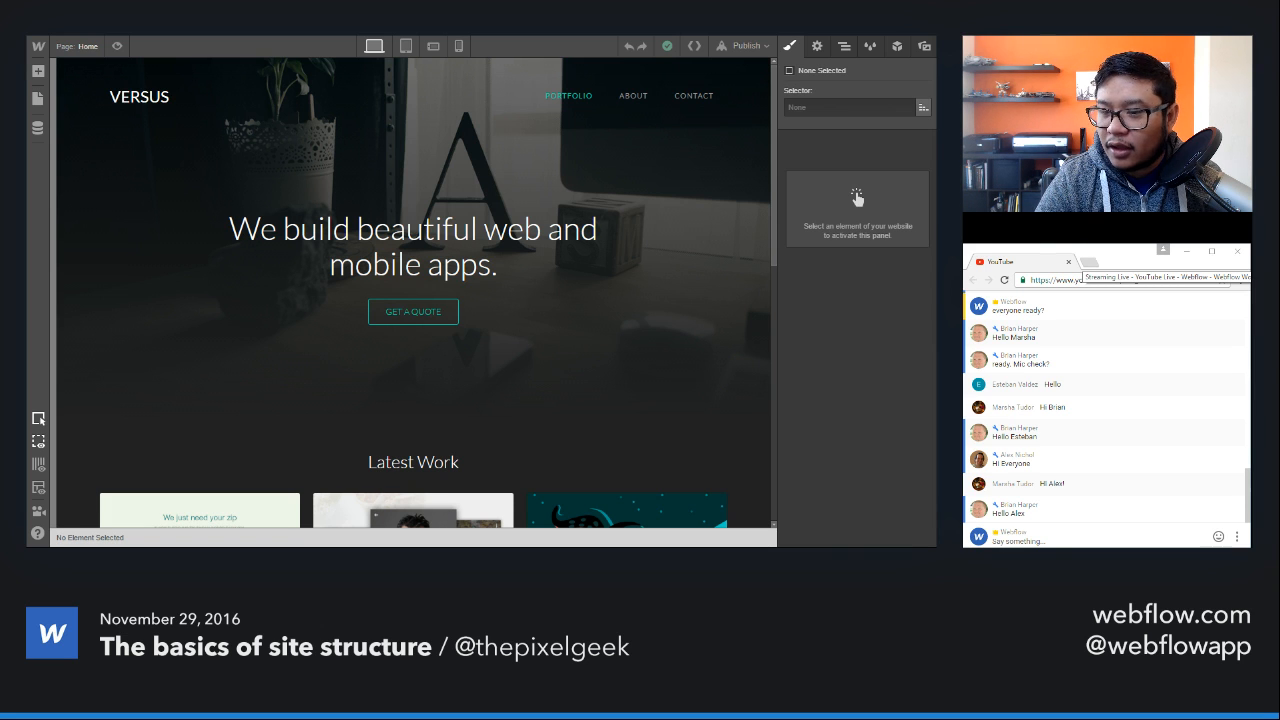
Step: Bring up the library of page elements and read through the live chat from its first messages
{"action": "left_click", "coordinate": [1110, 541]}
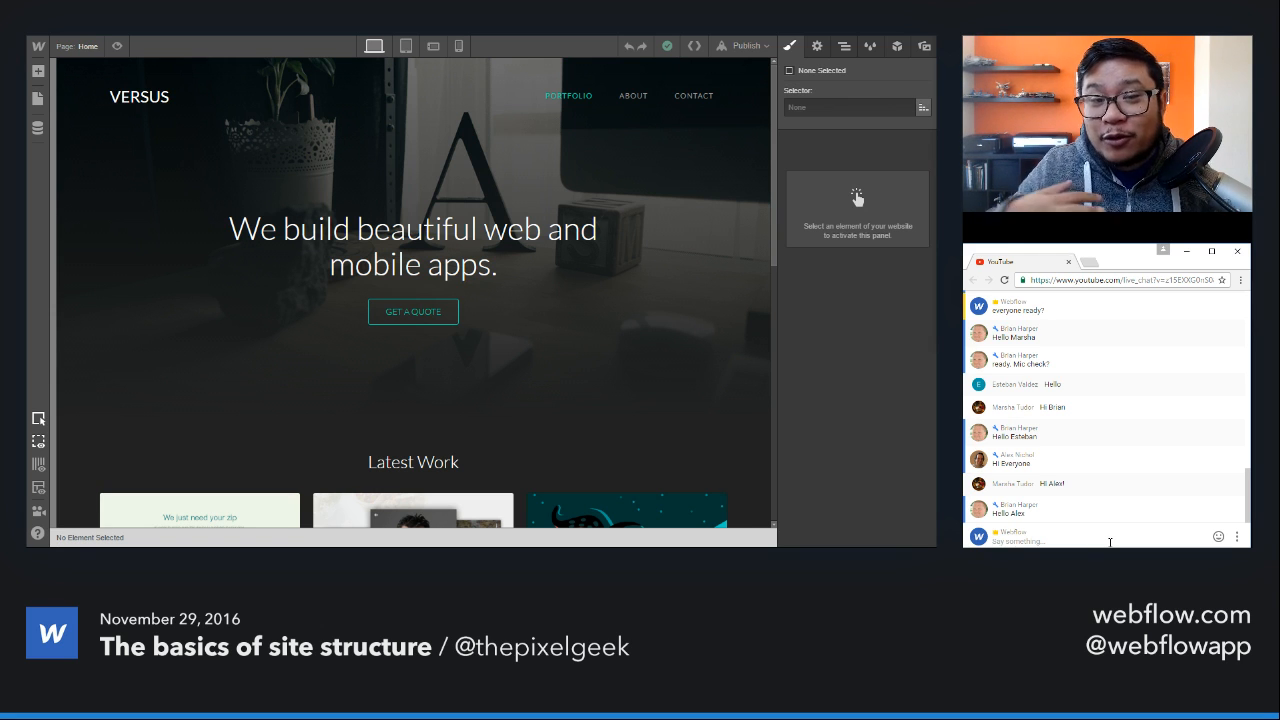
{"action": "left_click", "coordinate": [38, 71]}
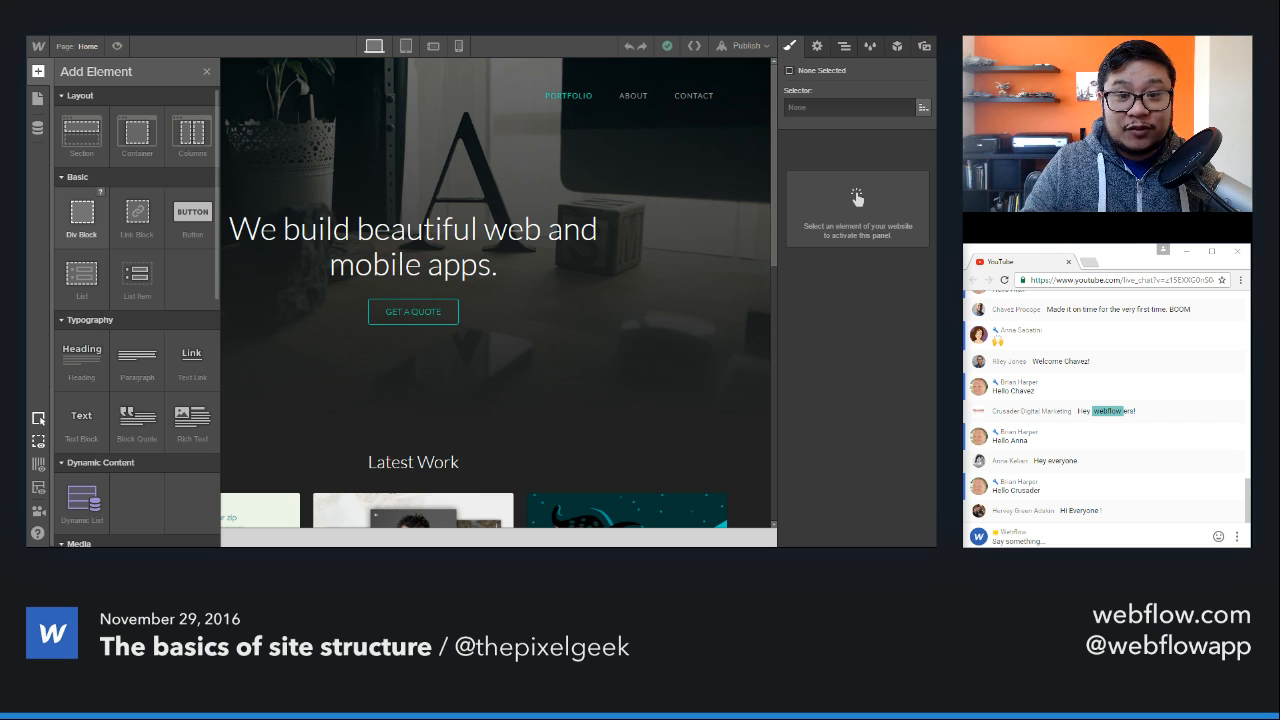
{"action": "scroll", "coordinate": [1068, 434], "scroll_direction": "up", "scroll_amount": 3}
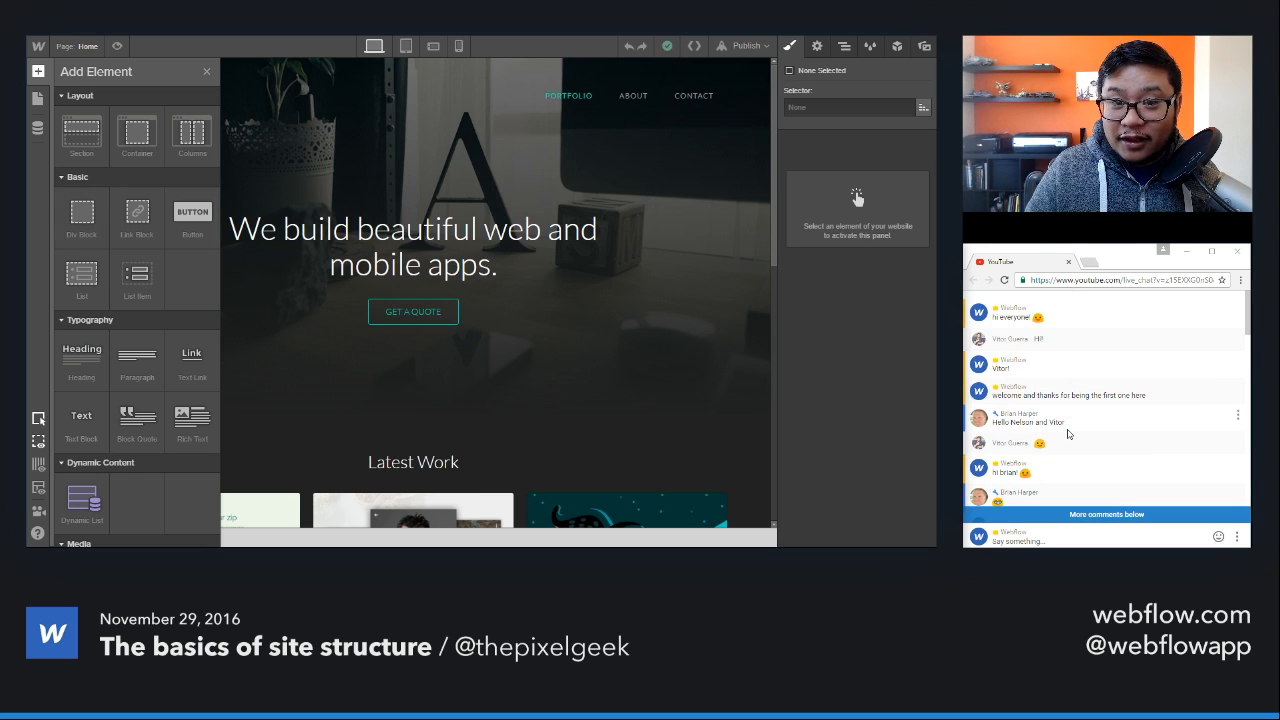
{"action": "scroll", "coordinate": [1068, 434], "scroll_direction": "up", "scroll_amount": 1}
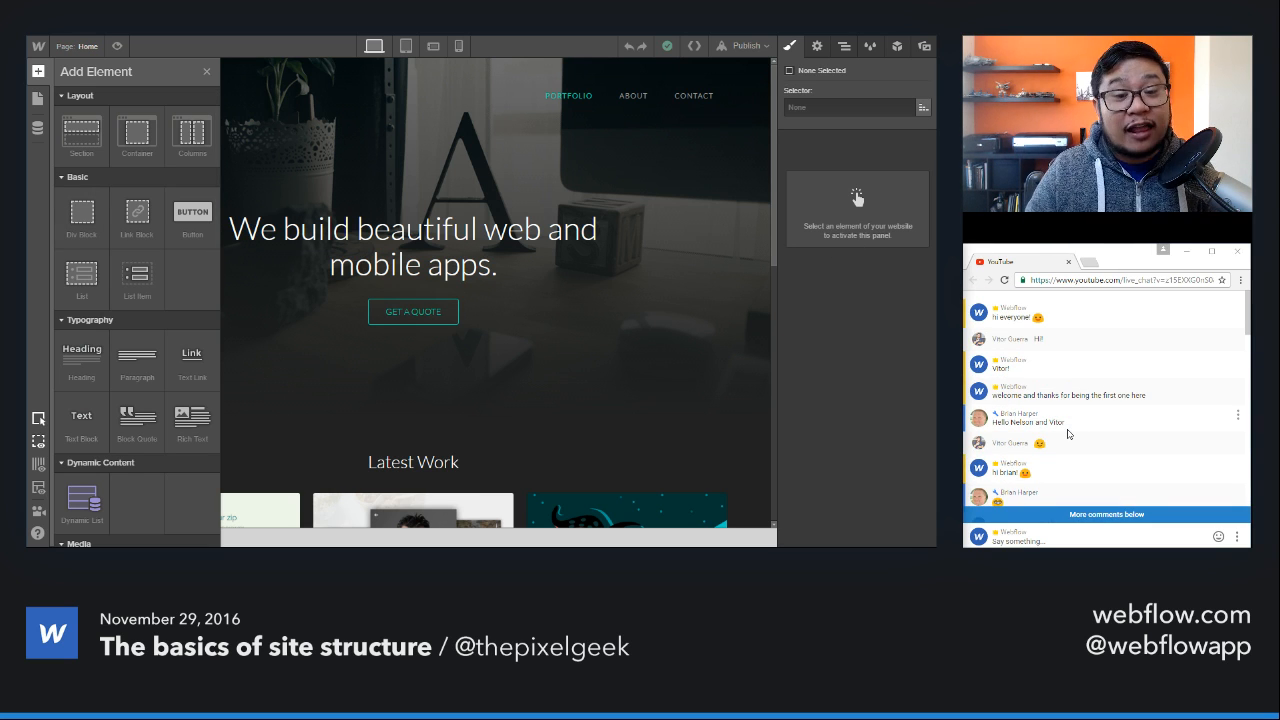
{"action": "scroll", "coordinate": [1068, 434], "scroll_direction": "down", "scroll_amount": 5}
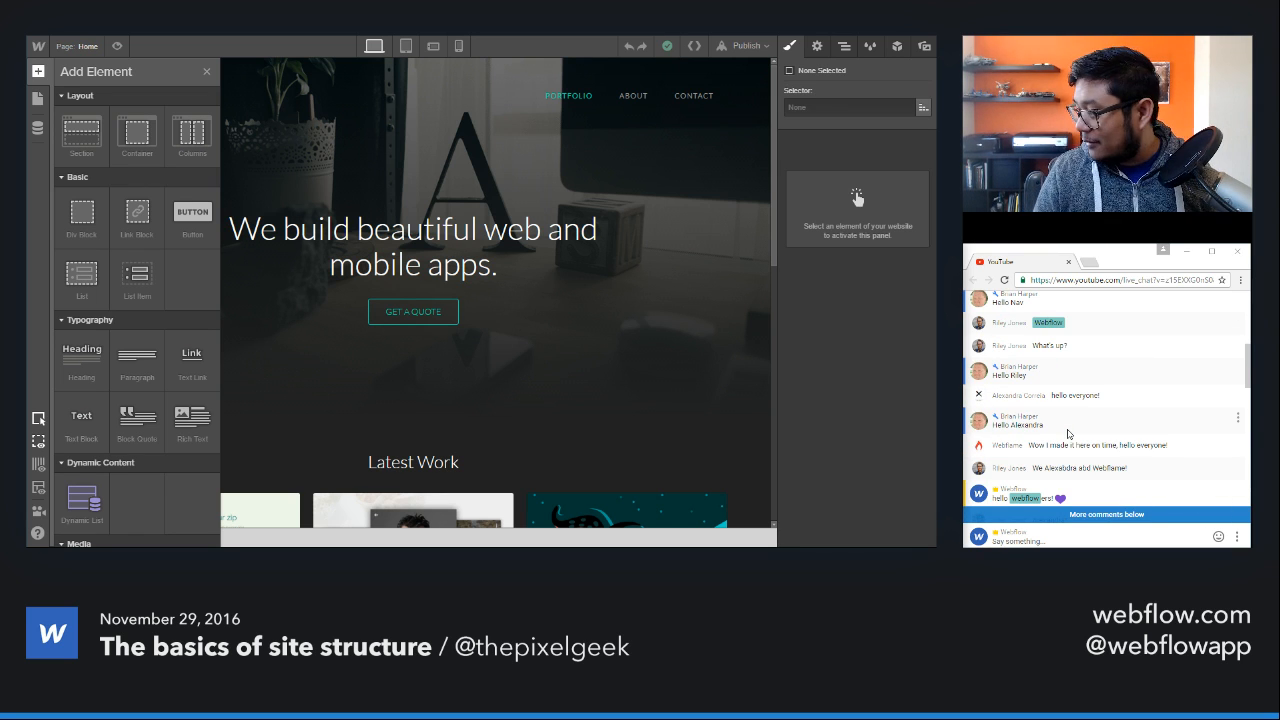
{"action": "scroll", "coordinate": [1068, 434], "scroll_direction": "down", "scroll_amount": 3}
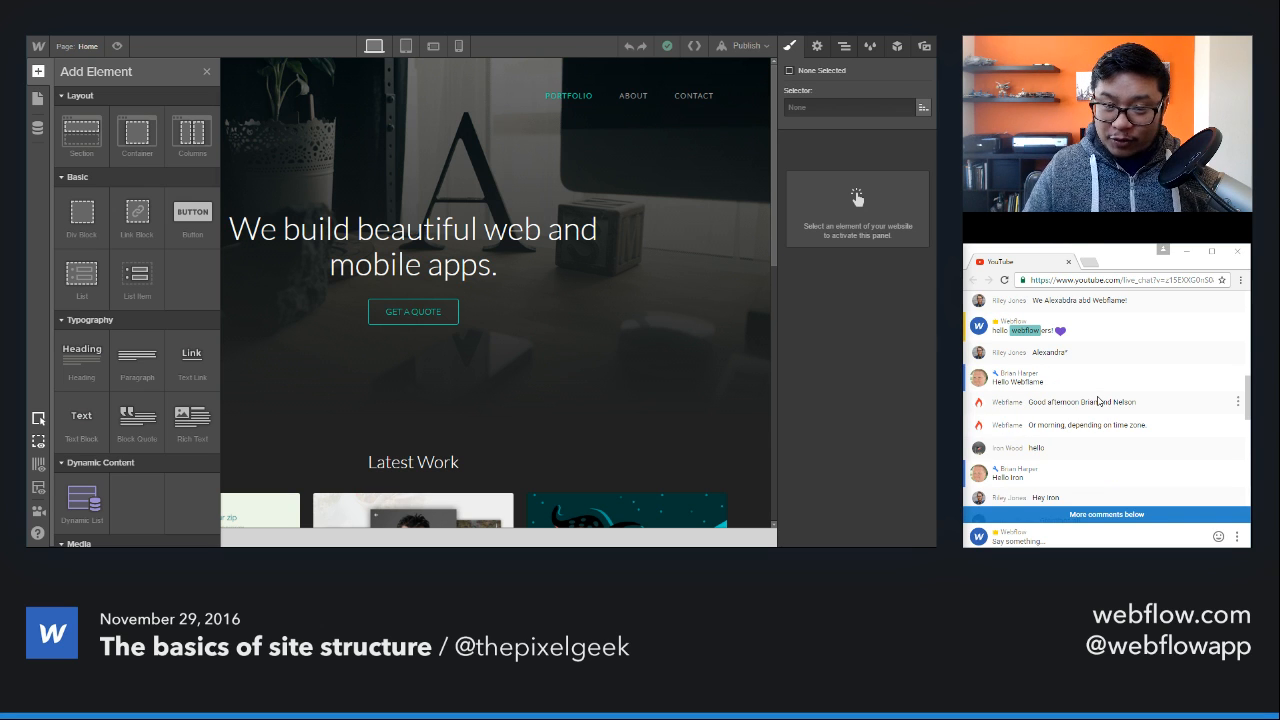
{"action": "scroll", "coordinate": [1097, 401], "scroll_direction": "down", "scroll_amount": 5}
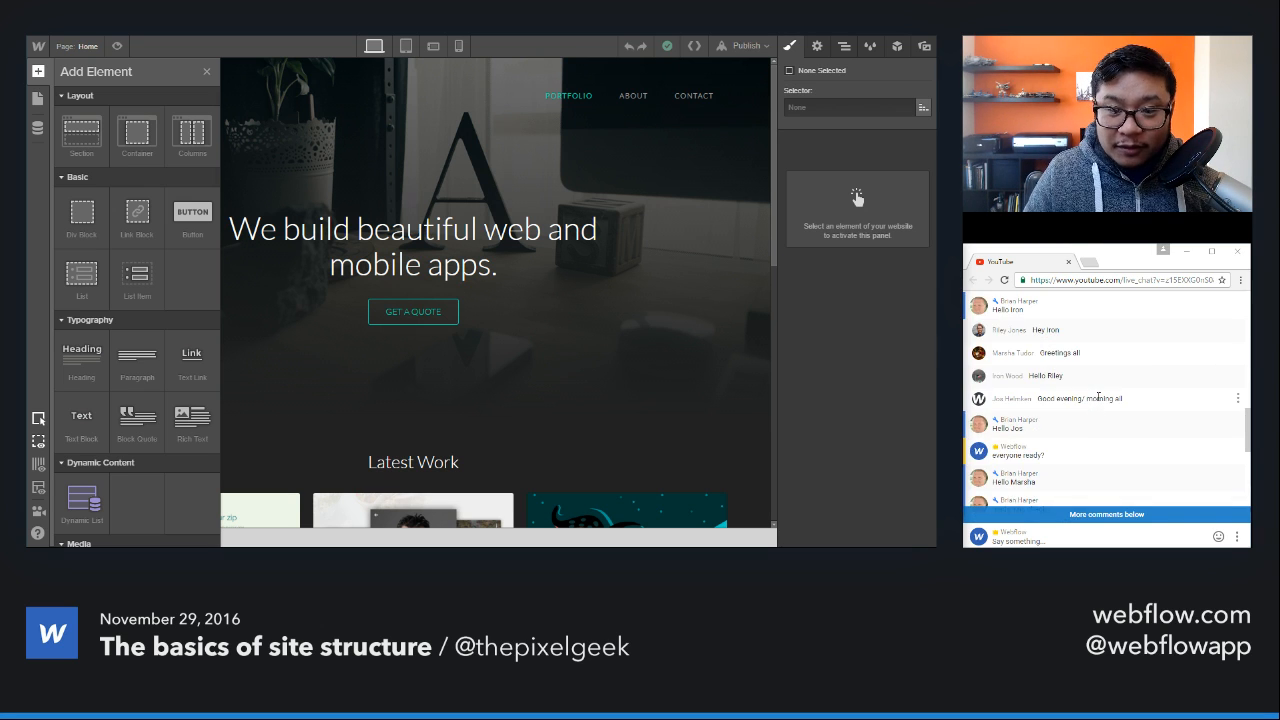
{"action": "scroll", "coordinate": [1097, 401], "scroll_direction": "down", "scroll_amount": 4}
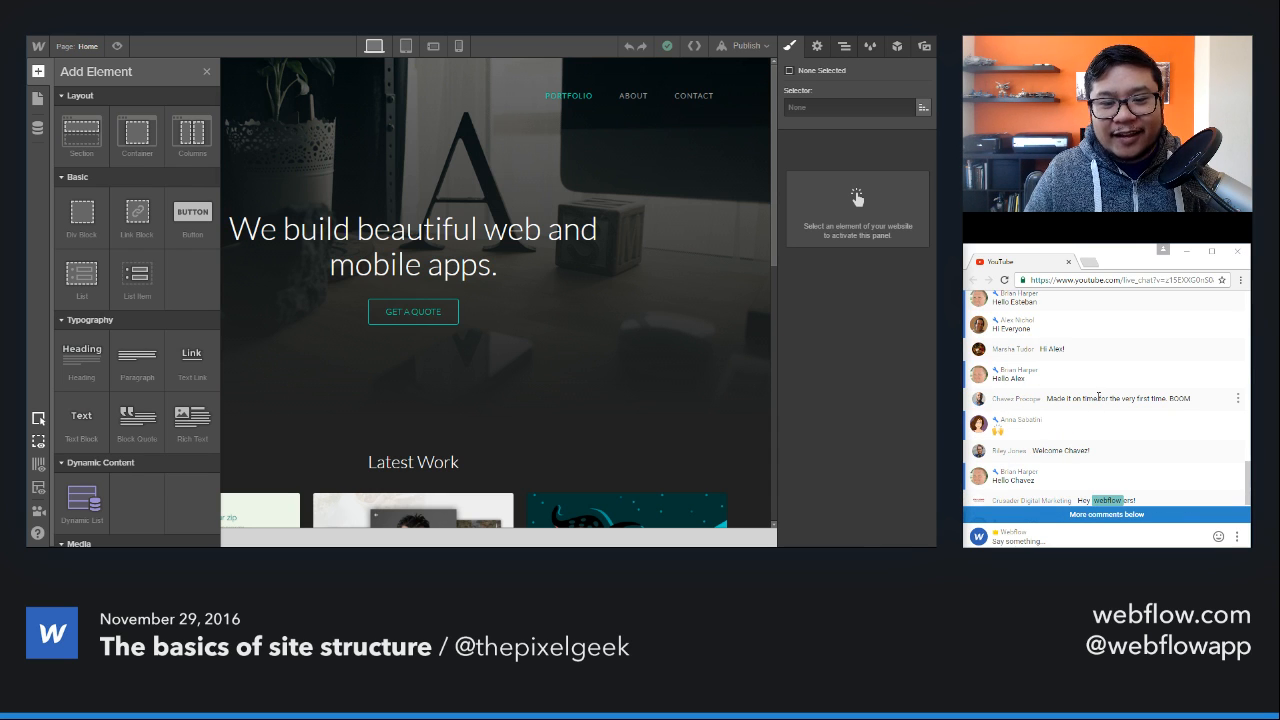
{"action": "scroll", "coordinate": [1097, 398], "scroll_direction": "down", "scroll_amount": 5}
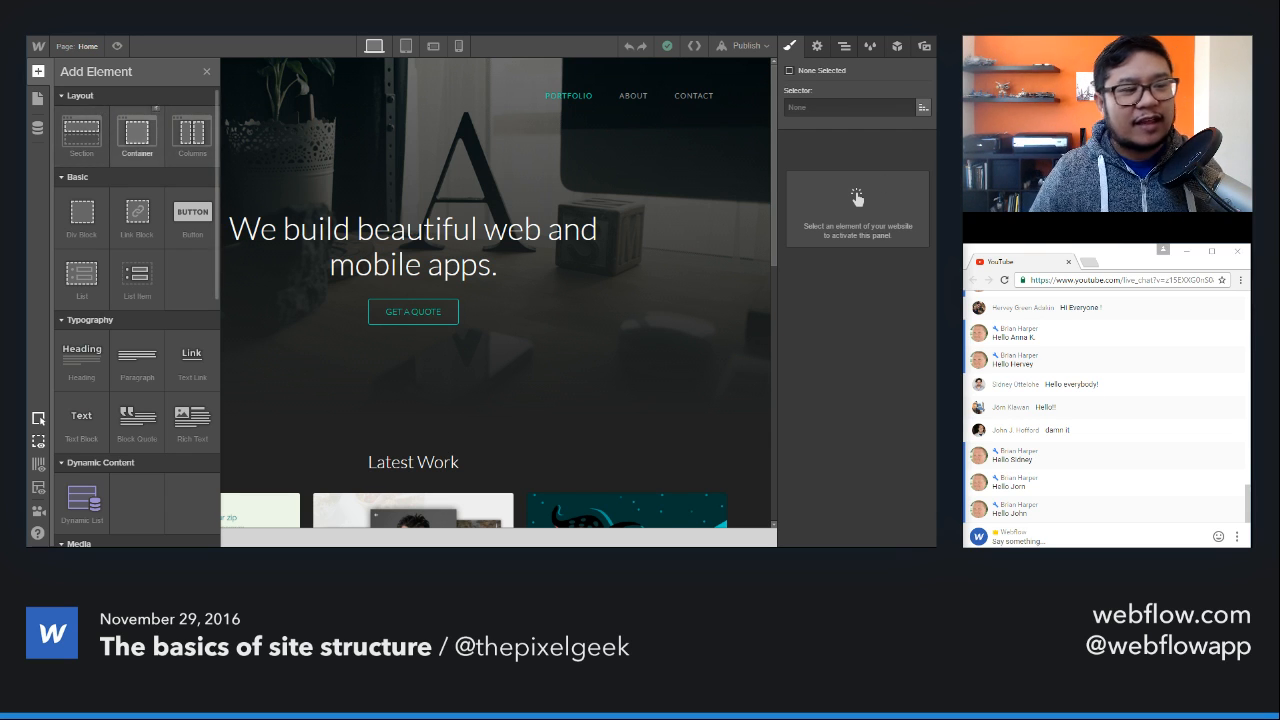
Step: Look through the available element categories, from Layout and Basic down to Media, Forms and Components
{"action": "scroll", "coordinate": [186, 290], "scroll_direction": "down", "scroll_amount": 3}
{"action": "scroll", "coordinate": [186, 290], "scroll_direction": "up", "scroll_amount": 3}
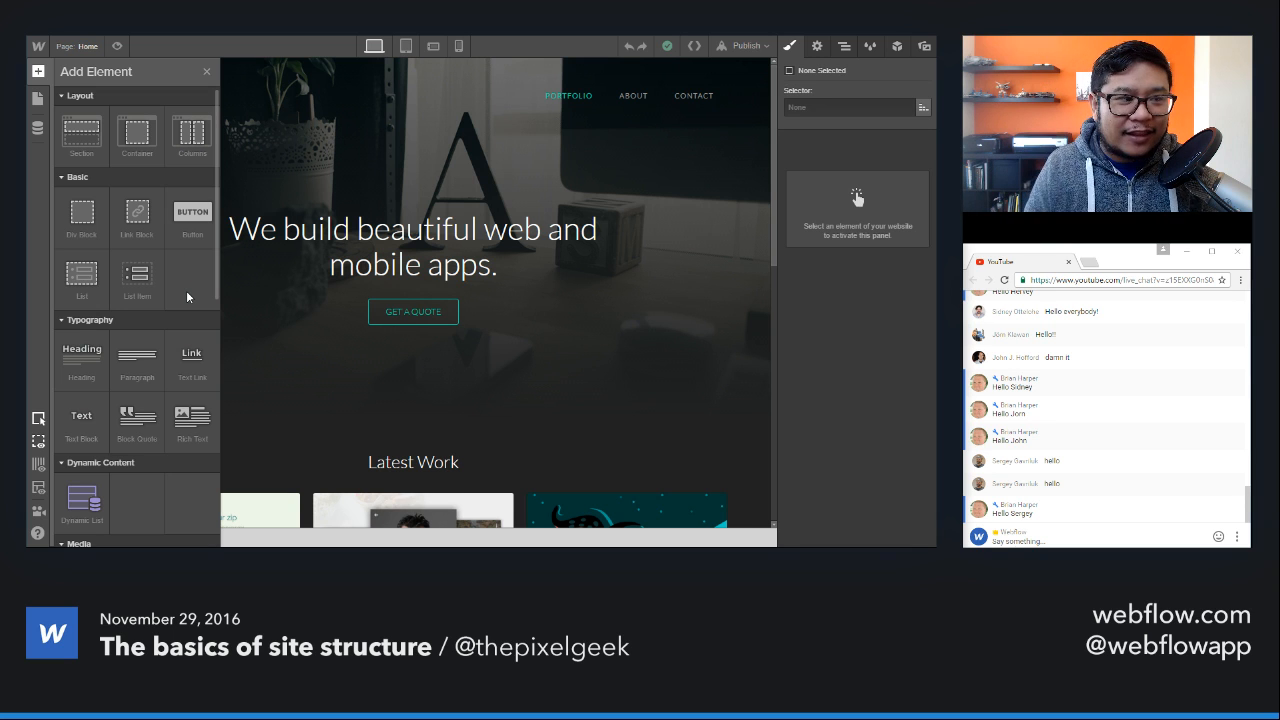
{"action": "scroll", "coordinate": [137, 211], "scroll_direction": "down", "scroll_amount": 1}
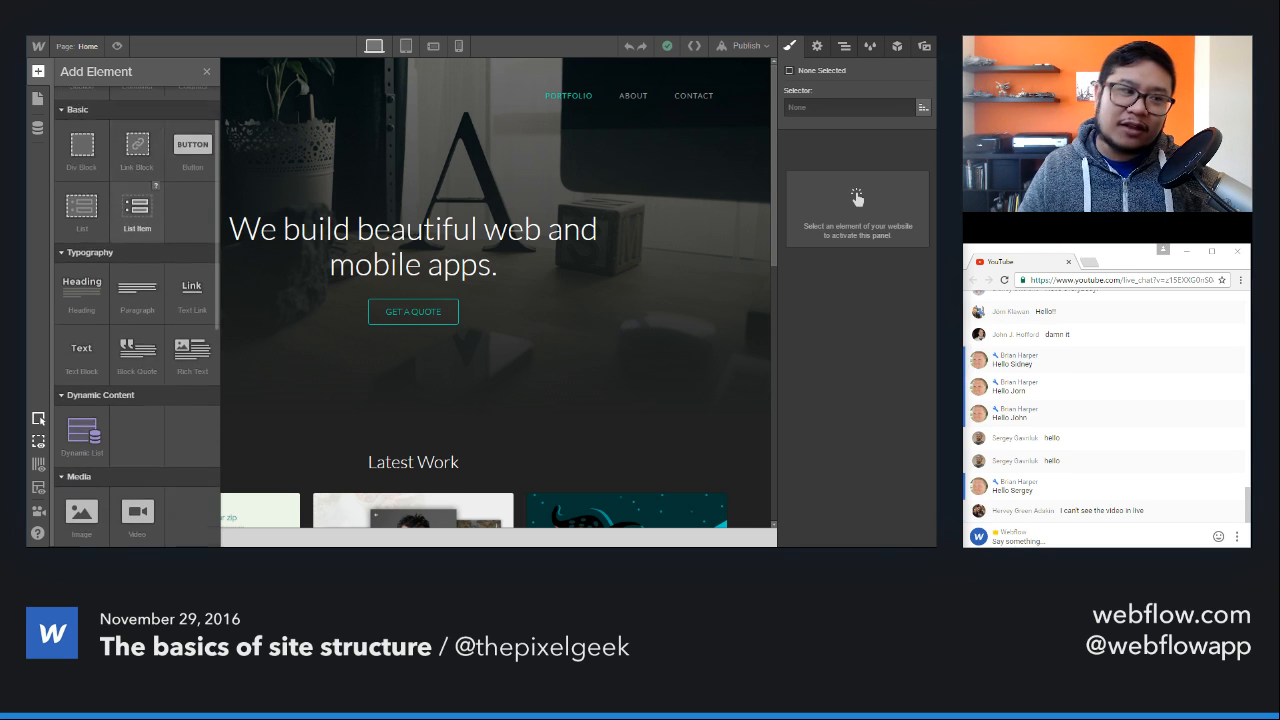
{"action": "scroll", "coordinate": [140, 205], "scroll_direction": "down", "scroll_amount": 1}
{"action": "scroll", "coordinate": [140, 205], "scroll_direction": "up", "scroll_amount": 2}
{"action": "scroll", "coordinate": [146, 202], "scroll_direction": "down", "scroll_amount": 4}
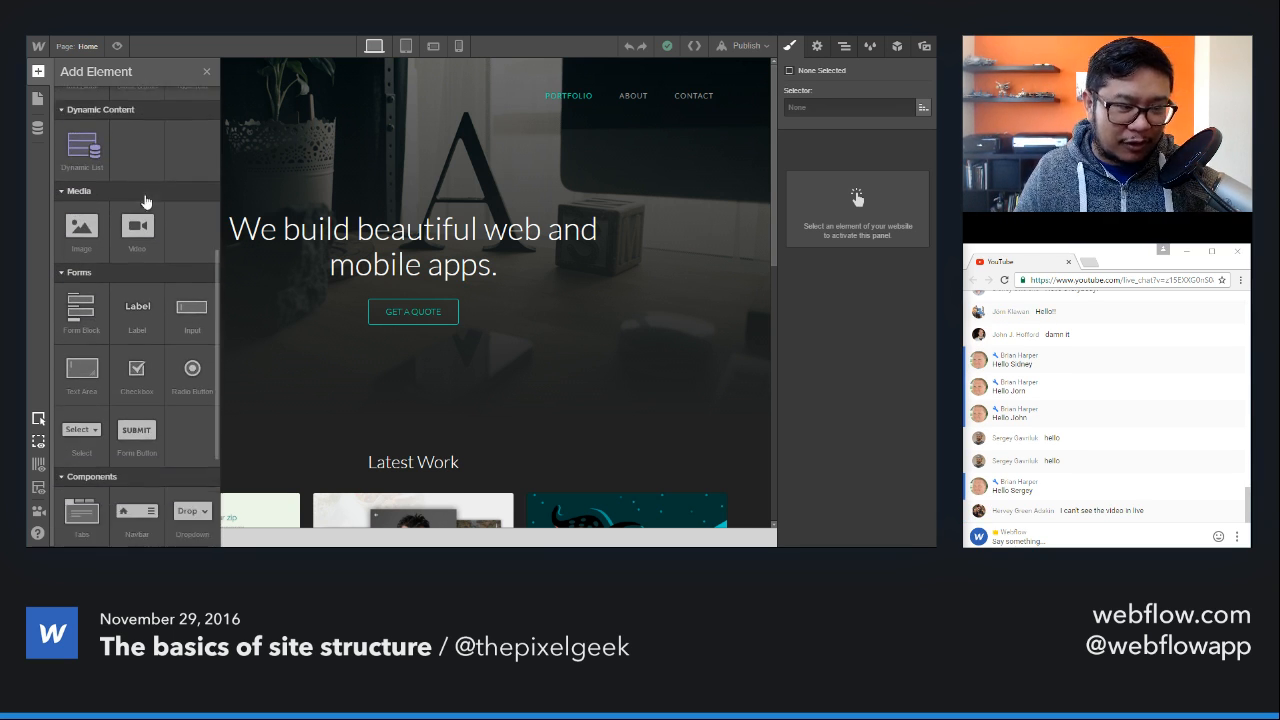
{"action": "scroll", "coordinate": [146, 202], "scroll_direction": "down", "scroll_amount": 1}
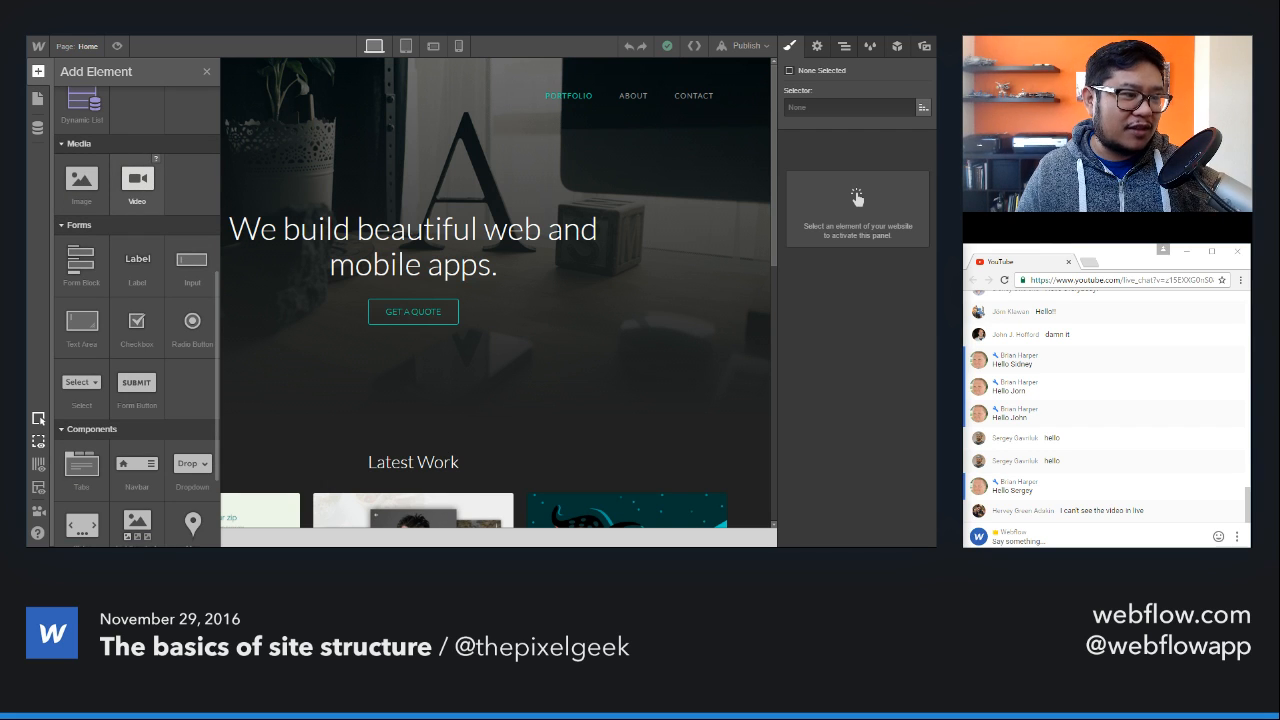
{"action": "scroll", "coordinate": [138, 200], "scroll_direction": "down", "scroll_amount": 2}
{"action": "scroll", "coordinate": [138, 200], "scroll_direction": "up", "scroll_amount": 9}
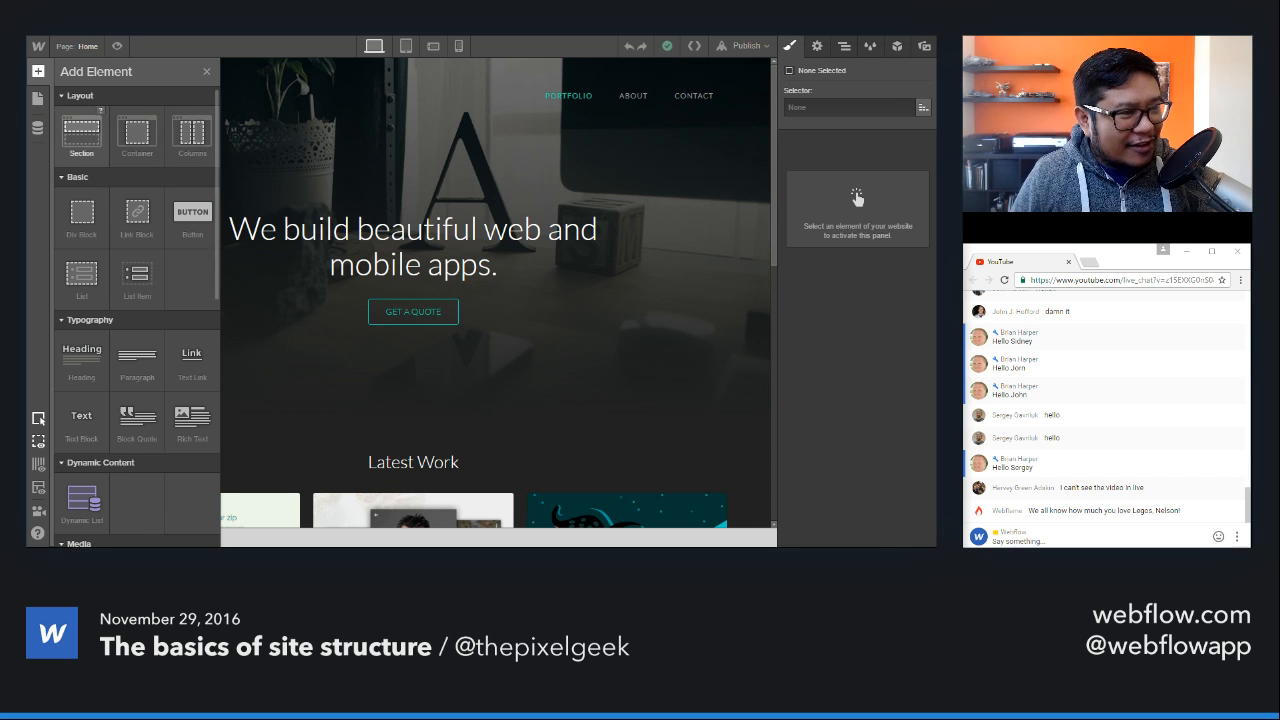
Step: Create a new page named demo and add a Section to its empty body
{"action": "left_click", "coordinate": [82, 47]}
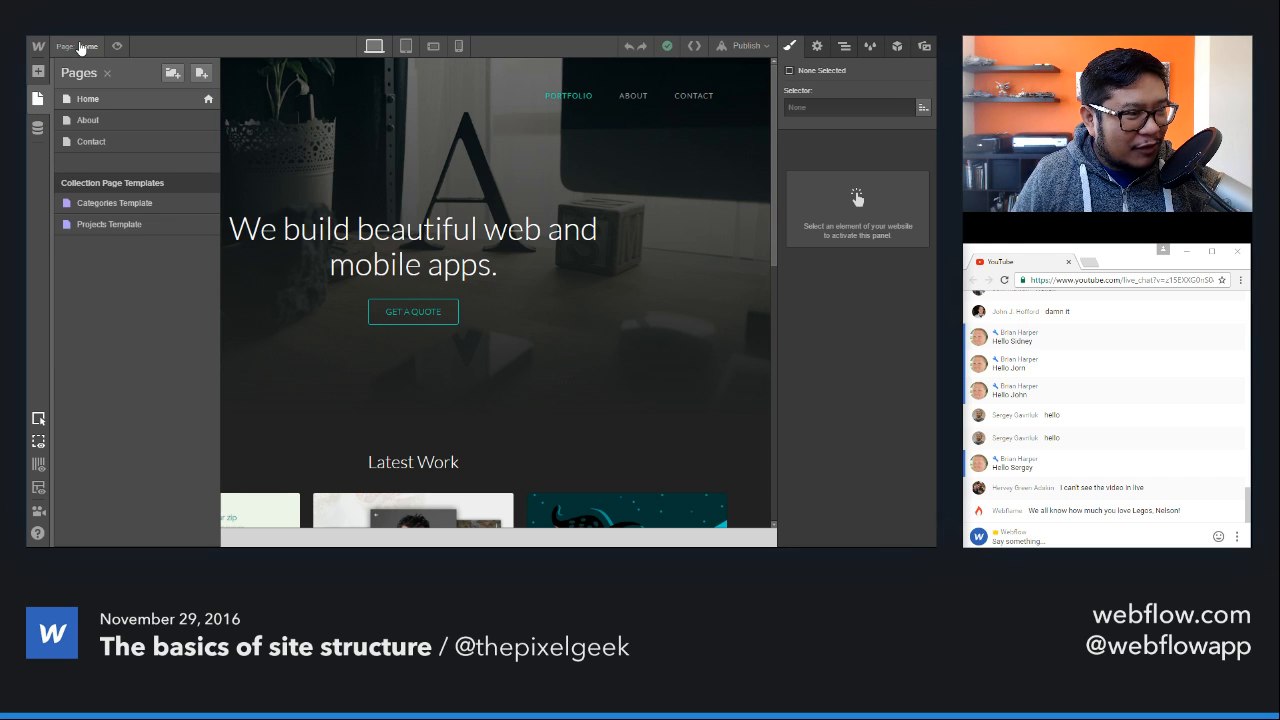
{"action": "left_click", "coordinate": [201, 73]}
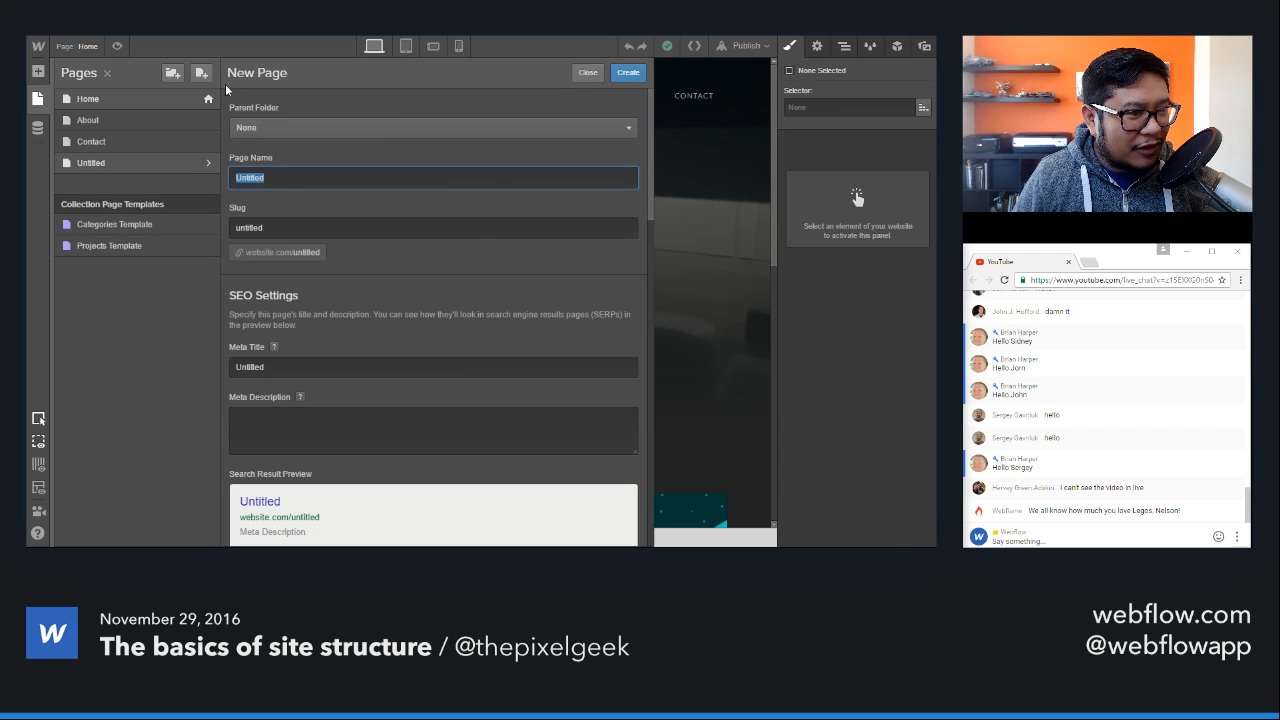
{"action": "type", "text": "demo"}
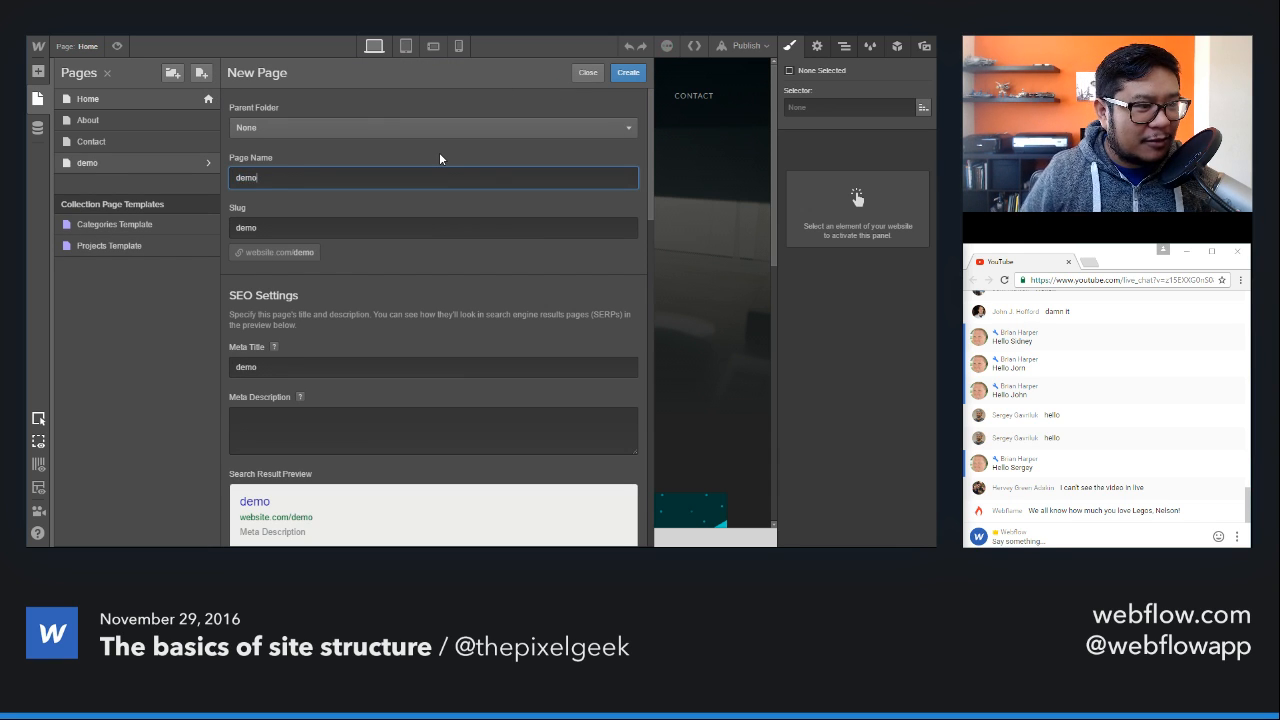
{"action": "key", "text": "Return"}
{"action": "key", "text": "a"}
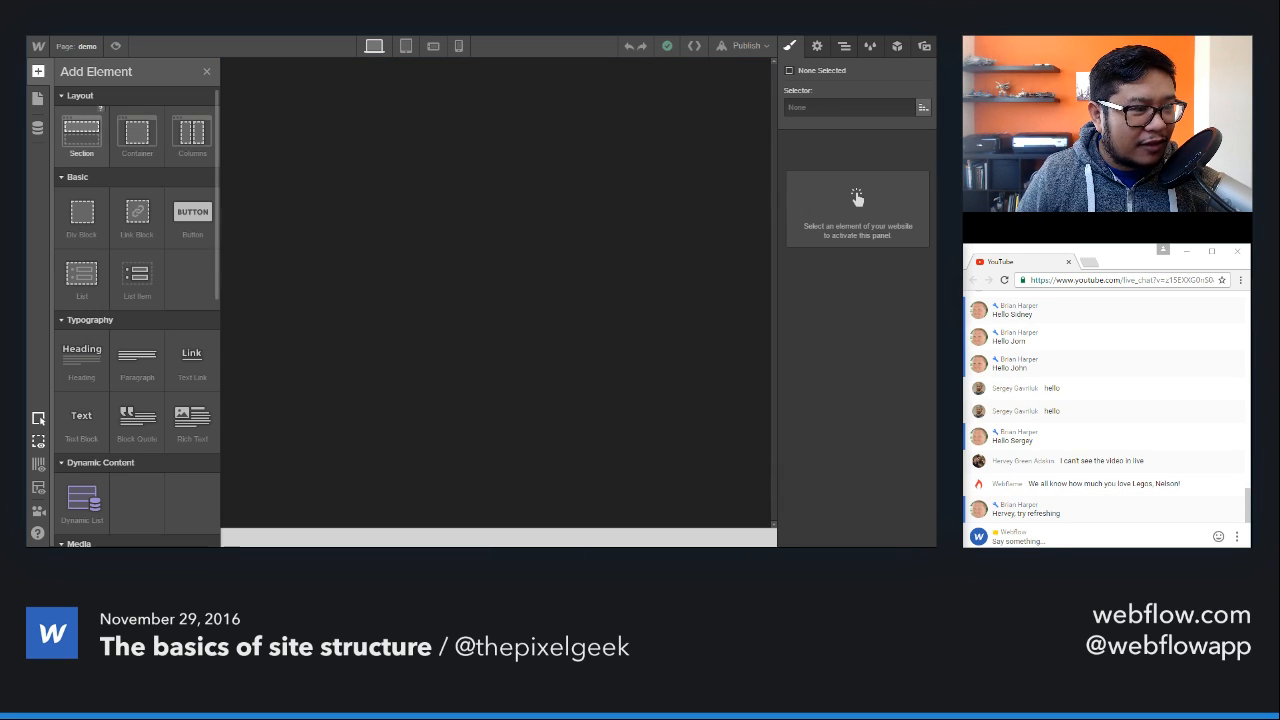
{"action": "left_click_drag", "start_coordinate": [81, 130], "coordinate": [417, 158]}
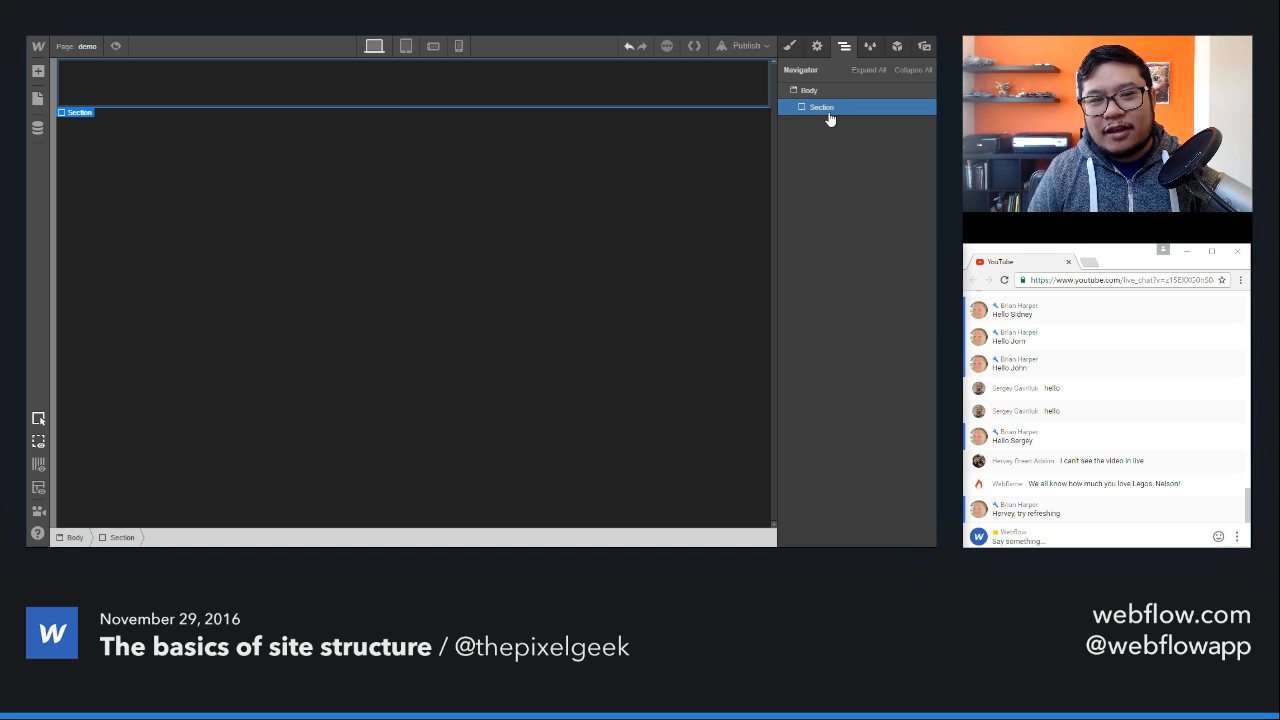
Step: Publish the site to its webflow.io subdomain and open the live /demo page in the browser
{"action": "left_click", "coordinate": [757, 50]}
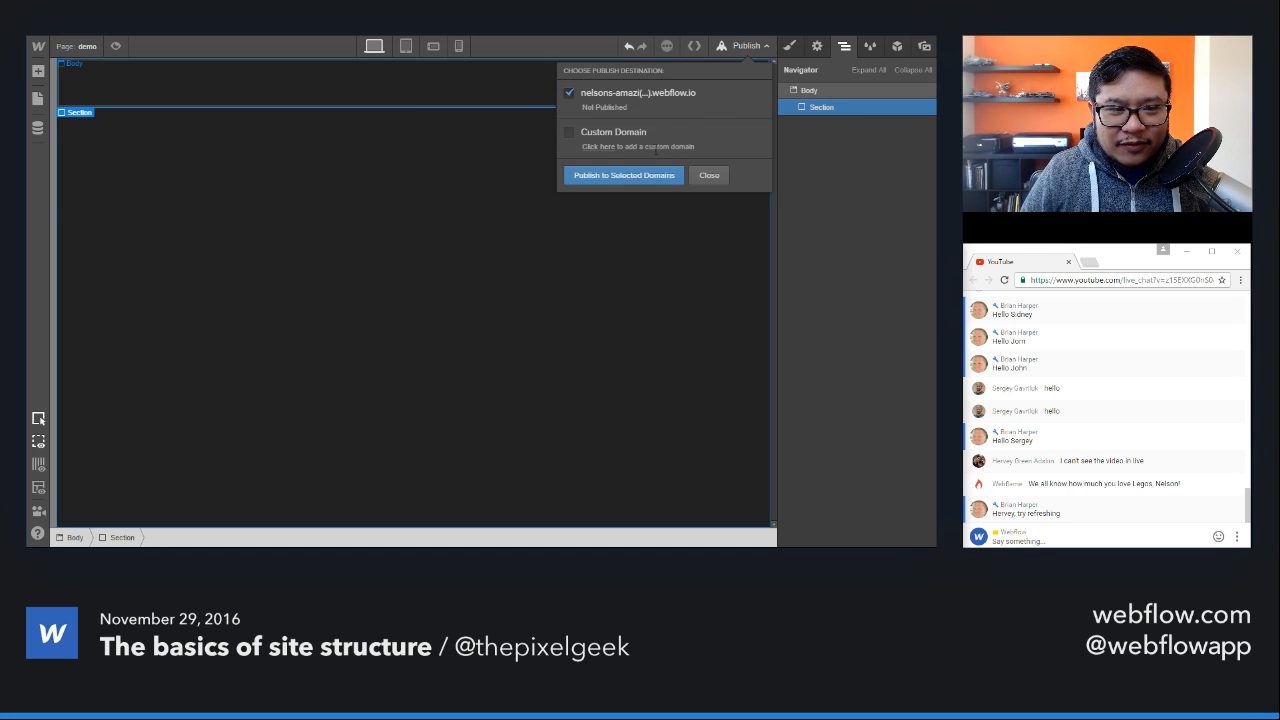
{"action": "left_click", "coordinate": [626, 177]}
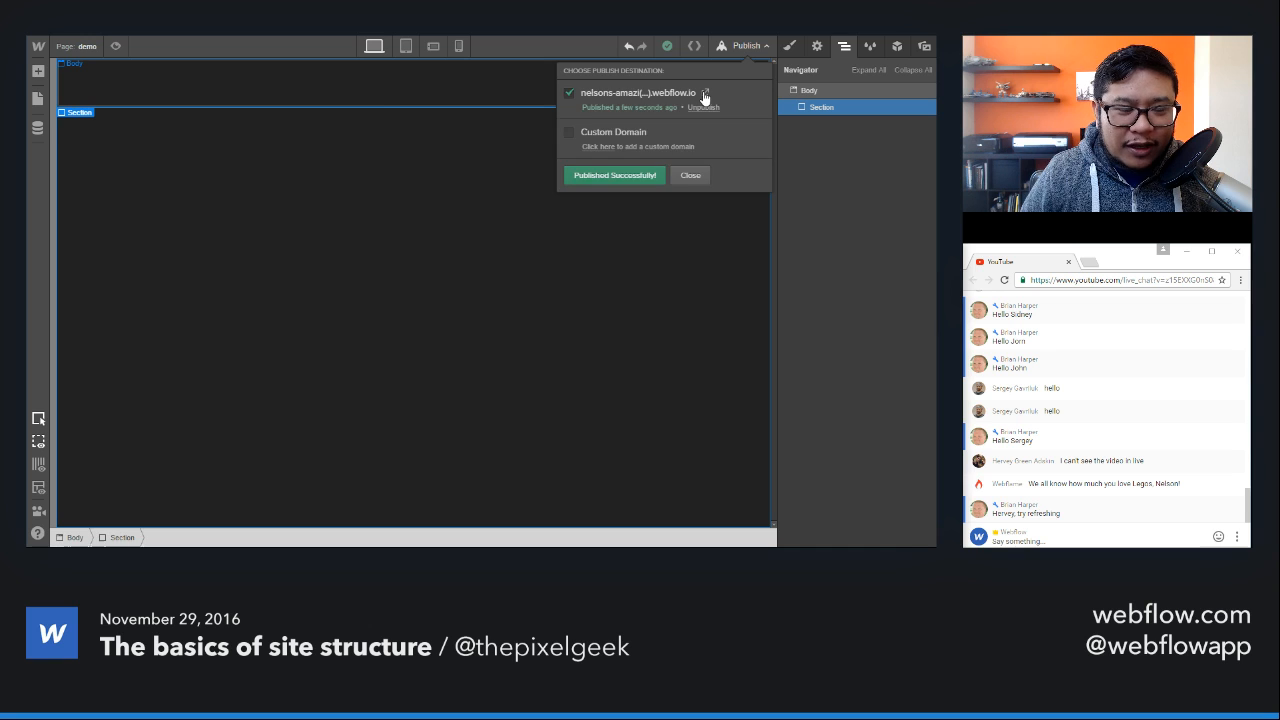
{"action": "left_click", "coordinate": [703, 95]}
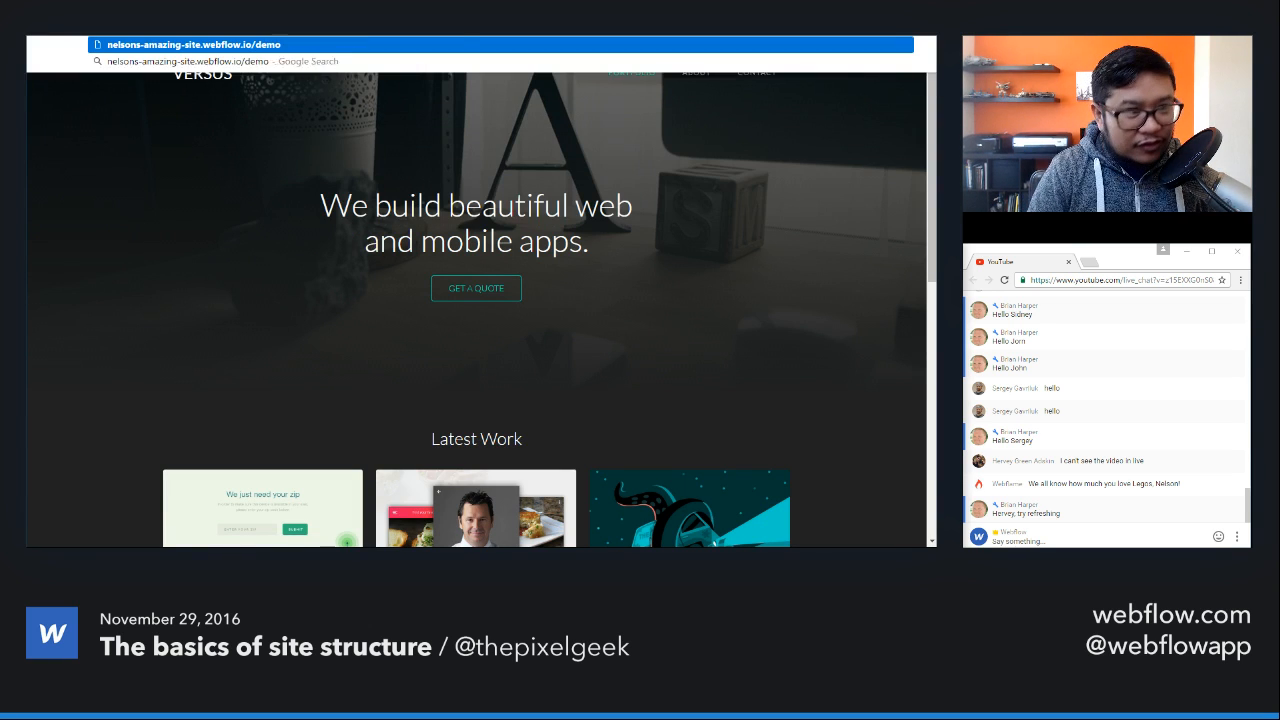
Step: View the live demo page's source code, highlight the section's div tags in the body, and return to the Webflow Designer
{"action": "right_click", "coordinate": [489, 158]}
{"action": "left_click", "coordinate": [547, 314]}
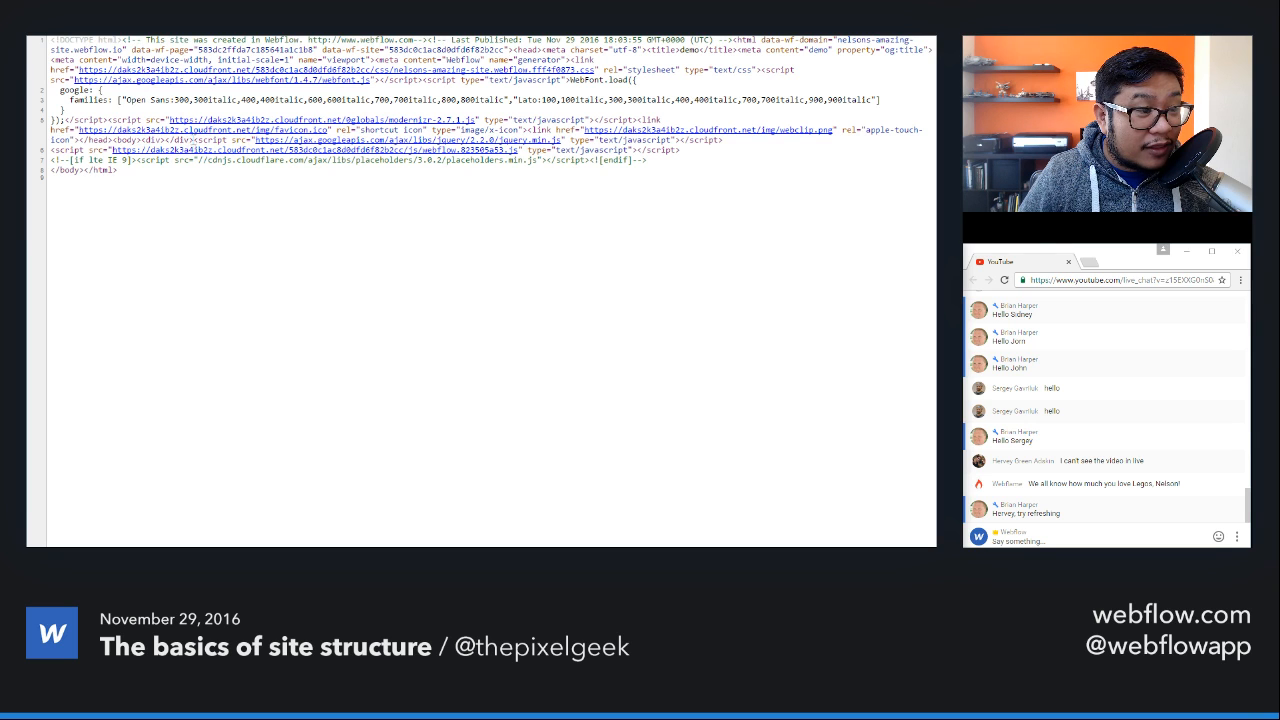
{"action": "left_click_drag", "start_coordinate": [195, 140], "coordinate": [141, 140]}
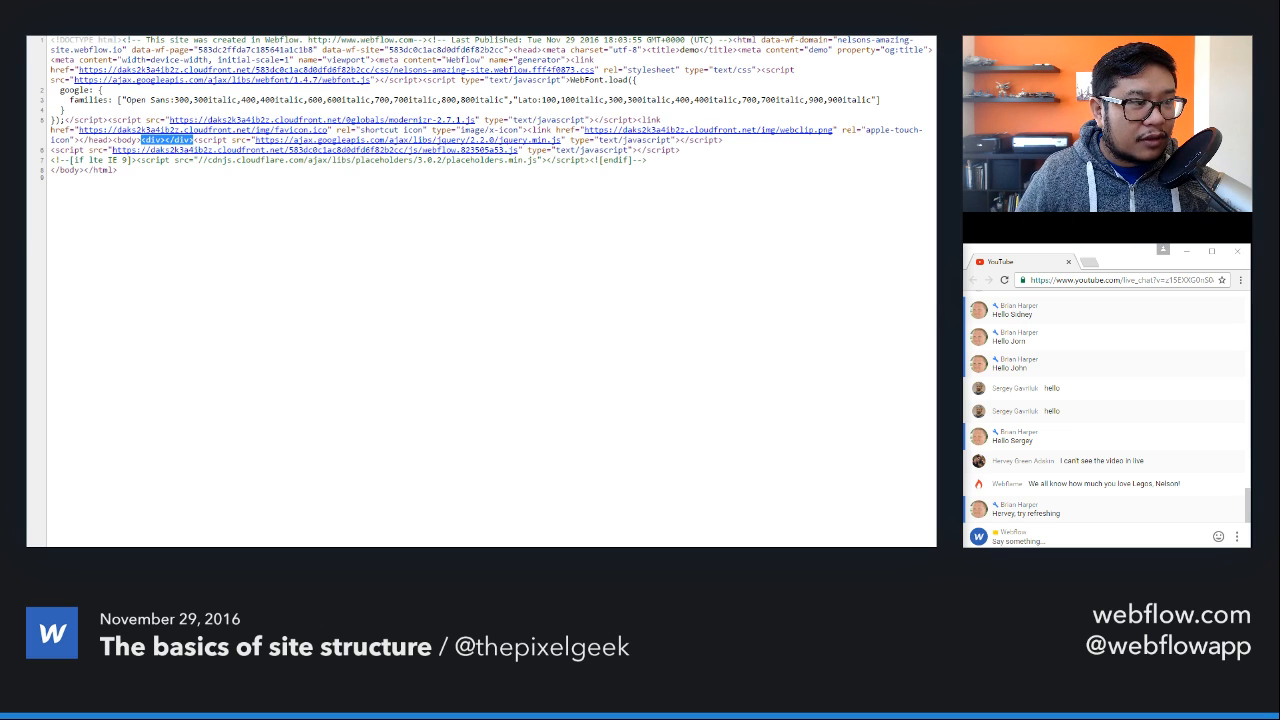
{"action": "key", "text": "ctrl+shift+Tab"}
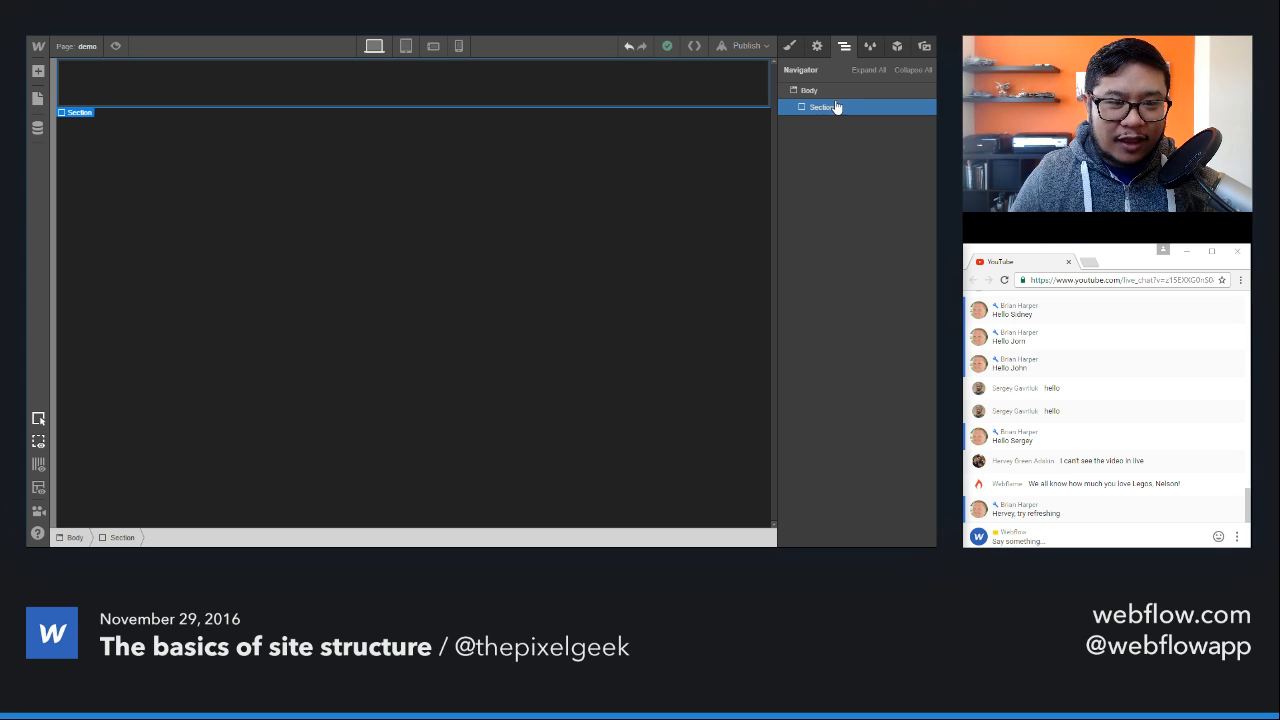
{"action": "key", "text": "a"}
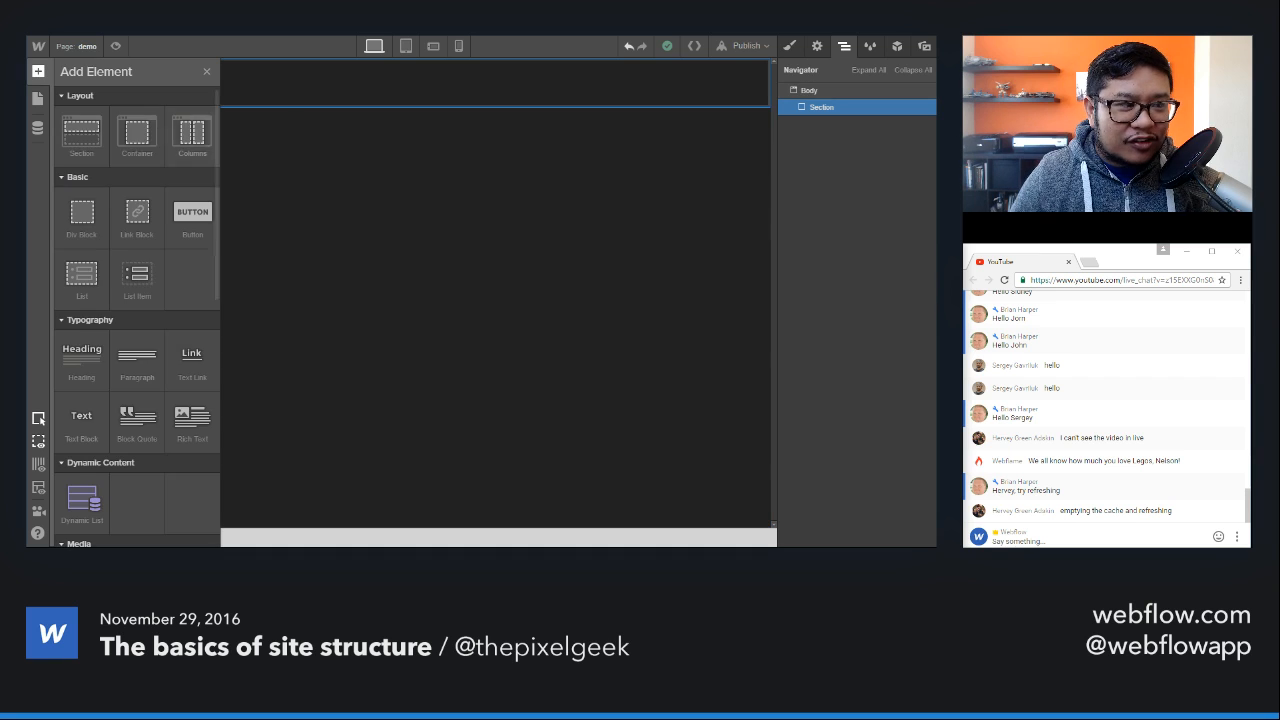
{"action": "left_click_drag", "start_coordinate": [82, 126], "coordinate": [742, 110]}
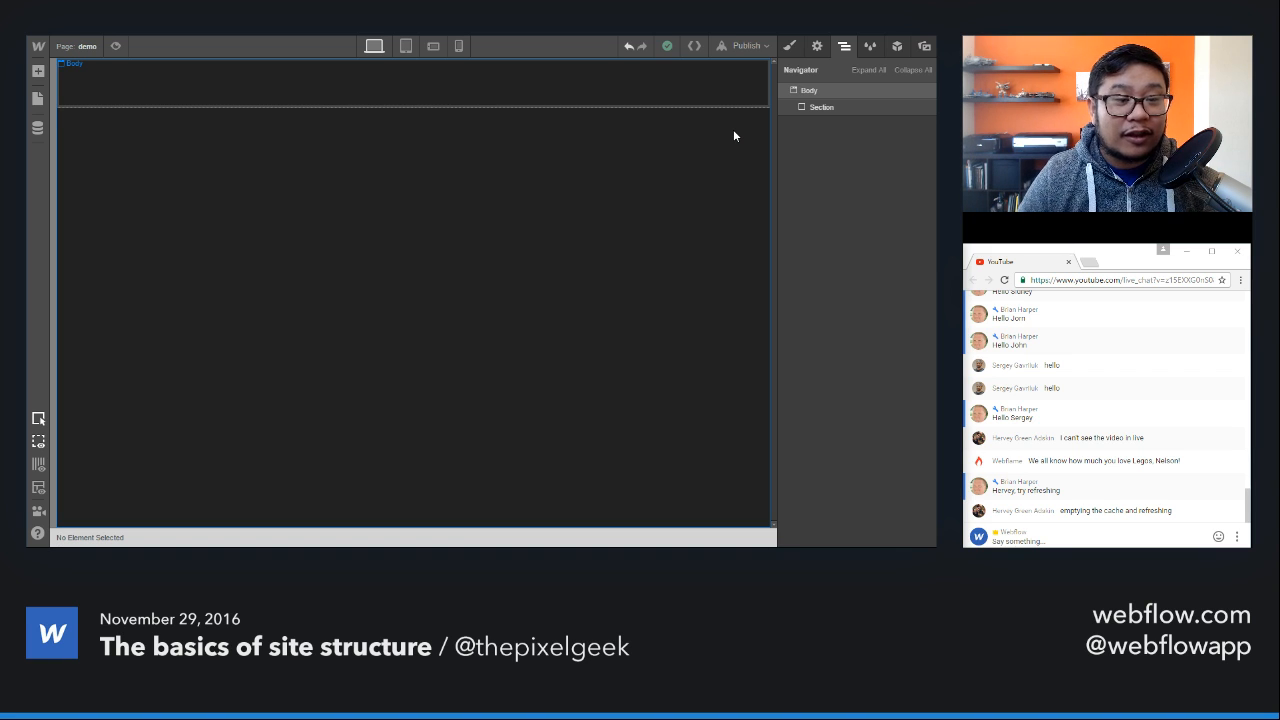
{"action": "left_click", "coordinate": [707, 90]}
Step: Switch to the Home page and examine its Hero section and the Latest Work section with the project grid
{"action": "left_click", "coordinate": [98, 52]}
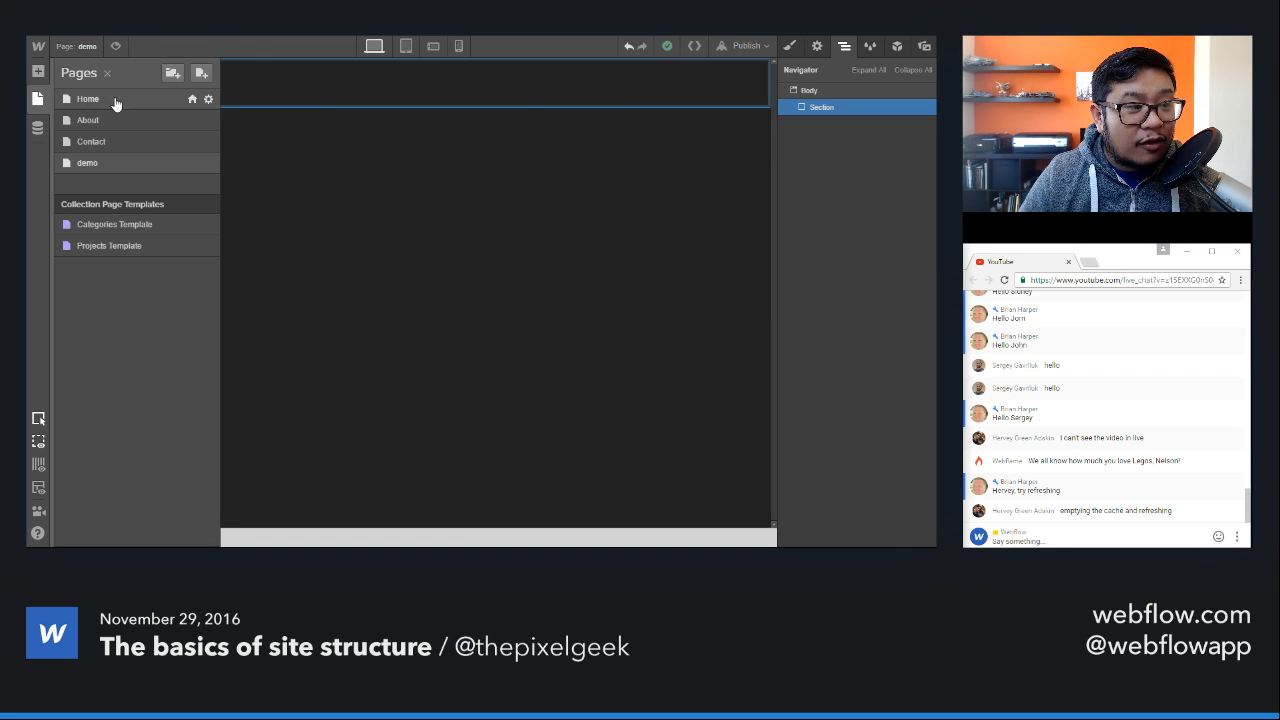
{"action": "left_click", "coordinate": [114, 104]}
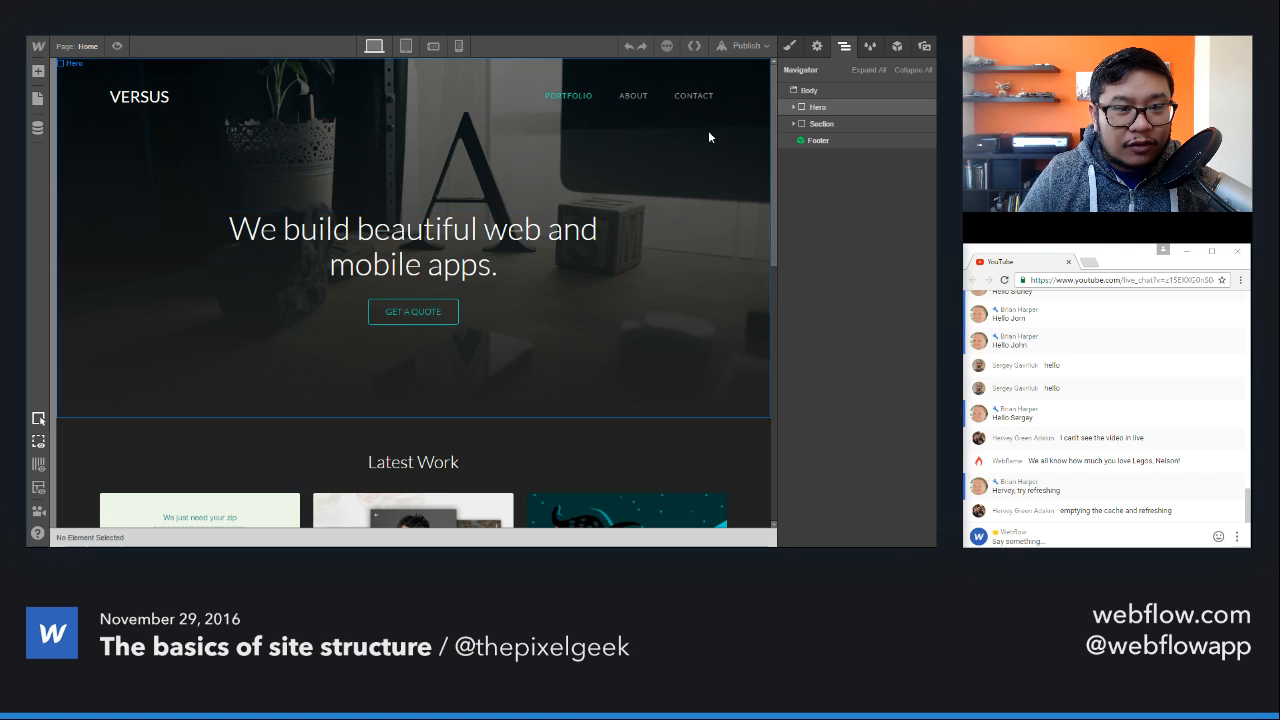
{"action": "left_click", "coordinate": [866, 114]}
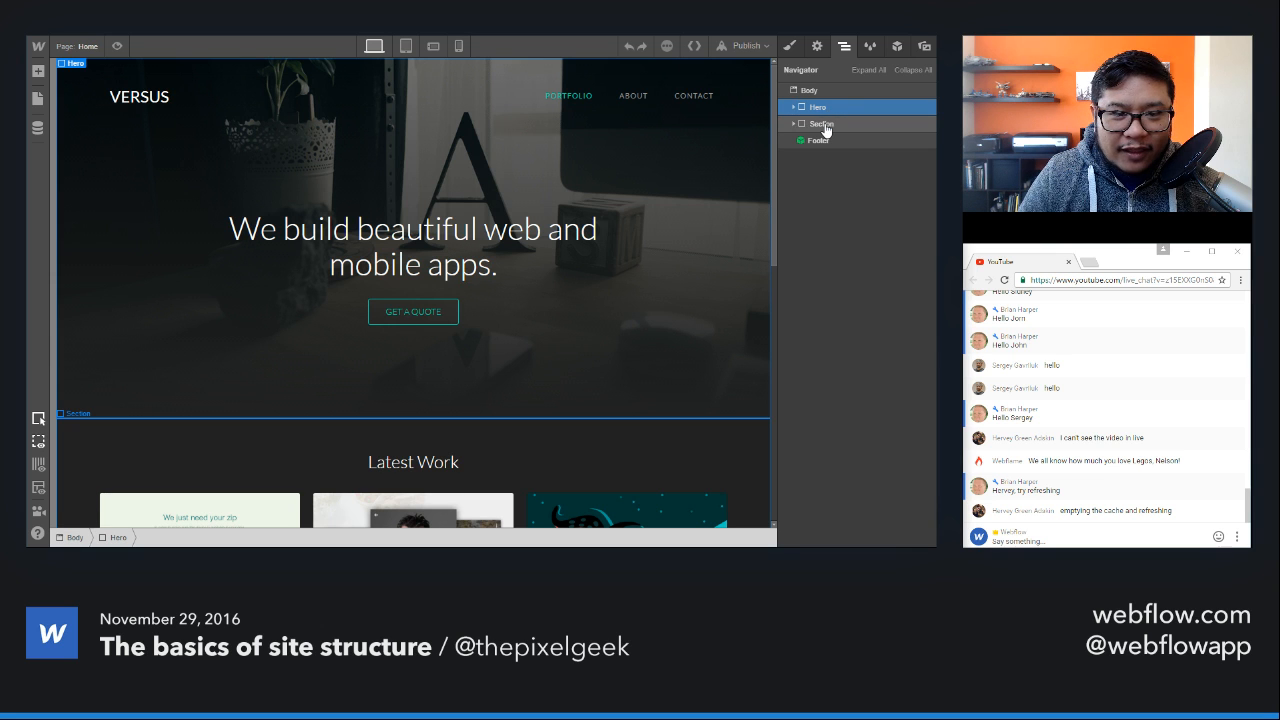
{"action": "left_click", "coordinate": [822, 124]}
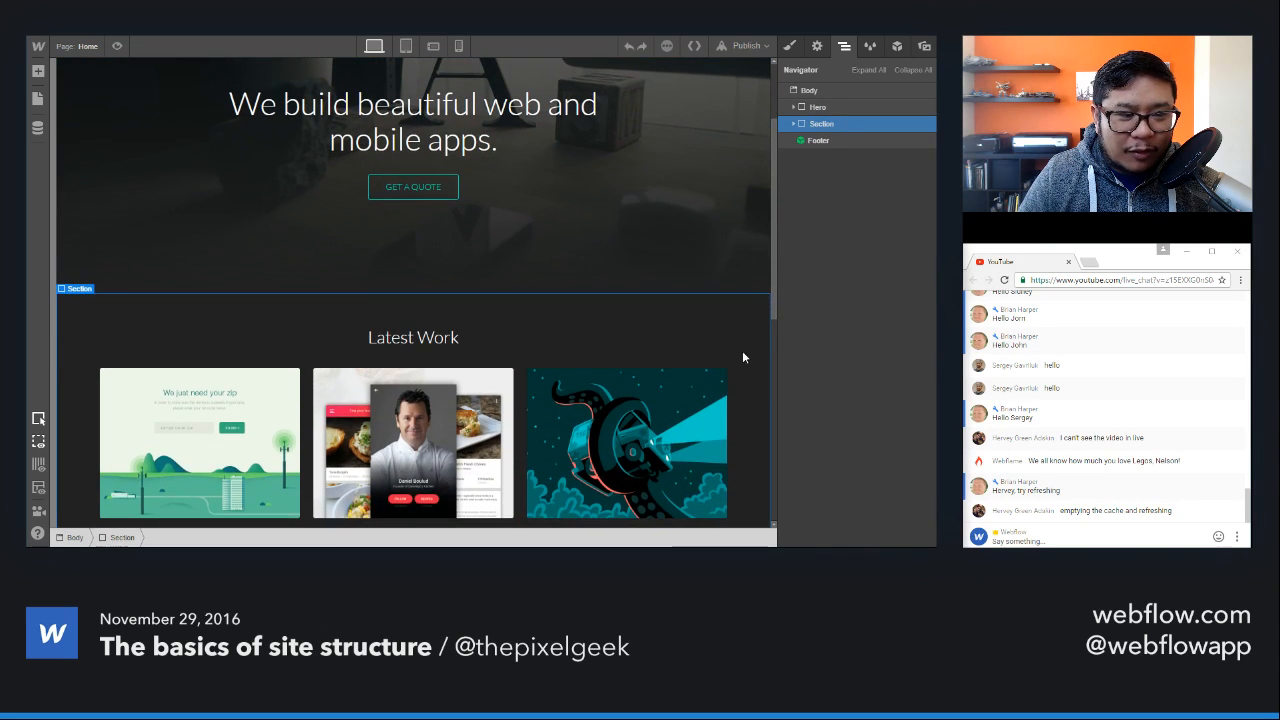
{"action": "scroll", "coordinate": [750, 347], "scroll_direction": "down", "scroll_amount": 4}
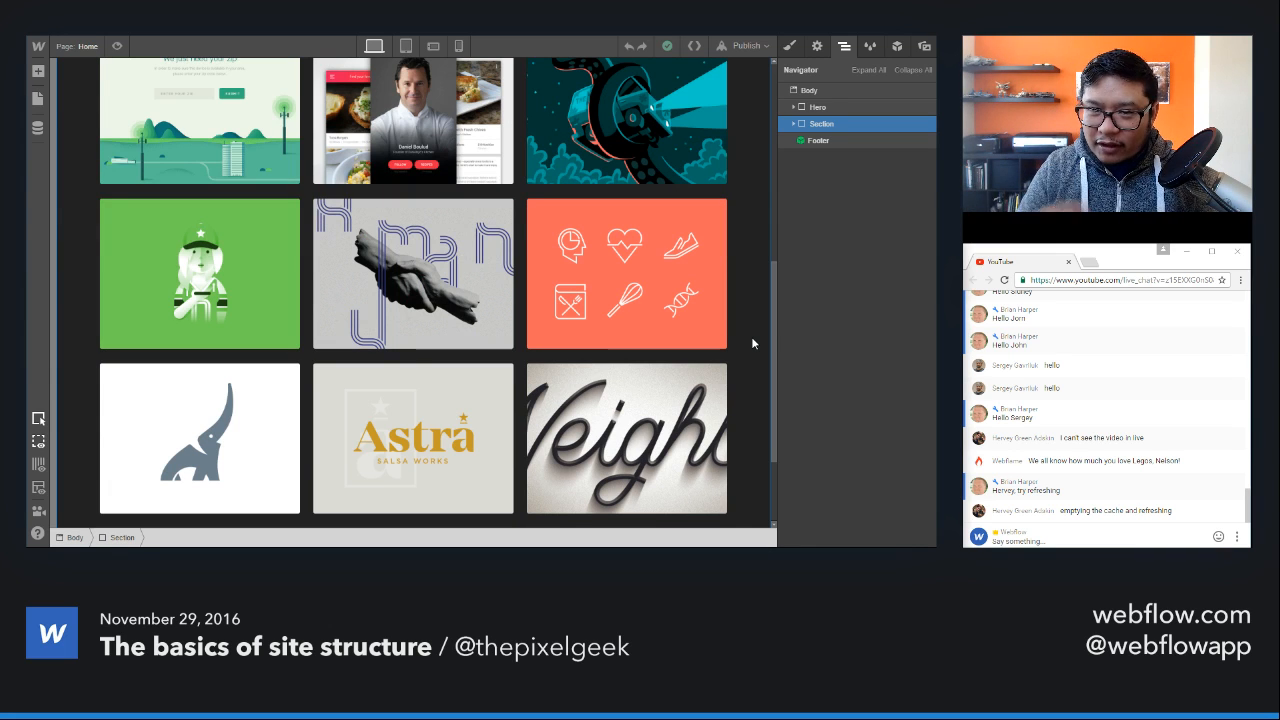
{"action": "scroll", "coordinate": [751, 336], "scroll_direction": "up", "scroll_amount": 8}
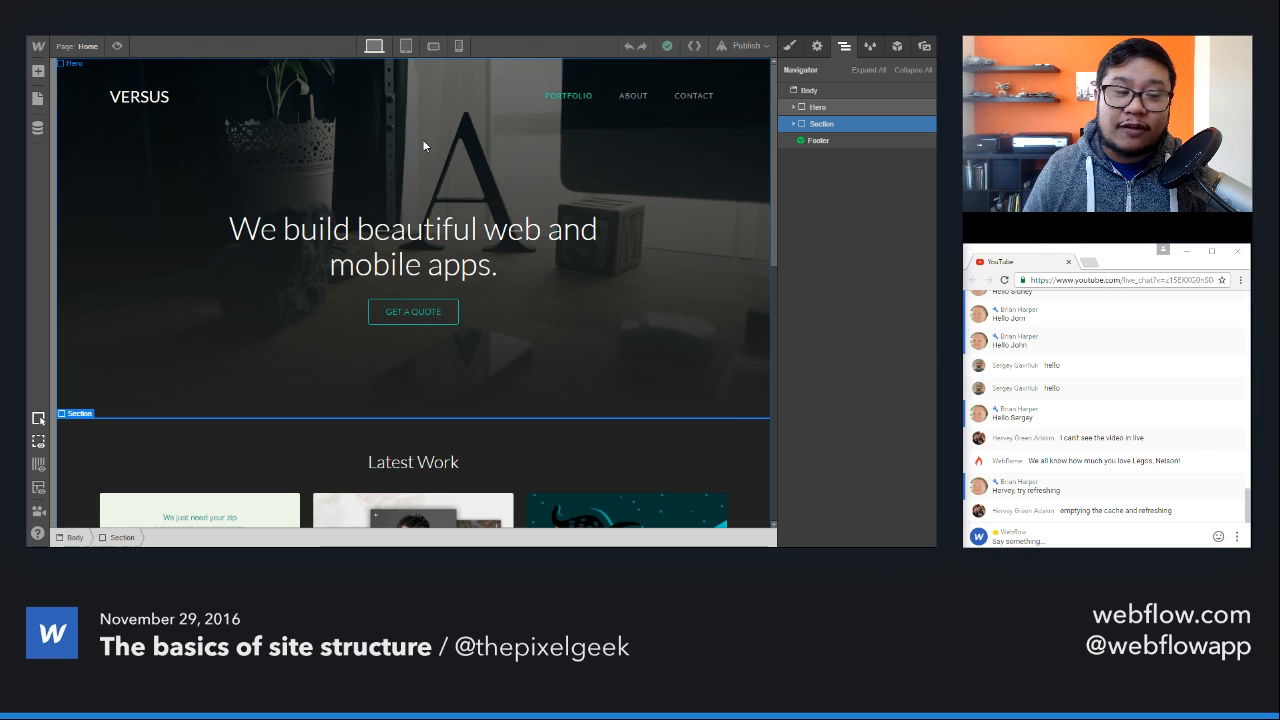
Step: Set the Home page Hero section's HTML tag to Section and publish the site to its webflow.io subdomain
{"action": "left_click", "coordinate": [719, 134]}
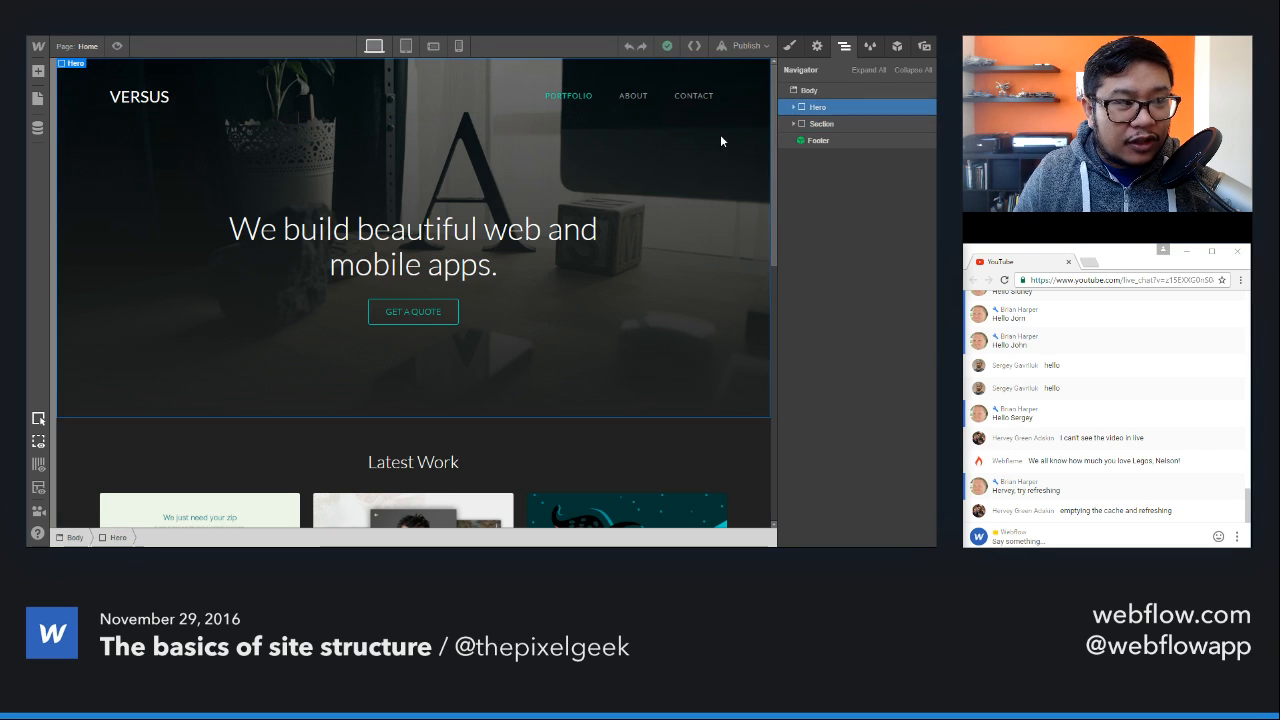
{"action": "left_click", "coordinate": [823, 50]}
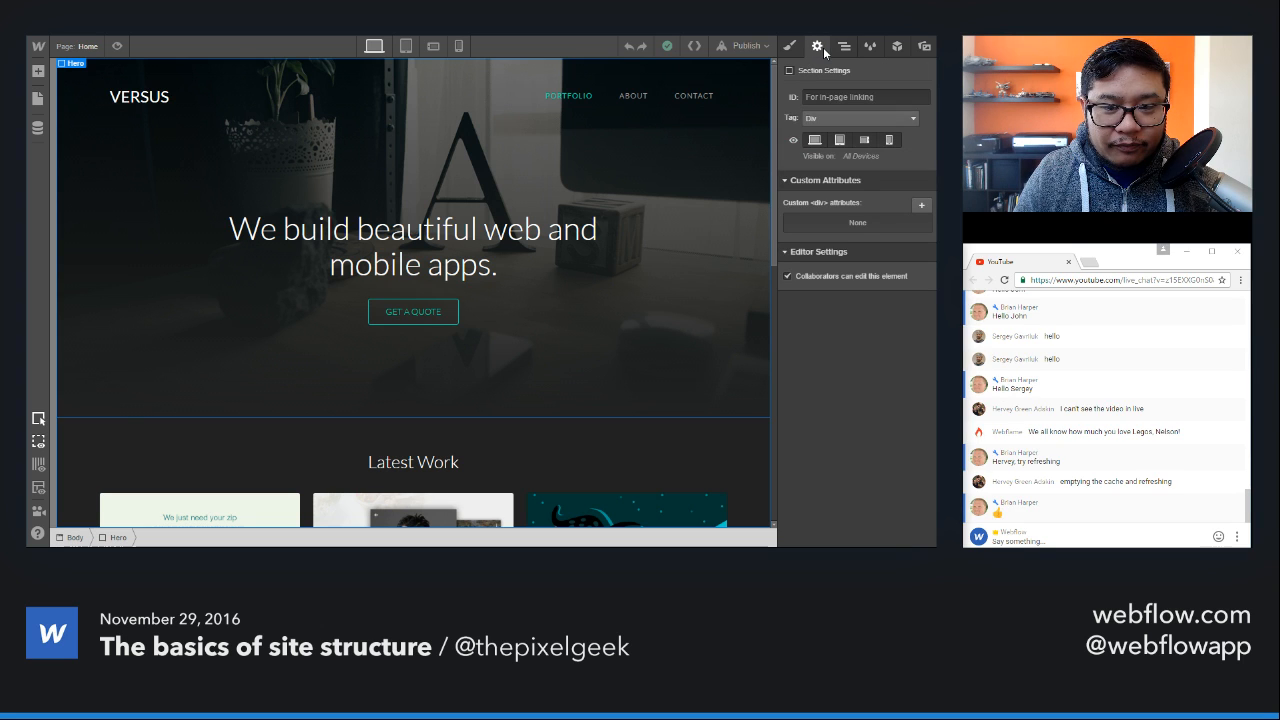
{"action": "left_click", "coordinate": [824, 120]}
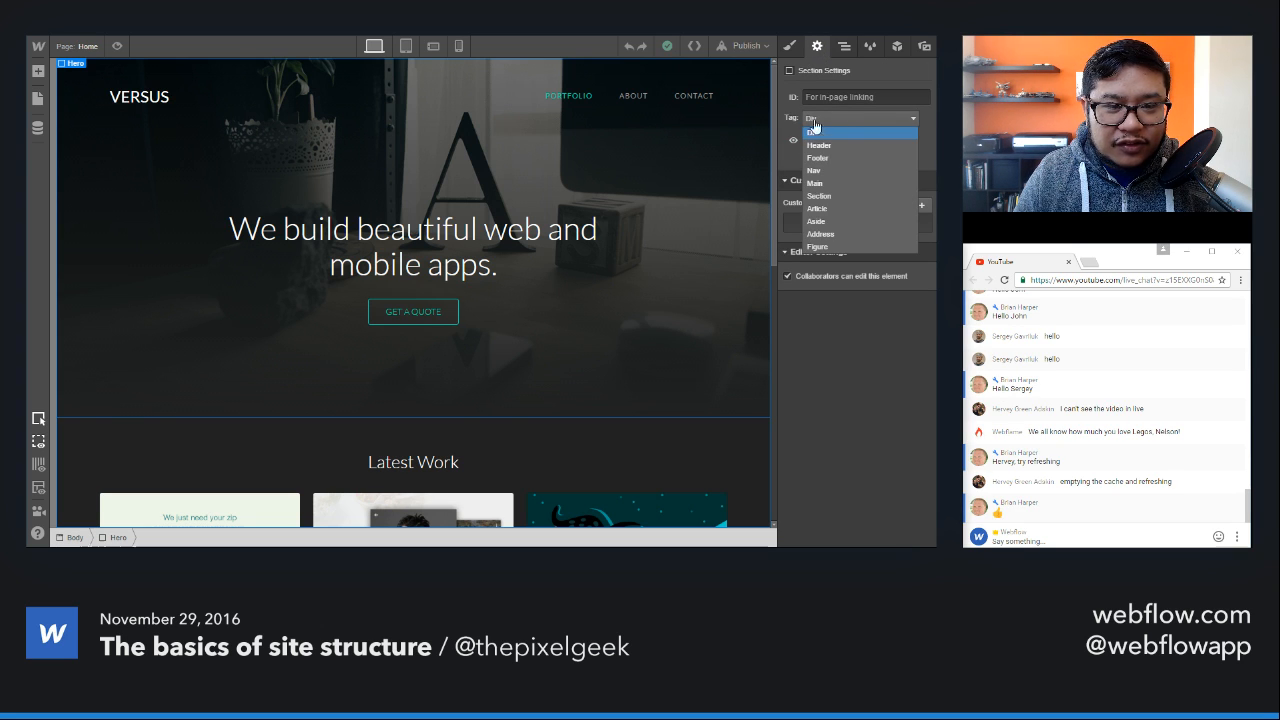
{"action": "left_click", "coordinate": [848, 199]}
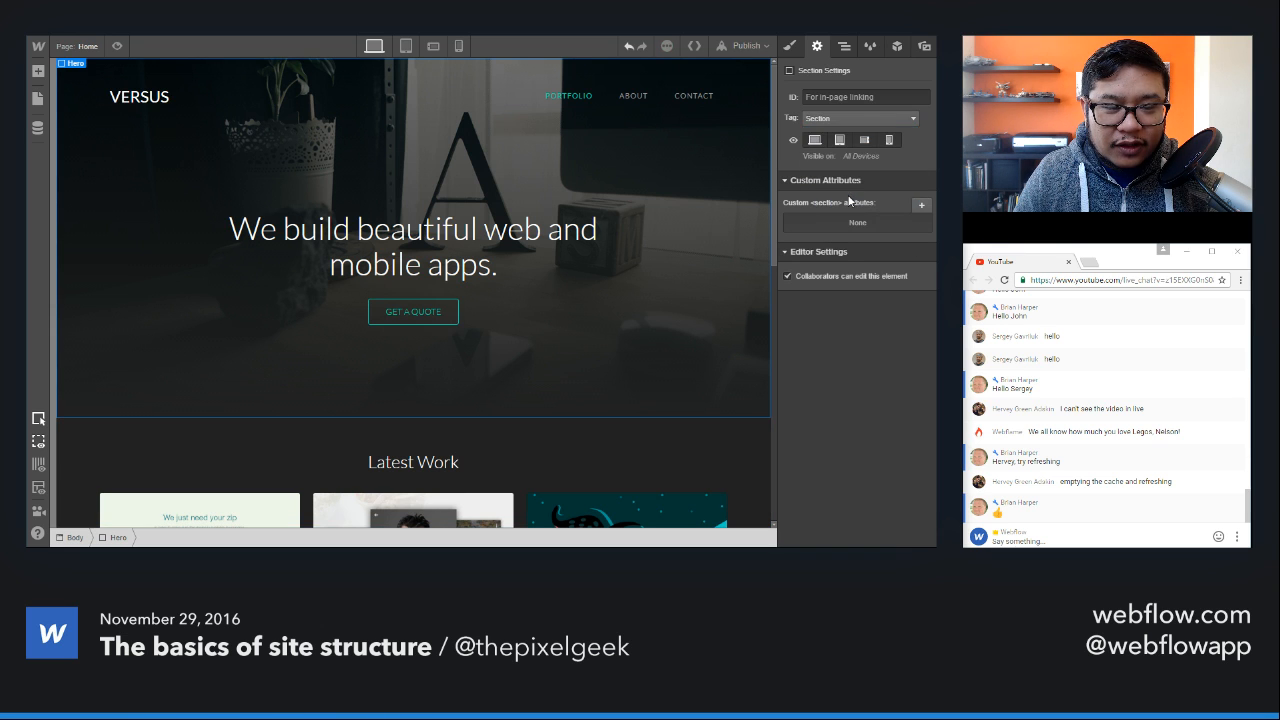
{"action": "left_click", "coordinate": [745, 46]}
{"action": "left_click", "coordinate": [640, 175]}
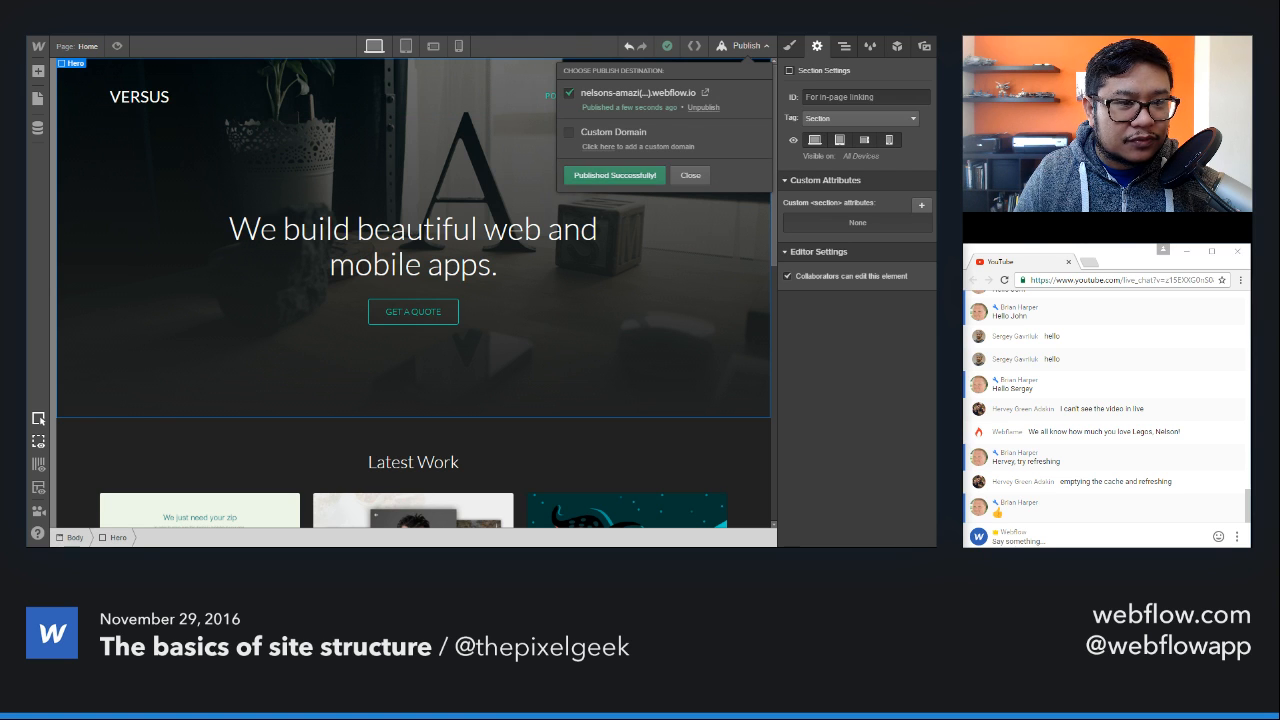
Step: Change the demo page section's HTML tag to Section and republish the site to the webflow.io subdomain
{"action": "left_click", "coordinate": [74, 46]}
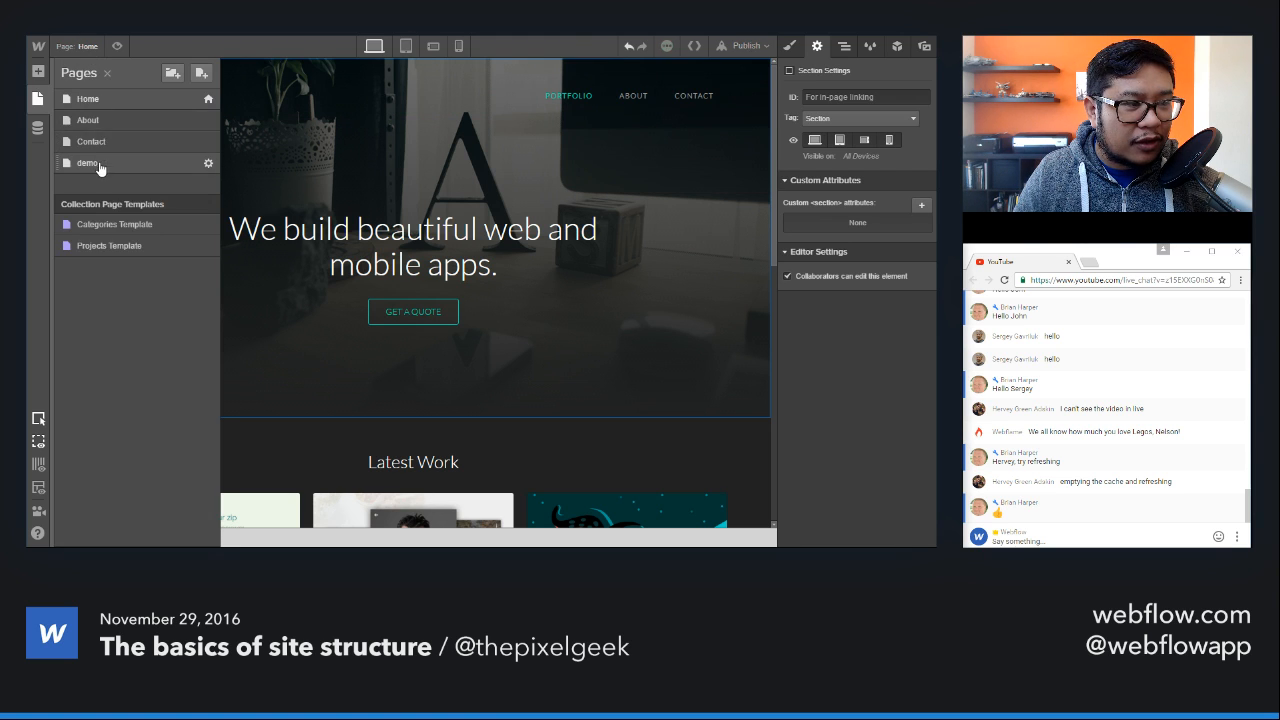
{"action": "left_click", "coordinate": [100, 167]}
{"action": "left_click", "coordinate": [483, 95]}
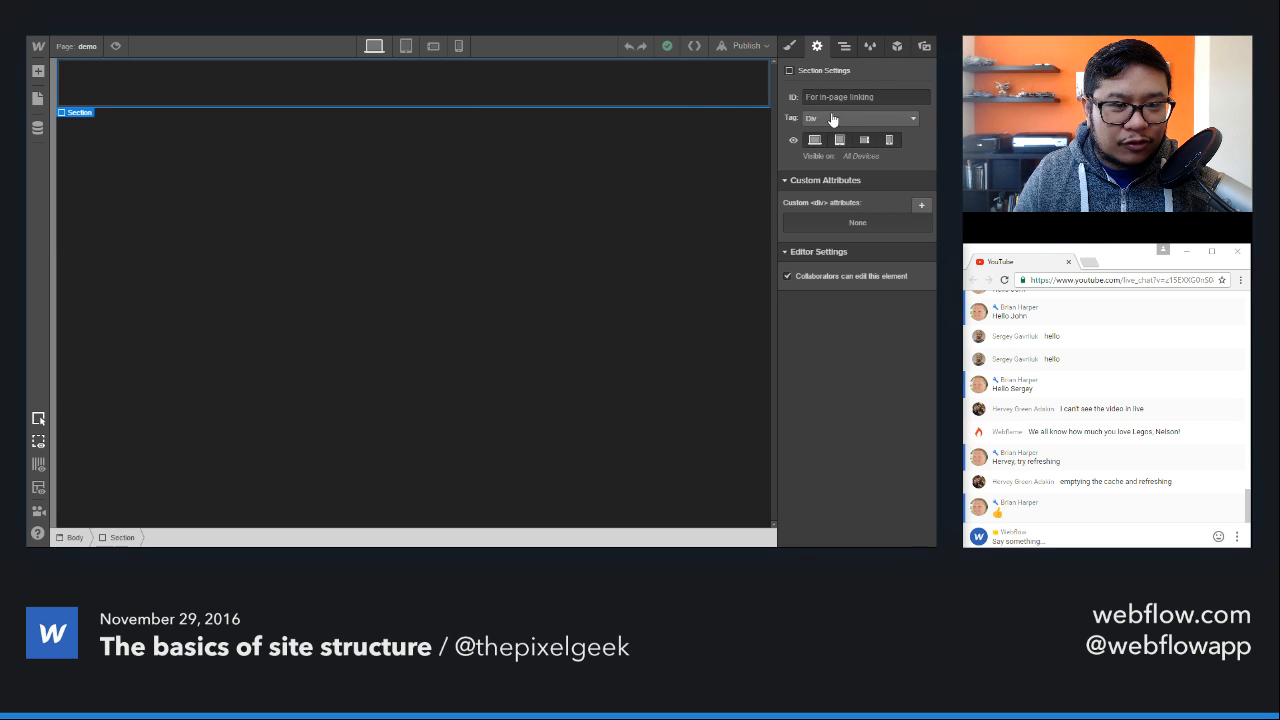
{"action": "left_click", "coordinate": [832, 119]}
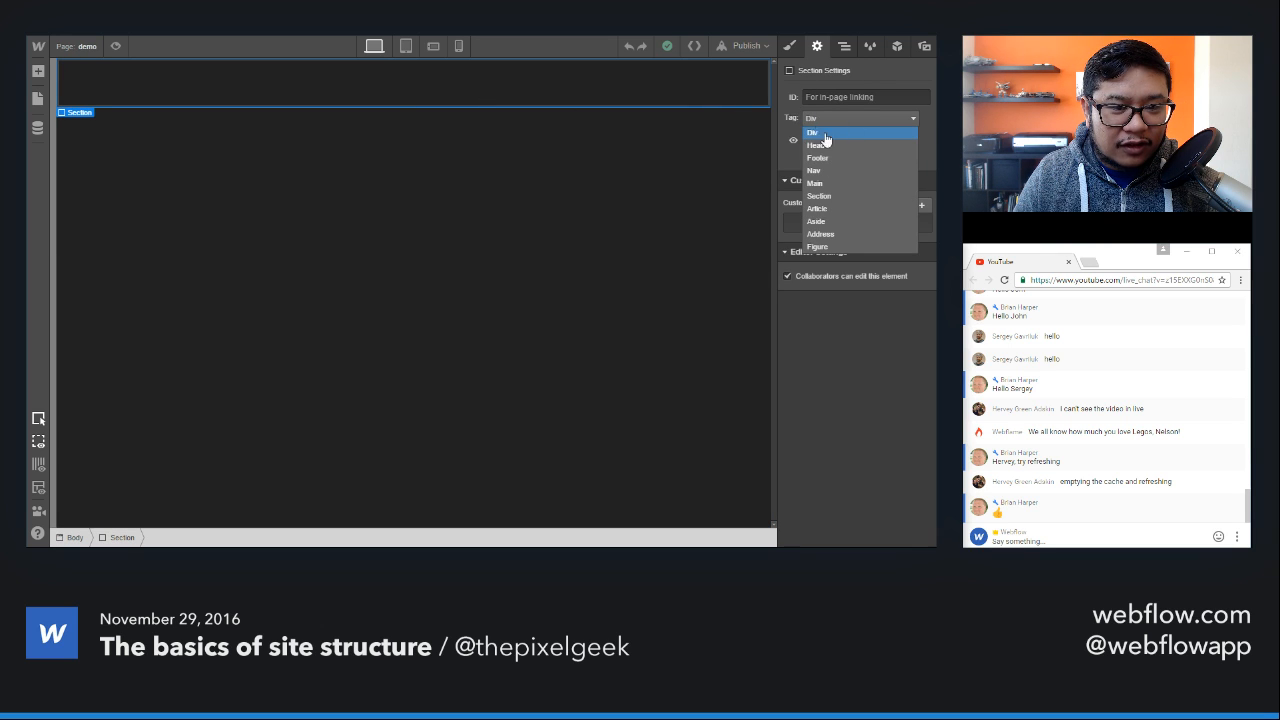
{"action": "left_click", "coordinate": [818, 196]}
{"action": "left_click", "coordinate": [745, 46]}
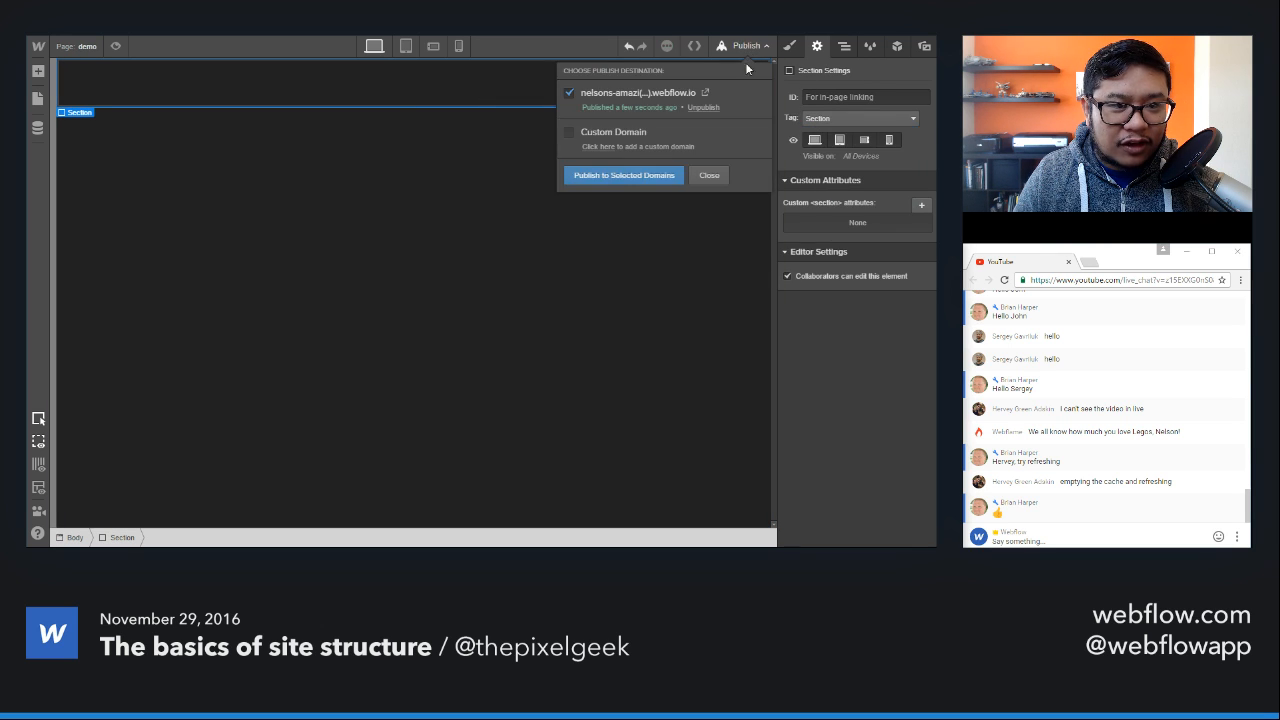
{"action": "left_click", "coordinate": [619, 177]}
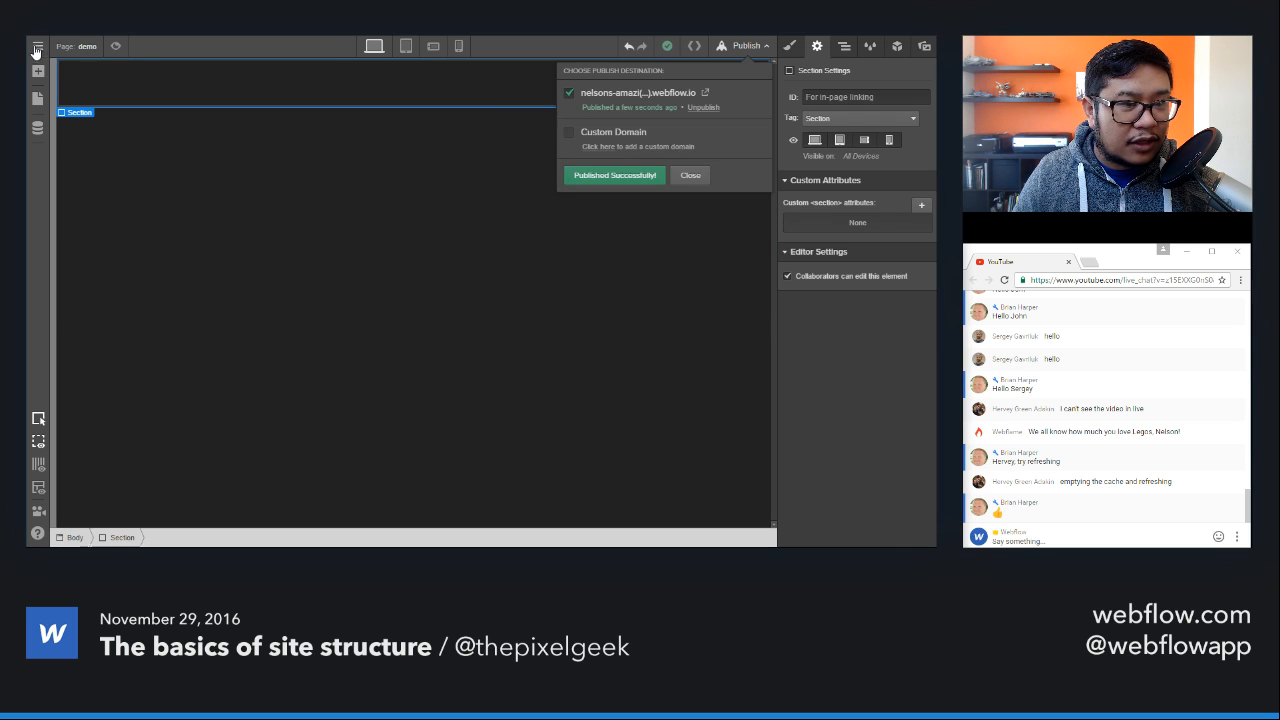
Step: Open the site's hosting settings, turn off Minify HTML in the publishing options, and save the changes
{"action": "left_click", "coordinate": [38, 46]}
{"action": "left_click", "coordinate": [48, 83]}
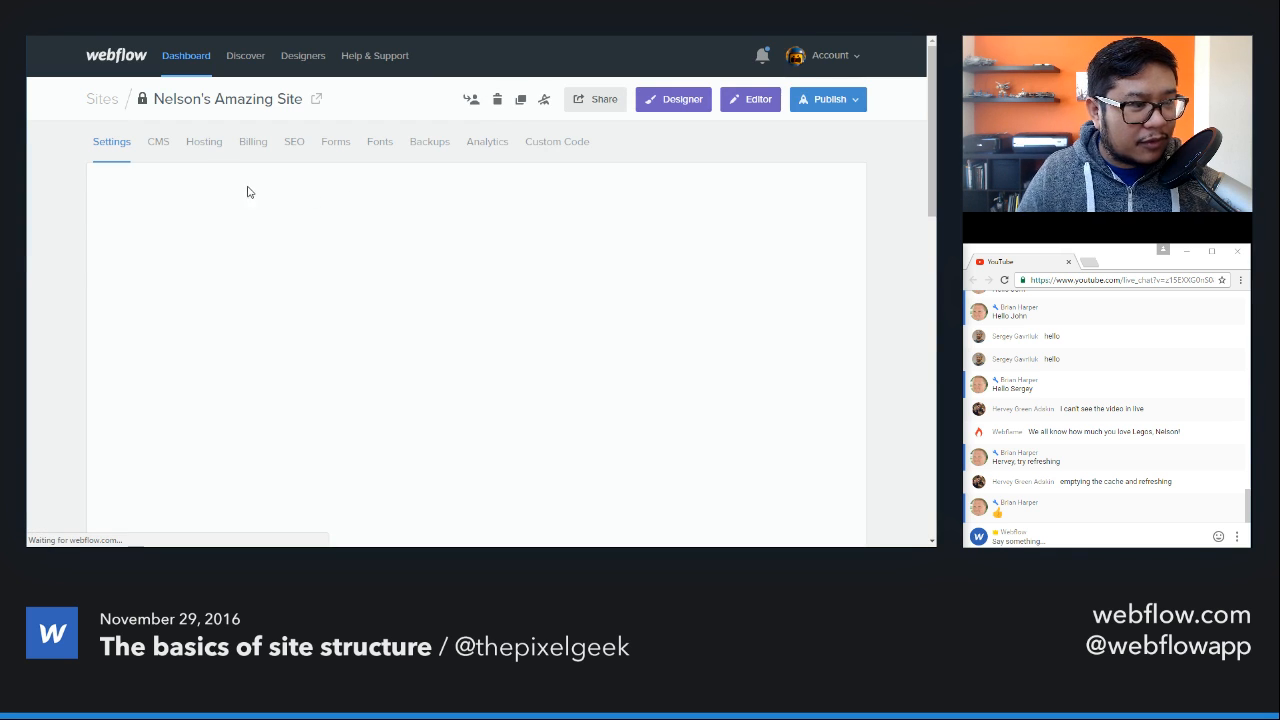
{"action": "left_click", "coordinate": [204, 141]}
{"action": "scroll", "coordinate": [351, 346], "scroll_direction": "down", "scroll_amount": 3}
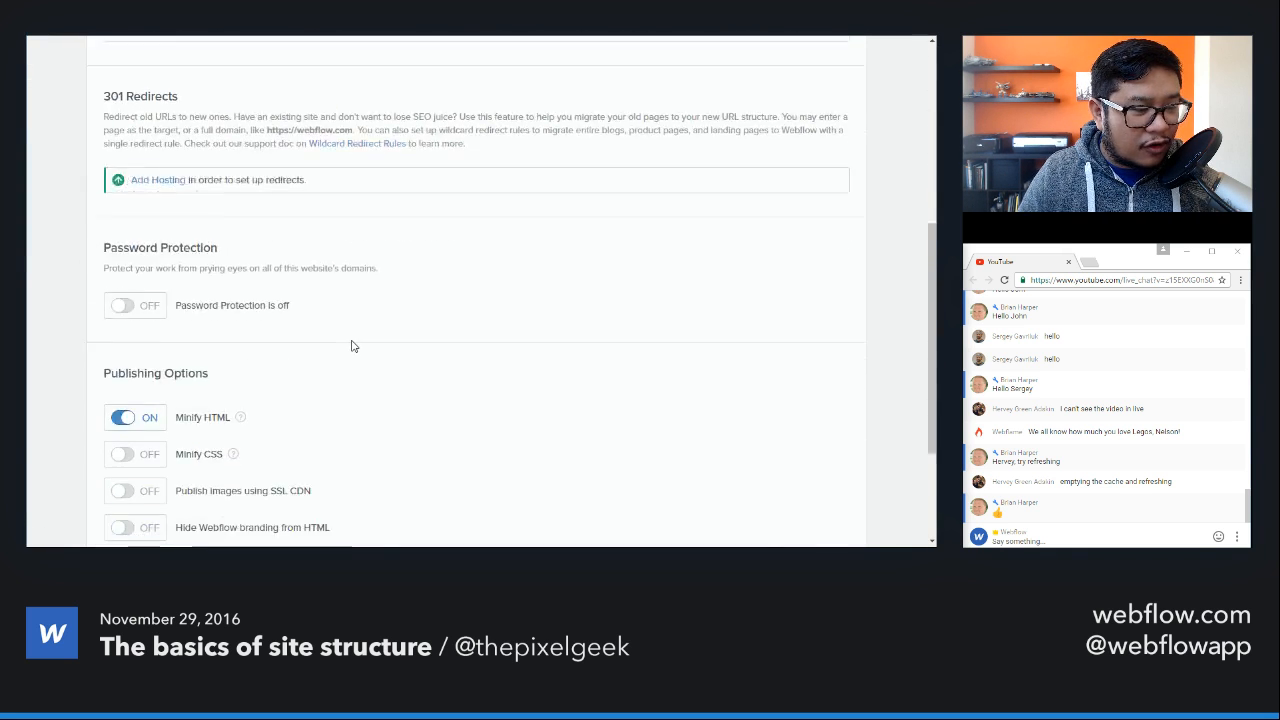
{"action": "scroll", "coordinate": [351, 346], "scroll_direction": "down", "scroll_amount": 2}
{"action": "left_click", "coordinate": [128, 236]}
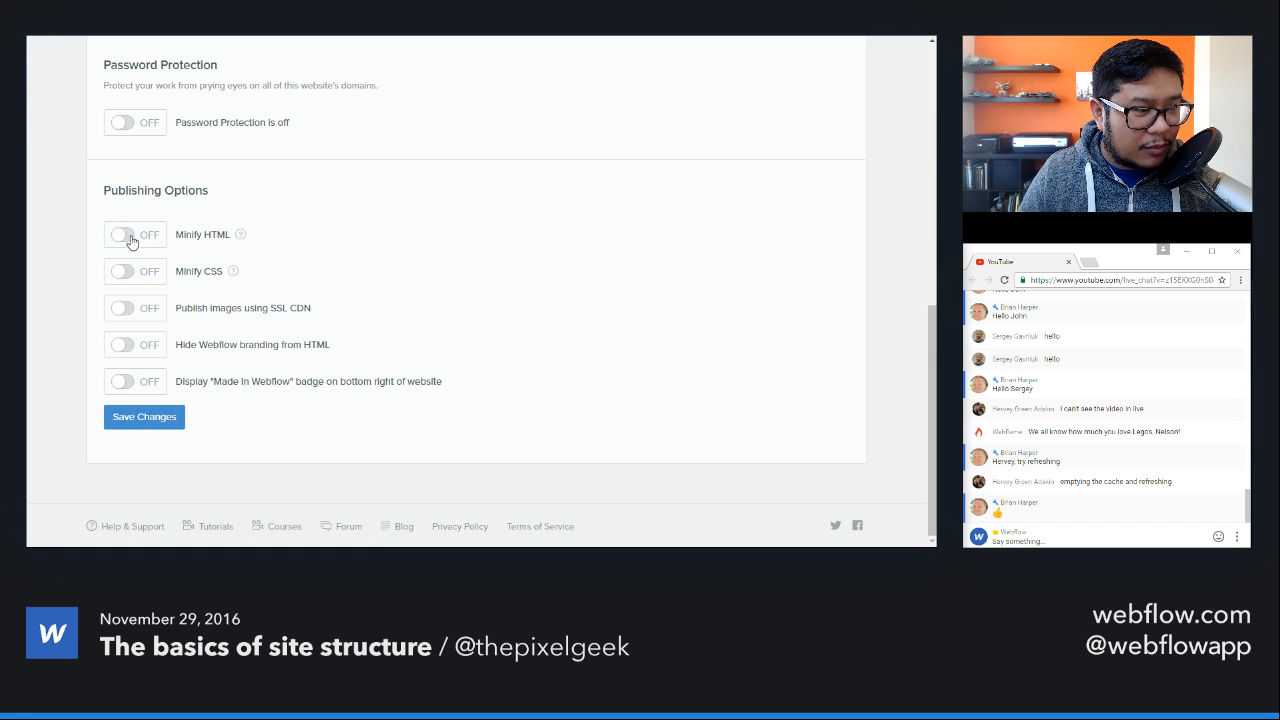
{"action": "left_click", "coordinate": [148, 417]}
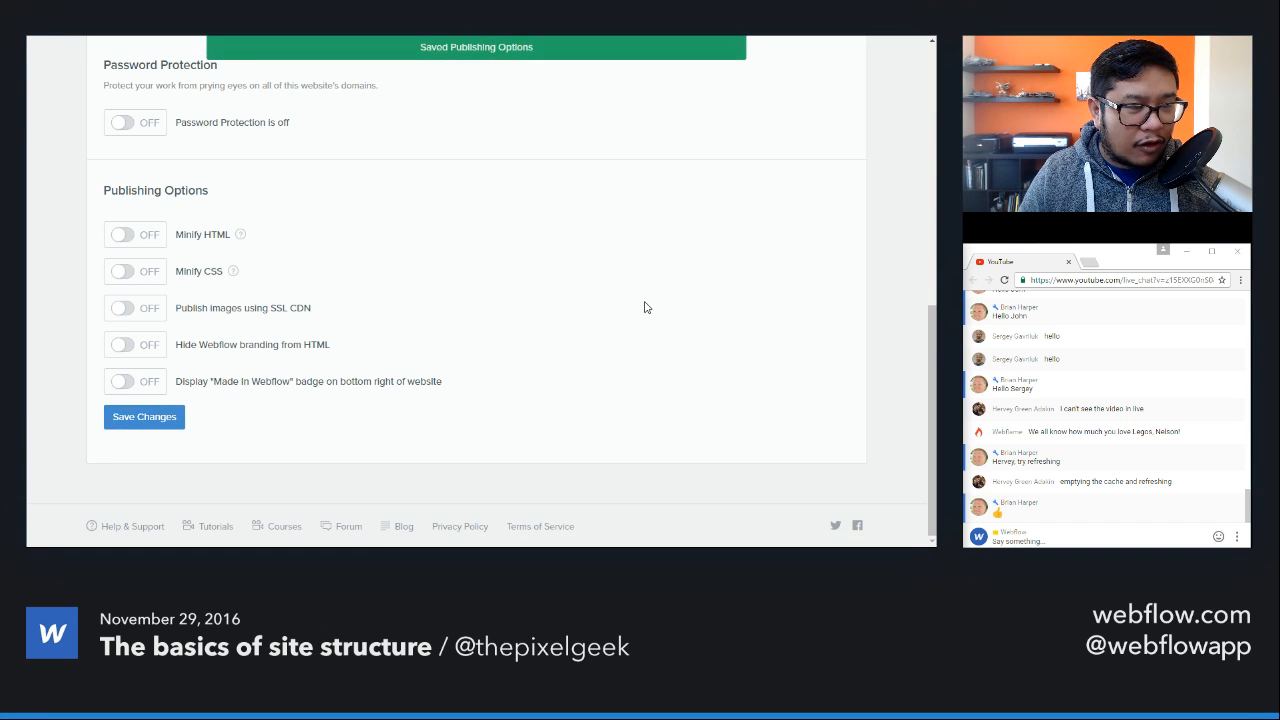
Step: Publish the site to the webflow.io subdomain from the dashboard and reopen it in the Designer
{"action": "scroll", "coordinate": [645, 307], "scroll_direction": "up", "scroll_amount": 10}
{"action": "left_click", "coordinate": [828, 99]}
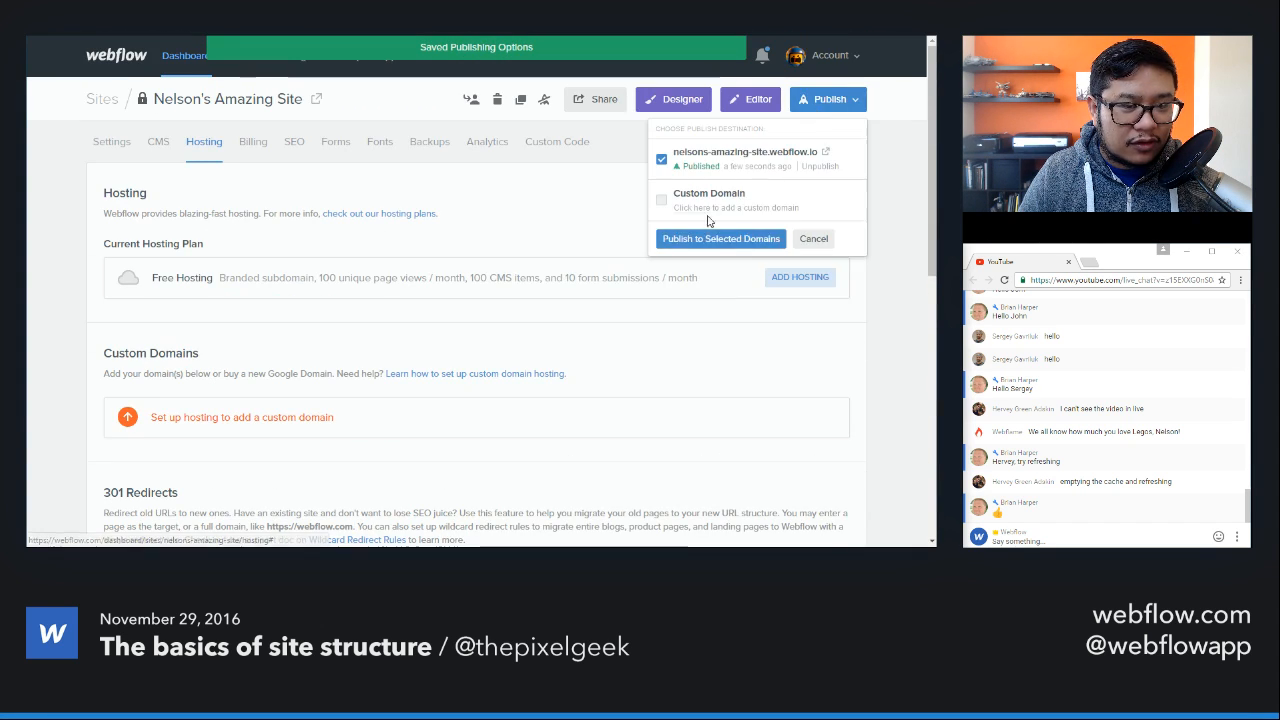
{"action": "left_click", "coordinate": [700, 238]}
{"action": "left_click", "coordinate": [673, 99]}
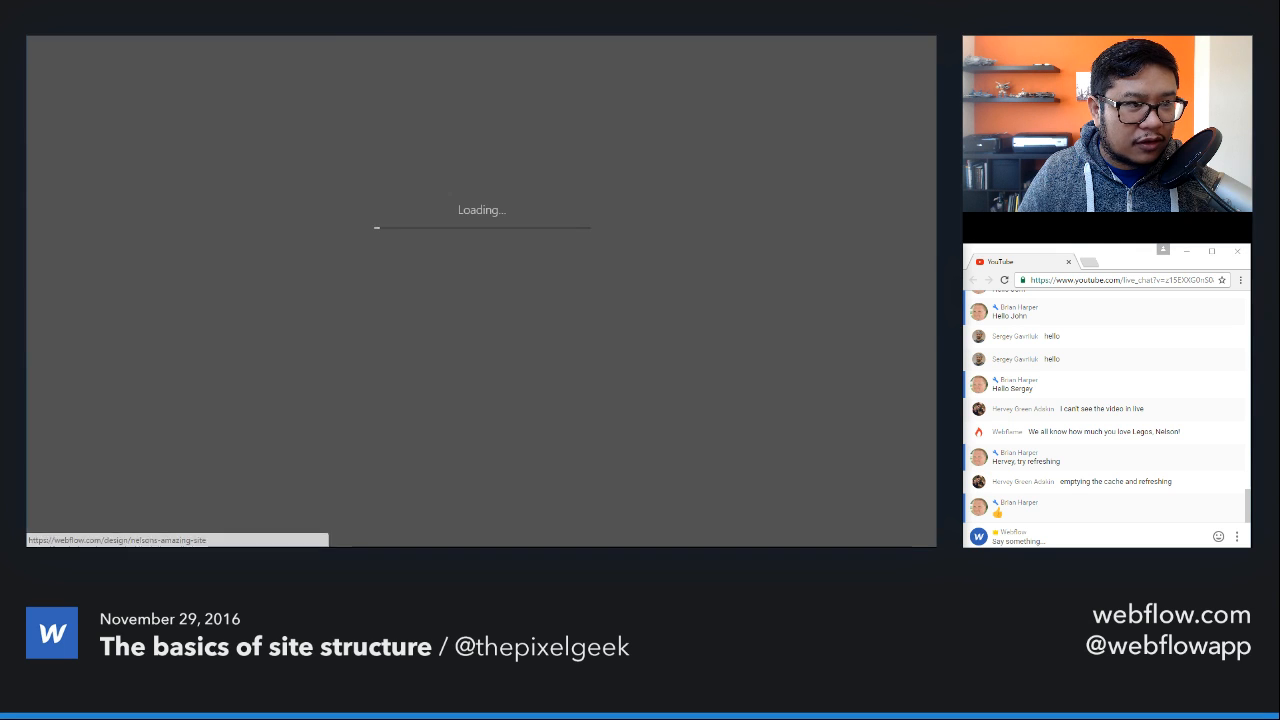
Step: Reload the live demo page's source code, highlight the section tags in the body, and return to the Designer
{"action": "key", "text": "ctrl+Tab"}
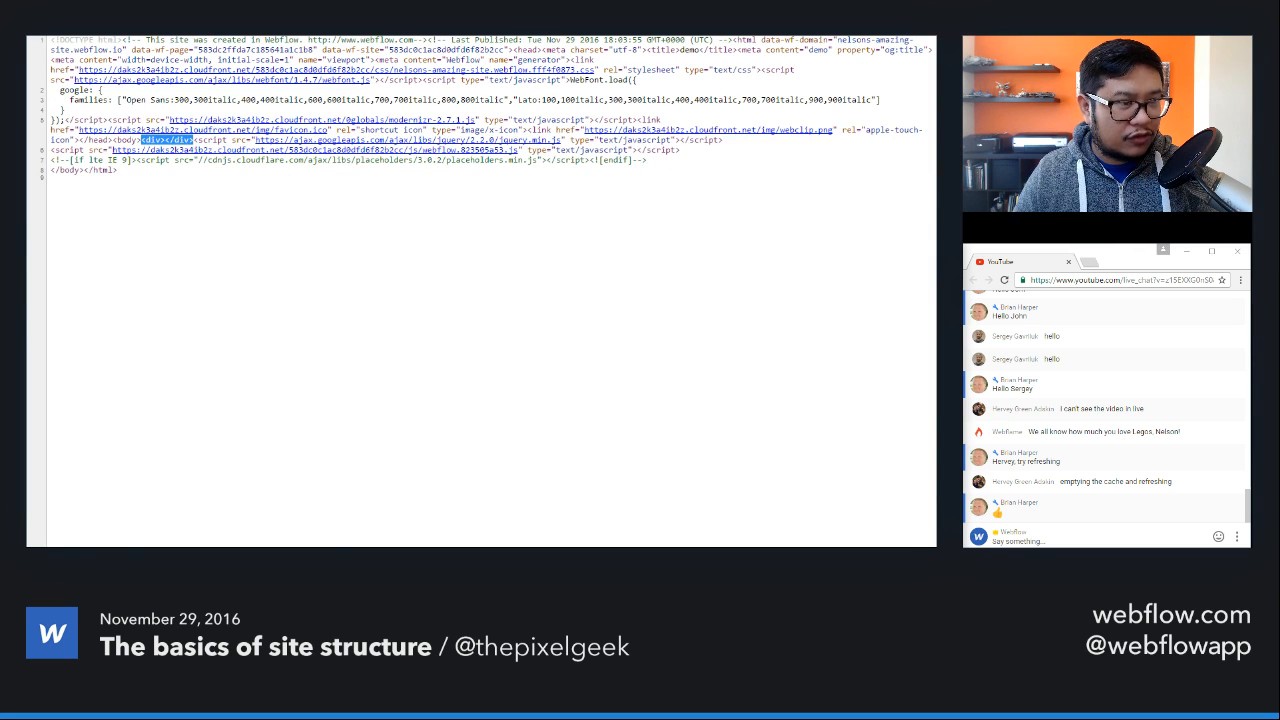
{"action": "key", "text": "ctrl+r"}
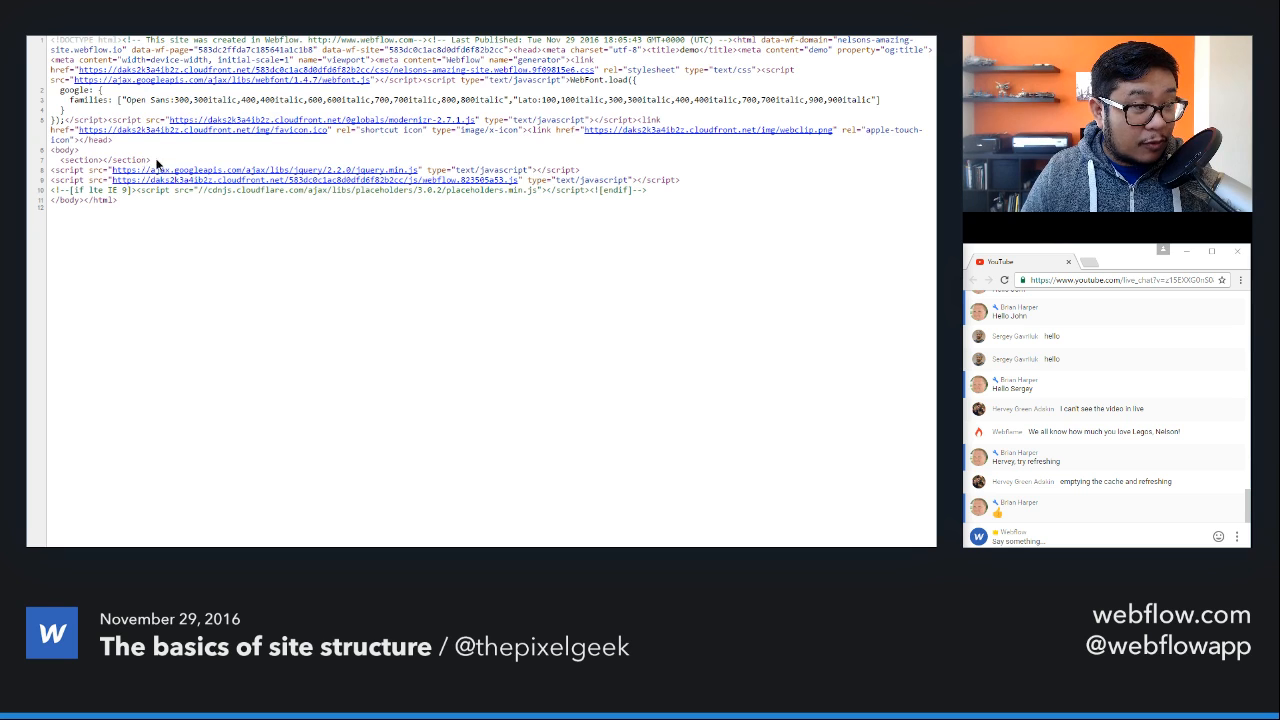
{"action": "left_click_drag", "start_coordinate": [155, 160], "coordinate": [58, 160]}
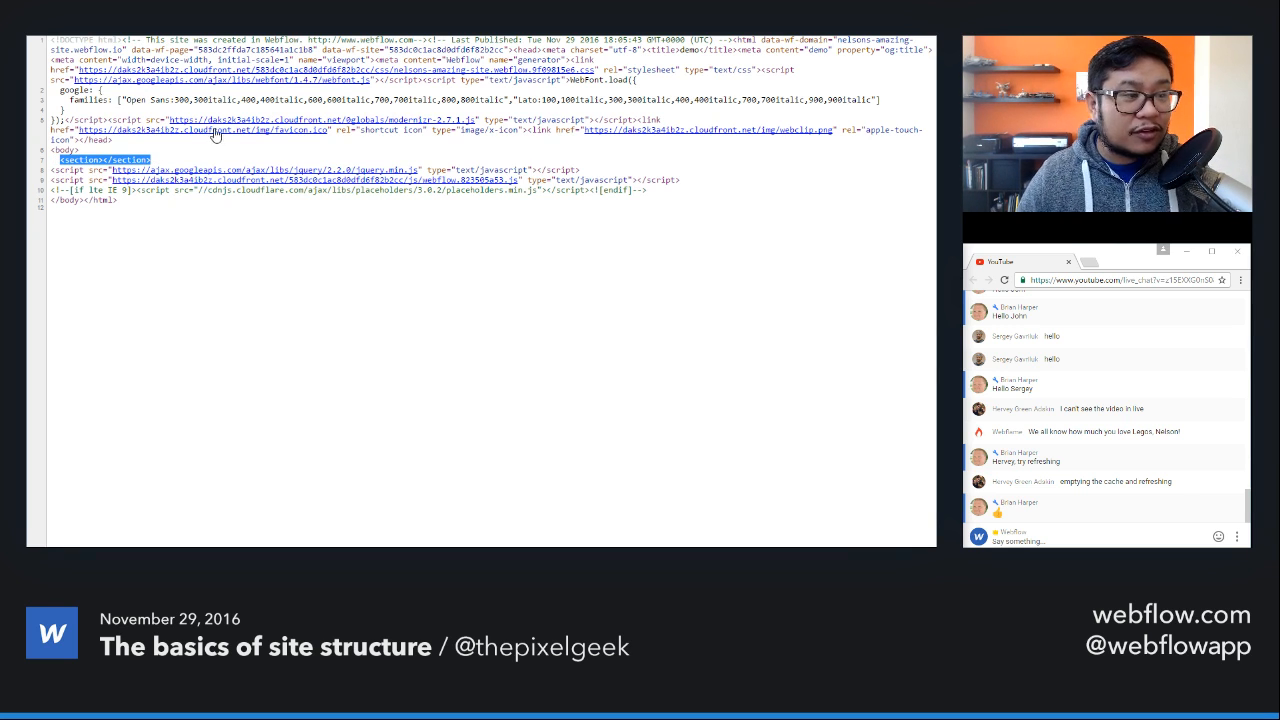
{"action": "left_click", "coordinate": [210, 14]}
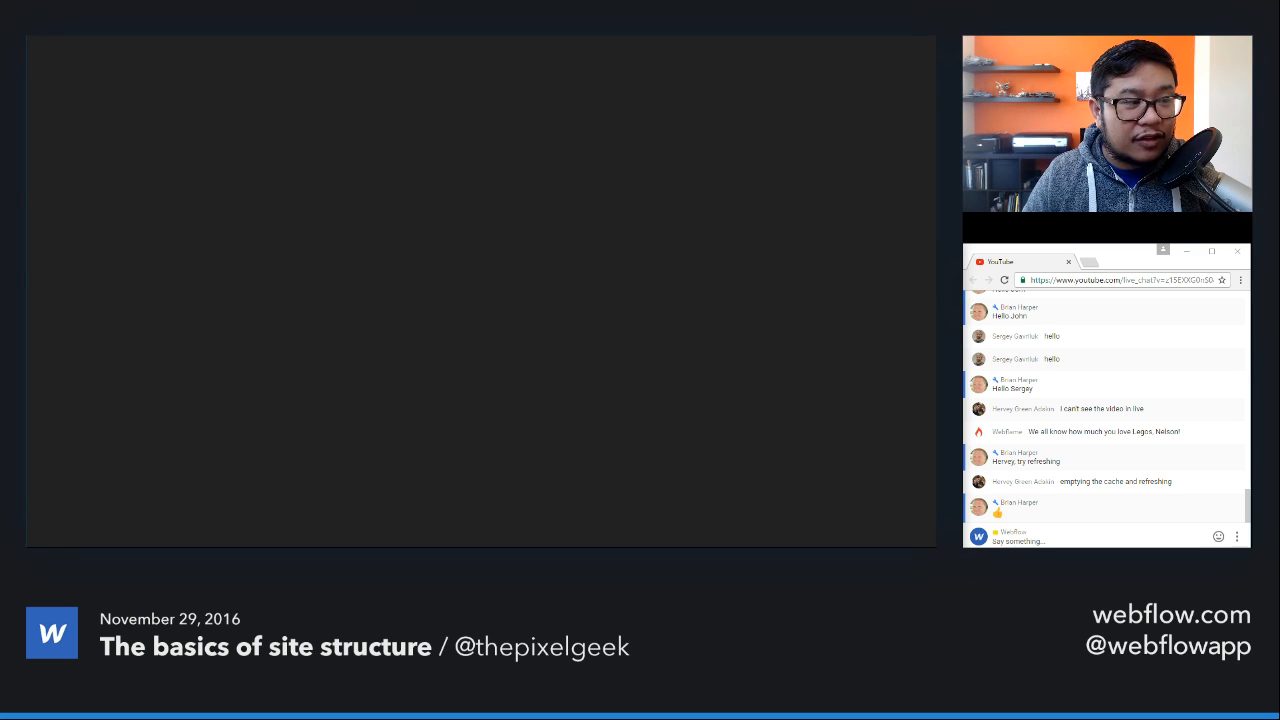
{"action": "left_click", "coordinate": [240, 14]}
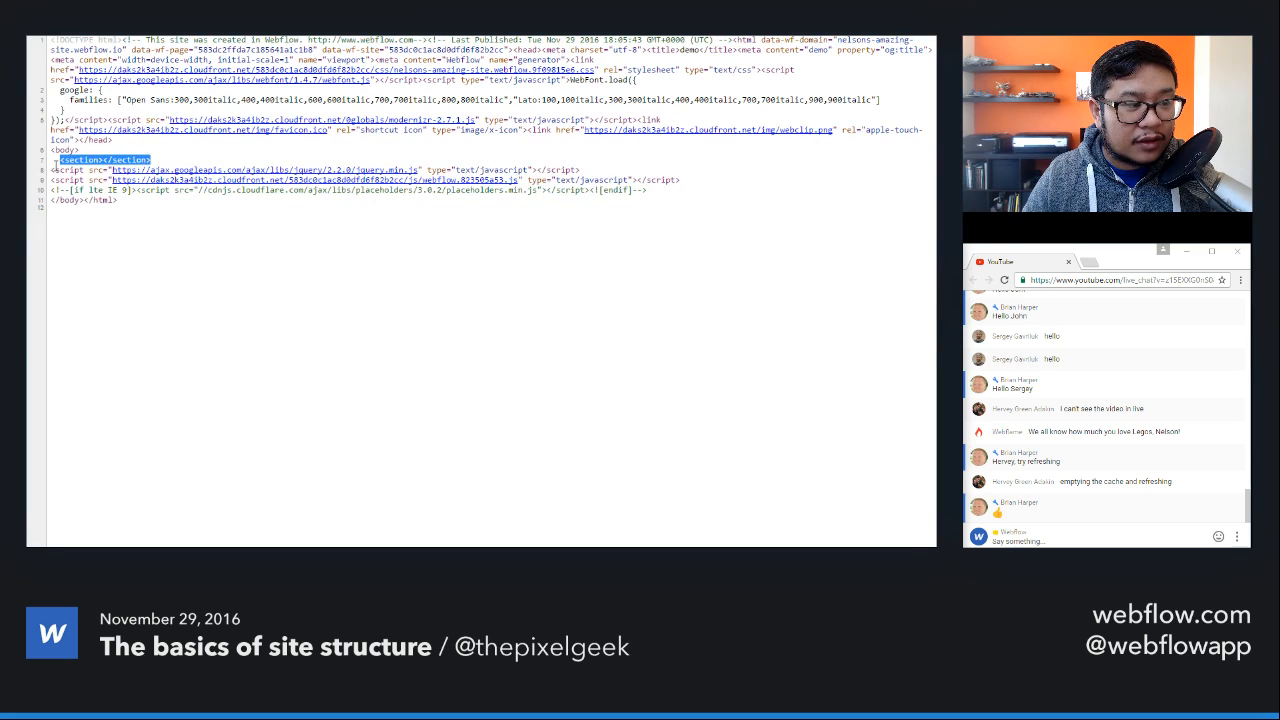
{"action": "left_click", "coordinate": [205, 14]}
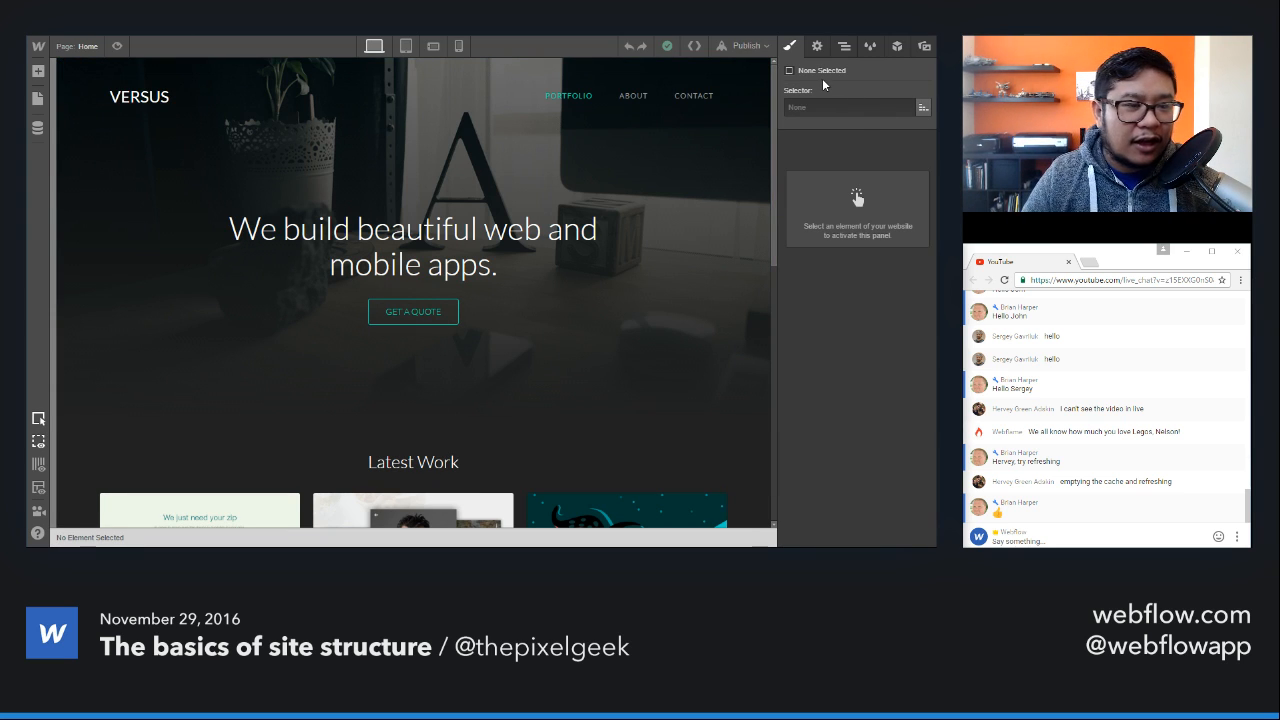
Step: Switch from the Home page to the demo page and add a Container inside its Section
{"action": "left_click", "coordinate": [153, 192]}
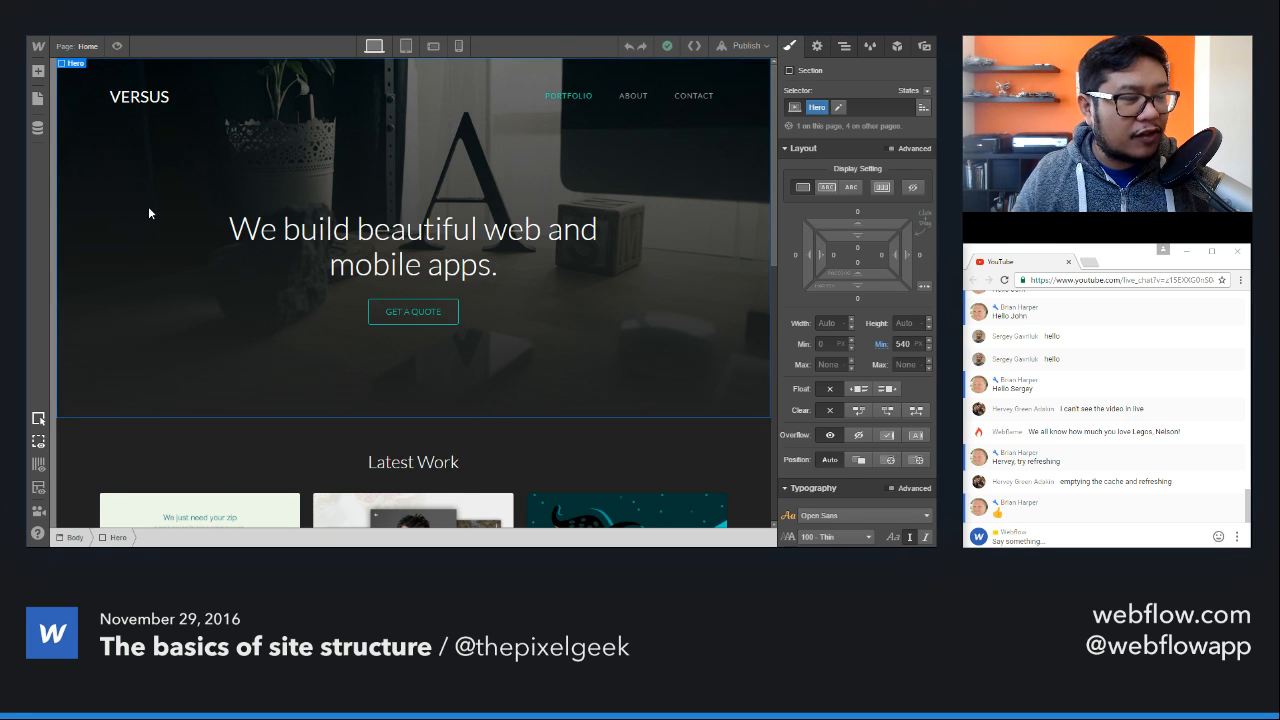
{"action": "left_click", "coordinate": [38, 72]}
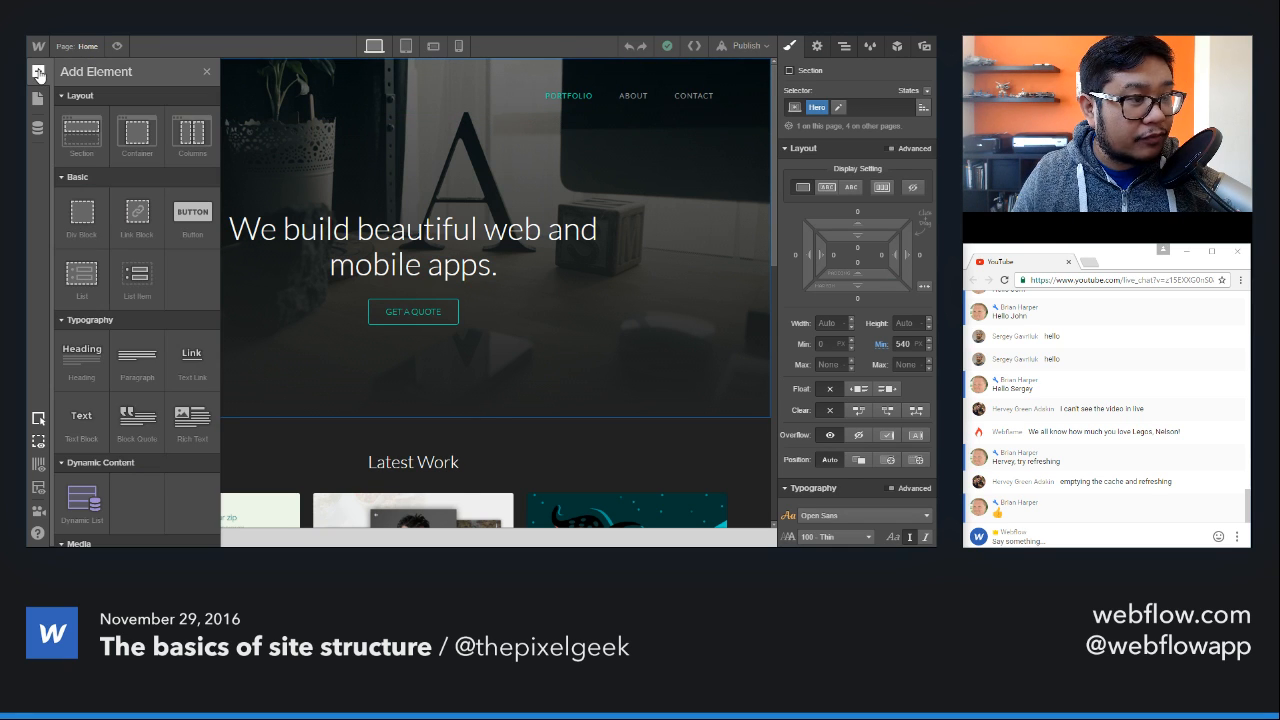
{"action": "left_click", "coordinate": [95, 47]}
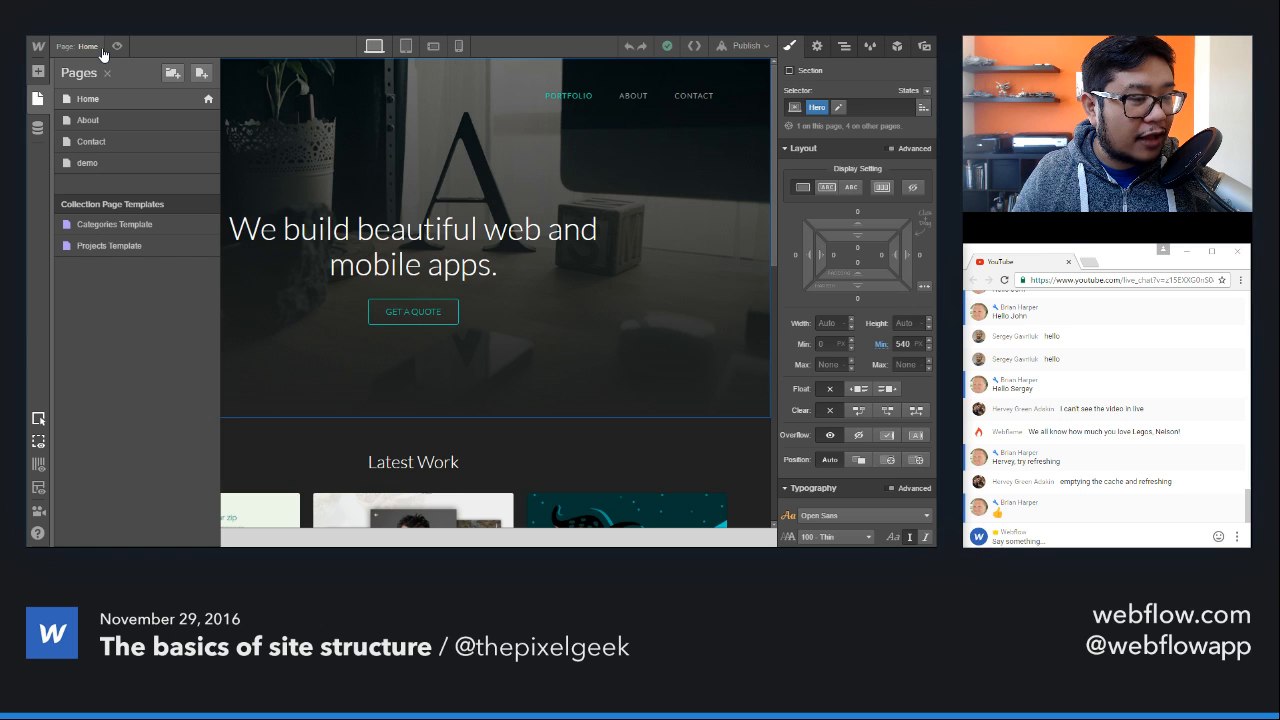
{"action": "left_click", "coordinate": [95, 163]}
{"action": "left_click", "coordinate": [182, 89]}
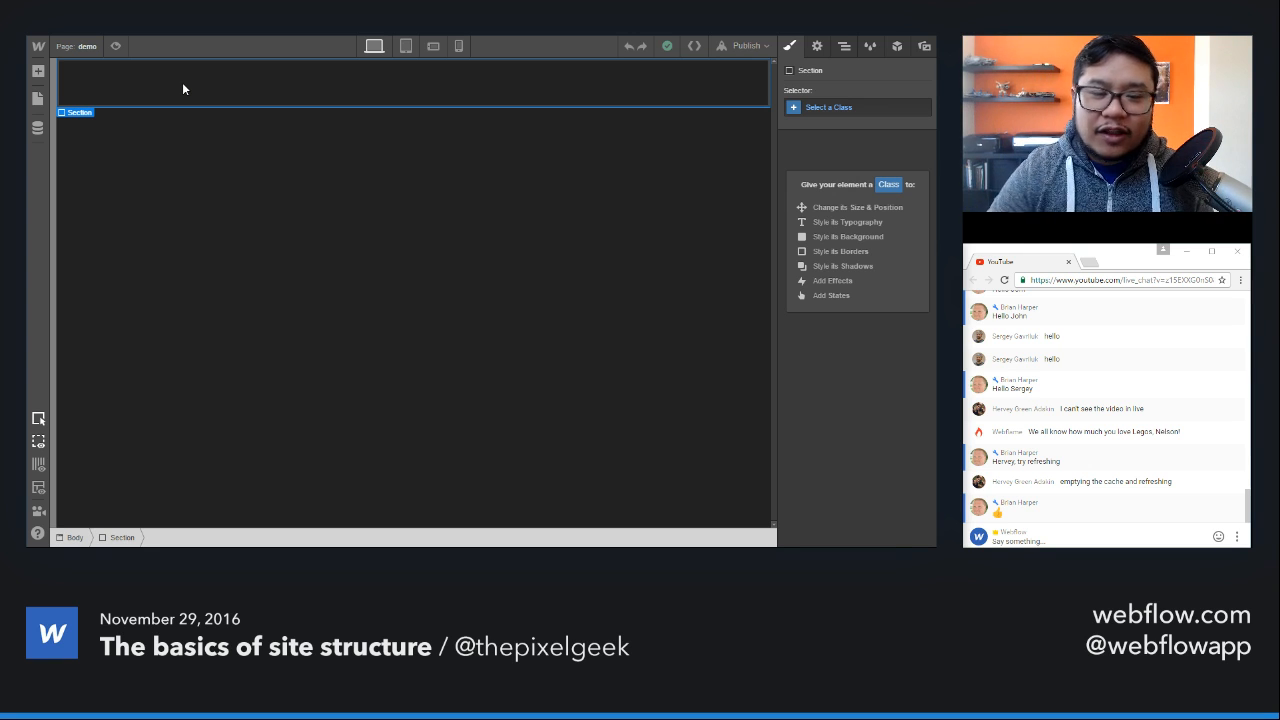
{"action": "key", "text": "a"}
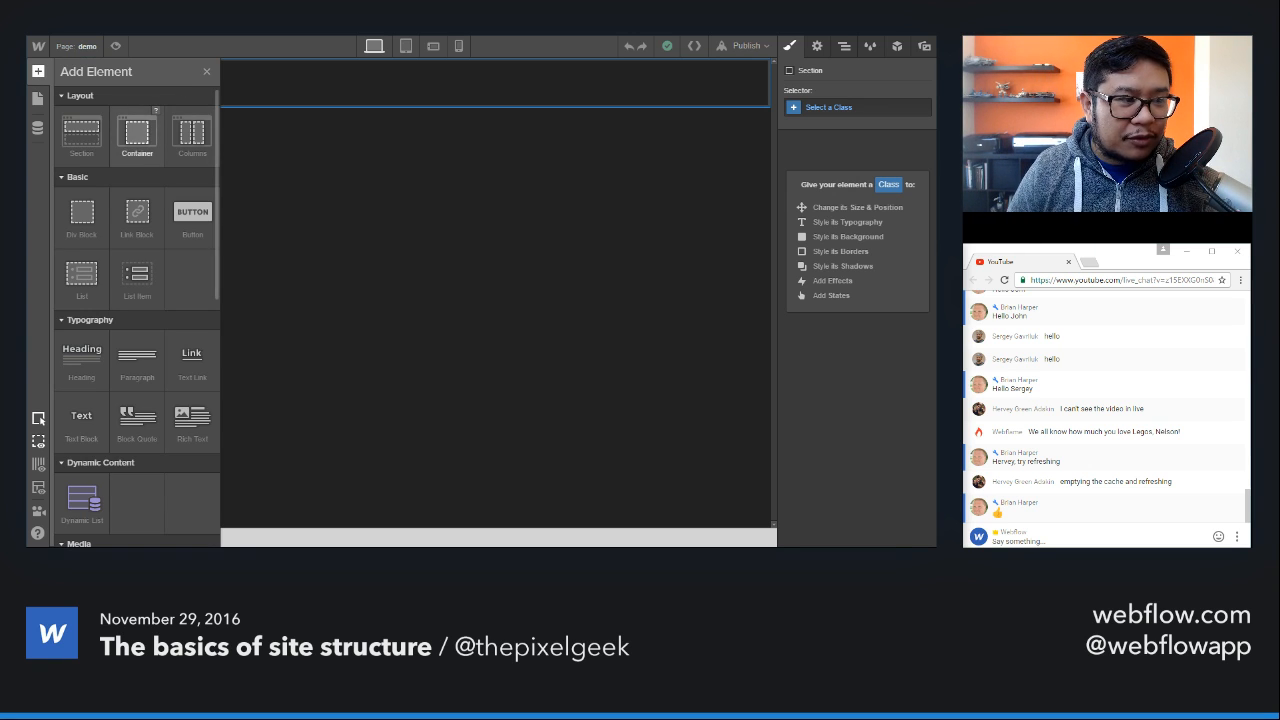
{"action": "left_click_drag", "start_coordinate": [137, 131], "coordinate": [412, 89]}
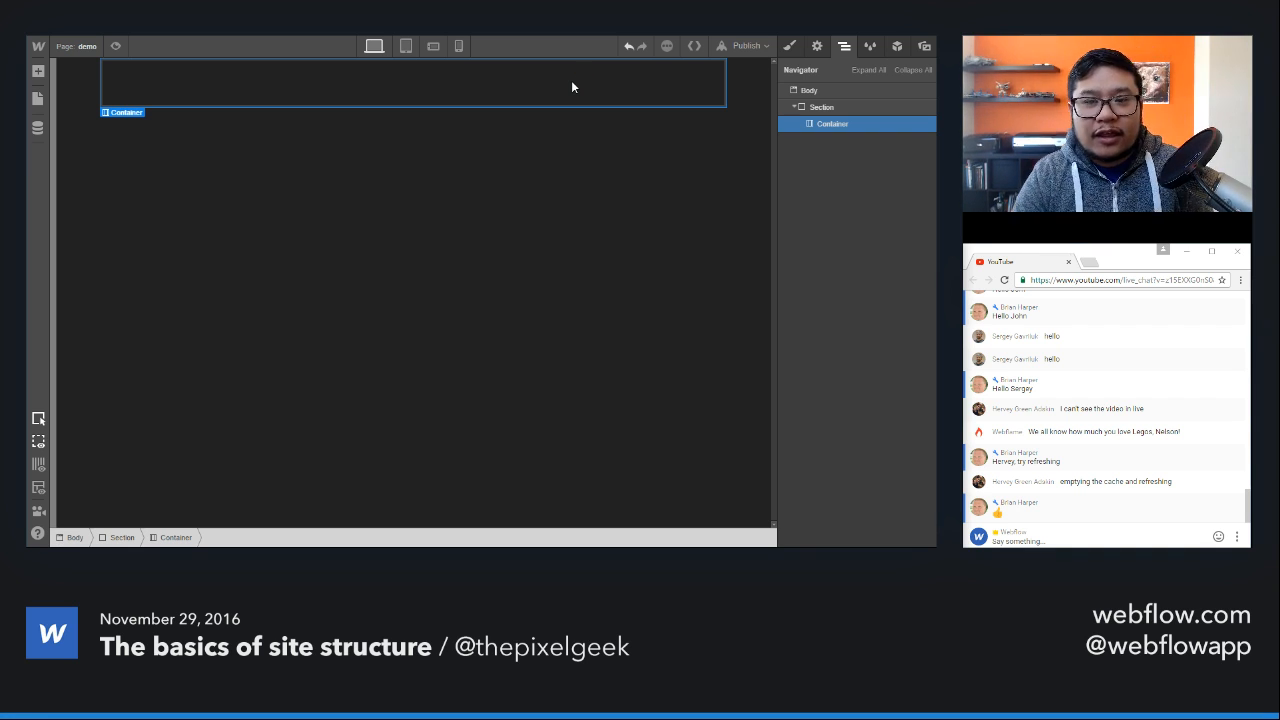
Step: Create a class named container for the Container element and examine its layout style settings
{"action": "left_click", "coordinate": [790, 46]}
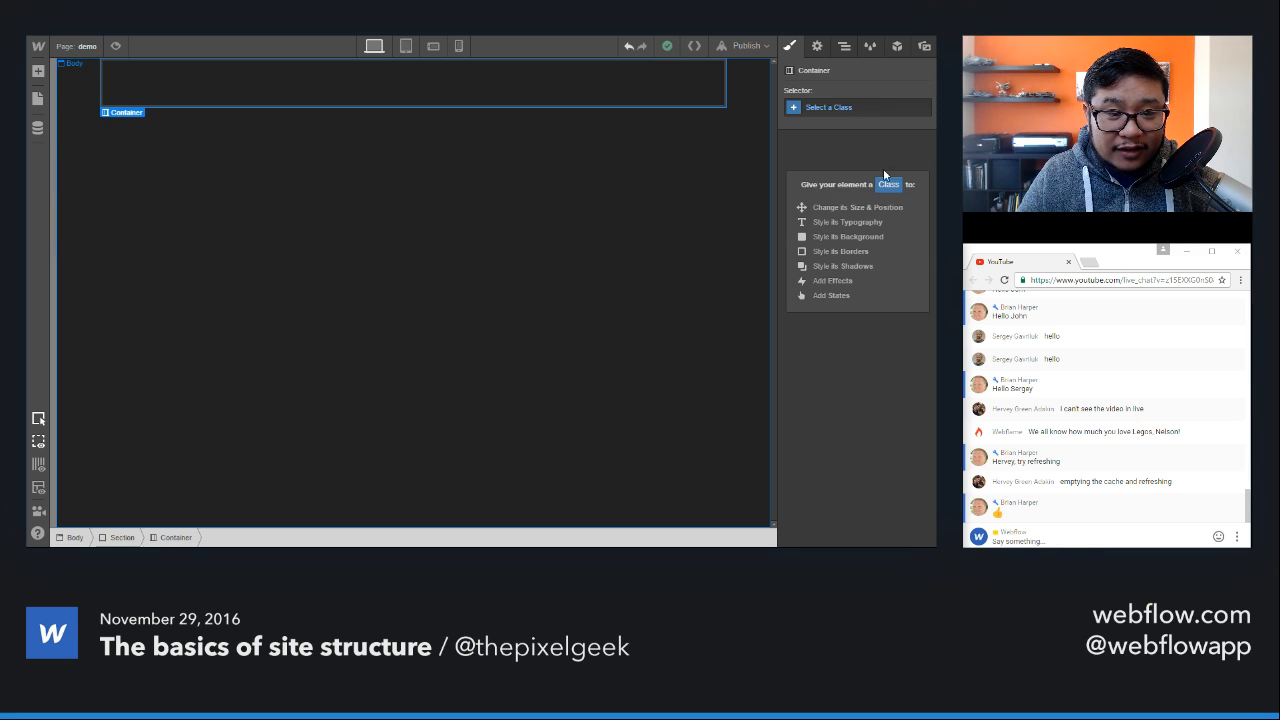
{"action": "left_click", "coordinate": [840, 110]}
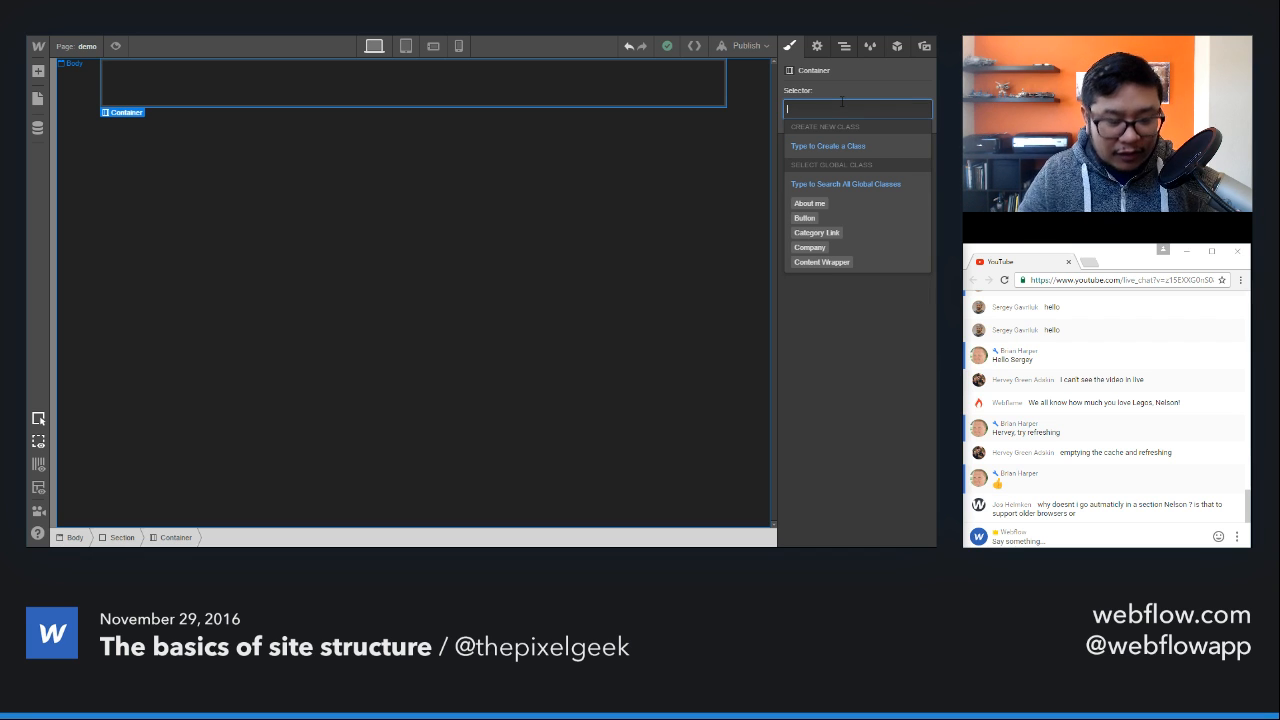
{"action": "type", "text": "cont"}
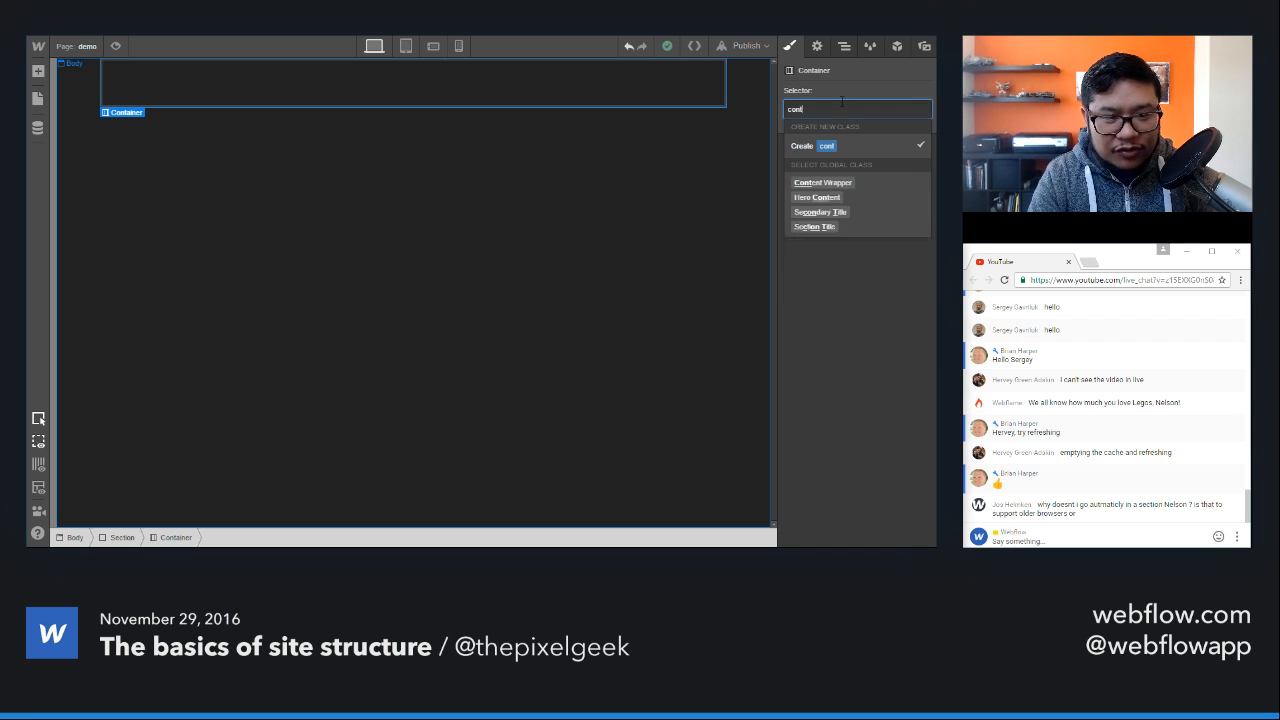
{"action": "type", "text": "ainer"}
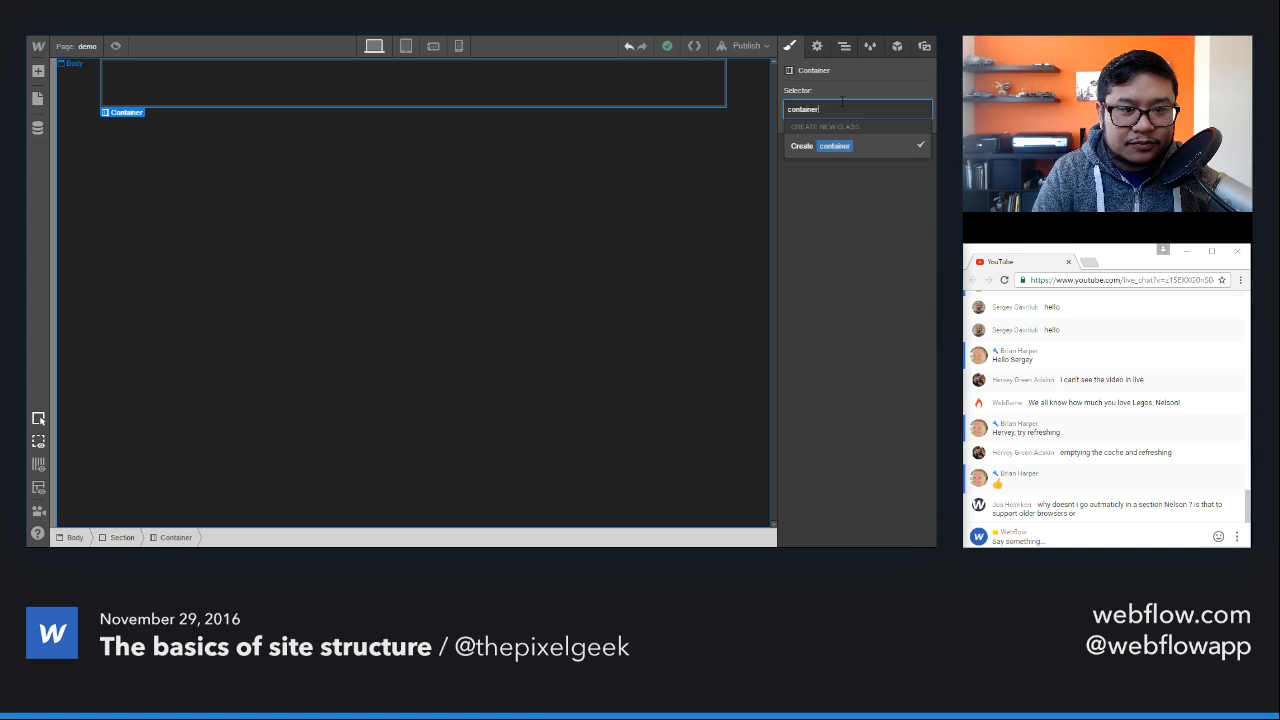
{"action": "key", "text": "Return"}
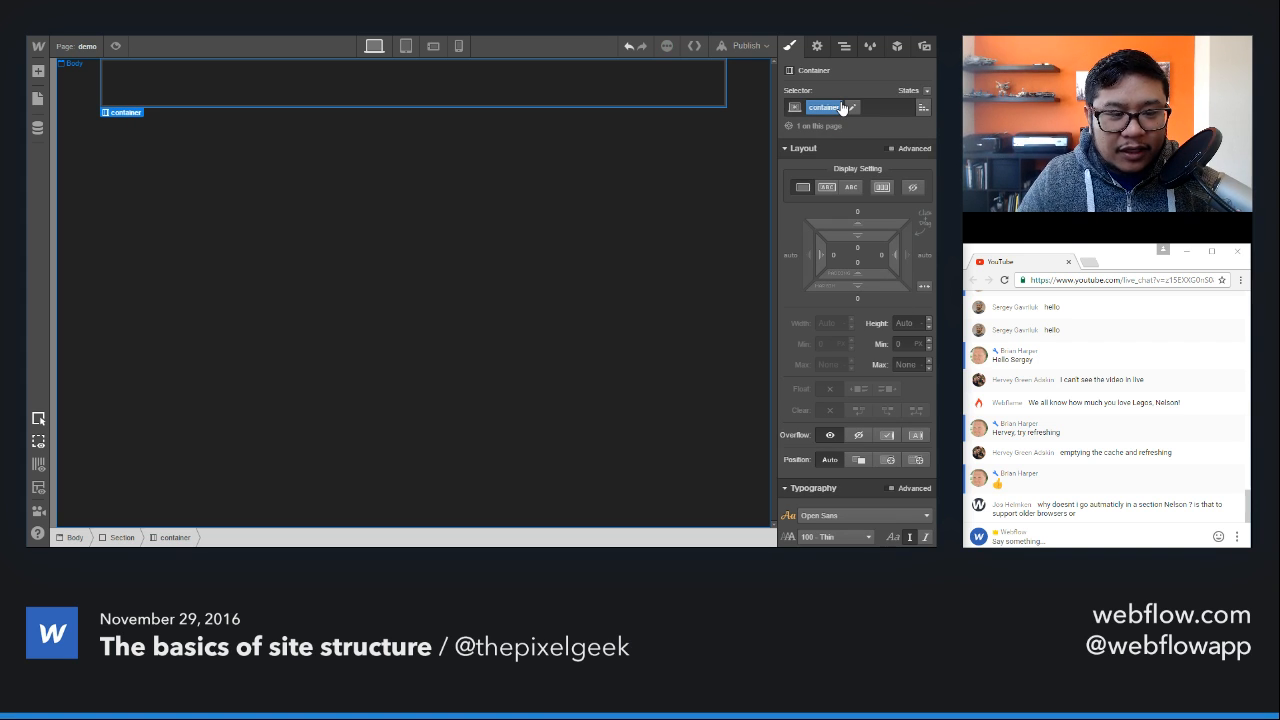
{"action": "scroll", "coordinate": [862, 378], "scroll_direction": "down", "scroll_amount": 2}
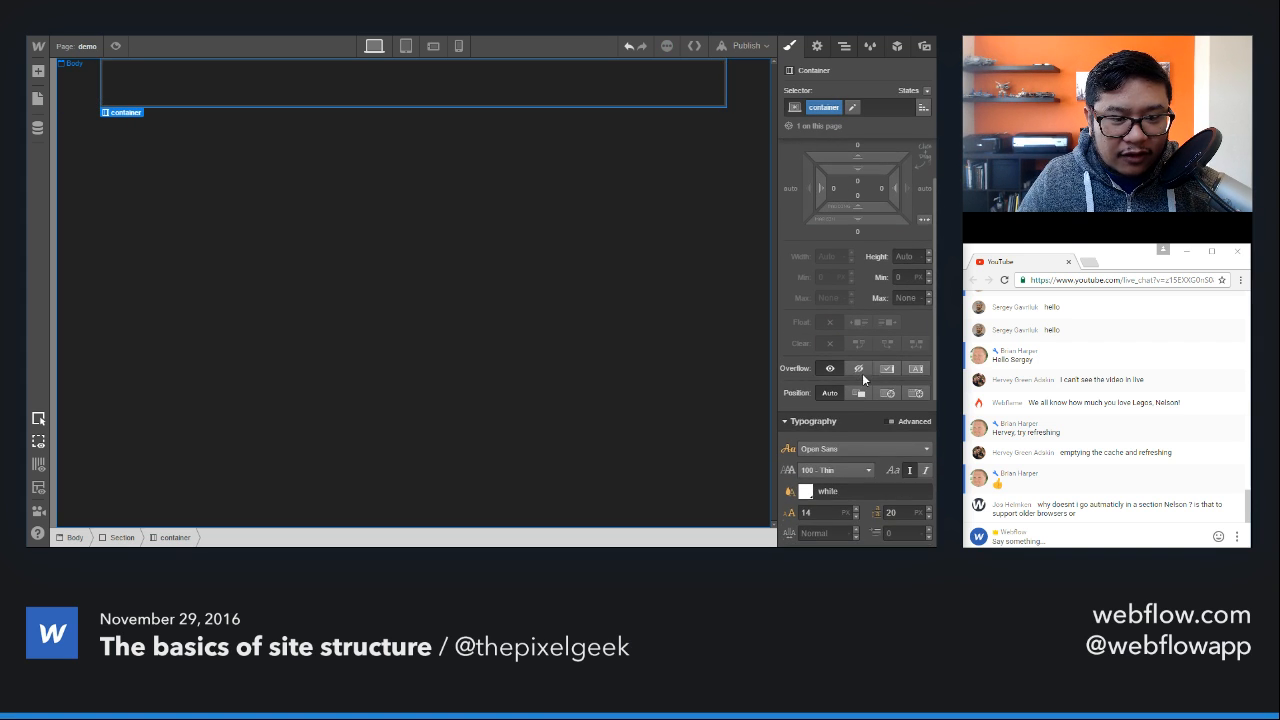
{"action": "mouse_move", "coordinate": [830, 258]}
{"action": "scroll", "coordinate": [831, 262], "scroll_direction": "up", "scroll_amount": 2}
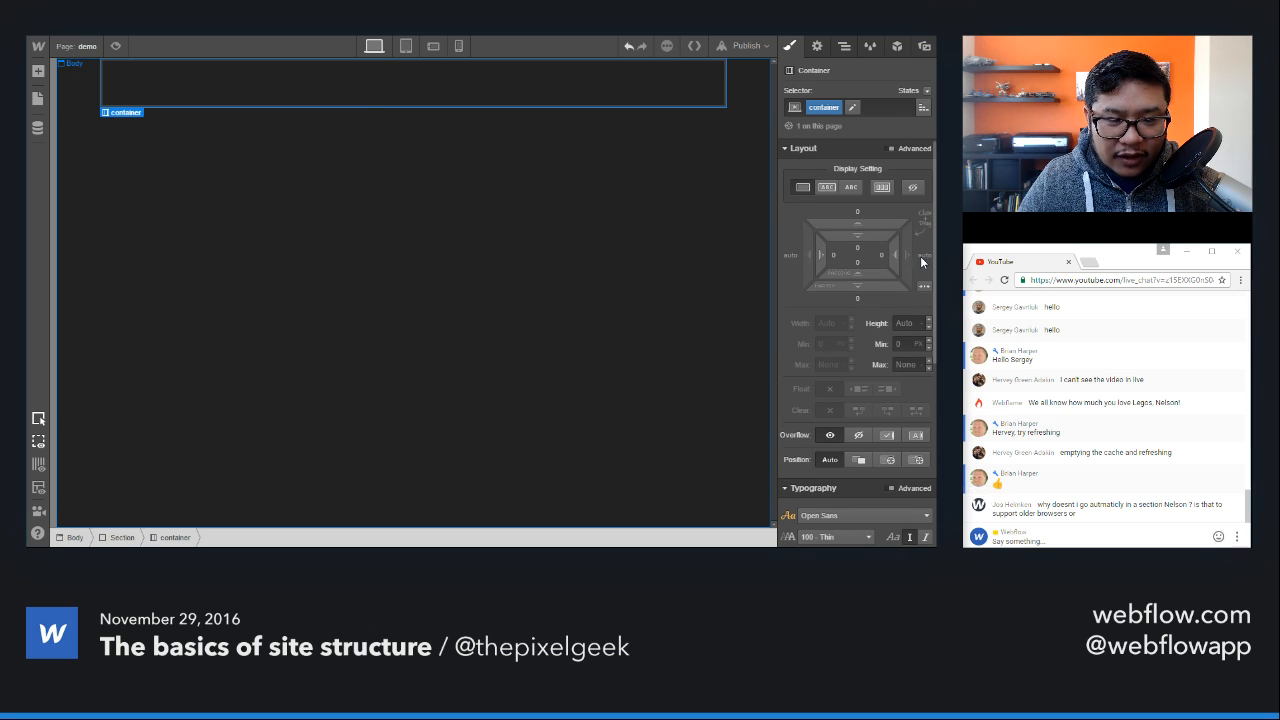
Step: Preview the container at the tablet, phone landscape and phone portrait breakpoints, and return to the desktop view
{"action": "mouse_move", "coordinate": [830, 319]}
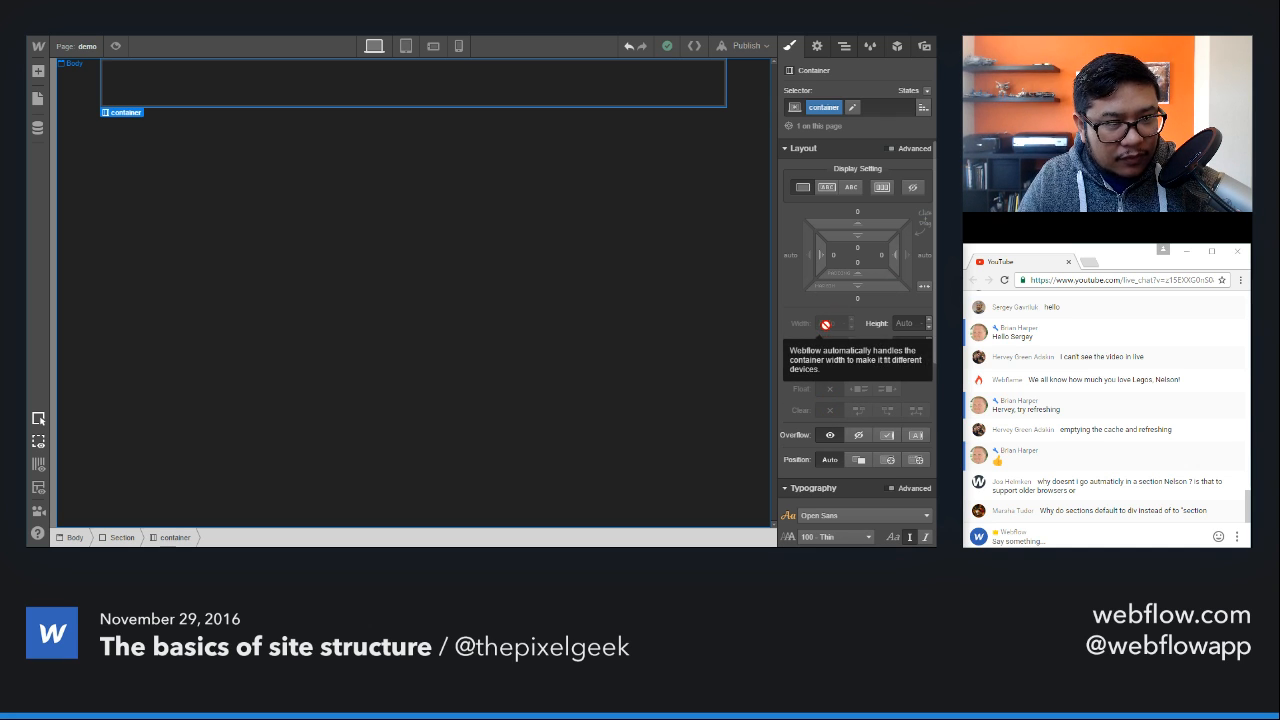
{"action": "left_click", "coordinate": [406, 47]}
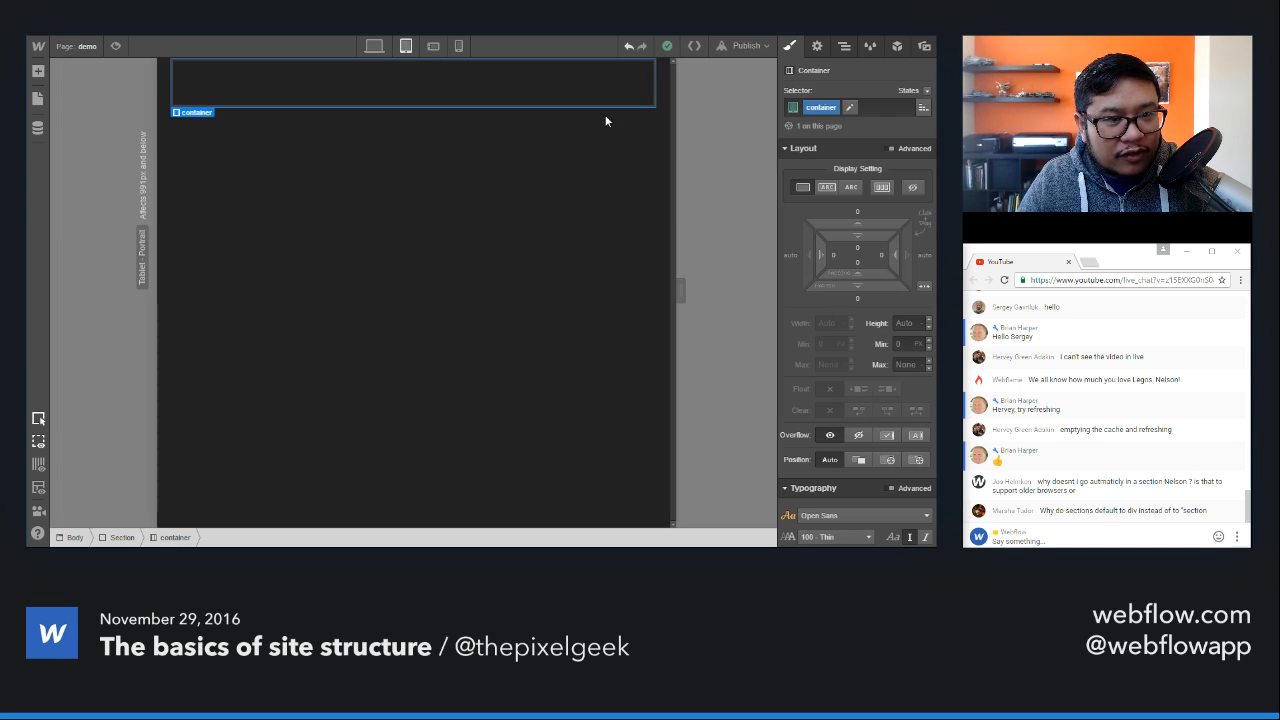
{"action": "left_click", "coordinate": [432, 48]}
{"action": "left_click", "coordinate": [459, 48]}
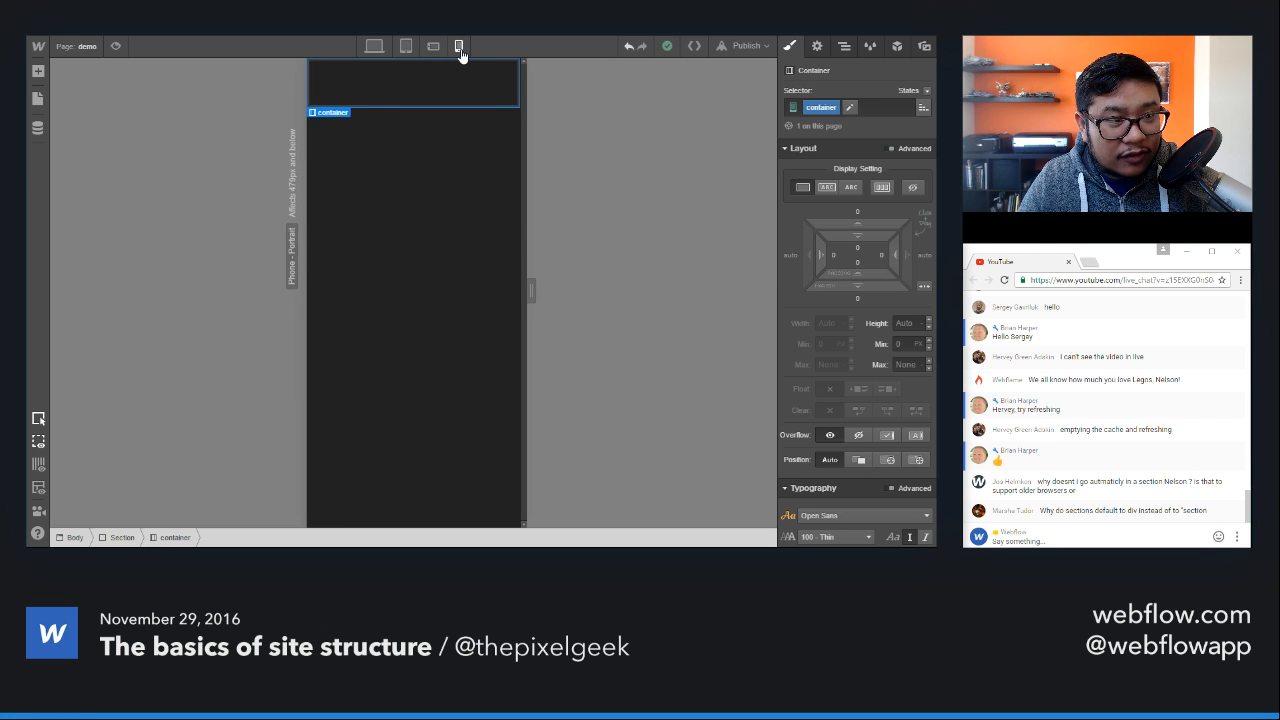
{"action": "left_click", "coordinate": [406, 47]}
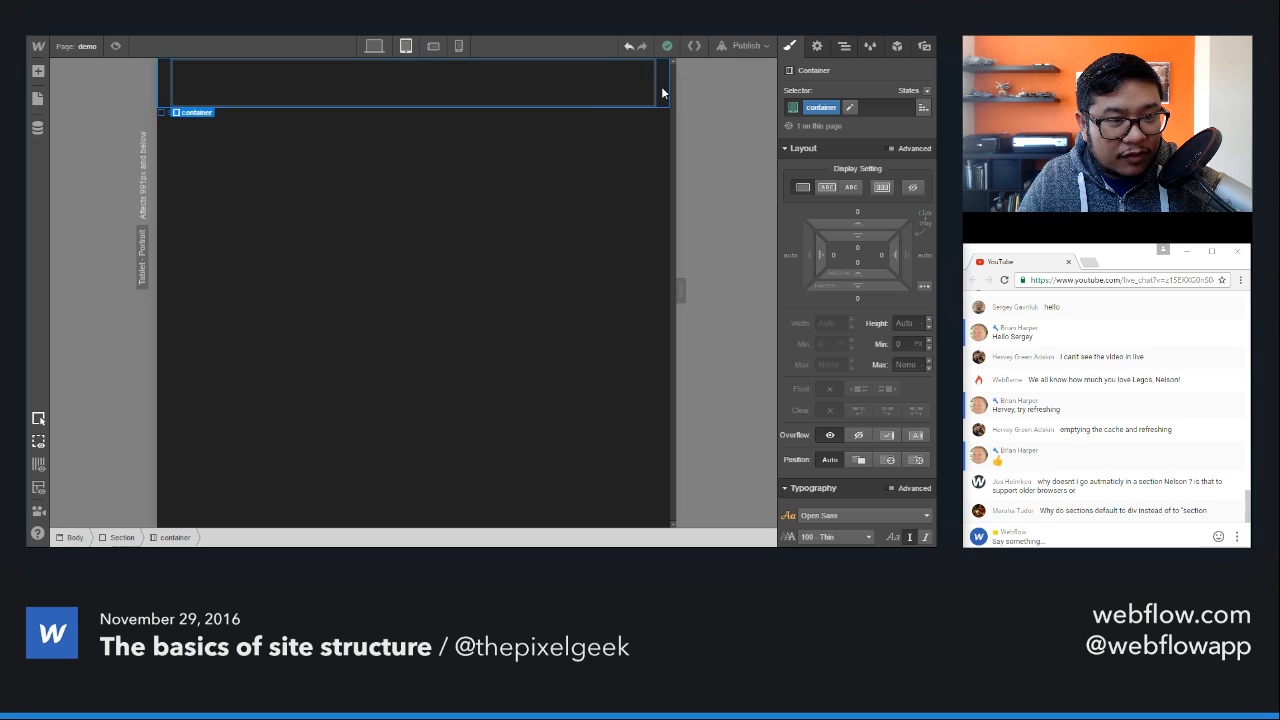
{"action": "left_click", "coordinate": [433, 47]}
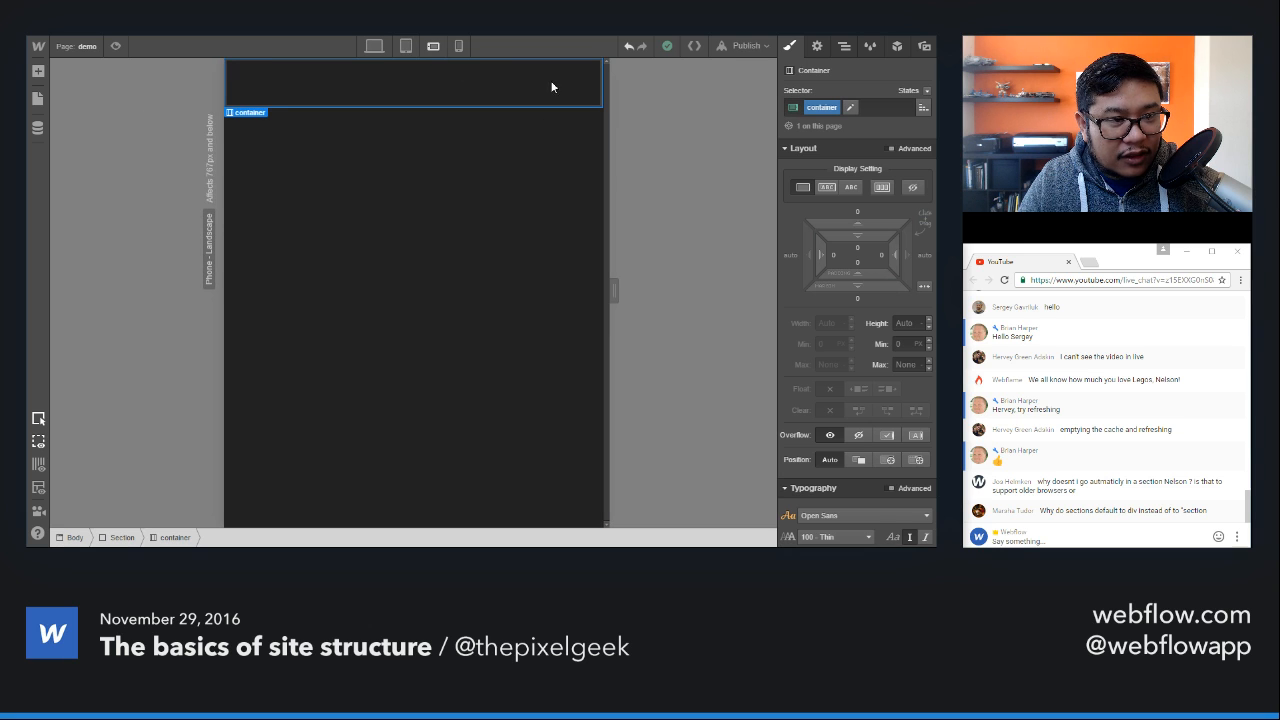
{"action": "left_click", "coordinate": [409, 51]}
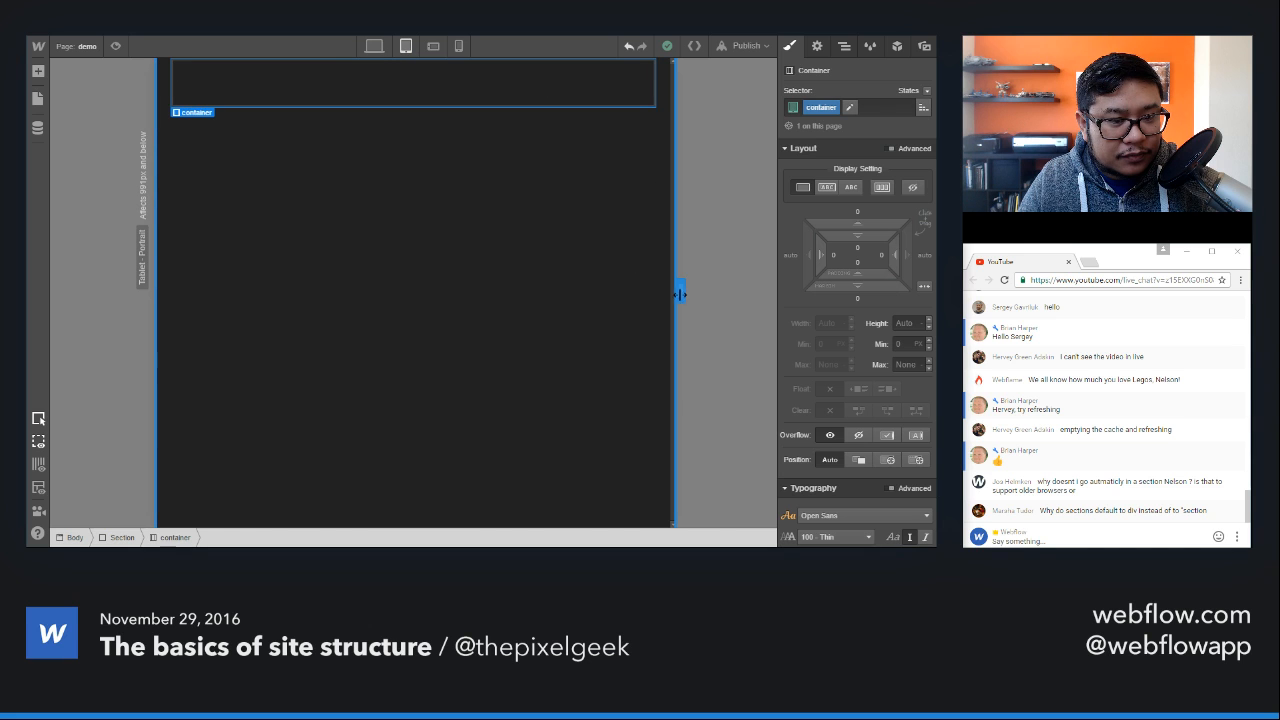
{"action": "left_click_drag", "start_coordinate": [680, 294], "coordinate": [561, 271]}
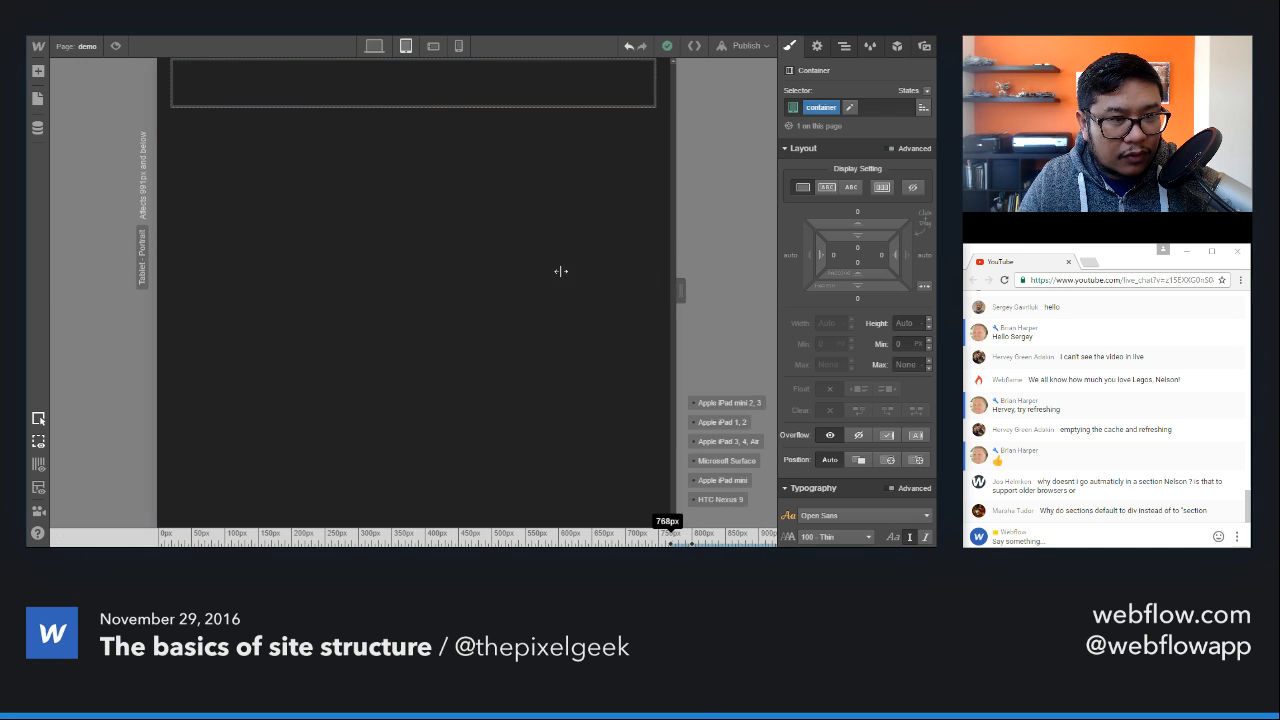
{"action": "left_click", "coordinate": [386, 46]}
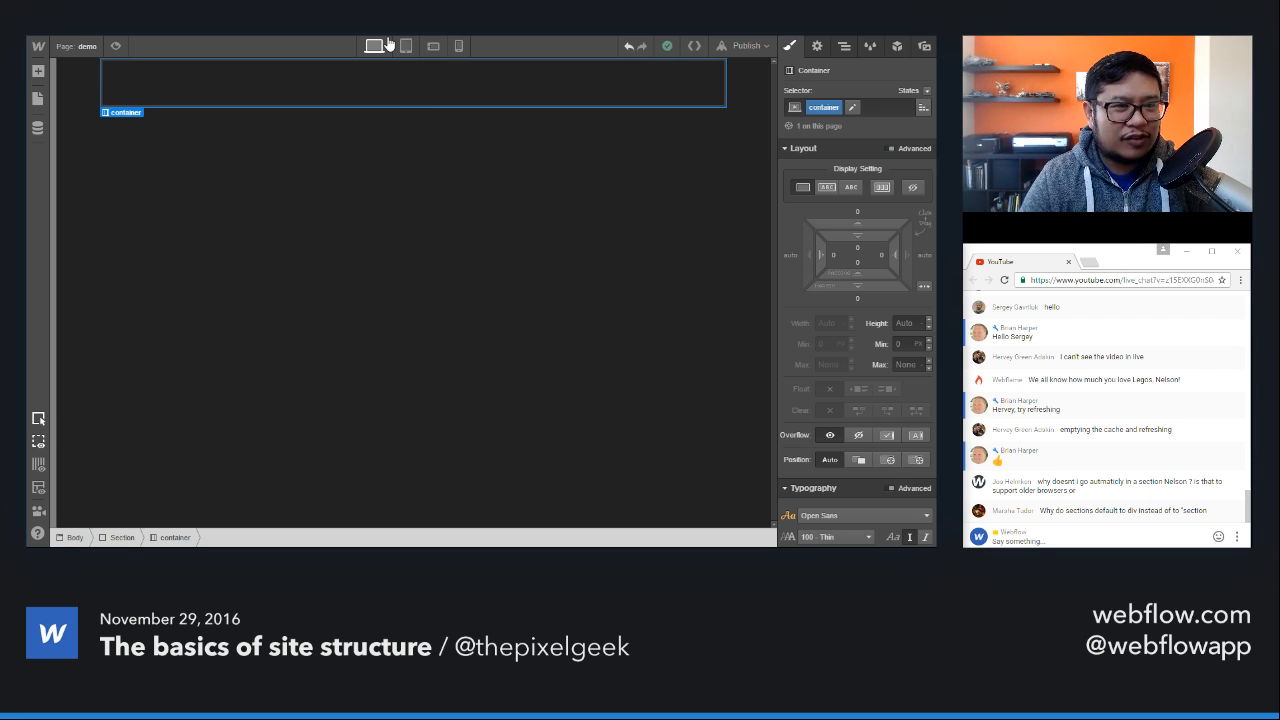
Step: Check the container's element settings and delete it from the Section
{"action": "left_click", "coordinate": [815, 47]}
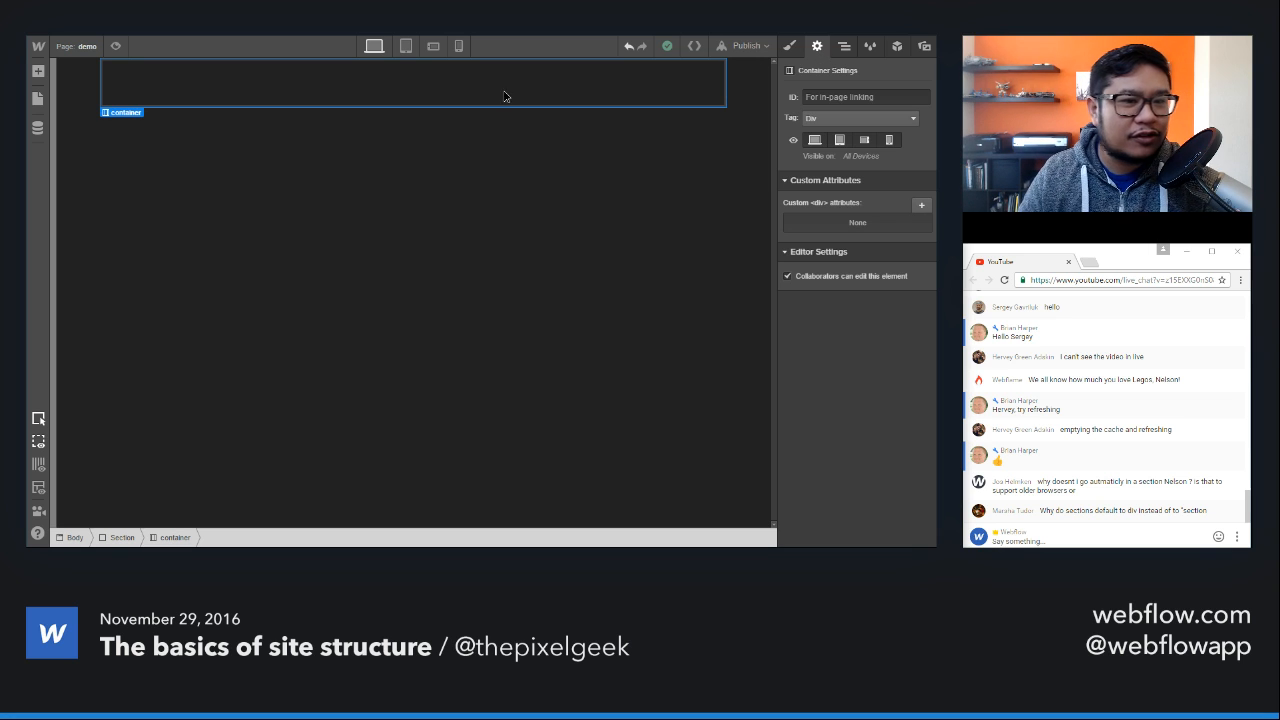
{"action": "left_click", "coordinate": [568, 72]}
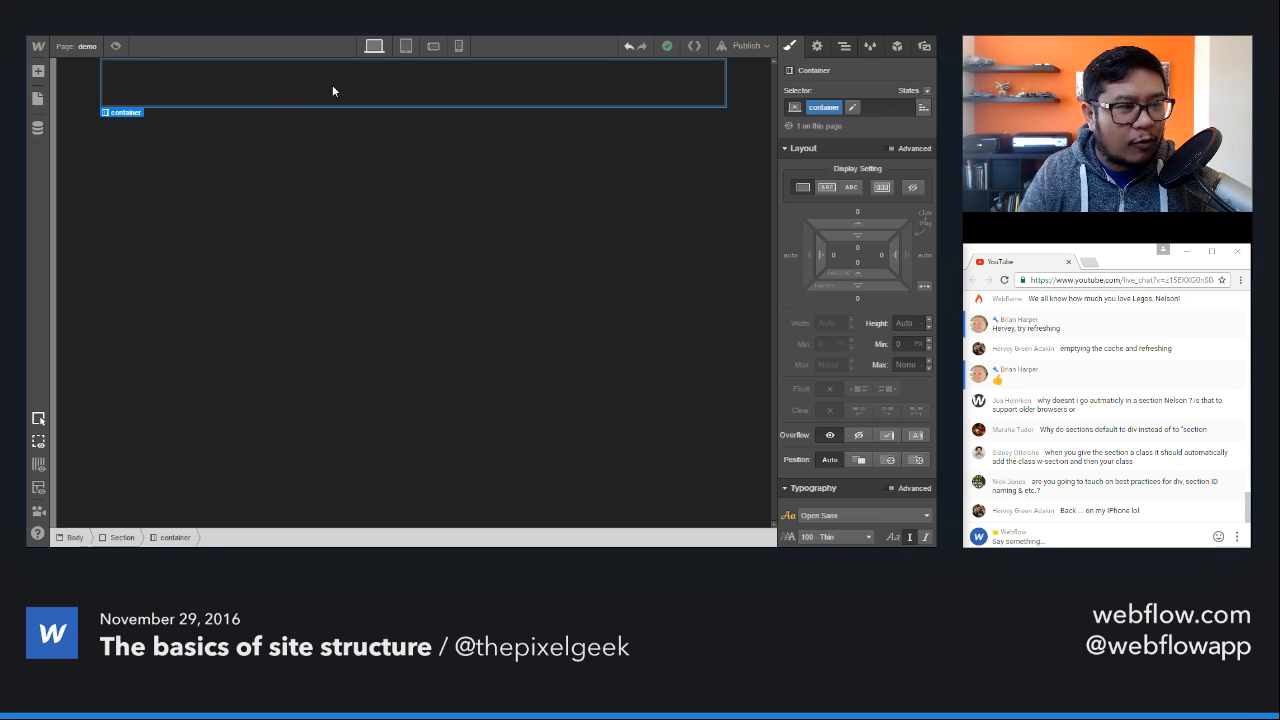
{"action": "key", "text": "Delete"}
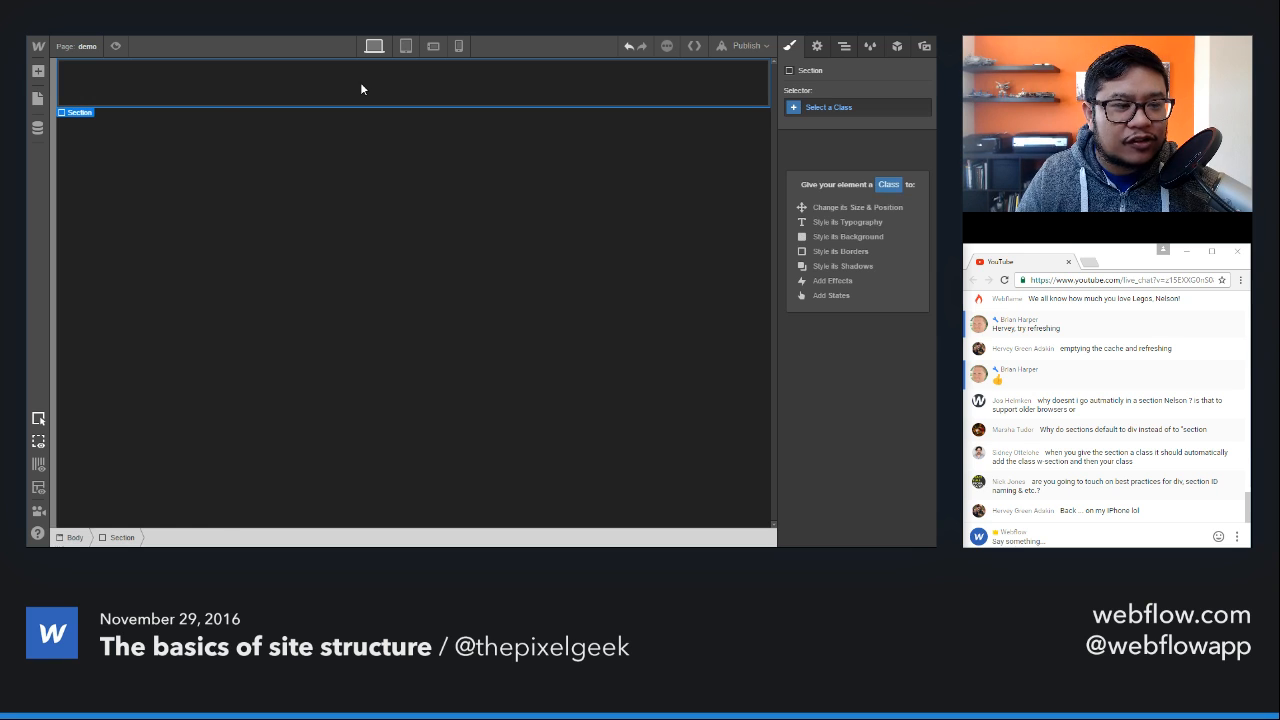
Step: Try placing a Columns element directly inside the Section and delete it again
{"action": "key", "text": "a"}
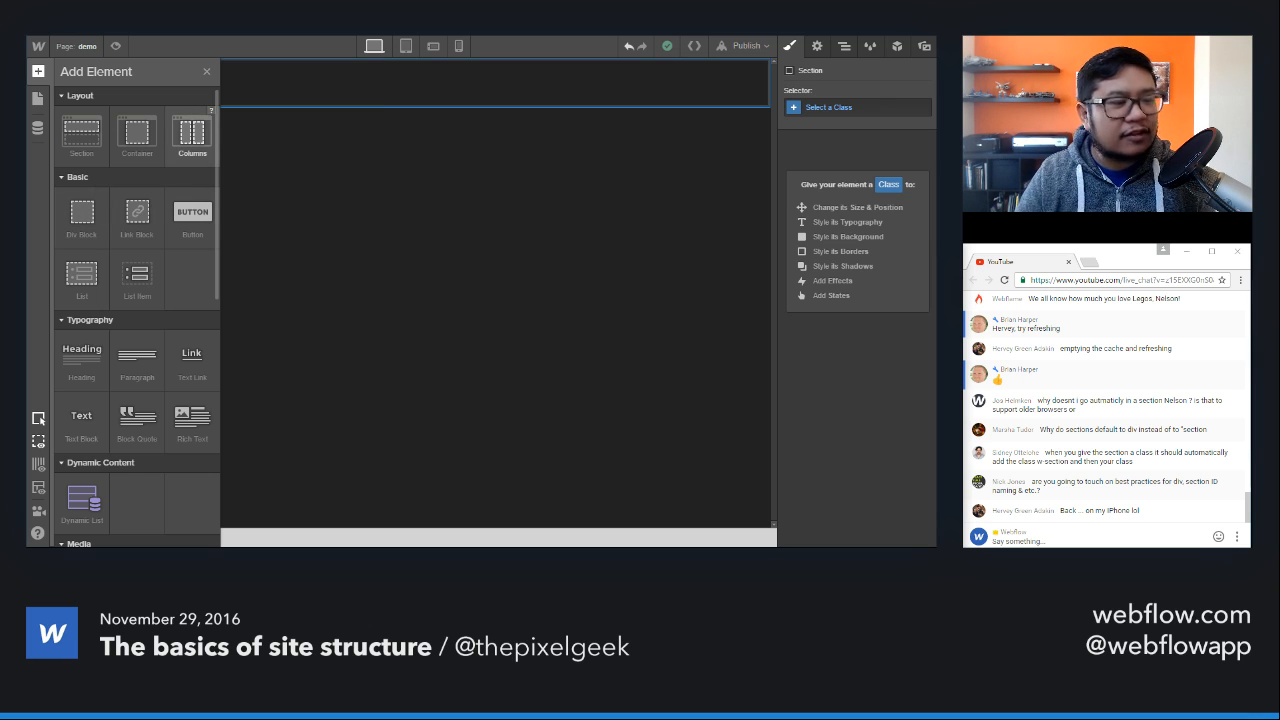
{"action": "left_click_drag", "start_coordinate": [192, 133], "coordinate": [397, 100]}
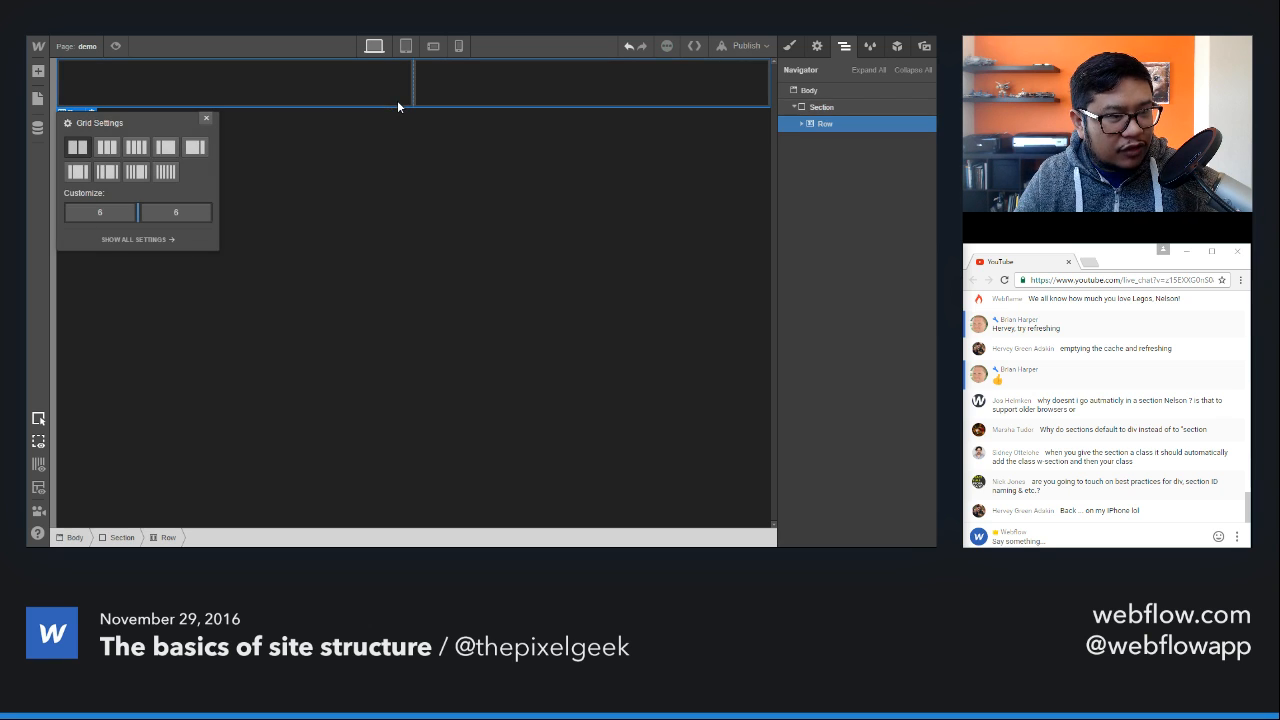
{"action": "left_click", "coordinate": [207, 118]}
{"action": "key", "text": "Delete"}
Step: Add a Container inside the Section and place a Columns element within the Container
{"action": "left_click", "coordinate": [248, 90]}
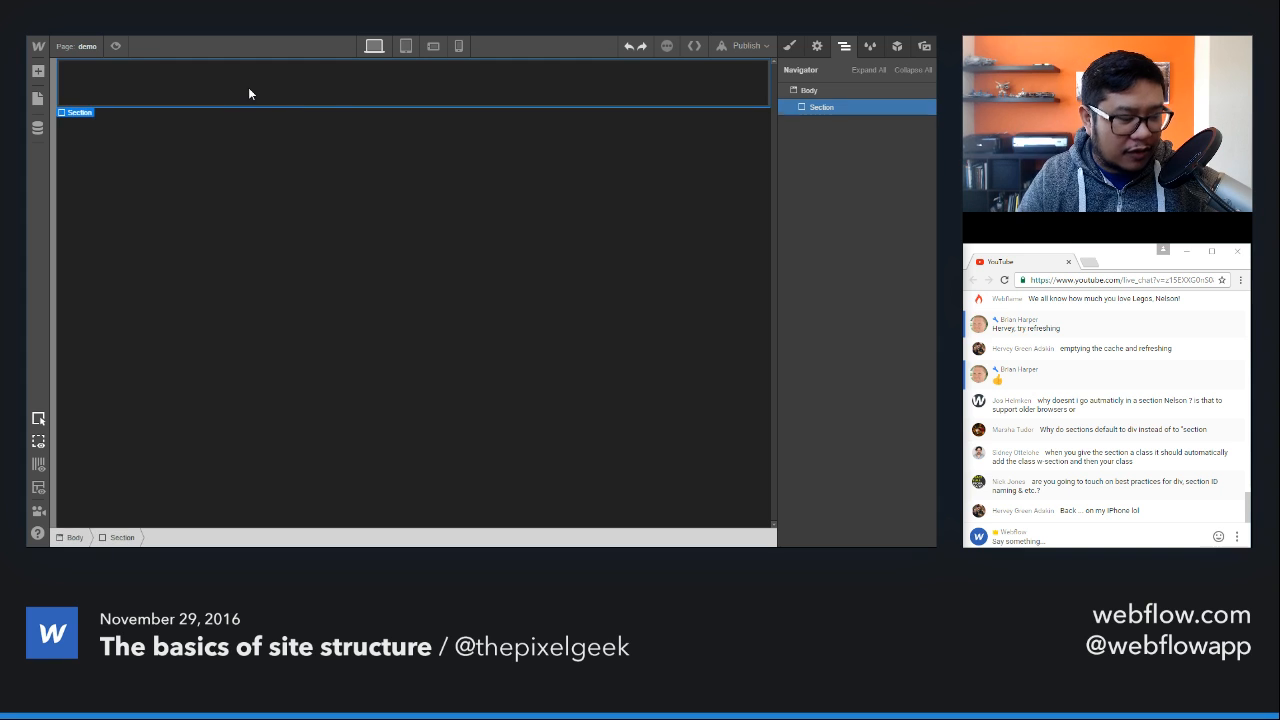
{"action": "left_click", "coordinate": [38, 71]}
{"action": "left_click_drag", "start_coordinate": [138, 132], "coordinate": [364, 99]}
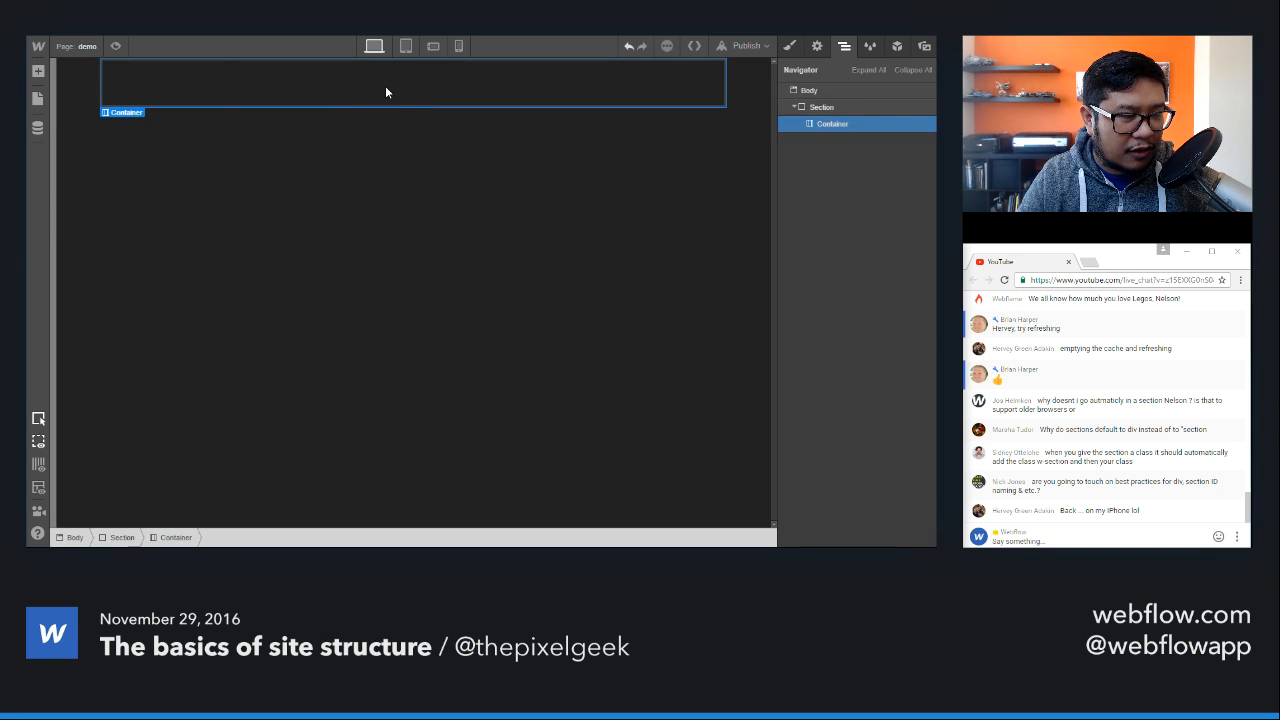
{"action": "key", "text": "a"}
{"action": "left_click_drag", "start_coordinate": [192, 135], "coordinate": [404, 87]}
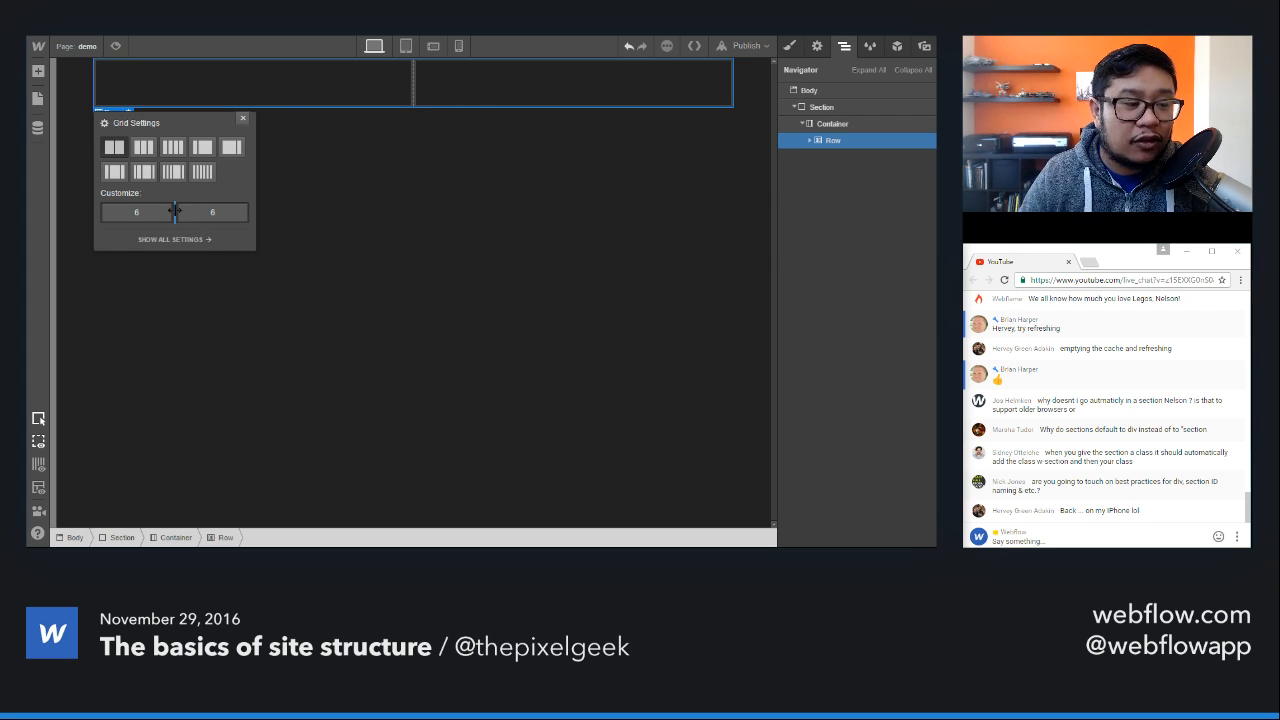
Step: Try a custom 7/5 column split and each grid preset up to six equal columns, finishing with two equal columns
{"action": "mouse_move", "coordinate": [175, 213]}
{"action": "left_mouse_down"}
{"action": "mouse_move", "coordinate": [115, 214]}
{"action": "mouse_move", "coordinate": [240, 212]}
{"action": "mouse_move", "coordinate": [125, 213]}
{"action": "mouse_move", "coordinate": [184, 212]}
{"action": "left_mouse_up"}
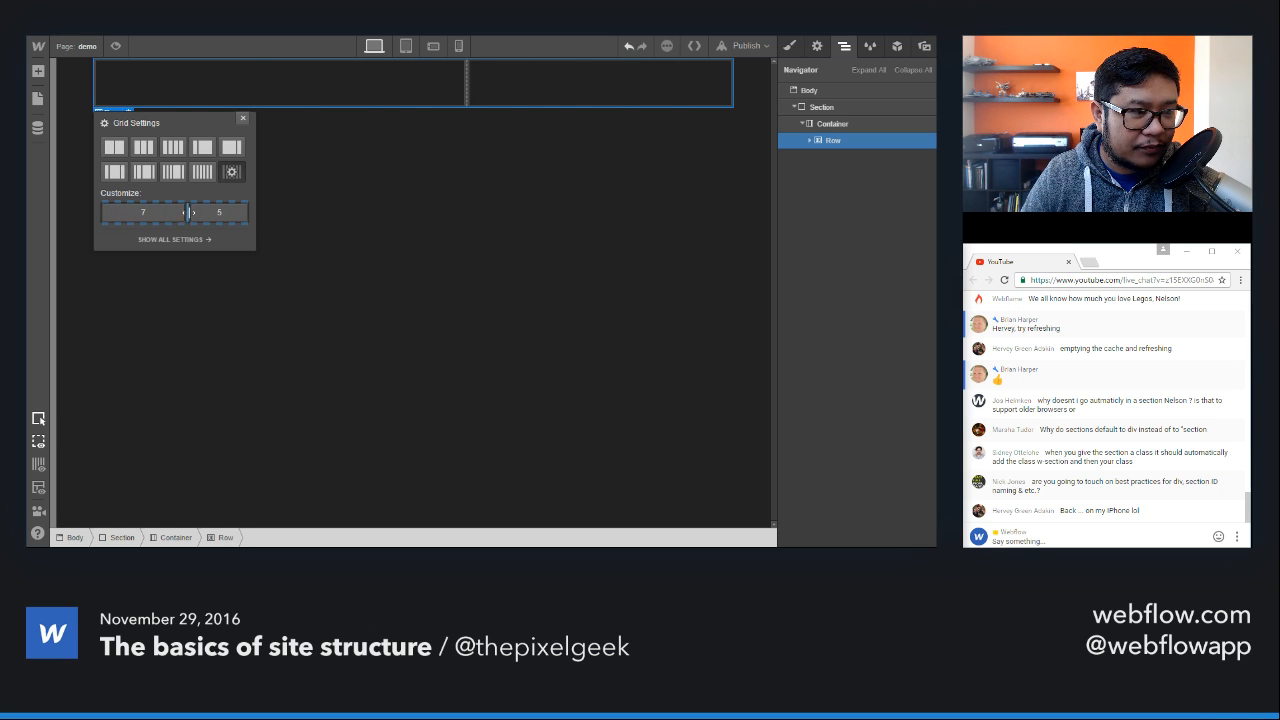
{"action": "left_click", "coordinate": [143, 148]}
{"action": "left_click", "coordinate": [175, 148]}
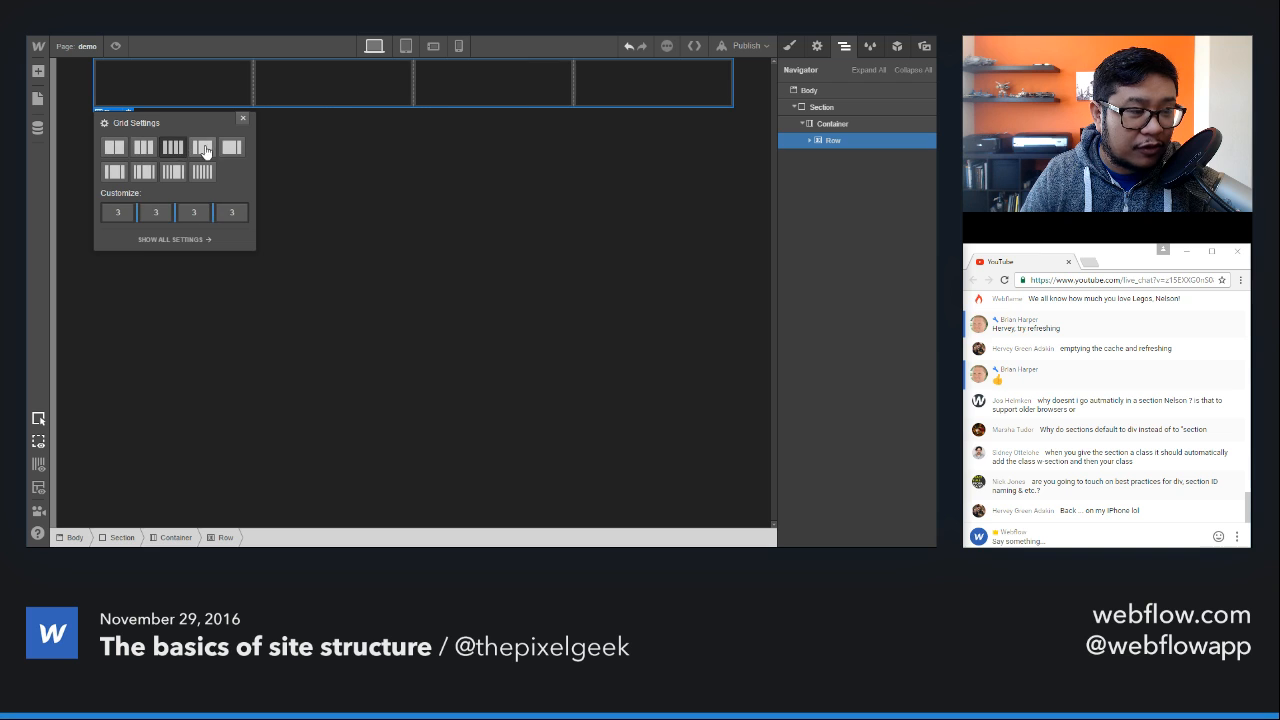
{"action": "left_click", "coordinate": [202, 148]}
{"action": "left_click", "coordinate": [231, 148]}
{"action": "left_click", "coordinate": [114, 172]}
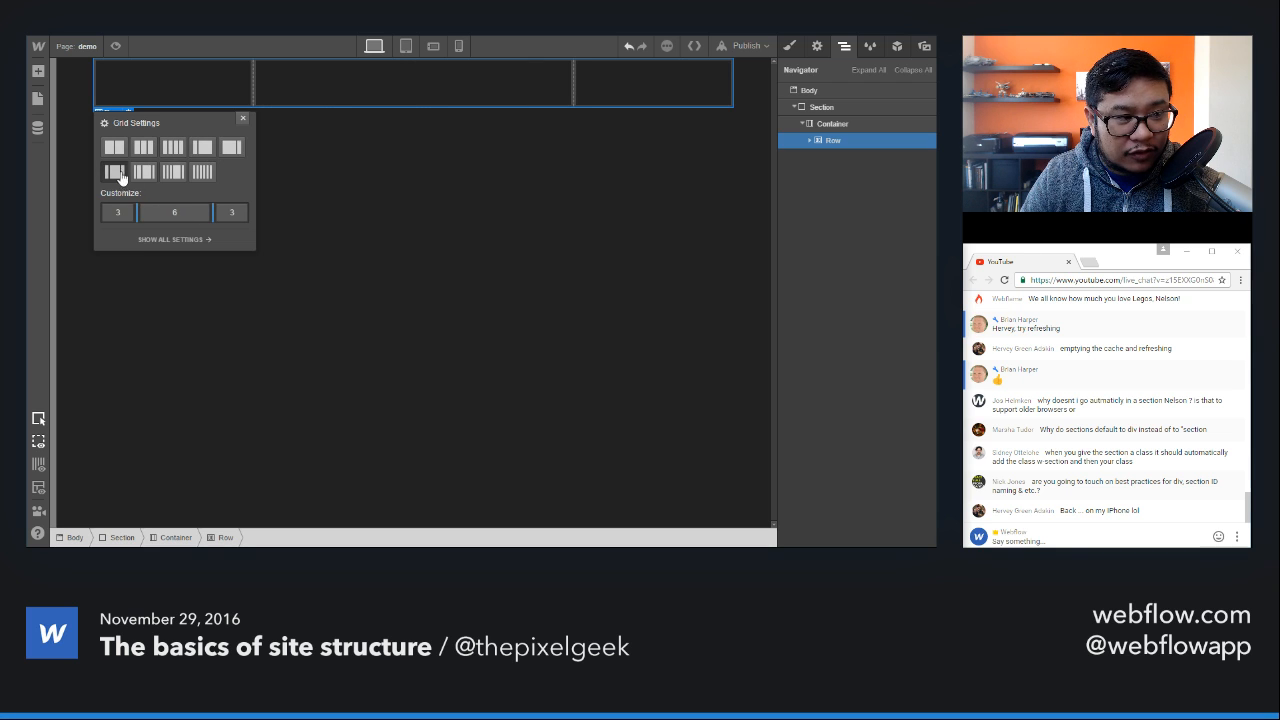
{"action": "left_click", "coordinate": [143, 172]}
{"action": "left_click", "coordinate": [173, 172]}
{"action": "left_click", "coordinate": [202, 172]}
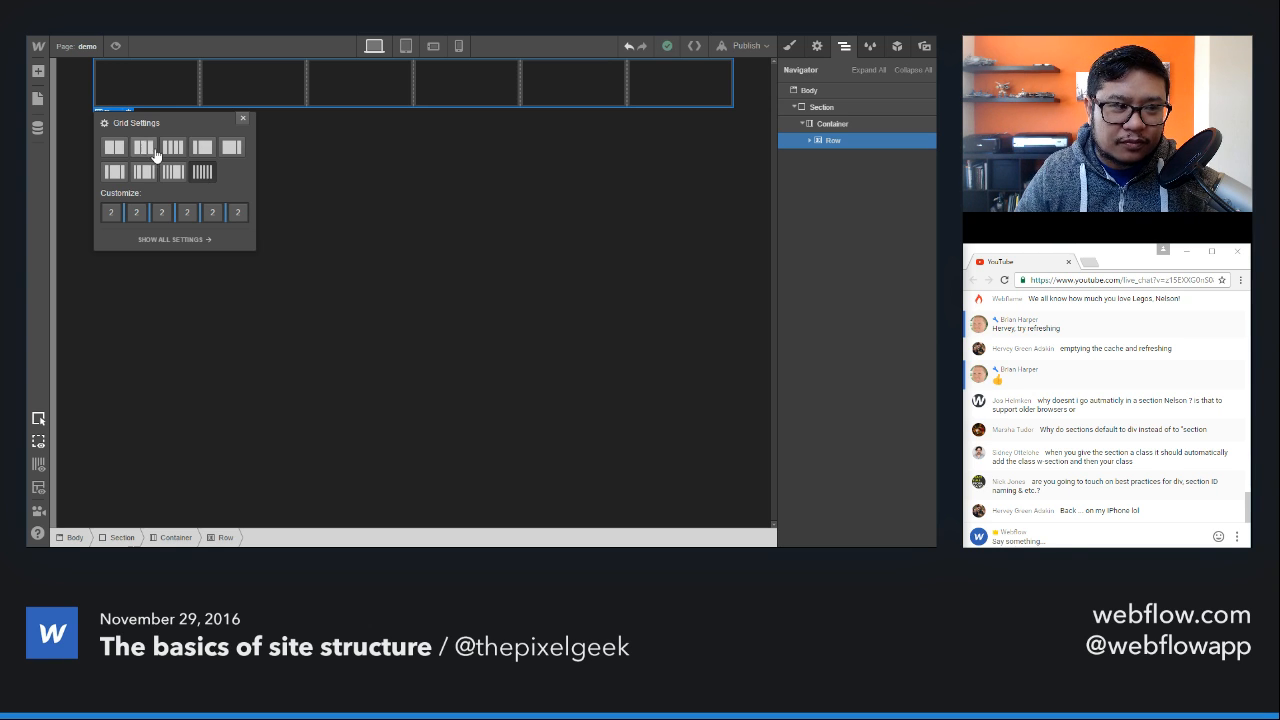
{"action": "left_click", "coordinate": [119, 147]}
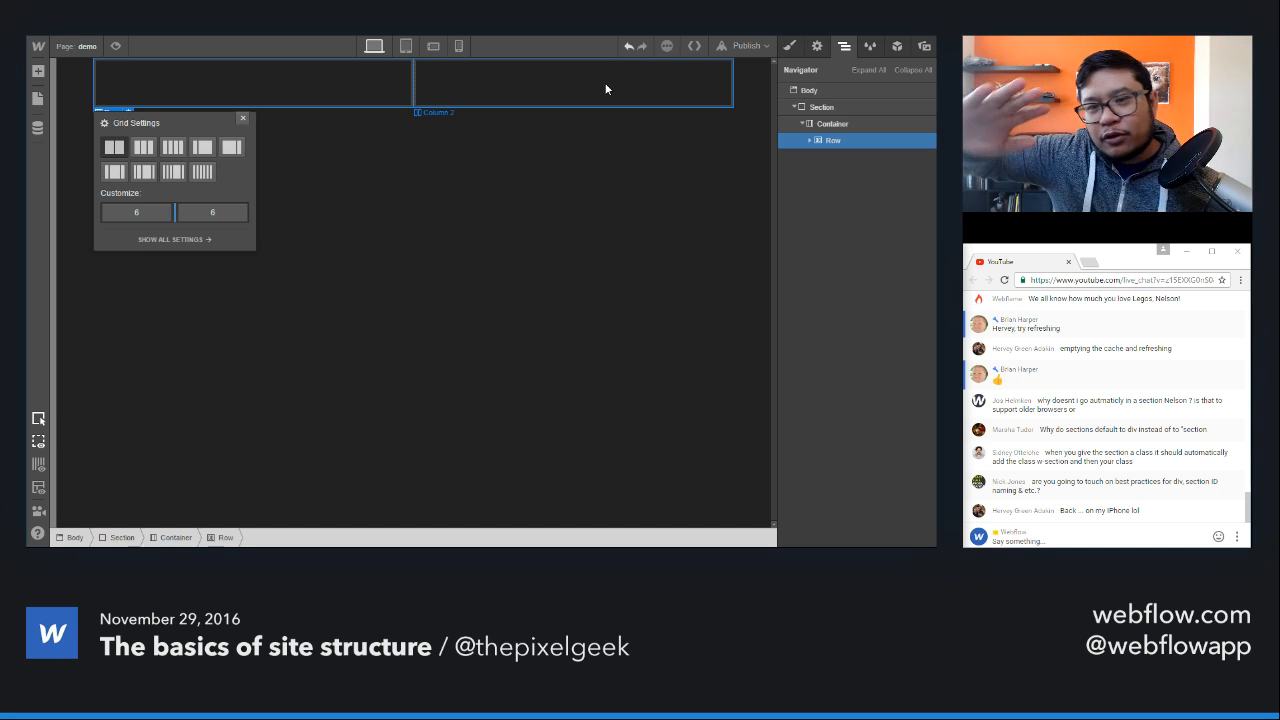
Step: Set the row to four equal columns and preview it at the tablet and phone landscape breakpoints before returning to desktop
{"action": "left_click", "coordinate": [175, 147]}
{"action": "left_click", "coordinate": [242, 121]}
{"action": "left_click", "coordinate": [405, 46]}
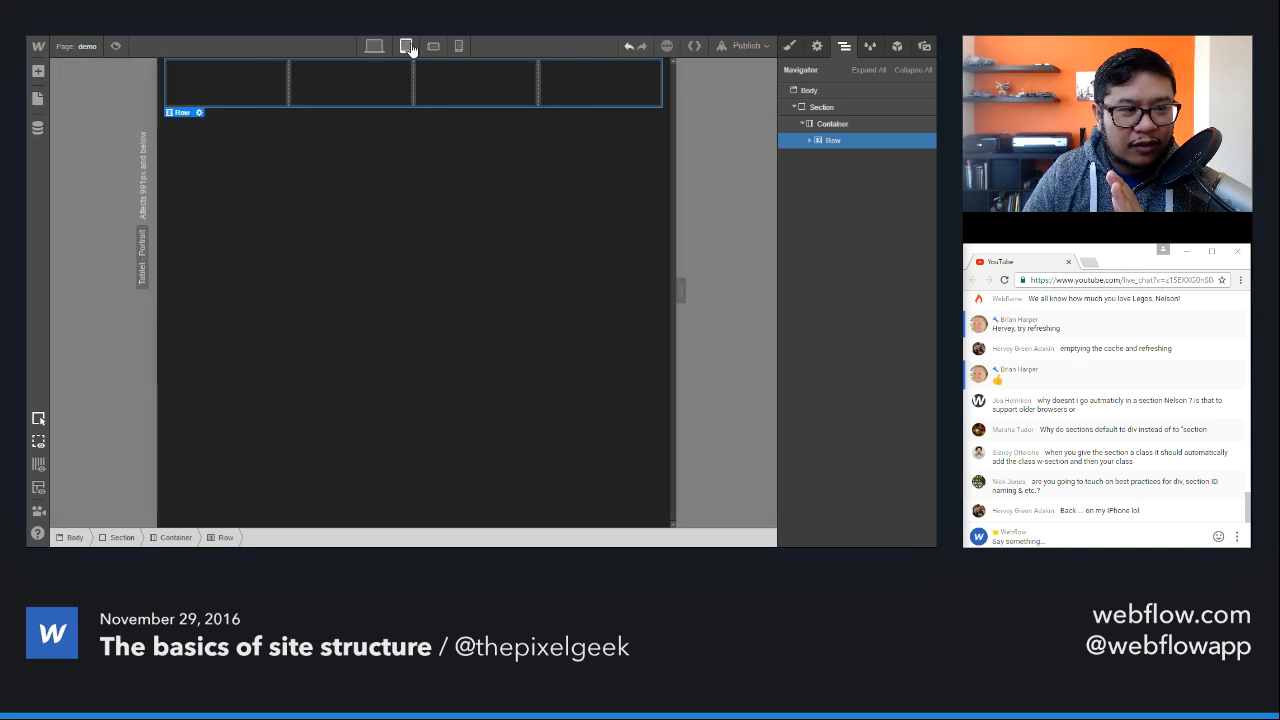
{"action": "left_click", "coordinate": [433, 46]}
{"action": "left_click", "coordinate": [405, 46]}
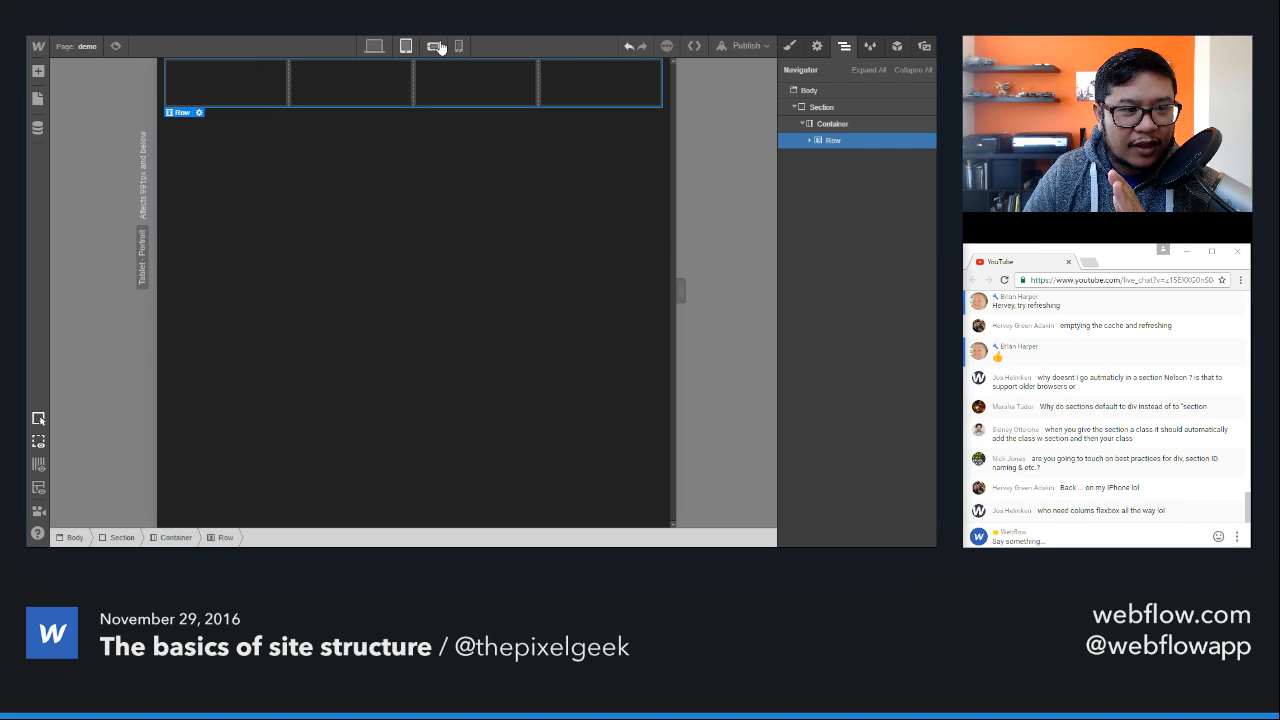
{"action": "left_click", "coordinate": [374, 46]}
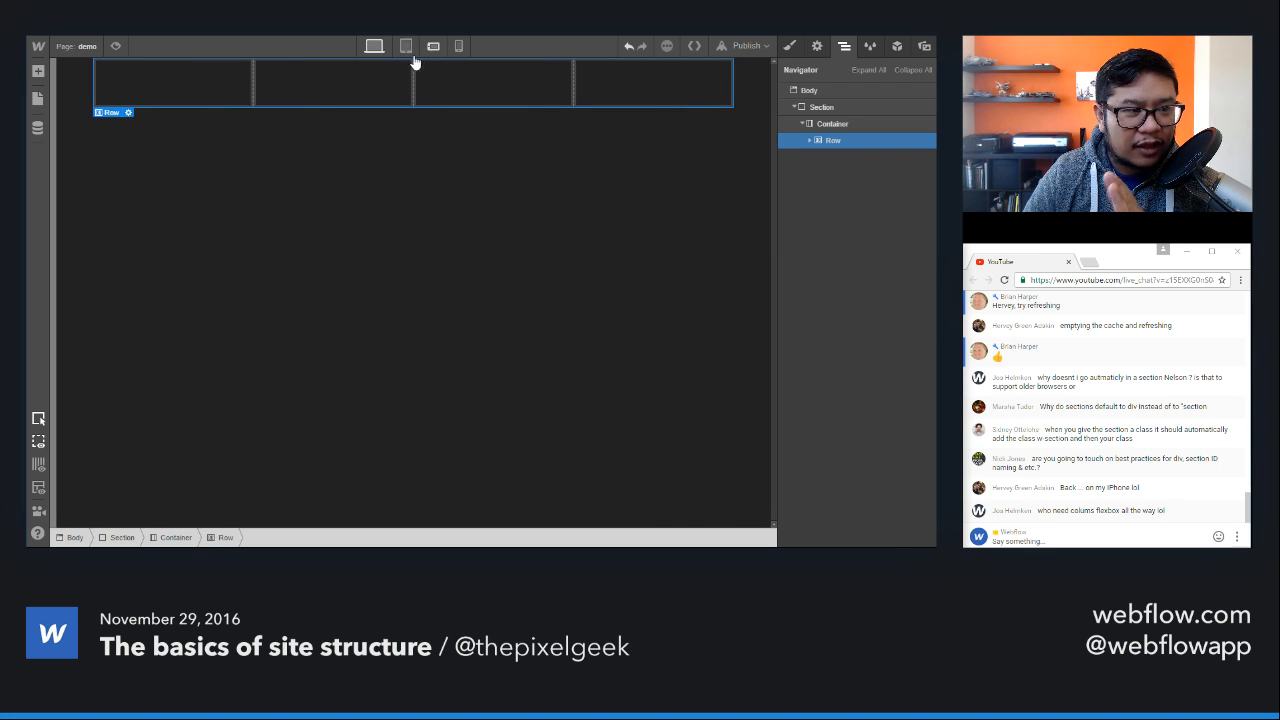
Step: Add a Text Block to the first column and replace its text with 1
{"action": "left_click", "coordinate": [208, 92]}
{"action": "key", "text": "a"}
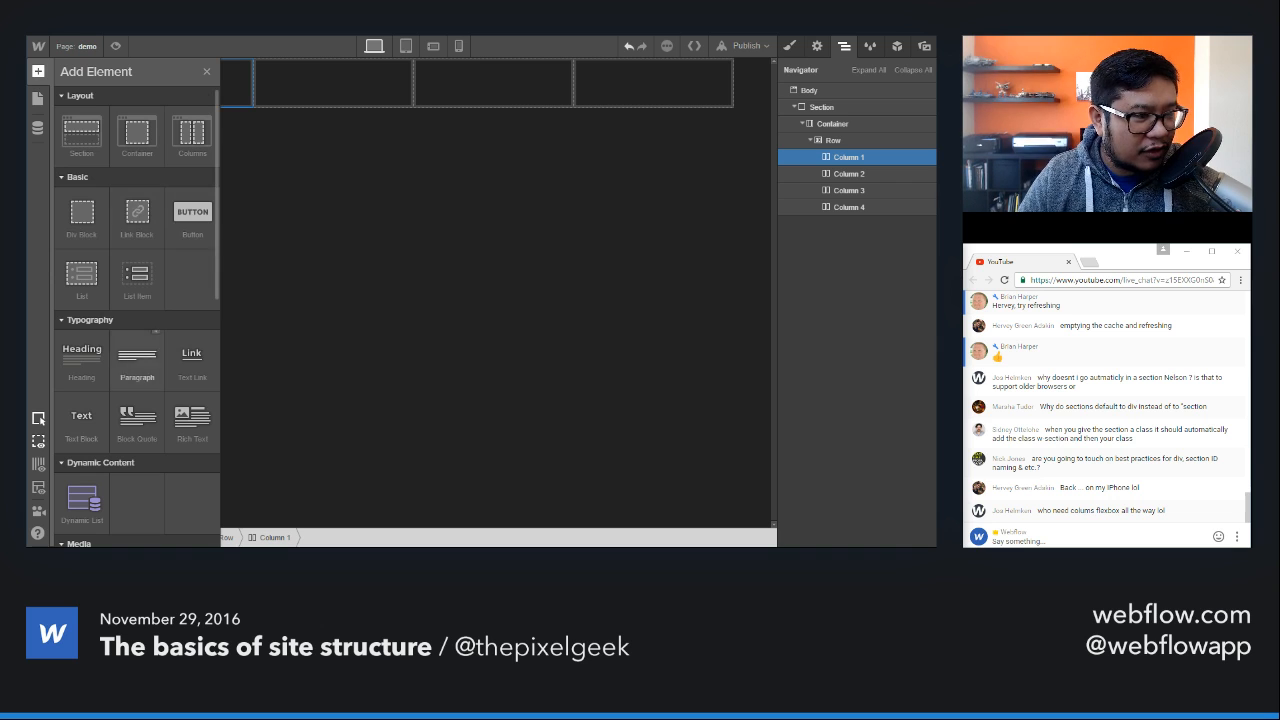
{"action": "left_click", "coordinate": [81, 425]}
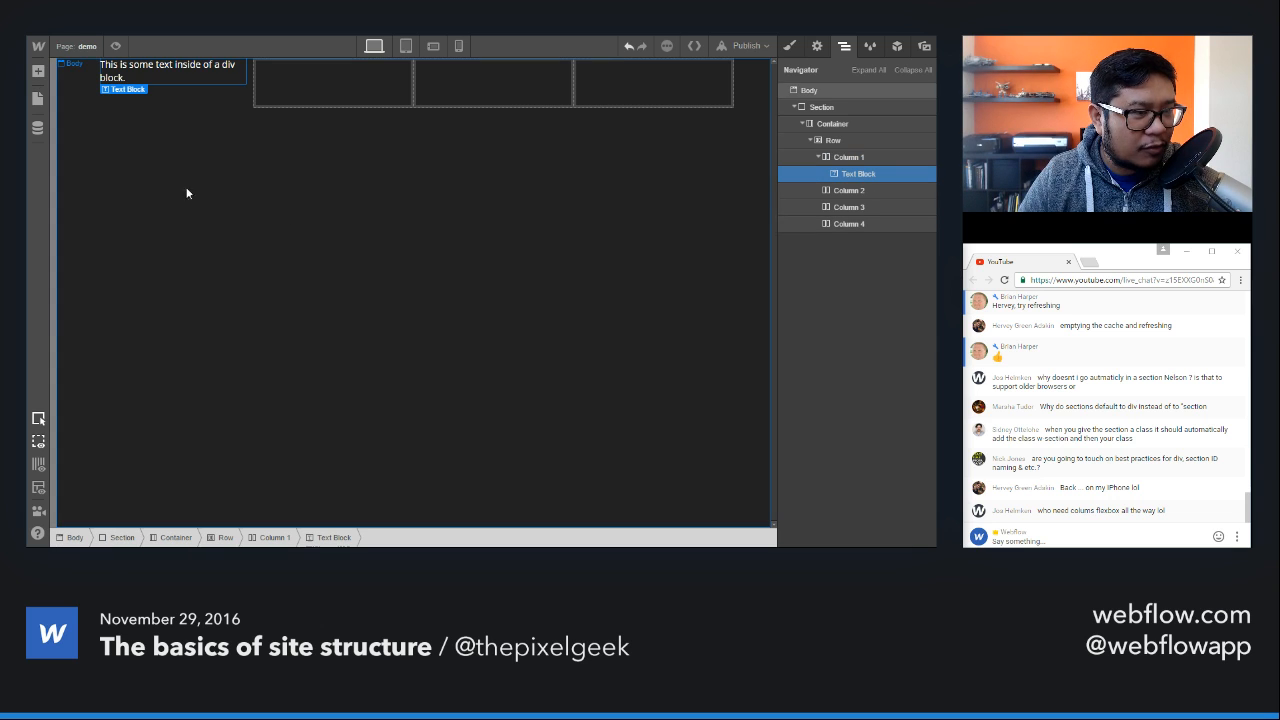
{"action": "double_click", "coordinate": [218, 76]}
{"action": "type", "text": "1"}
{"action": "key", "text": "Escape"}
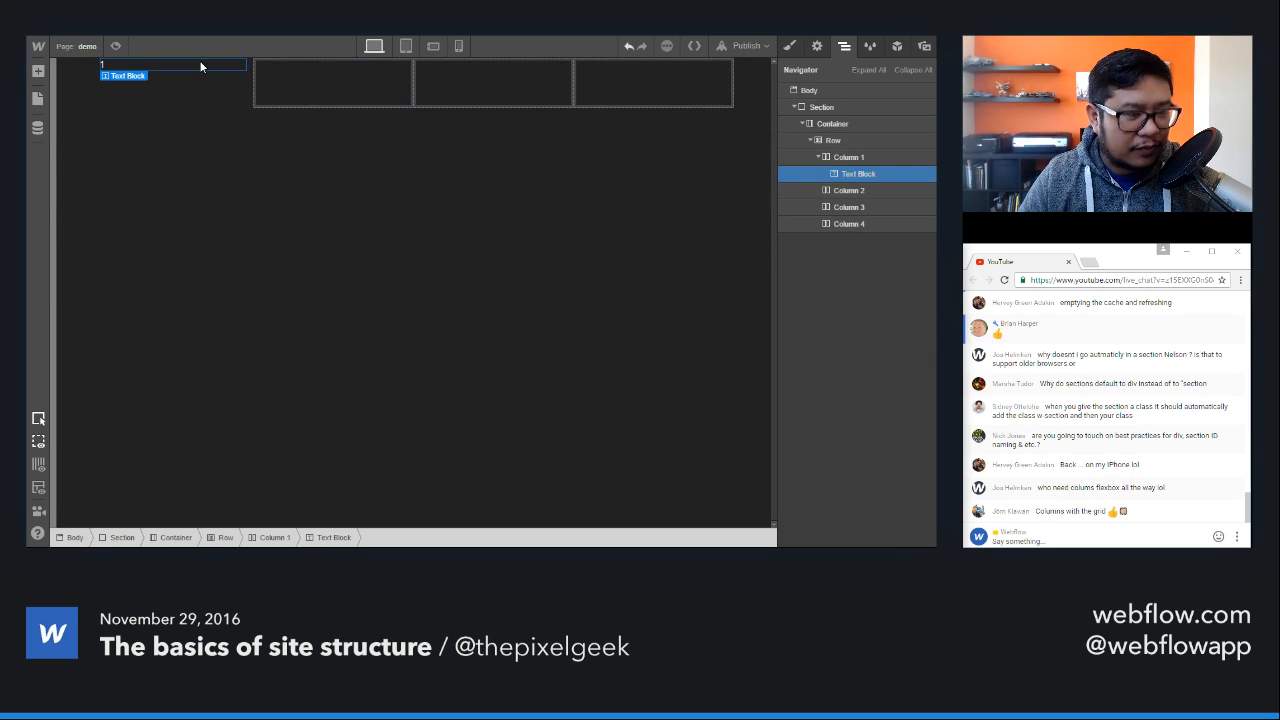
Step: Copy the Text Block from the first column into the second, third and fourth columns
{"action": "key", "text": "ctrl+c"}
{"action": "left_click", "coordinate": [307, 83]}
{"action": "key", "text": "ctrl+v"}
{"action": "left_click", "coordinate": [466, 88]}
{"action": "key", "text": "ctrl+v"}
{"action": "double_click", "coordinate": [619, 83]}
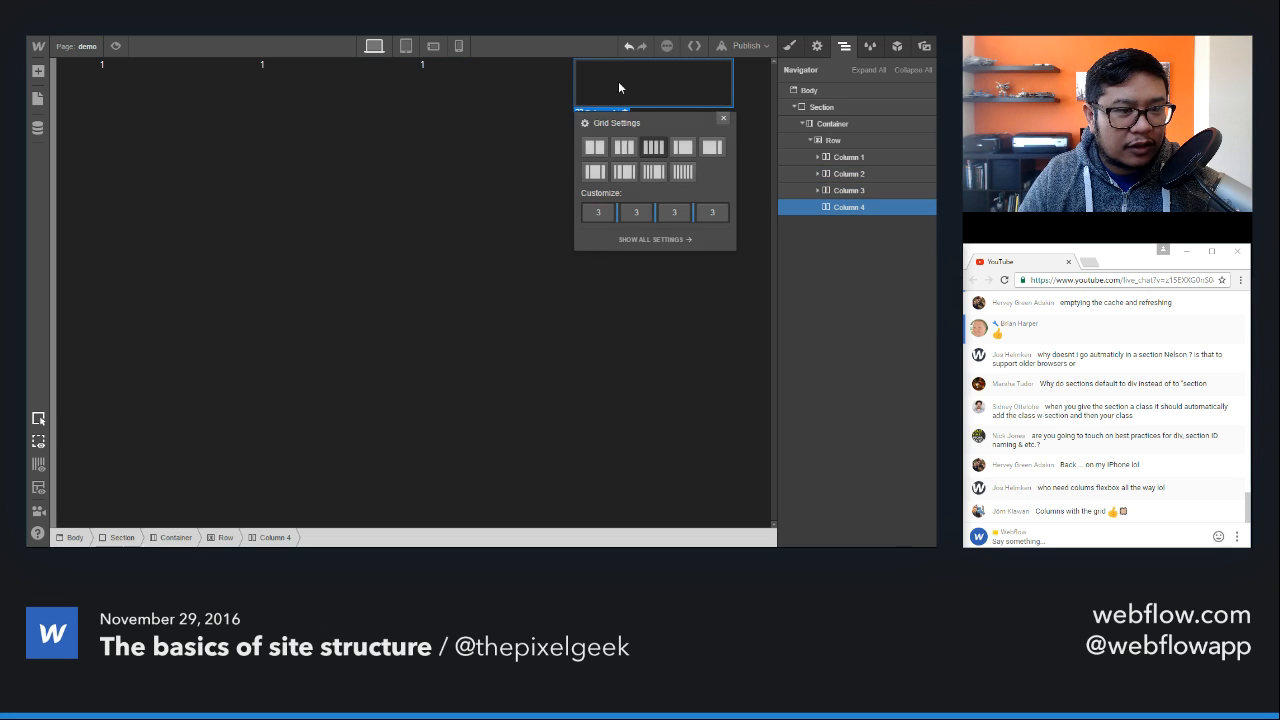
{"action": "left_click", "coordinate": [664, 92]}
{"action": "key", "text": "ctrl+v"}
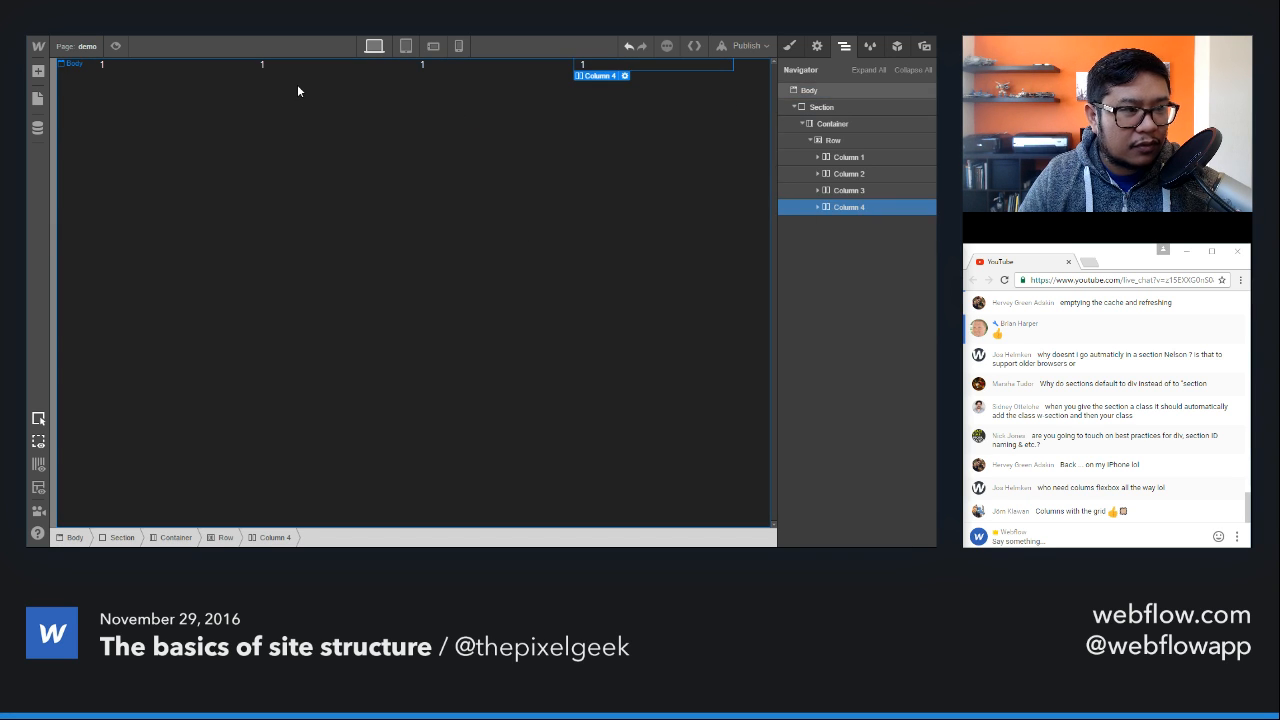
Step: Change the copied text blocks in the second, third and fourth columns to 2, 3 and 4
{"action": "double_click", "coordinate": [265, 66]}
{"action": "type", "text": "2"}
{"action": "key", "text": "Escape"}
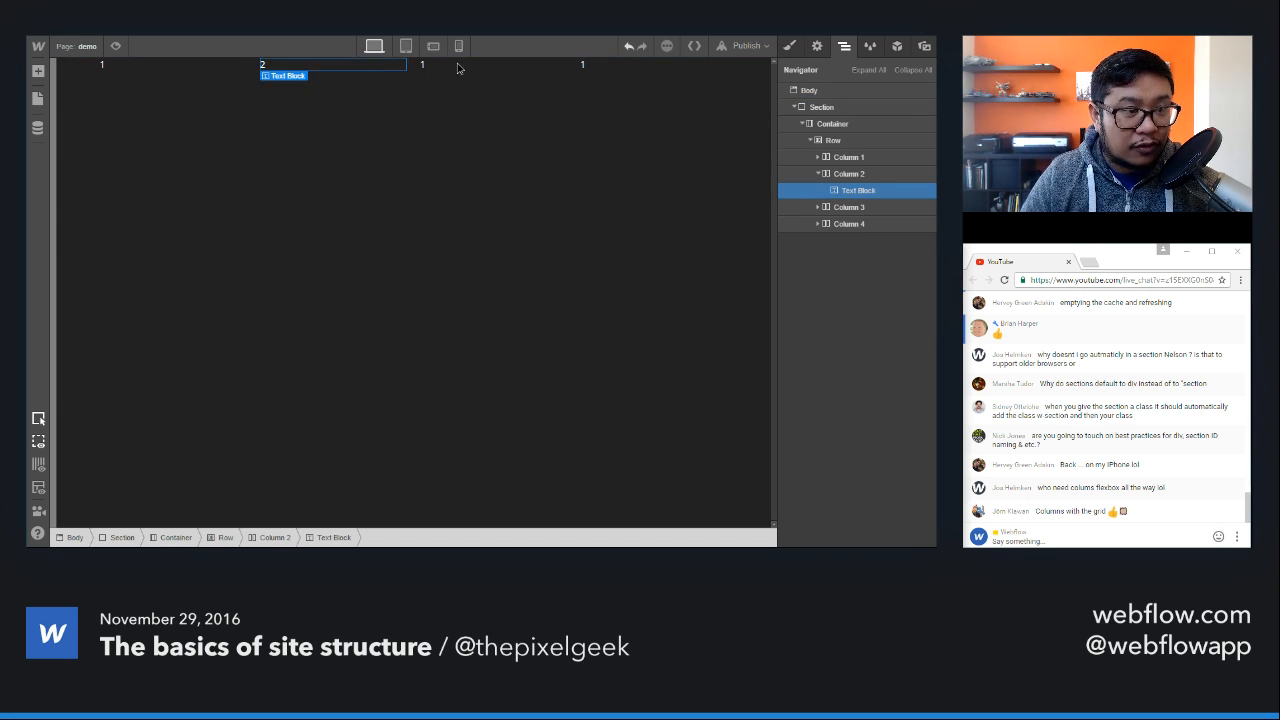
{"action": "double_click", "coordinate": [458, 66]}
{"action": "type", "text": "3"}
{"action": "double_click", "coordinate": [584, 65]}
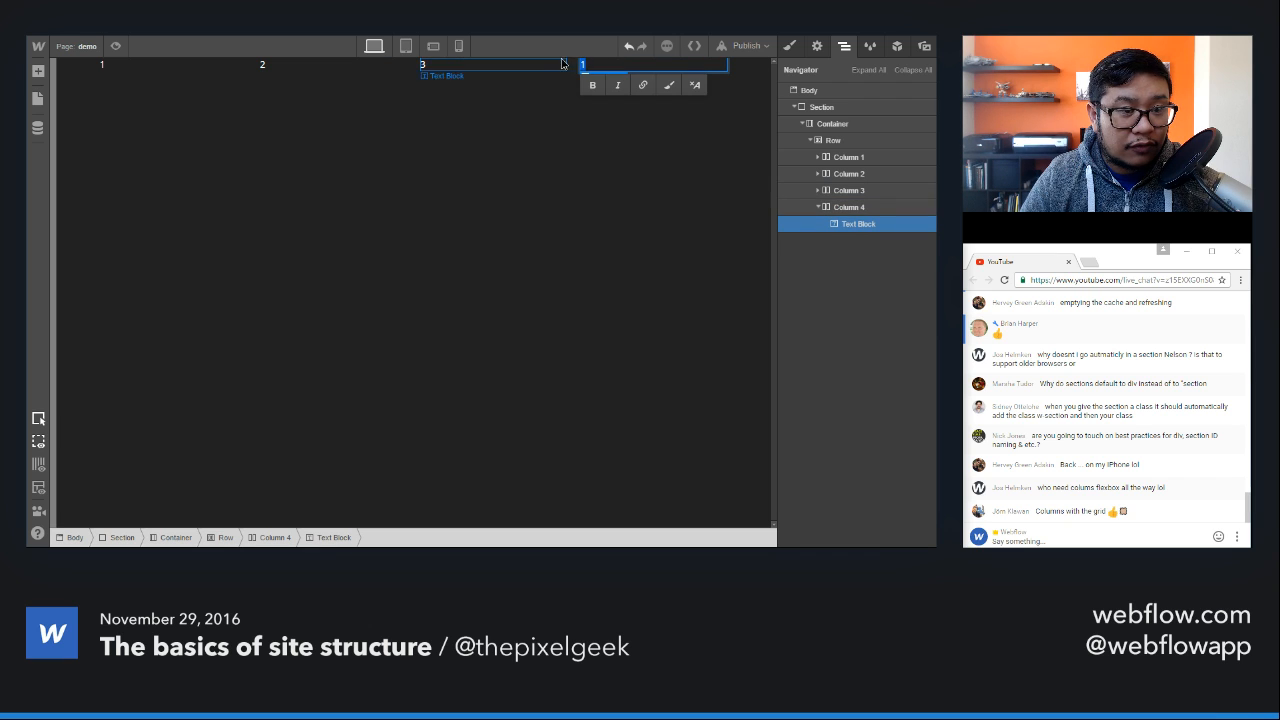
{"action": "type", "text": "4"}
{"action": "left_click", "coordinate": [600, 309]}
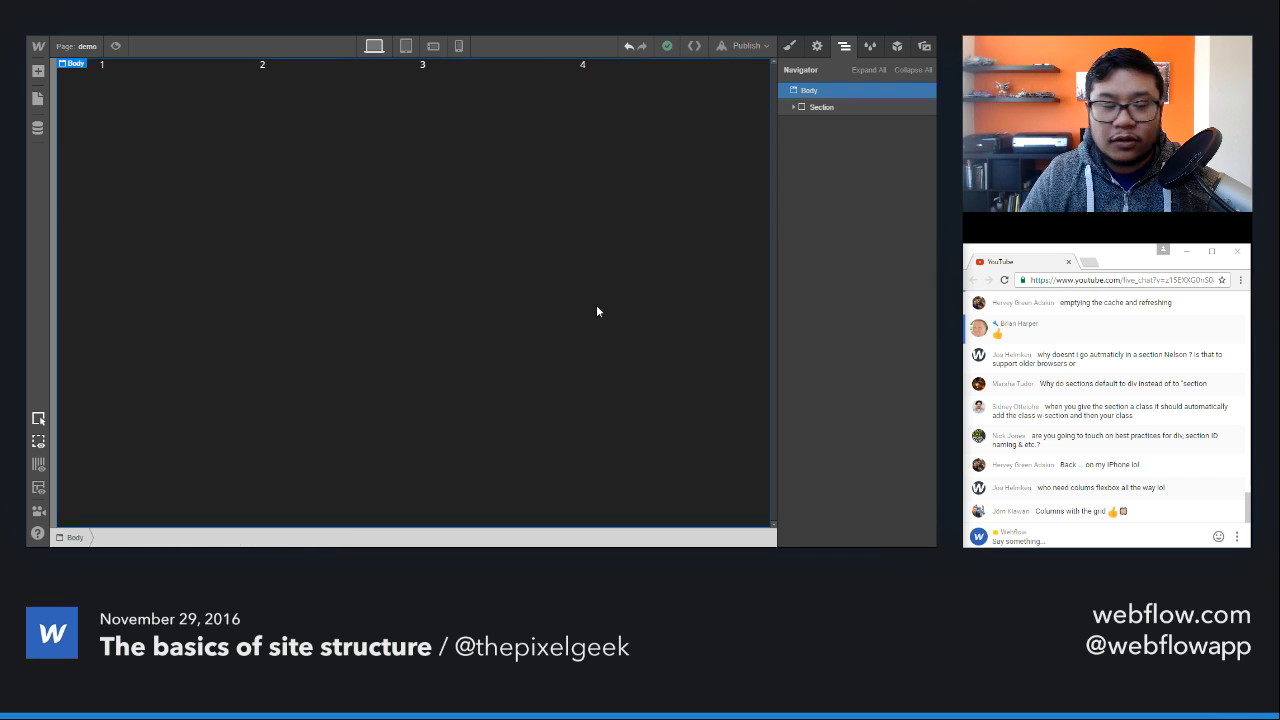
Step: Create a class named text for the Text Block in the first column
{"action": "left_click", "coordinate": [193, 69]}
{"action": "key", "text": "s"}
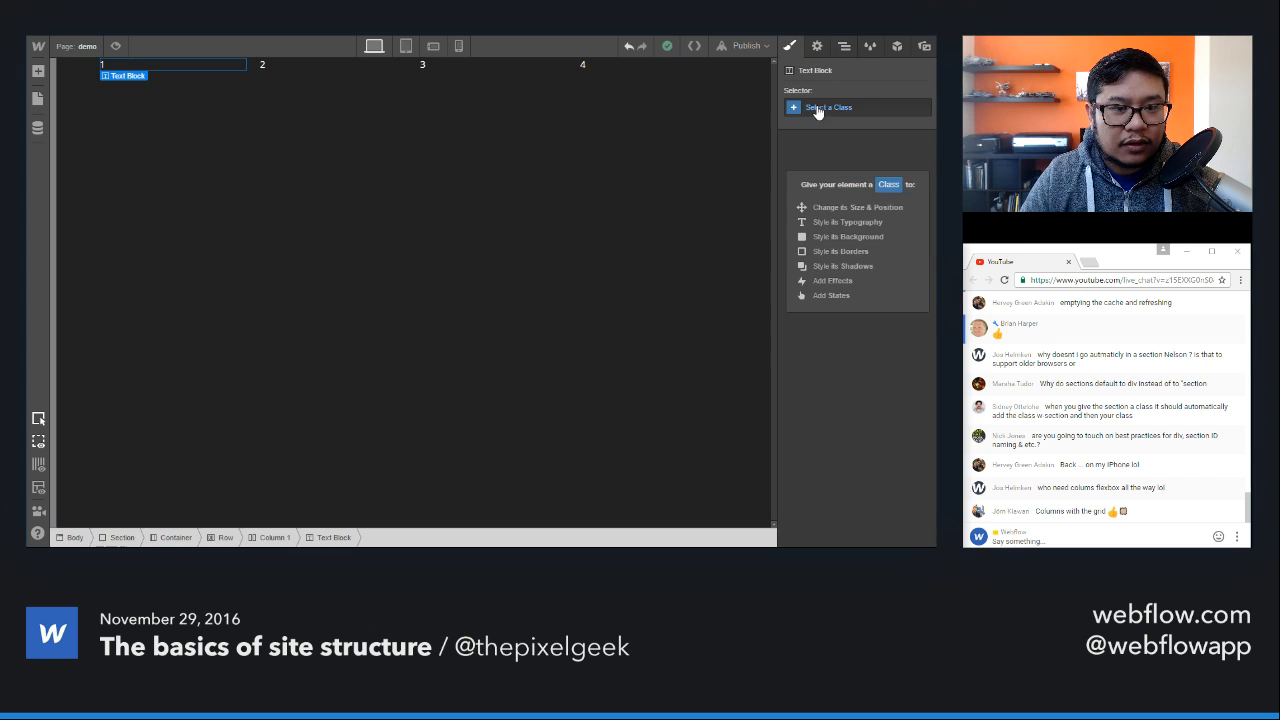
{"action": "left_click", "coordinate": [818, 110]}
{"action": "type", "text": "cell"}
{"action": "key", "text": "BackSpace"}
{"action": "key", "text": "BackSpace"}
{"action": "key", "text": "BackSpace"}
{"action": "key", "text": "BackSpace"}
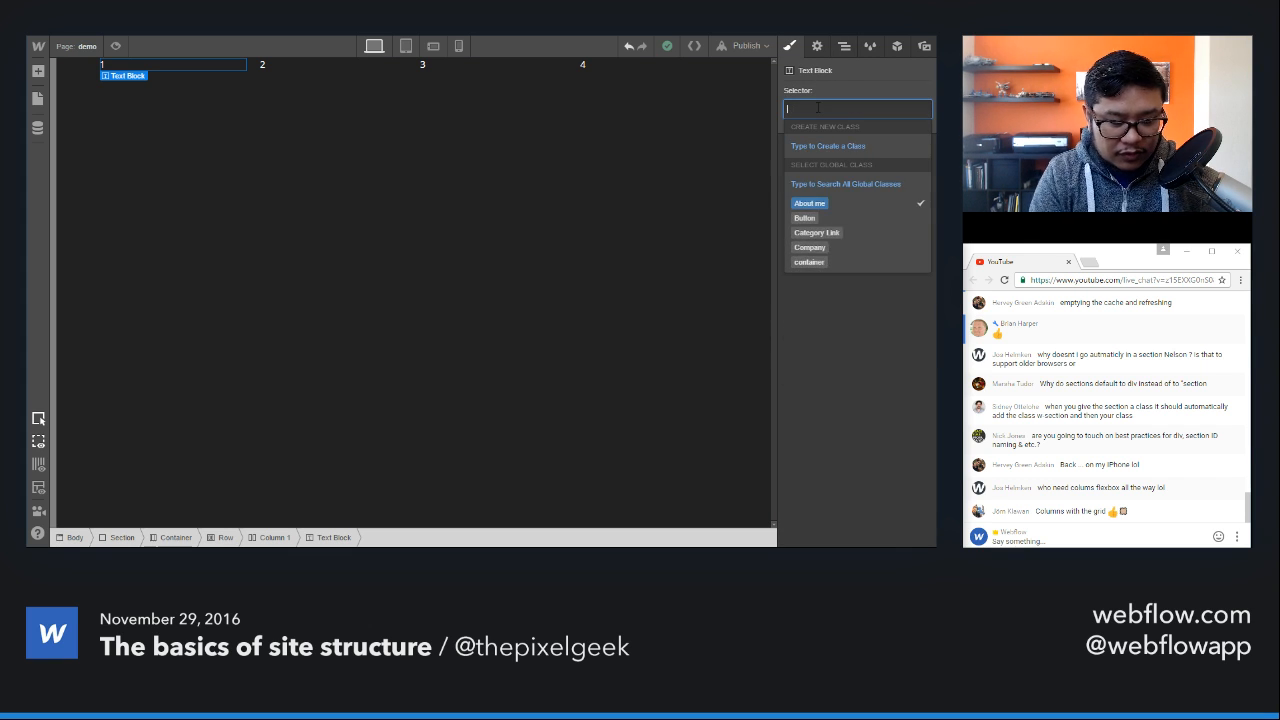
{"action": "type", "text": "text"}
{"action": "key", "text": "Return"}
{"action": "scroll", "coordinate": [835, 360], "scroll_direction": "down", "scroll_amount": 5}
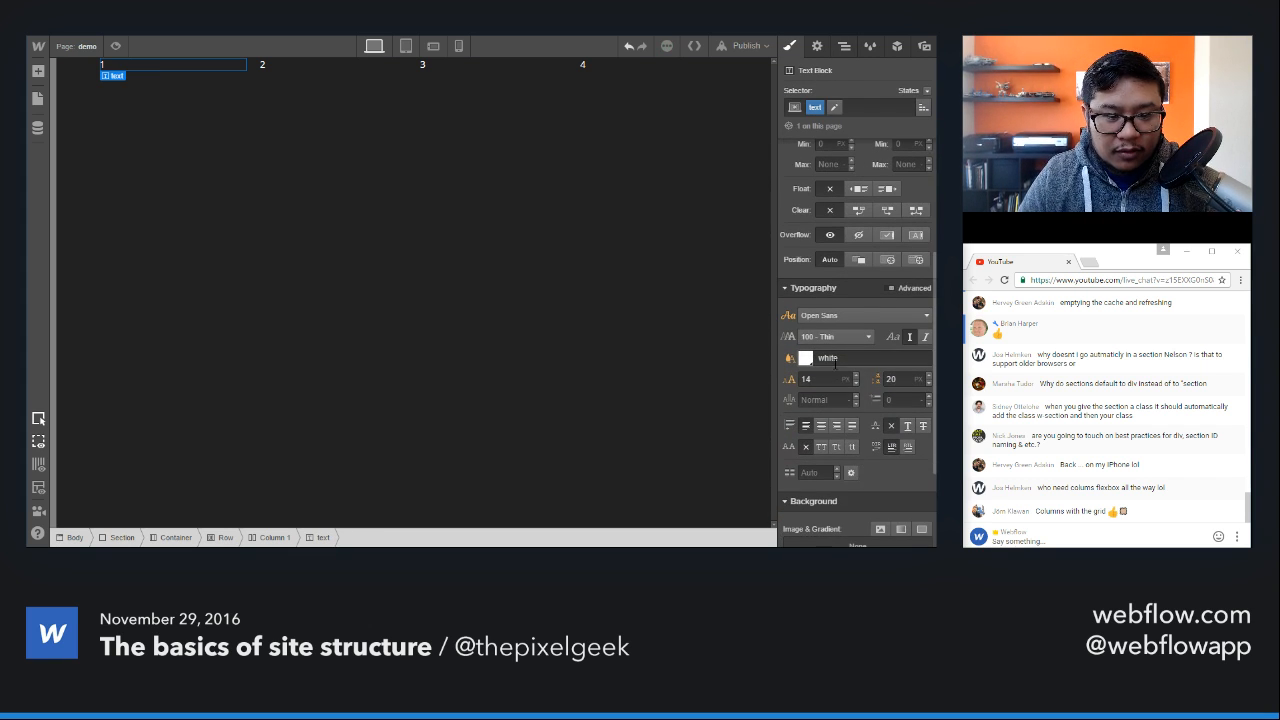
Step: Set the text class's font size to 44 px and its line height to 60 px
{"action": "left_click", "coordinate": [835, 378]}
{"action": "type", "text": "44"}
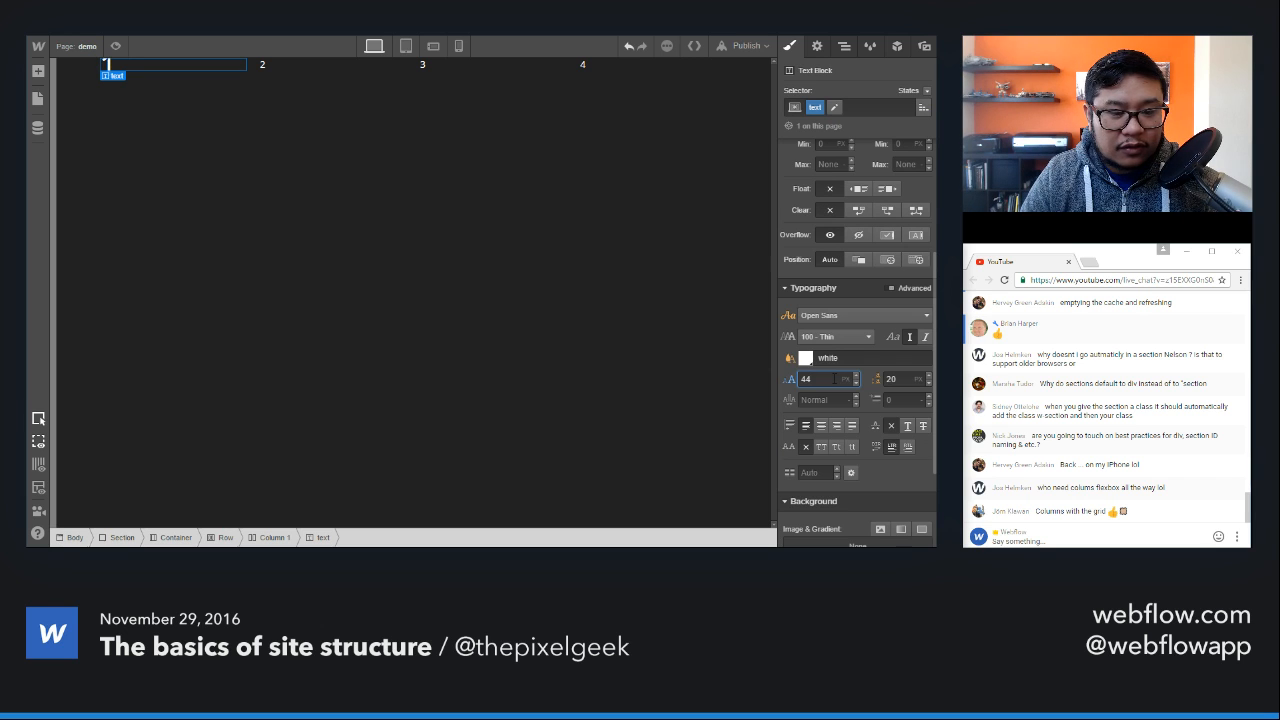
{"action": "key", "text": "Tab"}
{"action": "type", "text": "50"}
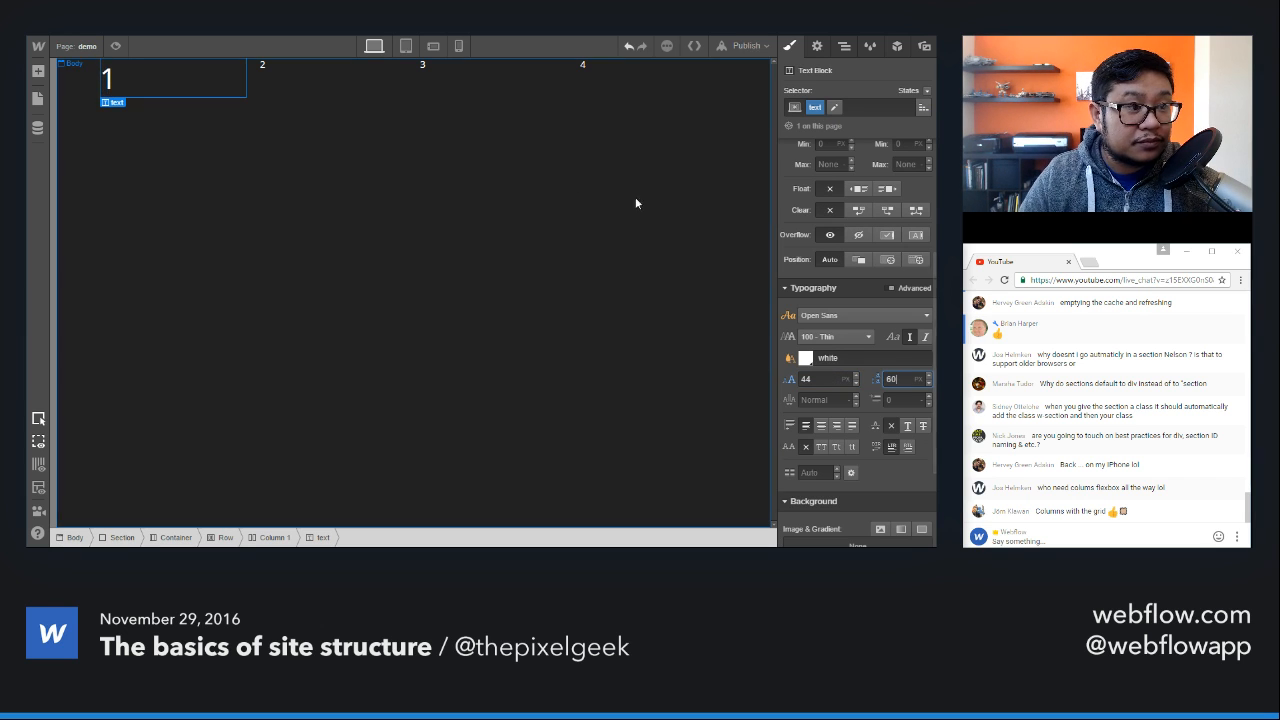
{"action": "key", "text": "Return"}
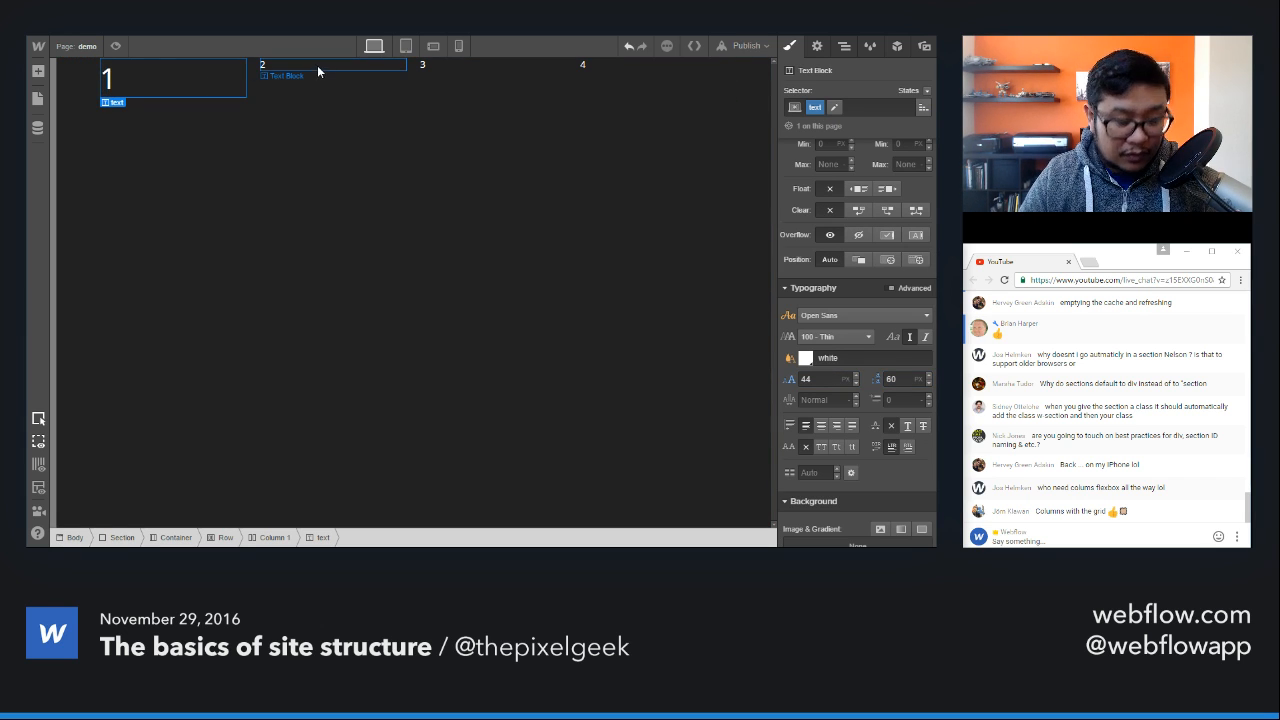
Step: Delete the unstyled text blocks 2, 3 and 4 from the second, third and fourth columns
{"action": "left_click", "coordinate": [334, 67]}
{"action": "key", "text": "Delete"}
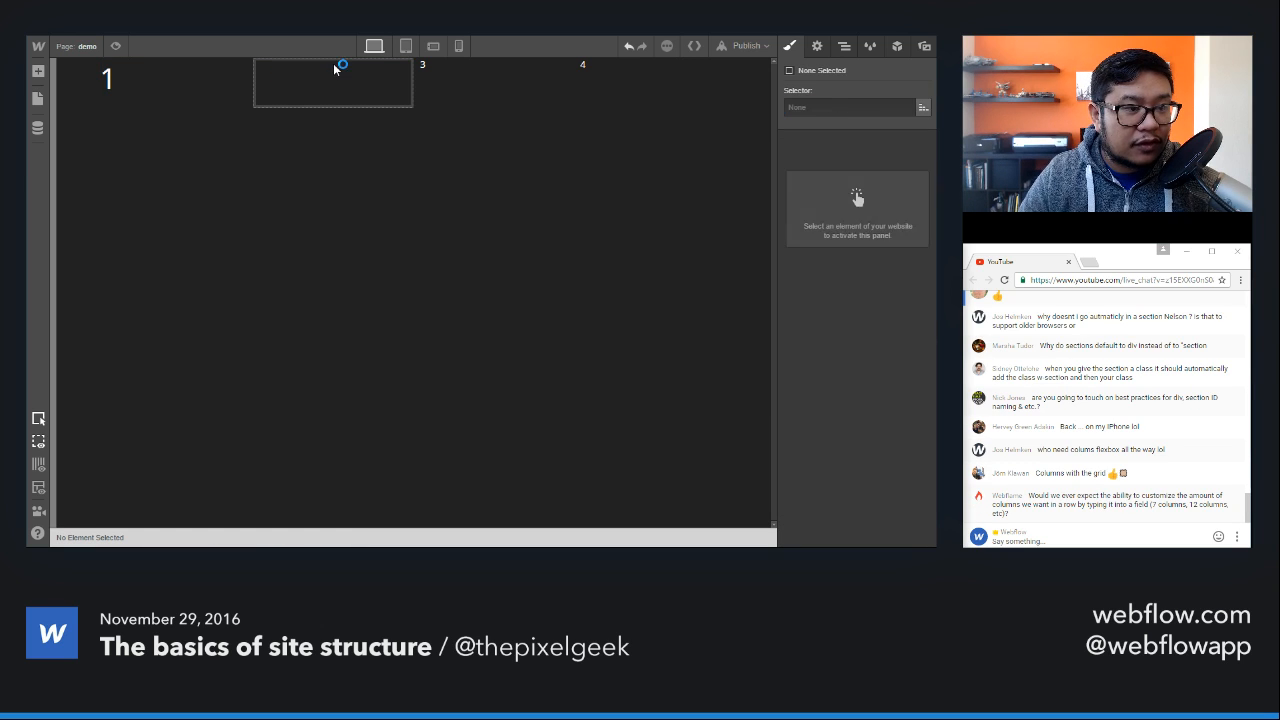
{"action": "left_click", "coordinate": [444, 60]}
{"action": "key", "text": "Delete"}
{"action": "left_click", "coordinate": [585, 67]}
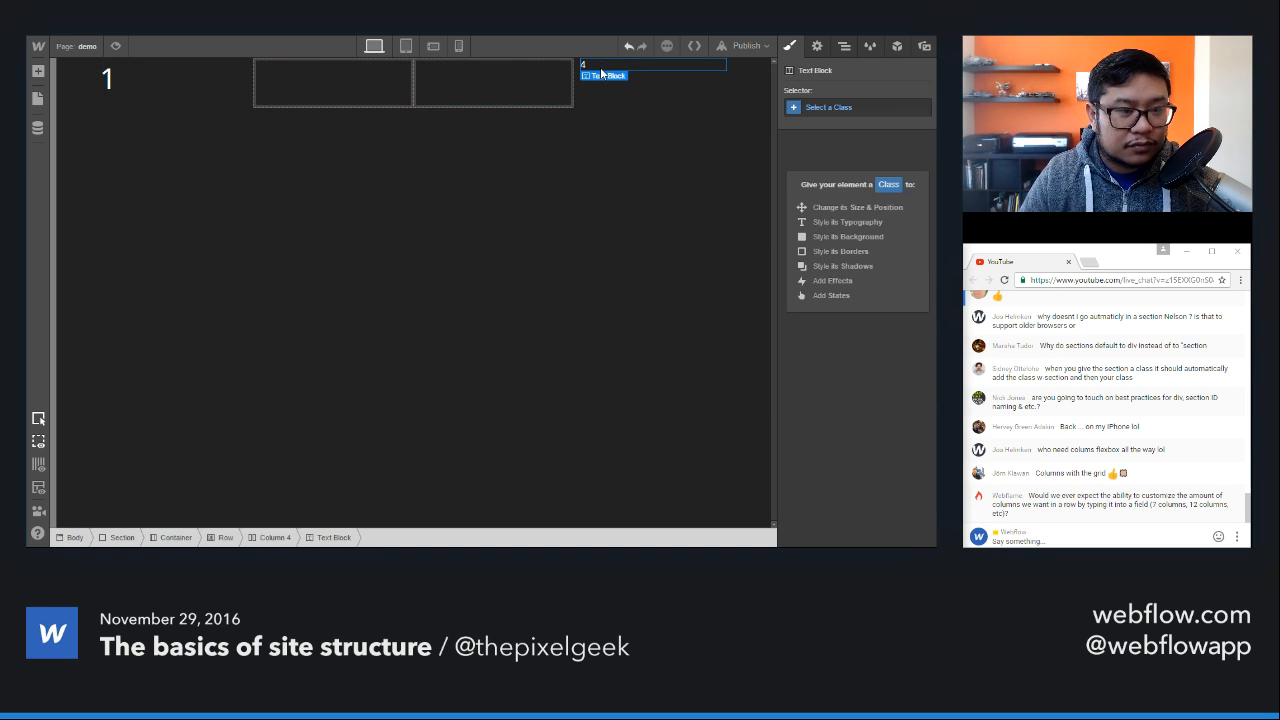
{"action": "key", "text": "Delete"}
Step: Paste a copy of the first column's styled text block into each of the three empty columns
{"action": "left_click", "coordinate": [308, 92]}
{"action": "key", "text": "ctrl+v"}
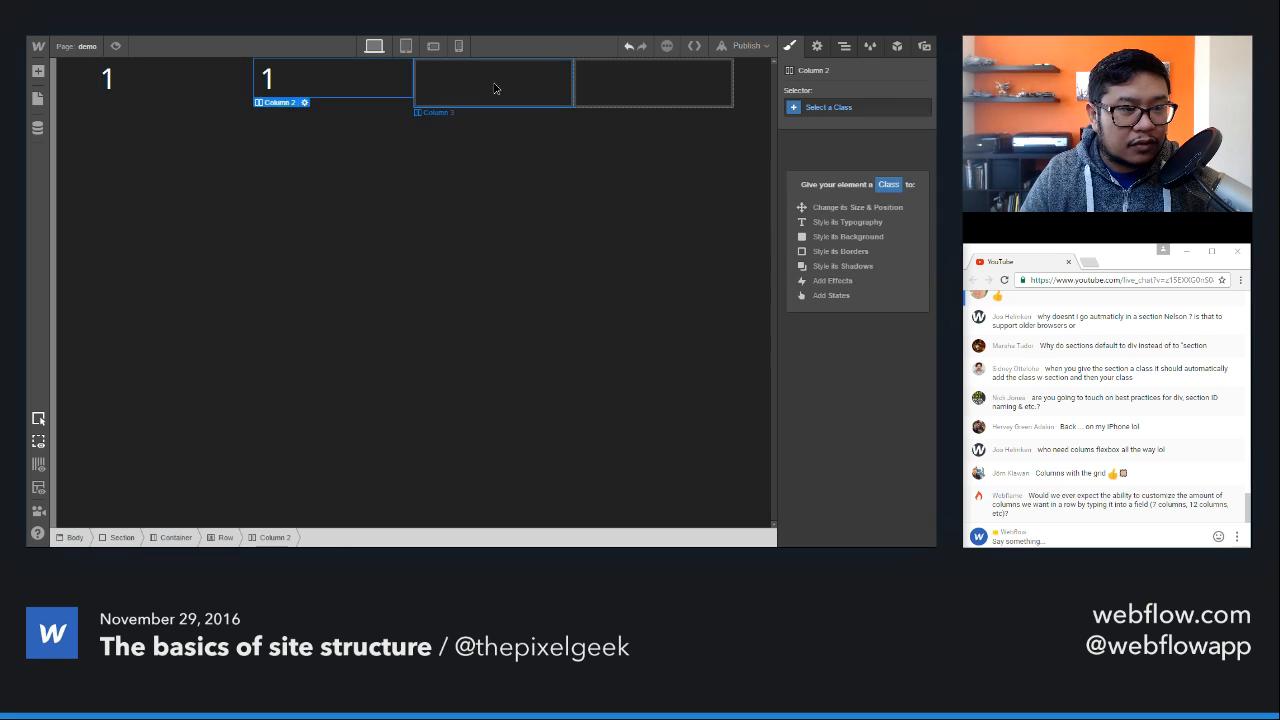
{"action": "left_click", "coordinate": [494, 86]}
{"action": "key", "text": "ctrl+v"}
{"action": "left_click", "coordinate": [645, 77]}
{"action": "key", "text": "ctrl+v"}
Step: Change the pasted text blocks in the second, third and fourth columns to read 2, 3 and 4
{"action": "double_click", "coordinate": [292, 78]}
{"action": "key", "text": "BackSpace"}
{"action": "type", "text": "2"}
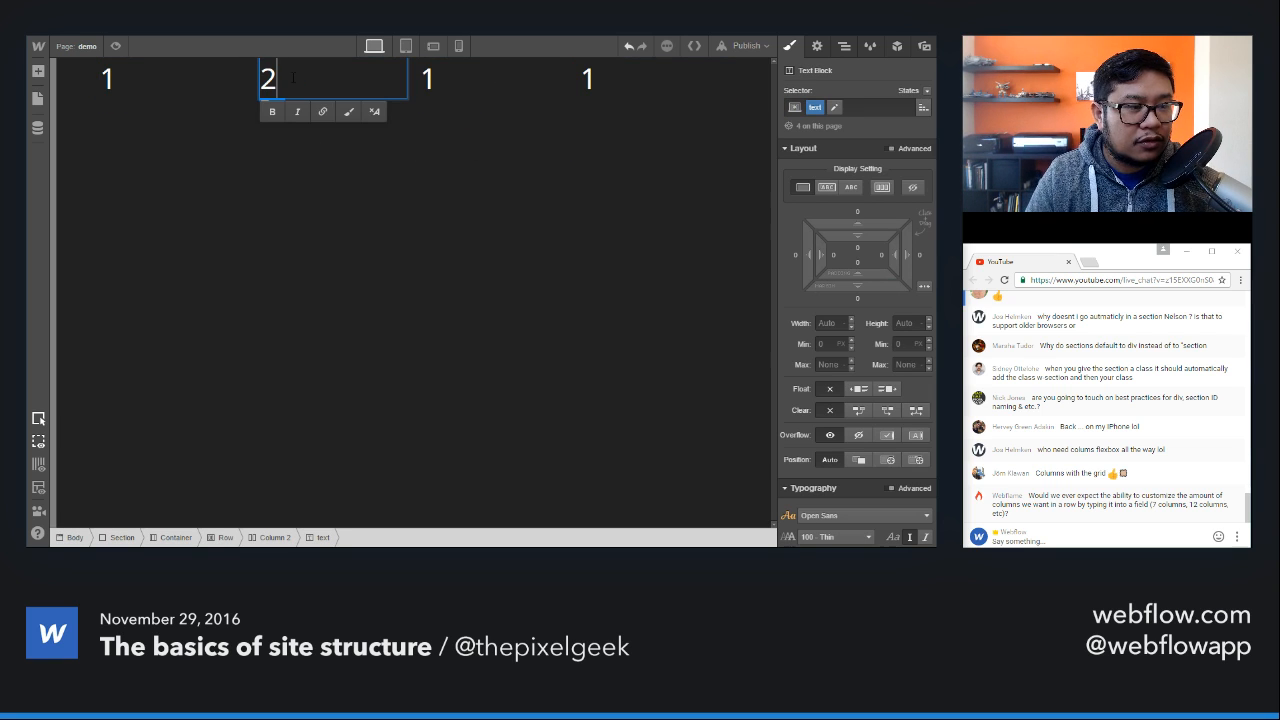
{"action": "double_click", "coordinate": [477, 86]}
{"action": "key", "text": "BackSpace"}
{"action": "type", "text": "3"}
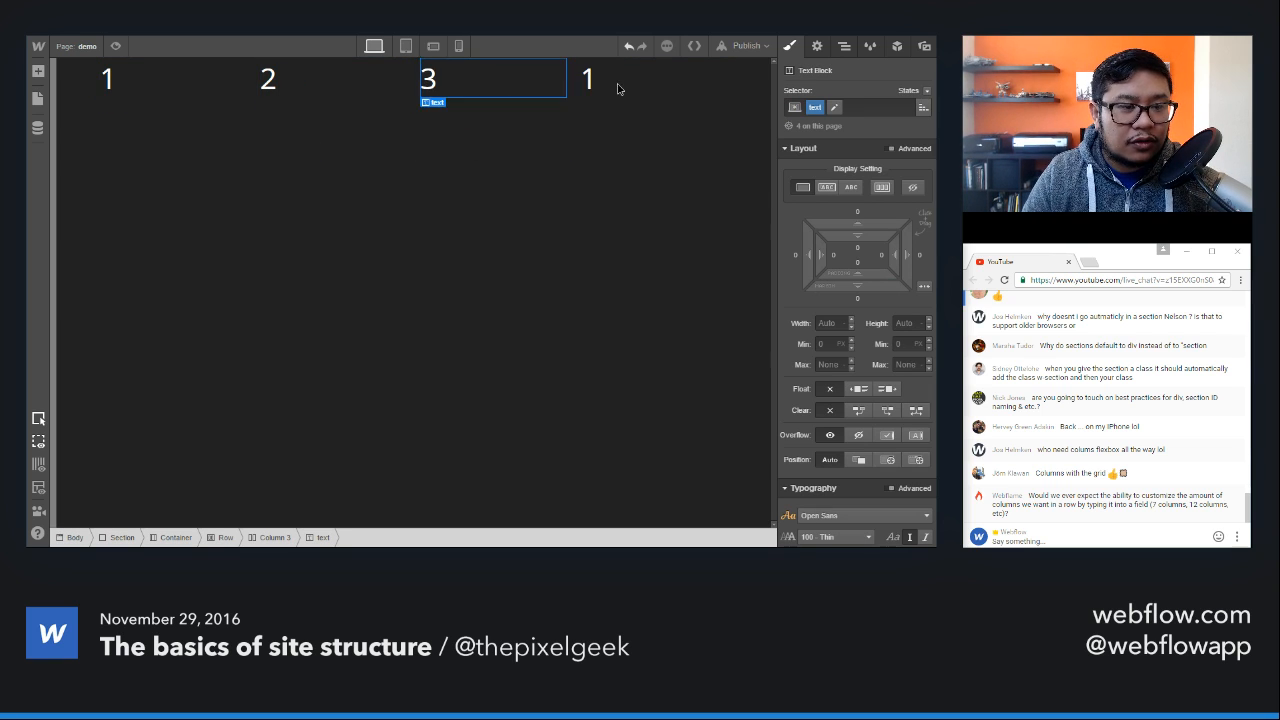
{"action": "double_click", "coordinate": [620, 84]}
{"action": "key", "text": "BackSpace"}
{"action": "type", "text": "4"}
{"action": "key", "text": "Escape"}
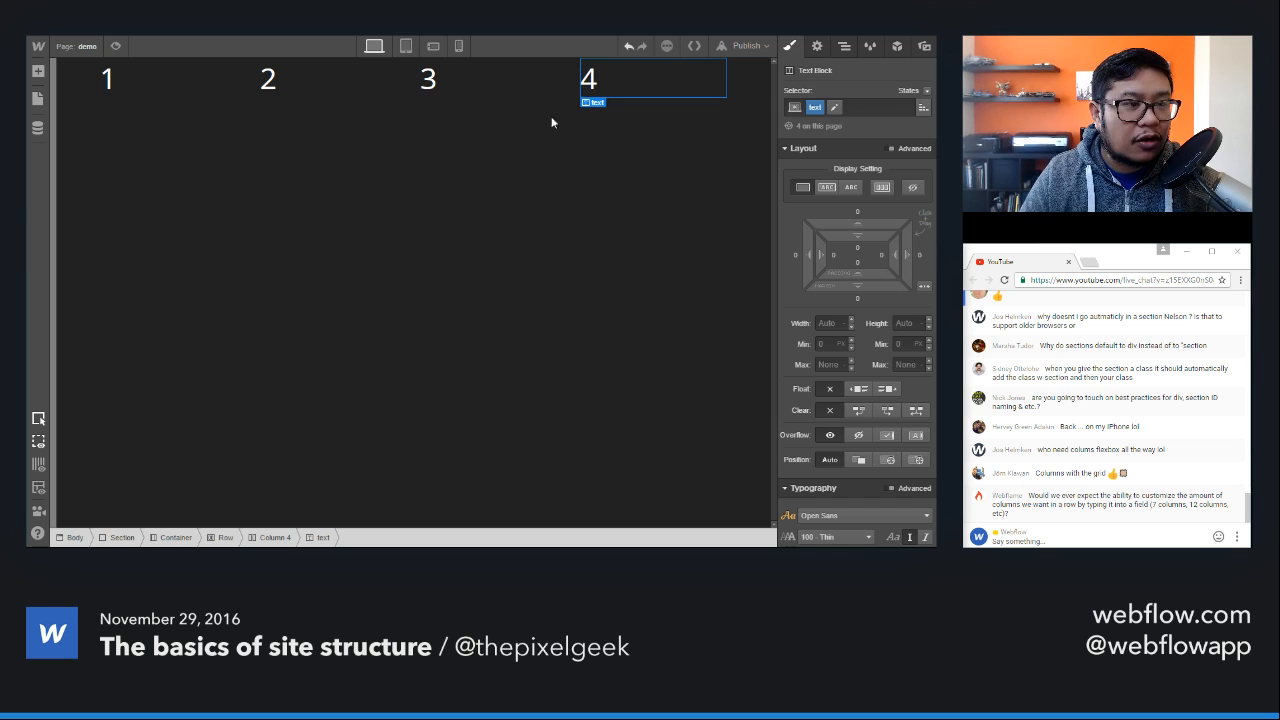
Step: Preview the four-column row in tablet, phone landscape and phone portrait views, return to desktop view and show the elements available to add
{"action": "left_click", "coordinate": [406, 46]}
{"action": "left_click", "coordinate": [434, 47]}
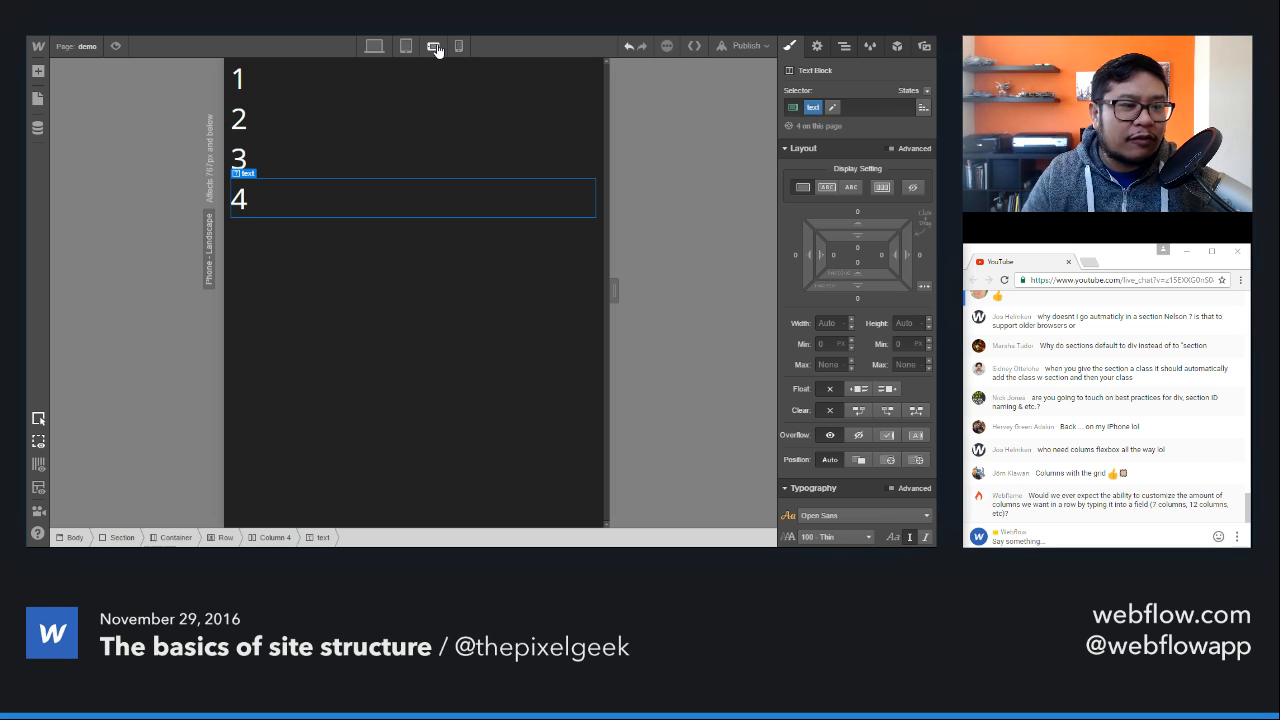
{"action": "left_click", "coordinate": [458, 46]}
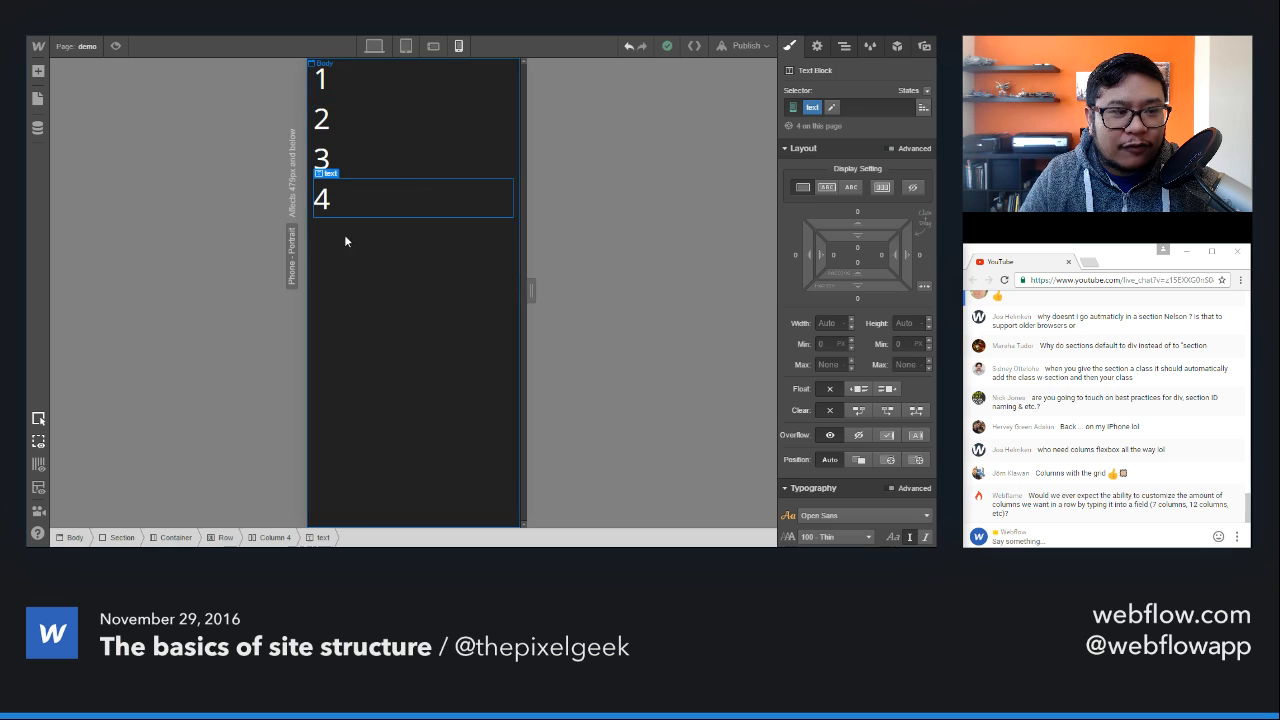
{"action": "left_click", "coordinate": [433, 46]}
{"action": "left_click", "coordinate": [406, 46]}
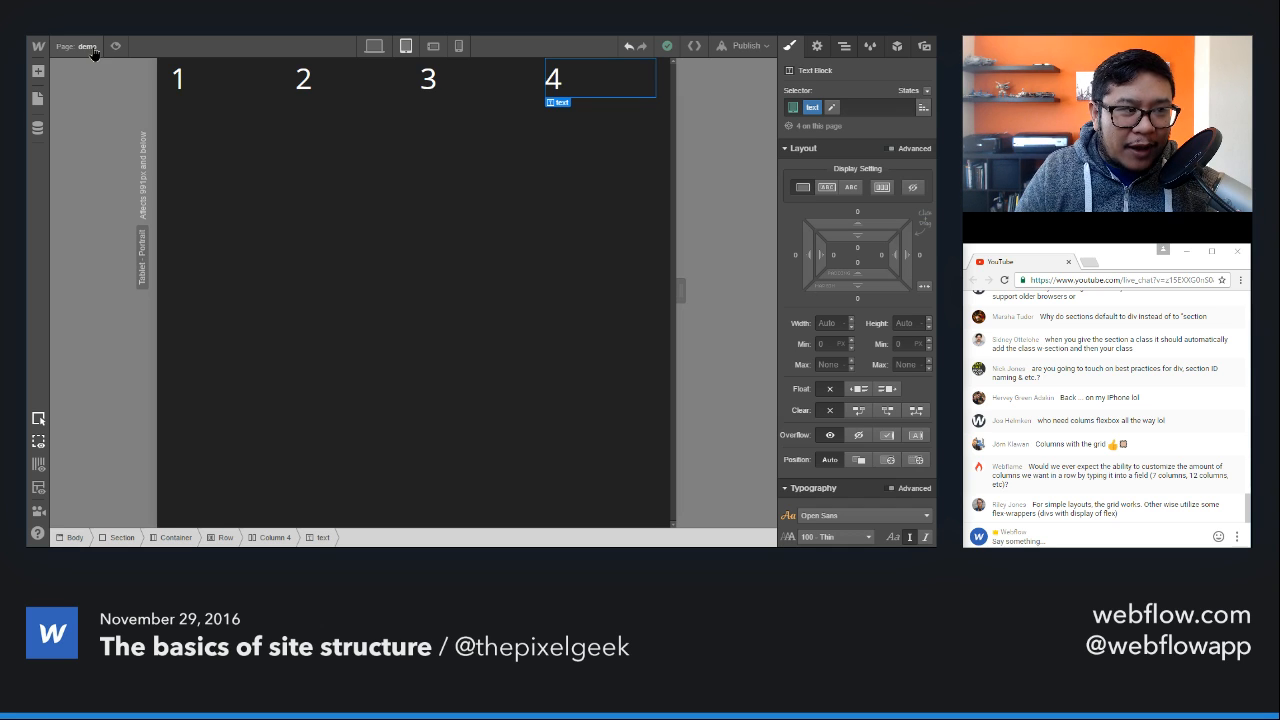
{"action": "left_click", "coordinate": [90, 48]}
{"action": "left_click", "coordinate": [100, 48]}
{"action": "left_click", "coordinate": [373, 47]}
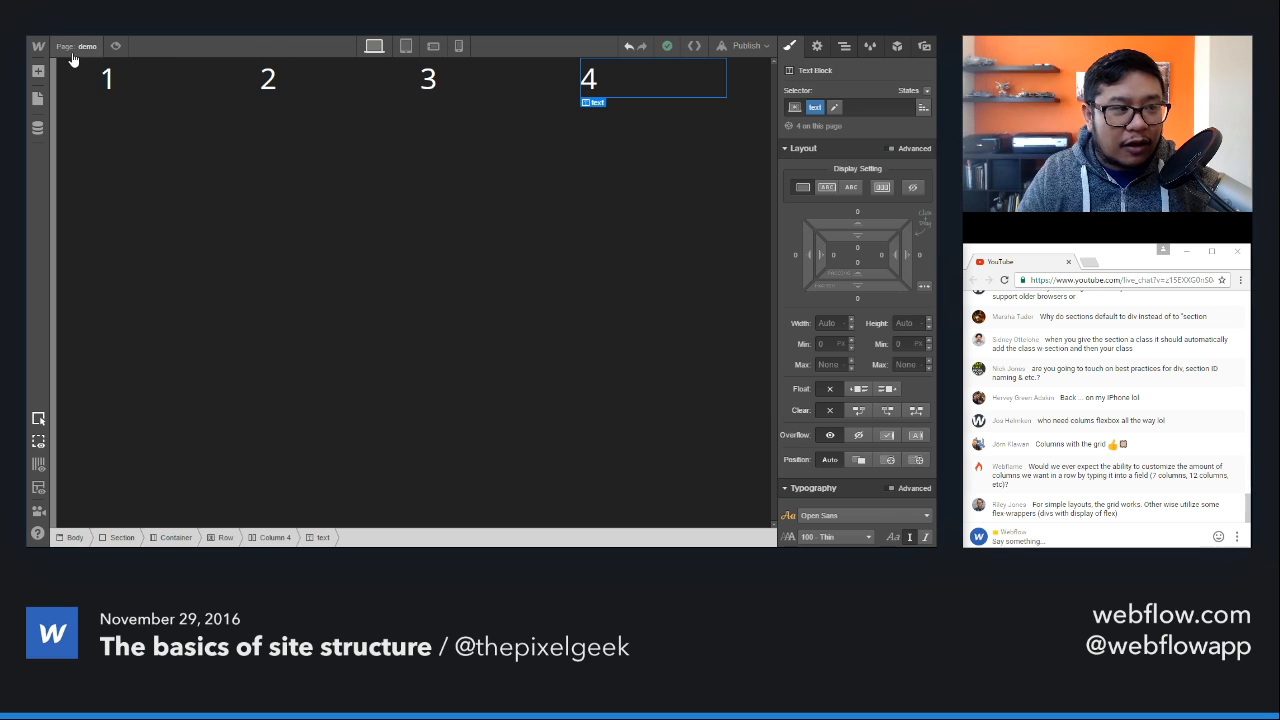
{"action": "left_click", "coordinate": [37, 74]}
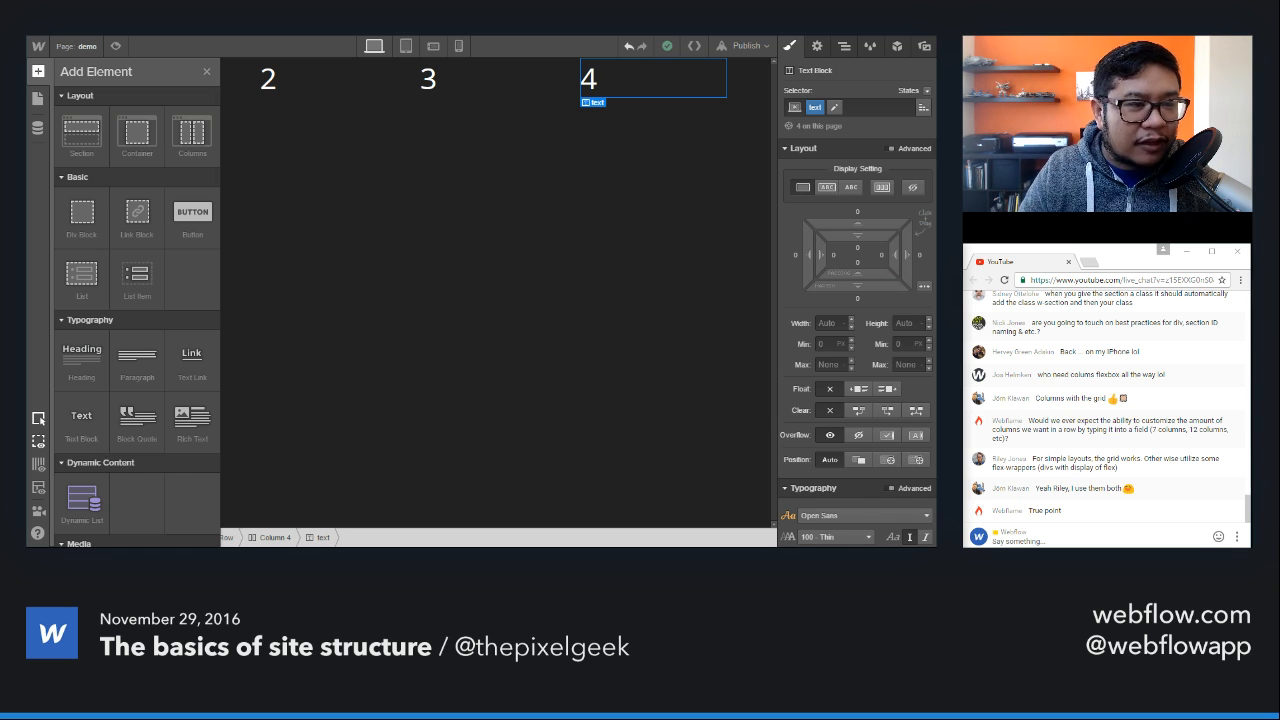
{"action": "key", "text": "ctrl+Tab"}
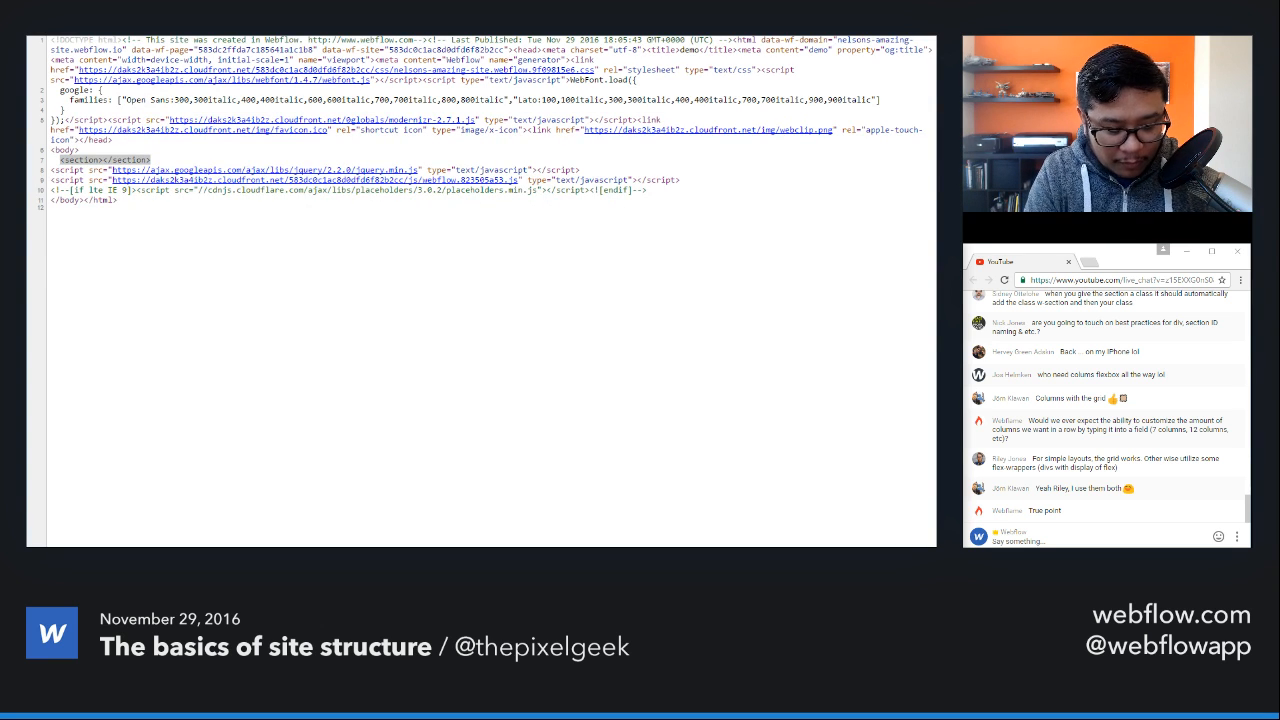
{"action": "key", "text": "ctrl+l"}
{"action": "type", "text": "flexbox.webflow"}
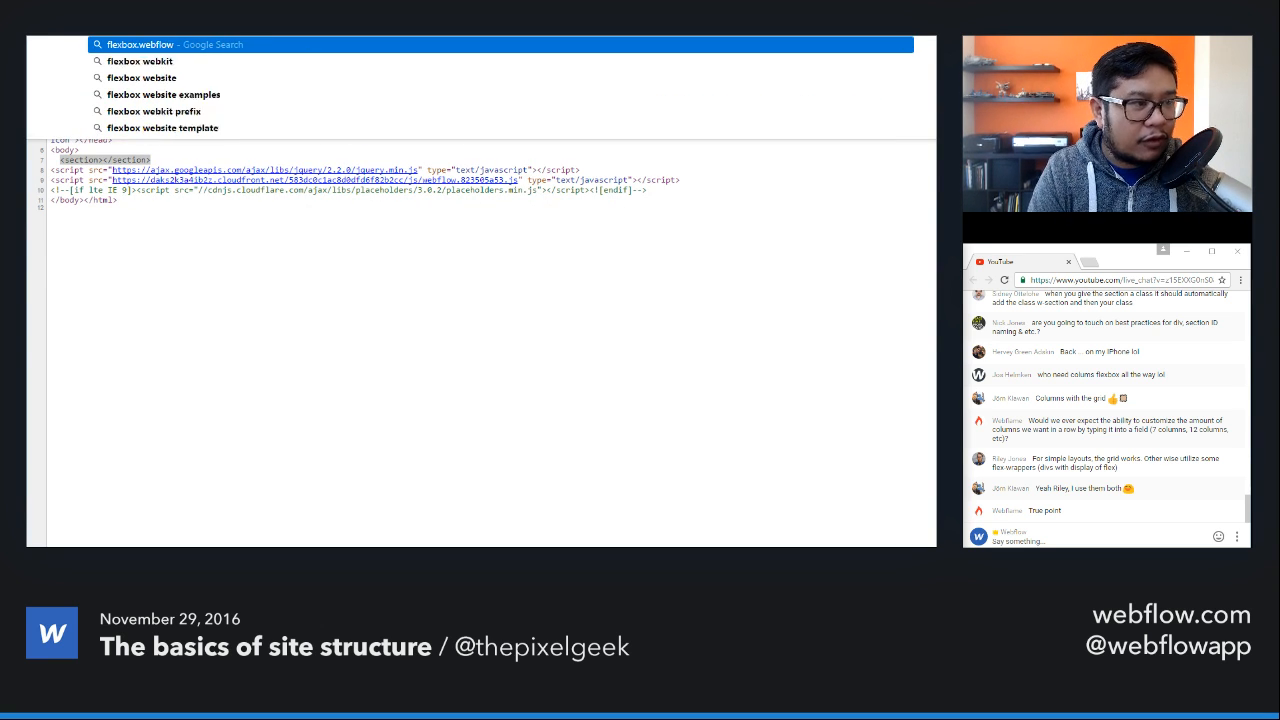
{"action": "key", "text": "Escape"}
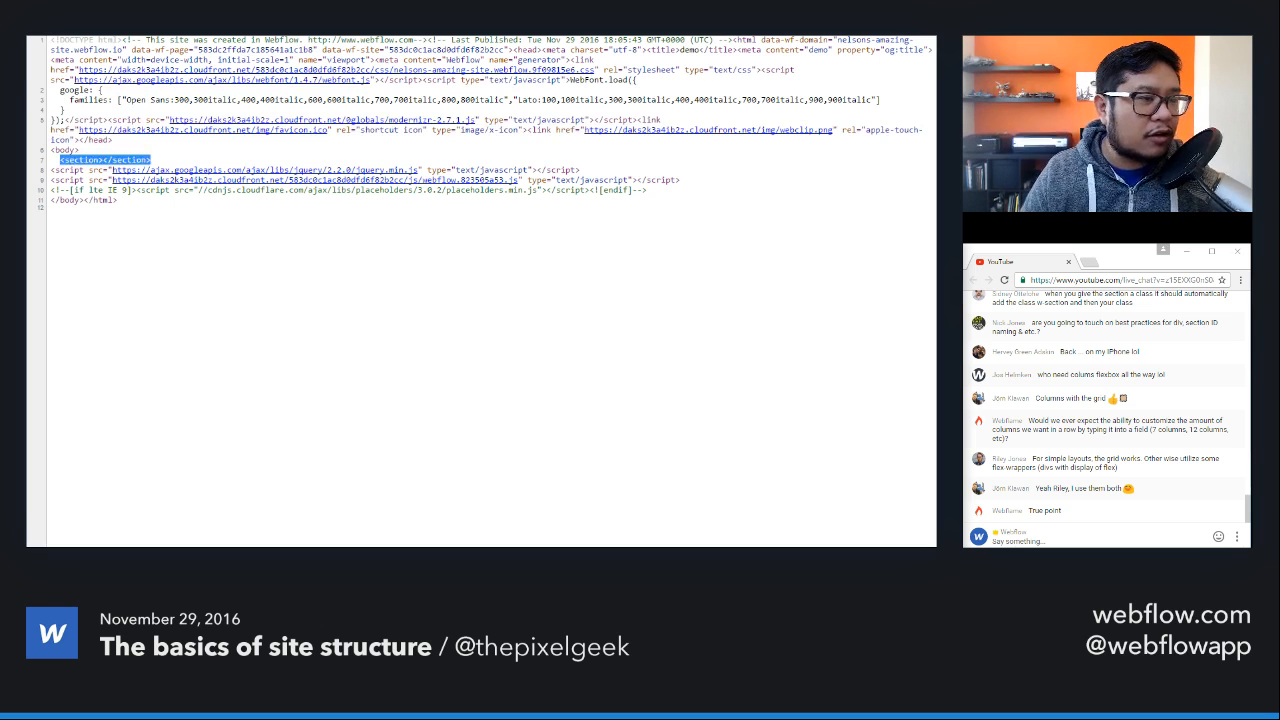
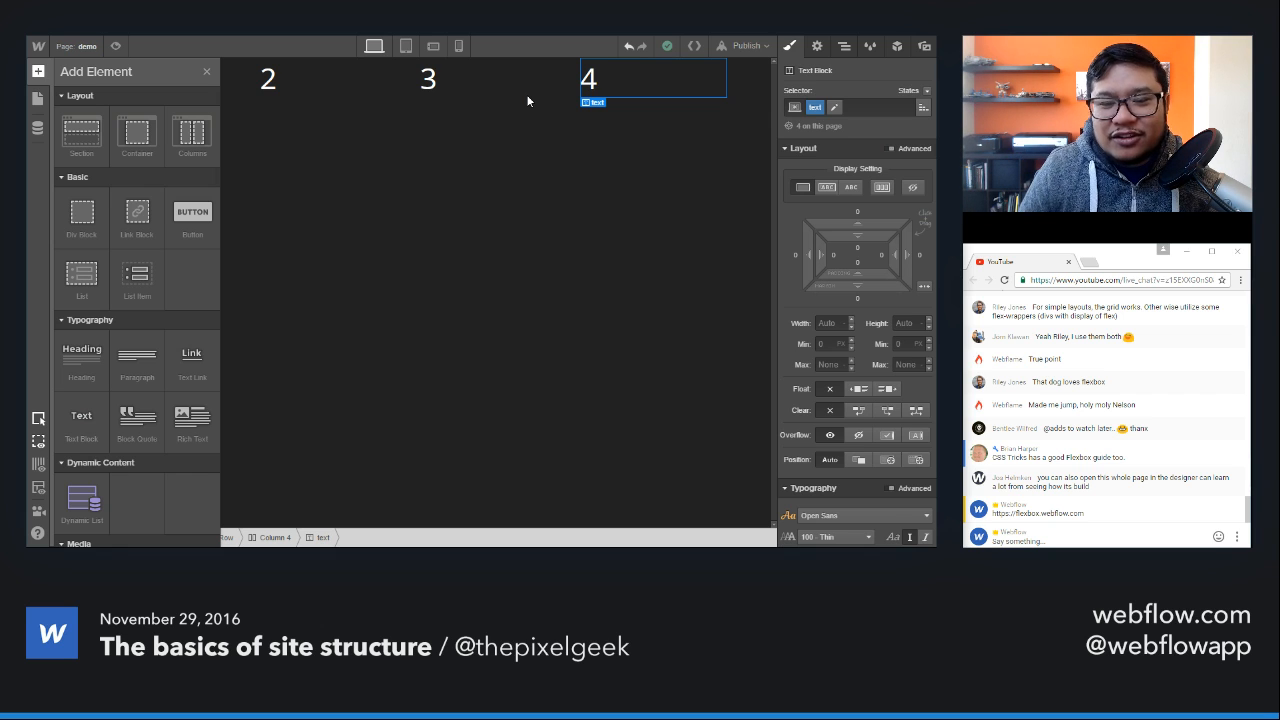
Step: Delete the four-column row from the container
{"action": "key", "text": "a"}
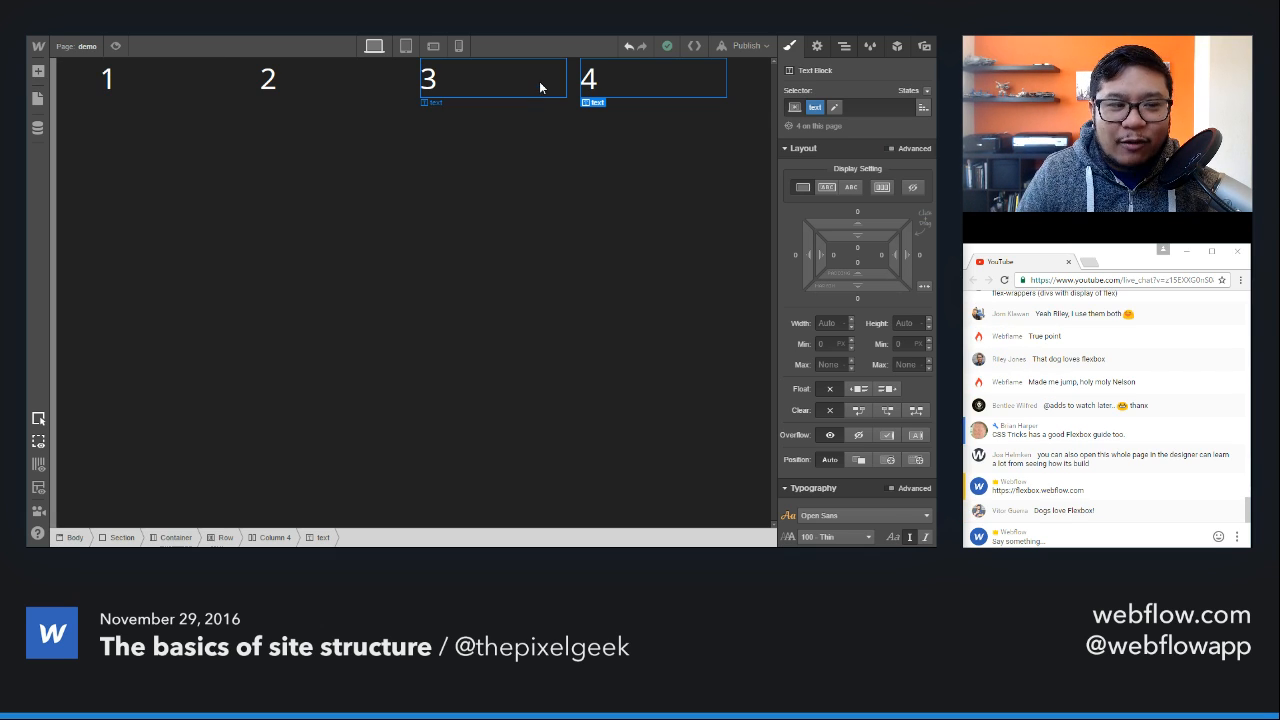
{"action": "left_click", "coordinate": [844, 46]}
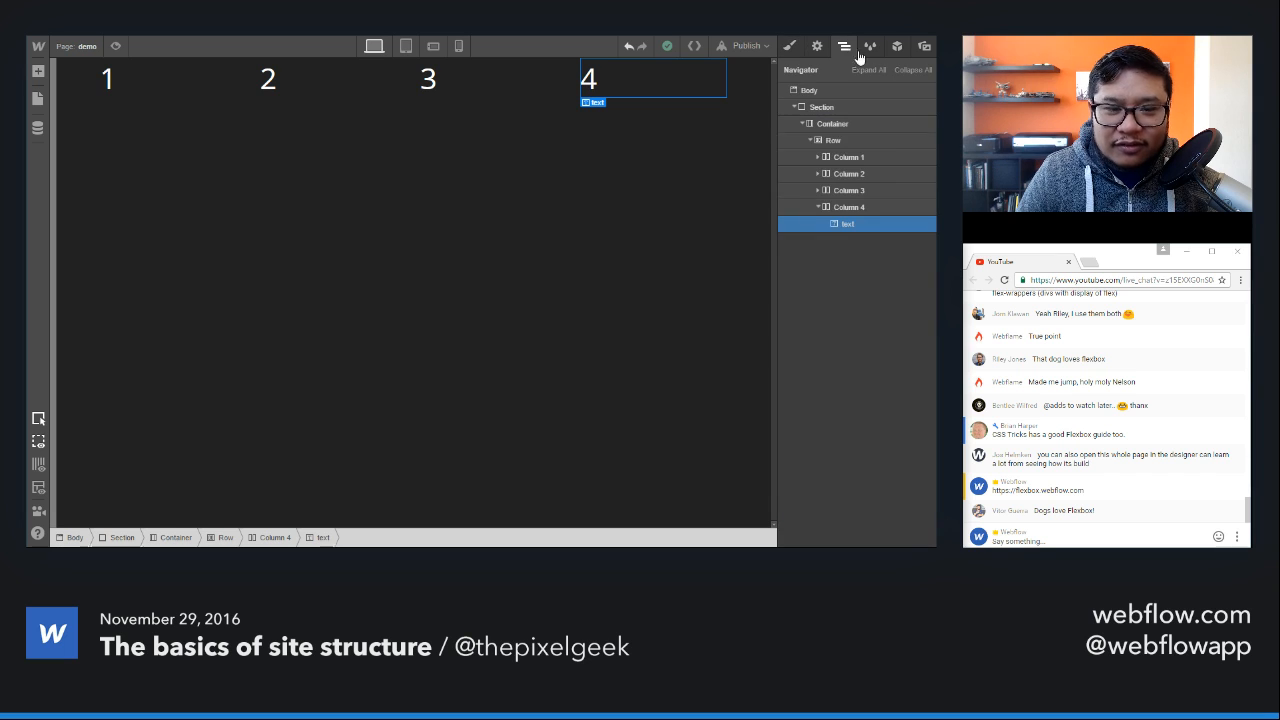
{"action": "left_click", "coordinate": [845, 142]}
{"action": "key", "text": "Delete"}
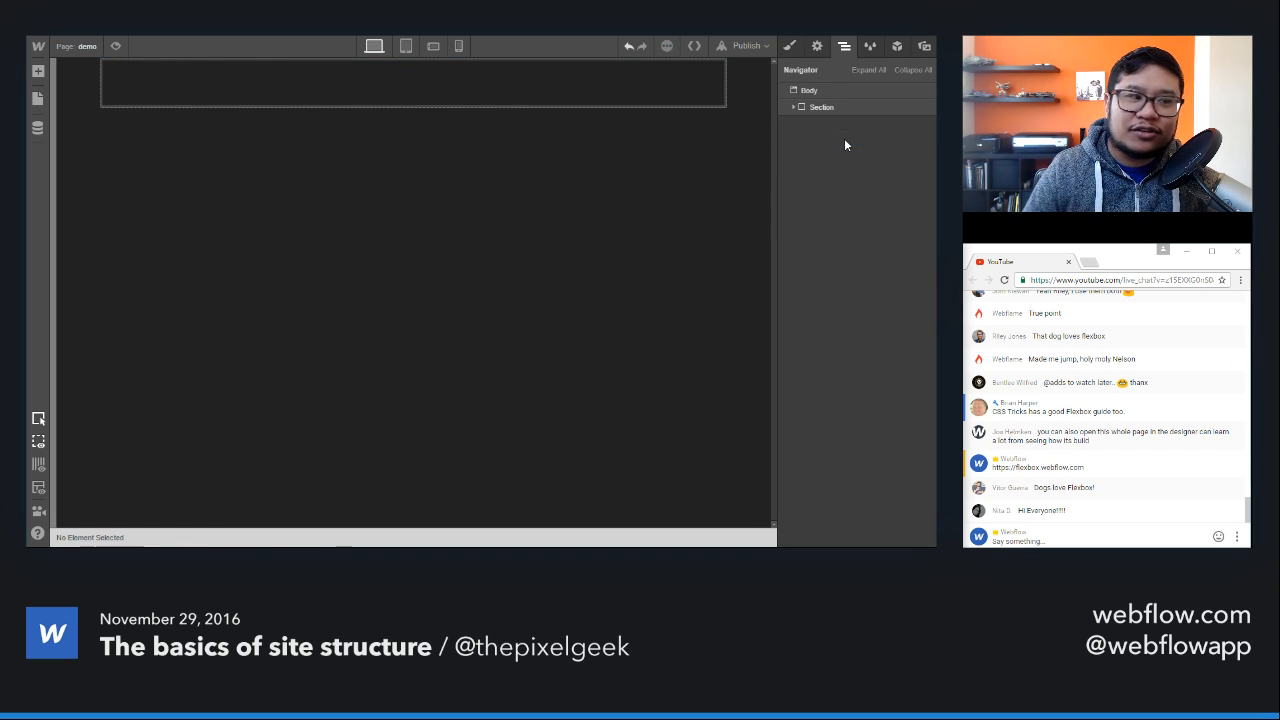
Step: Open the Home page for a look and return to the demo page
{"action": "left_click", "coordinate": [38, 71]}
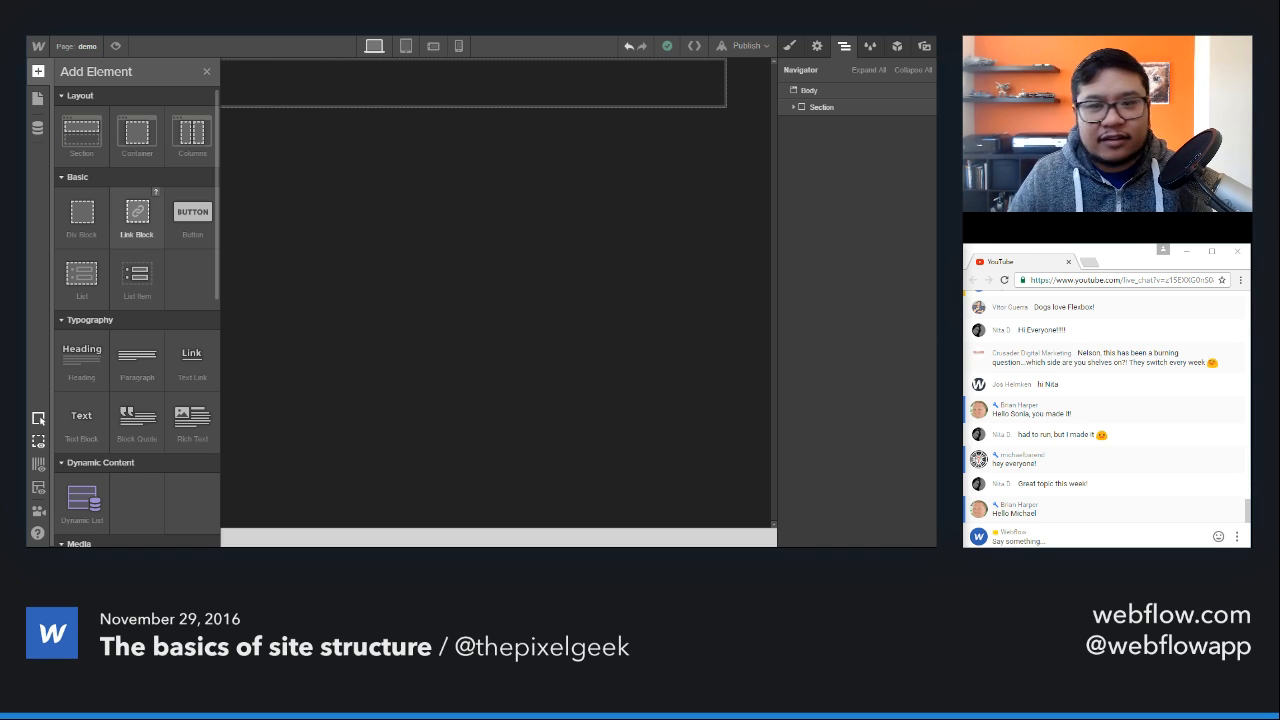
{"action": "left_click", "coordinate": [75, 50]}
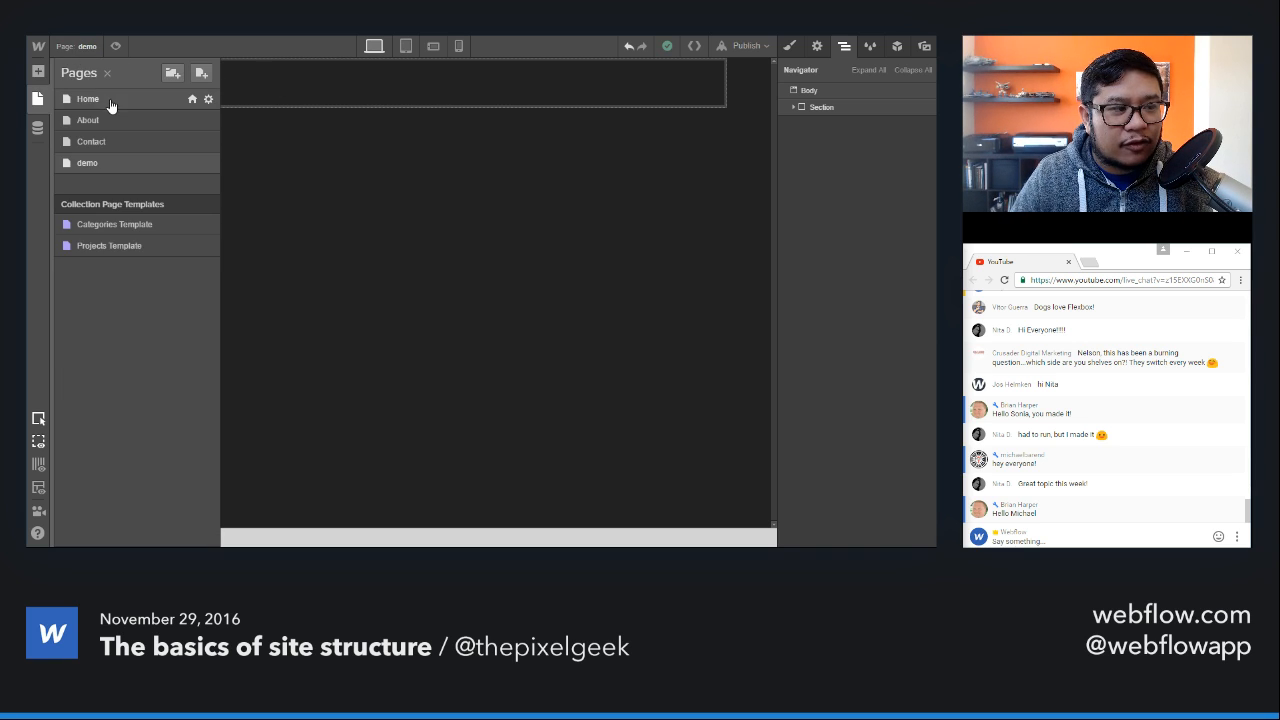
{"action": "left_click", "coordinate": [110, 101]}
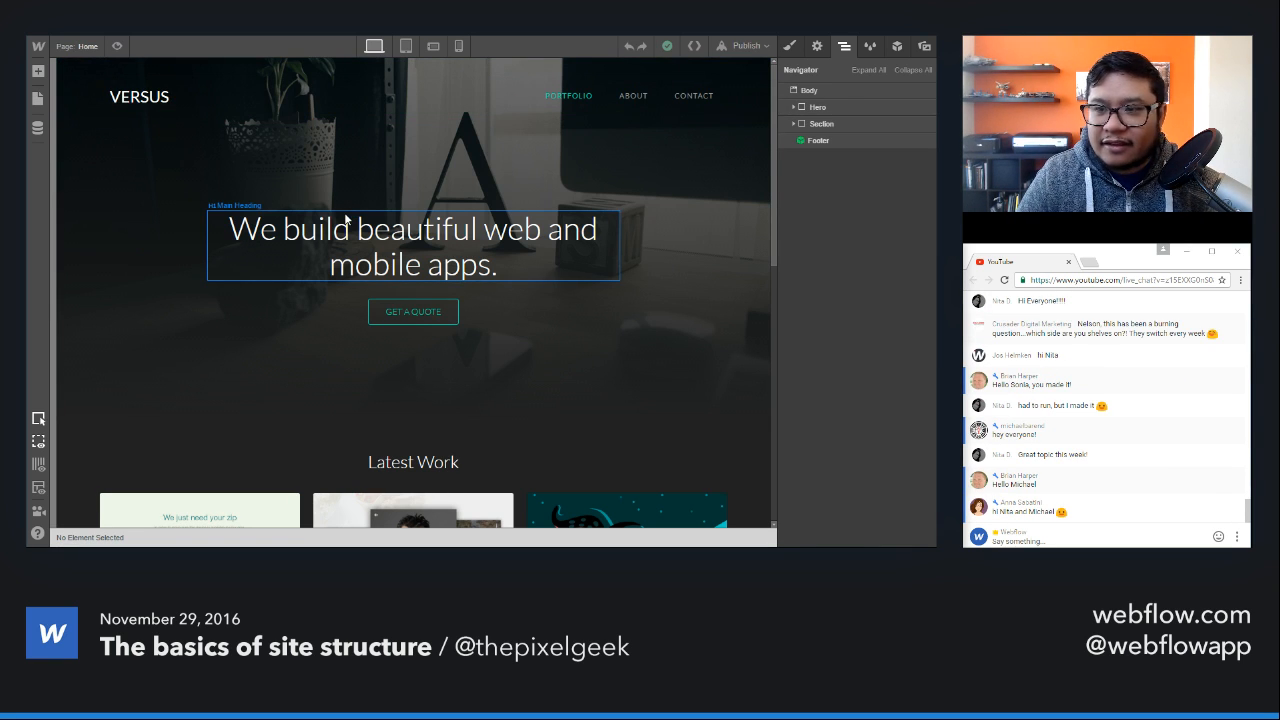
{"action": "left_click", "coordinate": [72, 50]}
{"action": "left_click", "coordinate": [87, 162]}
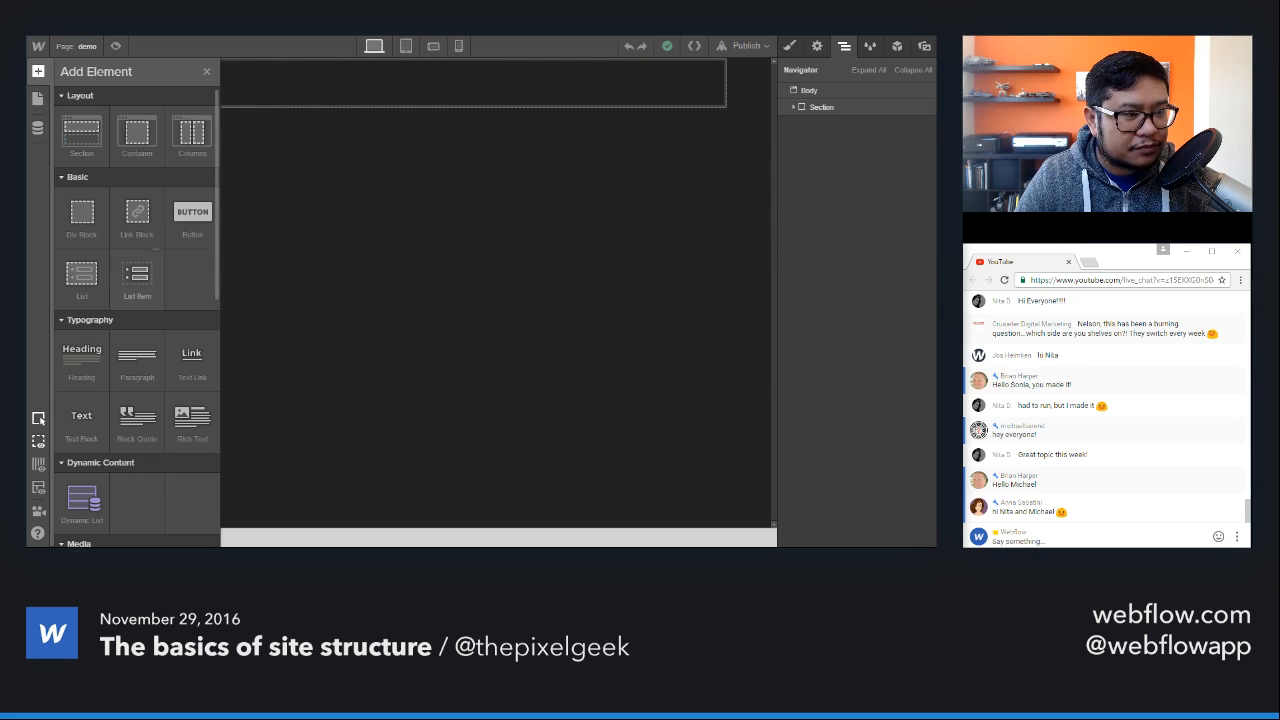
Step: Add a link block to the empty container, without setting a URL, and place a text block inside it
{"action": "left_click_drag", "start_coordinate": [137, 212], "coordinate": [342, 88]}
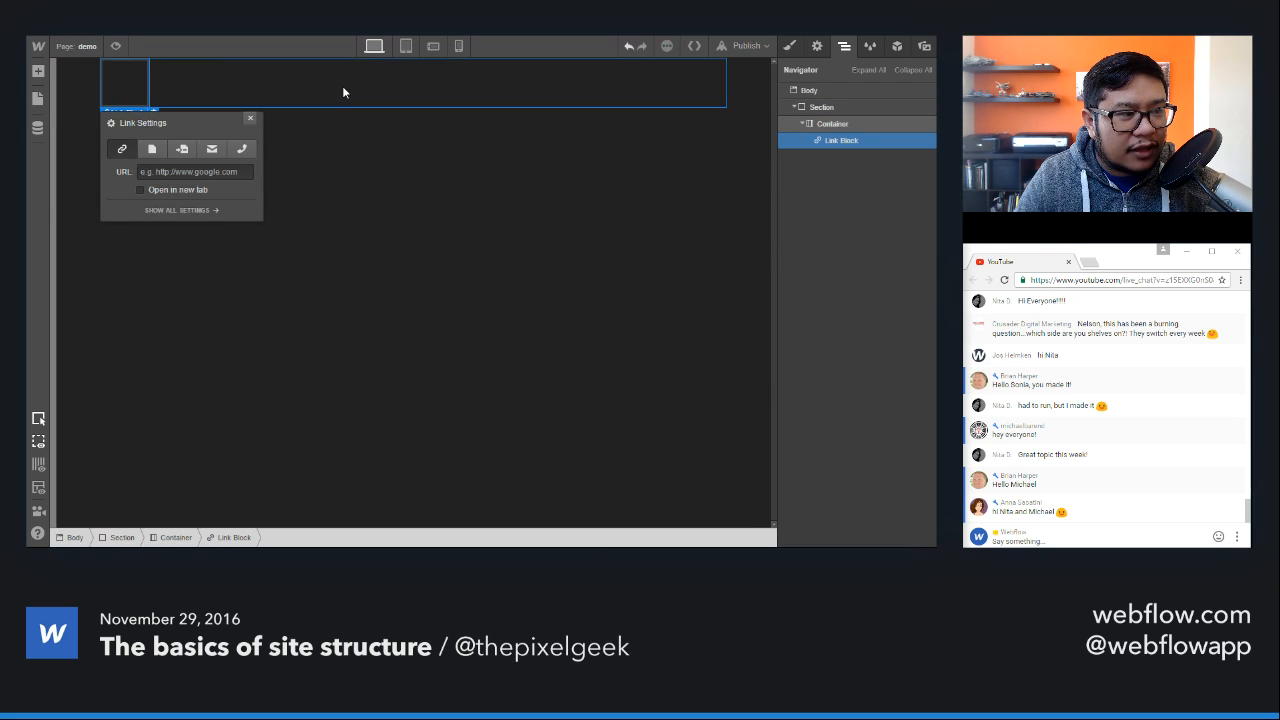
{"action": "left_click", "coordinate": [251, 121]}
{"action": "key", "text": "a"}
{"action": "scroll", "coordinate": [190, 355], "scroll_direction": "down", "scroll_amount": 1}
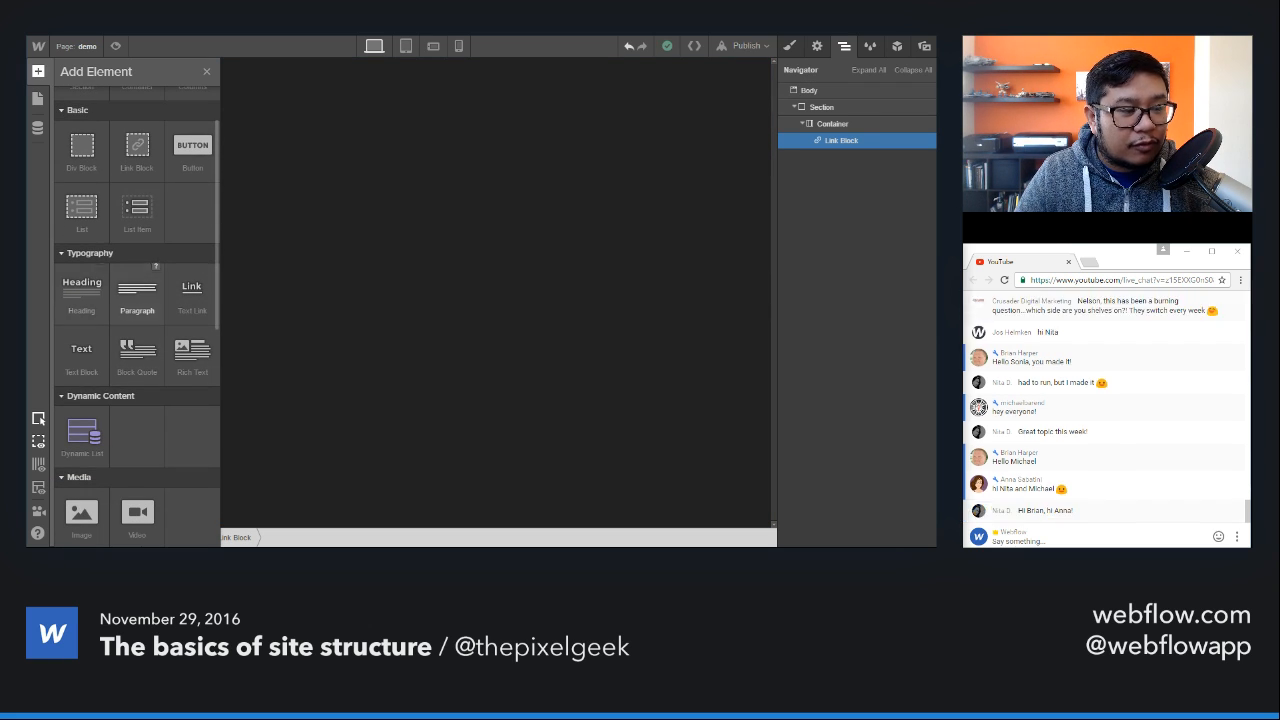
{"action": "left_click_drag", "start_coordinate": [82, 355], "coordinate": [128, 81]}
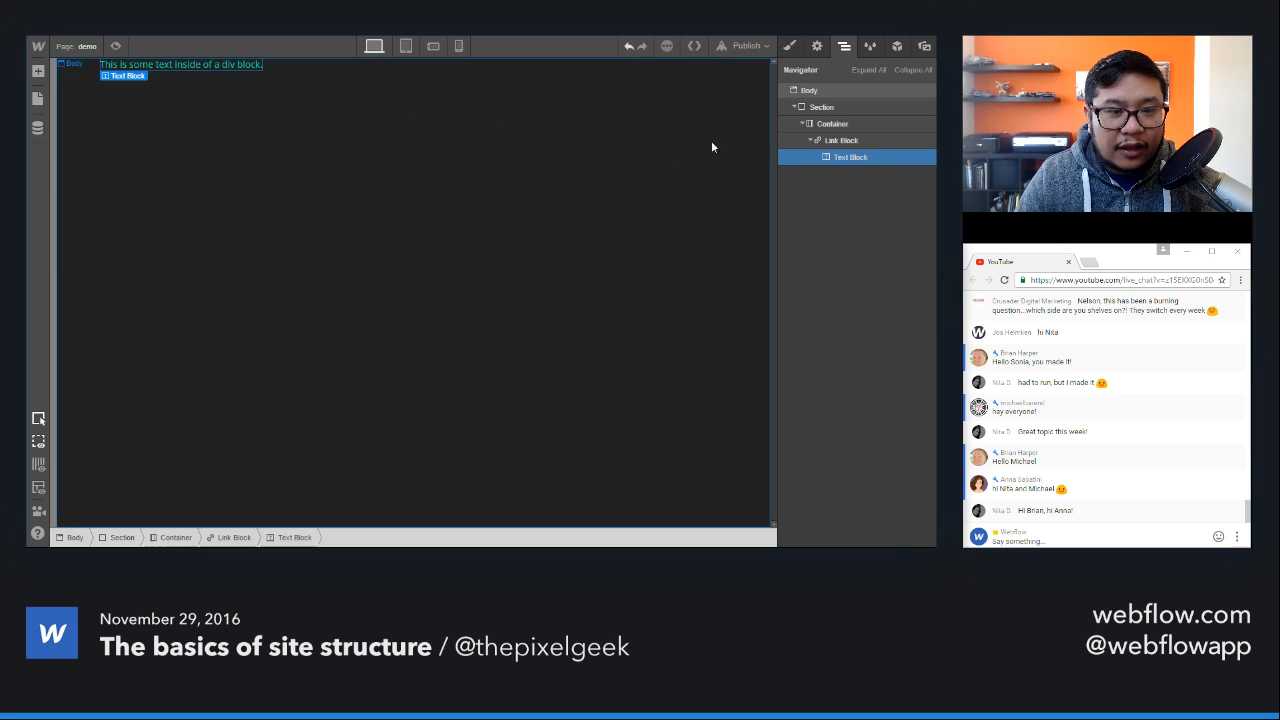
Step: Create a class named "link block" on the link block
{"action": "left_click", "coordinate": [840, 140]}
{"action": "left_click", "coordinate": [788, 46]}
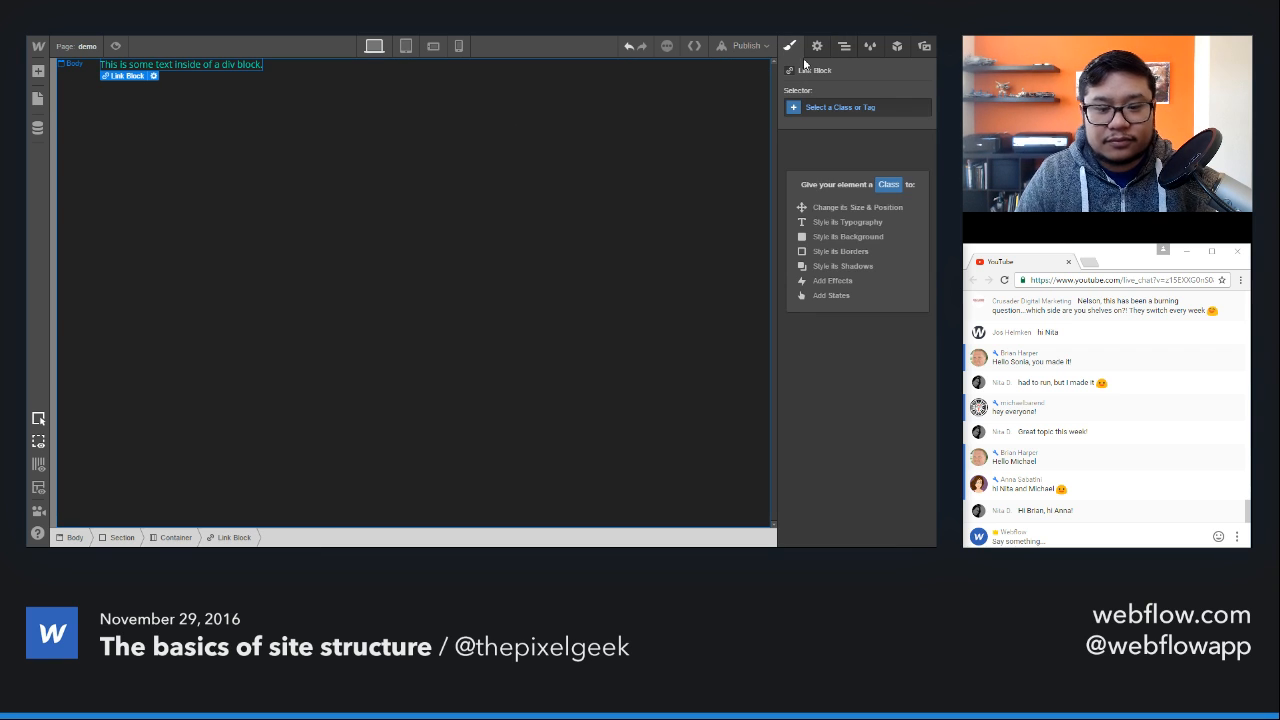
{"action": "left_click", "coordinate": [872, 108]}
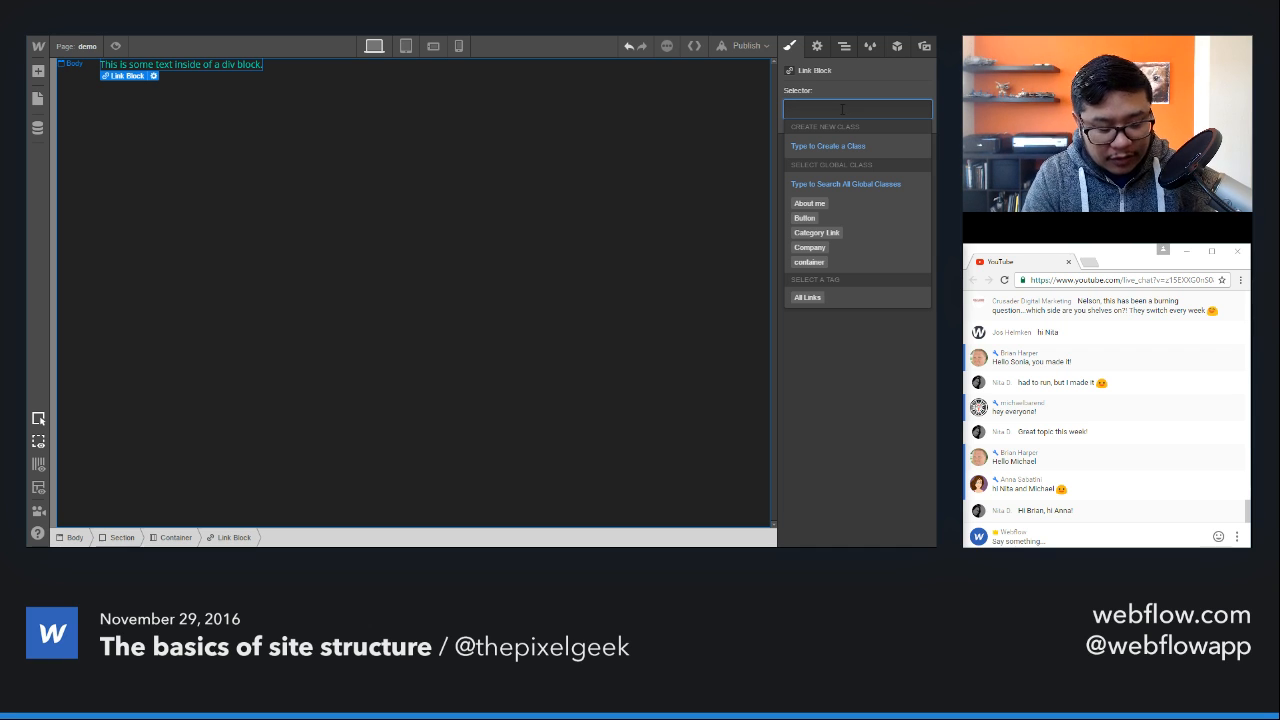
{"action": "type", "text": "text"}
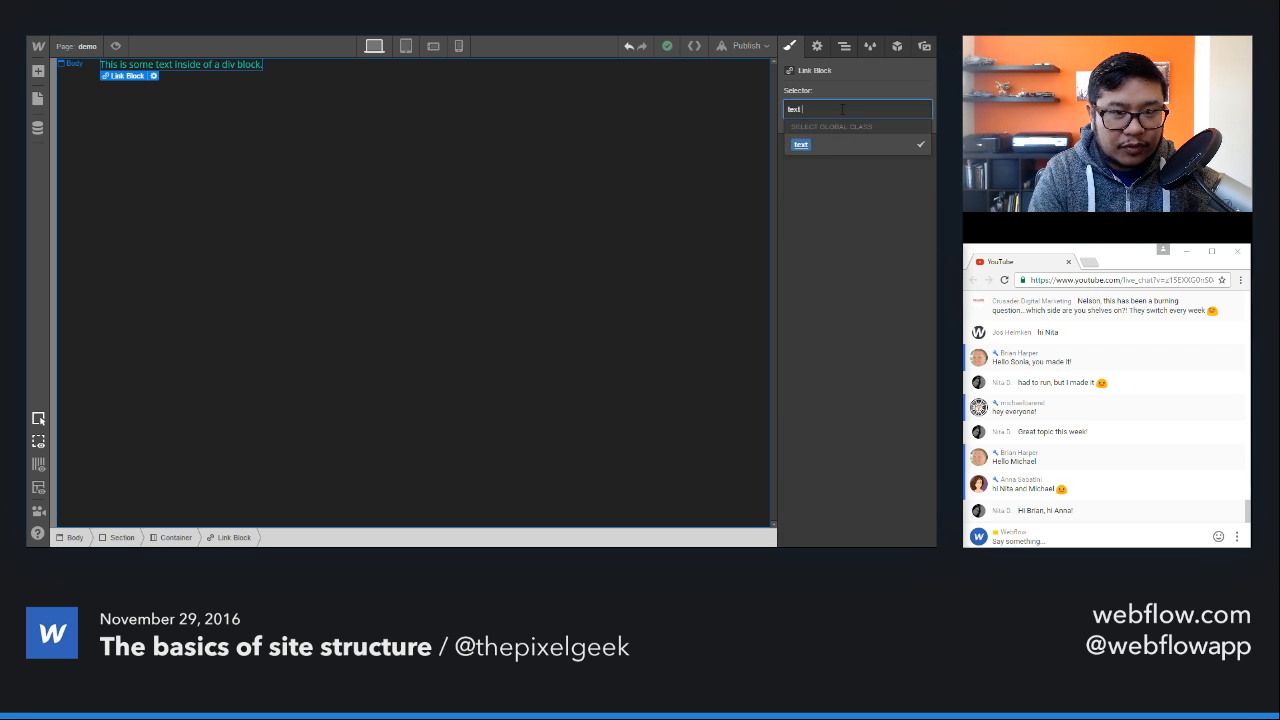
{"action": "key", "text": "BackSpace"}
{"action": "key", "text": "BackSpace"}
{"action": "key", "text": "BackSpace"}
{"action": "key", "text": "BackSpace"}
{"action": "type", "text": "link block"}
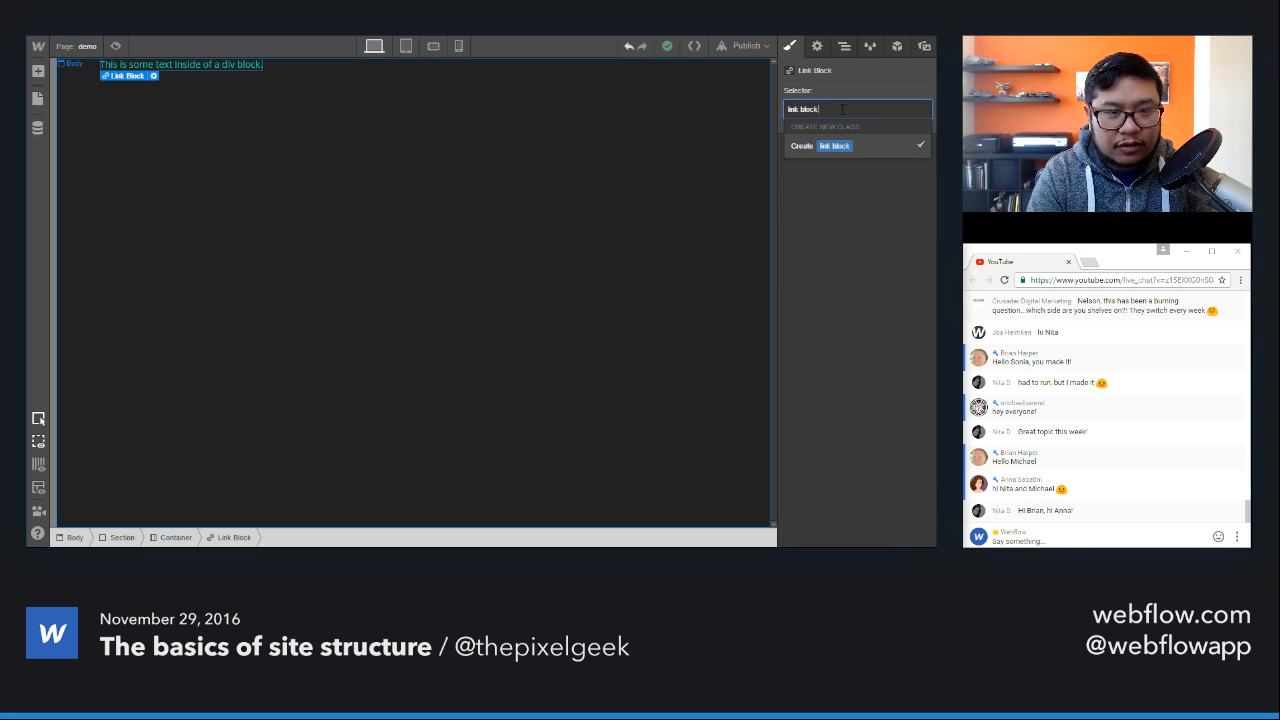
{"action": "key", "text": "Return"}
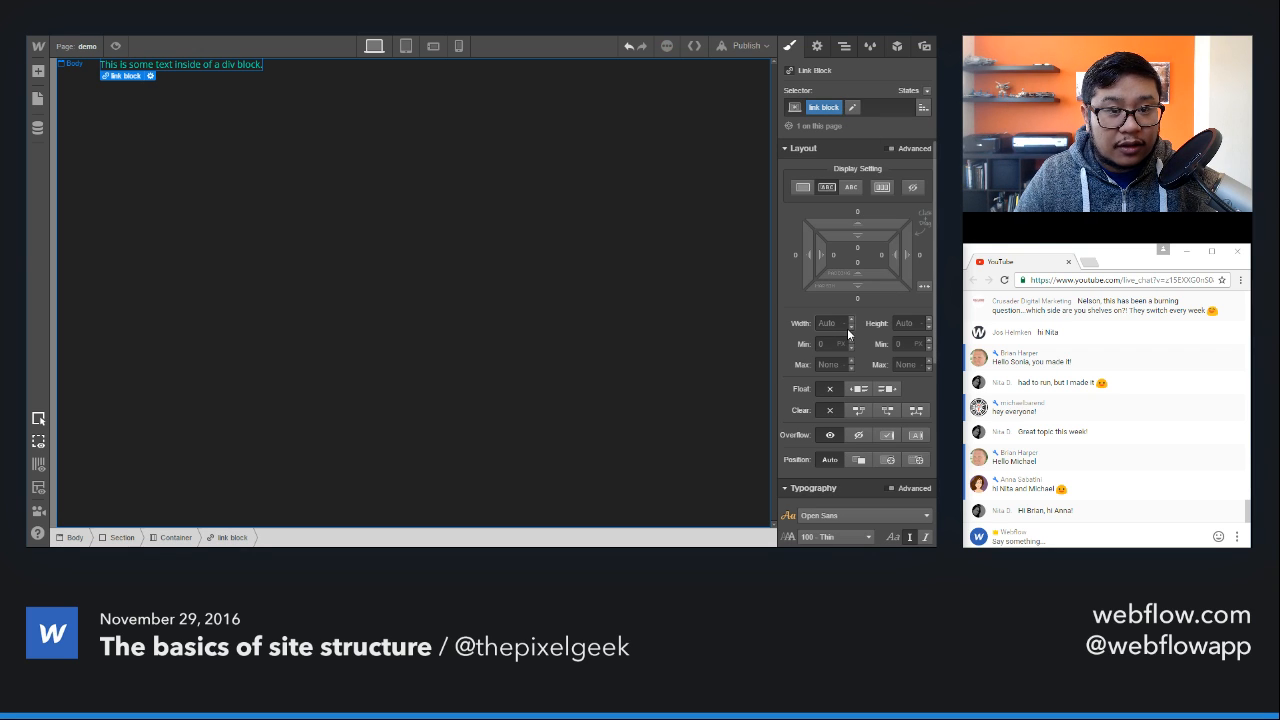
Step: Remove the "link block" class from the link block
{"action": "left_click", "coordinate": [857, 109]}
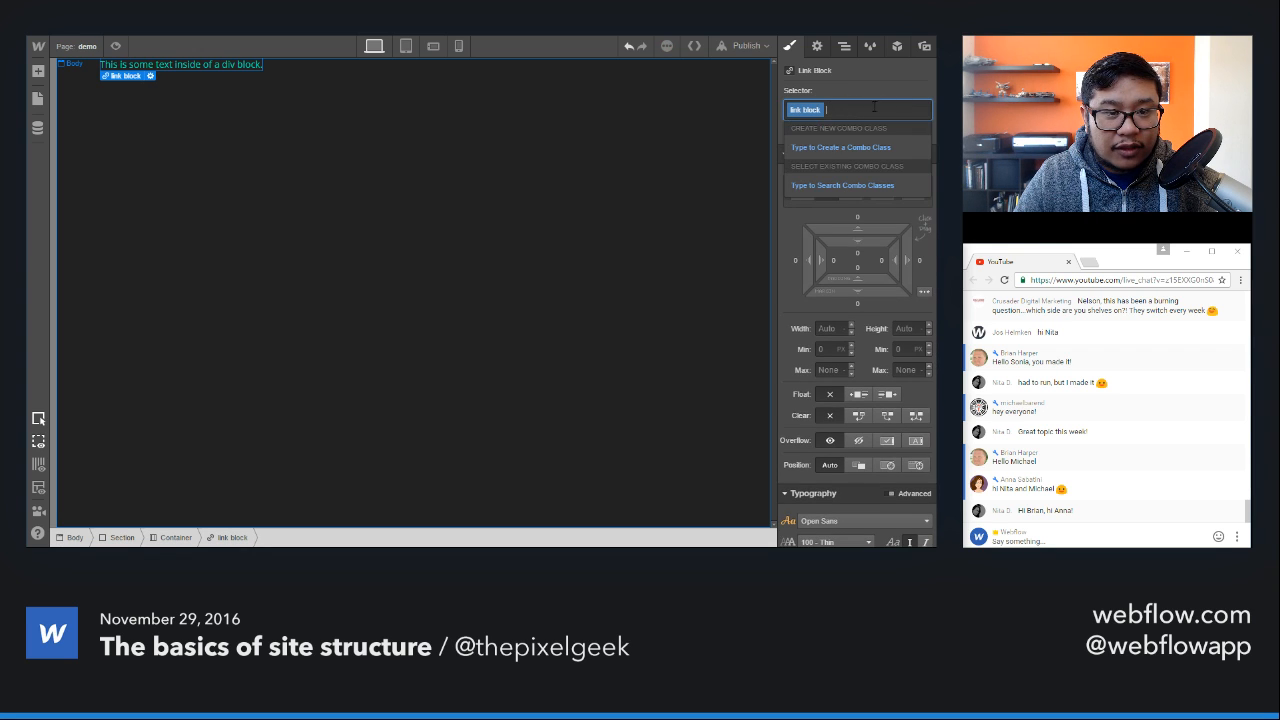
{"action": "left_click", "coordinate": [836, 111]}
{"action": "left_click", "coordinate": [817, 109]}
{"action": "left_click", "coordinate": [816, 110]}
{"action": "left_click", "coordinate": [803, 145]}
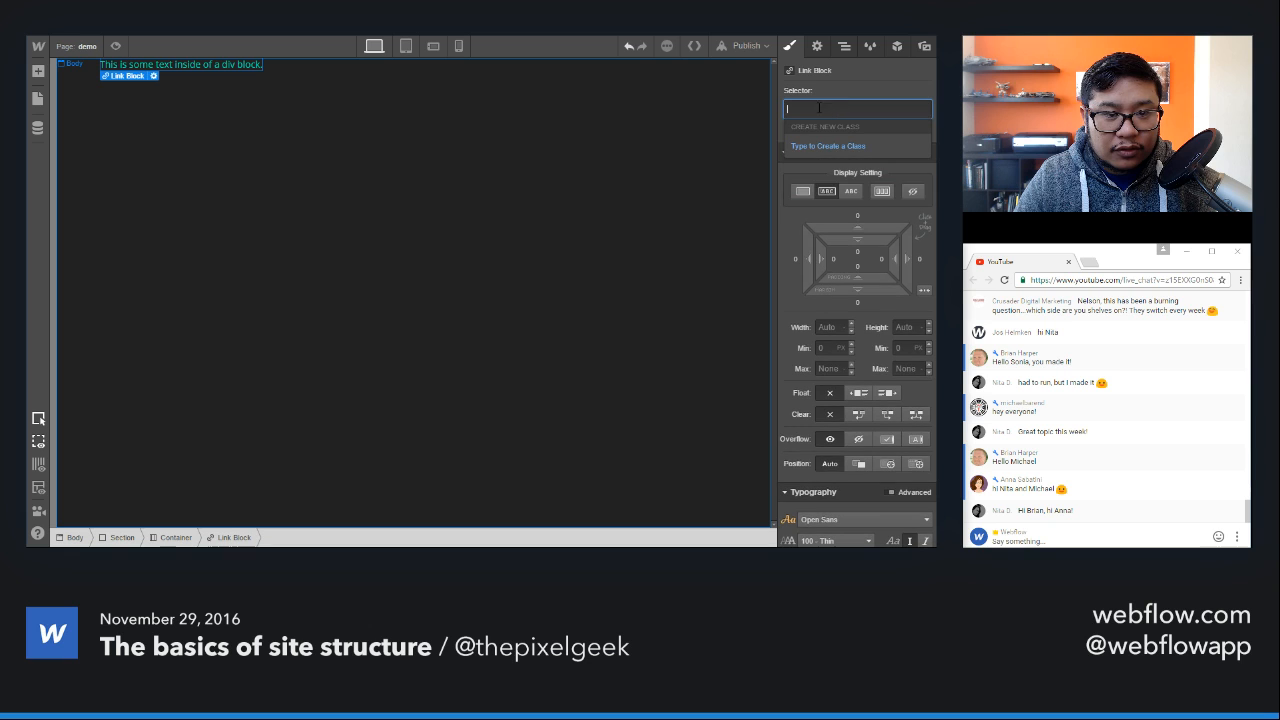
{"action": "left_click", "coordinate": [592, 160]}
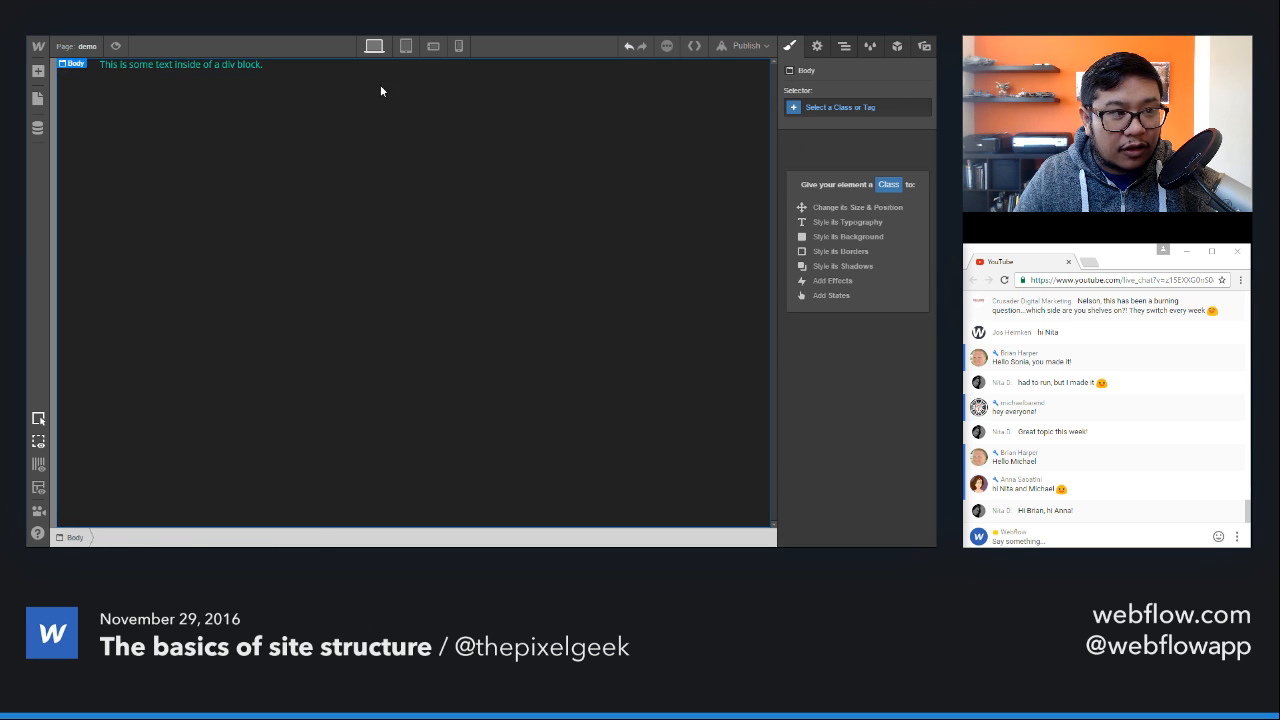
Step: Assign the All Links tag as the link block's selector and reset its font colour and text decoration styles
{"action": "left_click", "coordinate": [257, 66]}
{"action": "left_click", "coordinate": [258, 66]}
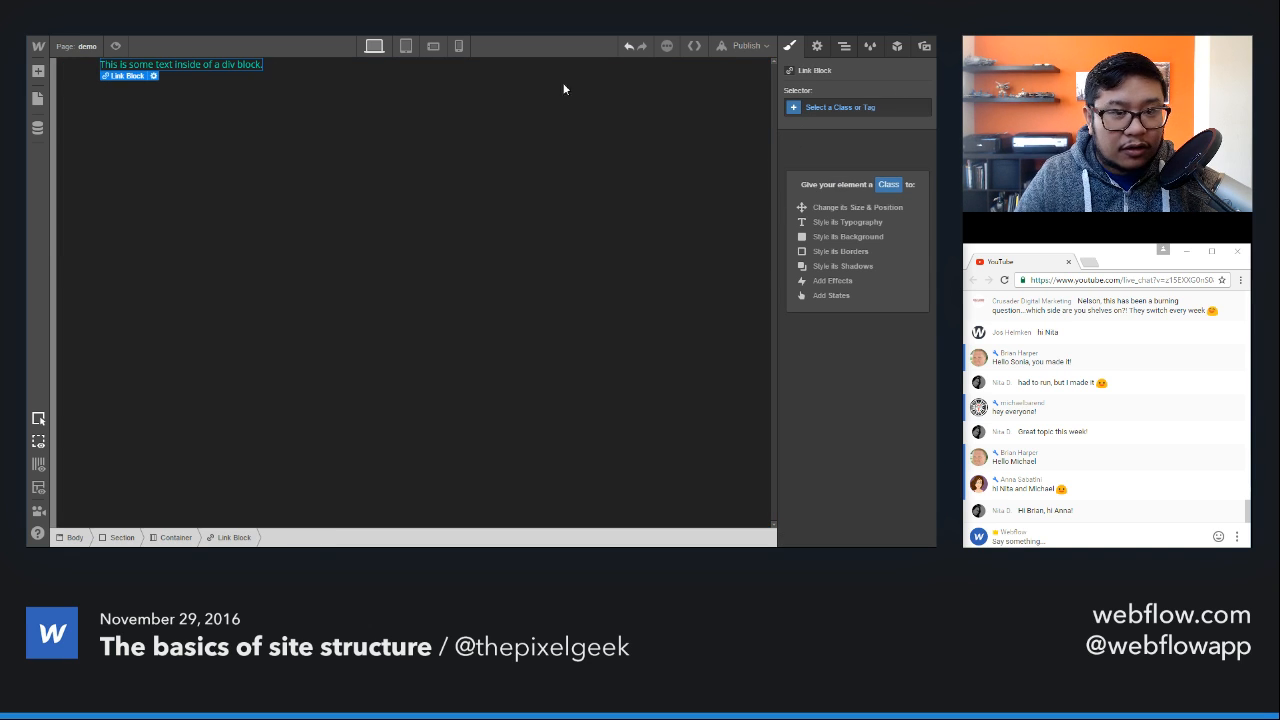
{"action": "left_click", "coordinate": [817, 108]}
{"action": "left_click", "coordinate": [807, 297]}
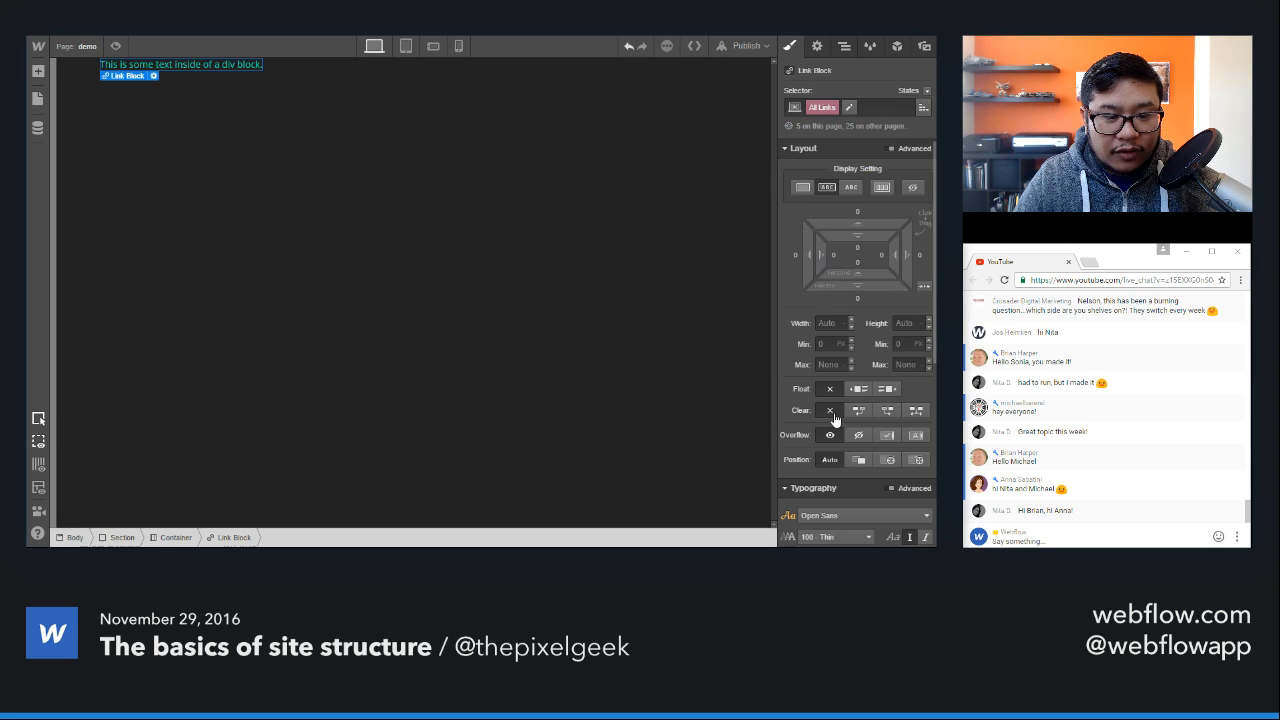
{"action": "scroll", "coordinate": [832, 430], "scroll_direction": "down", "scroll_amount": 3}
{"action": "scroll", "coordinate": [830, 444], "scroll_direction": "down", "scroll_amount": 1}
{"action": "left_click", "coordinate": [790, 359]}
{"action": "left_click", "coordinate": [850, 383]}
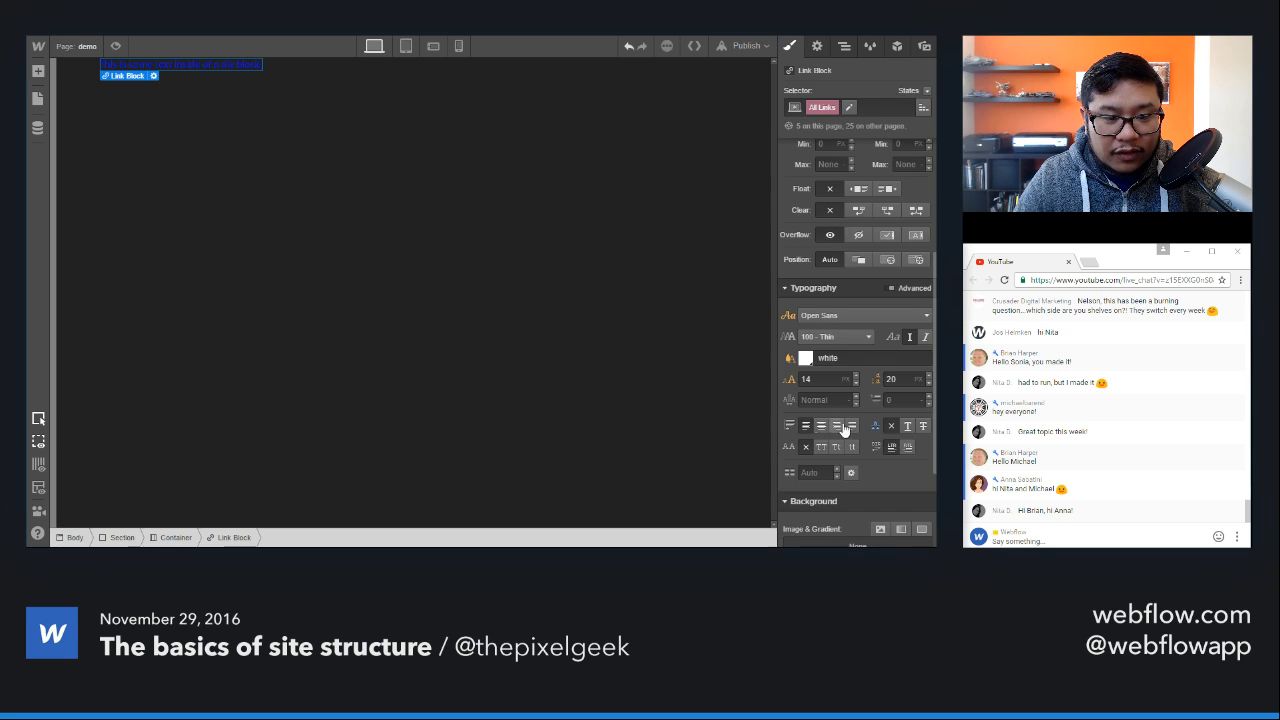
{"action": "left_click", "coordinate": [874, 427]}
{"action": "left_click", "coordinate": [883, 451]}
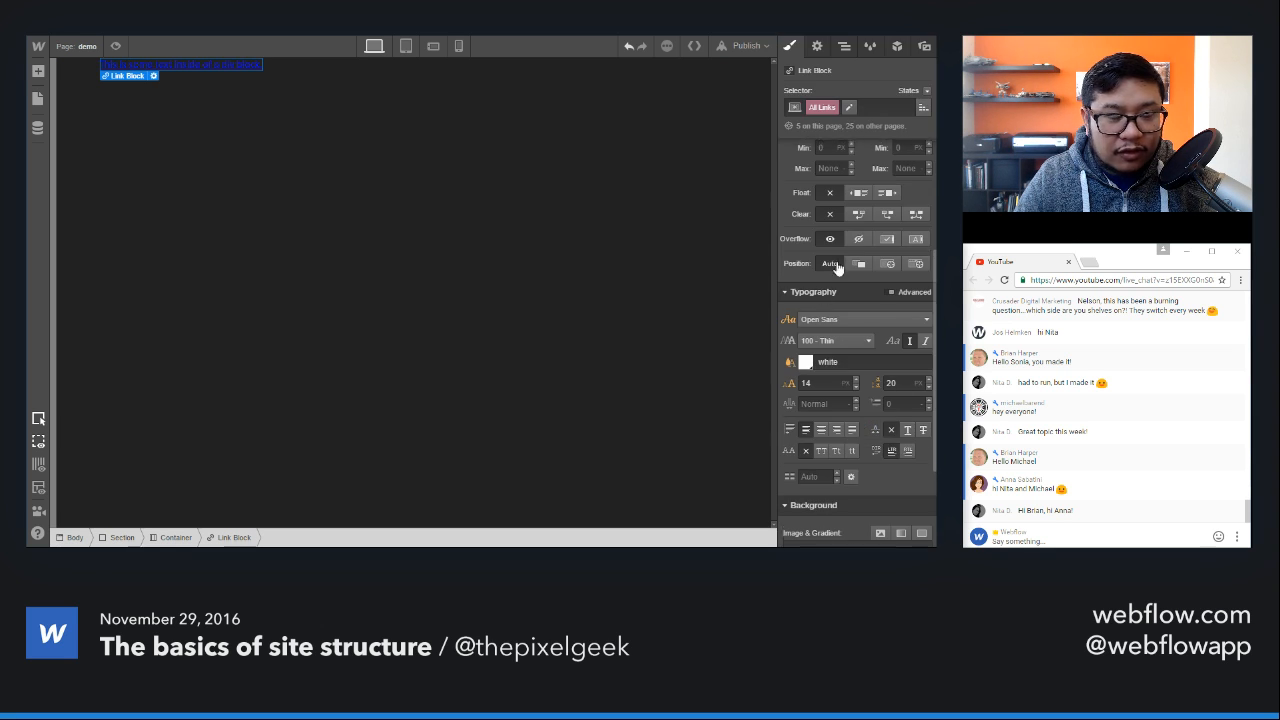
{"action": "scroll", "coordinate": [848, 242], "scroll_direction": "up", "scroll_amount": 3}
Step: Create a class named "link text" on the text block nested in the link block
{"action": "left_click", "coordinate": [210, 64]}
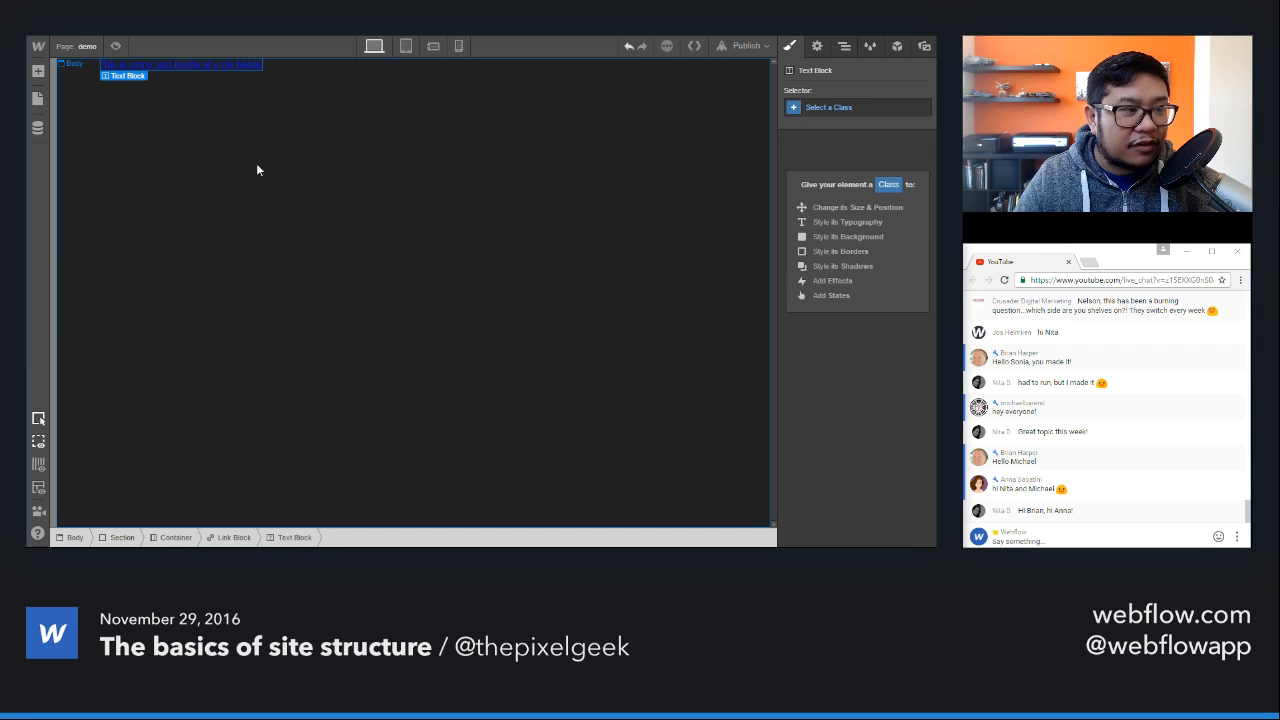
{"action": "key", "text": "Up"}
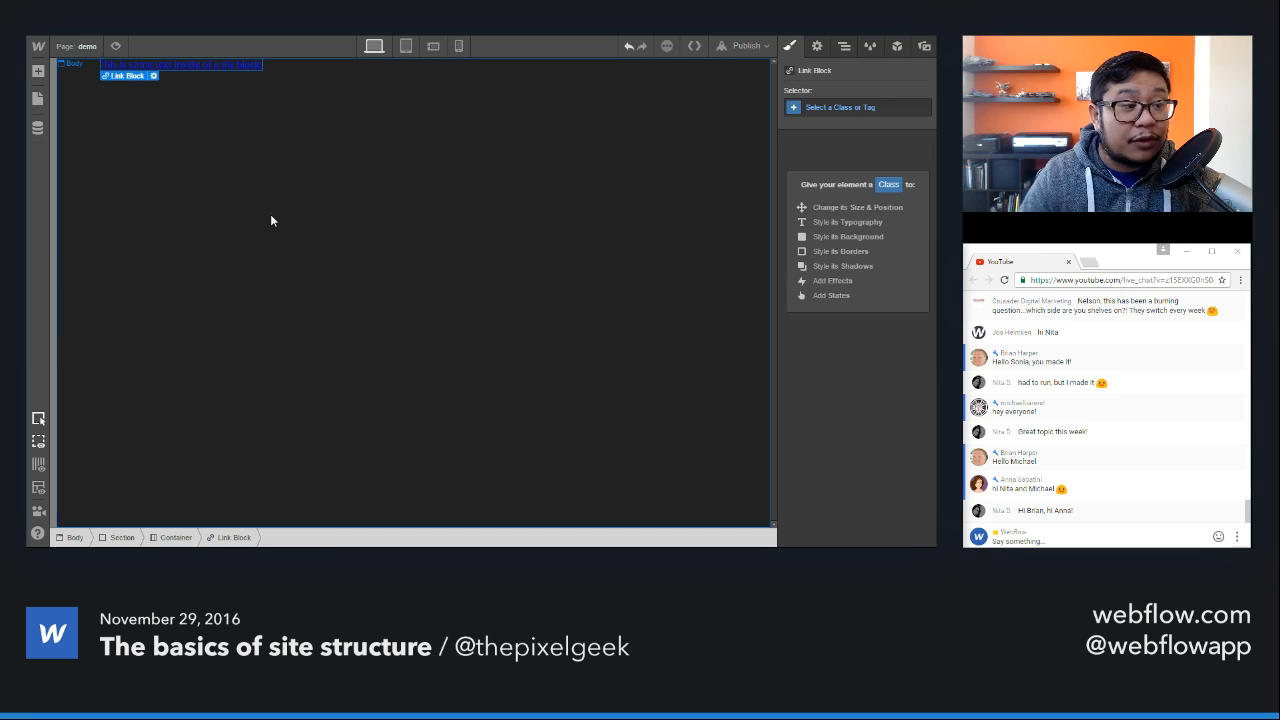
{"action": "left_click", "coordinate": [845, 47]}
{"action": "left_click", "coordinate": [810, 141]}
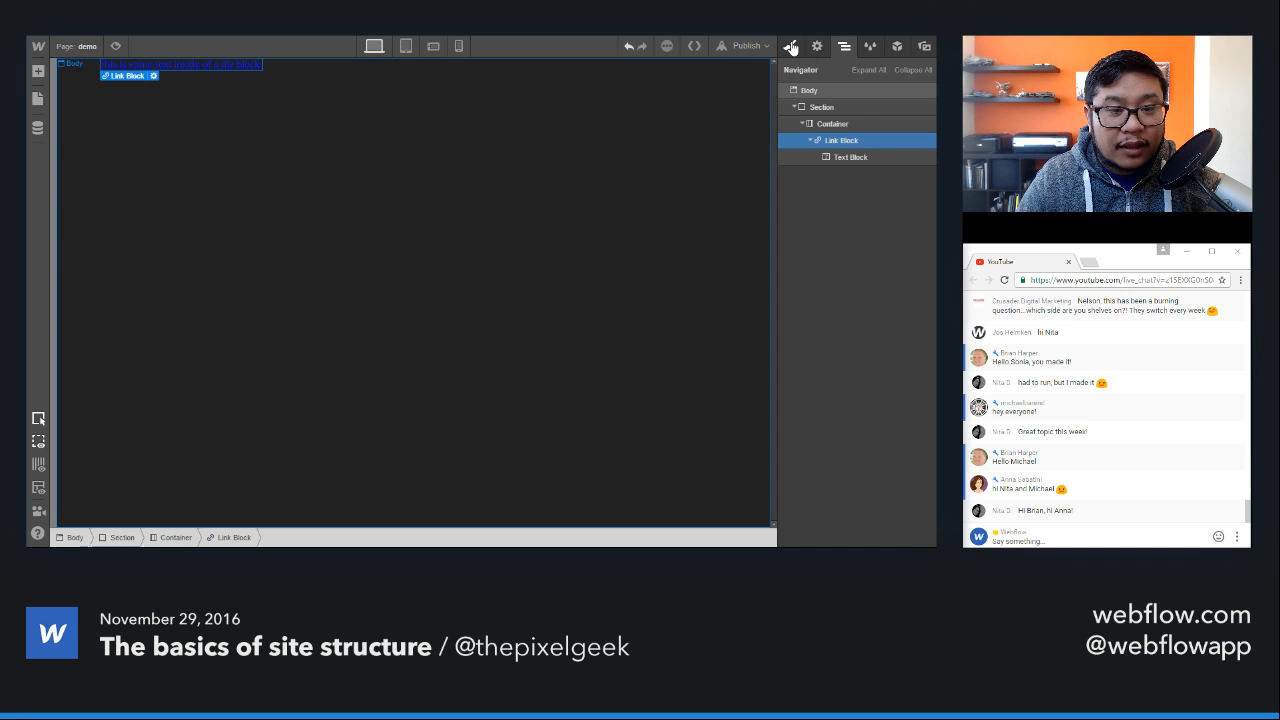
{"action": "left_click", "coordinate": [850, 158]}
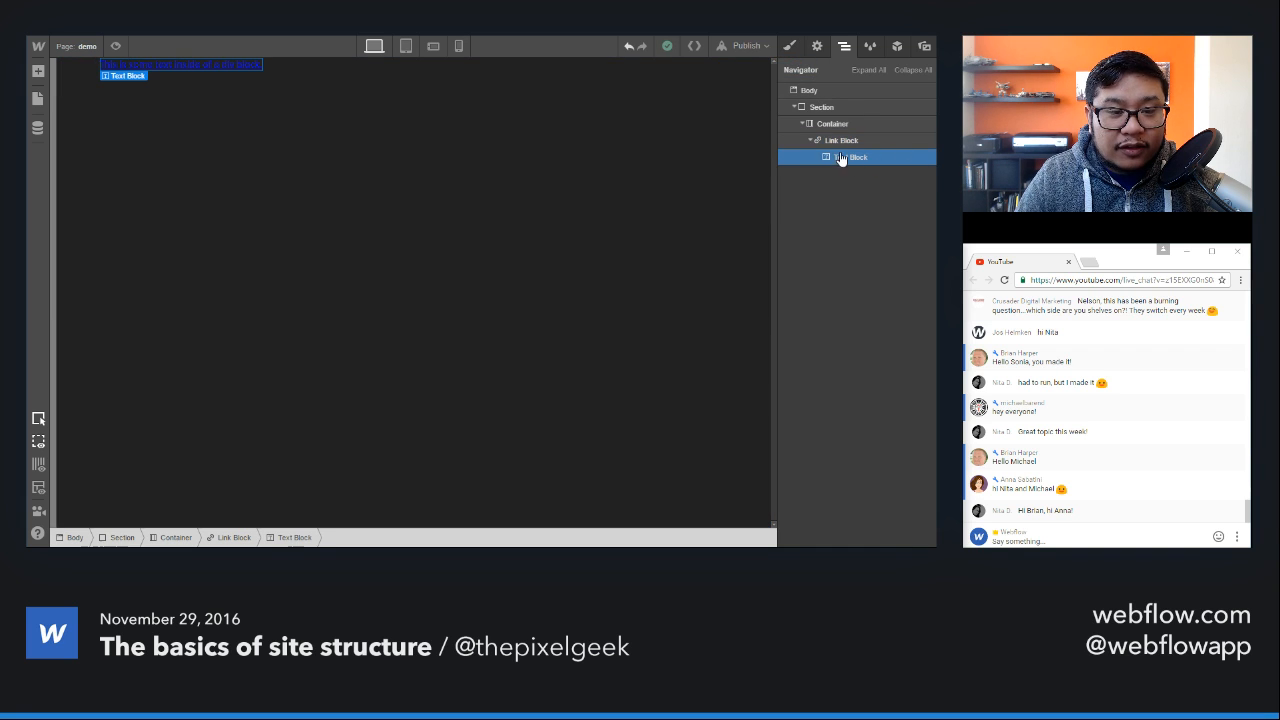
{"action": "left_click", "coordinate": [790, 46]}
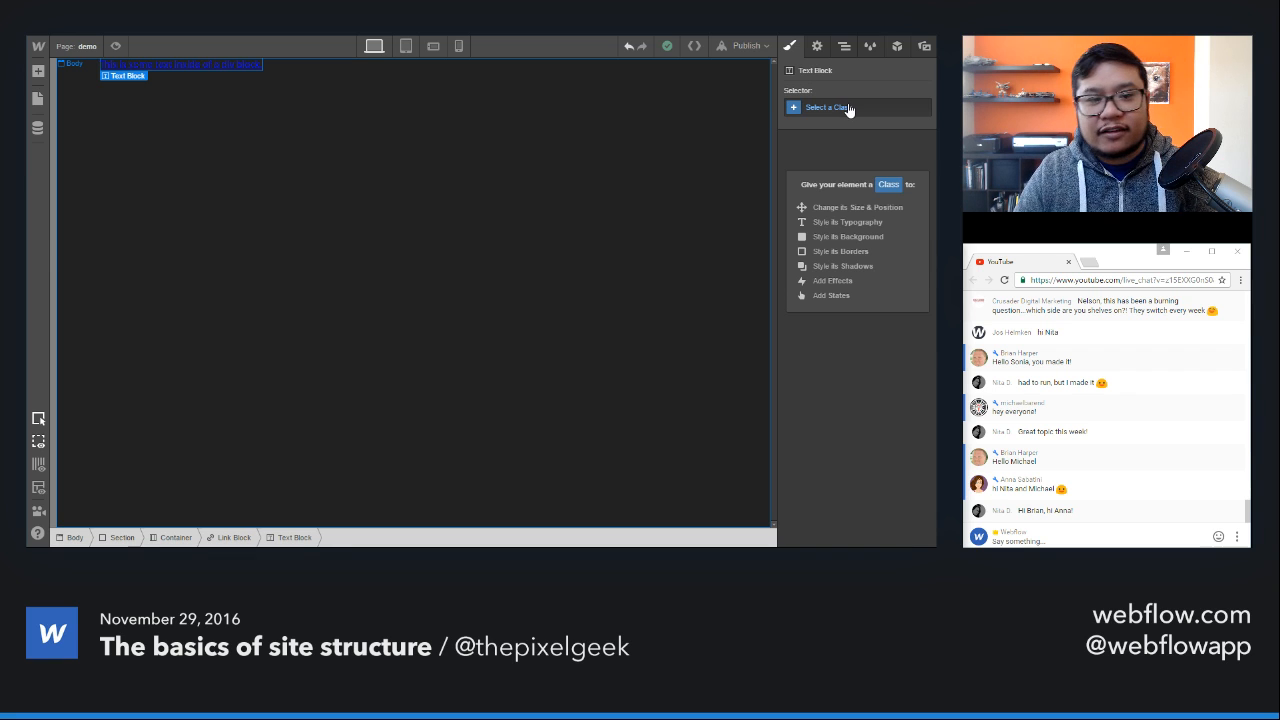
{"action": "left_click", "coordinate": [848, 108]}
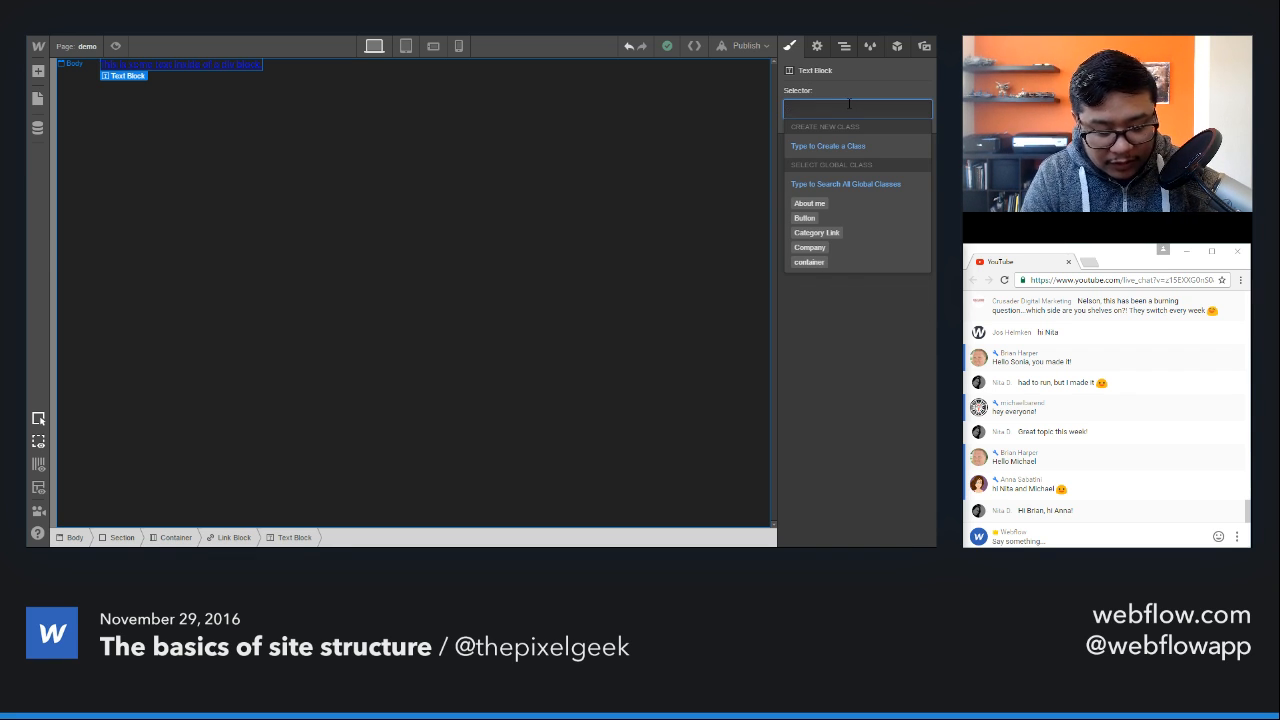
{"action": "type", "text": "link text"}
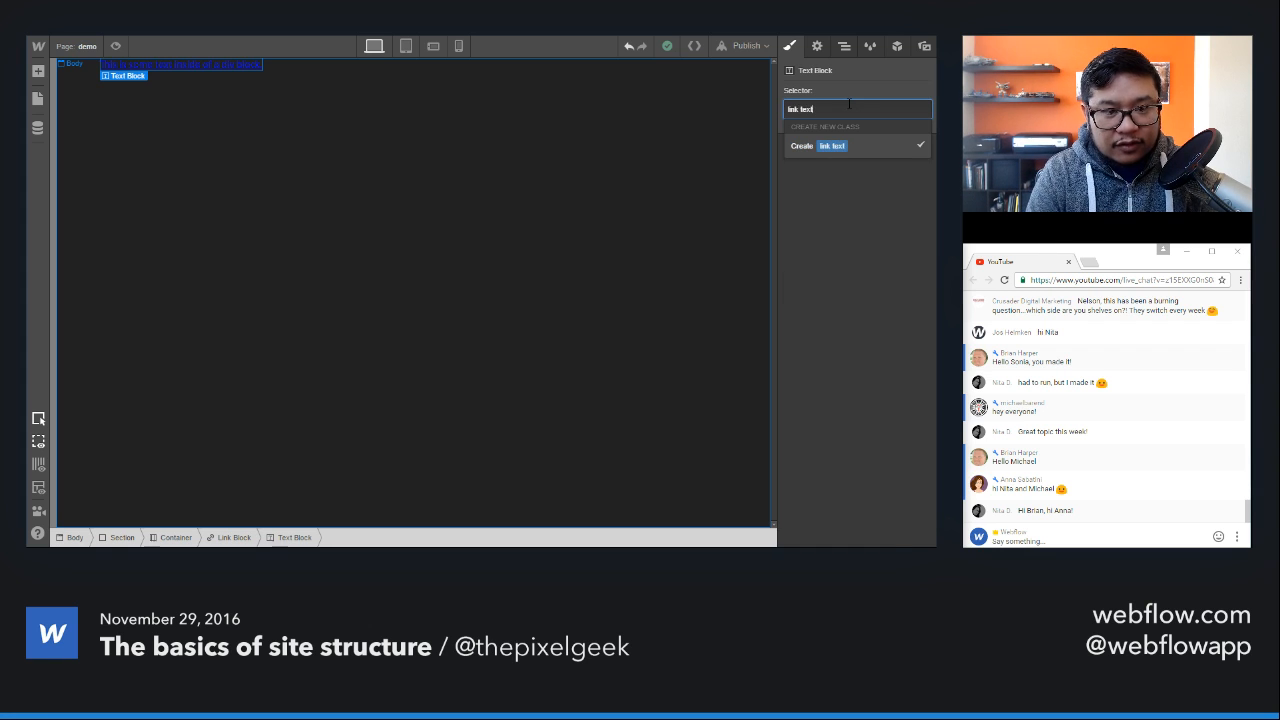
{"action": "key", "text": "Return"}
Step: Set the font colour of the "link text" class to the Dark Cyan swatch, #00ad92
{"action": "scroll", "coordinate": [880, 357], "scroll_direction": "down", "scroll_amount": 3}
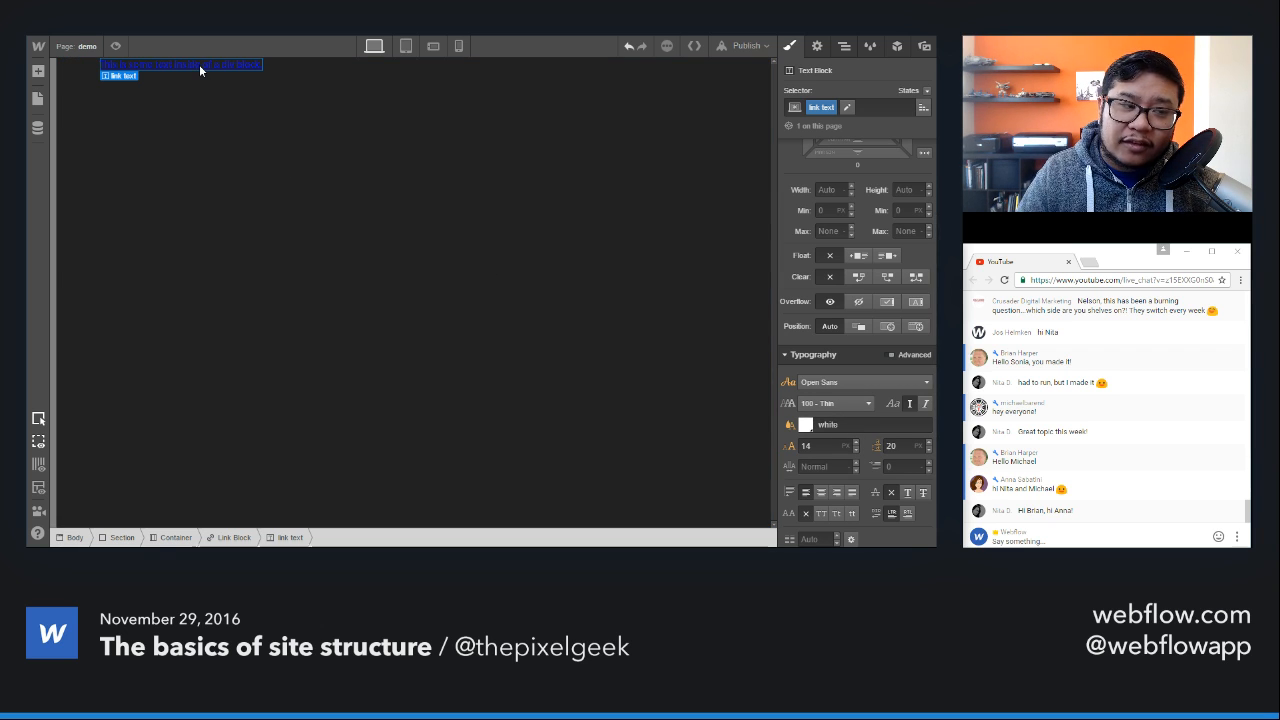
{"action": "left_click", "coordinate": [805, 425]}
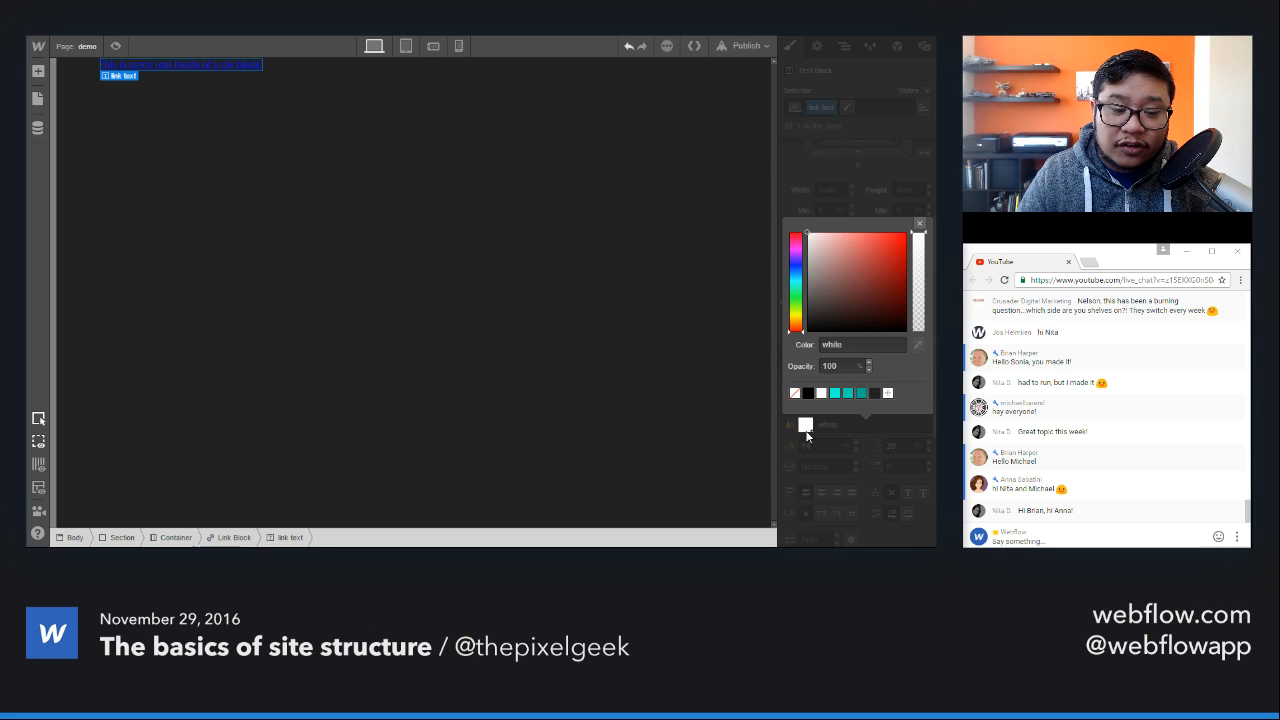
{"action": "left_click", "coordinate": [861, 392]}
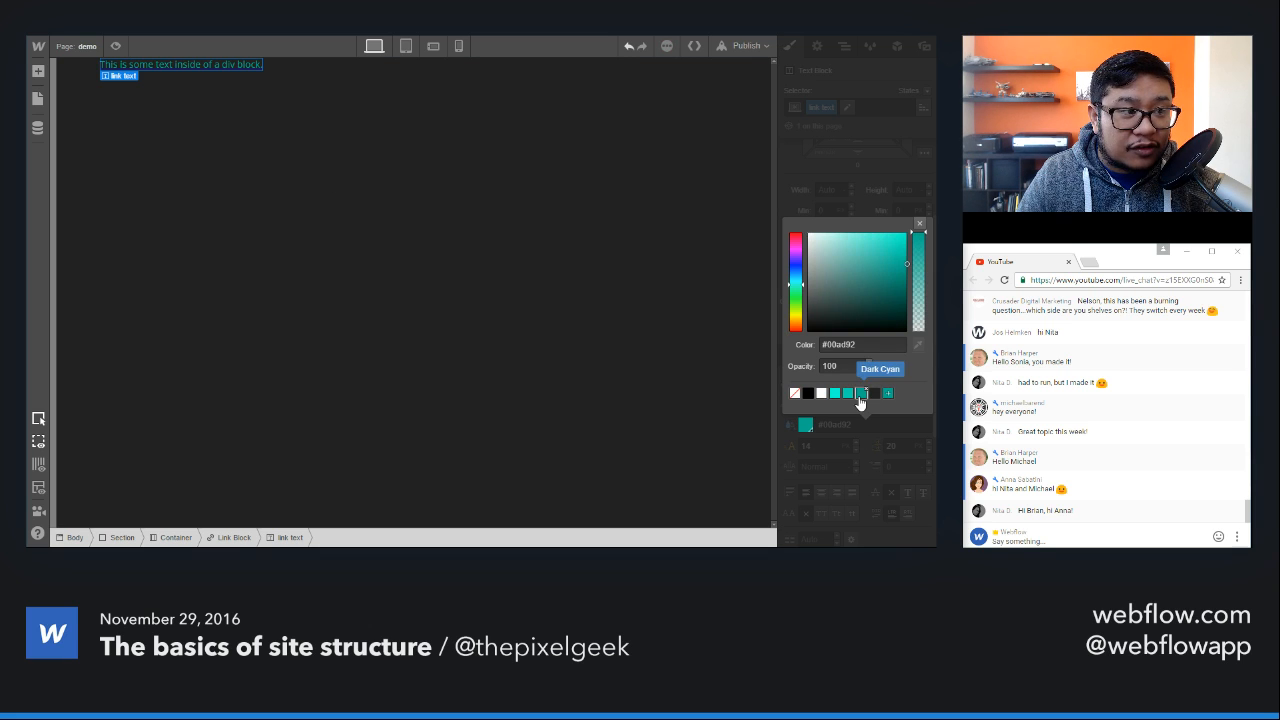
{"action": "left_click", "coordinate": [919, 223]}
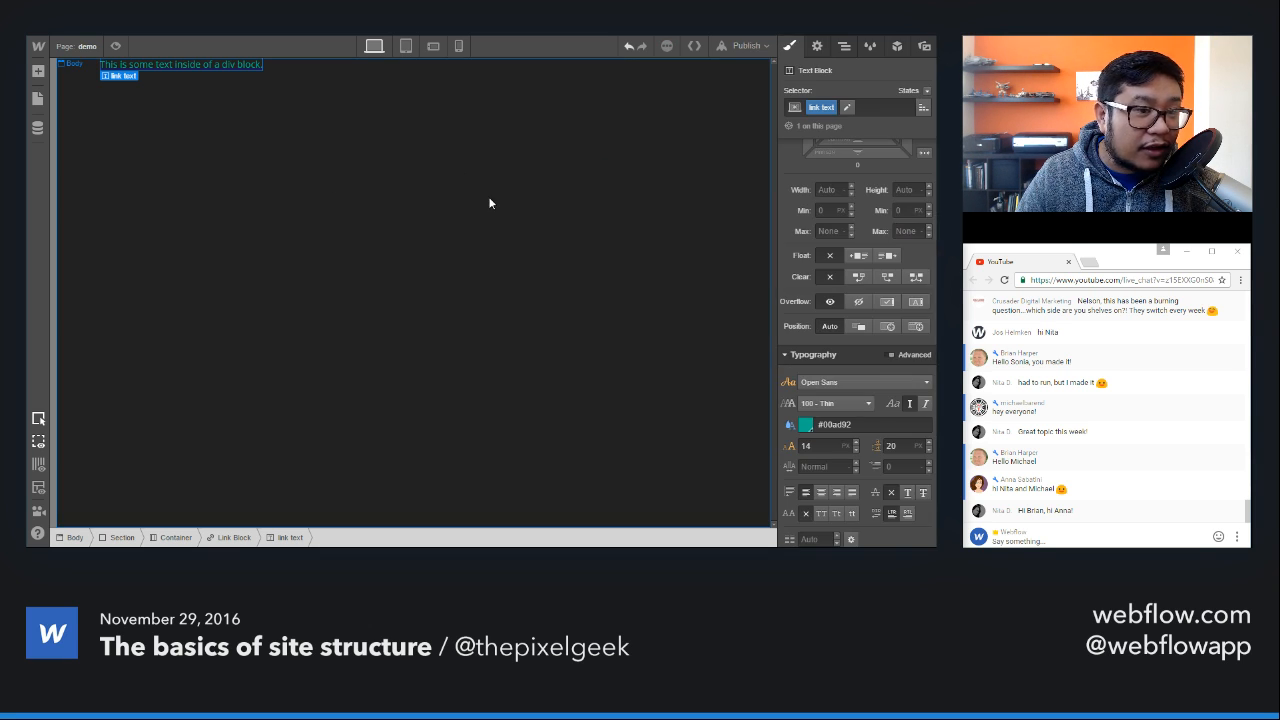
Step: Select the Body (All Pages) tag for the page body and remove its background colour style
{"action": "left_click", "coordinate": [683, 129]}
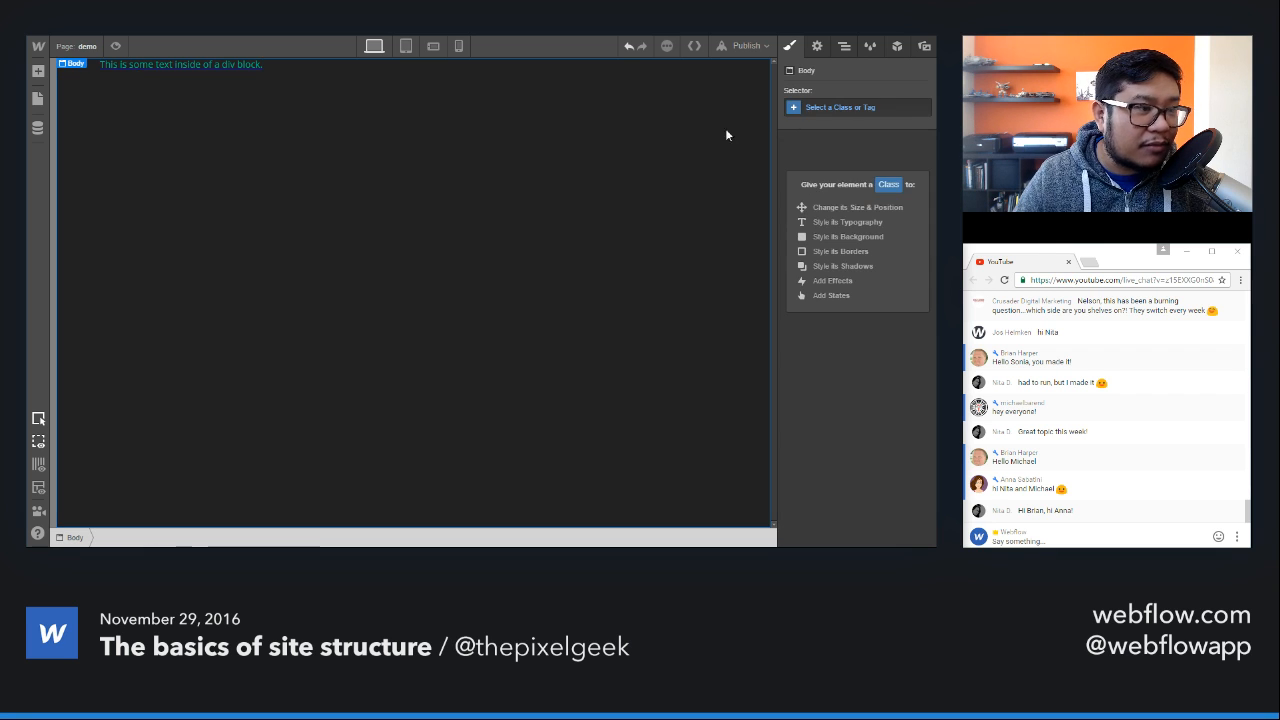
{"action": "left_click", "coordinate": [830, 108]}
{"action": "left_click", "coordinate": [826, 299]}
{"action": "scroll", "coordinate": [850, 420], "scroll_direction": "down", "scroll_amount": 6}
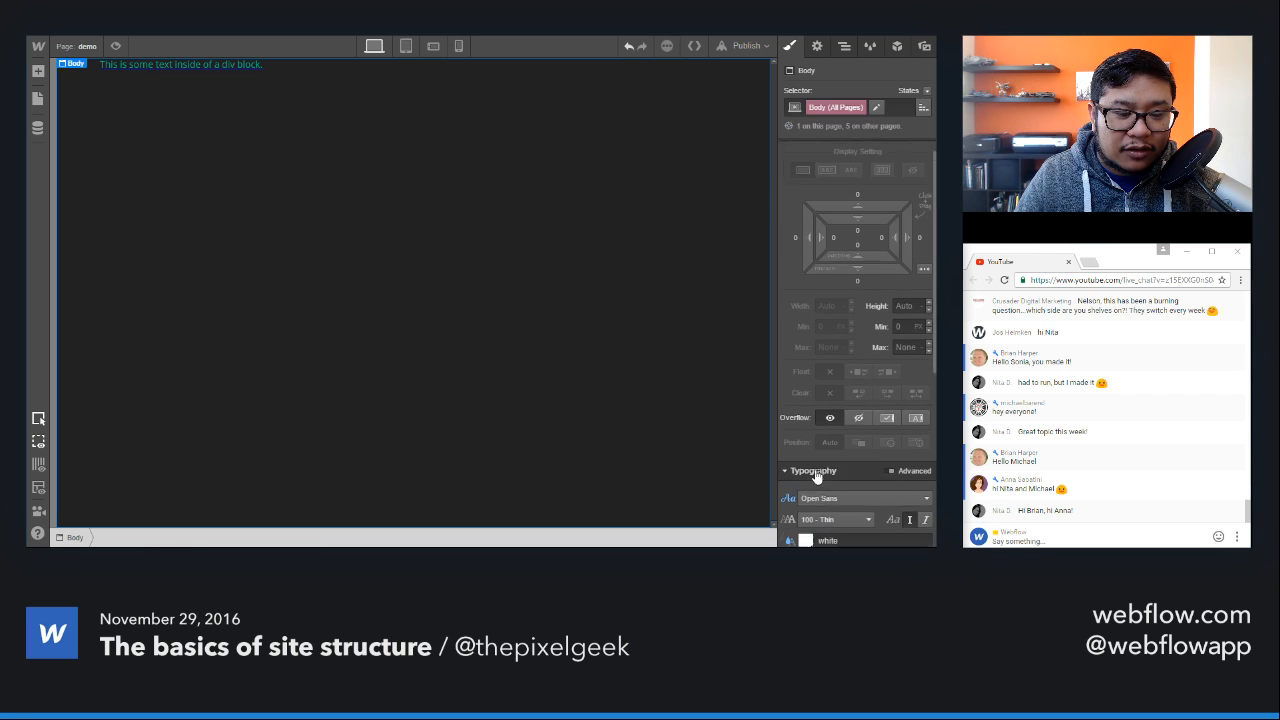
{"action": "left_click", "coordinate": [789, 455]}
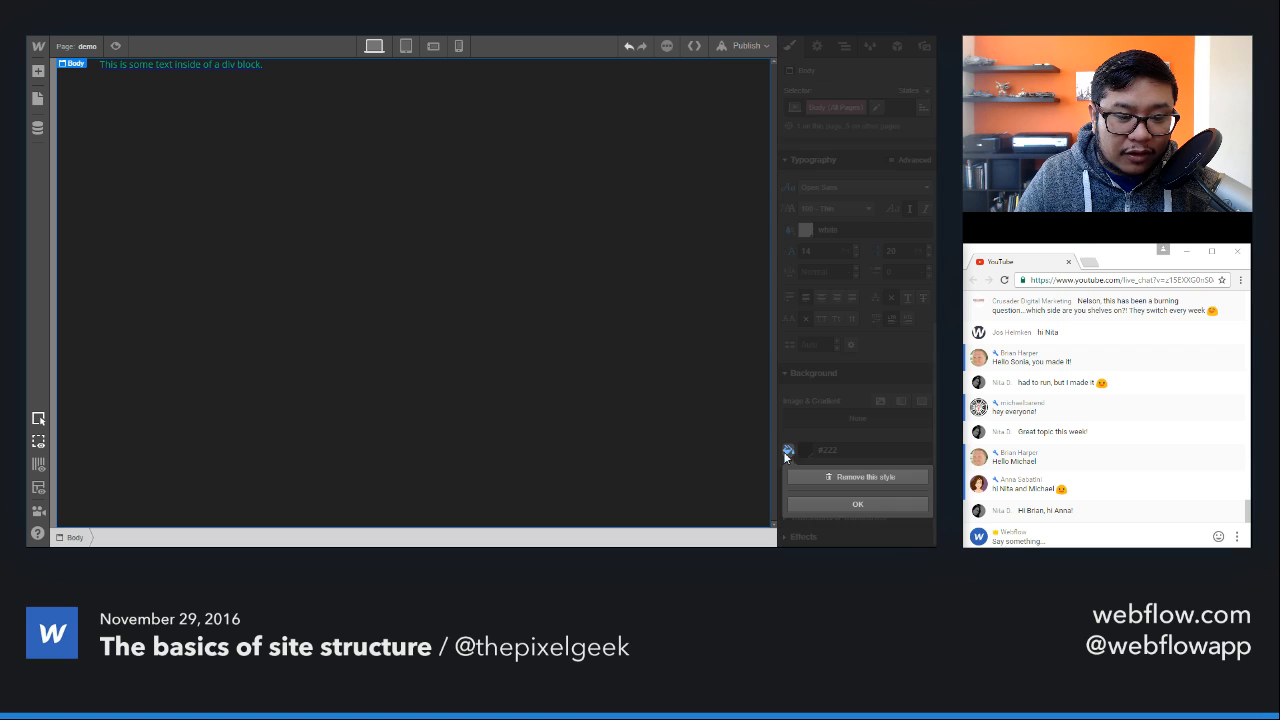
{"action": "left_click", "coordinate": [842, 481]}
Step: Set the font size of the "link text" class to 34 px and its line height to 50 px
{"action": "left_click", "coordinate": [230, 65]}
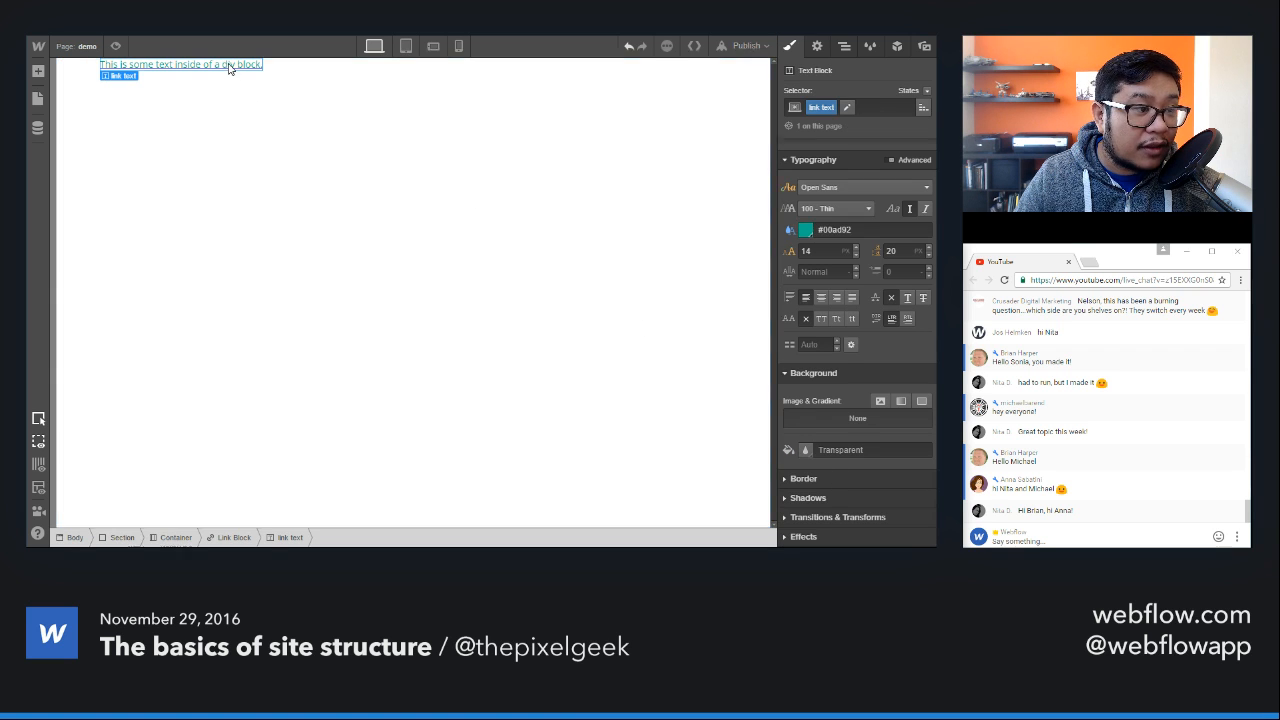
{"action": "left_click", "coordinate": [806, 250]}
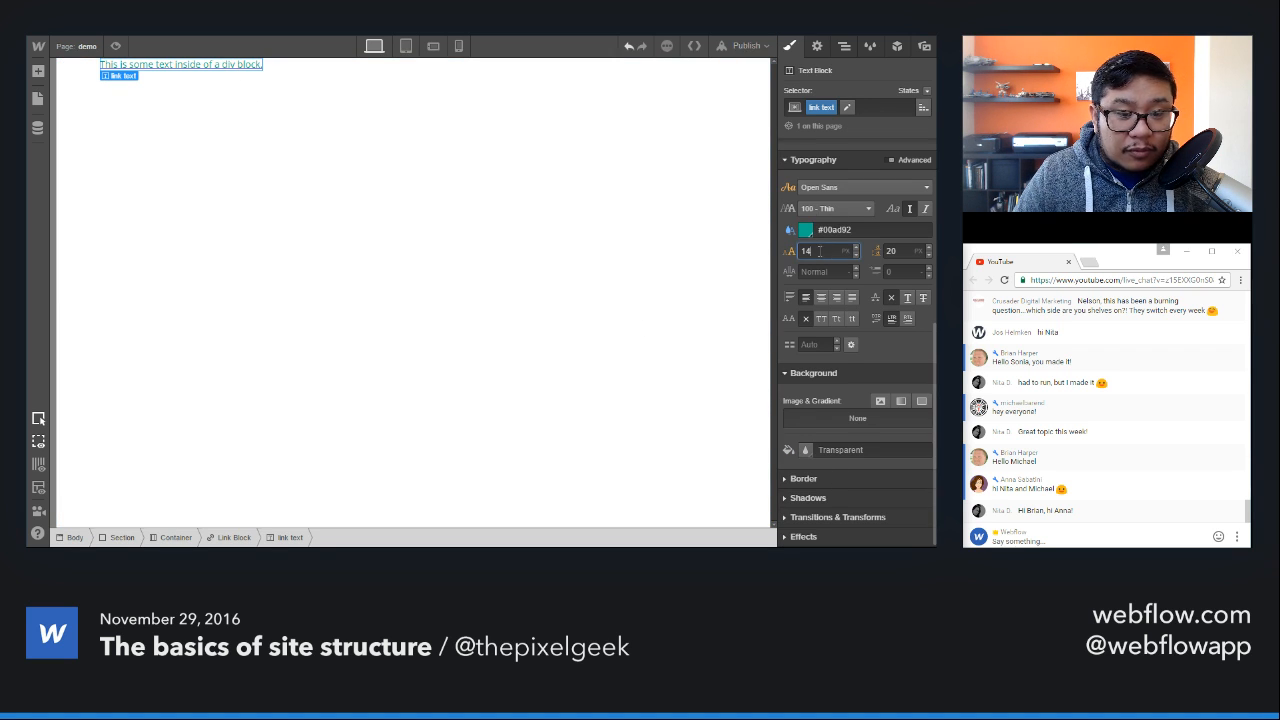
{"action": "type", "text": "24"}
{"action": "key", "text": "shift+Up"}
{"action": "key", "text": "shift+Up"}
{"action": "key", "text": "Tab"}
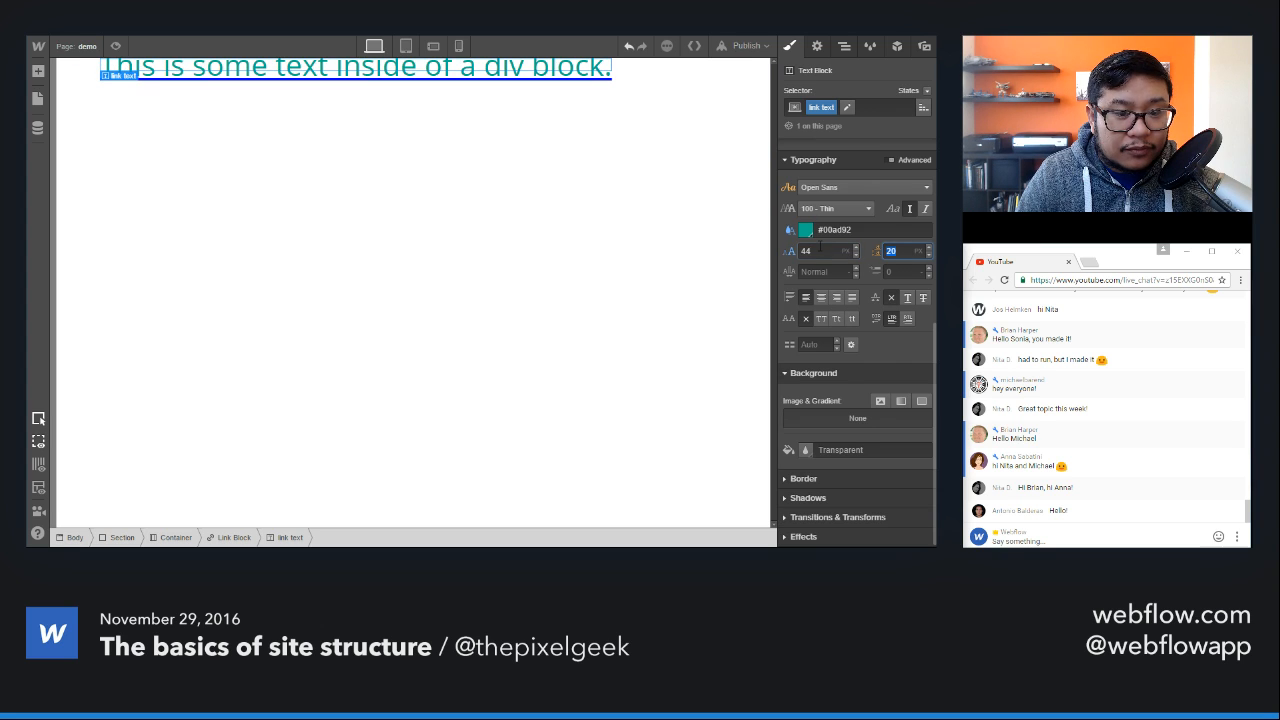
{"action": "key", "text": "shift+Tab"}
{"action": "key", "text": "shift+Down"}
{"action": "key", "text": "Tab"}
{"action": "type", "text": "40"}
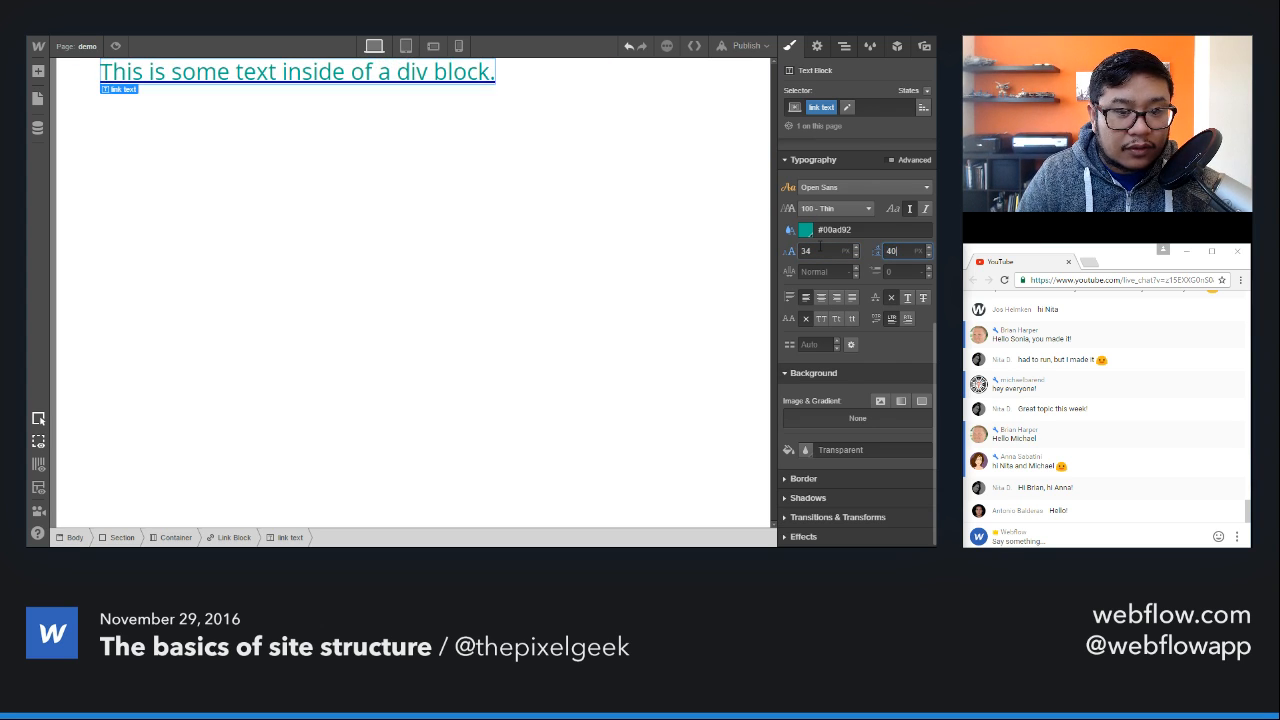
{"action": "key", "text": "shift+Up"}
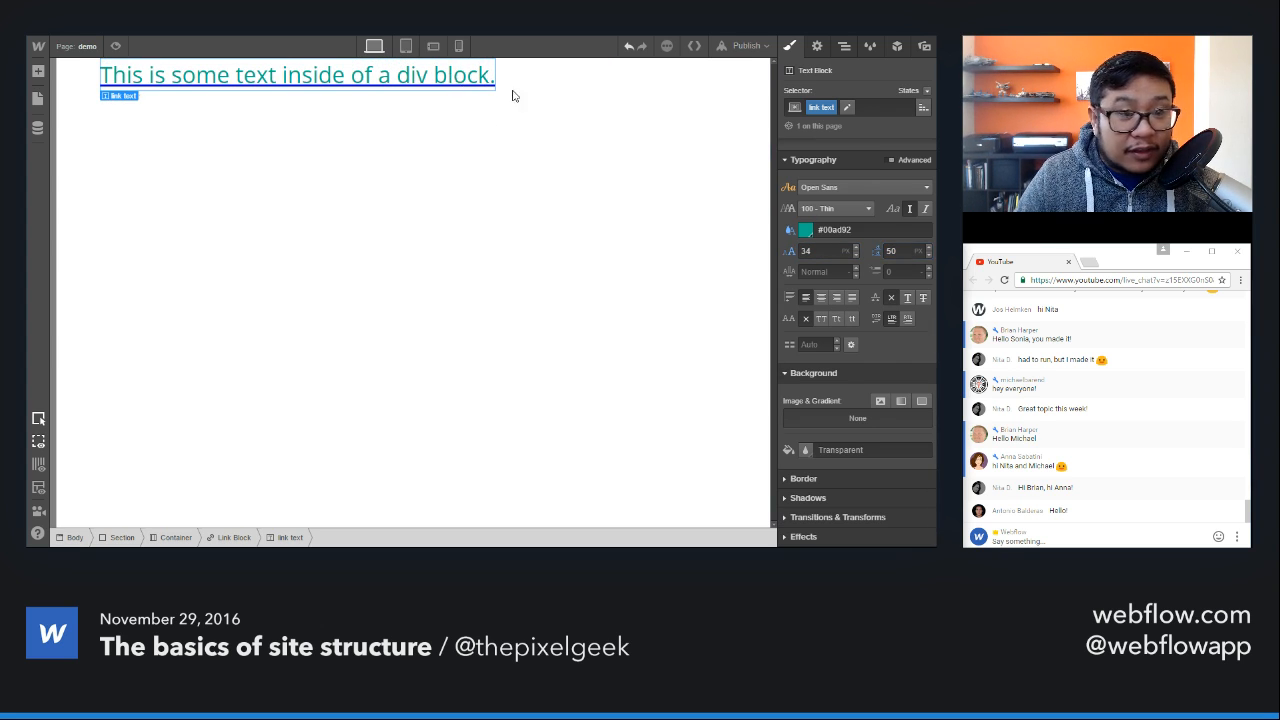
Step: Examine the "link text" font colour and how the text block is nested inside the link block
{"action": "left_click", "coordinate": [806, 231]}
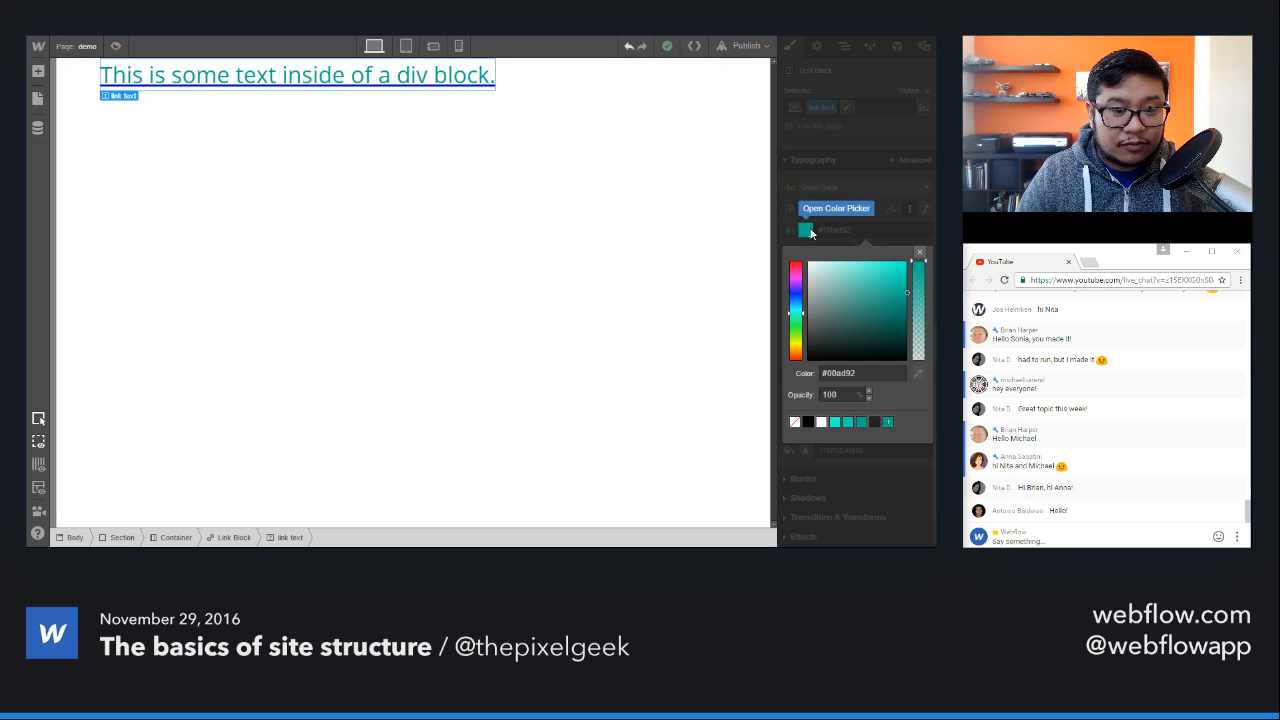
{"action": "left_click", "coordinate": [884, 228]}
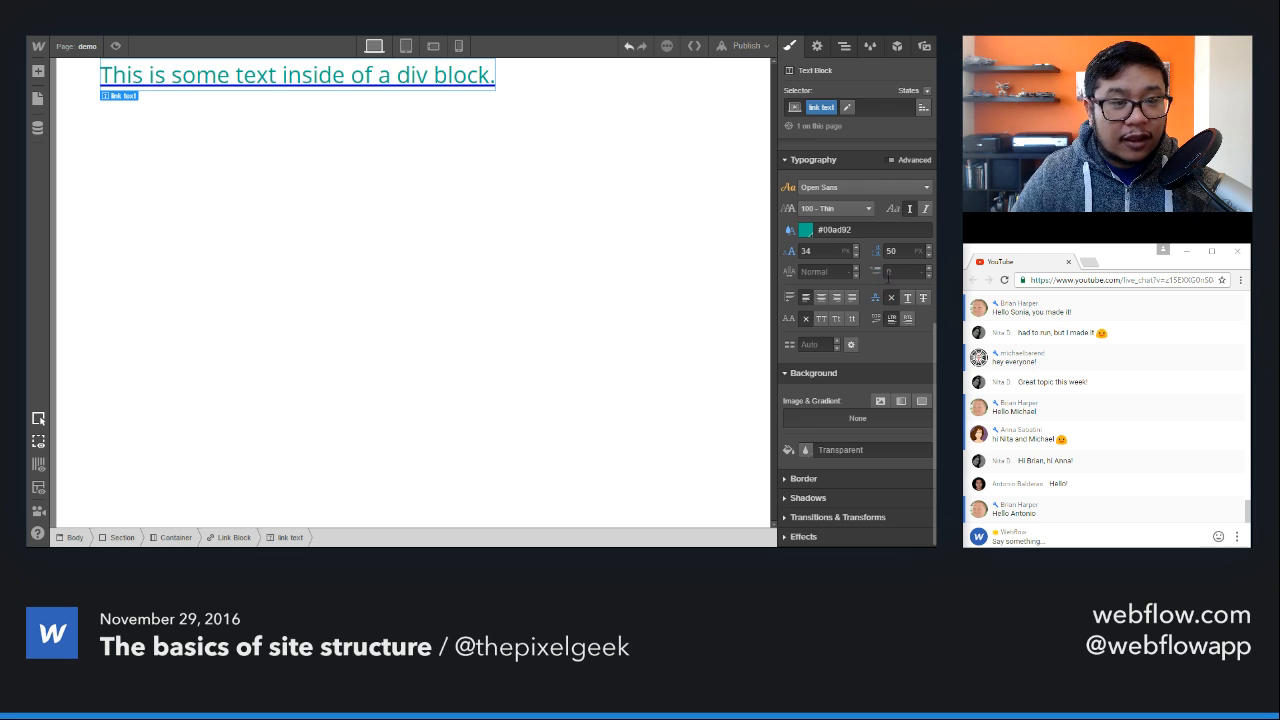
{"action": "left_click", "coordinate": [845, 50]}
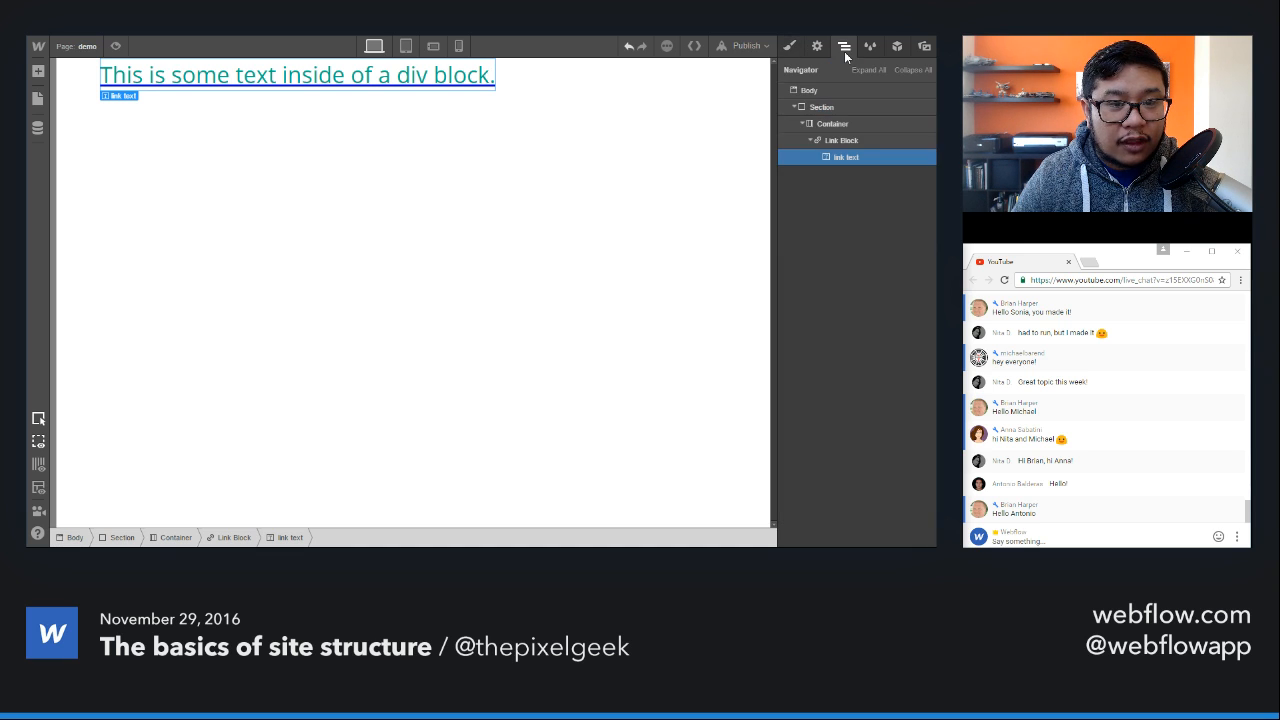
{"action": "left_click", "coordinate": [873, 146]}
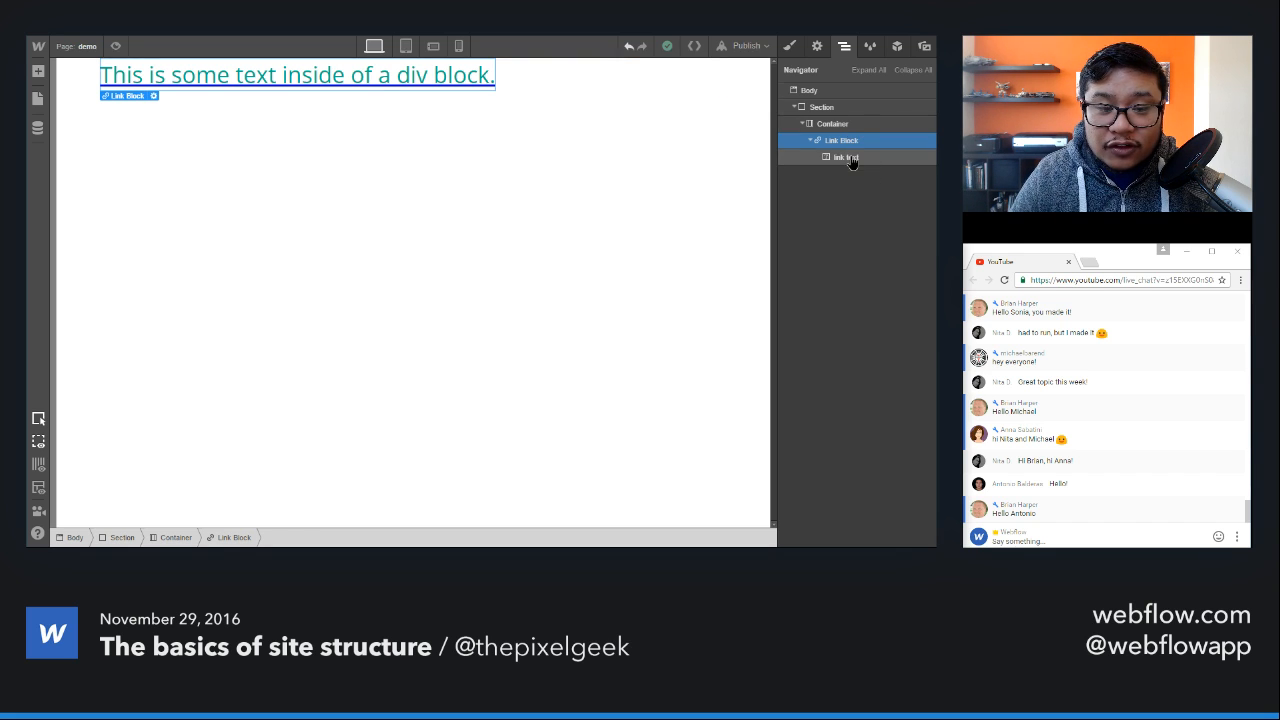
{"action": "left_click", "coordinate": [849, 159]}
{"action": "left_click", "coordinate": [858, 142]}
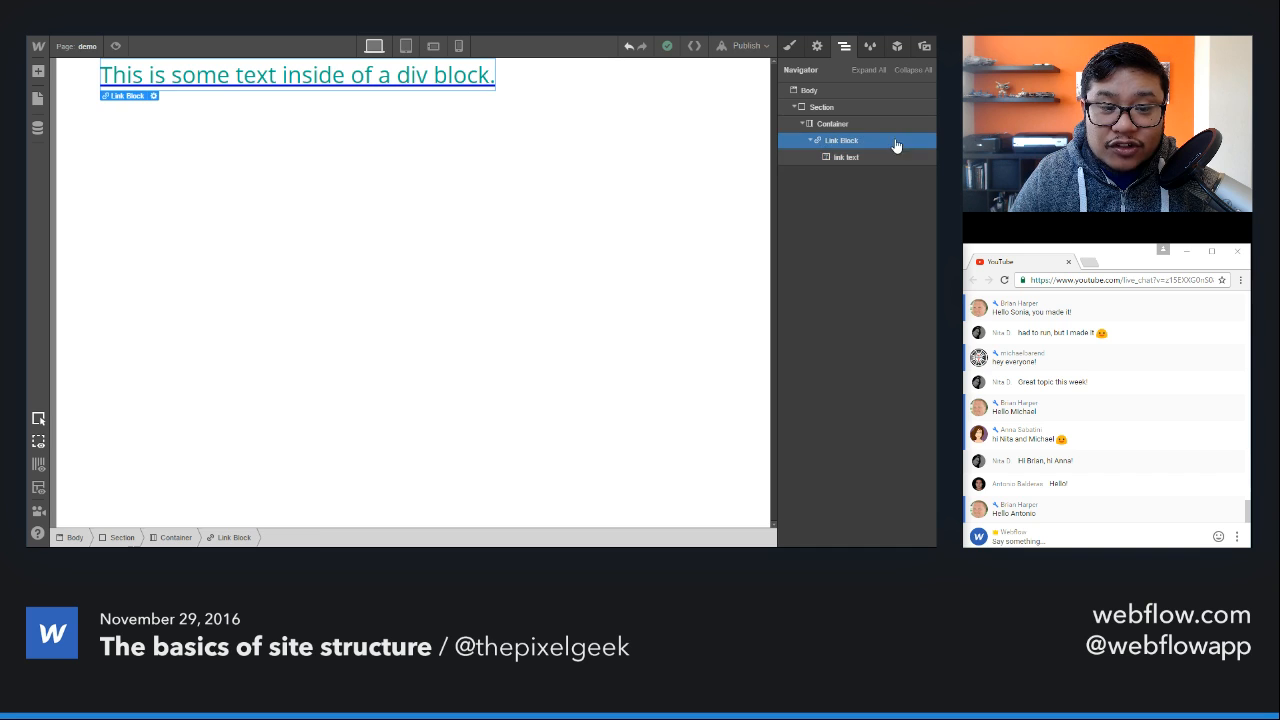
Step: Remove the "link text" class from the text block nested in the link block
{"action": "left_click", "coordinate": [845, 158]}
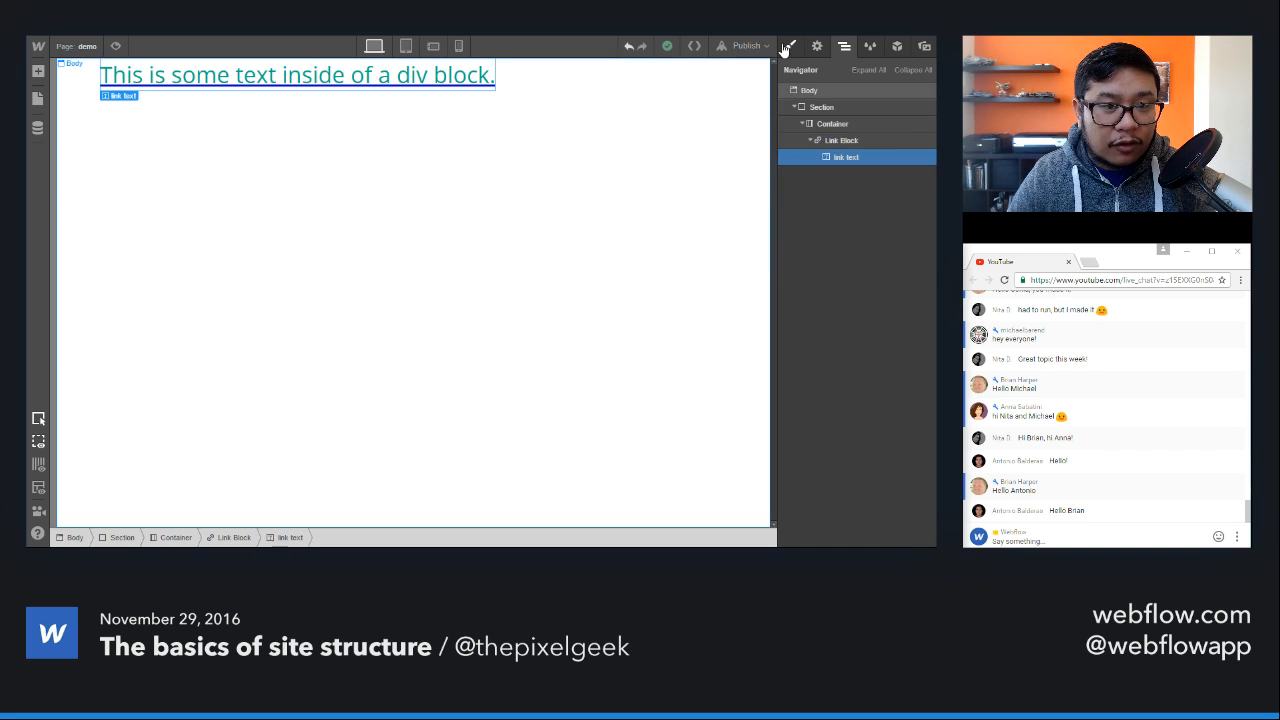
{"action": "left_click", "coordinate": [789, 46]}
{"action": "left_click", "coordinate": [815, 110]}
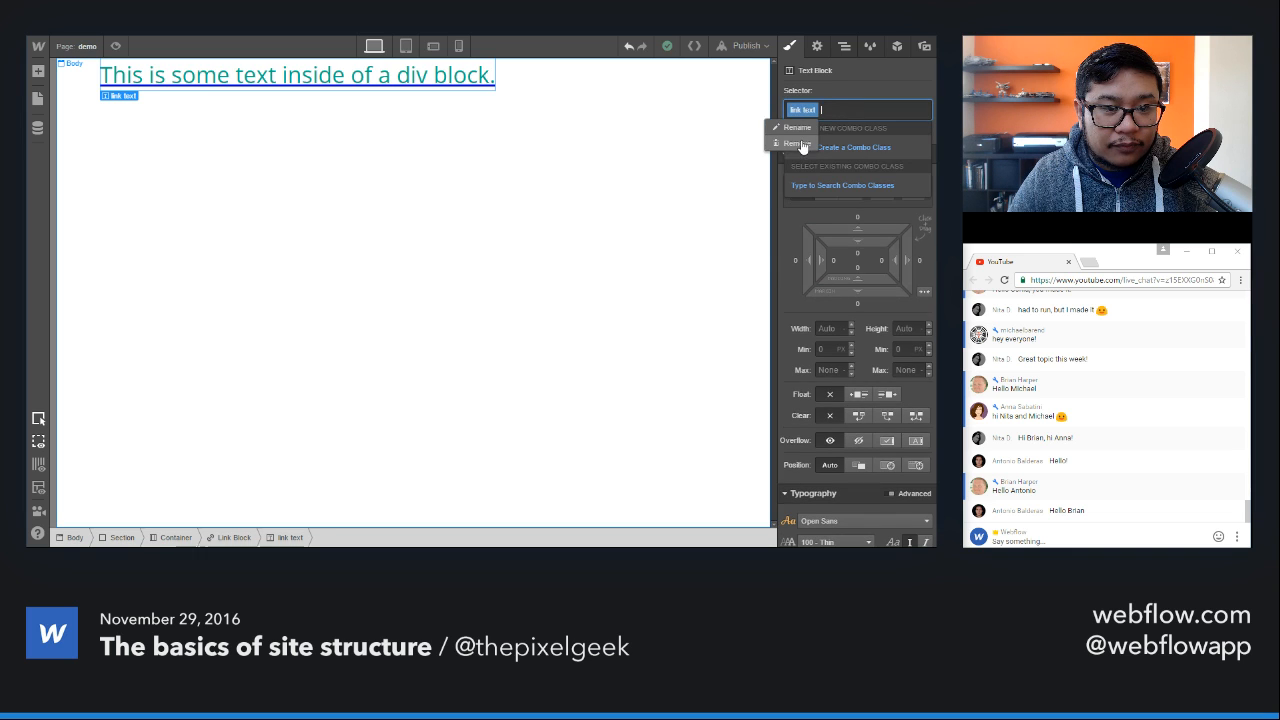
{"action": "key", "text": "BackSpace"}
Step: Apply the existing "link text" class to the parent link block
{"action": "left_click", "coordinate": [845, 47]}
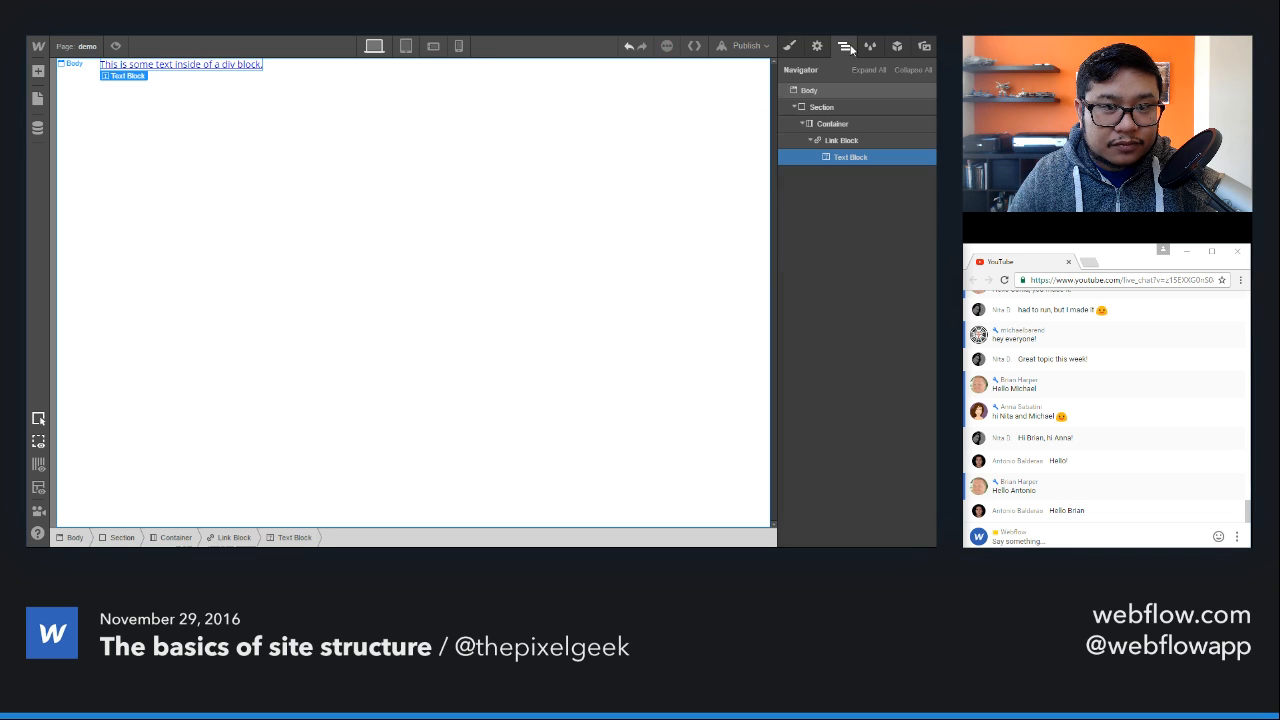
{"action": "left_click", "coordinate": [862, 141]}
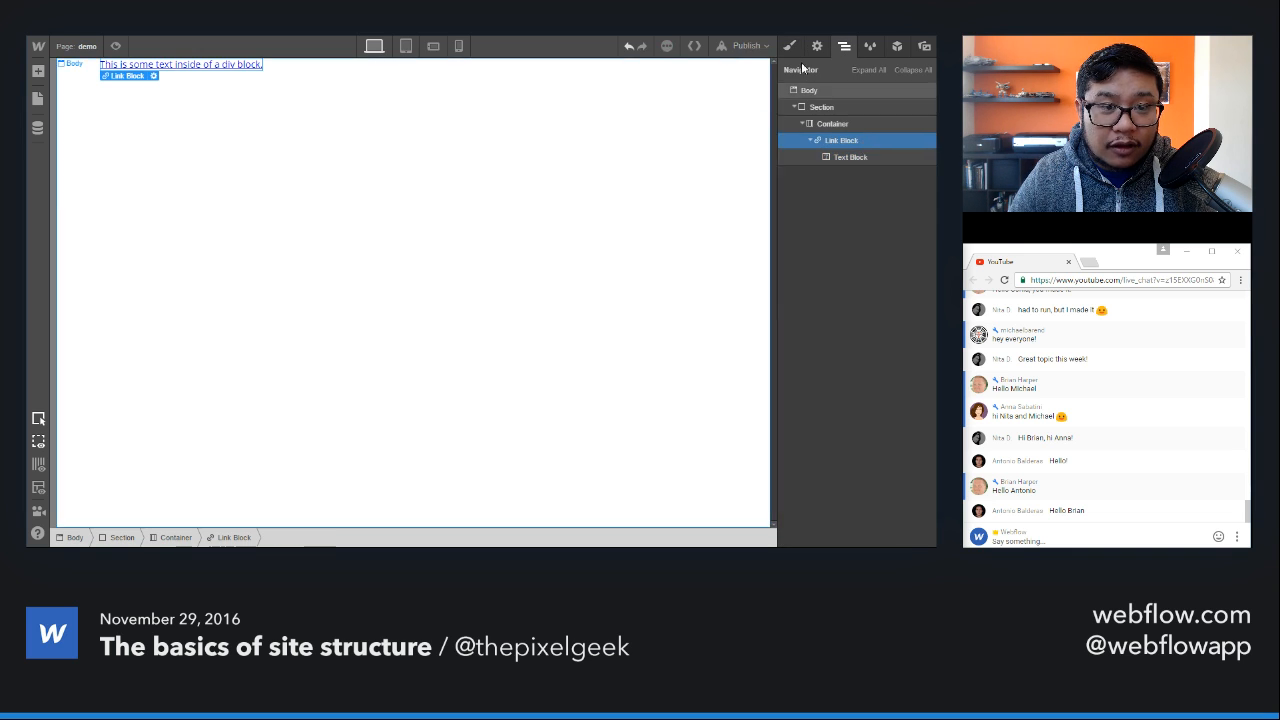
{"action": "left_click", "coordinate": [789, 47]}
{"action": "left_click", "coordinate": [840, 108]}
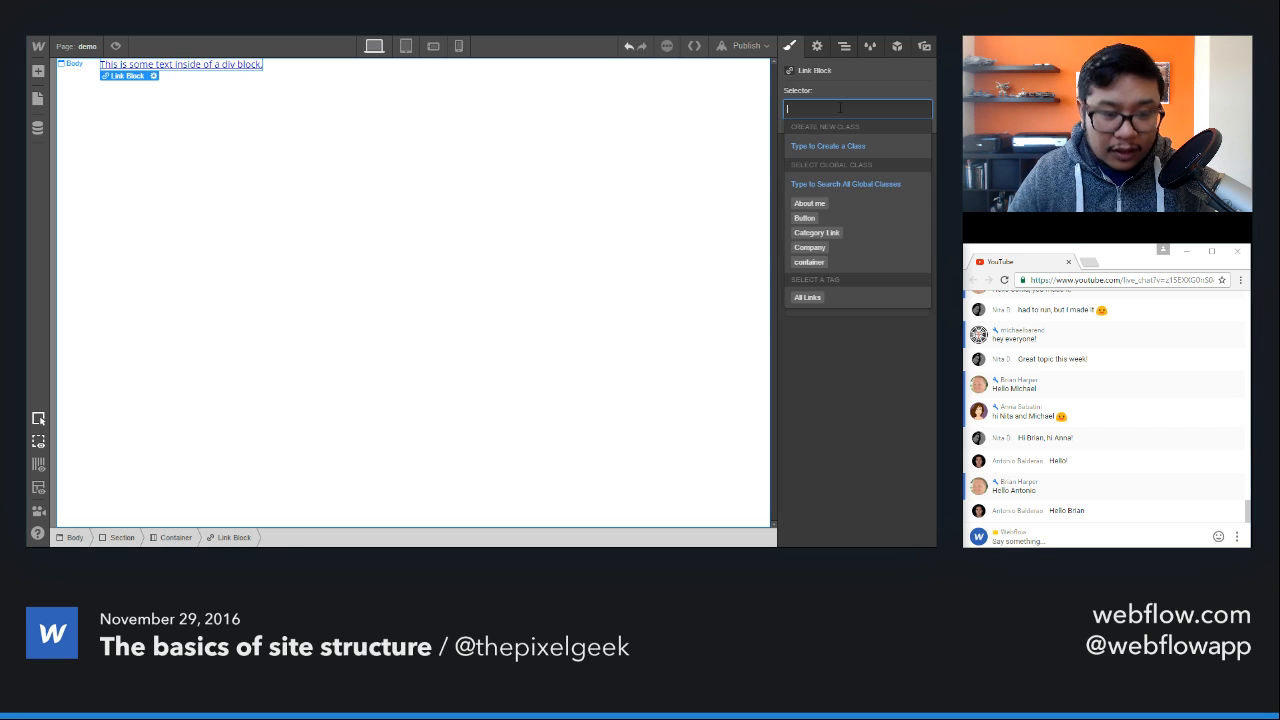
{"action": "type", "text": "link te"}
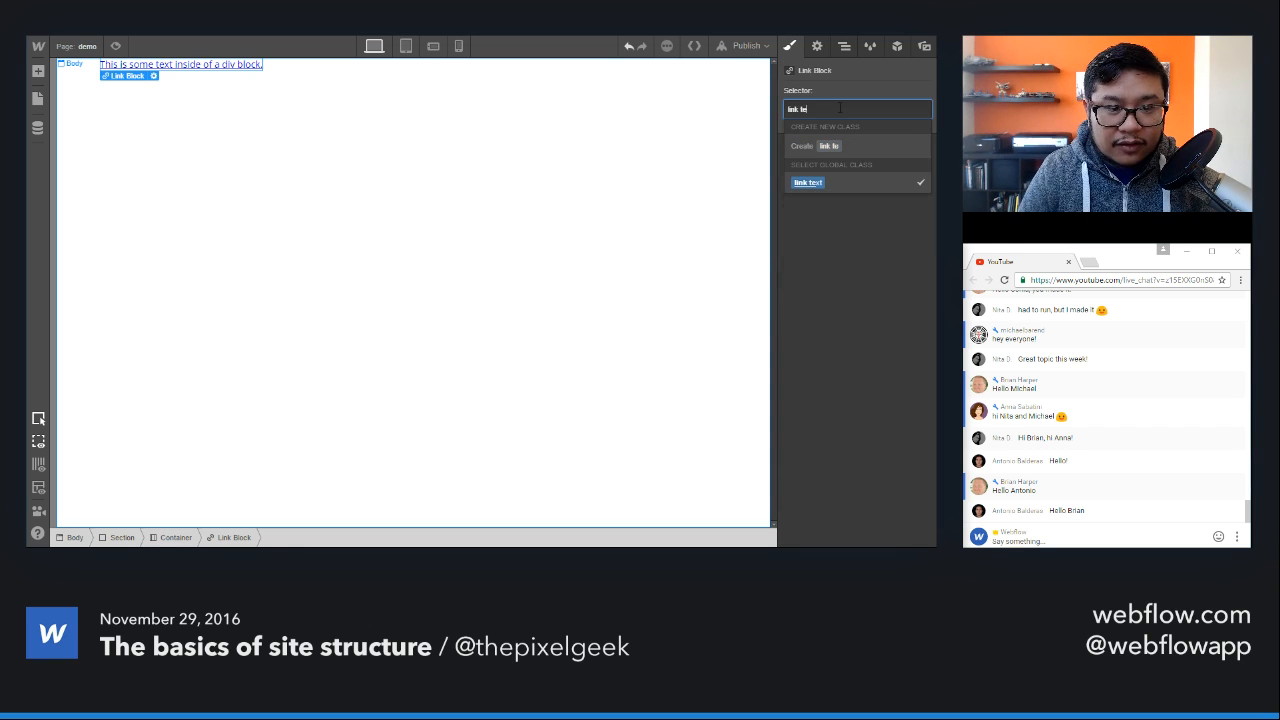
{"action": "key", "text": "Return"}
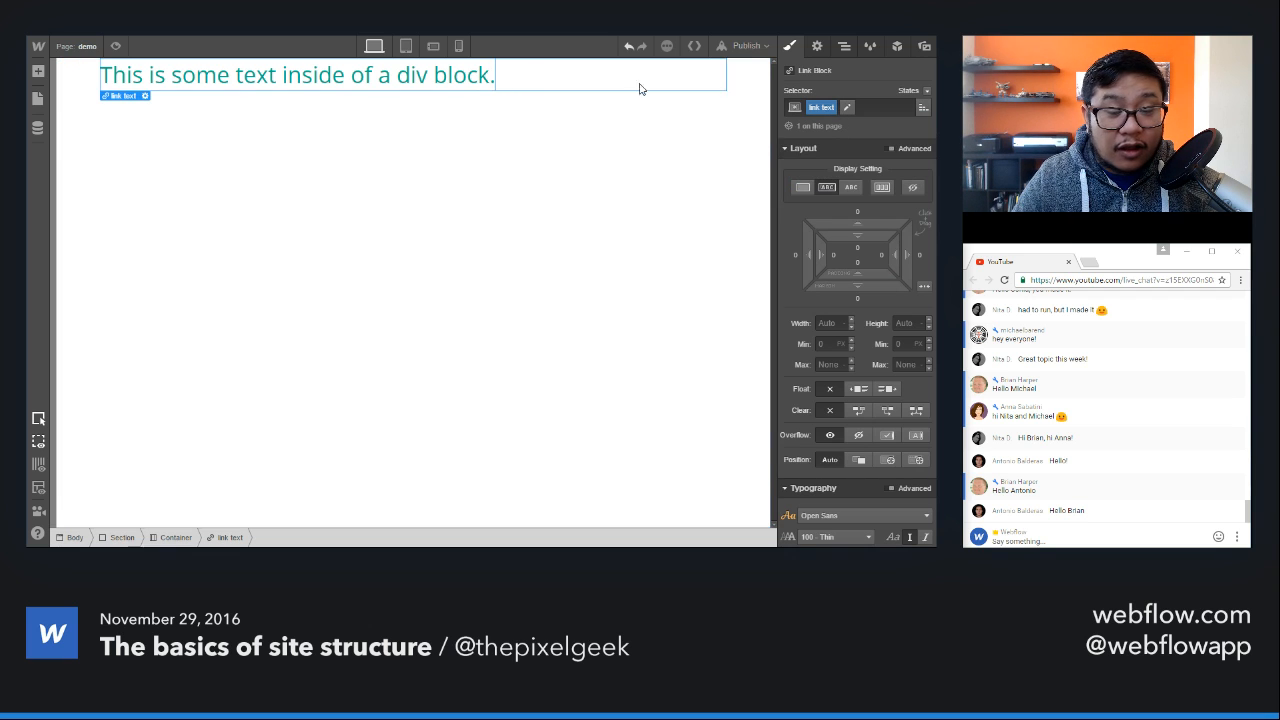
Step: Remove the text decoration style from the "link text" class and set the decoration back to none
{"action": "scroll", "coordinate": [875, 268], "scroll_direction": "down", "scroll_amount": 1}
{"action": "scroll", "coordinate": [875, 268], "scroll_direction": "down", "scroll_amount": 2}
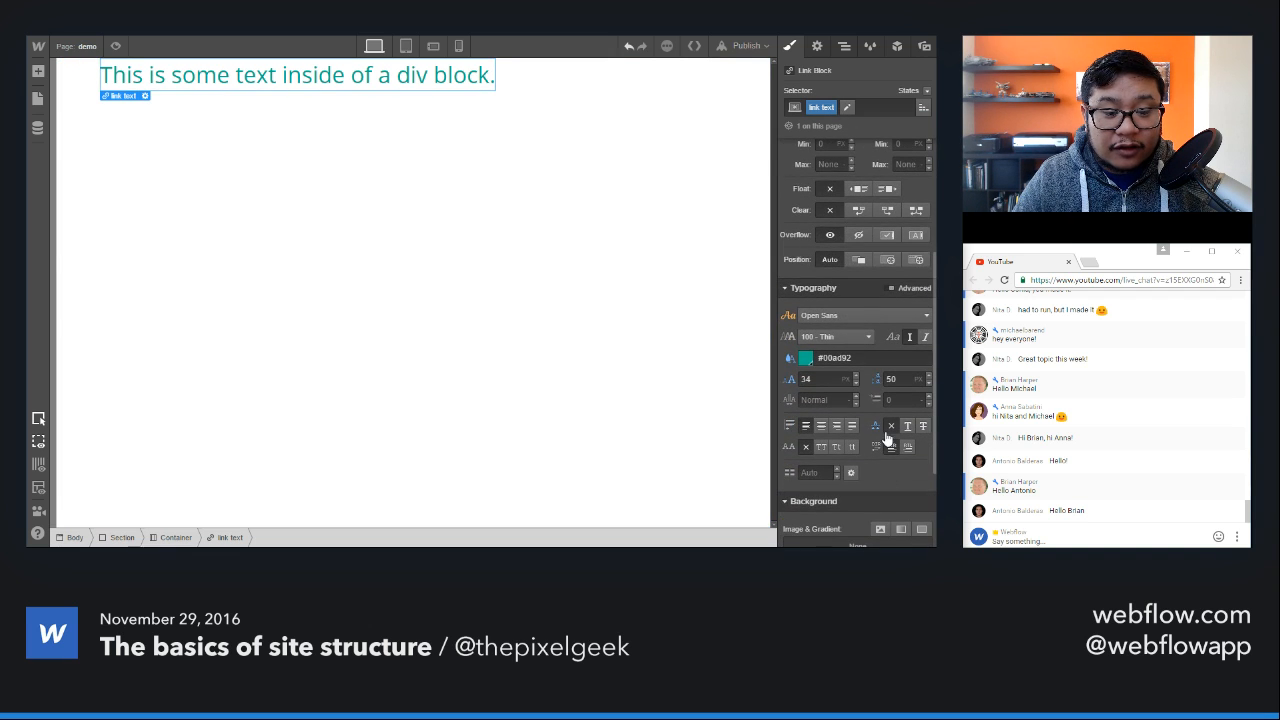
{"action": "left_click", "coordinate": [877, 428]}
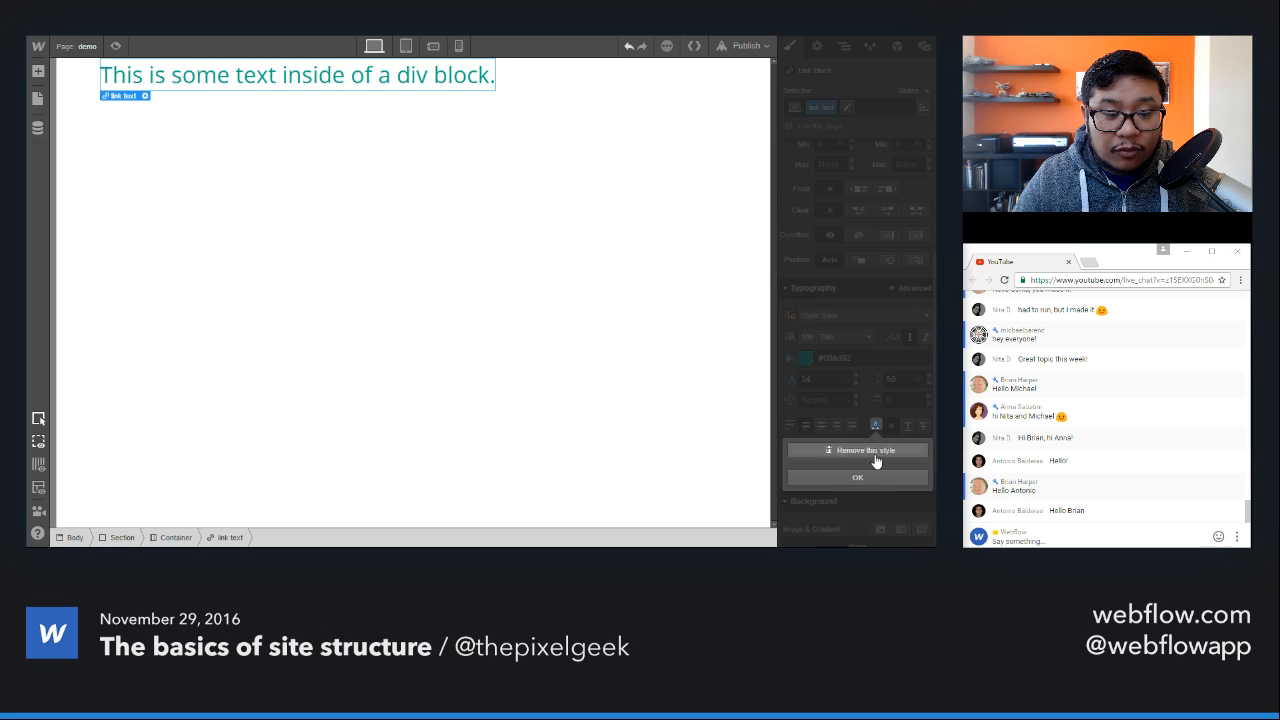
{"action": "left_click", "coordinate": [875, 460]}
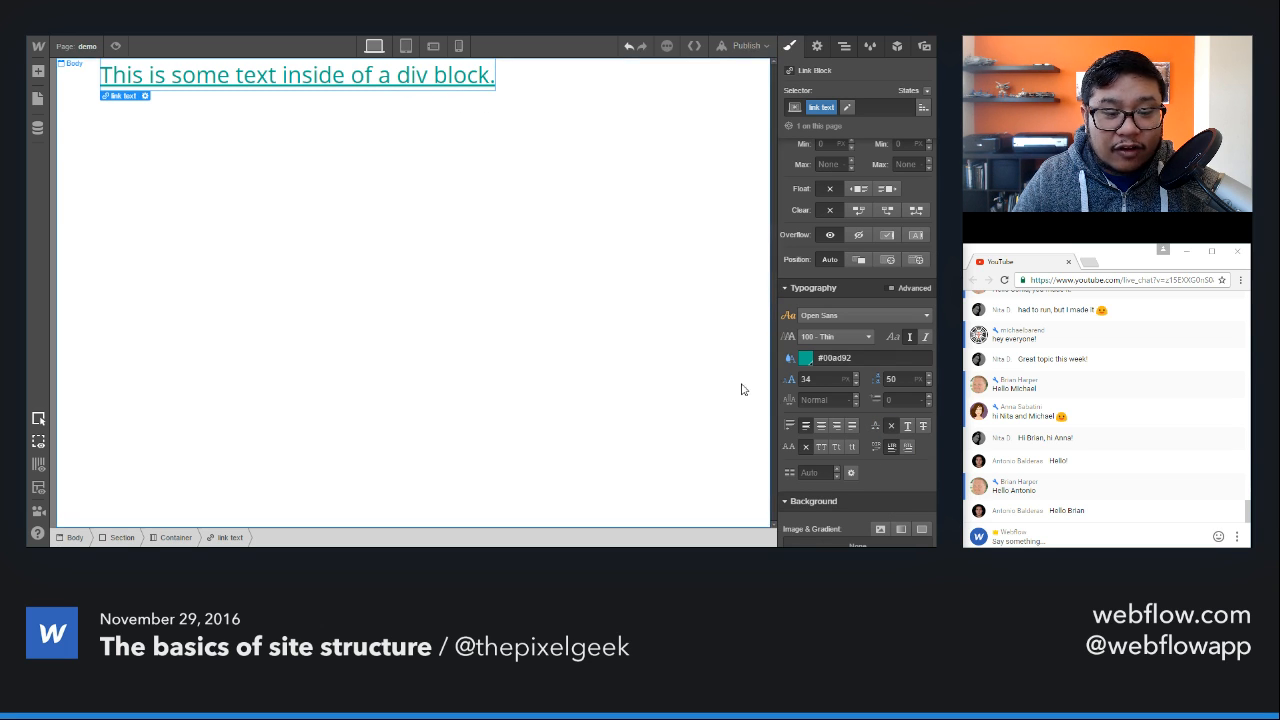
{"action": "left_click", "coordinate": [892, 428]}
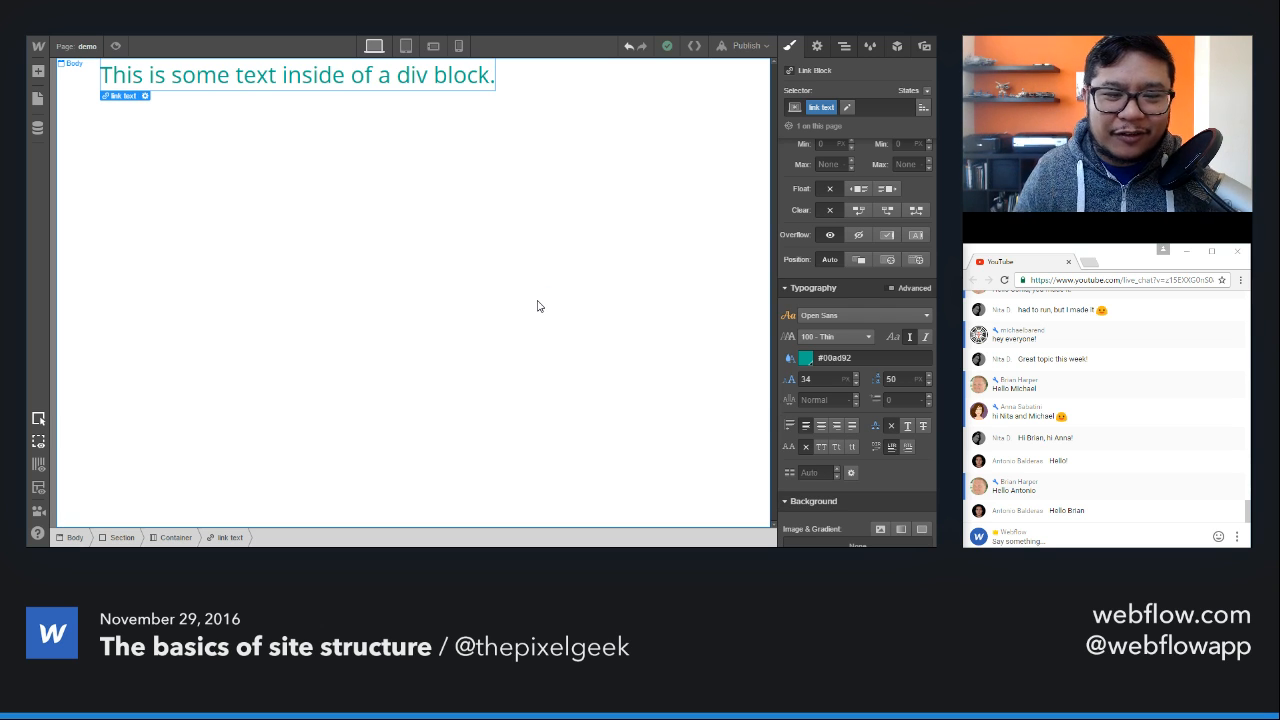
Step: Add a Button element to the container after the link block and dismiss its link settings
{"action": "left_click", "coordinate": [537, 266]}
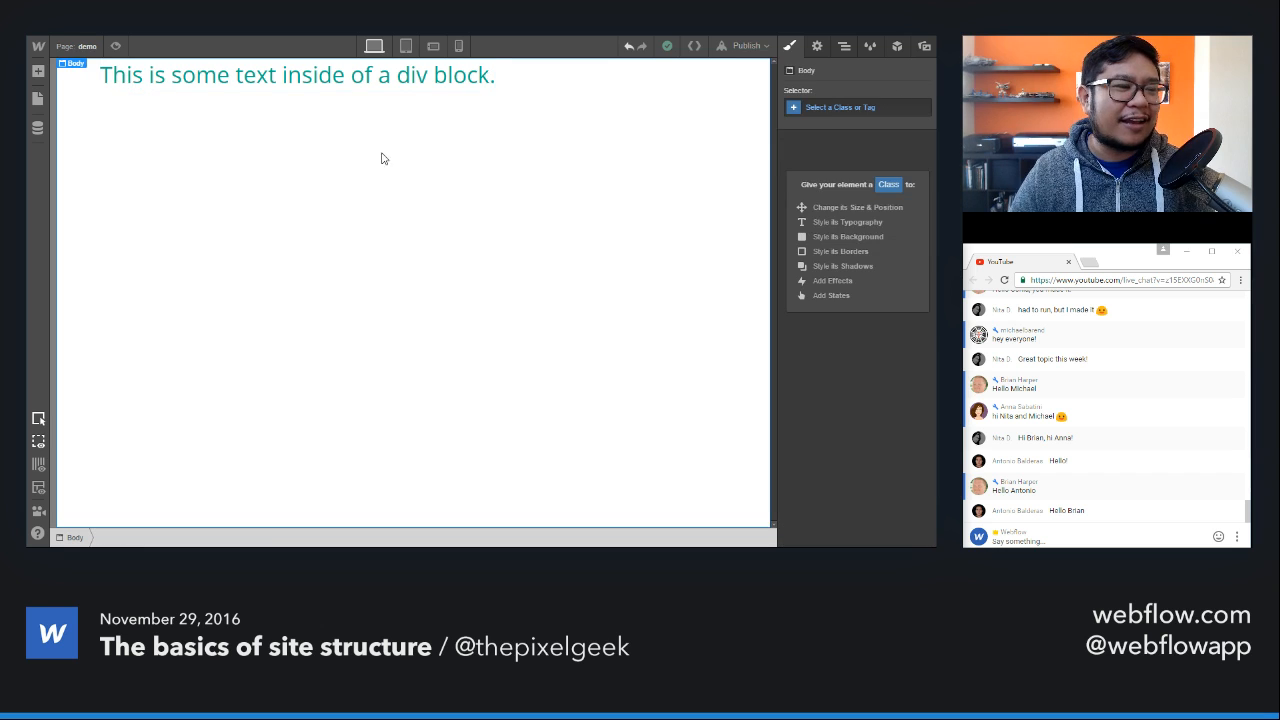
{"action": "key", "text": "a"}
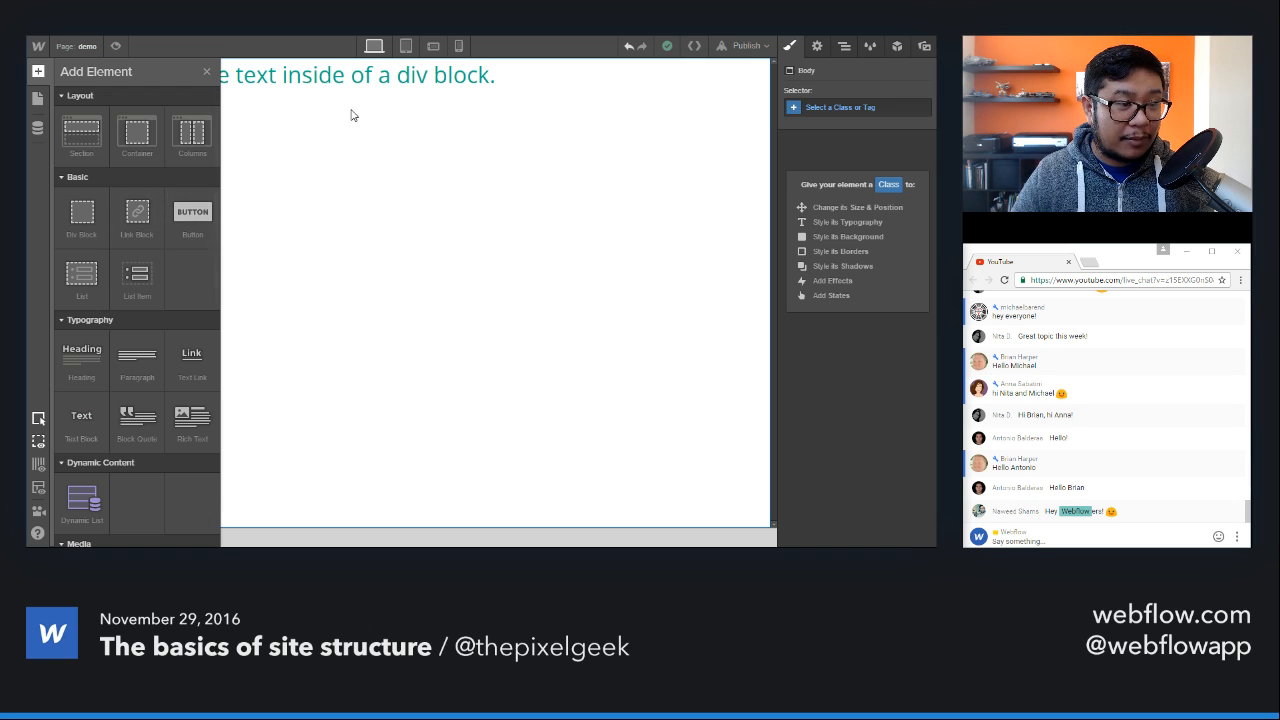
{"action": "left_click", "coordinate": [431, 77]}
{"action": "key", "text": "a"}
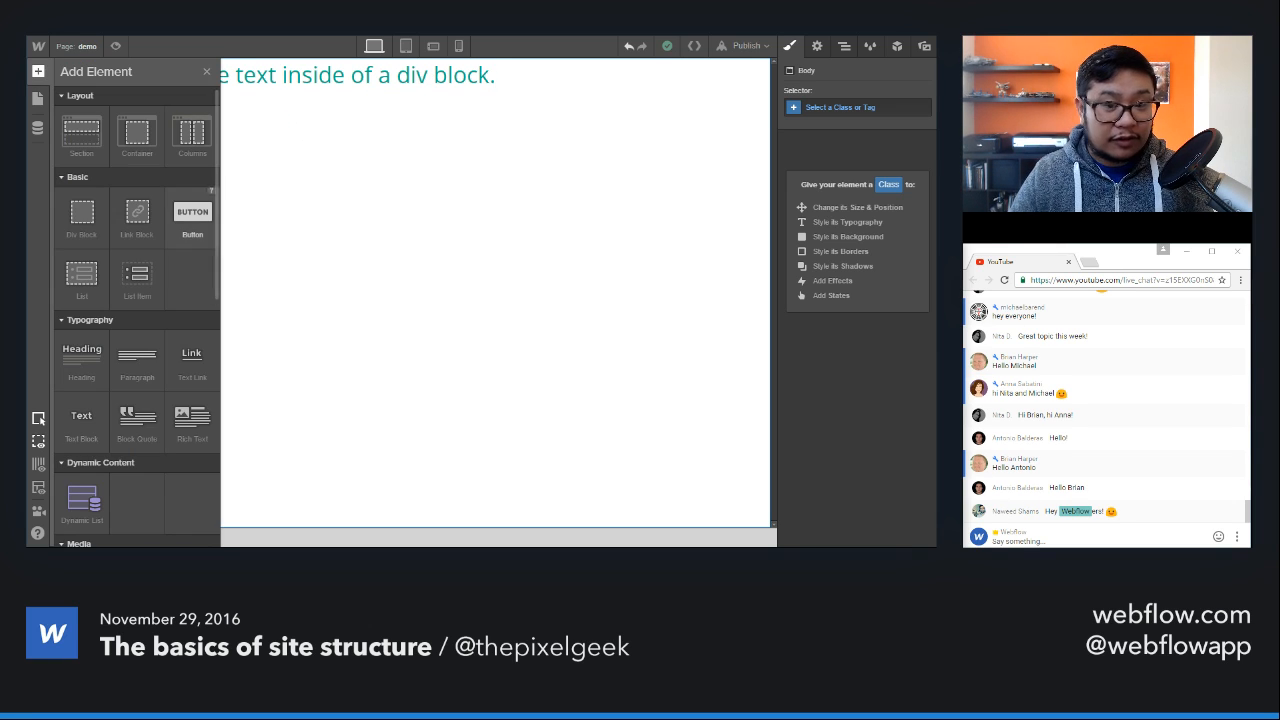
{"action": "left_click_drag", "start_coordinate": [192, 220], "coordinate": [397, 124]}
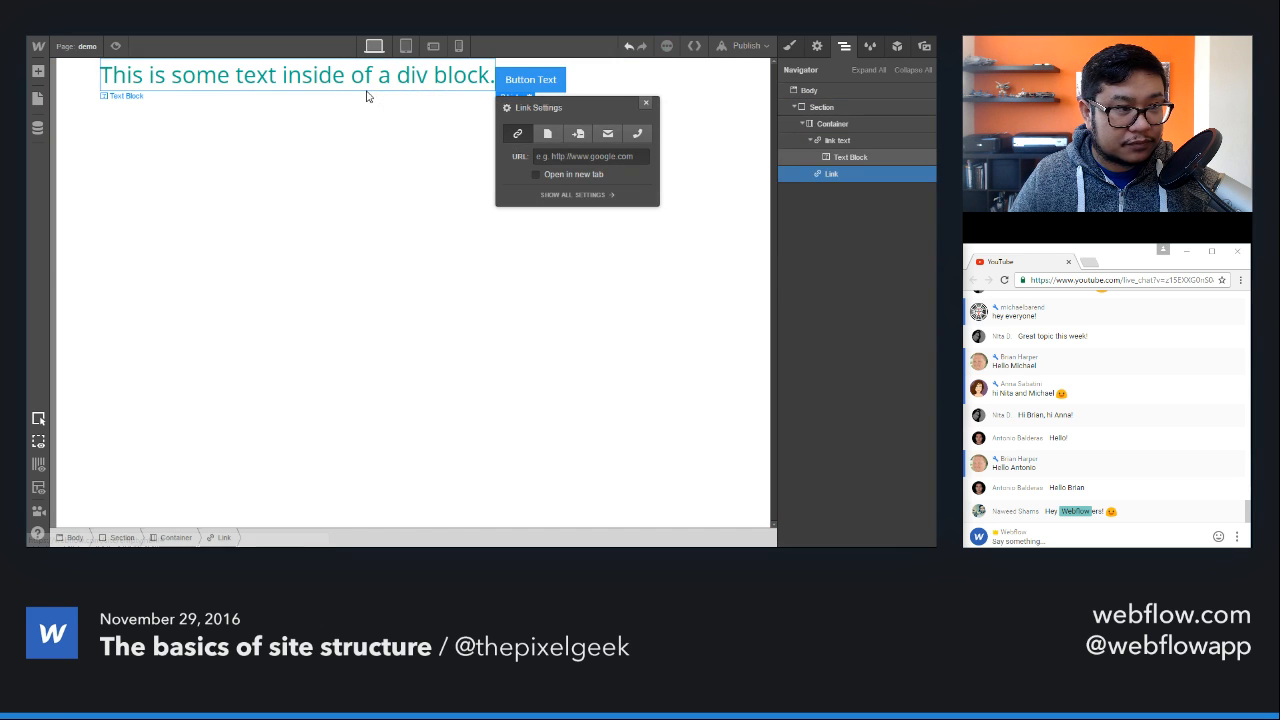
{"action": "left_click", "coordinate": [646, 106]}
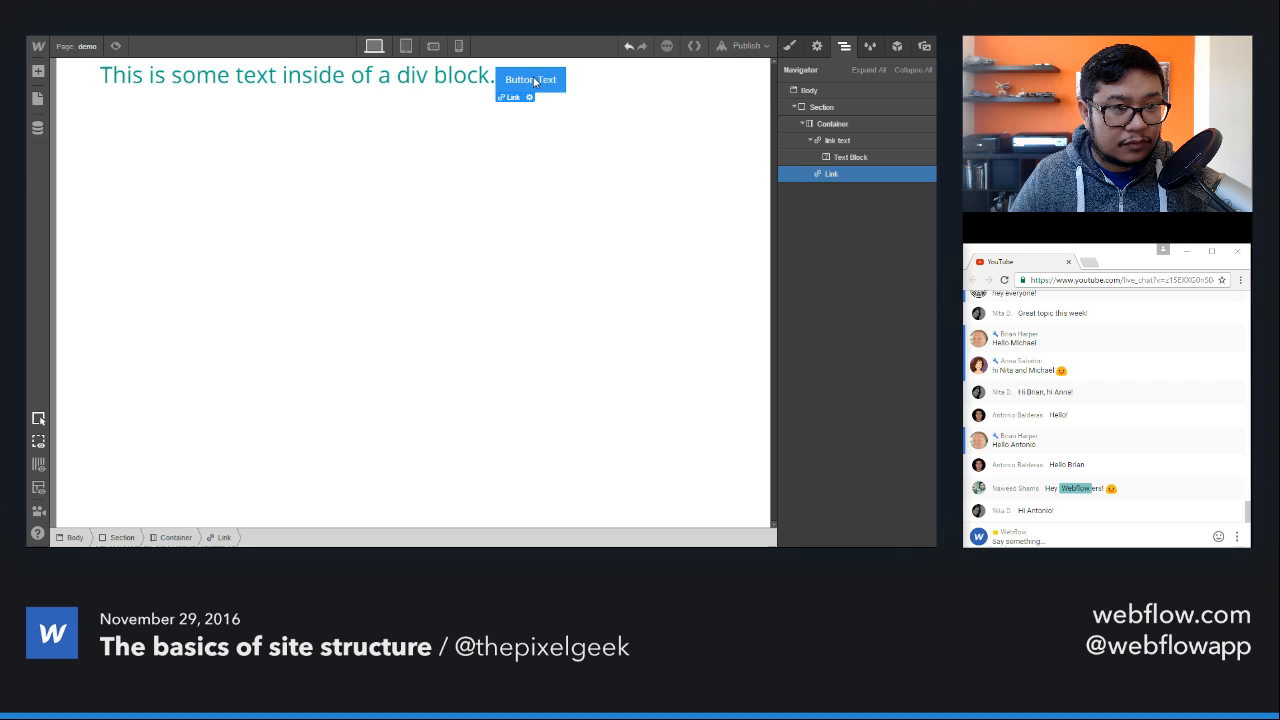
Step: Delete the "link text" link block together with its nested text block
{"action": "left_click", "coordinate": [448, 79]}
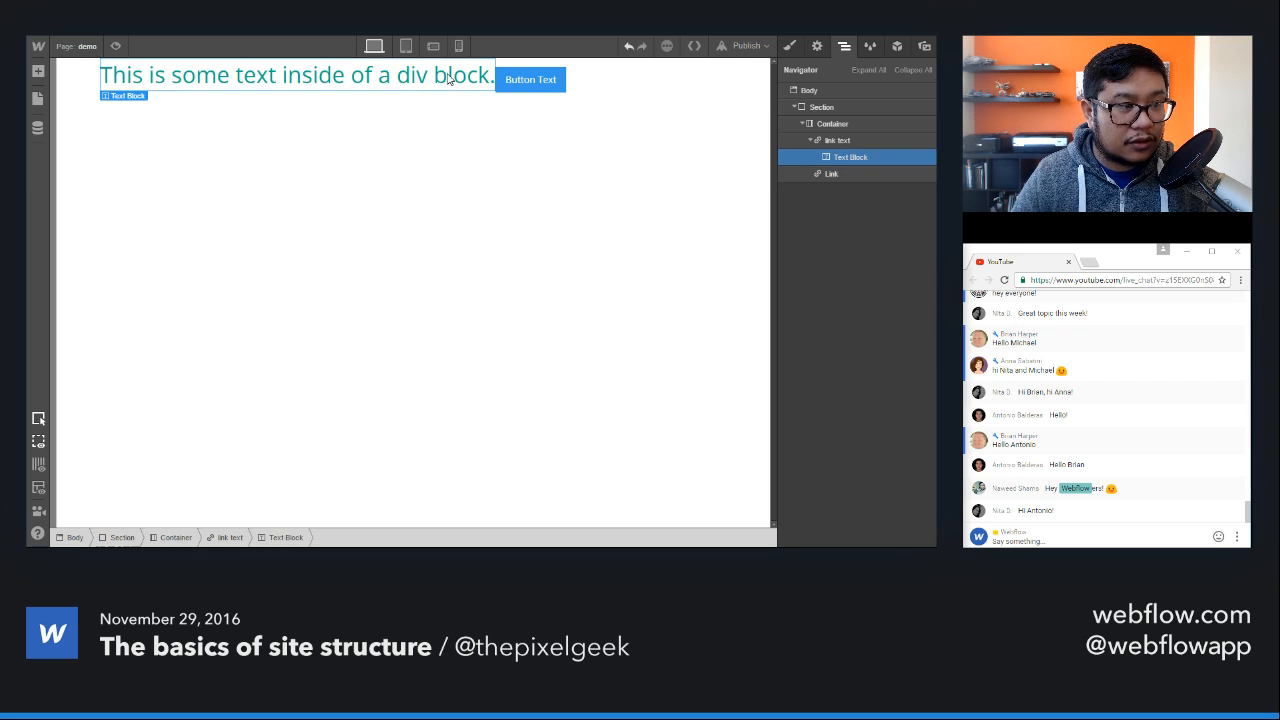
{"action": "left_click", "coordinate": [852, 140]}
{"action": "key", "text": "Delete"}
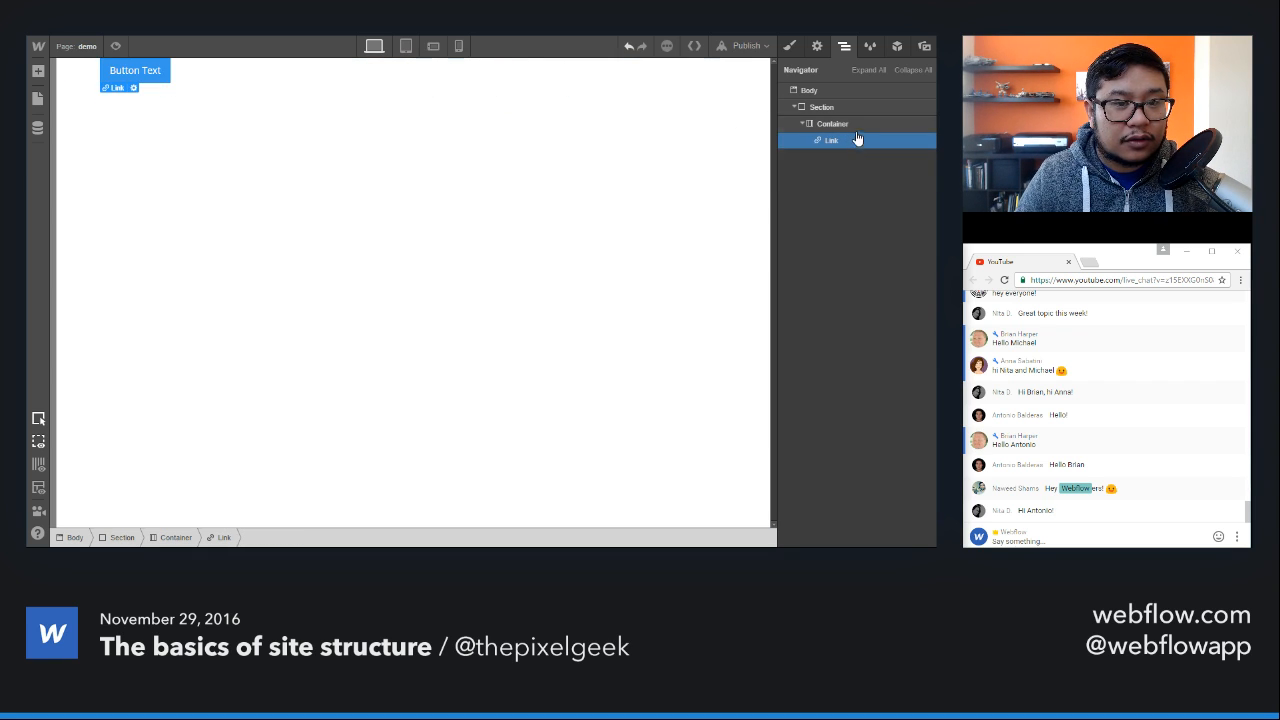
Step: Apply the existing "container" class to the Container element that holds the button
{"action": "left_click", "coordinate": [846, 124]}
{"action": "key", "text": "s"}
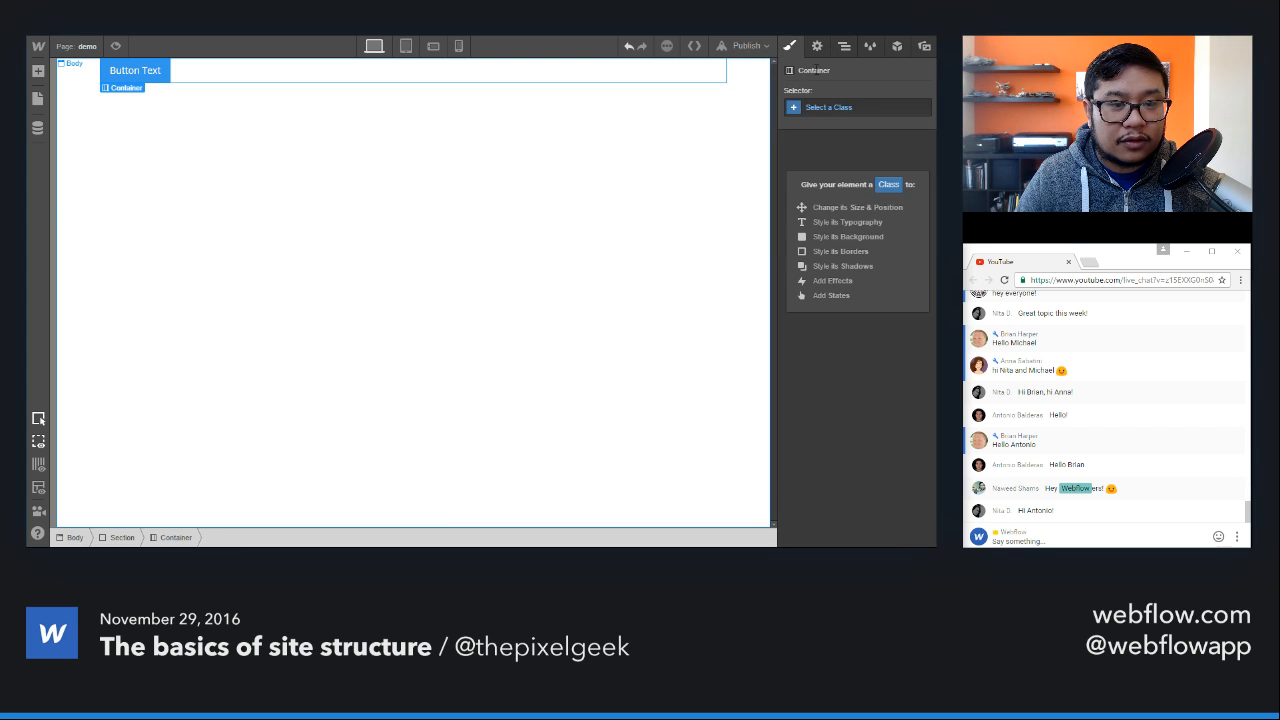
{"action": "left_click", "coordinate": [843, 107]}
{"action": "type", "text": "con"}
{"action": "left_click", "coordinate": [810, 182]}
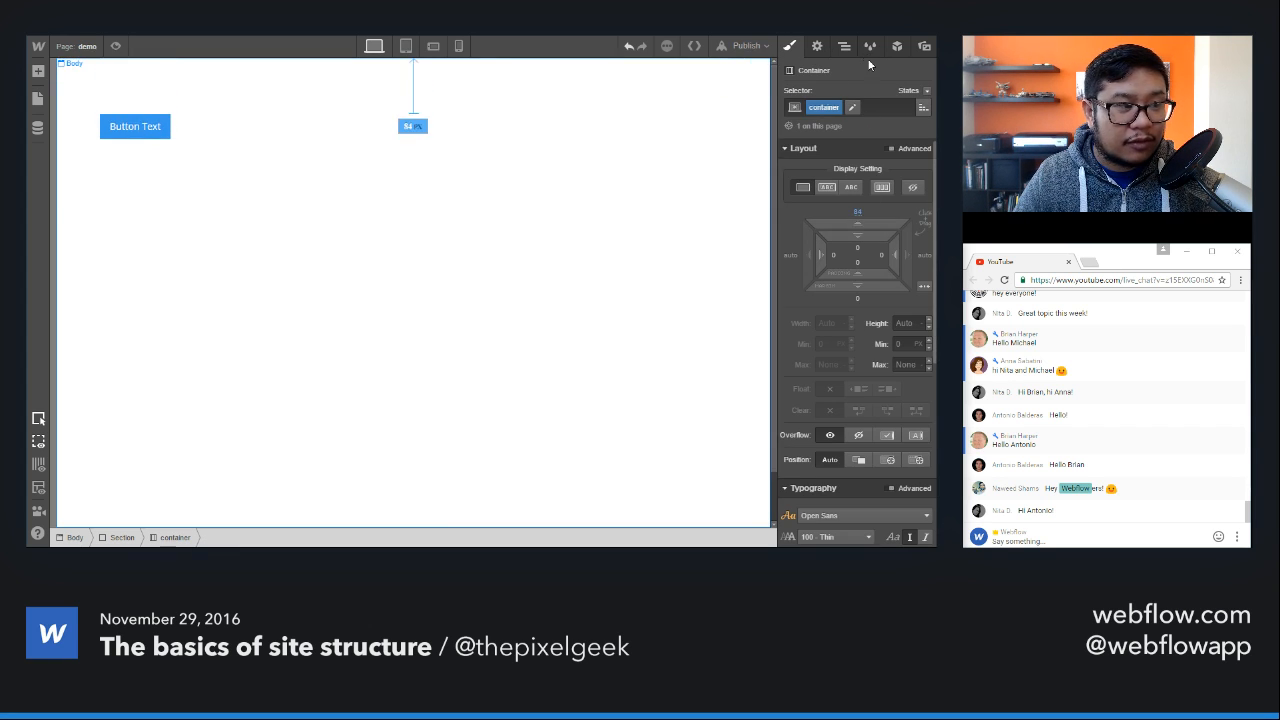
{"action": "left_click", "coordinate": [425, 163]}
Step: Apply the existing "Button" class to the new button link
{"action": "left_click", "coordinate": [162, 121]}
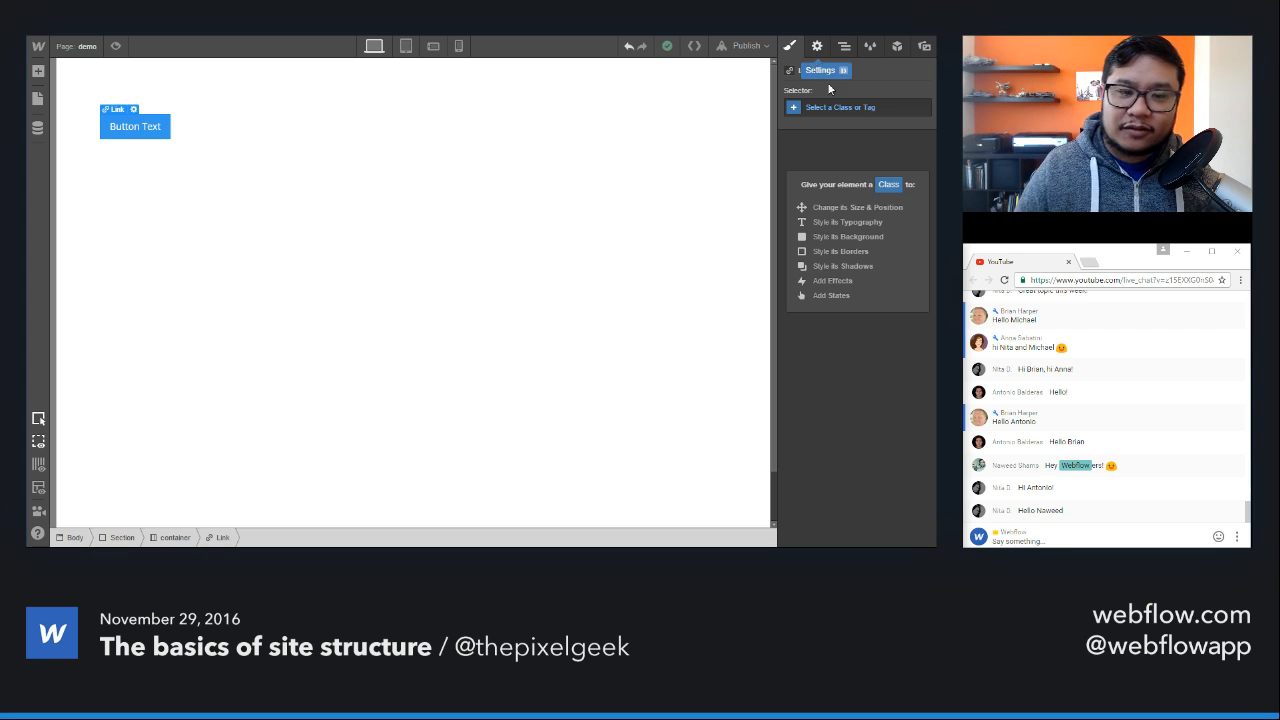
{"action": "left_click", "coordinate": [858, 108]}
{"action": "type", "text": "butt"}
{"action": "key", "text": "Down"}
{"action": "key", "text": "Return"}
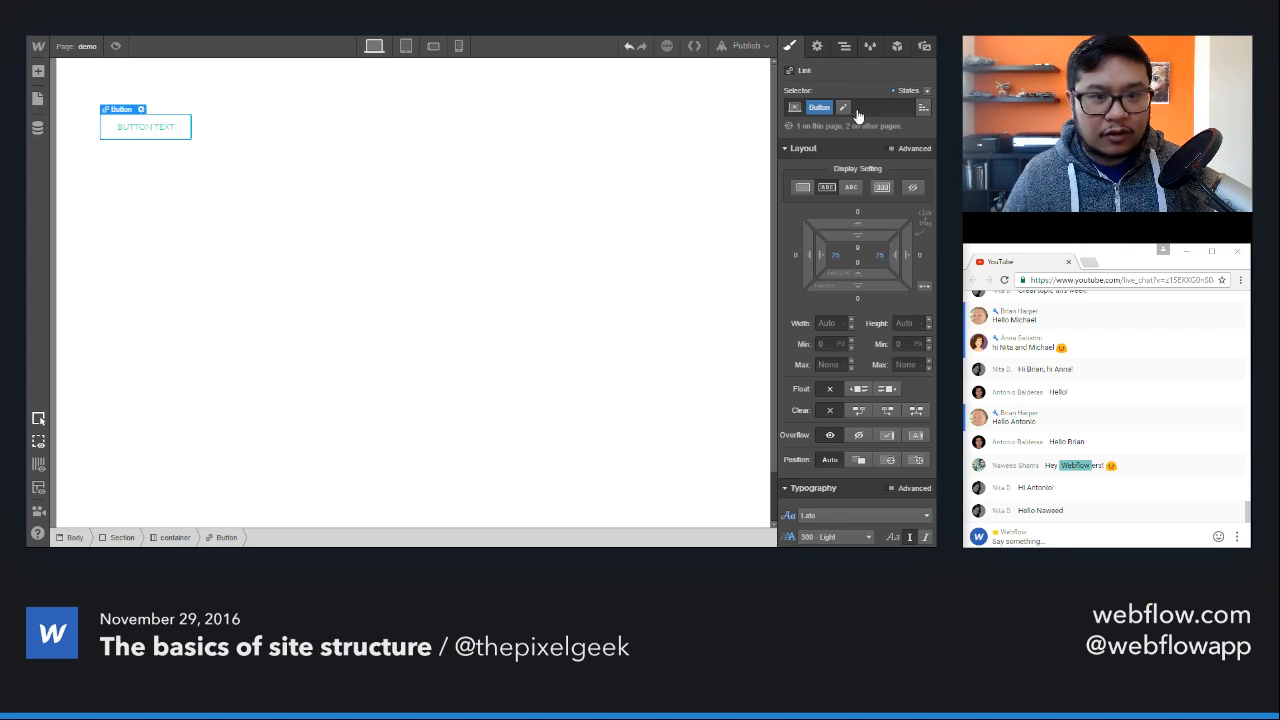
Step: Undo the "Button" class assignment and give the button a new class named "demo button"
{"action": "key", "text": "ctrl+z"}
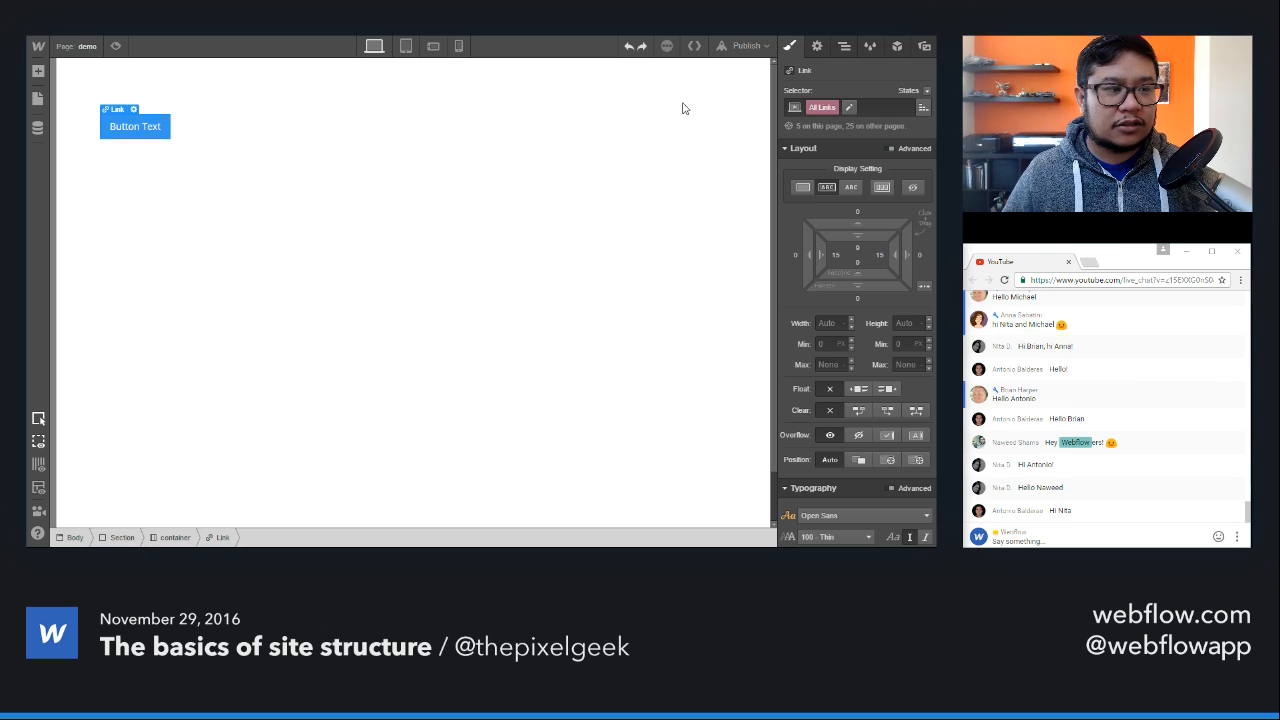
{"action": "left_click", "coordinate": [845, 109]}
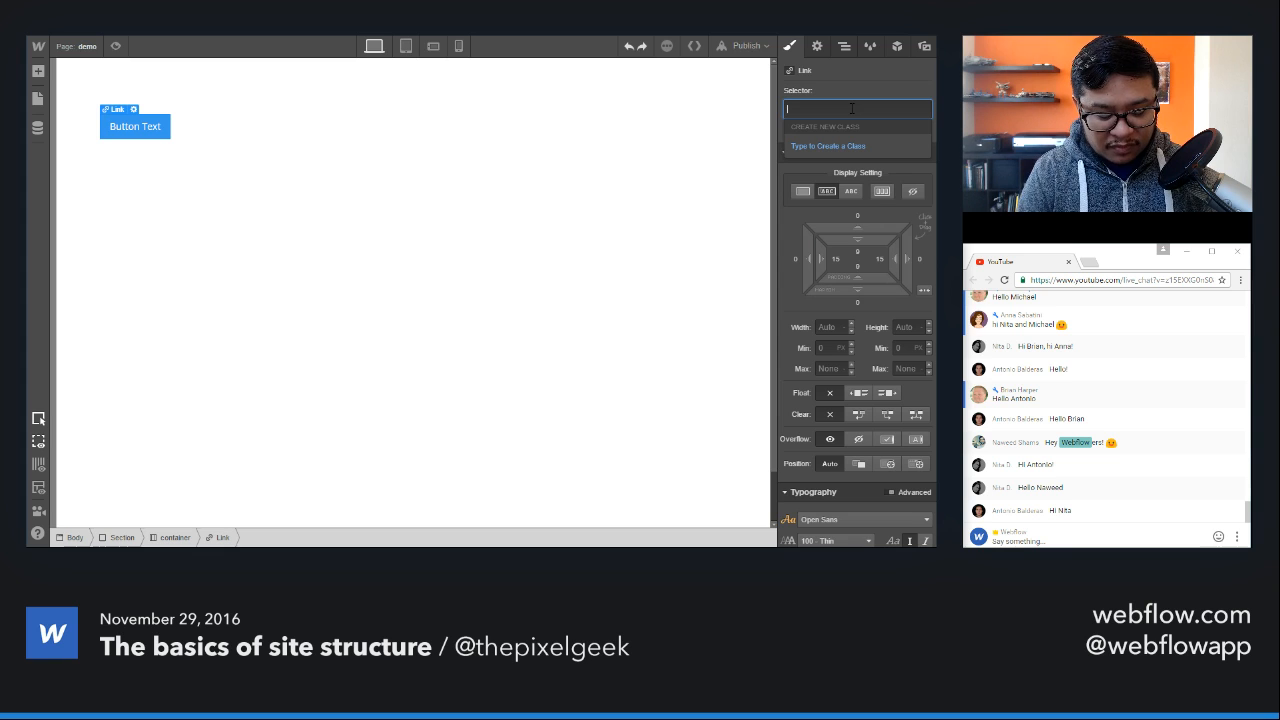
{"action": "type", "text": "demo button"}
{"action": "key", "text": "Return"}
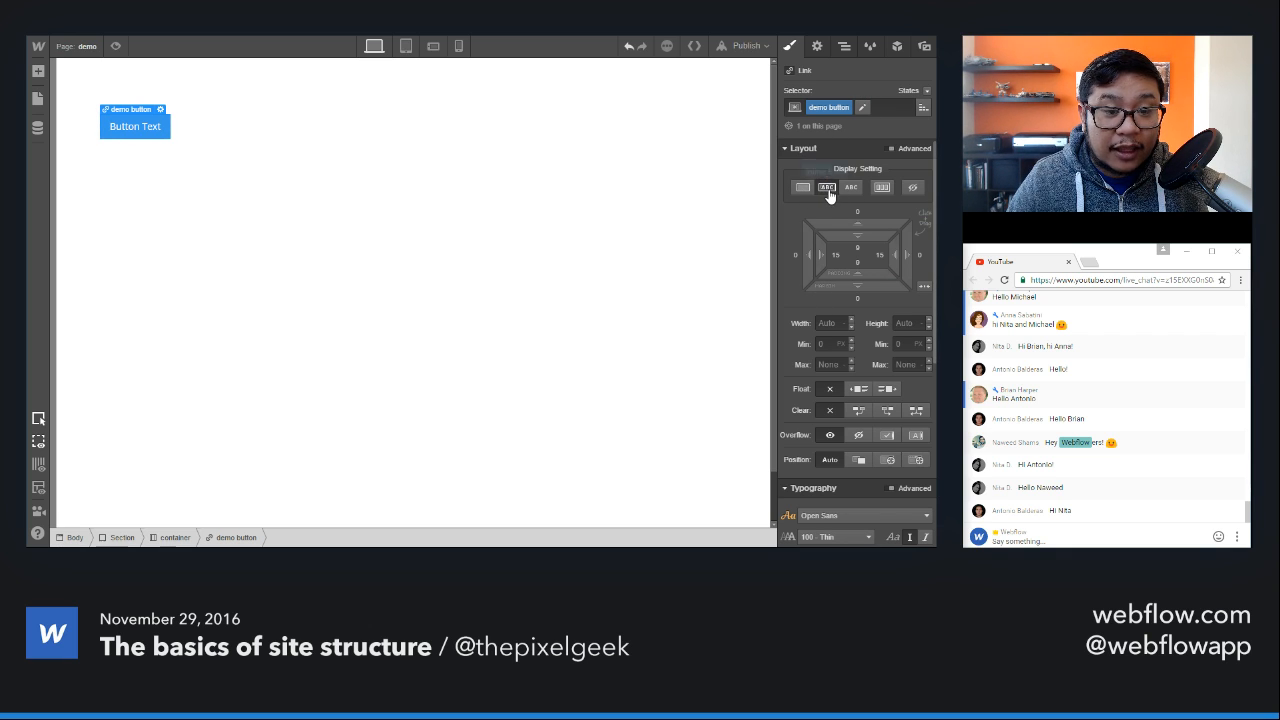
Step: Review the layout, typography and background styles of the button's "demo button" class
{"action": "scroll", "coordinate": [801, 335], "scroll_direction": "down", "scroll_amount": 3}
{"action": "scroll", "coordinate": [805, 338], "scroll_direction": "down", "scroll_amount": 1}
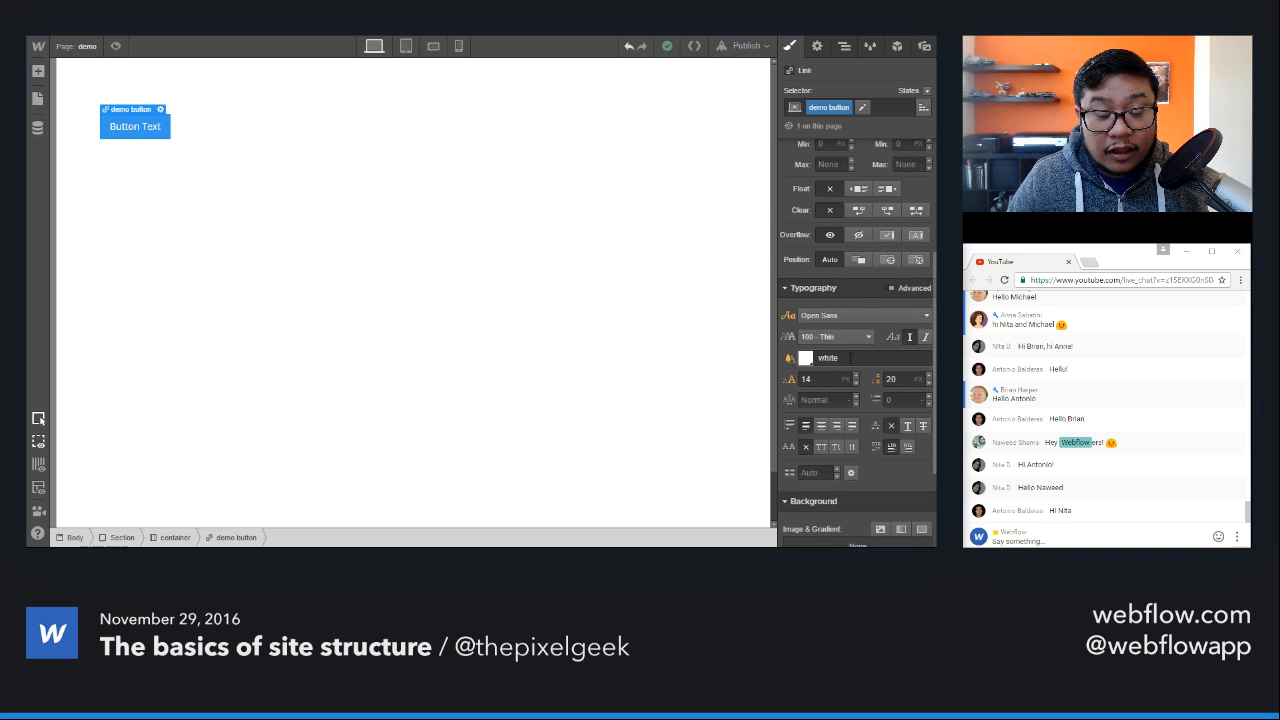
{"action": "scroll", "coordinate": [850, 357], "scroll_direction": "down", "scroll_amount": 2}
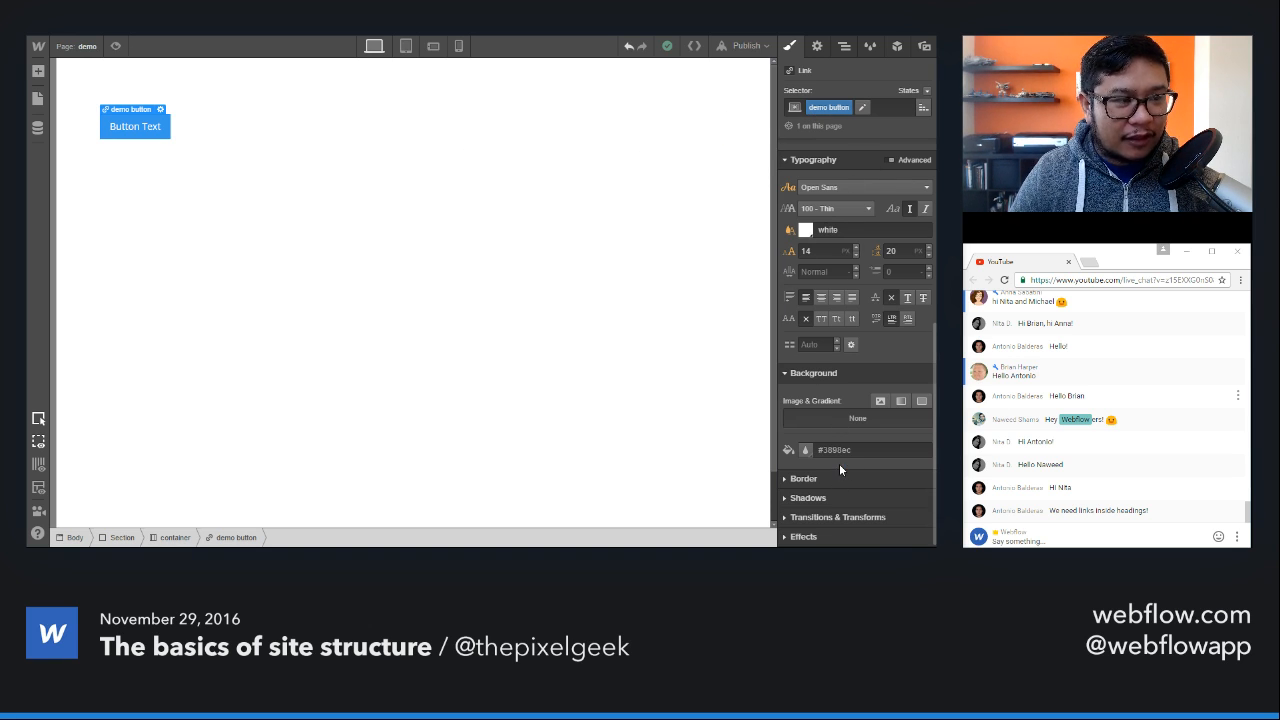
{"action": "scroll", "coordinate": [840, 420], "scroll_direction": "up", "scroll_amount": 5}
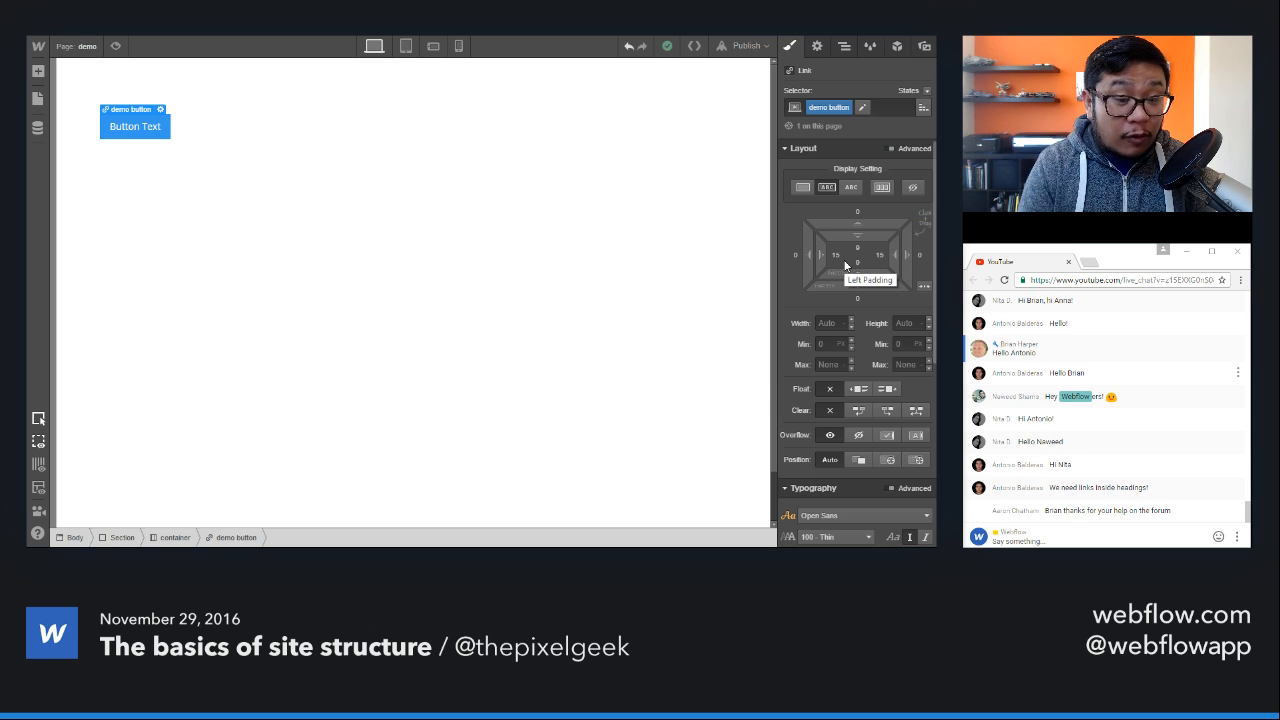
{"action": "left_click", "coordinate": [268, 127]}
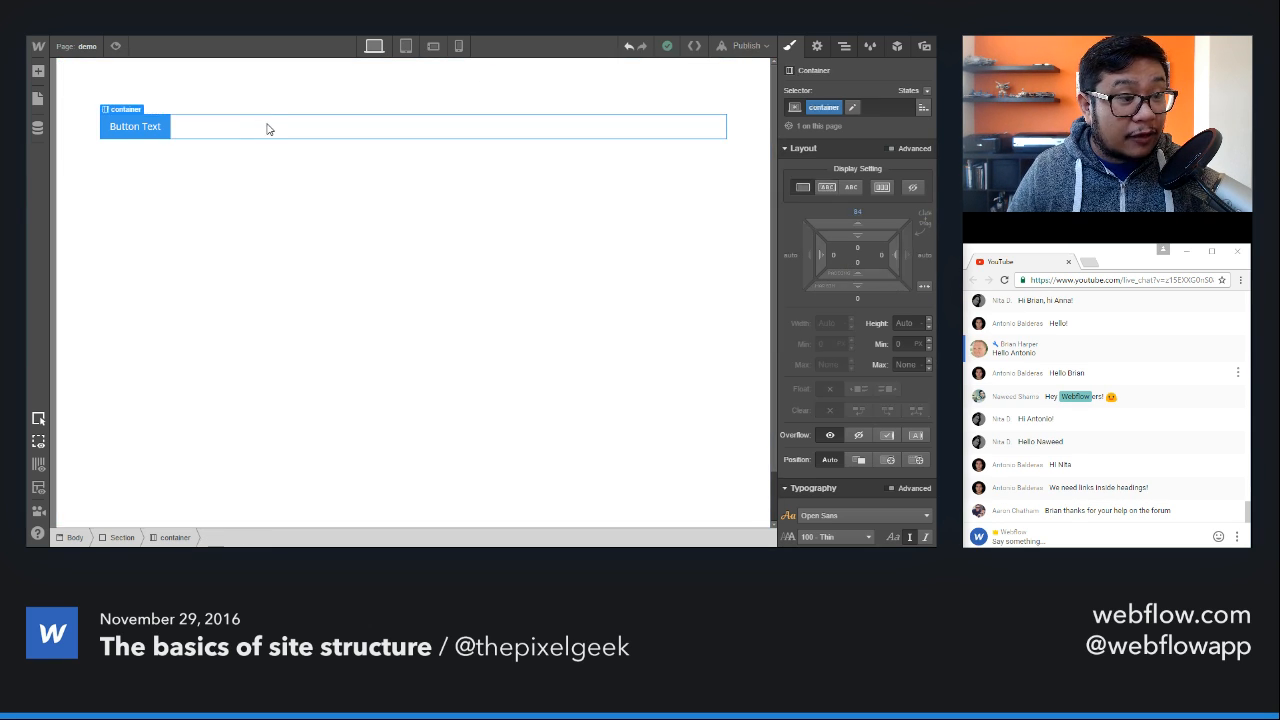
{"action": "key", "text": "a"}
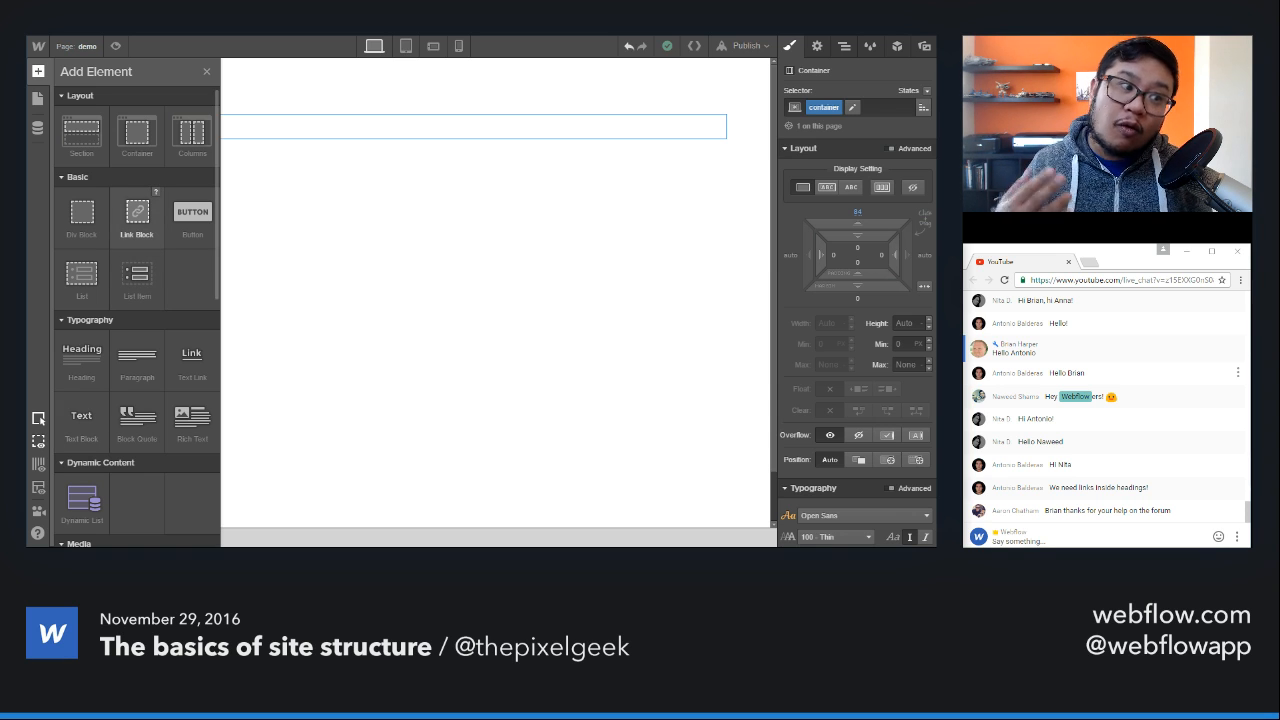
{"action": "left_click_drag", "start_coordinate": [192, 212], "coordinate": [282, 140]}
{"action": "left_click", "coordinate": [165, 124]}
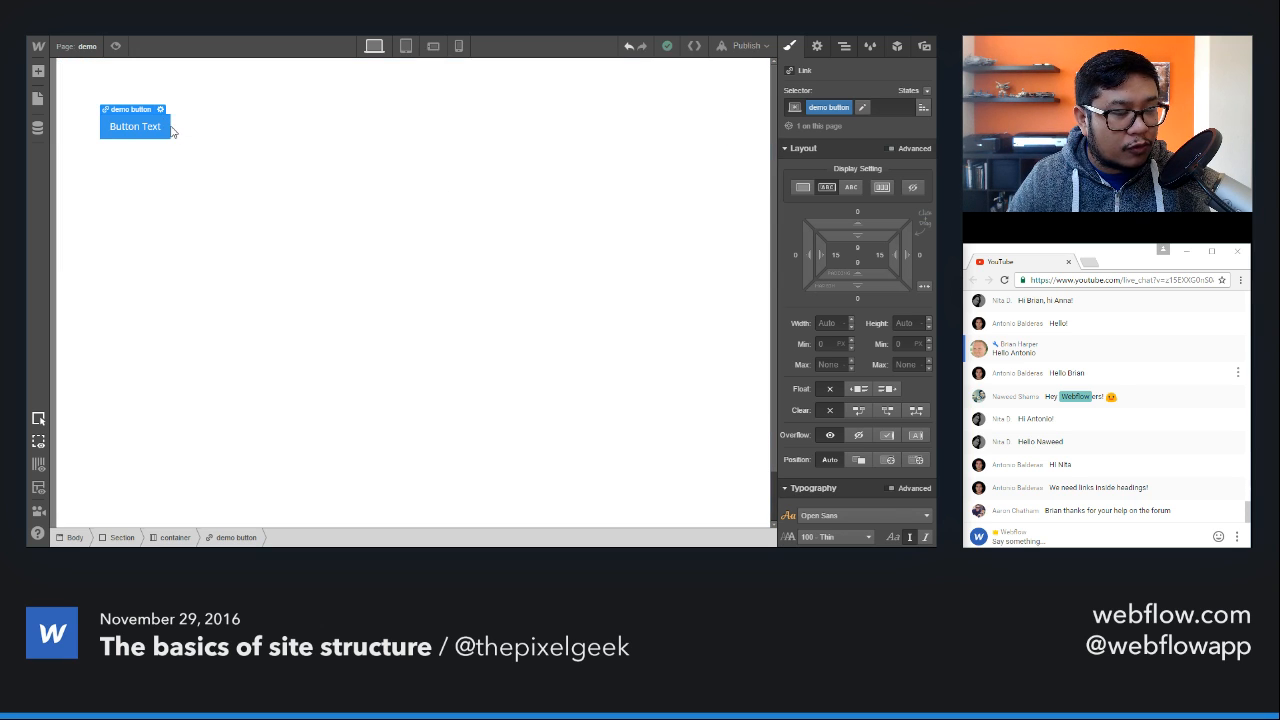
{"action": "scroll", "coordinate": [830, 320], "scroll_direction": "down", "scroll_amount": 5}
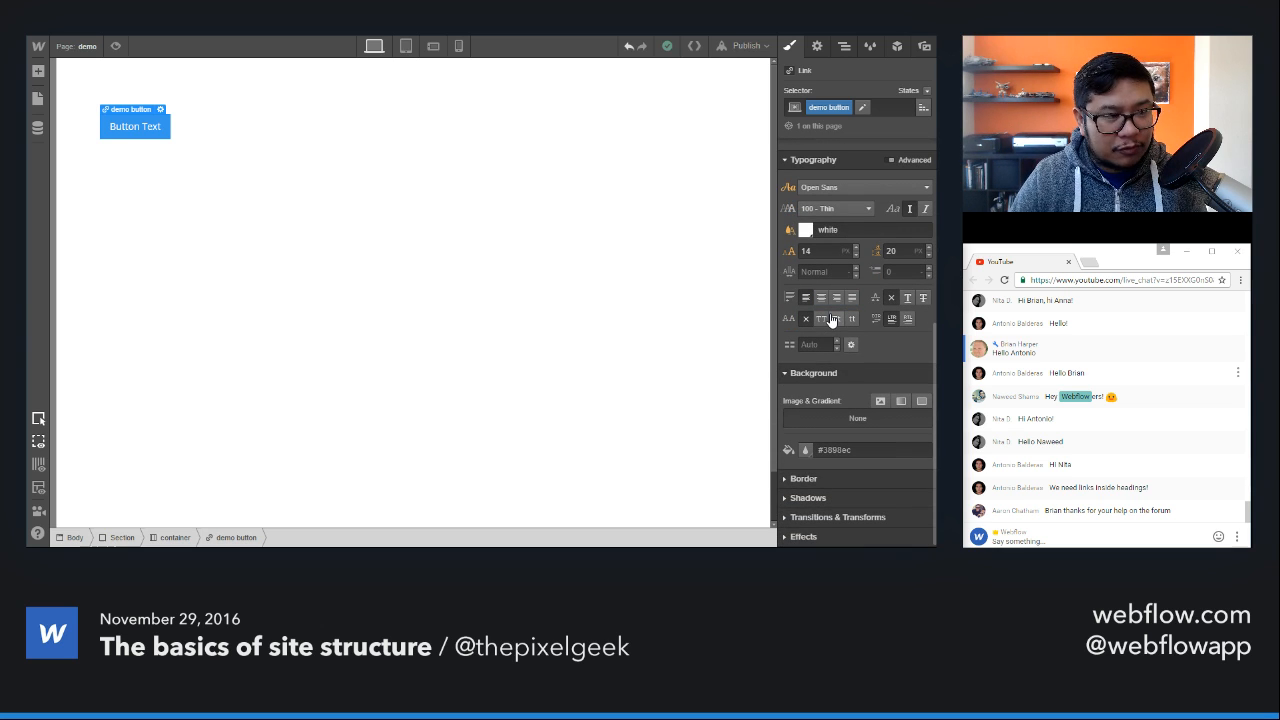
Step: Delete the "demo button" button from the container
{"action": "key", "text": "a"}
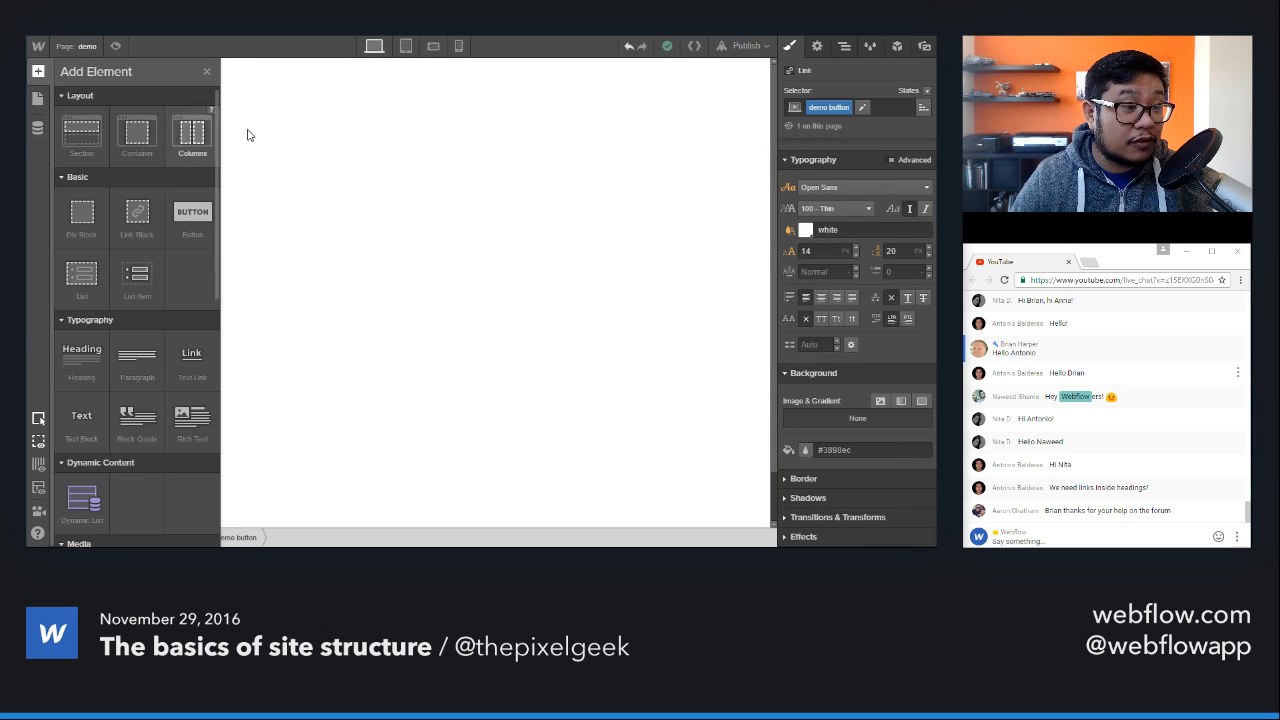
{"action": "left_click", "coordinate": [291, 127]}
{"action": "left_click", "coordinate": [163, 121]}
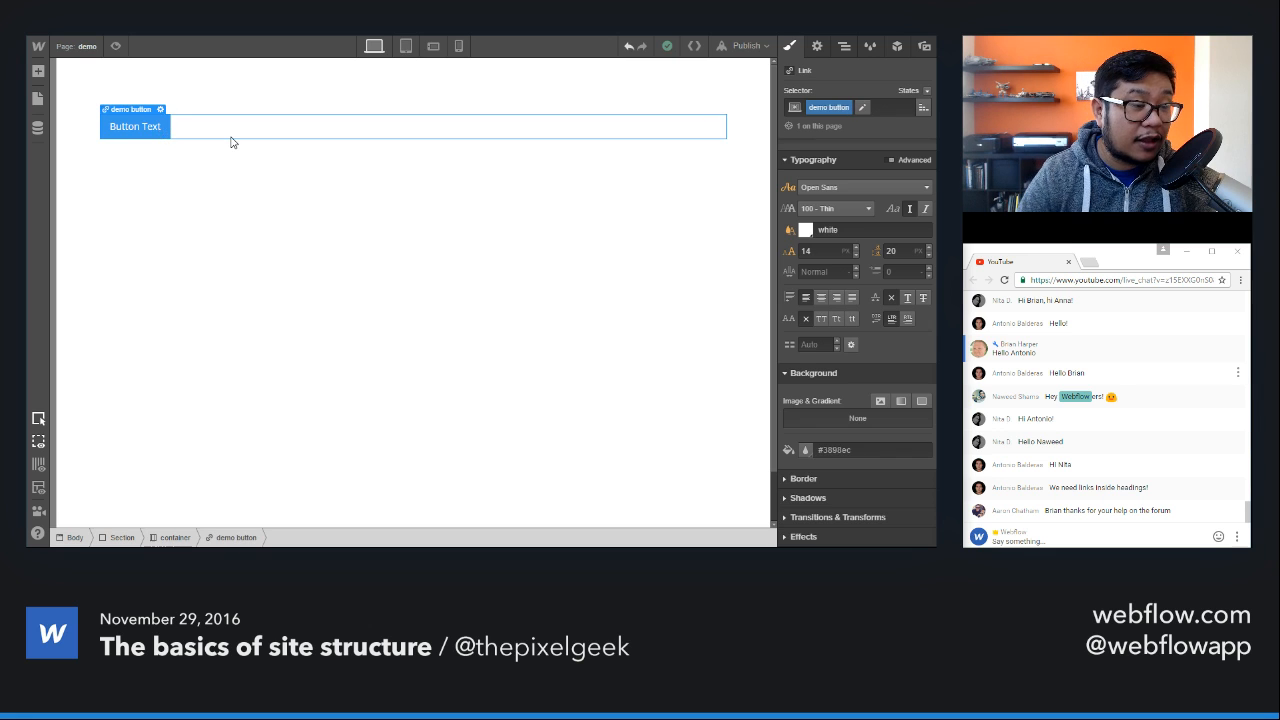
{"action": "key", "text": "Delete"}
Step: Add a List element to the empty container and expand it in the page structure to show its list items
{"action": "key", "text": "a"}
{"action": "scroll", "coordinate": [137, 270], "scroll_direction": "down", "scroll_amount": 2}
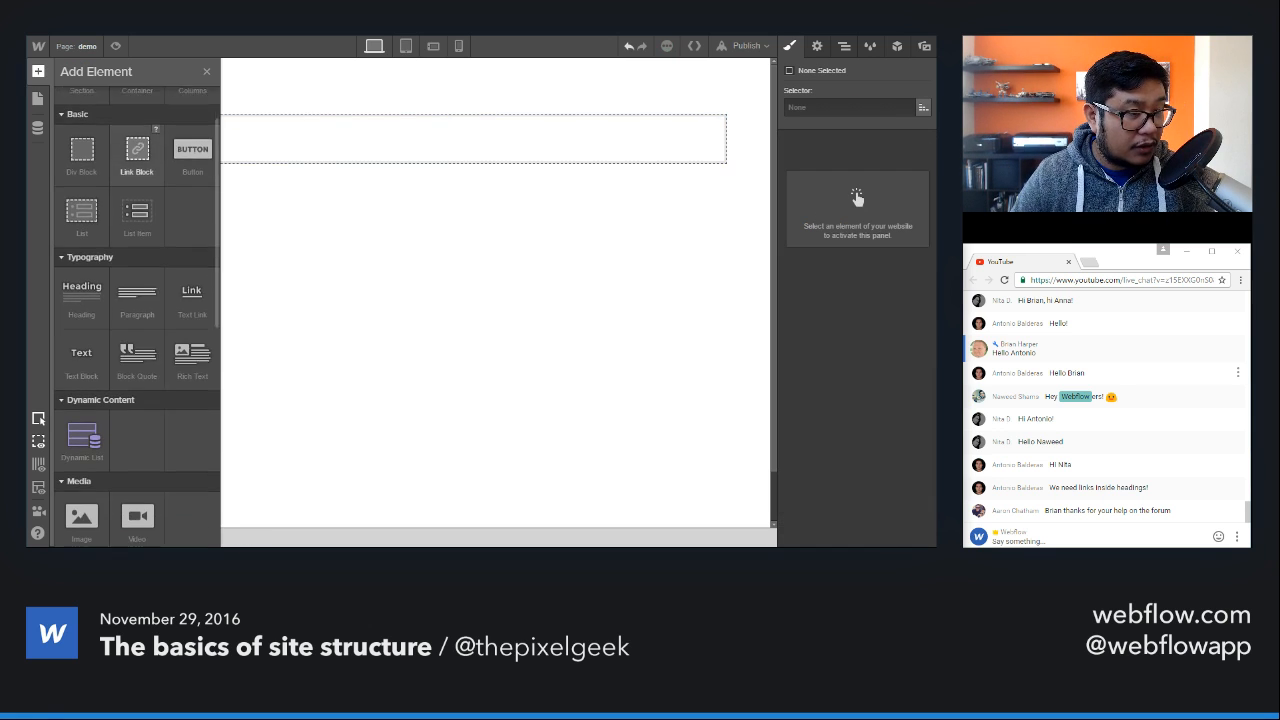
{"action": "scroll", "coordinate": [137, 270], "scroll_direction": "up", "scroll_amount": 2}
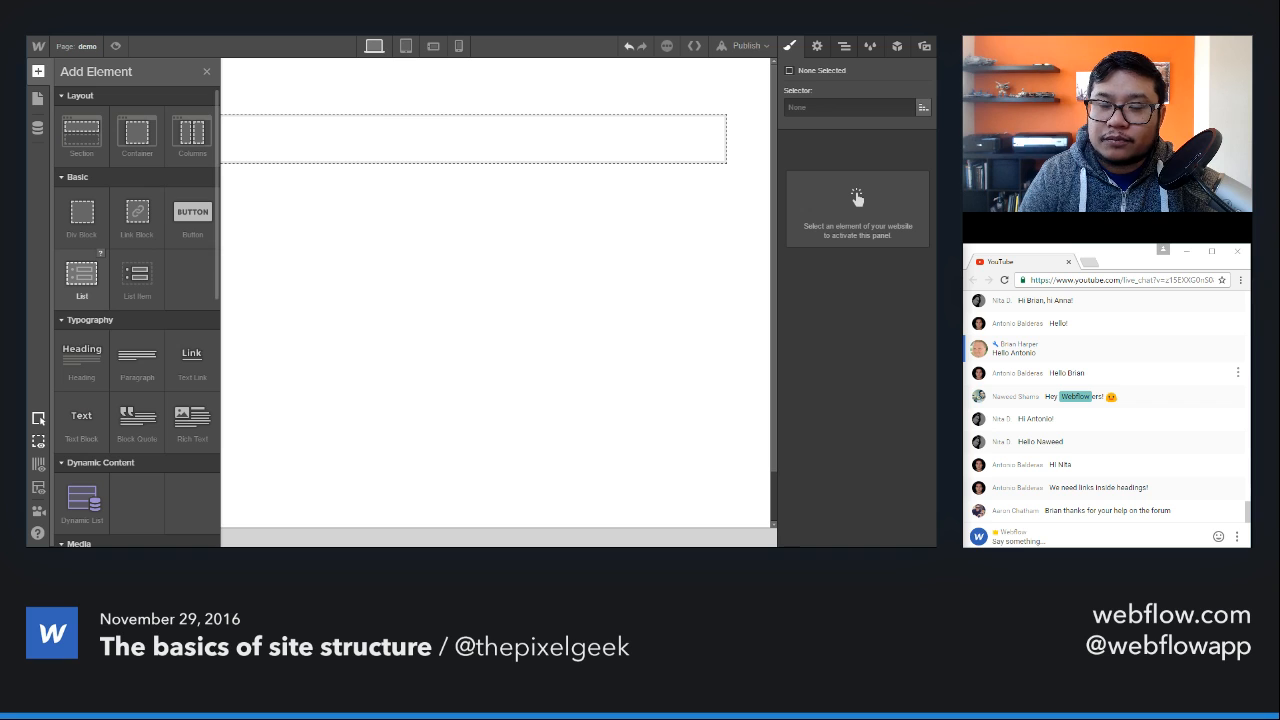
{"action": "left_click_drag", "start_coordinate": [82, 275], "coordinate": [391, 140]}
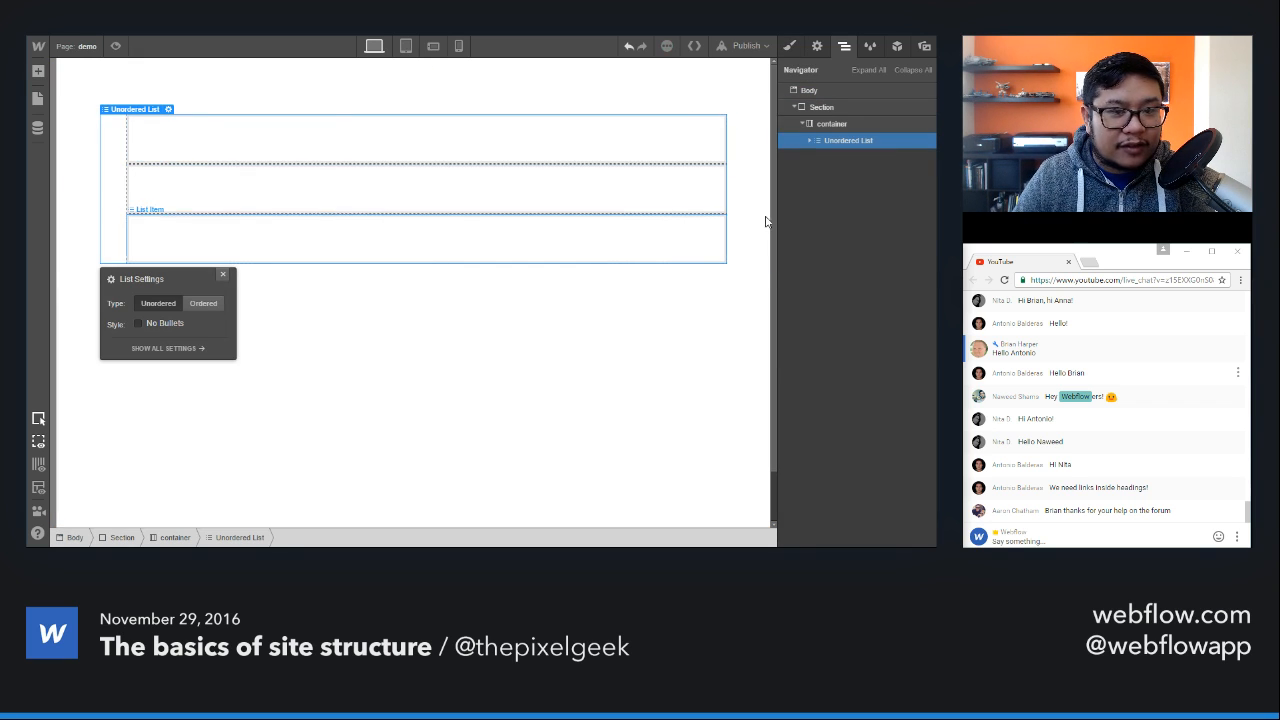
{"action": "left_click", "coordinate": [810, 140]}
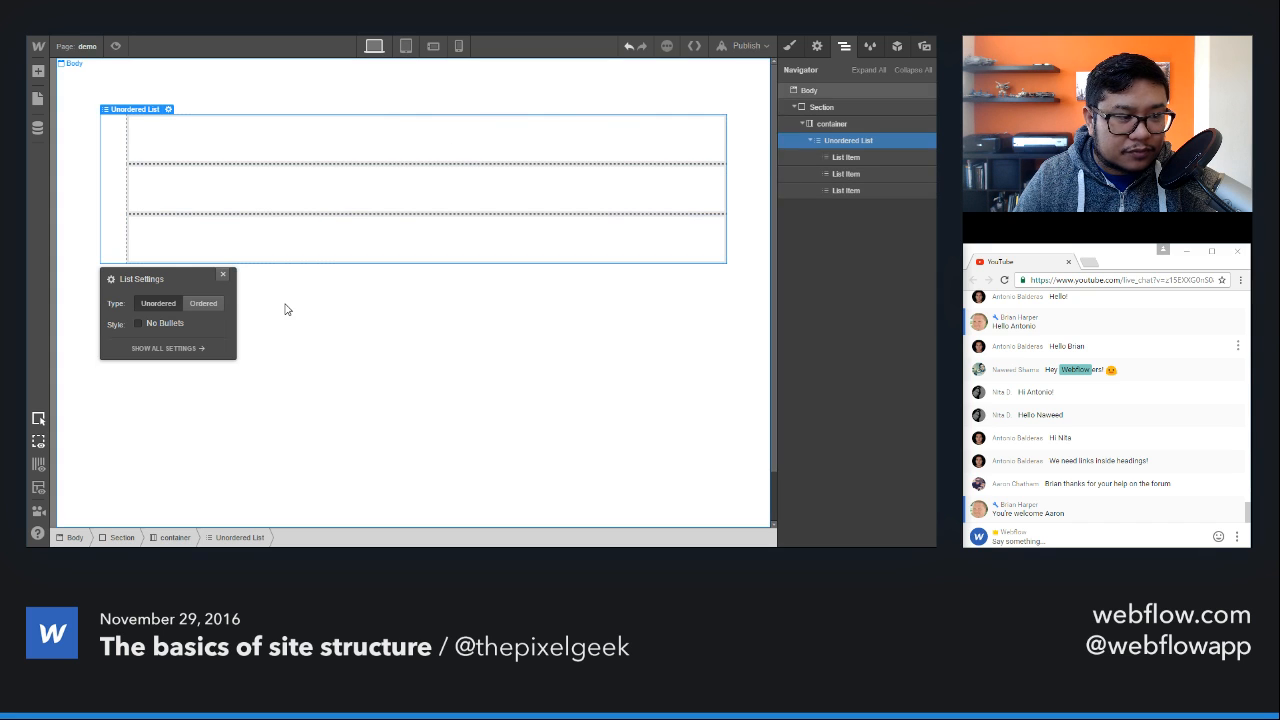
Step: Try the Ordered type for the new list, return it to Unordered, and dismiss the list settings
{"action": "left_click", "coordinate": [206, 309]}
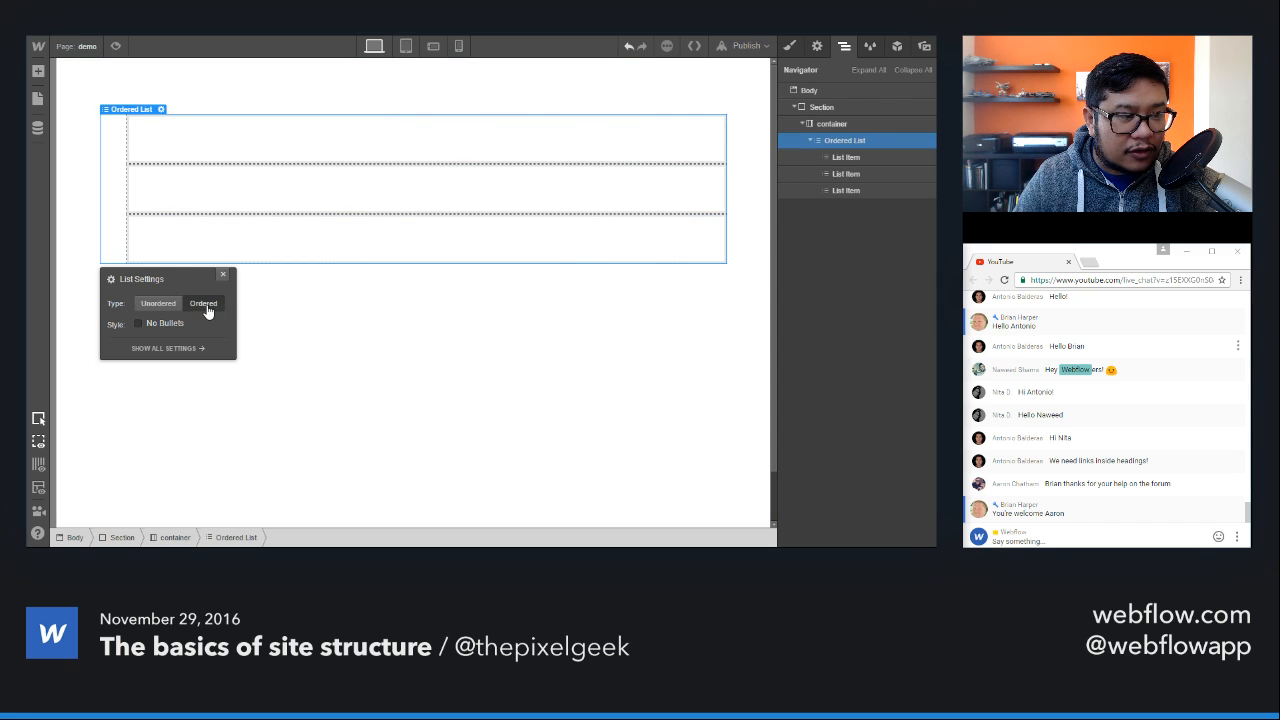
{"action": "left_click", "coordinate": [160, 308]}
{"action": "left_click", "coordinate": [201, 310]}
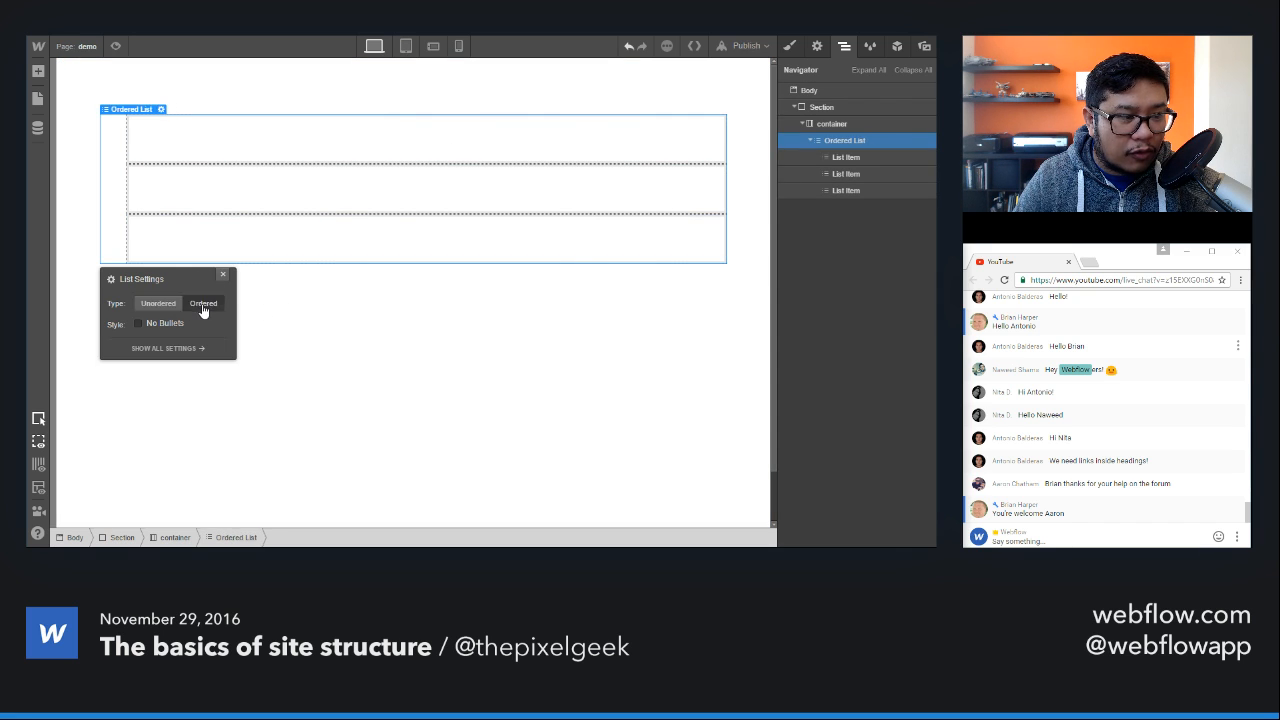
{"action": "left_click", "coordinate": [168, 311]}
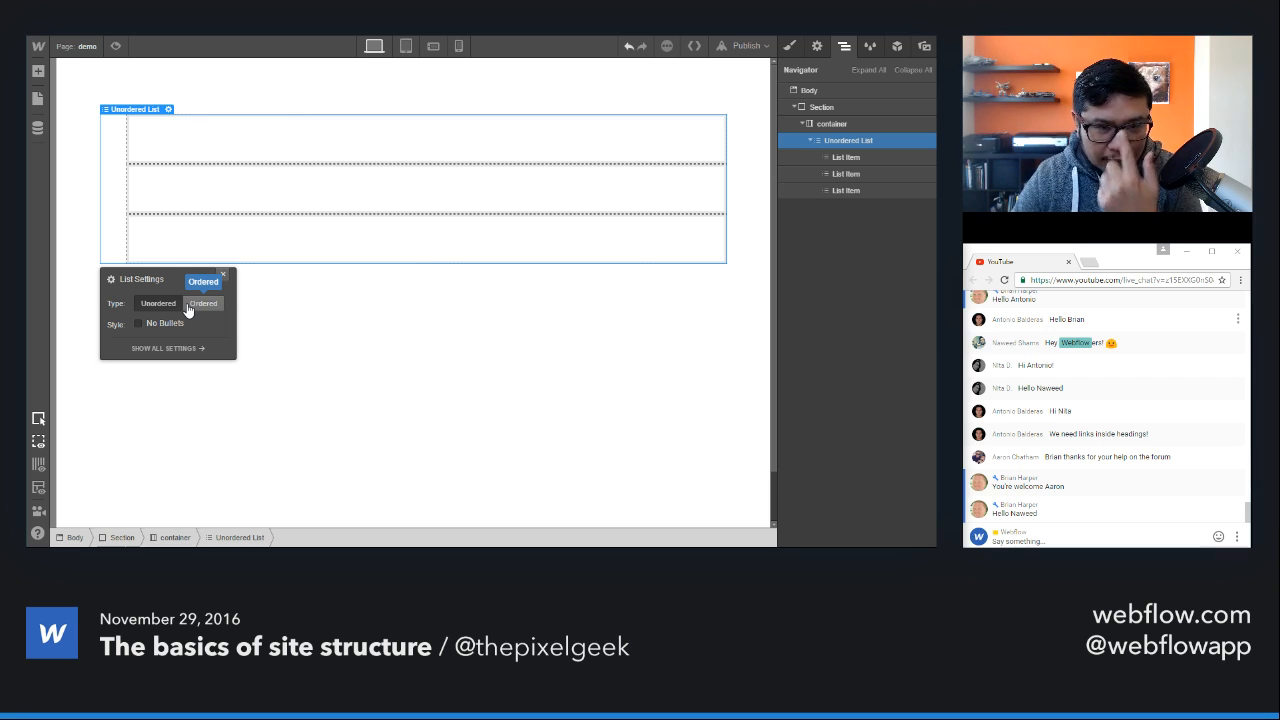
{"action": "left_click", "coordinate": [224, 276]}
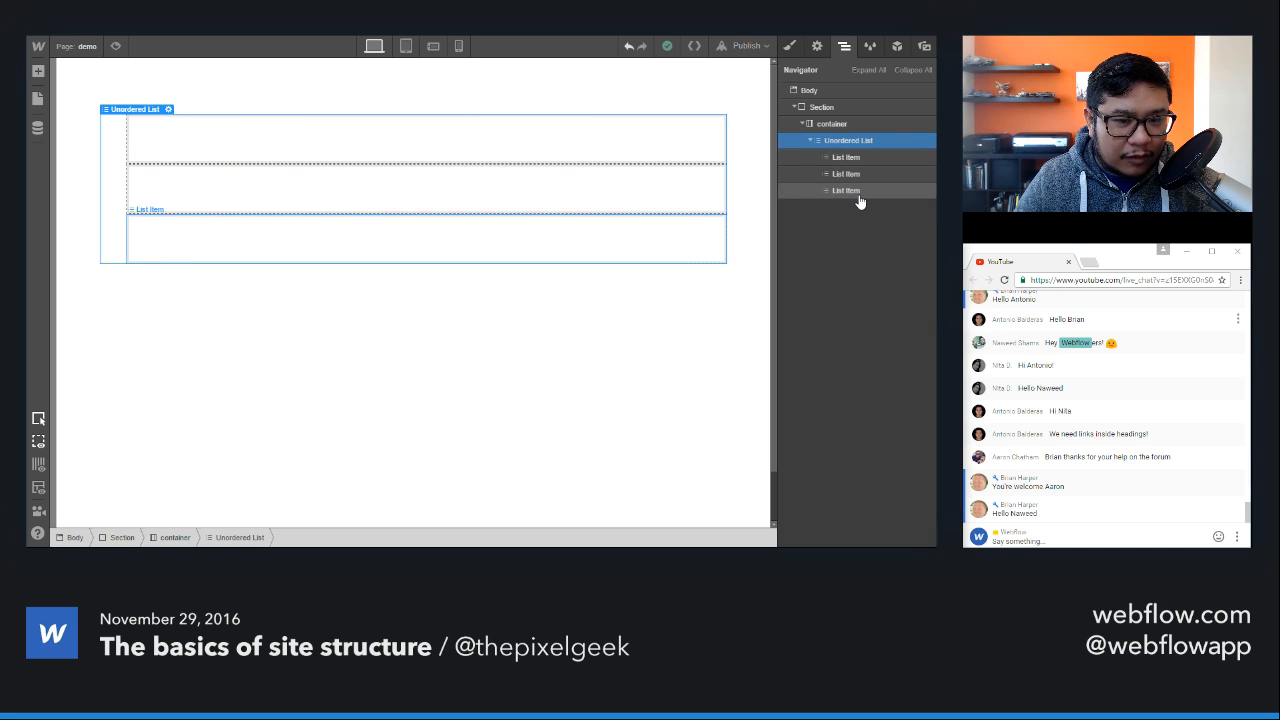
Step: Enter the placeholder text "ntrntrntrnrt" in the first list item
{"action": "left_click", "coordinate": [453, 144]}
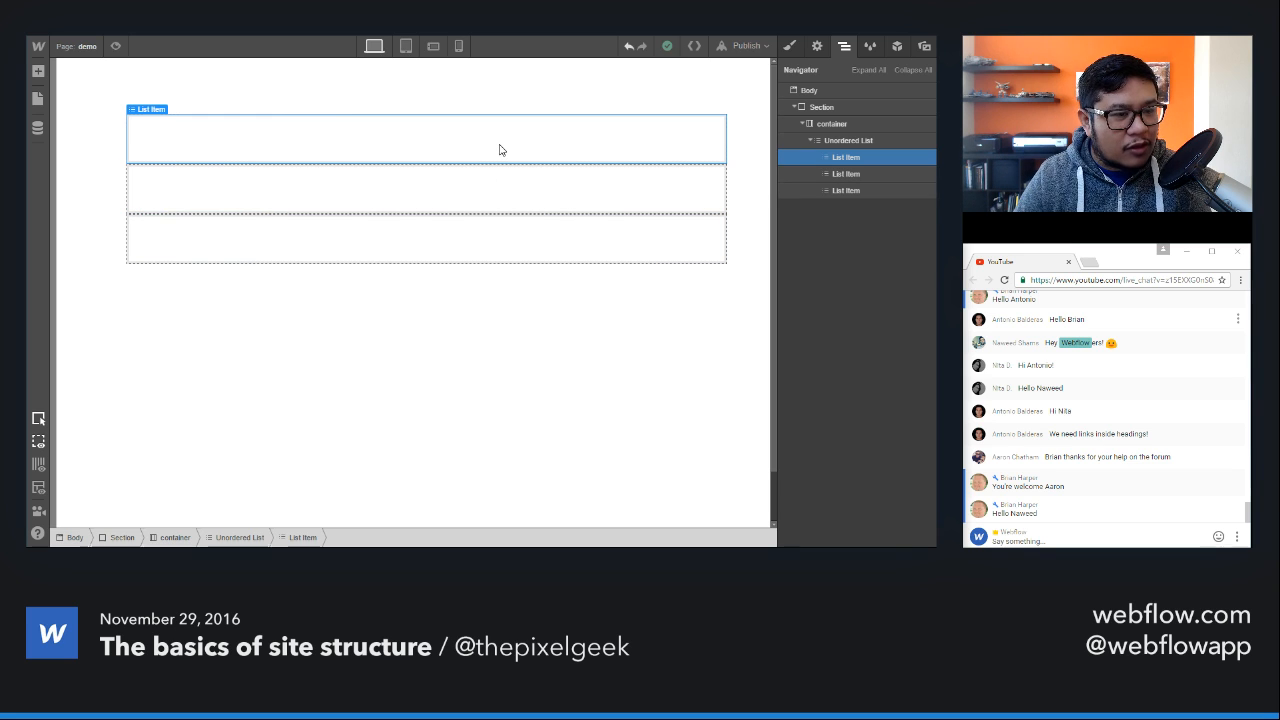
{"action": "double_click", "coordinate": [578, 143]}
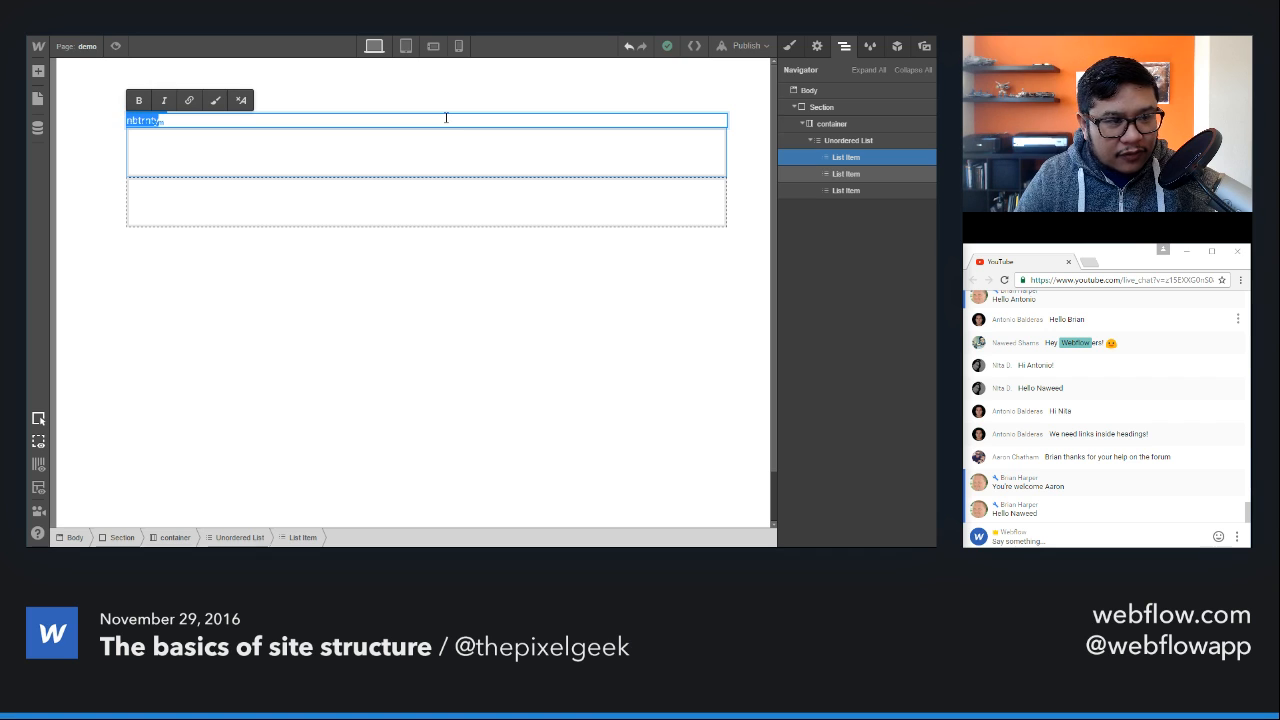
{"action": "key", "text": "BackSpace"}
{"action": "key", "text": "Escape"}
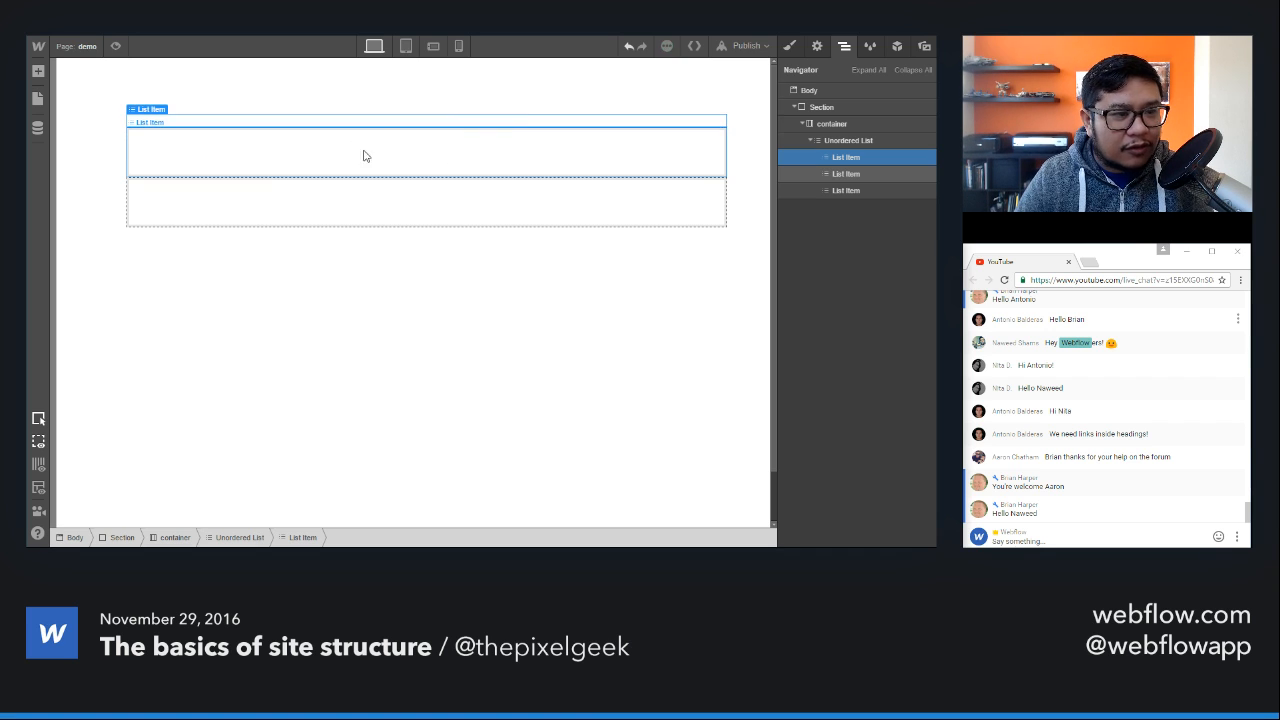
Step: Set the text color of the "All Unordered Lists" tag to the teal swatch #00ad92
{"action": "left_click", "coordinate": [848, 140]}
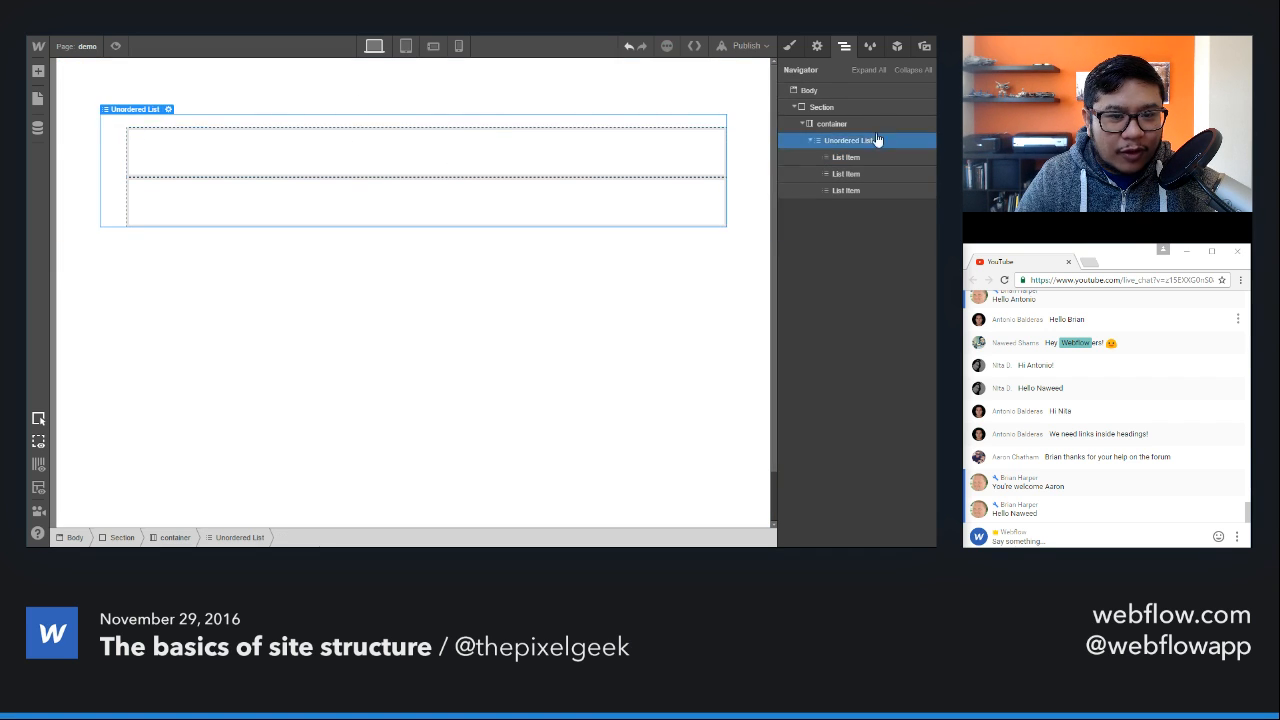
{"action": "left_click", "coordinate": [789, 46]}
{"action": "left_click", "coordinate": [835, 107]}
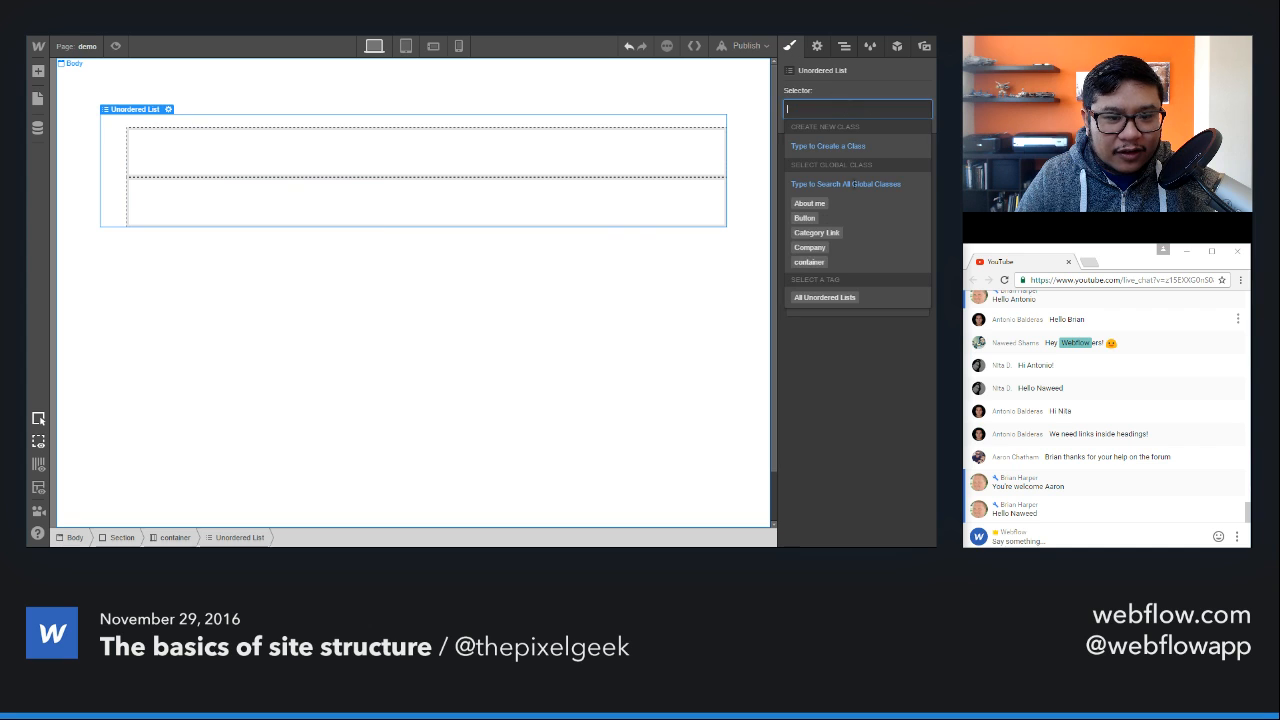
{"action": "left_click", "coordinate": [837, 303]}
{"action": "scroll", "coordinate": [858, 431], "scroll_direction": "down", "scroll_amount": 4}
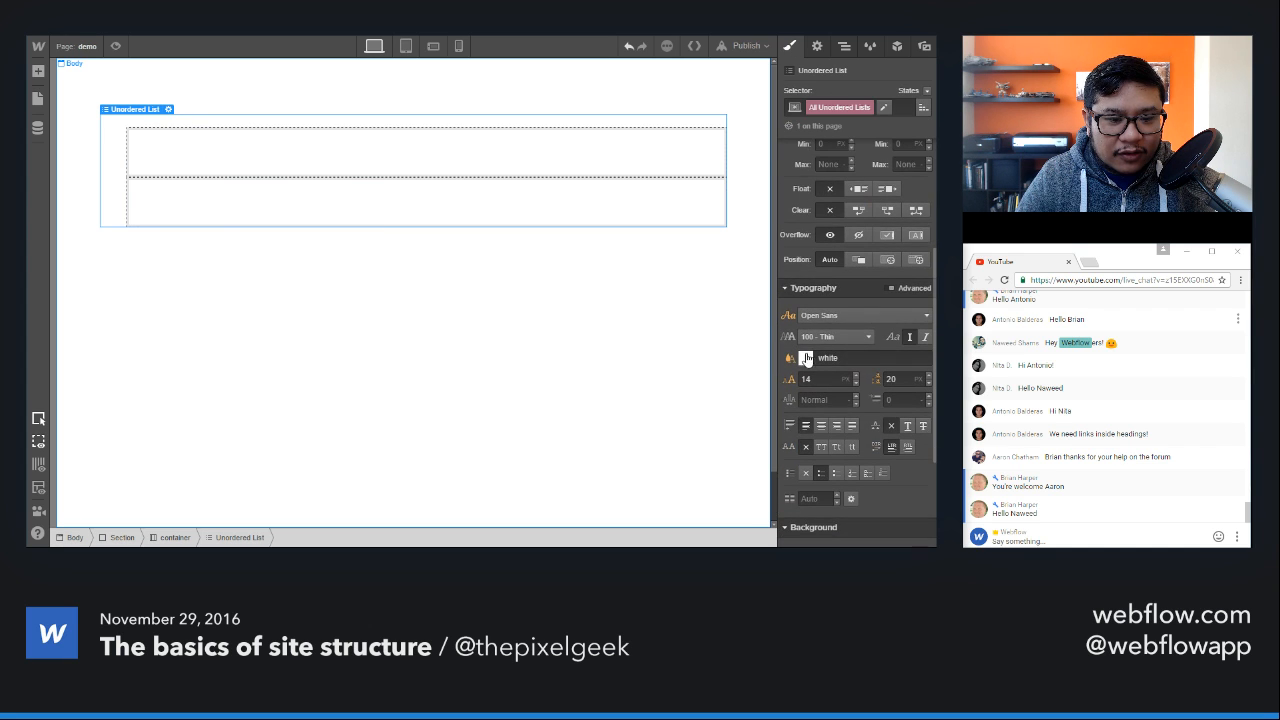
{"action": "left_click", "coordinate": [806, 359]}
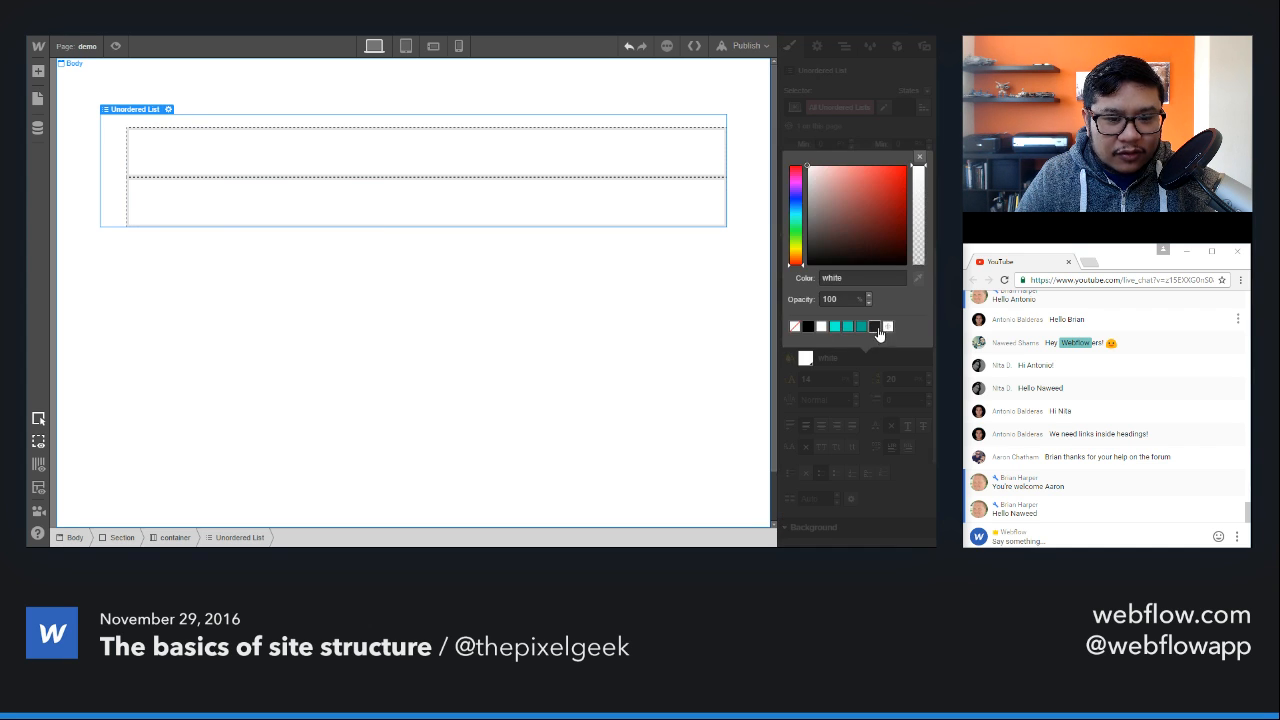
{"action": "left_click", "coordinate": [862, 327]}
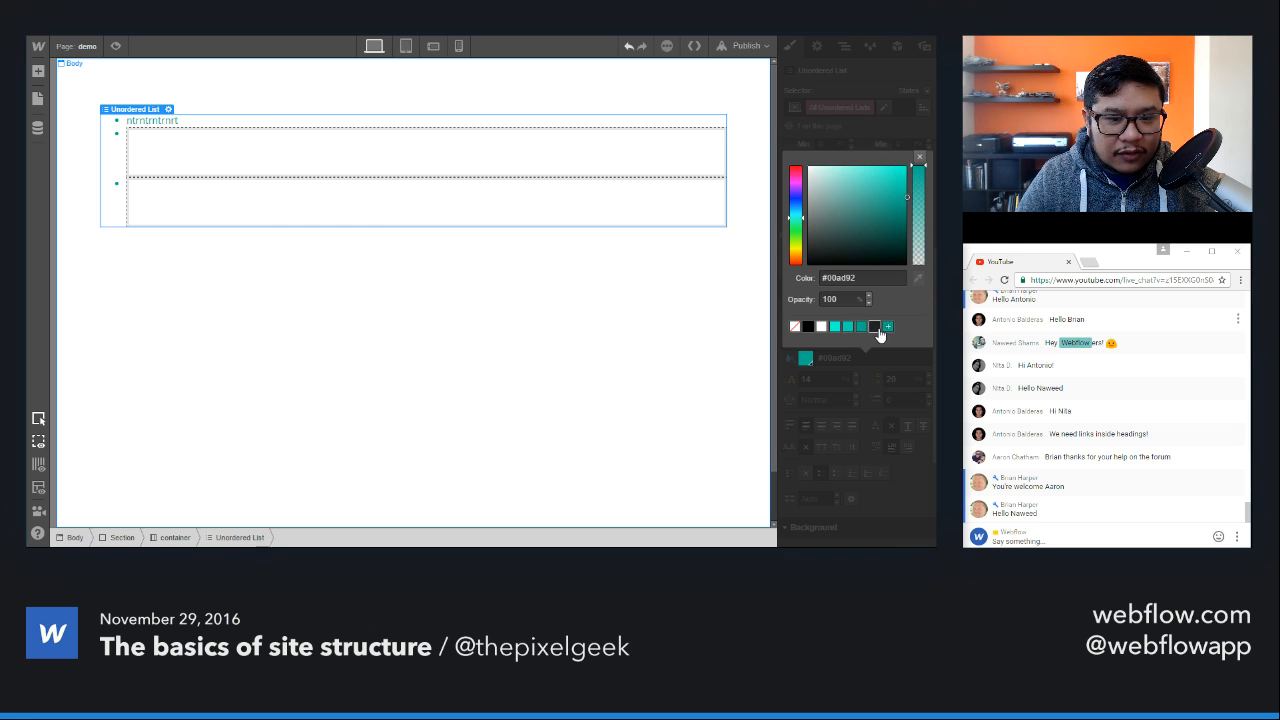
{"action": "left_click", "coordinate": [921, 160]}
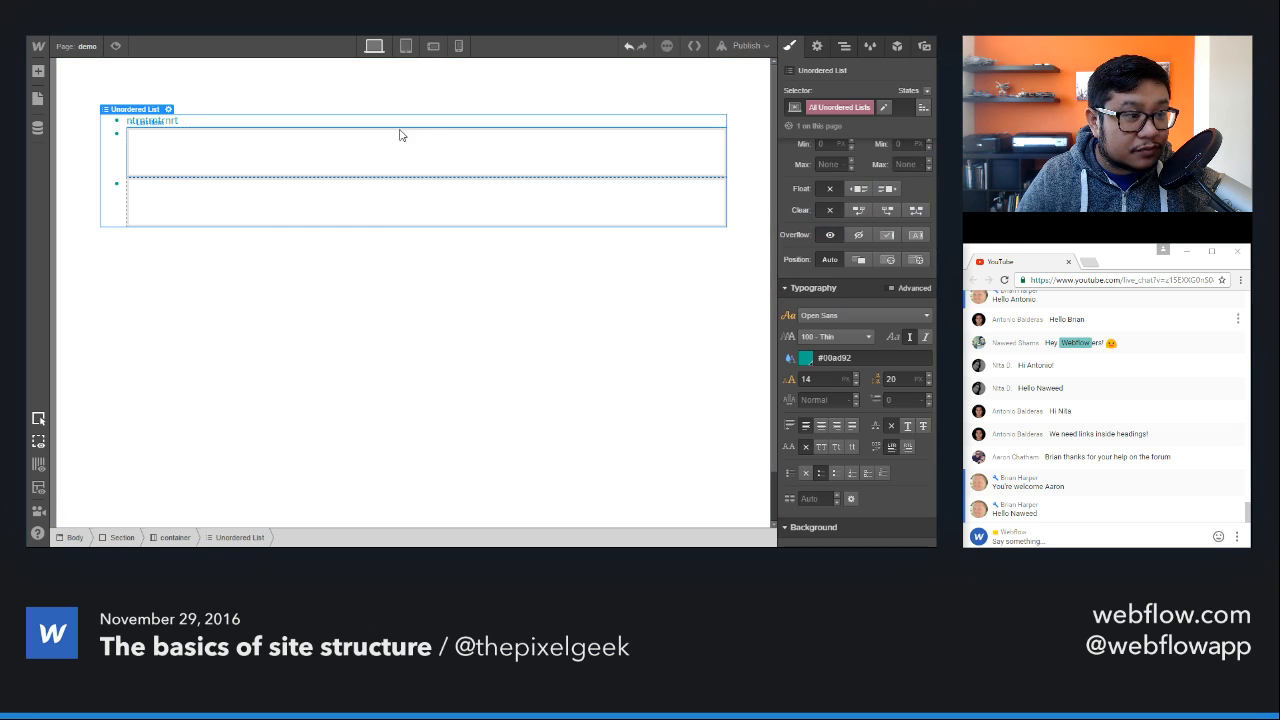
Step: Examine the empty second and third list items and their nesting in the page structure
{"action": "left_click", "coordinate": [235, 143]}
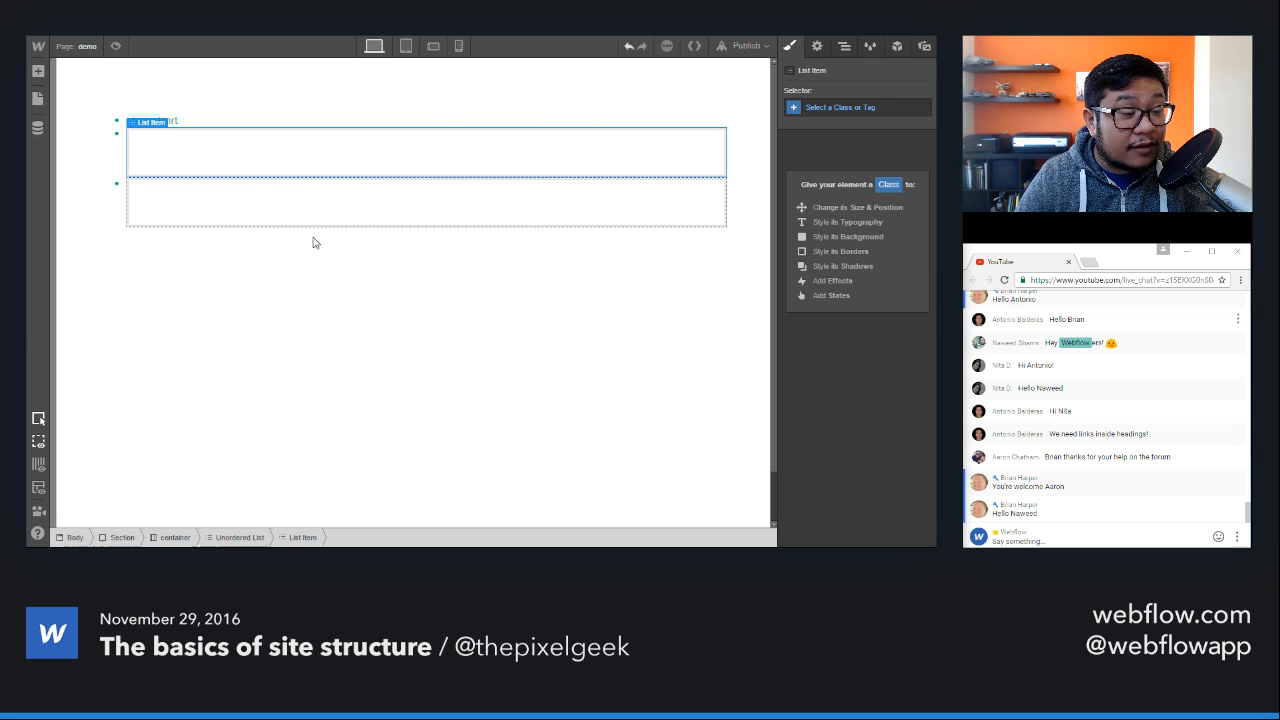
{"action": "left_click", "coordinate": [317, 281]}
{"action": "left_click", "coordinate": [300, 163]}
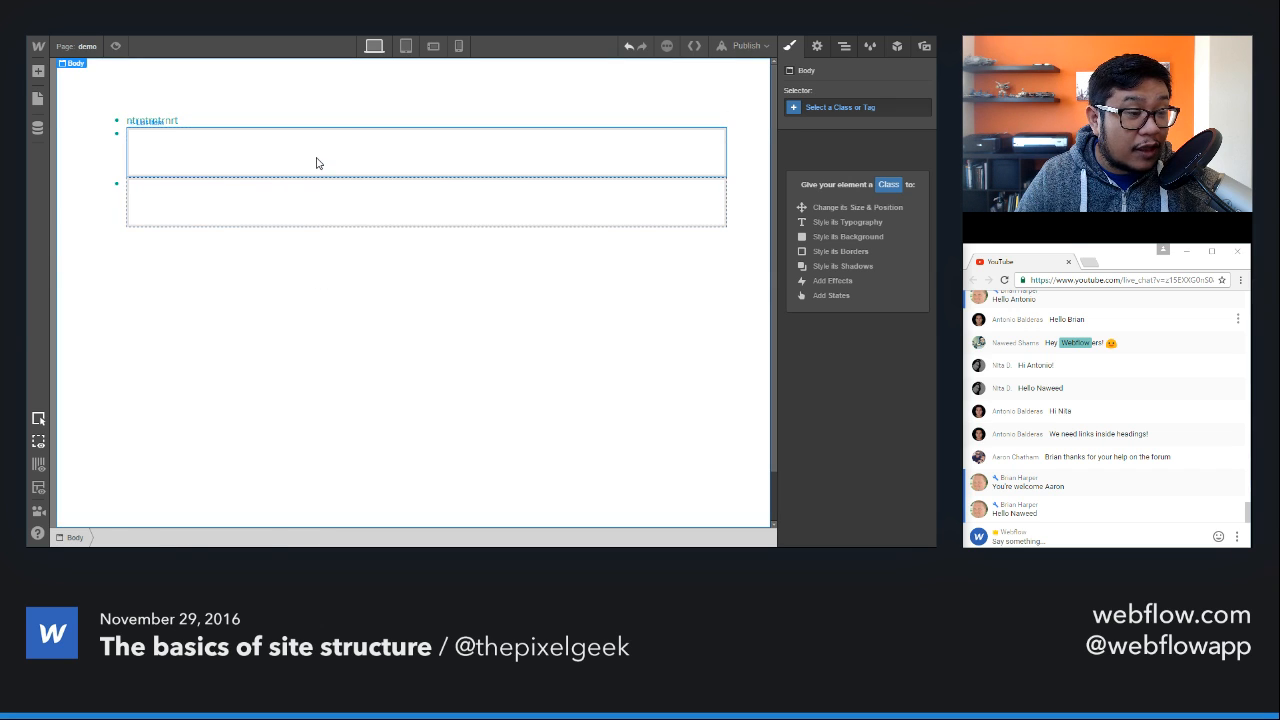
{"action": "key", "text": "a"}
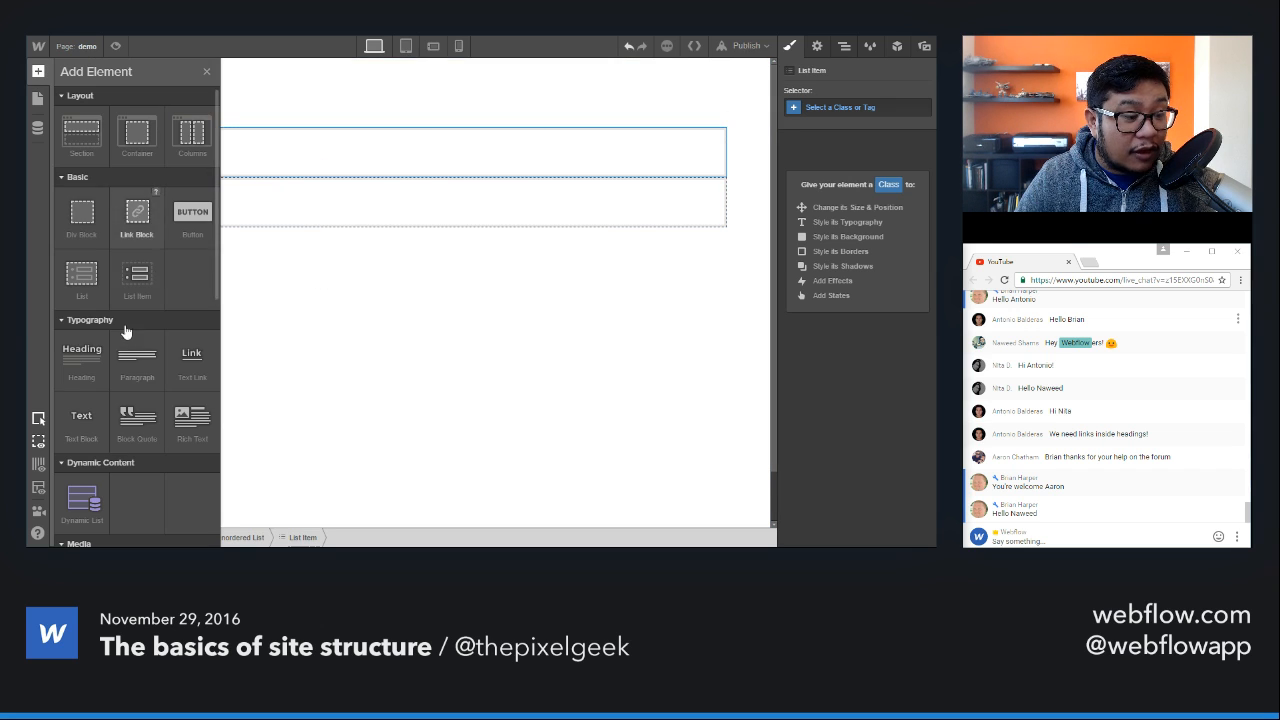
{"action": "left_click", "coordinate": [361, 157]}
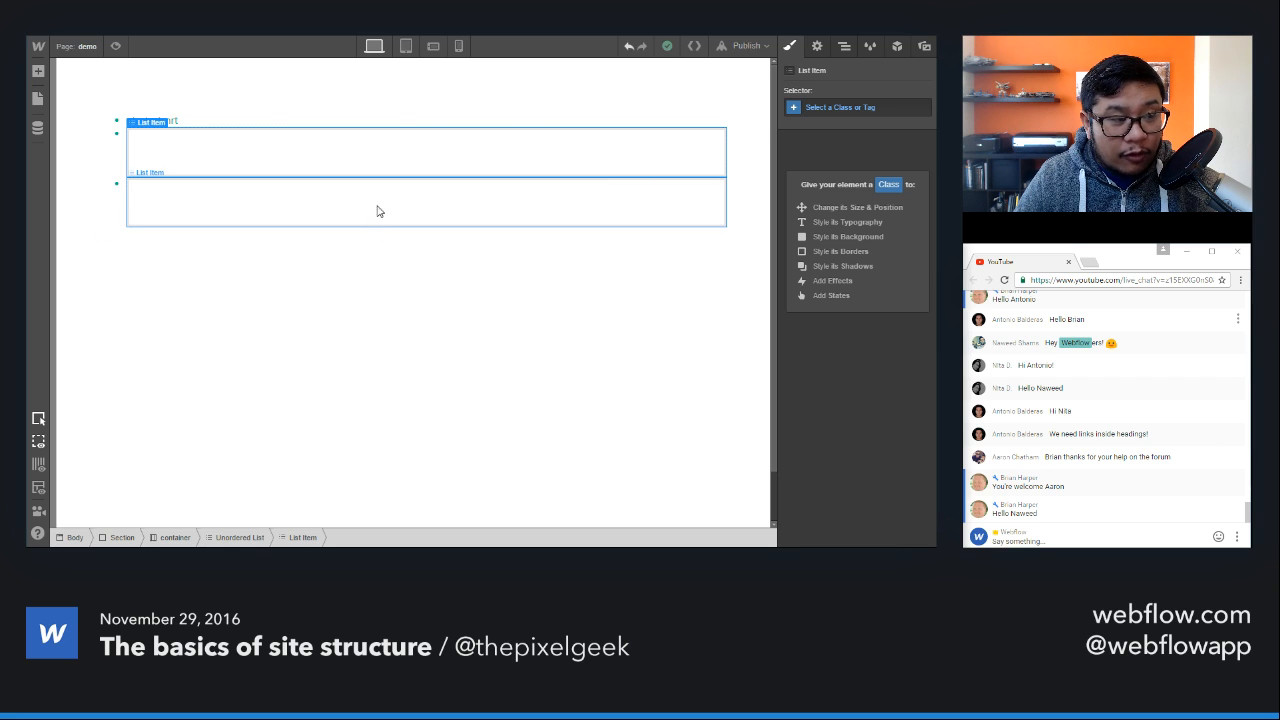
{"action": "left_click", "coordinate": [678, 212]}
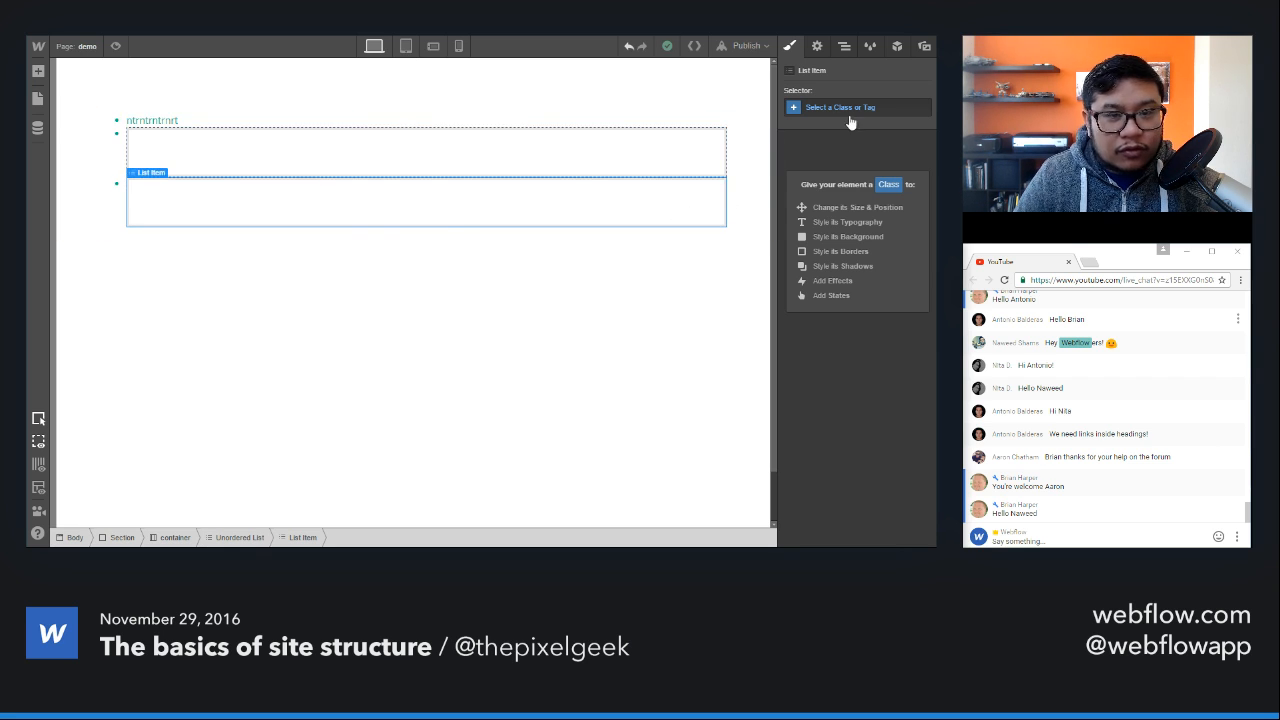
{"action": "left_click", "coordinate": [844, 46]}
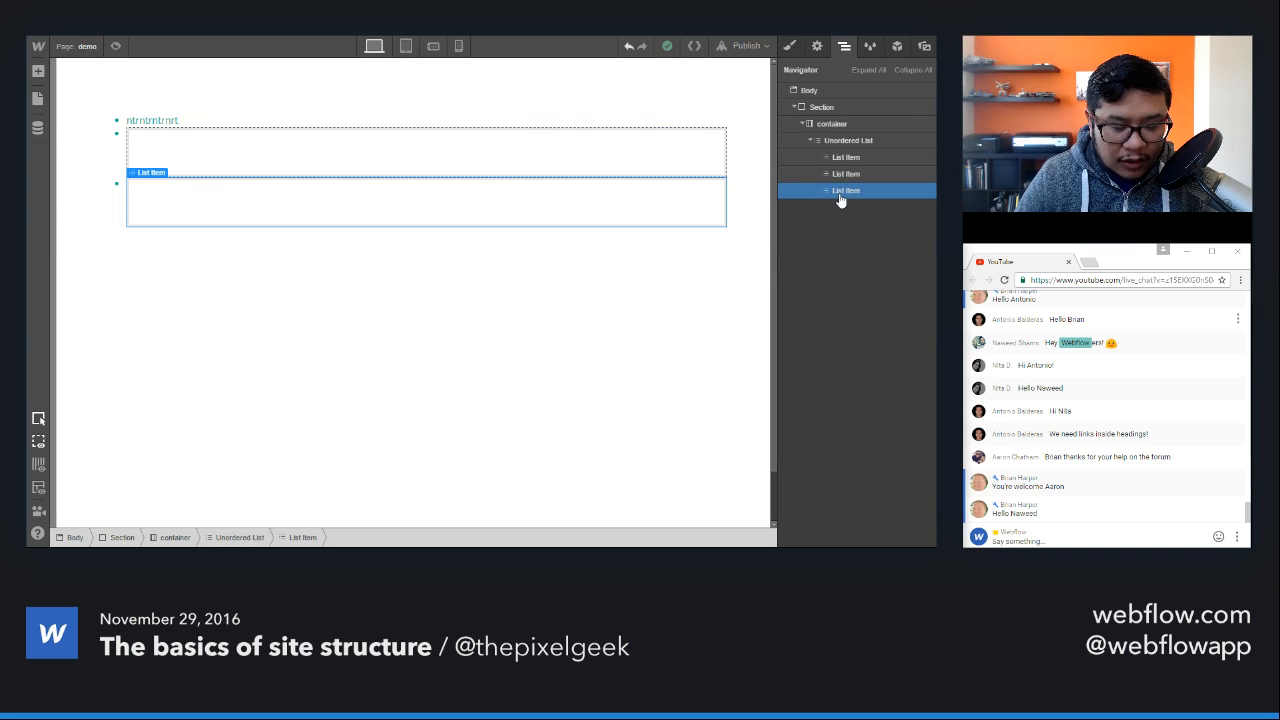
Step: Paste a copy of the third list item below it and add another new List Item at the end of the unordered list
{"action": "key", "text": "ctrl+v"}
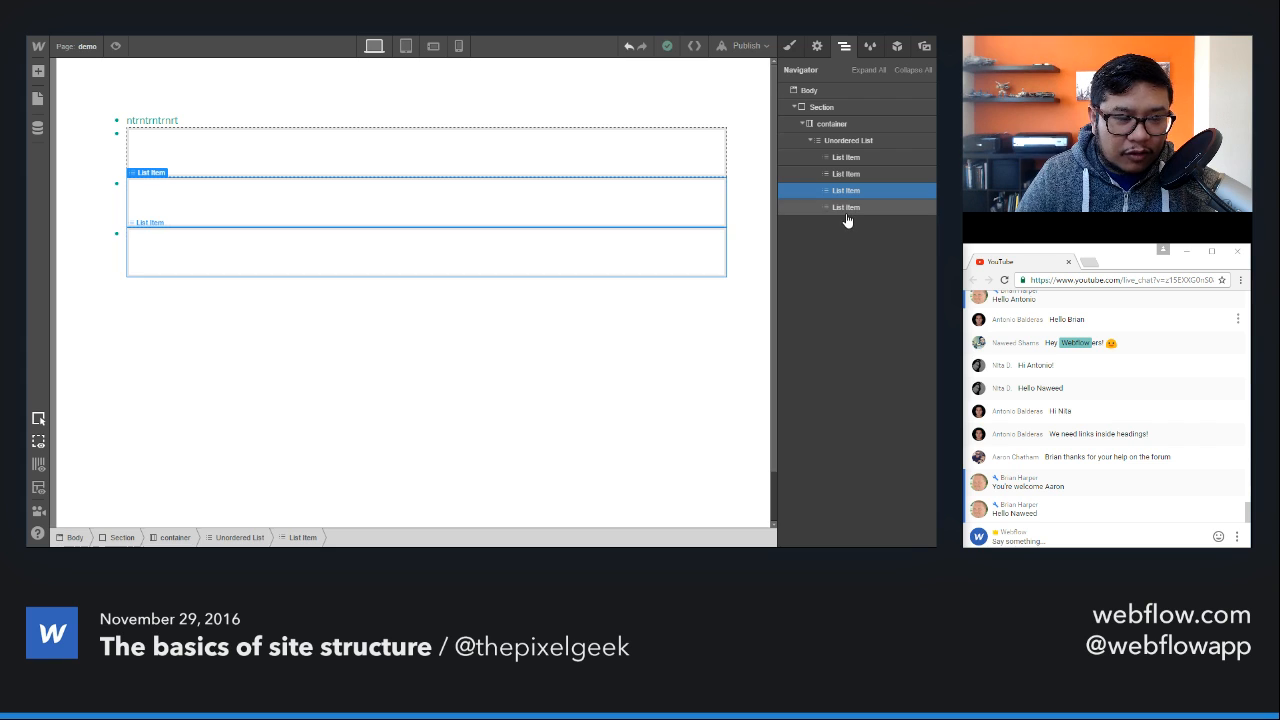
{"action": "key", "text": "a"}
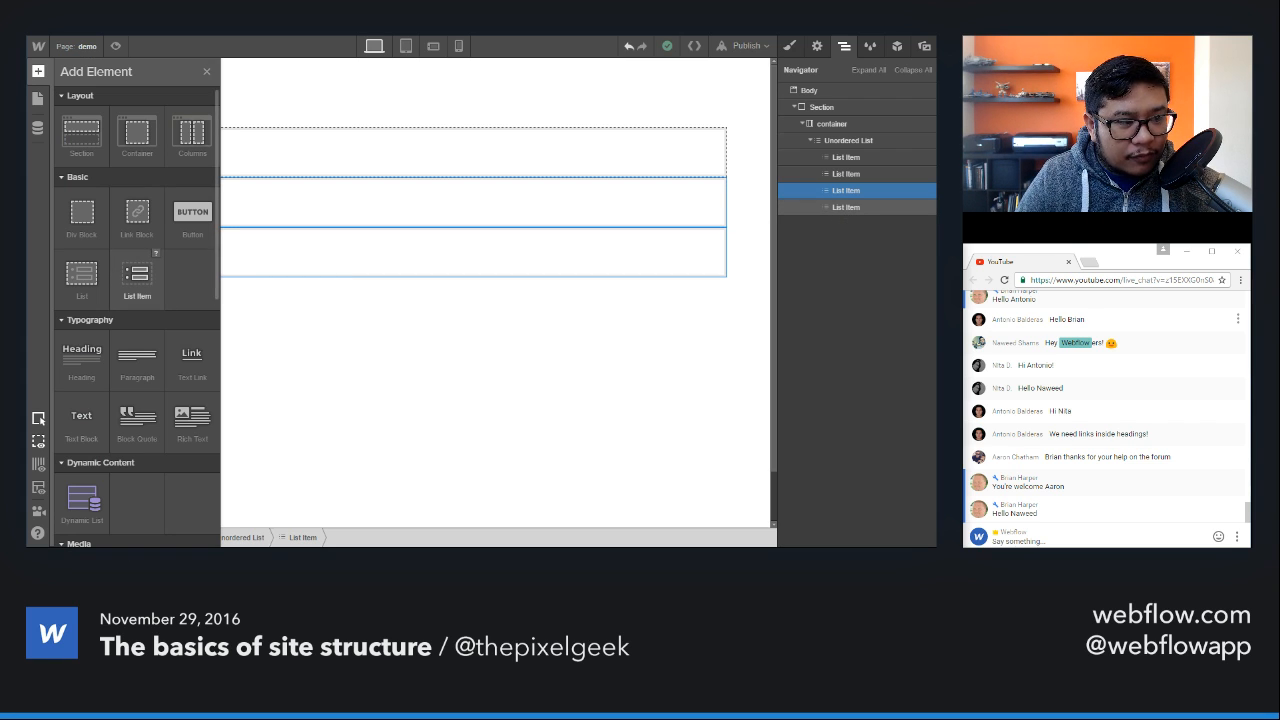
{"action": "left_click_drag", "start_coordinate": [137, 275], "coordinate": [891, 215]}
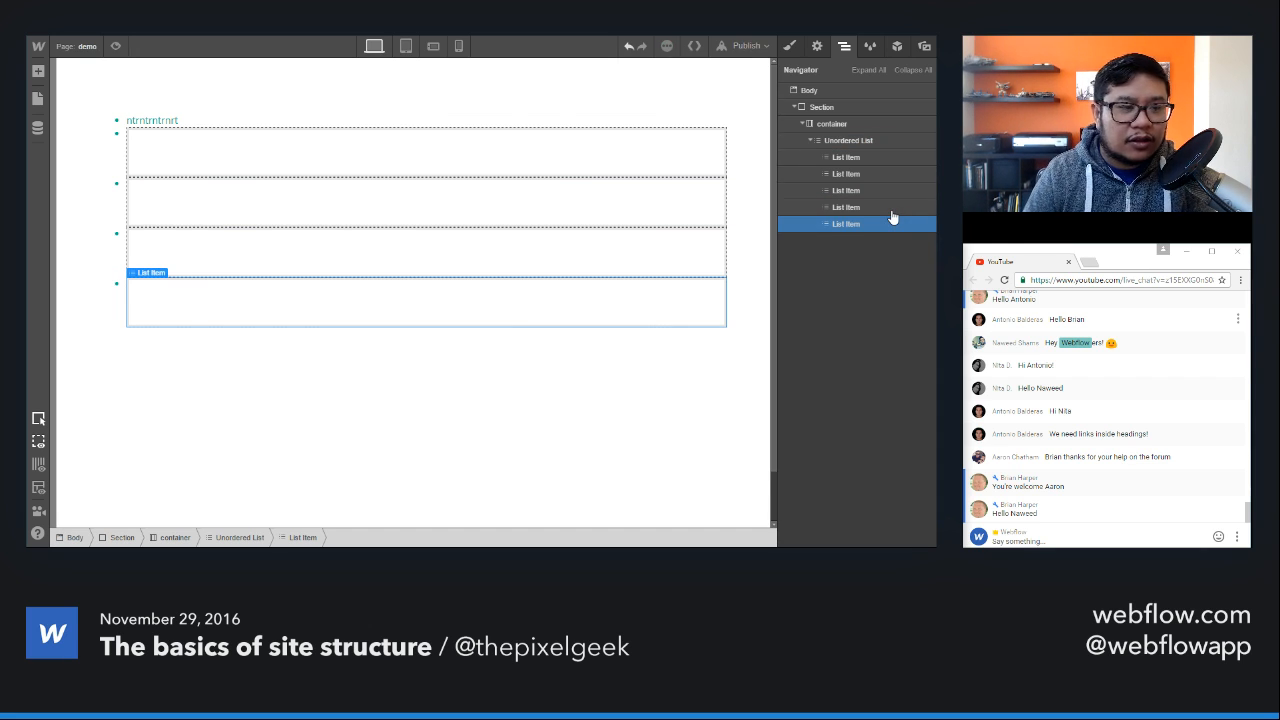
Step: Delete the unordered list with all its list items from the container
{"action": "left_click", "coordinate": [686, 127]}
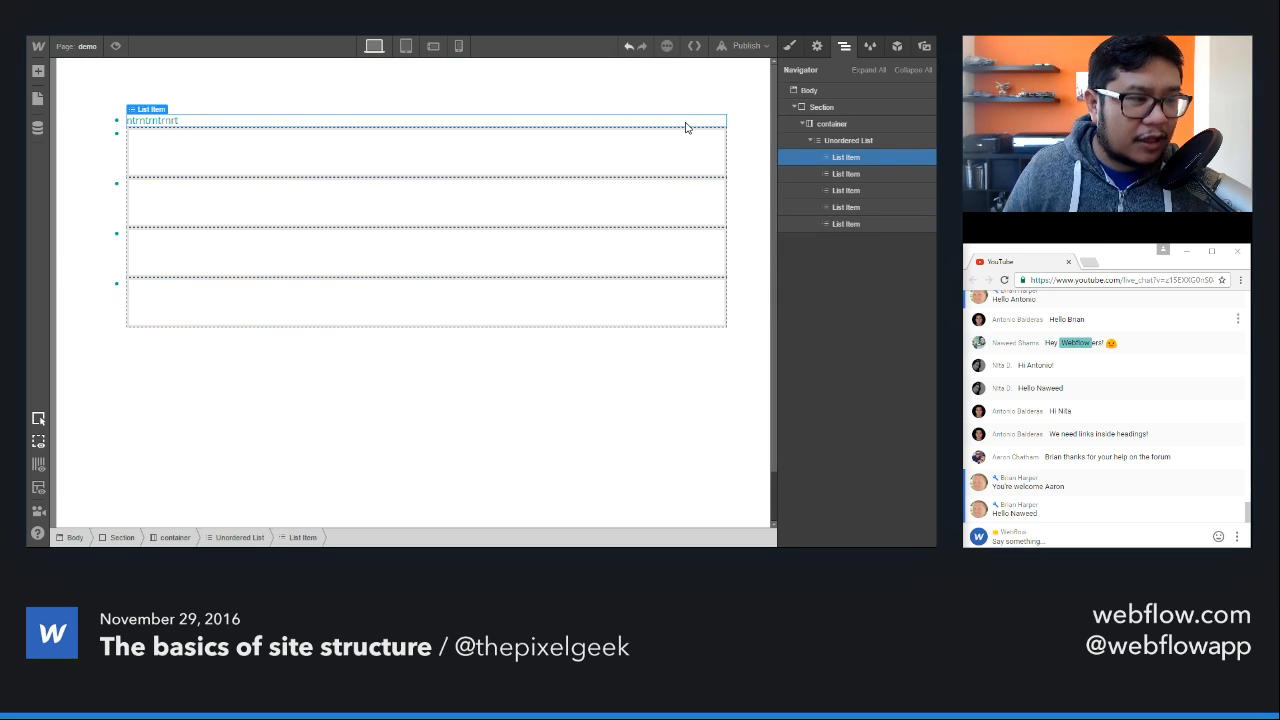
{"action": "left_click", "coordinate": [848, 141]}
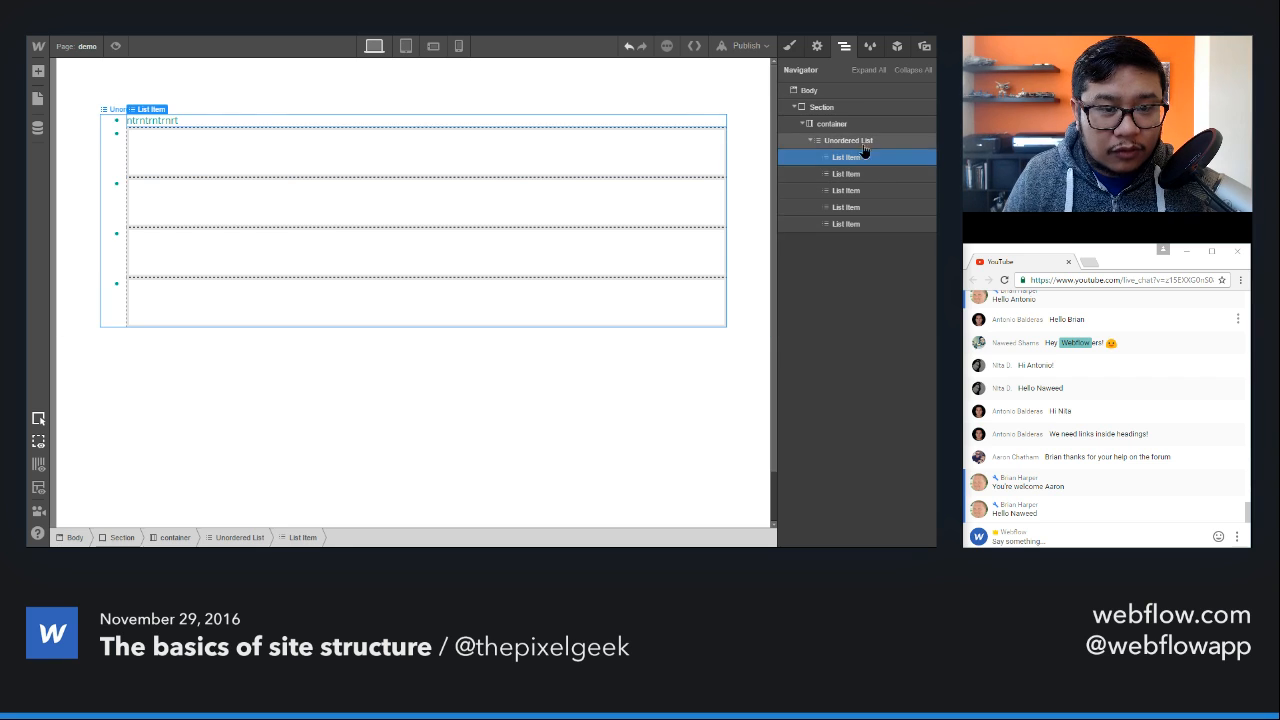
{"action": "left_click", "coordinate": [817, 46]}
{"action": "left_click", "coordinate": [844, 46]}
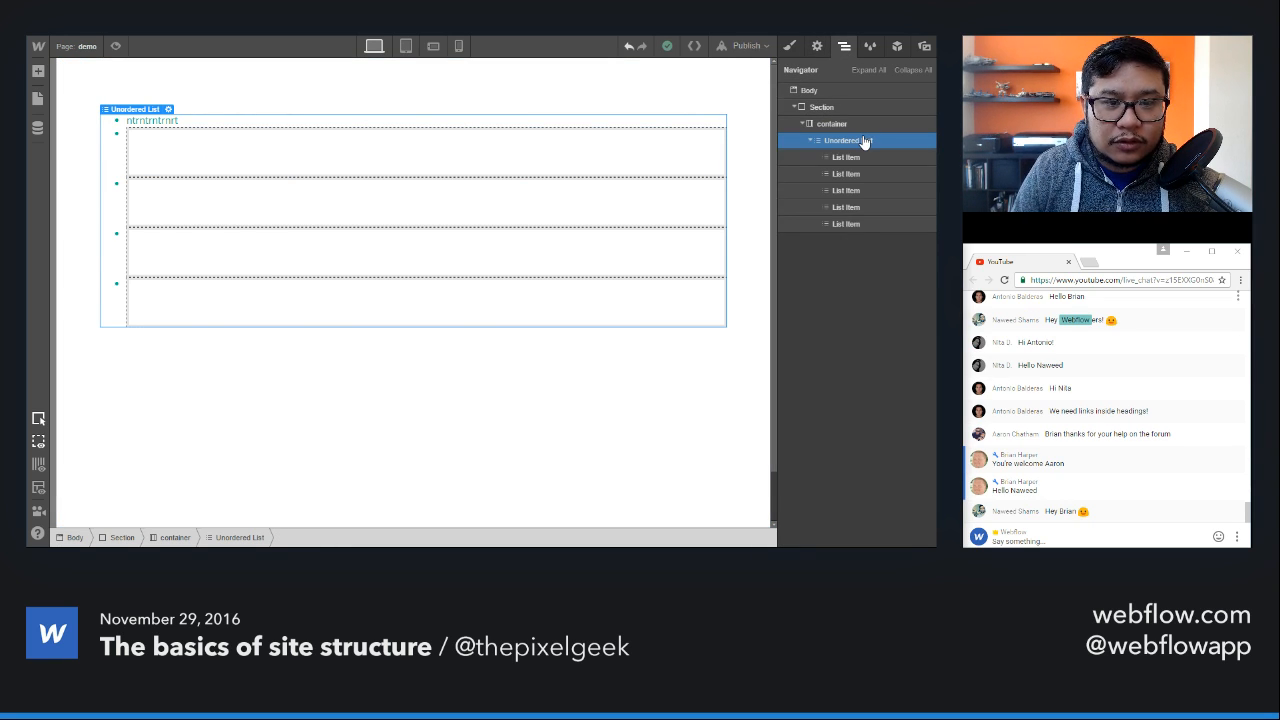
{"action": "key", "text": "Delete"}
Step: Insert a Text Link into the empty container
{"action": "left_click", "coordinate": [823, 127]}
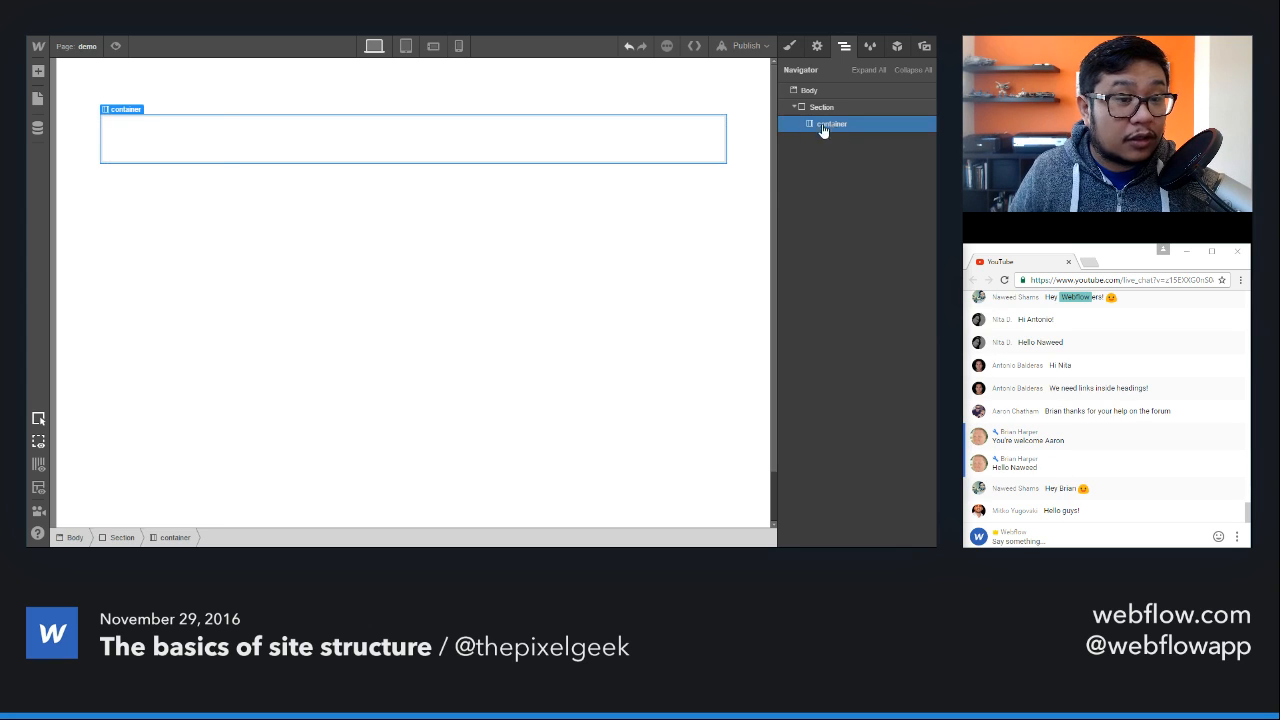
{"action": "key", "text": "a"}
{"action": "scroll", "coordinate": [186, 277], "scroll_direction": "down", "scroll_amount": 3}
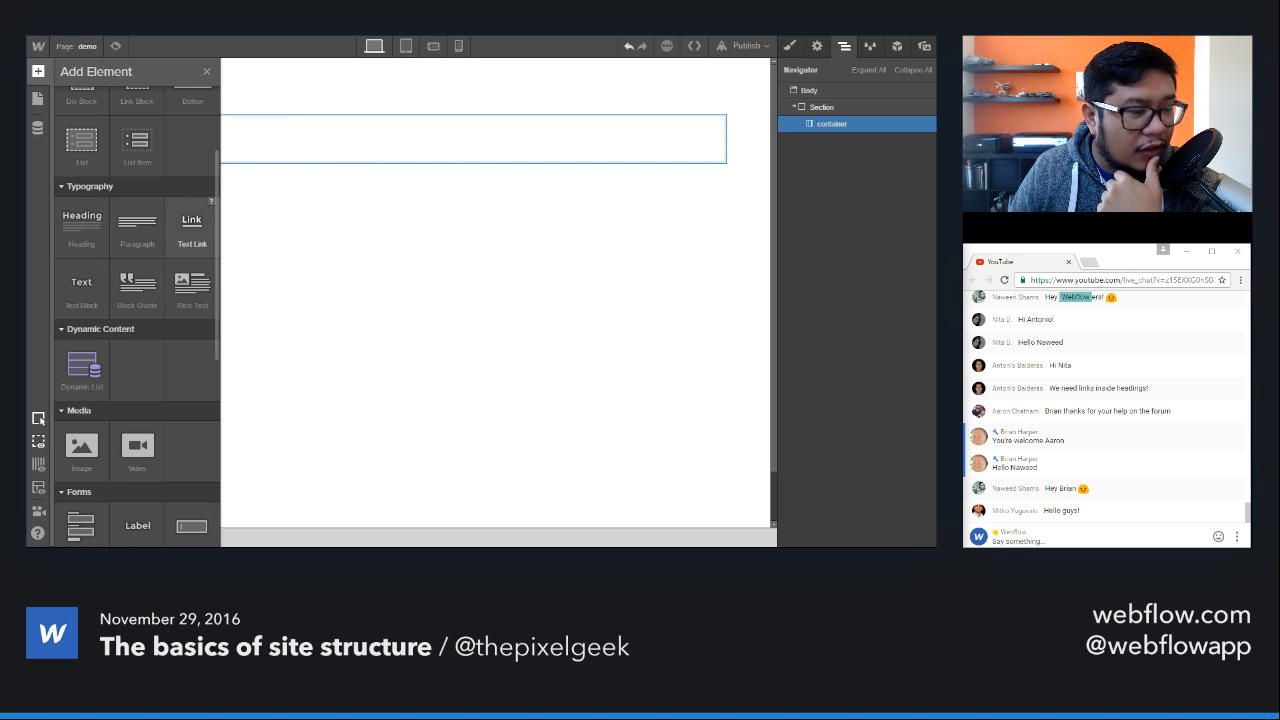
{"action": "scroll", "coordinate": [137, 314], "scroll_direction": "up", "scroll_amount": 1}
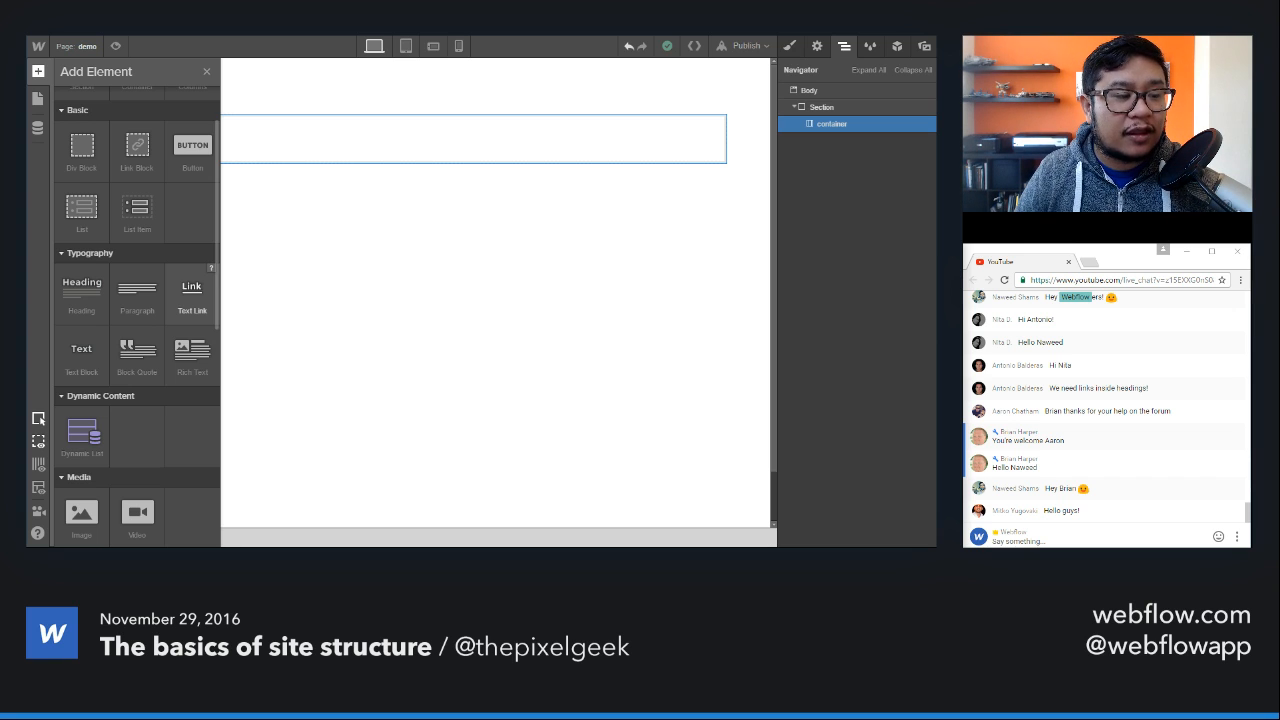
{"action": "left_click_drag", "start_coordinate": [191, 297], "coordinate": [360, 145]}
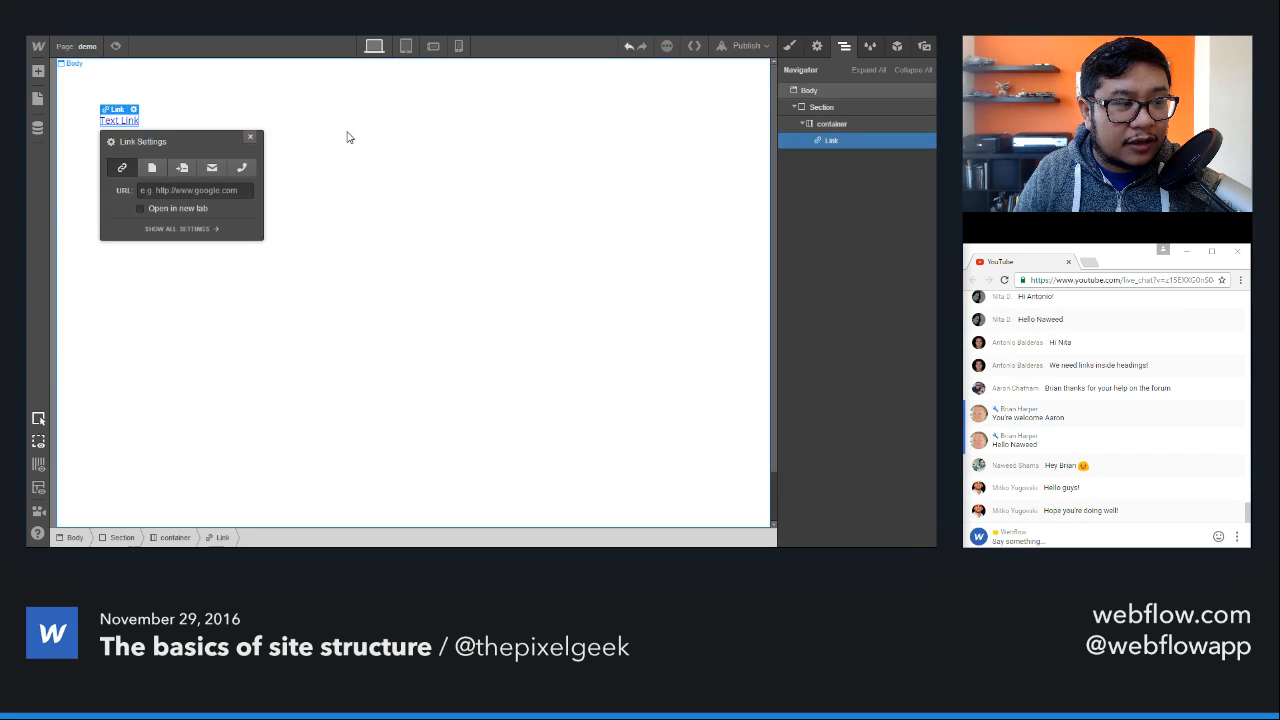
Step: Give the text link a new class named "text link demo" and look through its layout and typography styles
{"action": "left_click", "coordinate": [789, 46]}
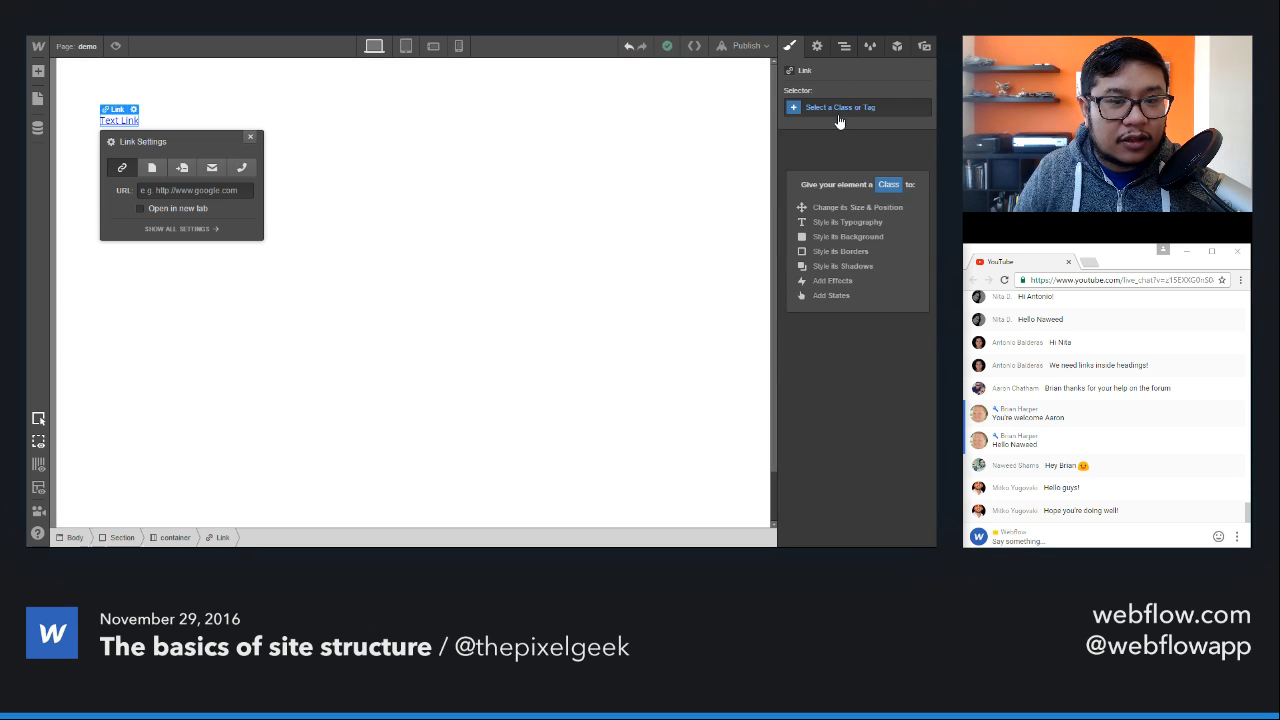
{"action": "left_click", "coordinate": [839, 106]}
{"action": "type", "text": "te"}
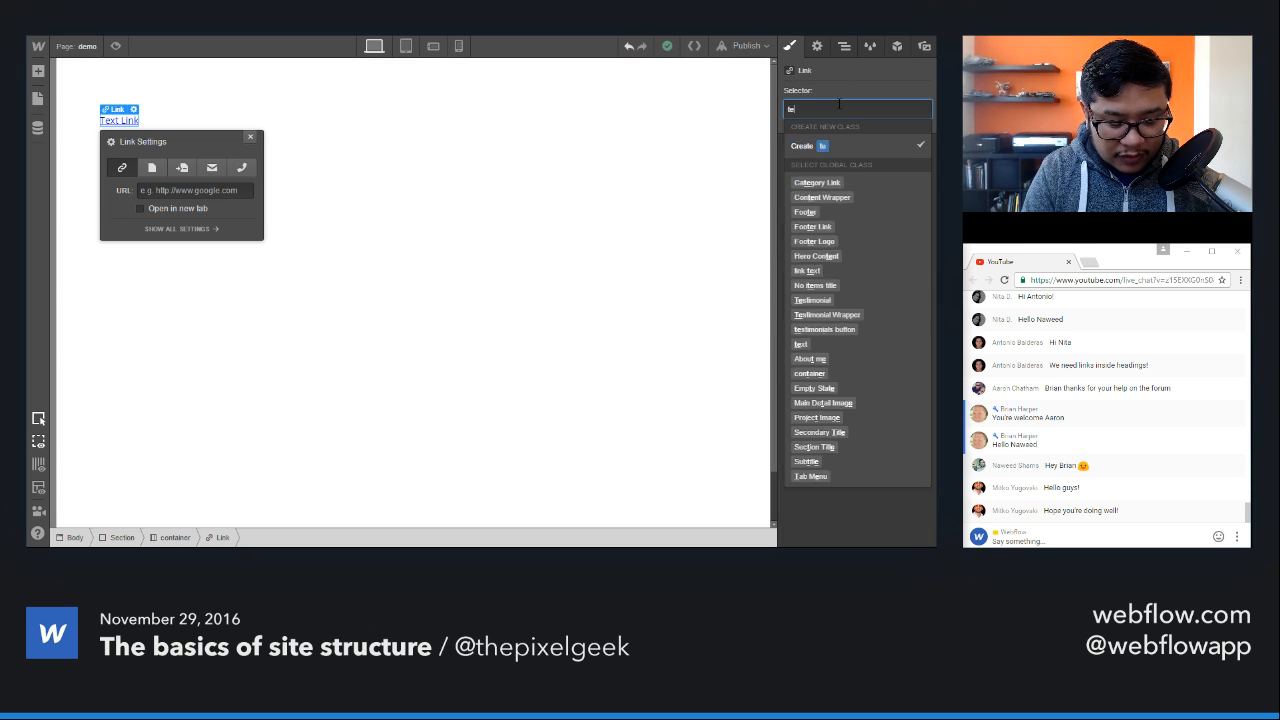
{"action": "type", "text": "xt link demo"}
{"action": "key", "text": "Return"}
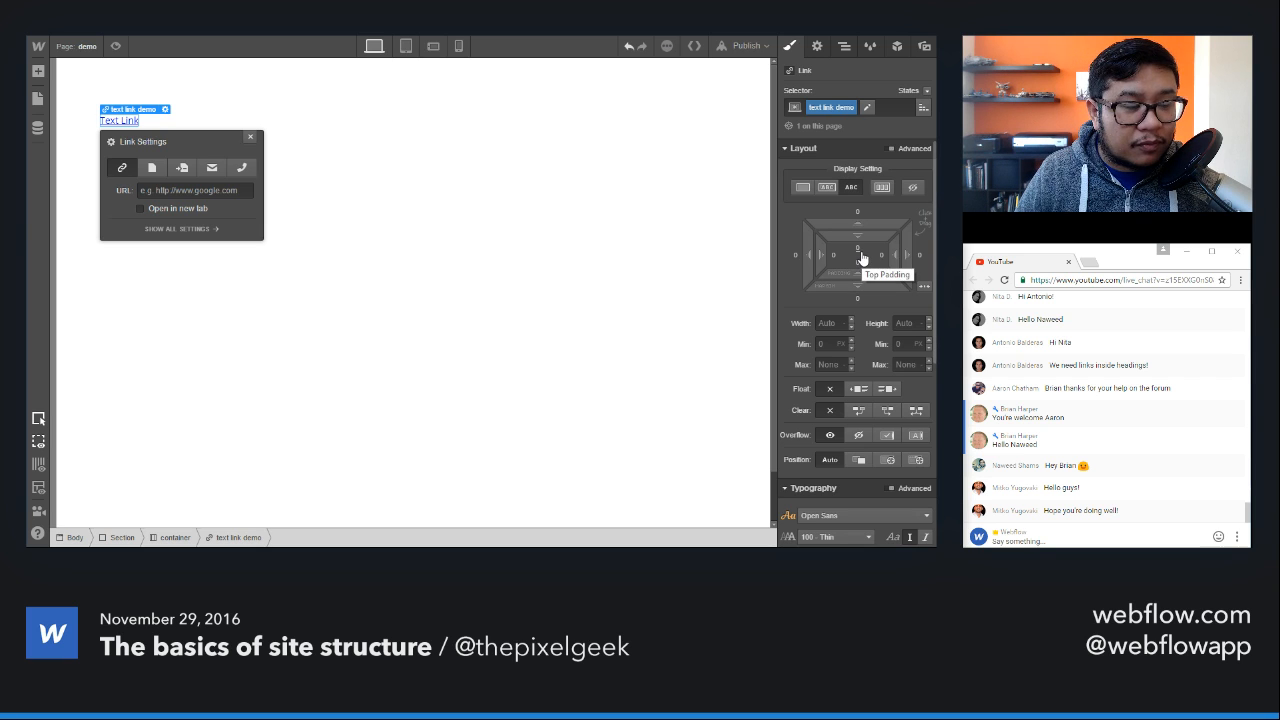
{"action": "scroll", "coordinate": [862, 256], "scroll_direction": "down", "scroll_amount": 1}
{"action": "scroll", "coordinate": [863, 235], "scroll_direction": "up", "scroll_amount": 1}
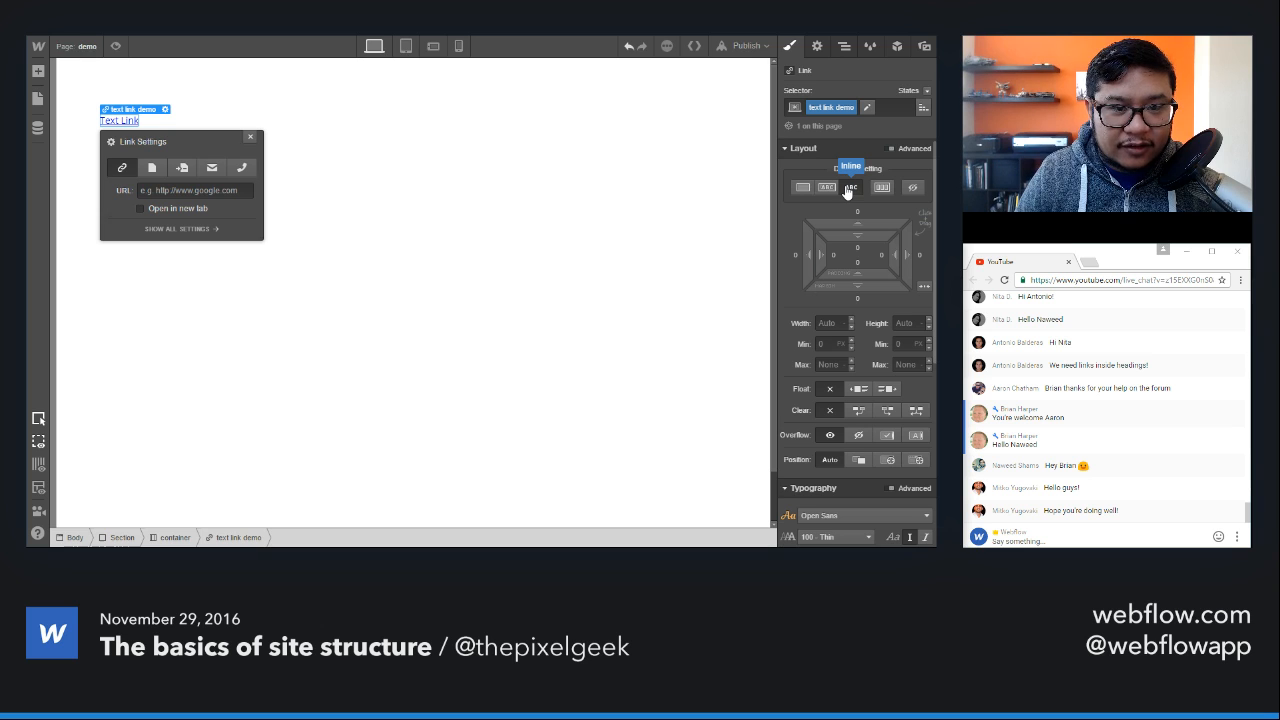
{"action": "scroll", "coordinate": [847, 190], "scroll_direction": "down", "scroll_amount": 4}
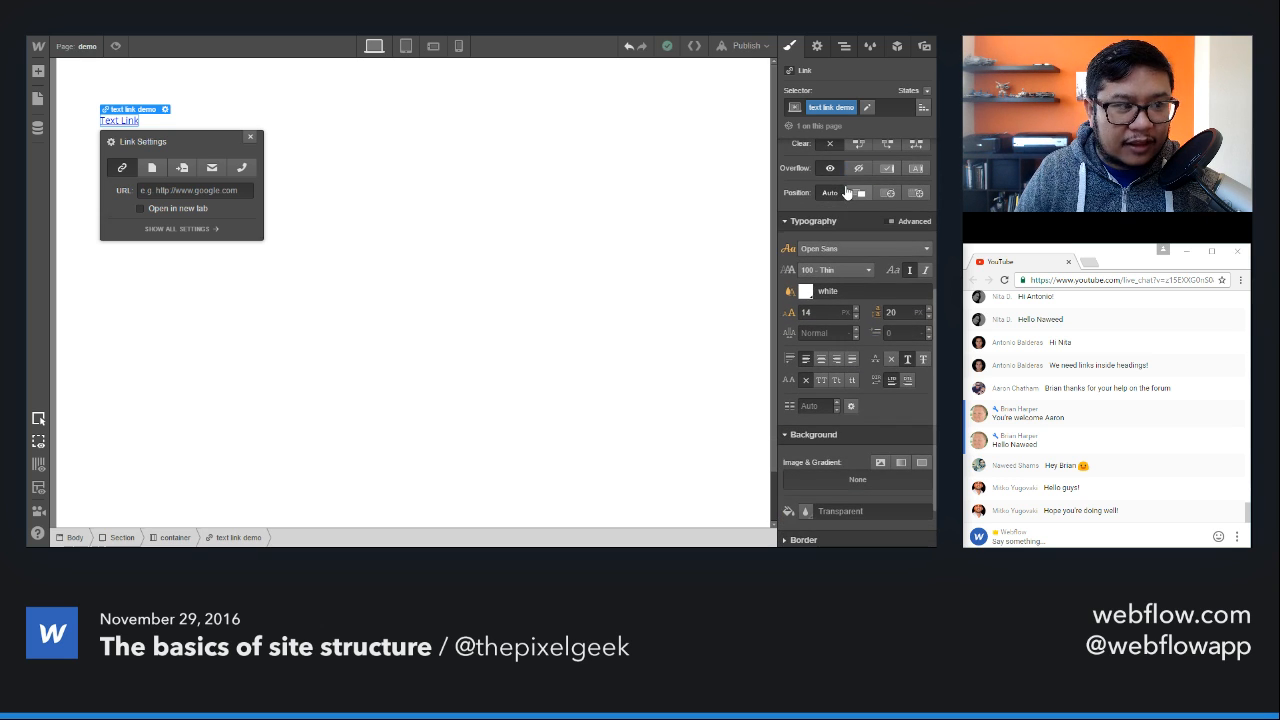
{"action": "scroll", "coordinate": [848, 190], "scroll_direction": "up", "scroll_amount": 4}
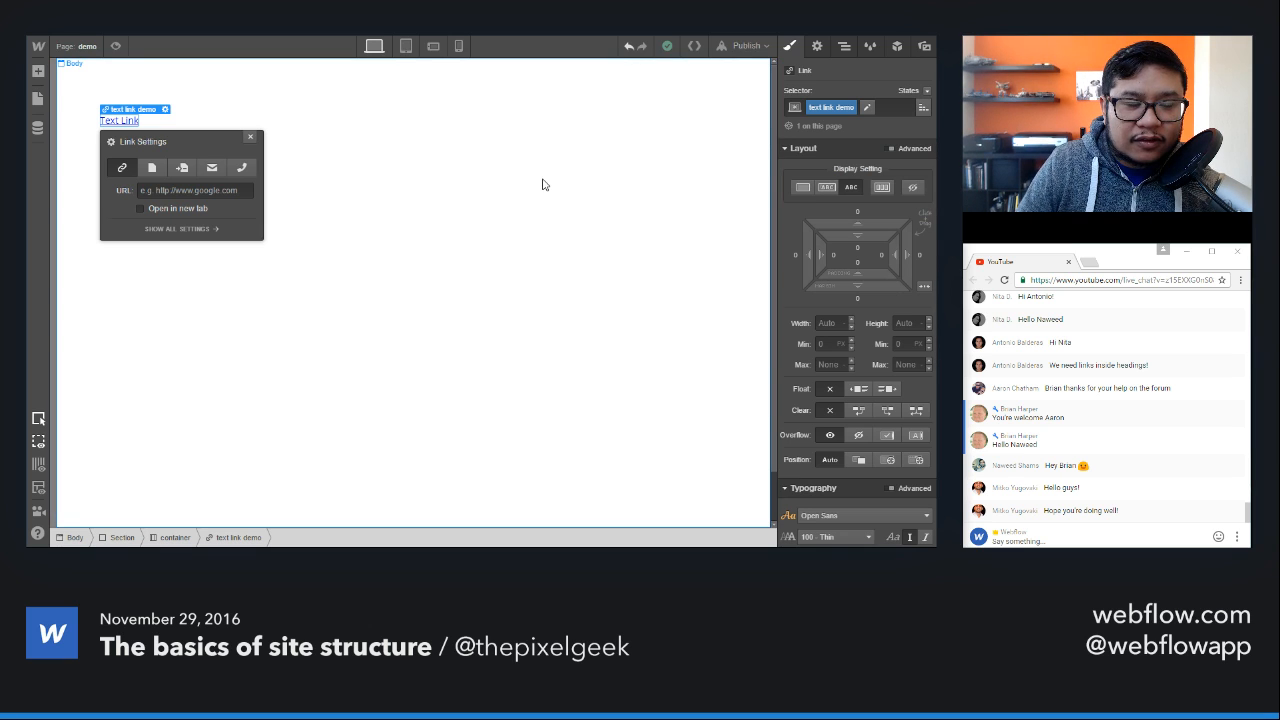
Step: Insert a Link Block beside the text link and try to nest another Text Link inside it
{"action": "left_click", "coordinate": [346, 129]}
{"action": "key", "text": "a"}
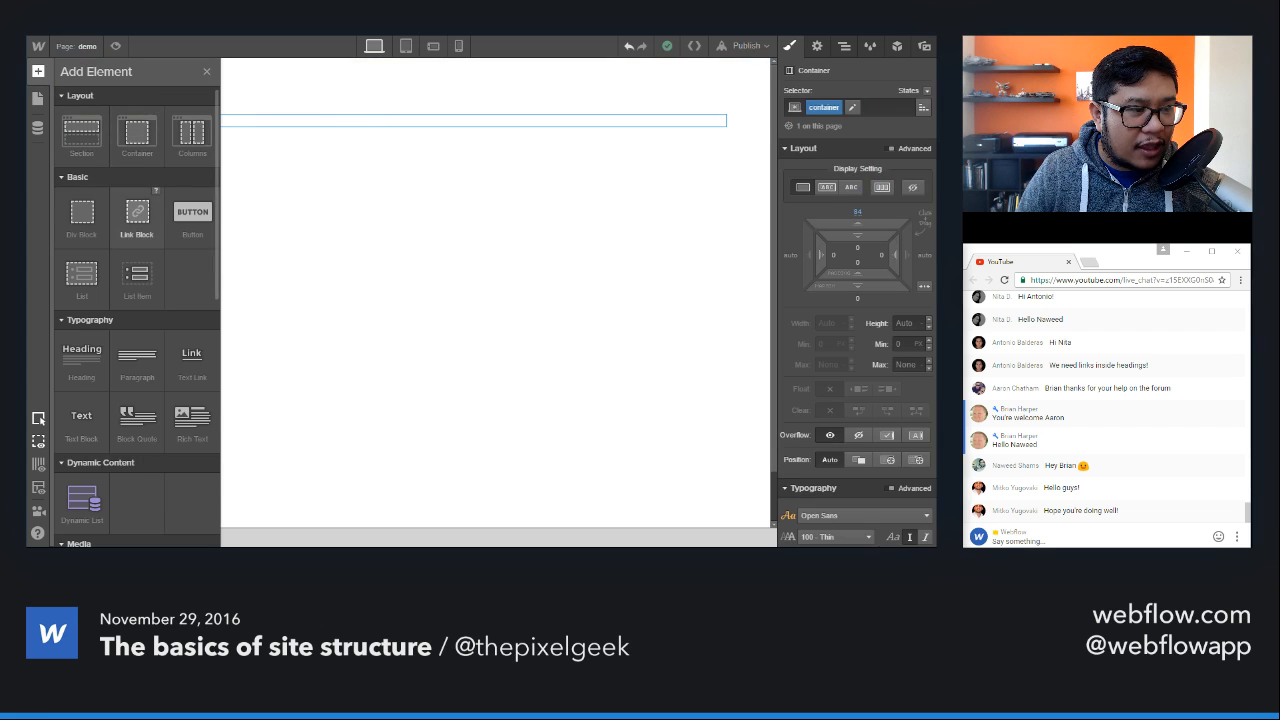
{"action": "left_click_drag", "start_coordinate": [137, 212], "coordinate": [361, 125]}
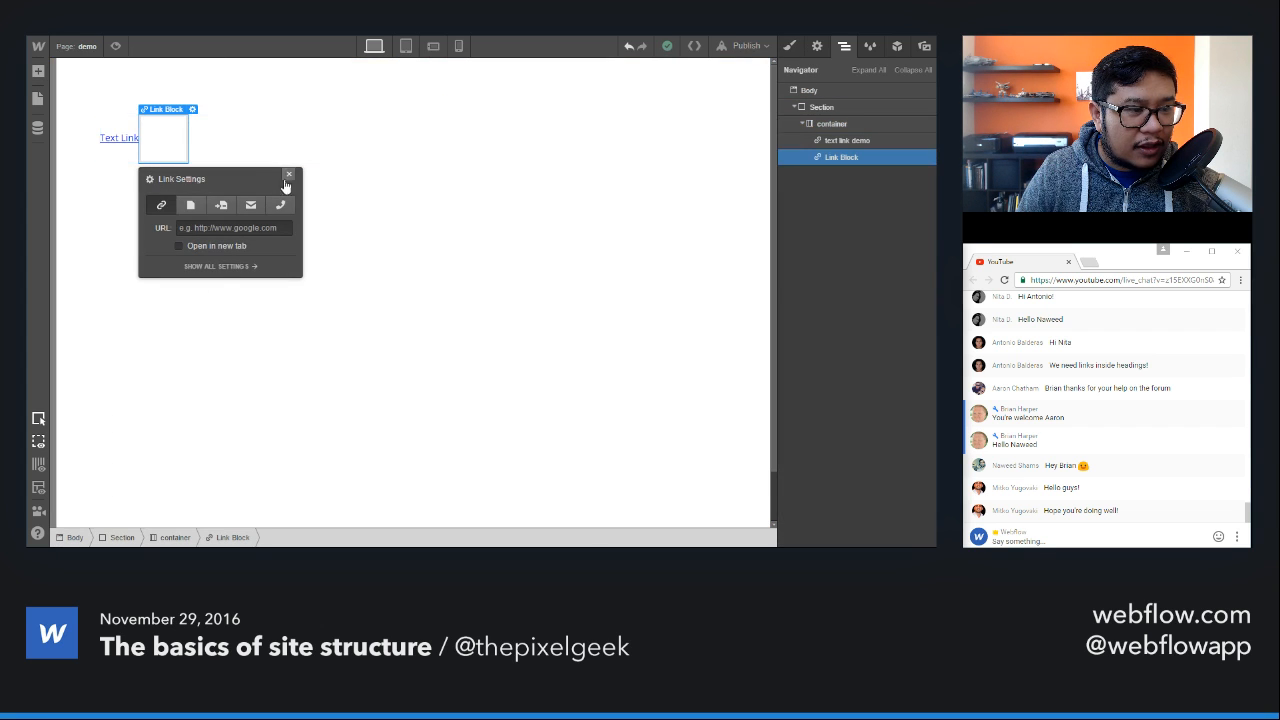
{"action": "key", "text": "a"}
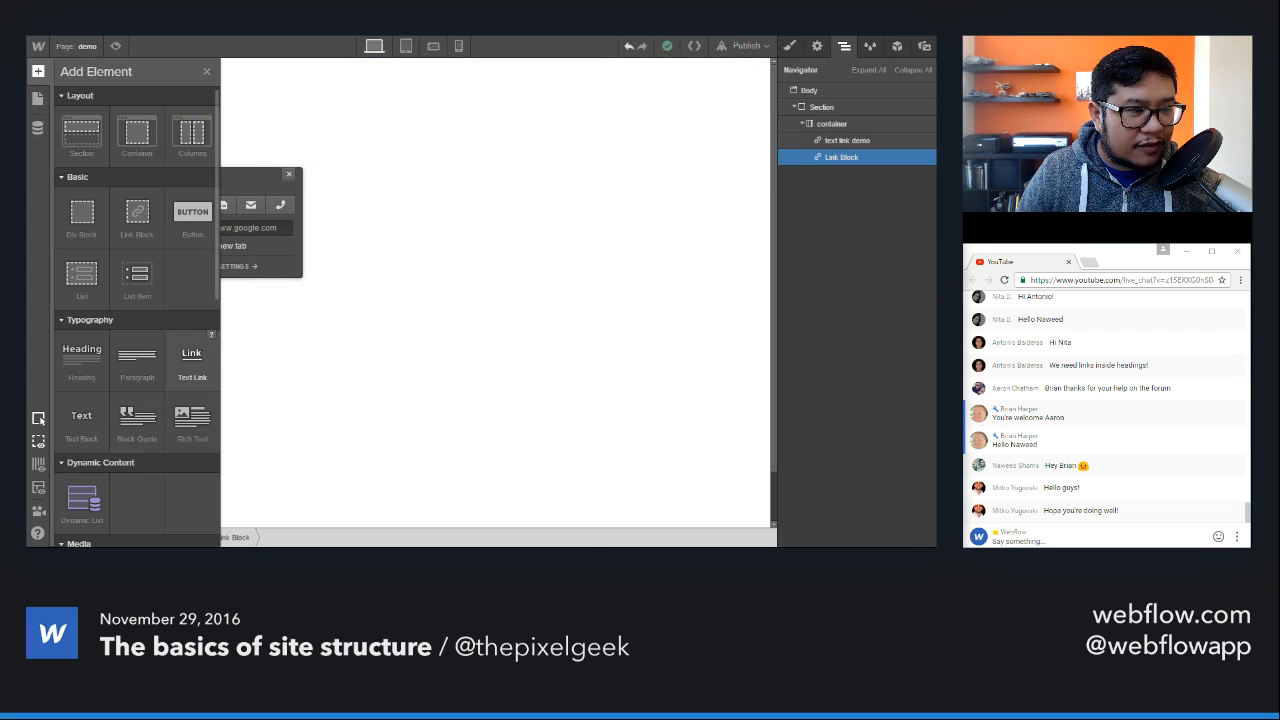
{"action": "left_click_drag", "start_coordinate": [191, 360], "coordinate": [175, 157]}
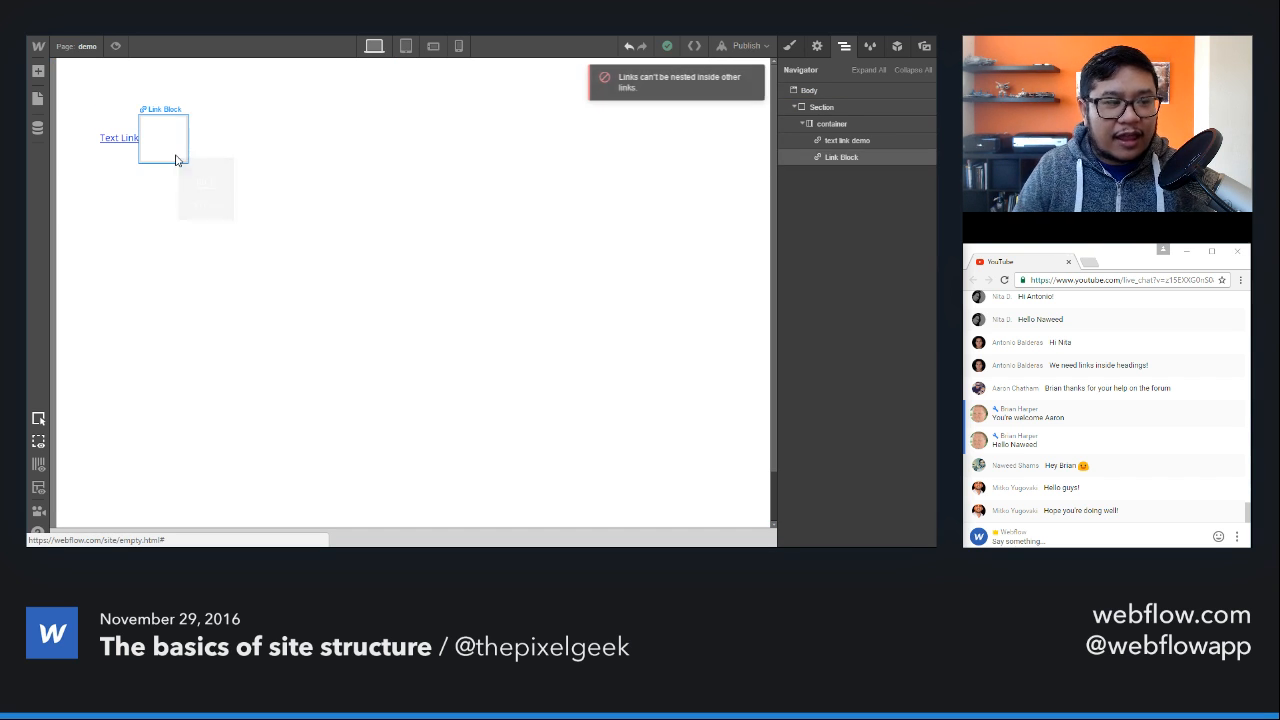
Step: Delete the link block and the text link so the container is empty
{"action": "left_click", "coordinate": [168, 149]}
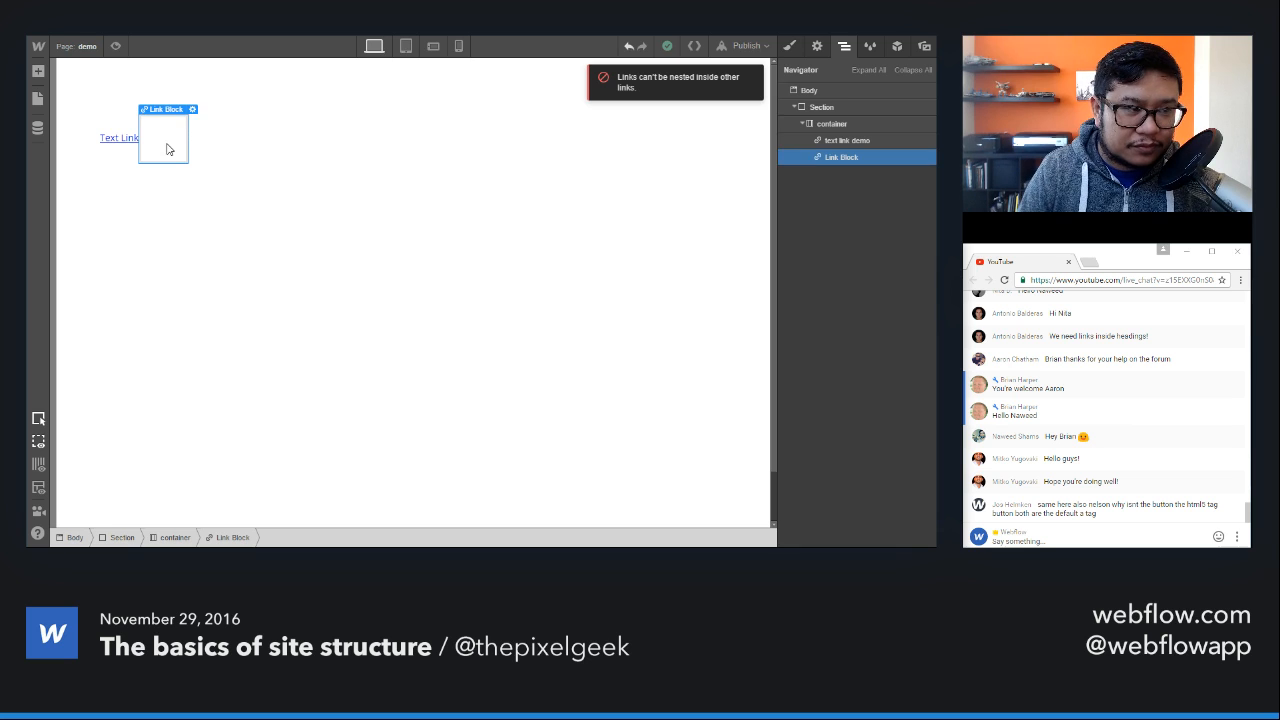
{"action": "key", "text": "Delete"}
{"action": "key", "text": "Delete"}
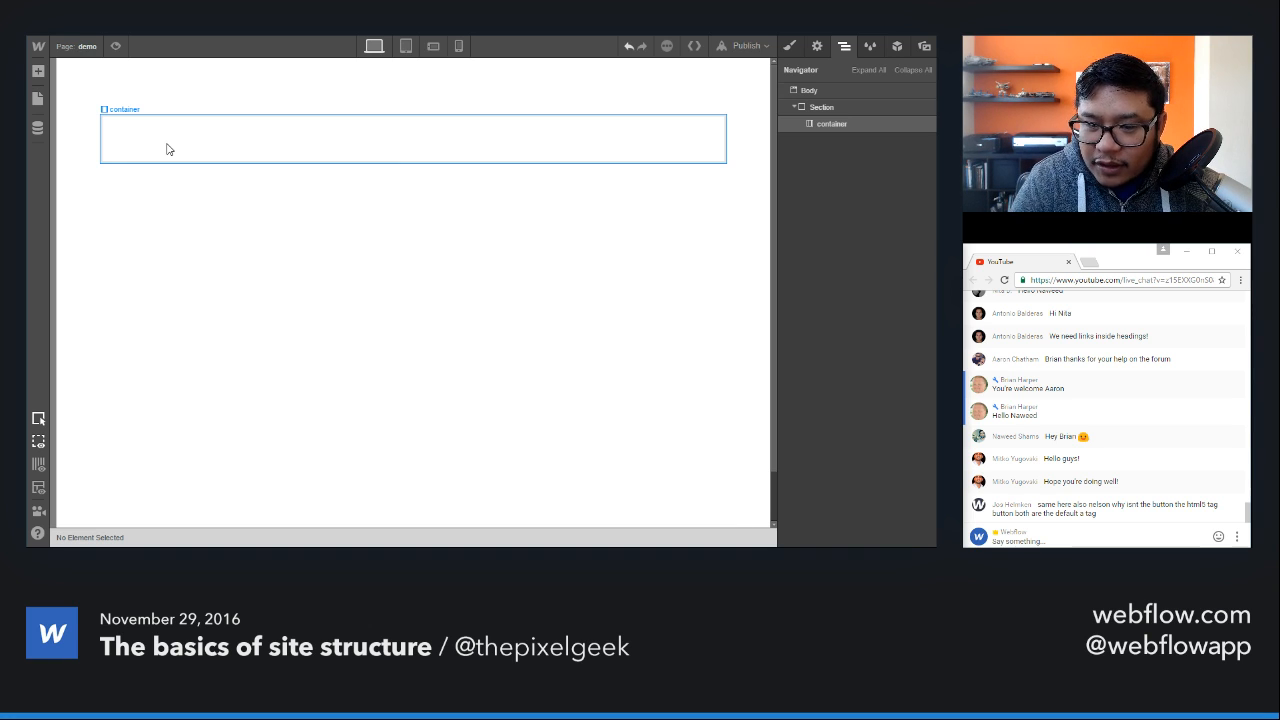
Step: Insert a Button into the container to inspect its link settings, and delete it again
{"action": "key", "text": "a"}
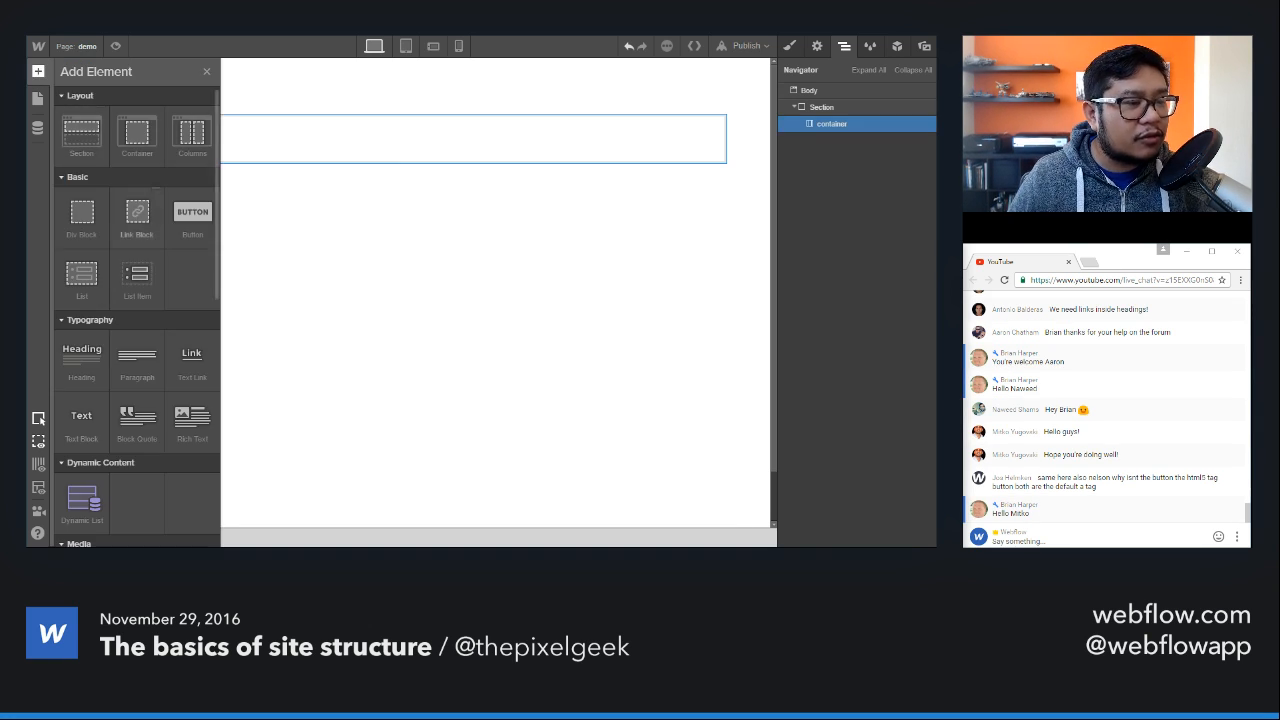
{"action": "left_click", "coordinate": [193, 212]}
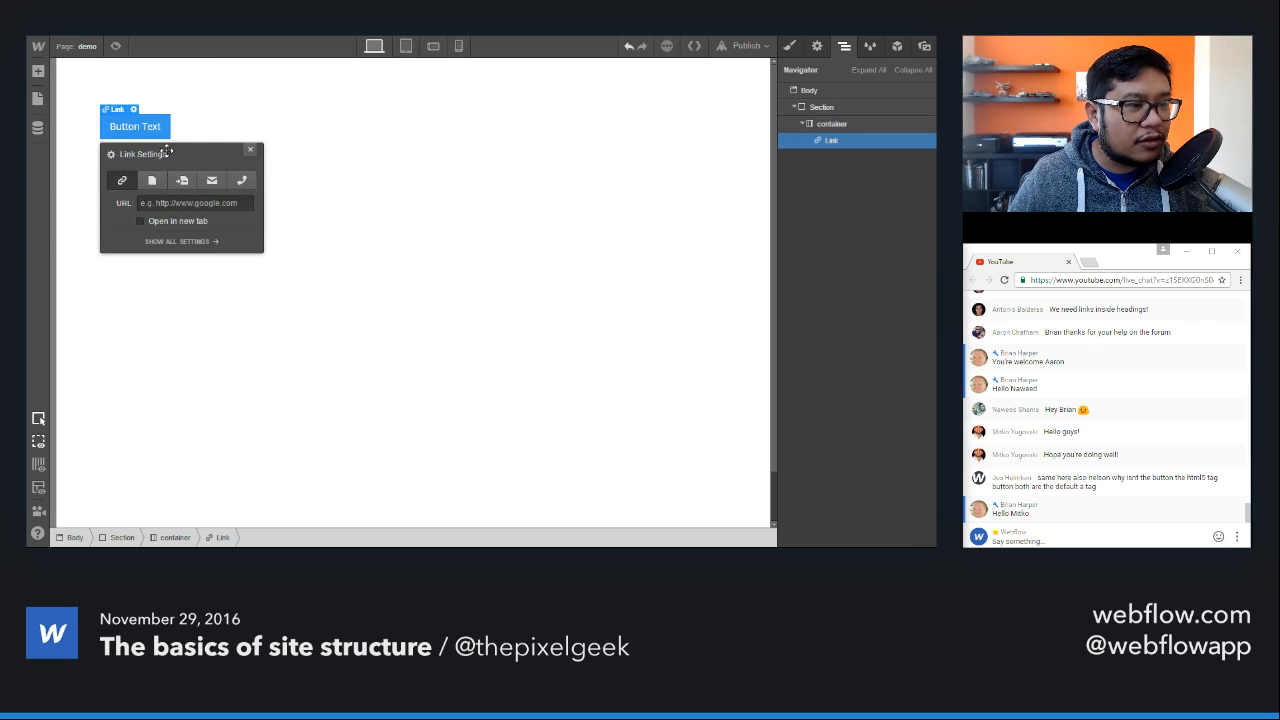
{"action": "left_click", "coordinate": [817, 46]}
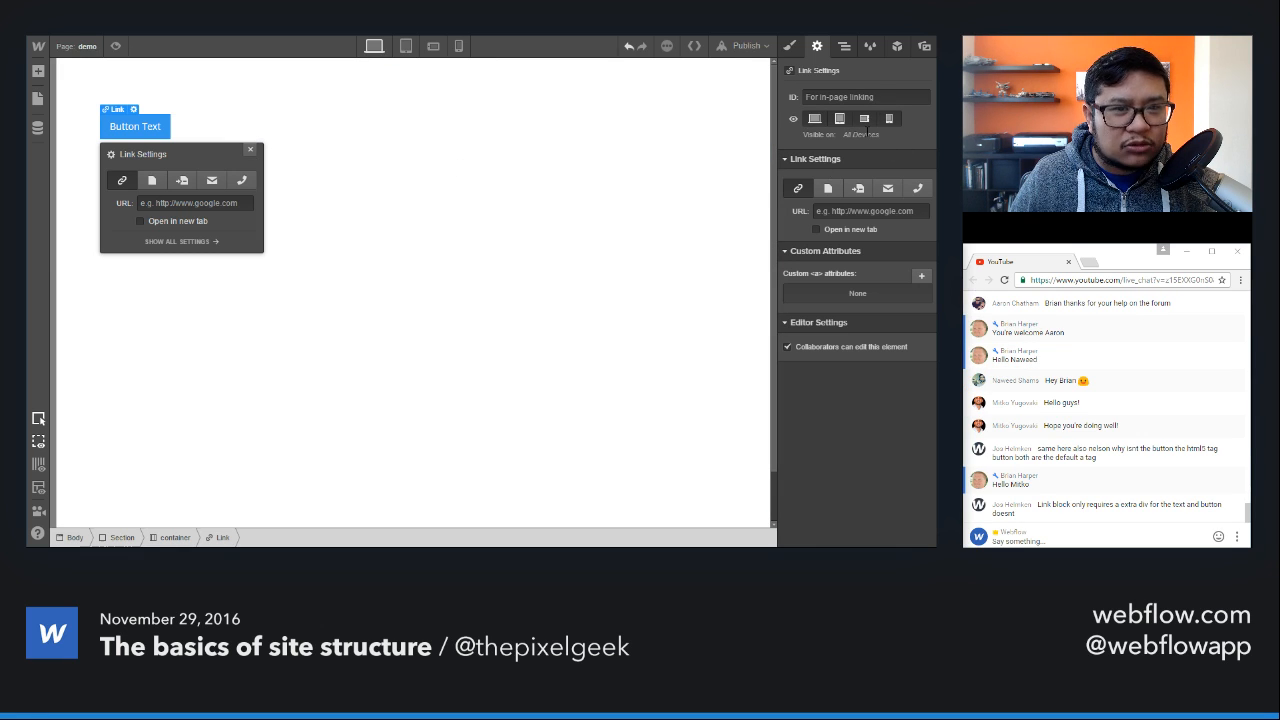
{"action": "left_click", "coordinate": [250, 149]}
{"action": "key", "text": "Delete"}
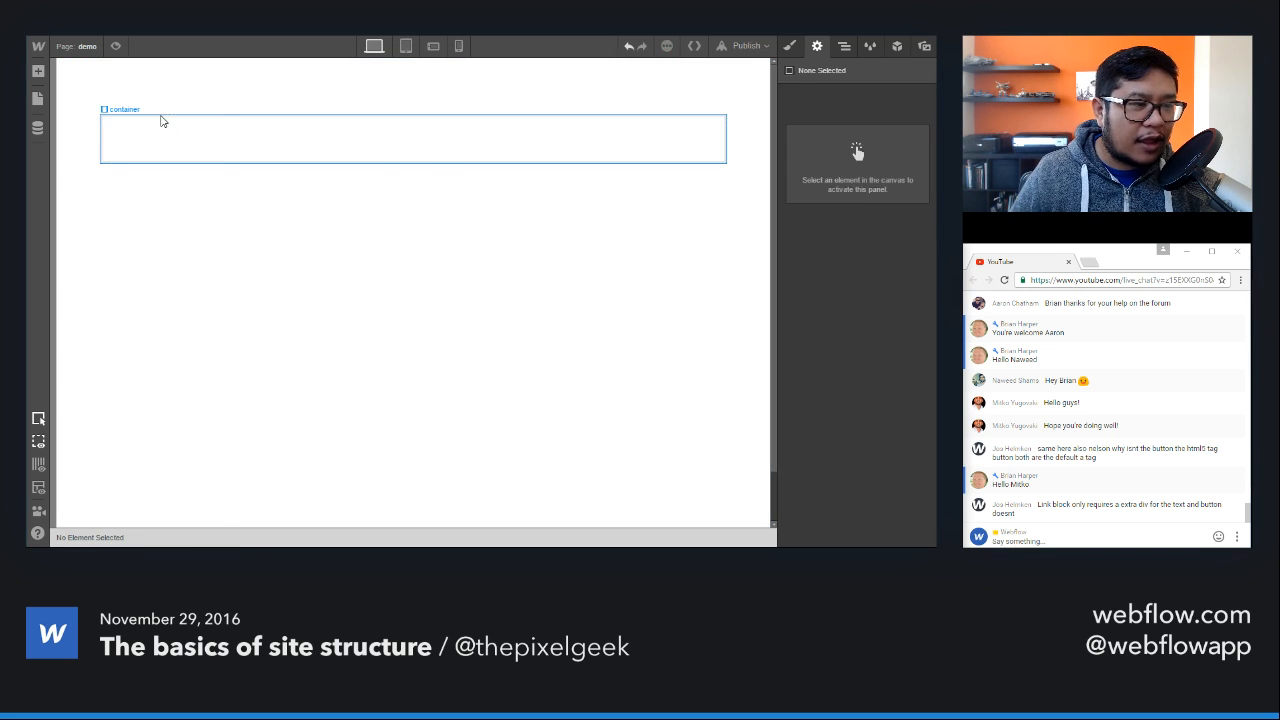
Step: Insert a Link Block into the container to compare its settings with the button's, and delete it again
{"action": "left_click", "coordinate": [177, 128]}
{"action": "key", "text": "a"}
{"action": "left_click_drag", "start_coordinate": [137, 215], "coordinate": [160, 140]}
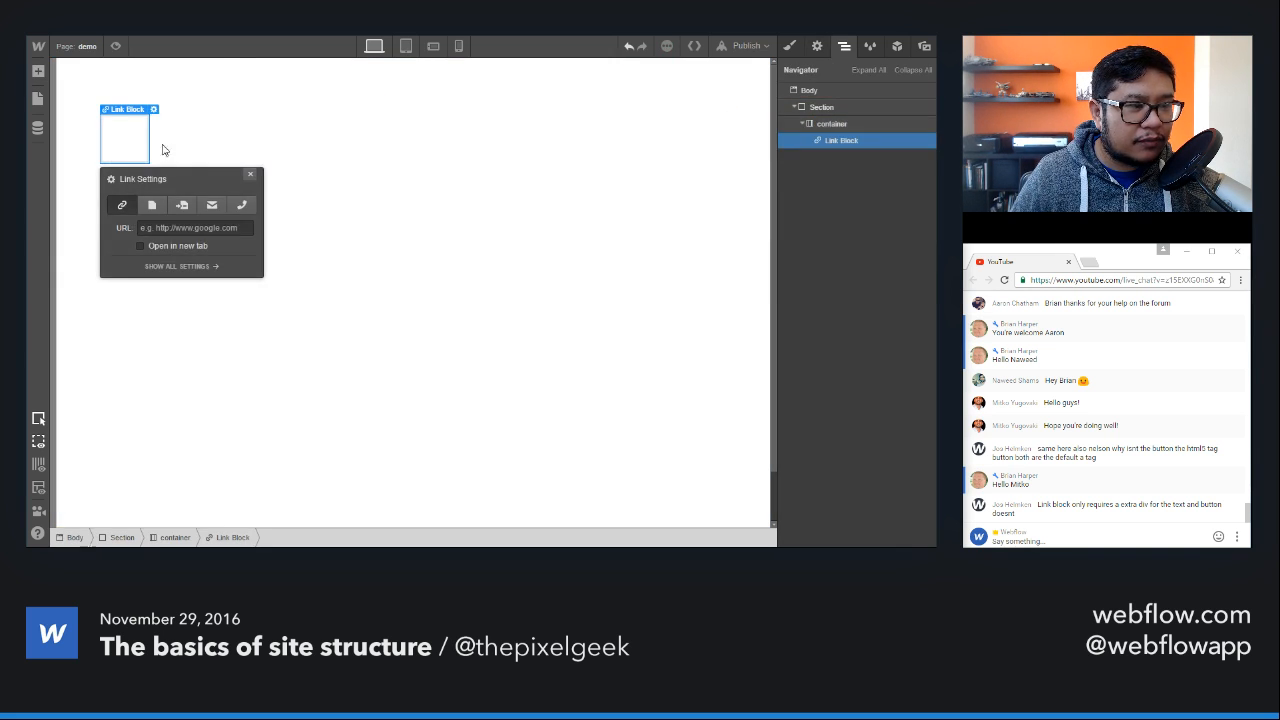
{"action": "left_click", "coordinate": [817, 46]}
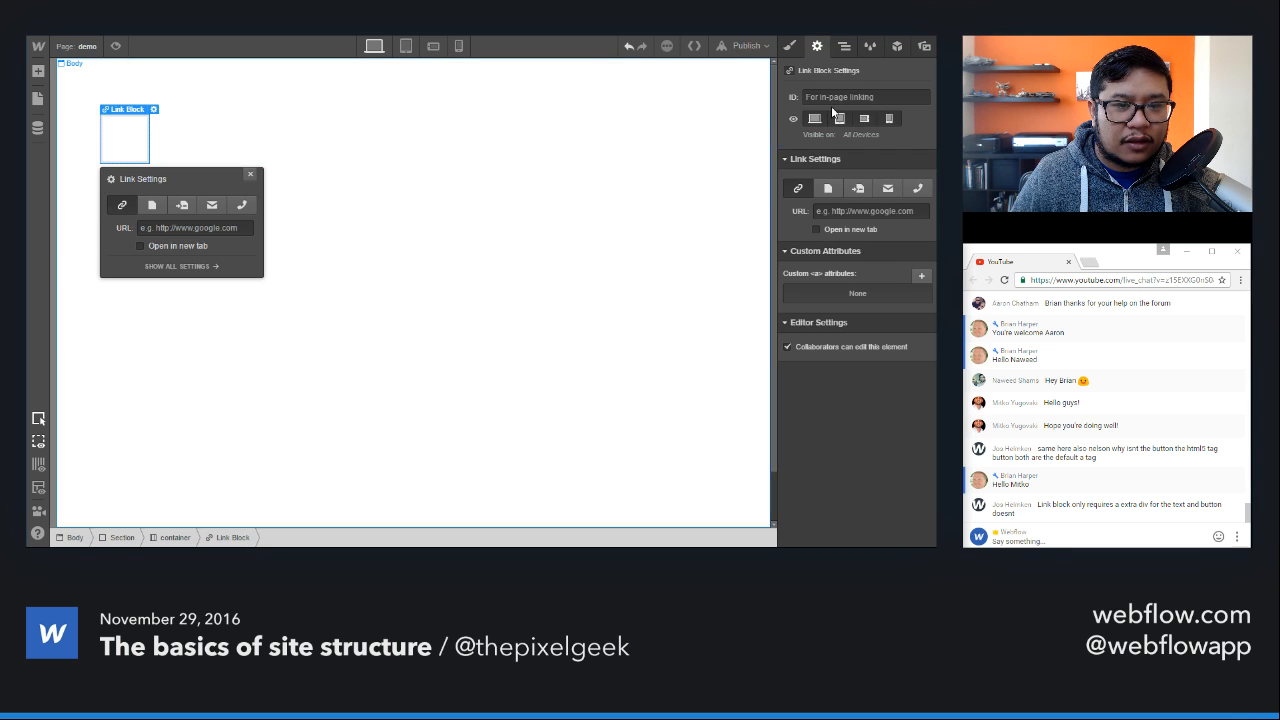
{"action": "left_click", "coordinate": [250, 174]}
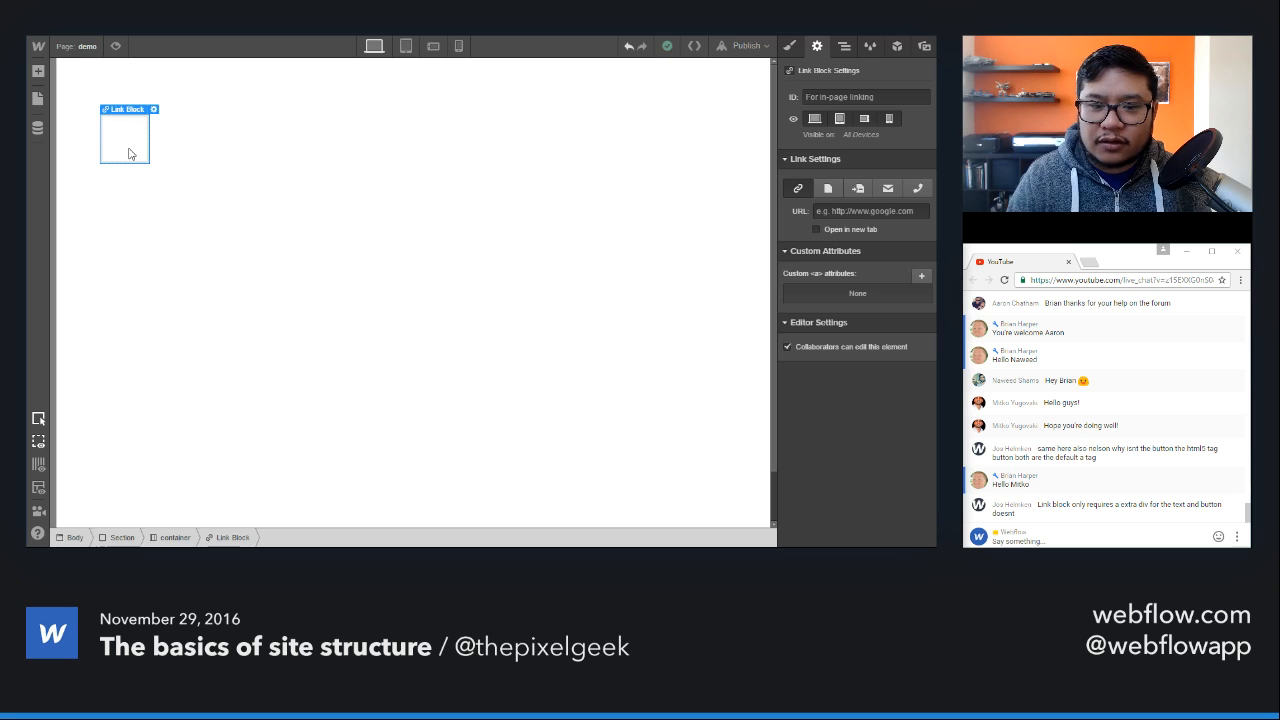
{"action": "key", "text": "Delete"}
Step: Insert a Rich Text element into the empty container
{"action": "left_click", "coordinate": [190, 138]}
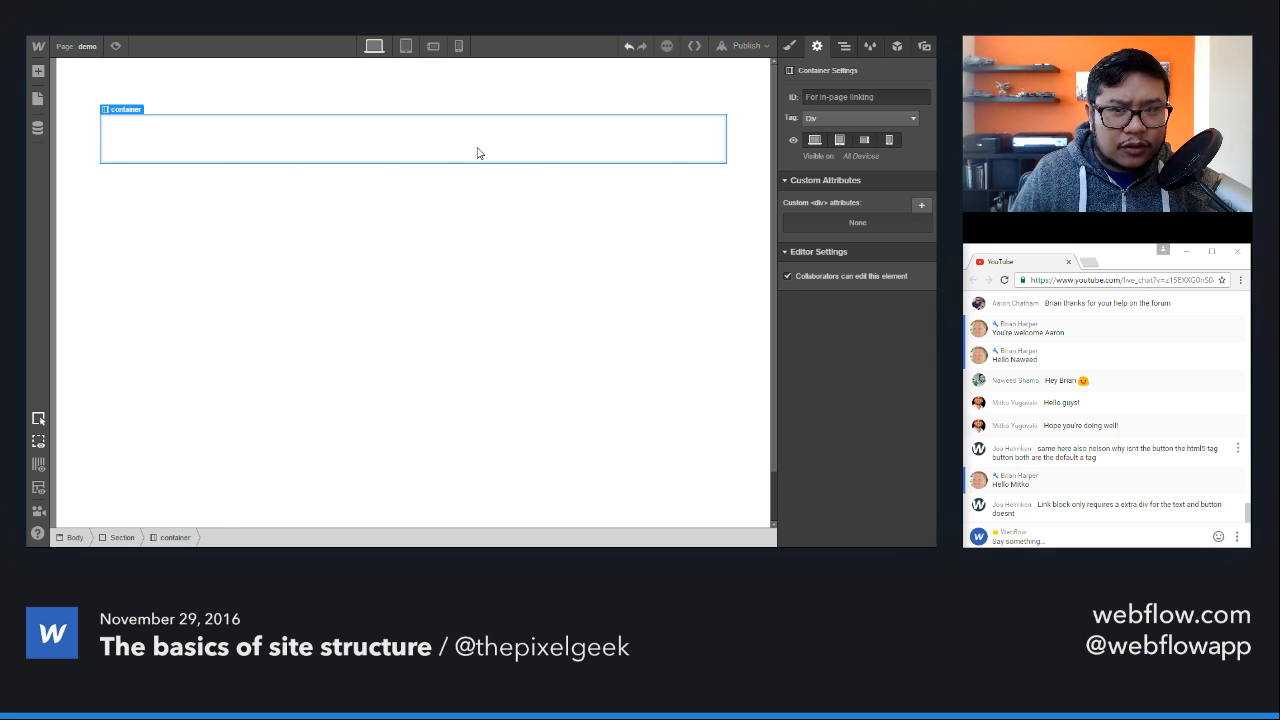
{"action": "key", "text": "a"}
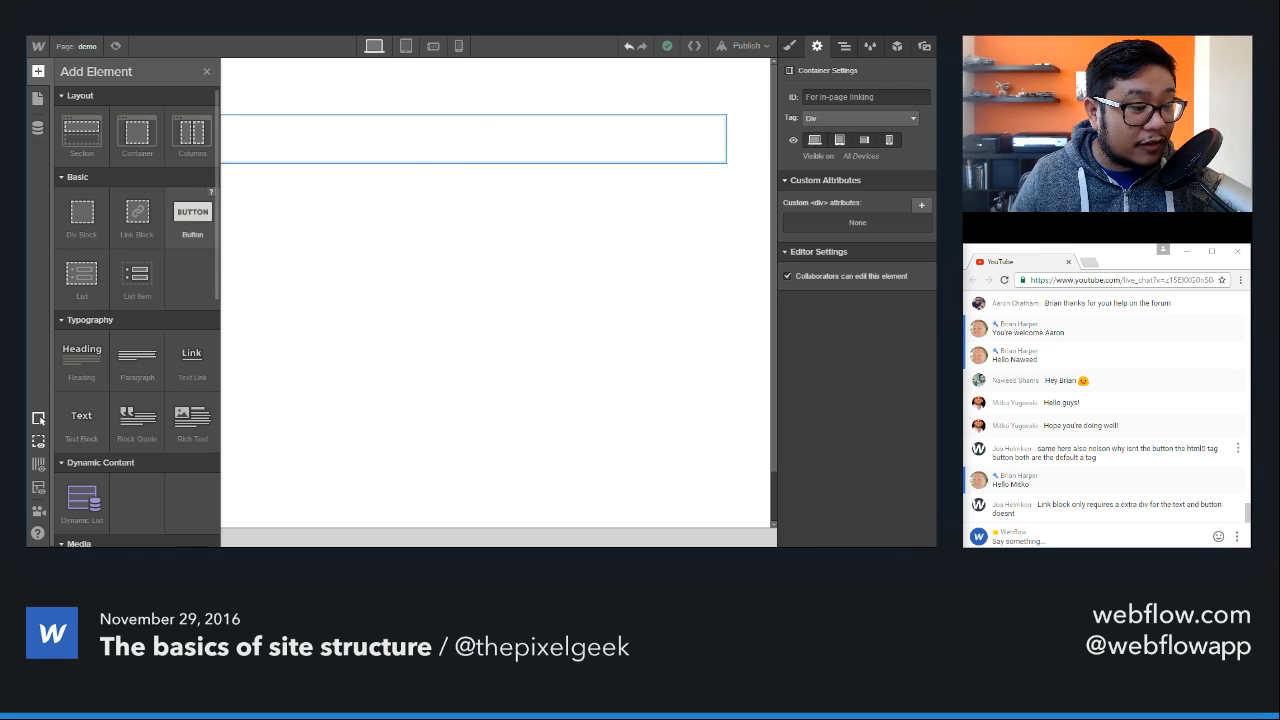
{"action": "scroll", "coordinate": [172, 238], "scroll_direction": "down", "scroll_amount": 1}
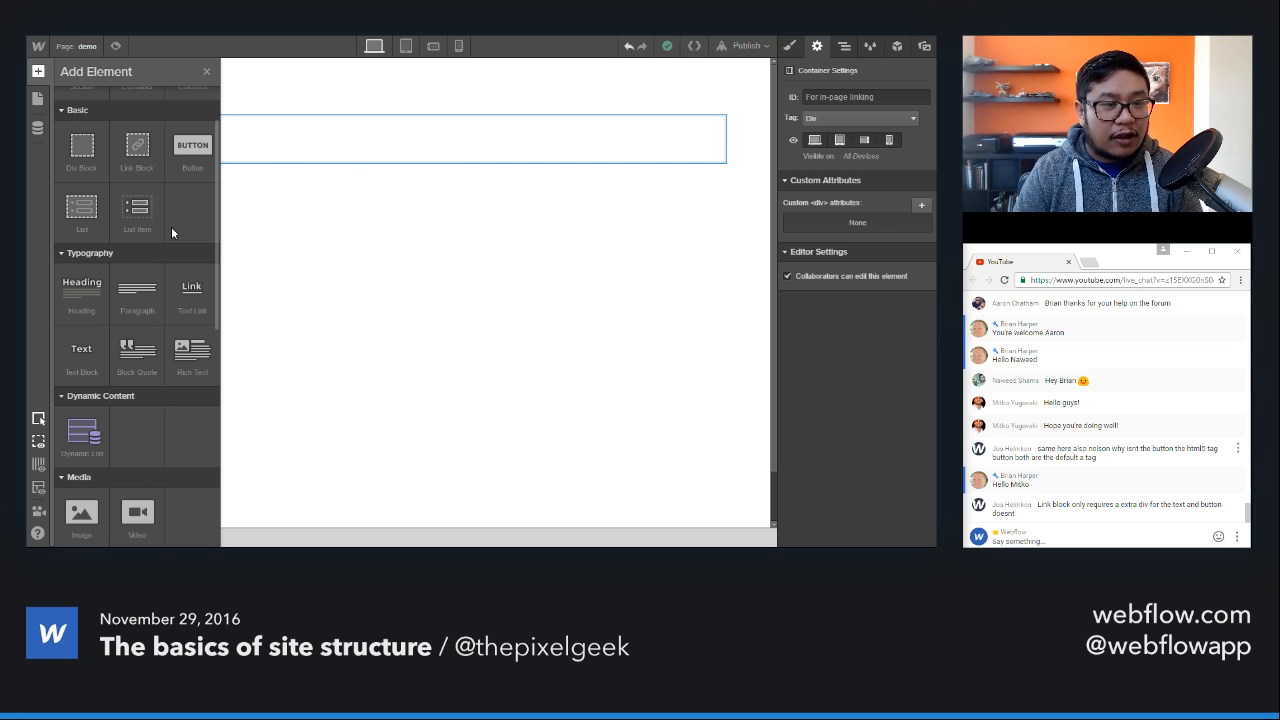
{"action": "scroll", "coordinate": [171, 226], "scroll_direction": "down", "scroll_amount": 1}
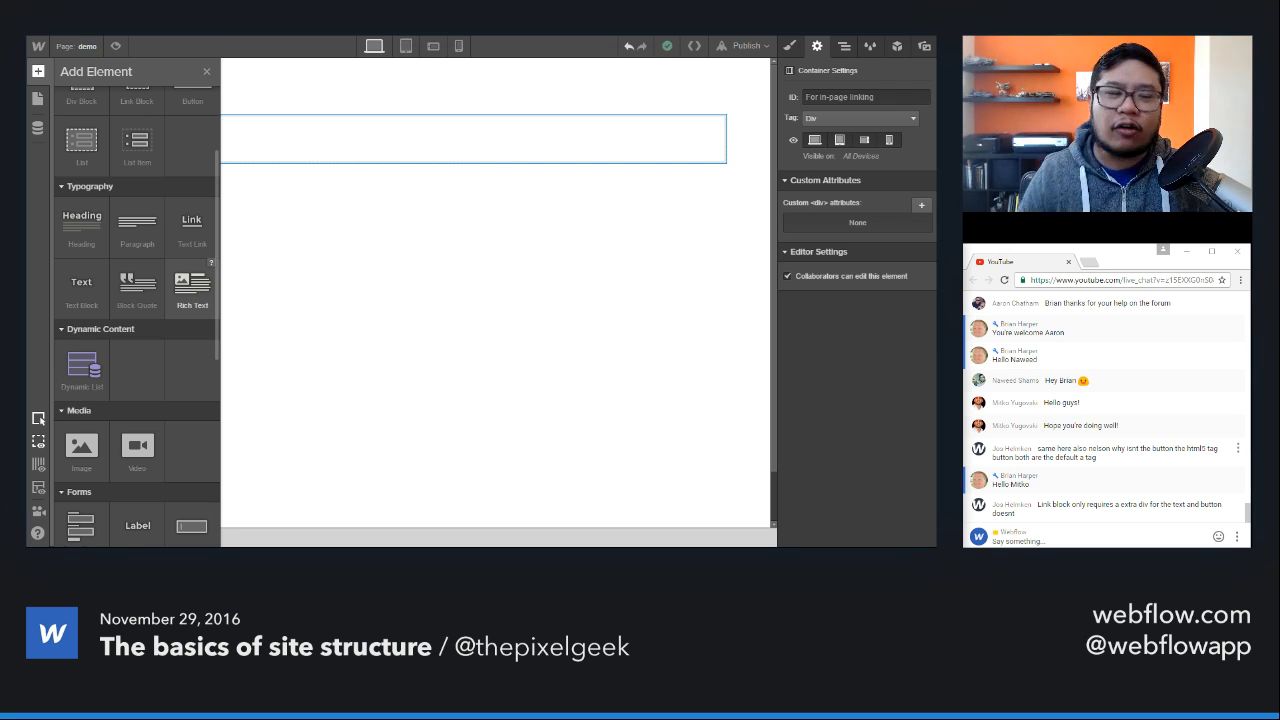
{"action": "left_click_drag", "start_coordinate": [192, 288], "coordinate": [332, 145]}
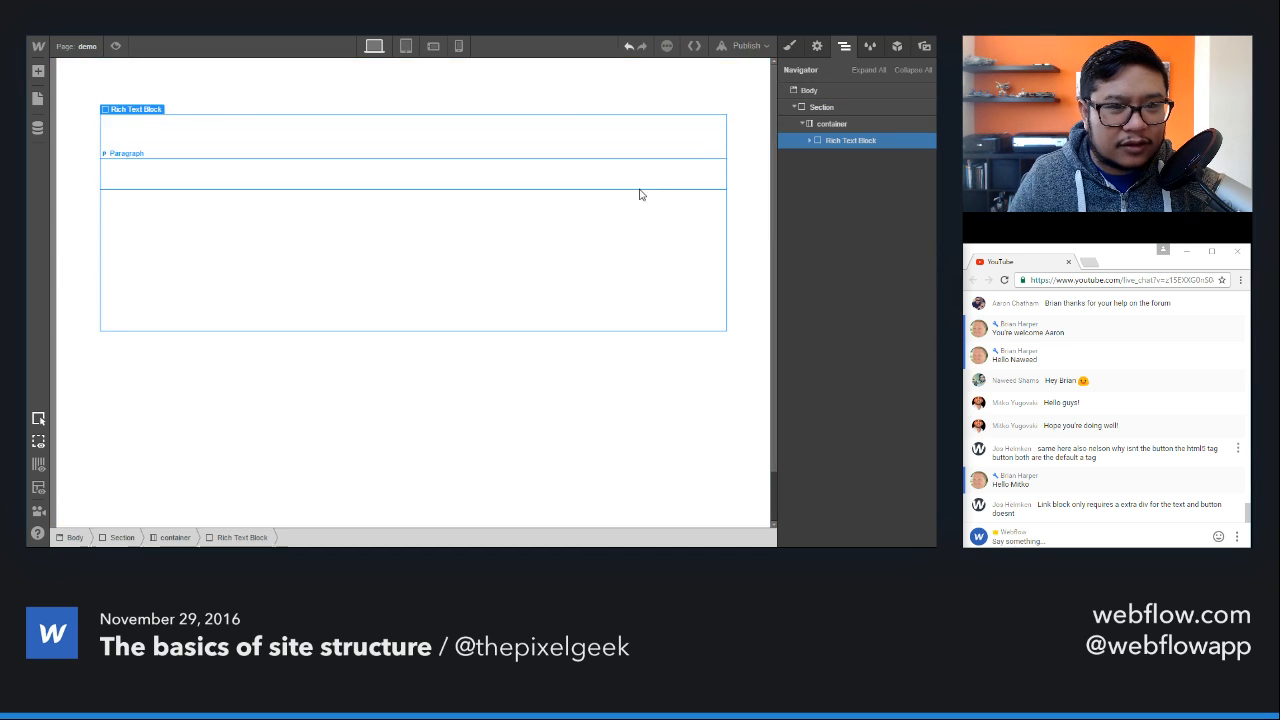
Step: Give the rich text block the new class rtb
{"action": "left_click", "coordinate": [792, 47]}
{"action": "left_click", "coordinate": [849, 109]}
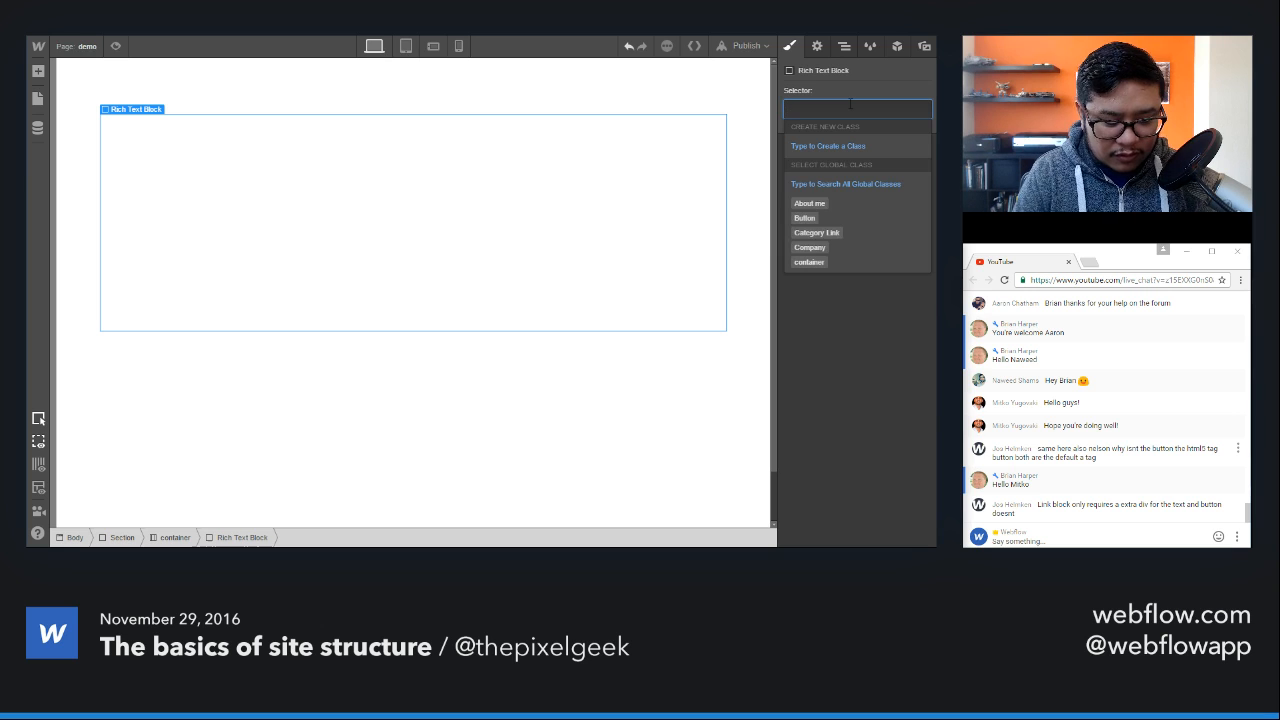
{"action": "type", "text": "rb"}
{"action": "key", "text": "Return"}
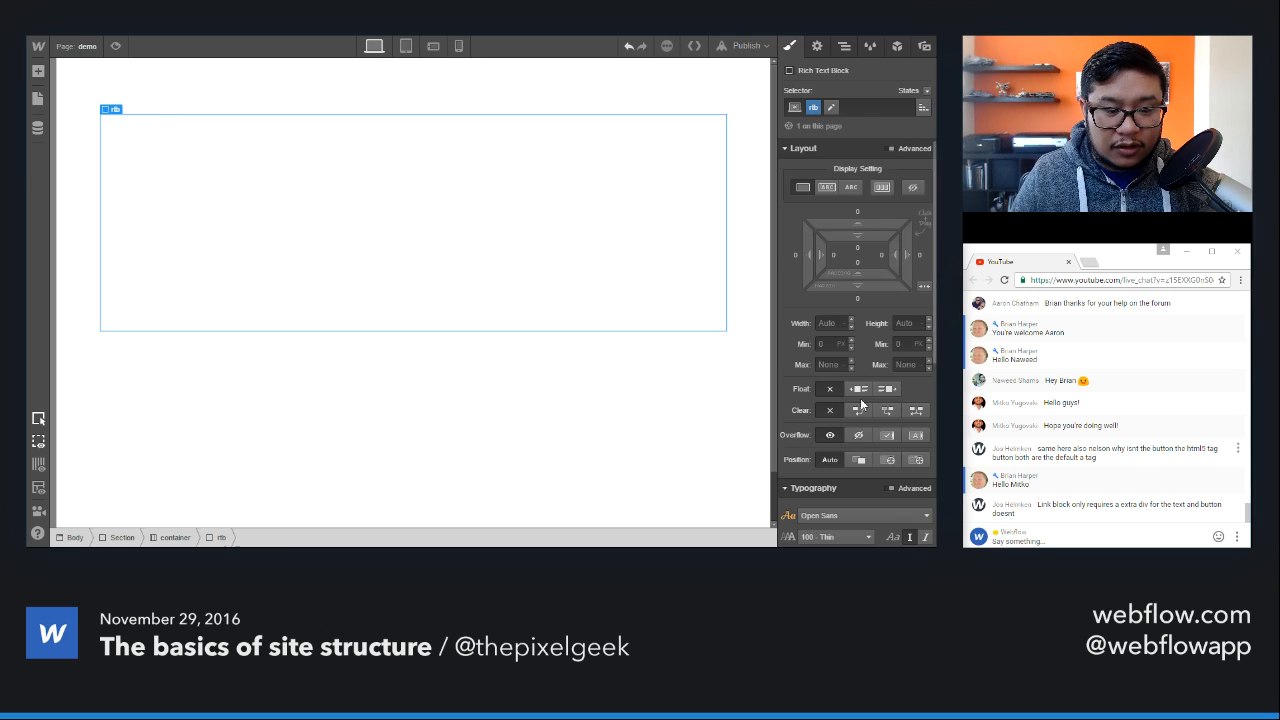
Step: Set the text colour of the rich text block to the teal swatch #00ad92
{"action": "scroll", "coordinate": [860, 398], "scroll_direction": "down", "scroll_amount": 3}
{"action": "left_click", "coordinate": [806, 358]}
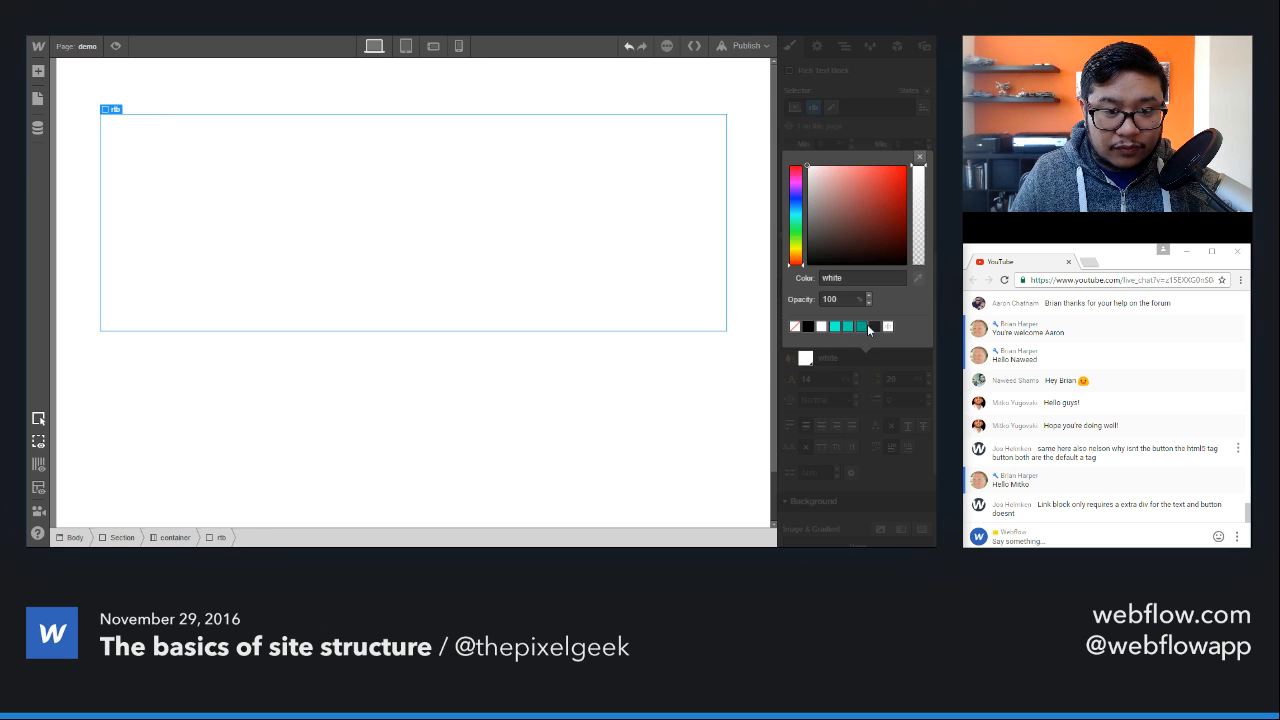
{"action": "left_click", "coordinate": [848, 326]}
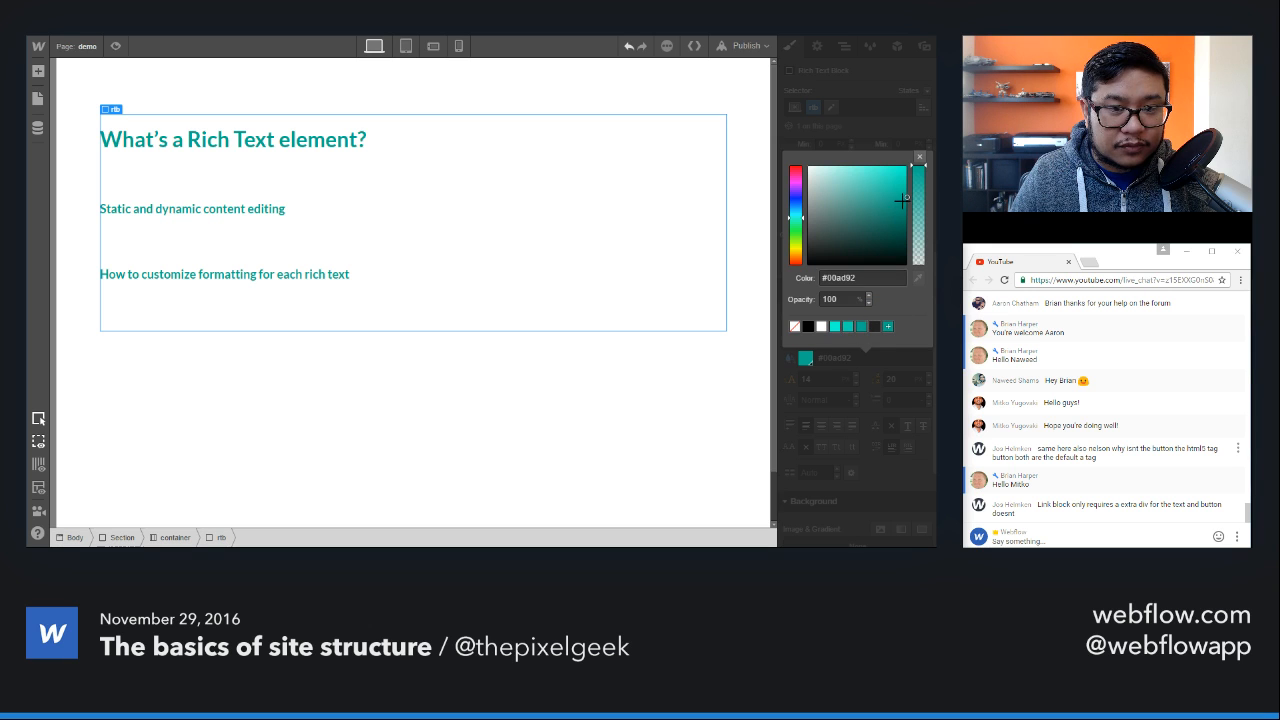
{"action": "left_click", "coordinate": [920, 158]}
Step: Target the All Paragraphs tag from the first paragraph, and undo both this selection and the teal text colour
{"action": "left_click", "coordinate": [386, 178]}
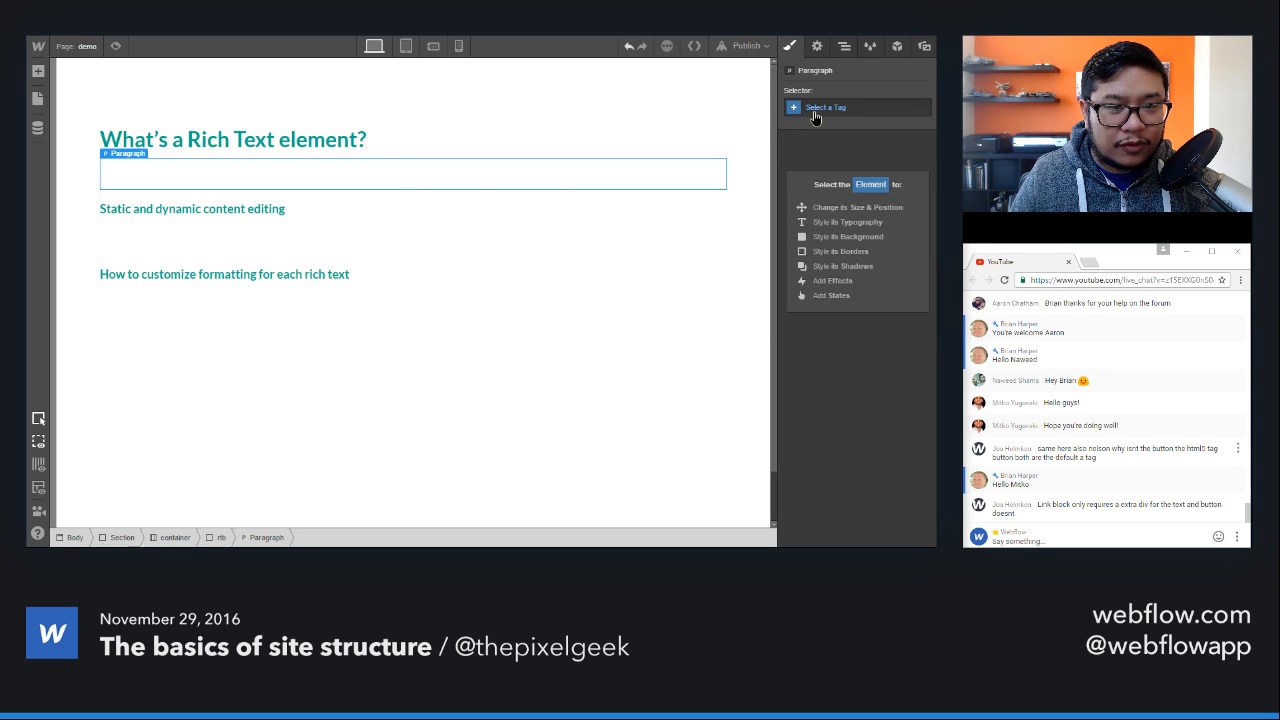
{"action": "left_click", "coordinate": [815, 112]}
{"action": "left_click", "coordinate": [826, 148]}
{"action": "scroll", "coordinate": [844, 427], "scroll_direction": "down", "scroll_amount": 5}
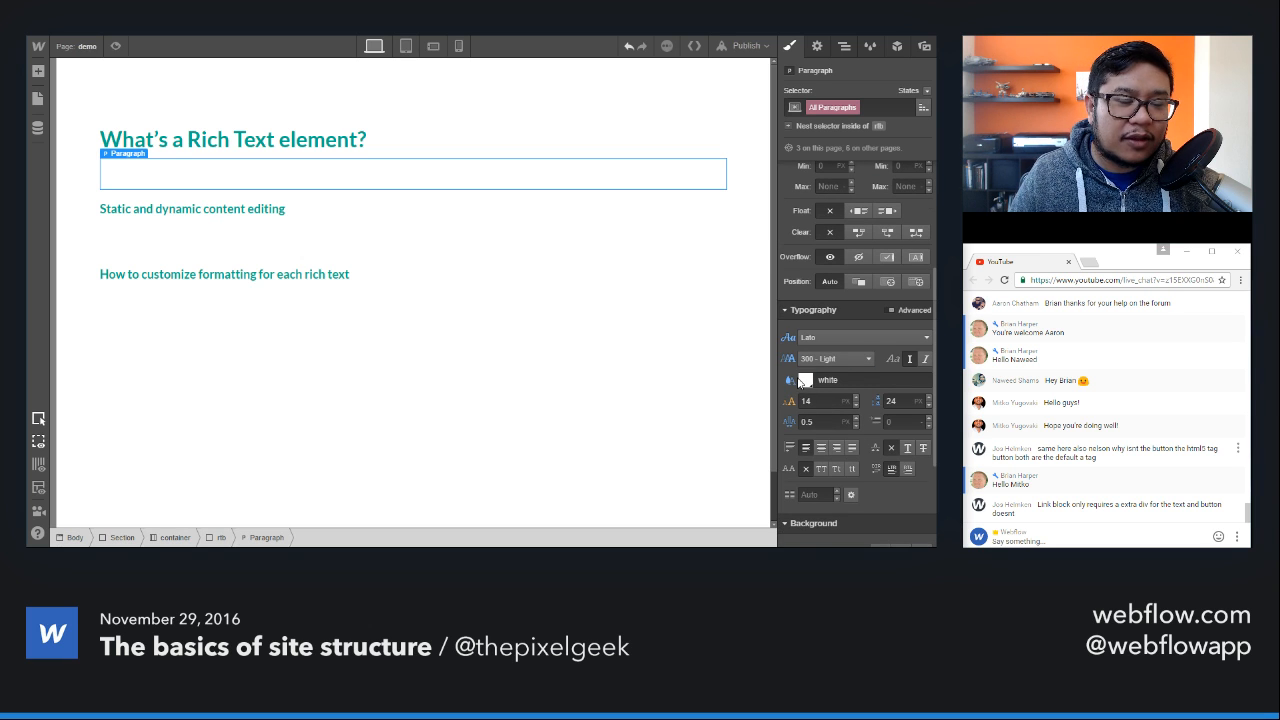
{"action": "key", "text": "ctrl+z"}
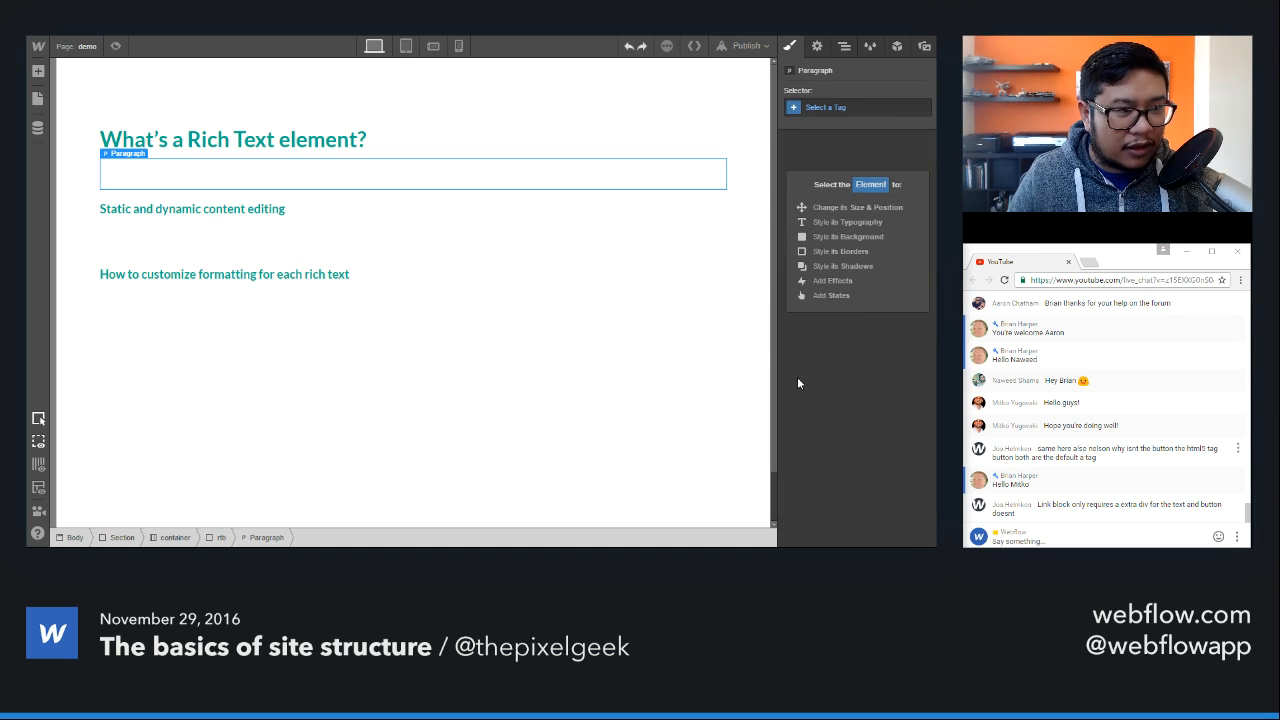
{"action": "key", "text": "ctrl+z"}
Step: Set the background colour of the Body (All Pages) tag to the dark swatch #222
{"action": "left_click", "coordinate": [718, 510]}
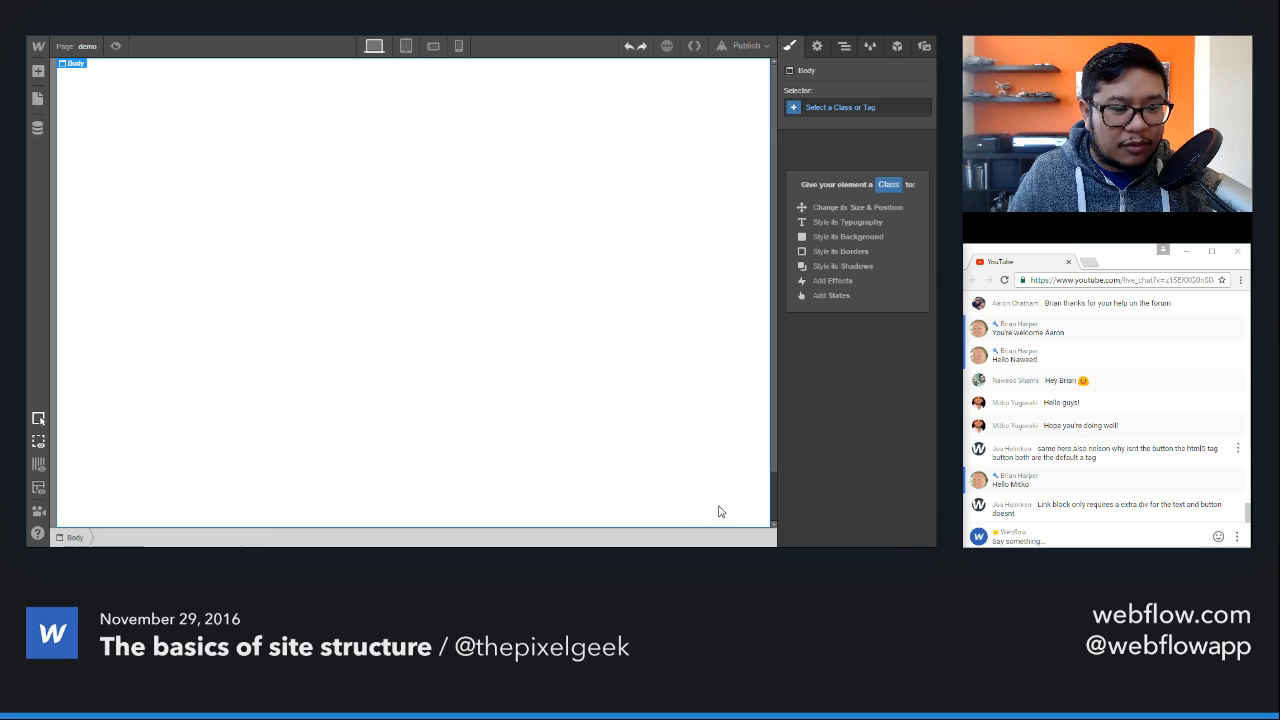
{"action": "left_click", "coordinate": [845, 108]}
{"action": "left_click", "coordinate": [822, 298]}
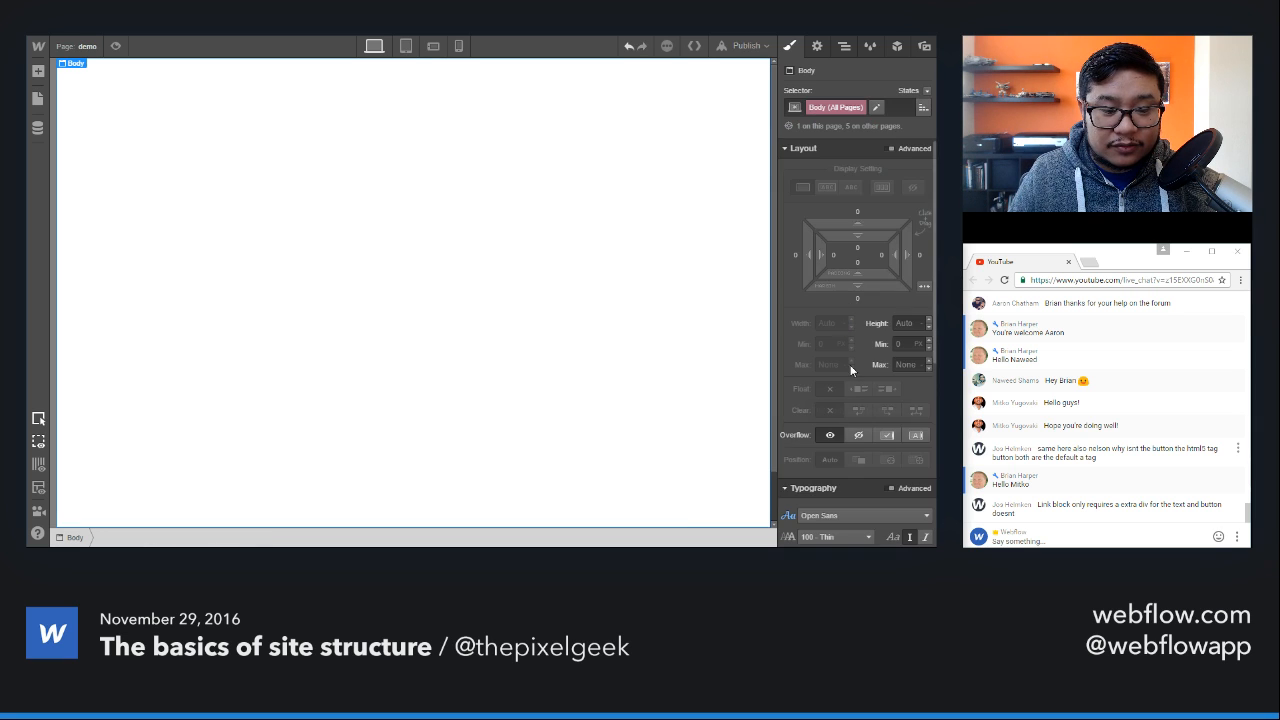
{"action": "scroll", "coordinate": [830, 440], "scroll_direction": "down", "scroll_amount": 5}
{"action": "left_click", "coordinate": [805, 358]}
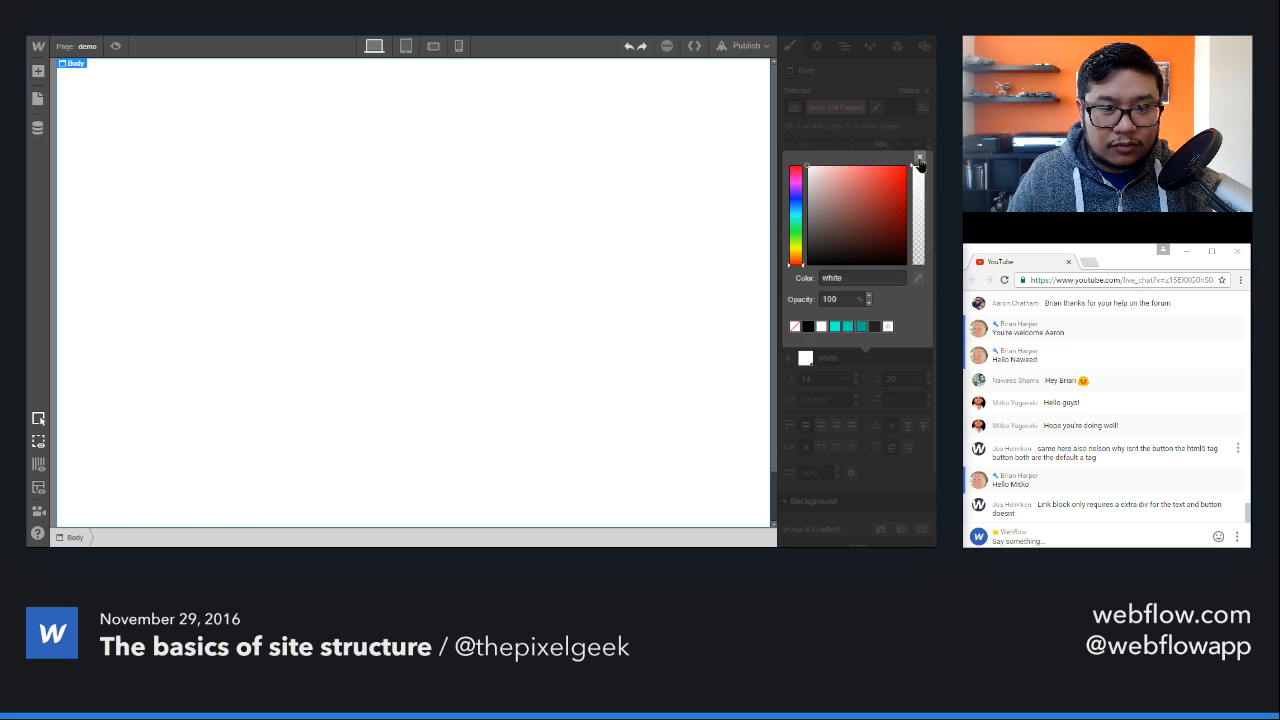
{"action": "left_click", "coordinate": [920, 160]}
{"action": "scroll", "coordinate": [855, 395], "scroll_direction": "down", "scroll_amount": 2}
{"action": "left_click", "coordinate": [805, 449]}
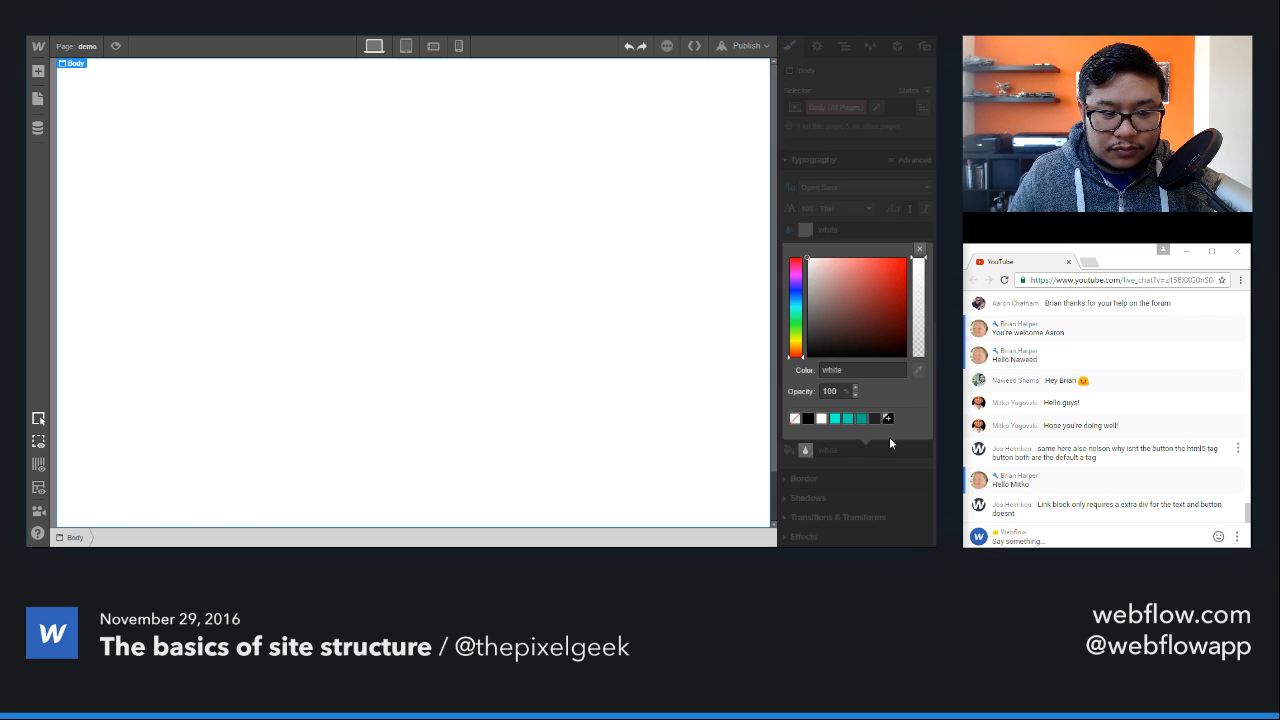
{"action": "left_click", "coordinate": [872, 420]}
{"action": "left_click", "coordinate": [920, 248]}
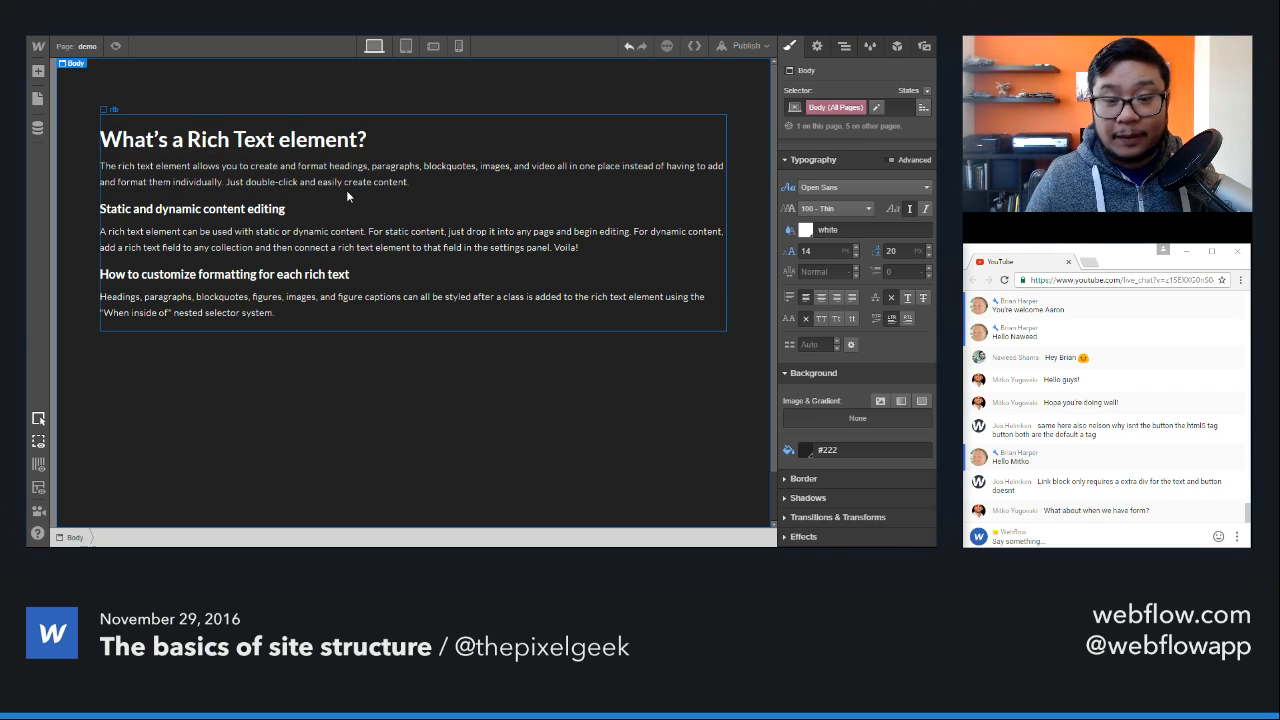
Step: Select the first paragraph and the main heading in turn to examine the separate elements inside the rich text block
{"action": "left_click", "coordinate": [280, 165]}
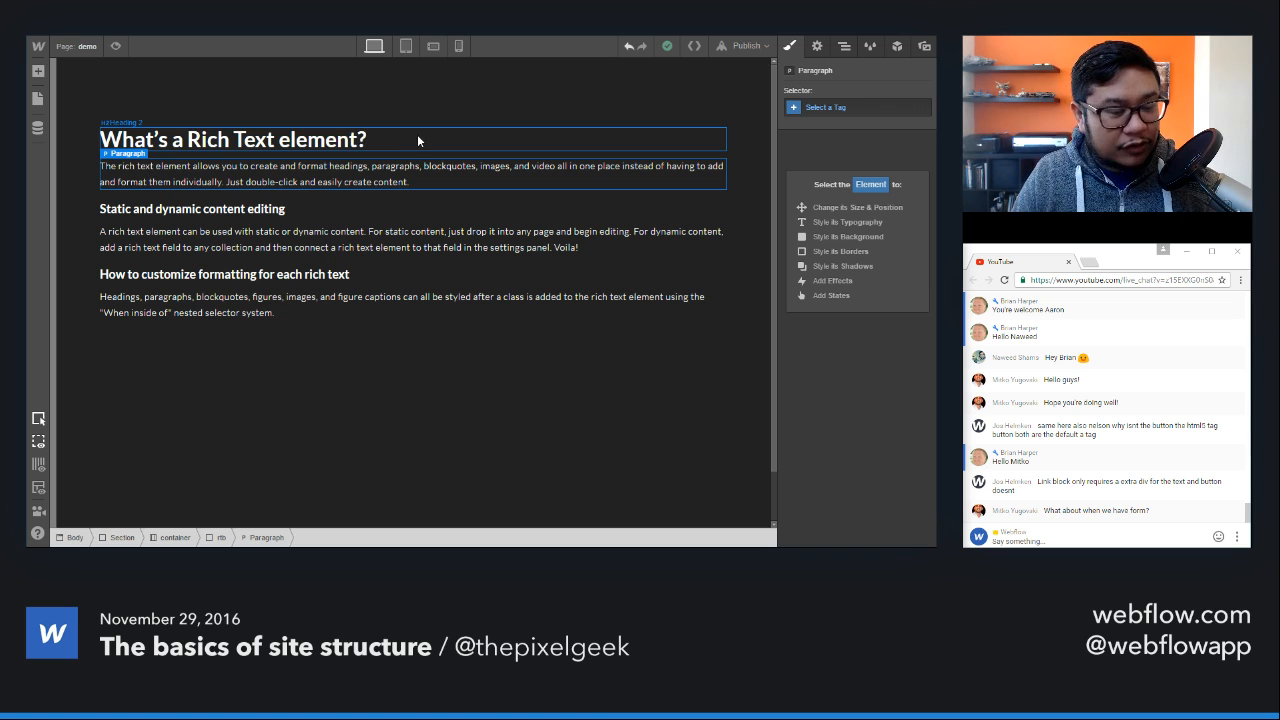
{"action": "left_click", "coordinate": [417, 134]}
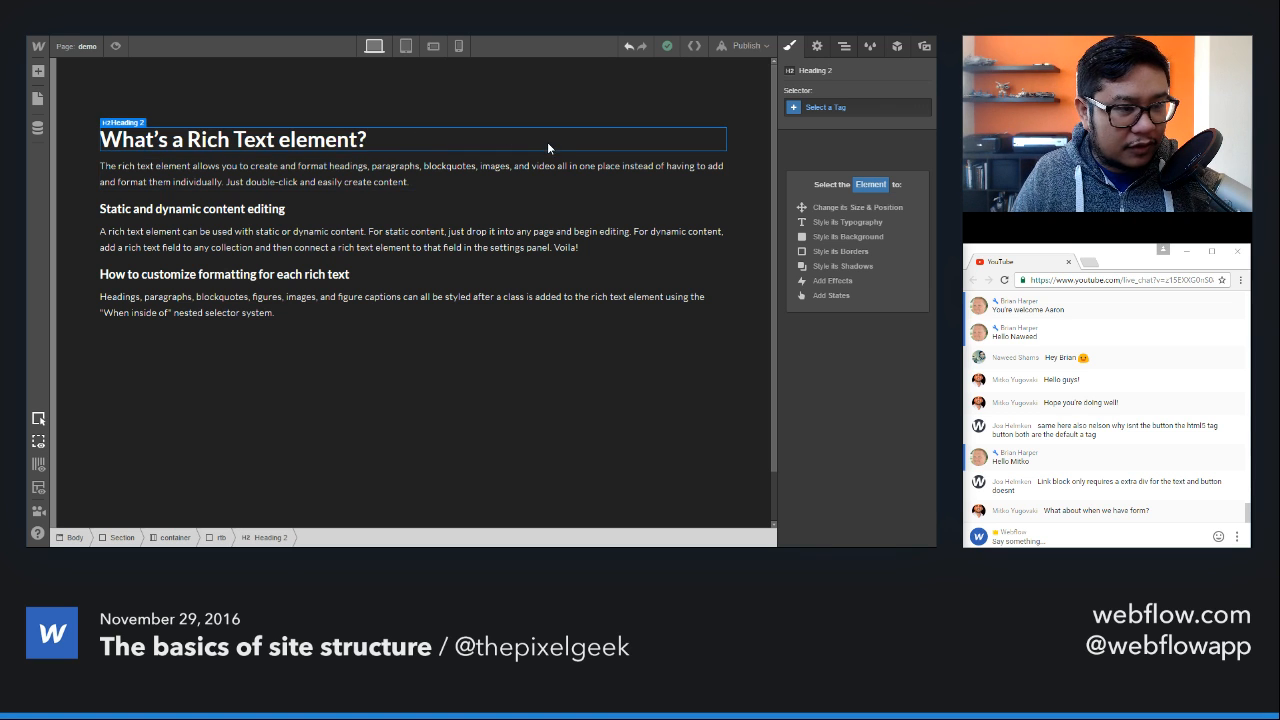
{"action": "left_click", "coordinate": [421, 182]}
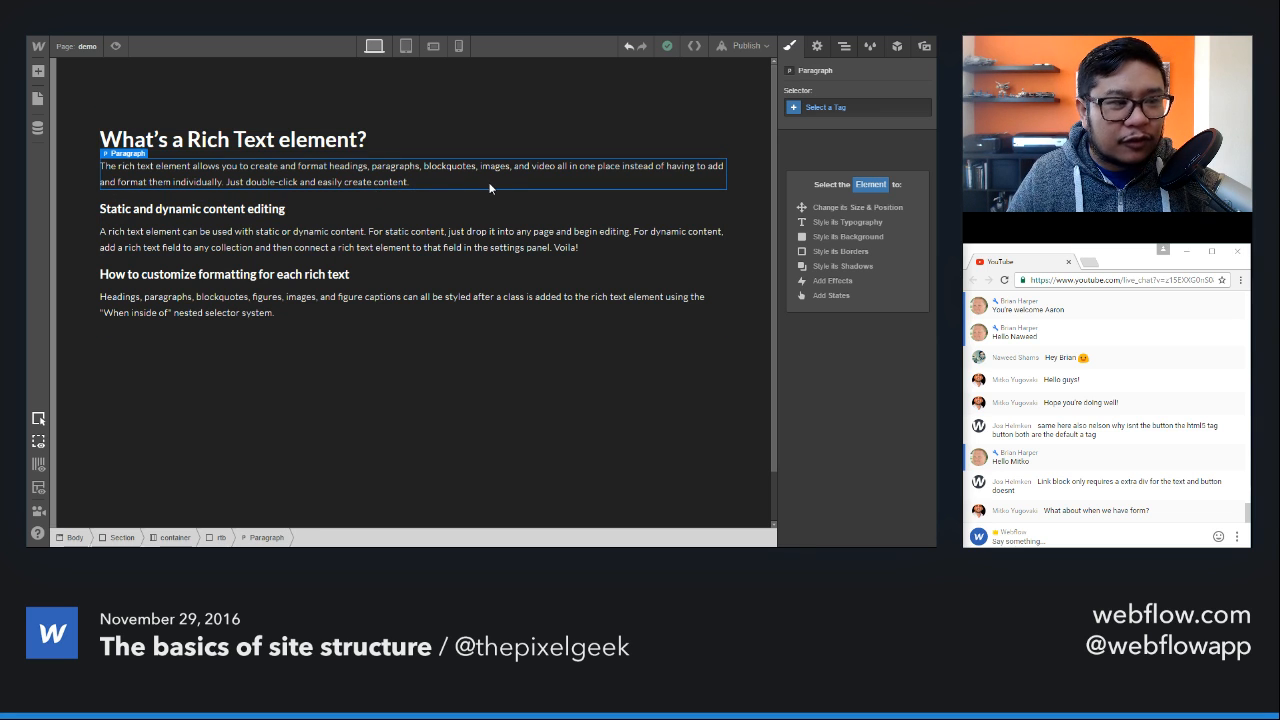
Step: Find the Image element and bring it into the container holding the rich text block
{"action": "key", "text": "a"}
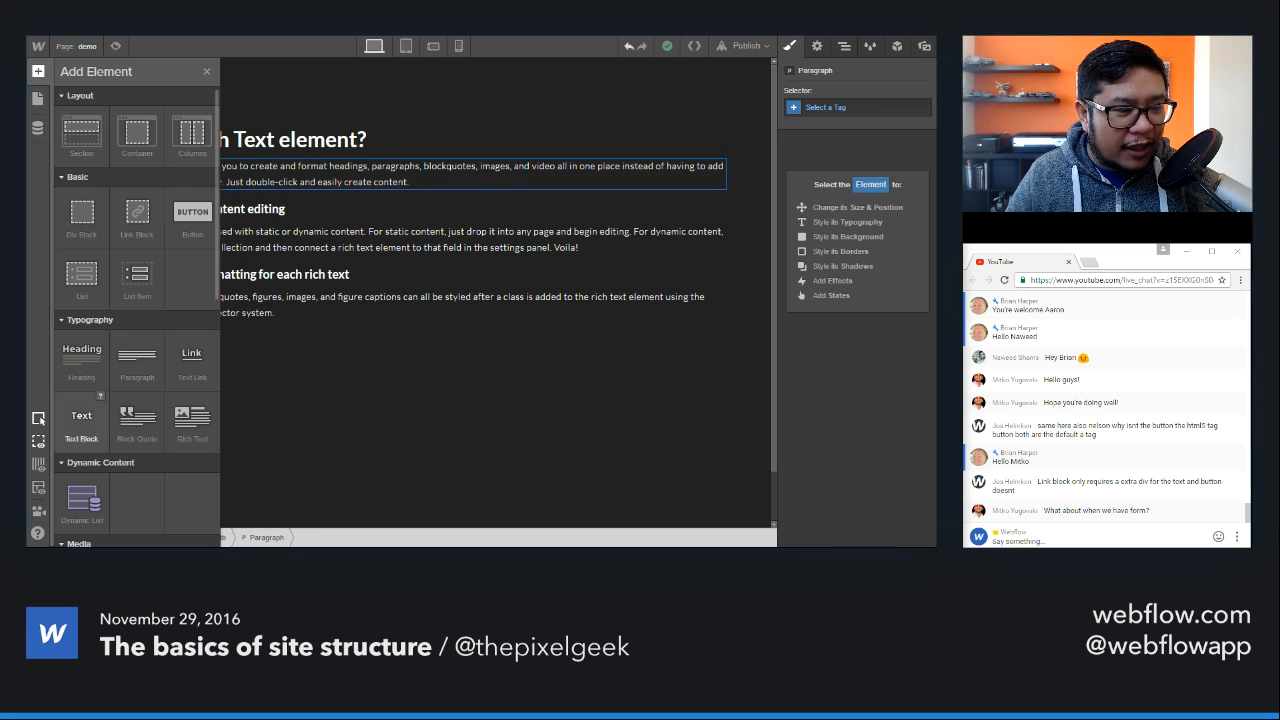
{"action": "scroll", "coordinate": [137, 400], "scroll_direction": "down", "scroll_amount": 1}
{"action": "scroll", "coordinate": [137, 400], "scroll_direction": "down", "scroll_amount": 1}
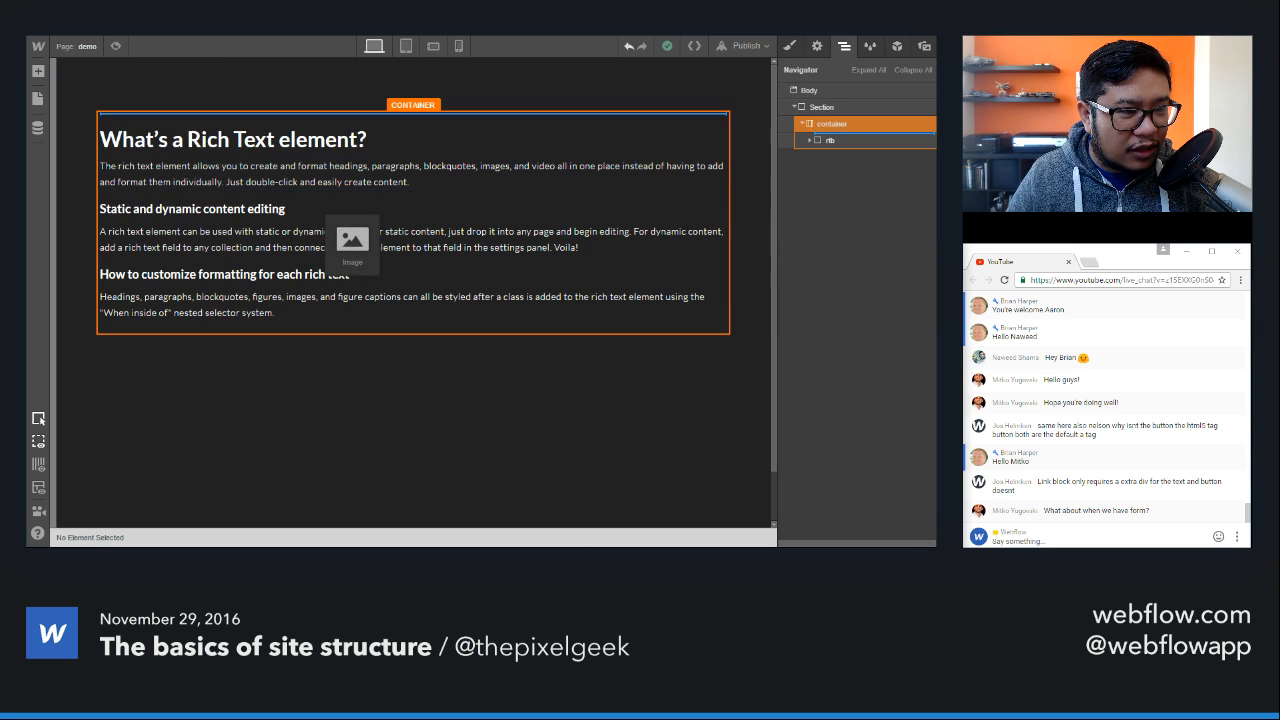
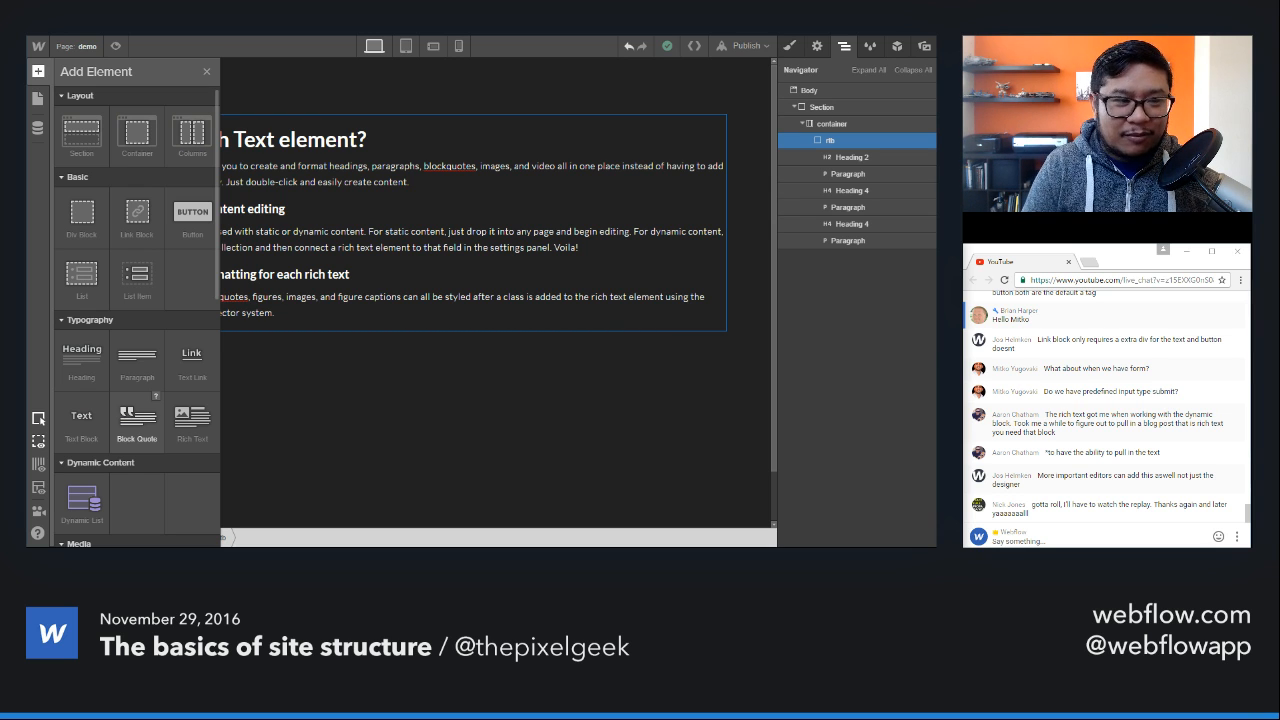
{"action": "scroll", "coordinate": [143, 350], "scroll_direction": "down", "scroll_amount": 1}
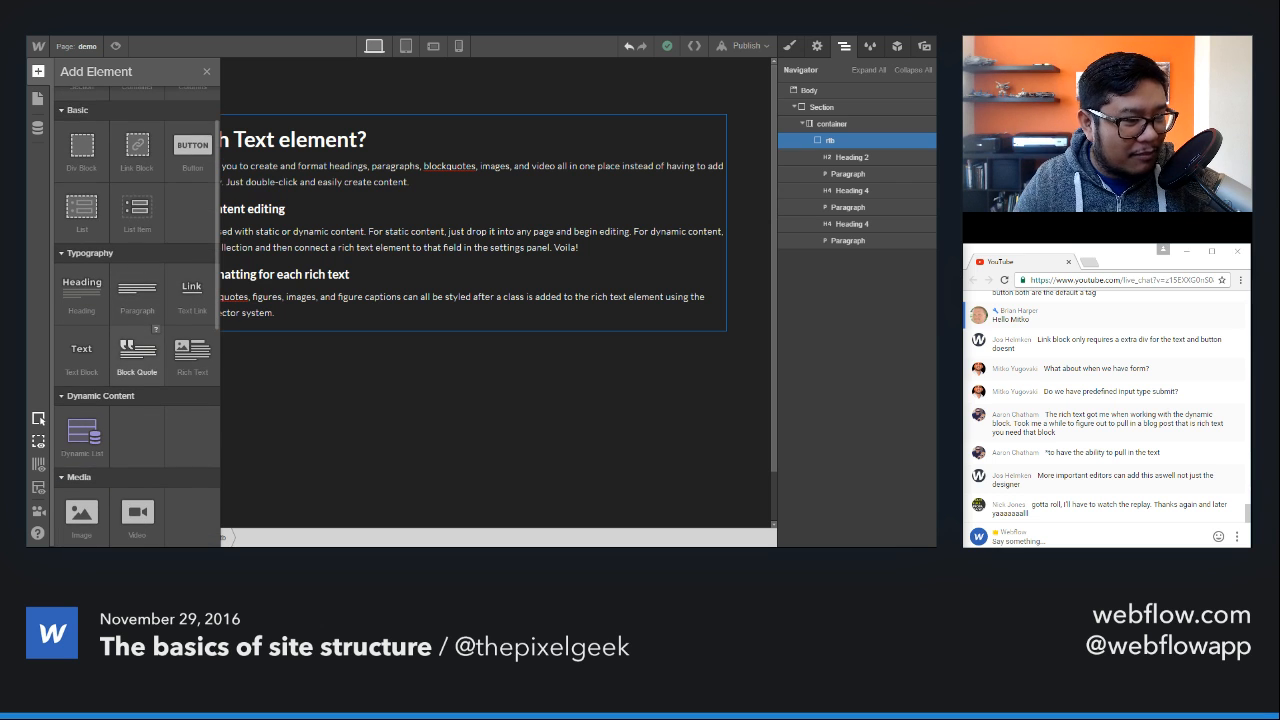
{"action": "scroll", "coordinate": [143, 344], "scroll_direction": "down", "scroll_amount": 1}
{"action": "scroll", "coordinate": [143, 344], "scroll_direction": "down", "scroll_amount": 1}
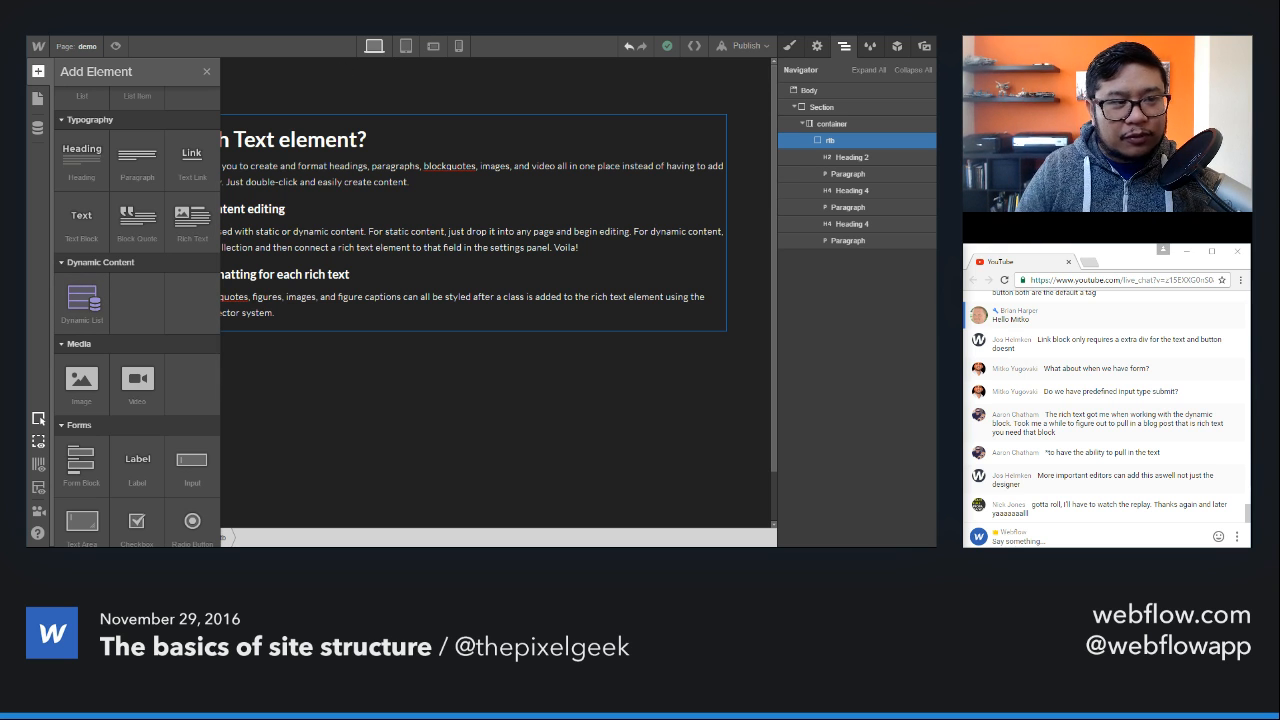
Step: Go to help.webflow.com/cms in another browser tab and open the course "Building dynamic websites with Webflow CMS" from the Help Center's courses
{"action": "key", "text": "ctrl+Tab"}
{"action": "key", "text": "ctrl+l"}
{"action": "type", "text": "help.webflow.c"}
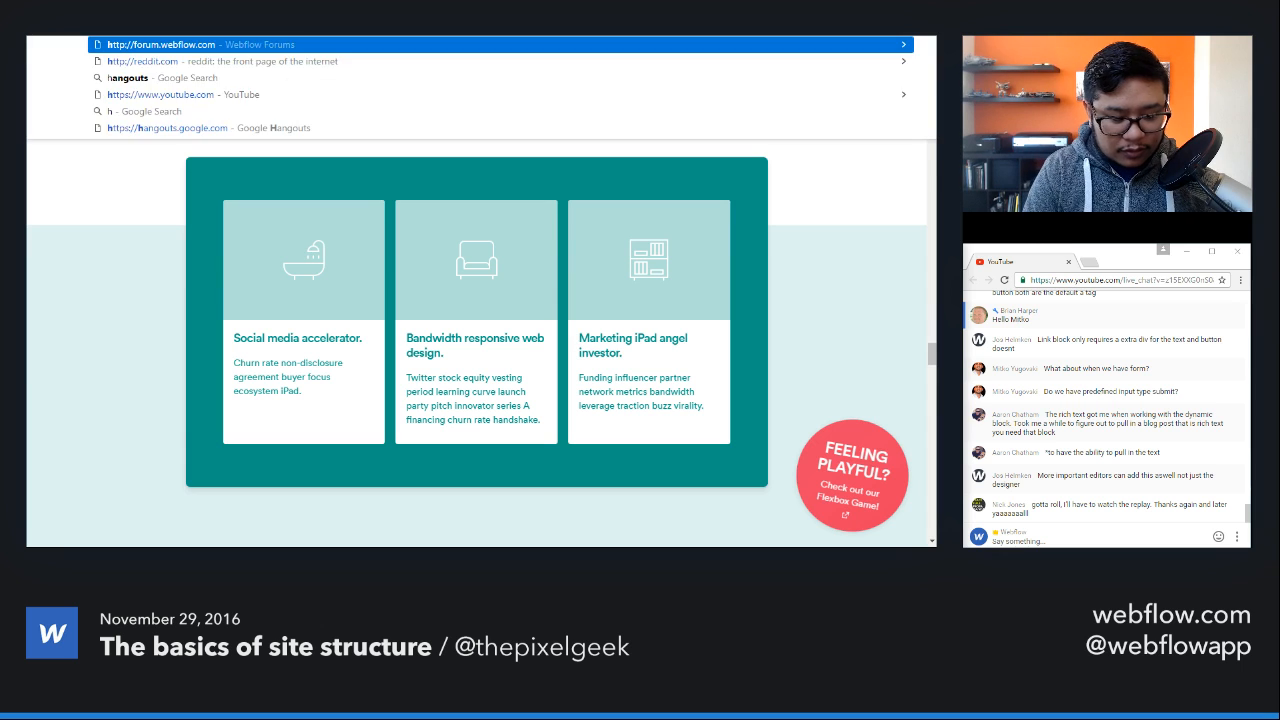
{"action": "type", "text": "om/cms"}
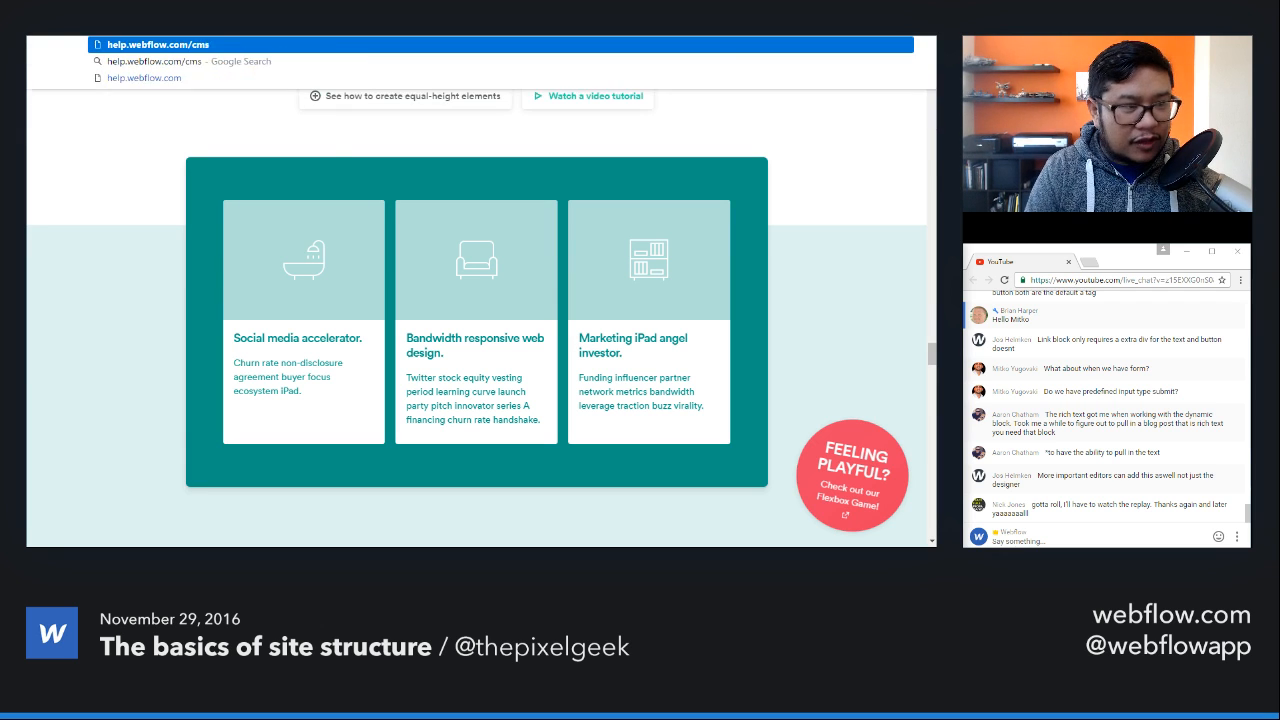
{"action": "key", "text": "Return"}
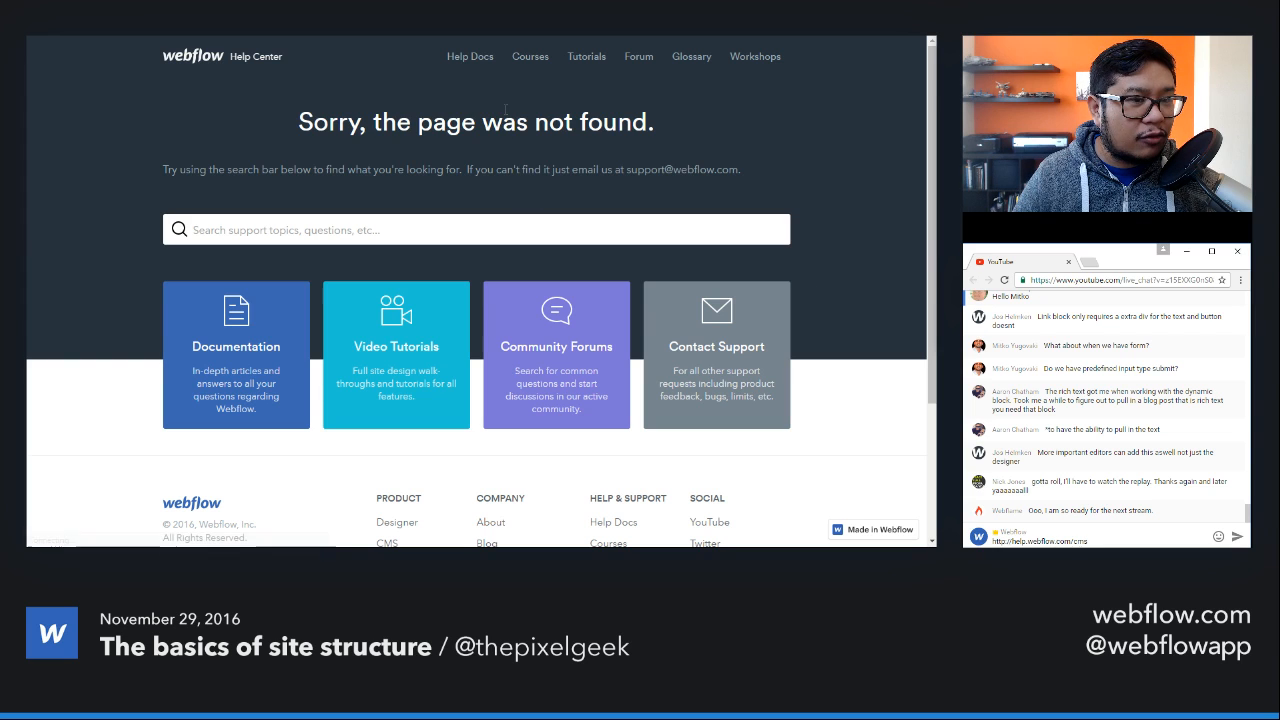
{"action": "left_click", "coordinate": [530, 57]}
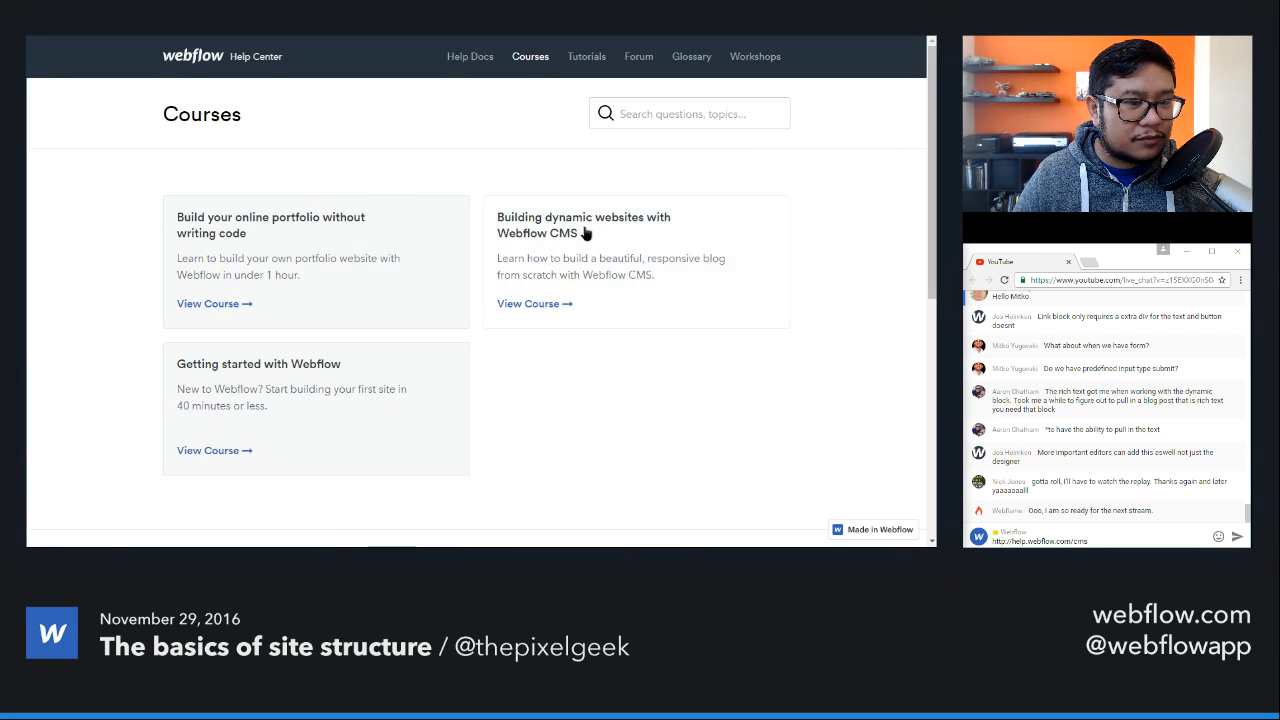
{"action": "left_click", "coordinate": [586, 232]}
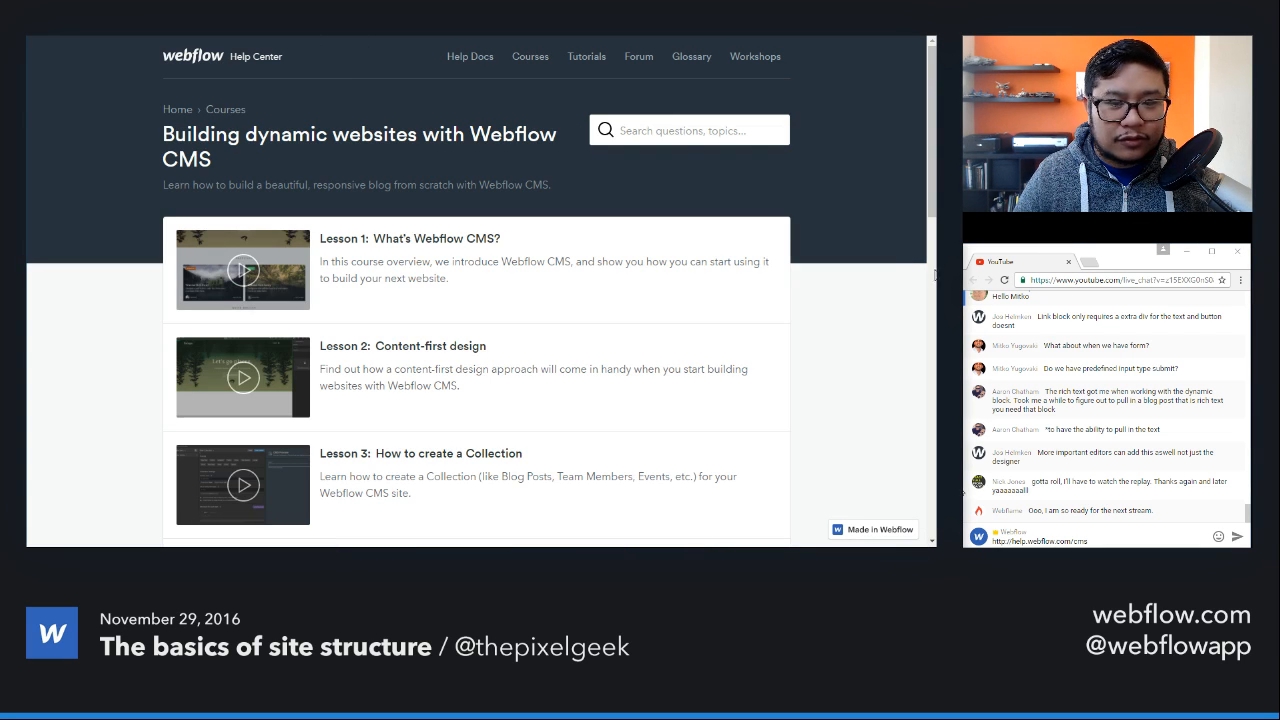
{"action": "left_click", "coordinate": [1067, 537]}
{"action": "key", "text": "ctrl+a"}
{"action": "type", "text": "https://help.webflow.com/courses/webflow-cms"}
{"action": "key", "text": "Return"}
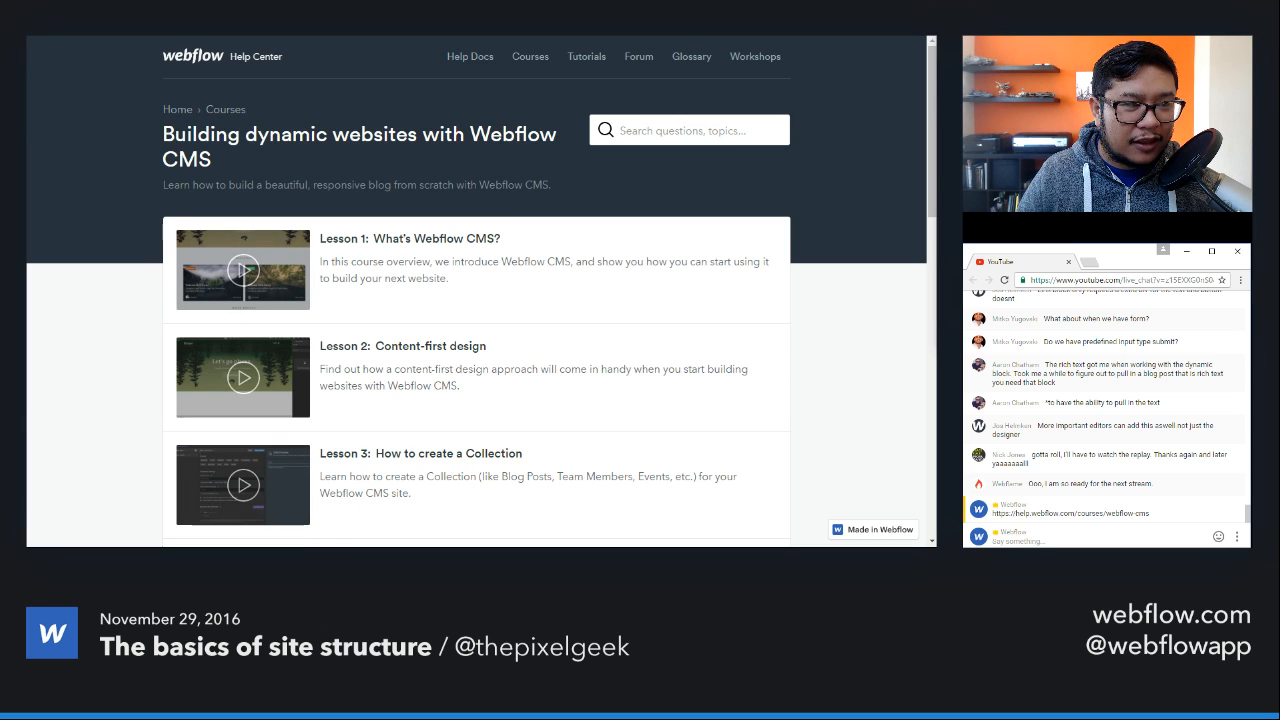
Step: Switch back to the Webflow Designer and look over the Media, Forms and Components elements that can be added
{"action": "key", "text": "alt+Tab"}
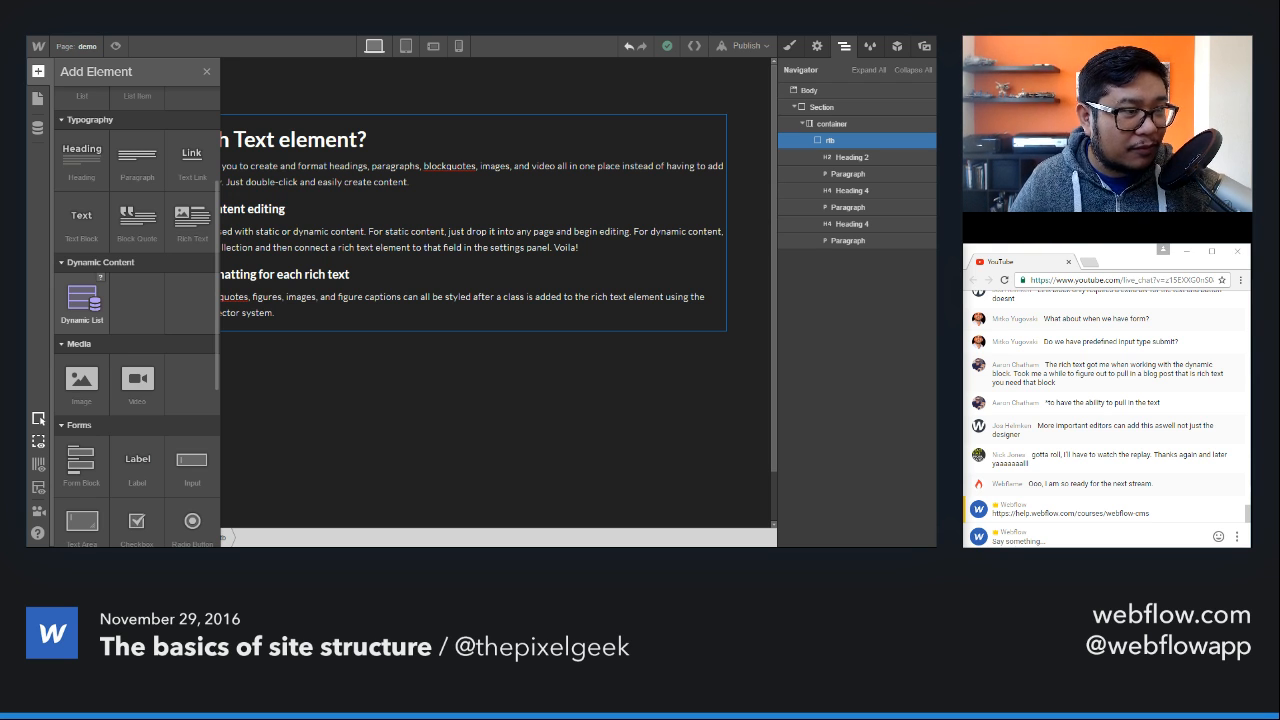
{"action": "scroll", "coordinate": [170, 290], "scroll_direction": "down", "scroll_amount": 3}
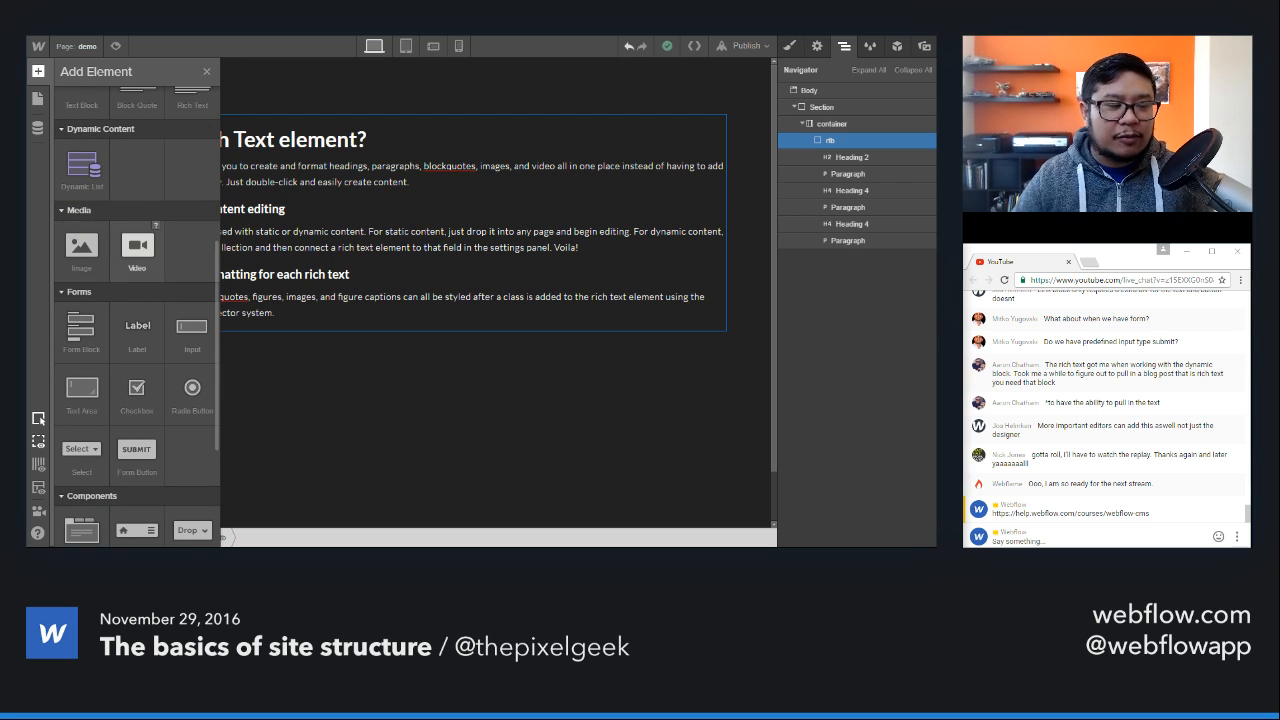
{"action": "scroll", "coordinate": [137, 250], "scroll_direction": "down", "scroll_amount": 3}
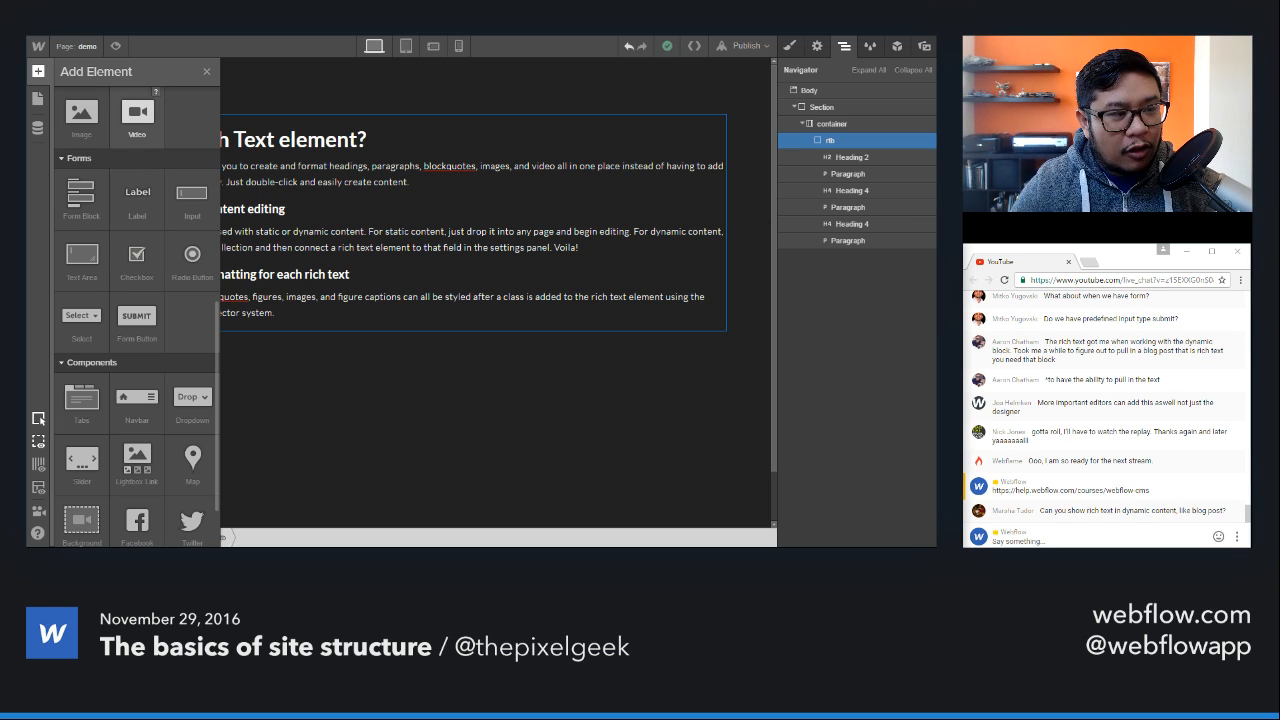
{"action": "scroll", "coordinate": [164, 232], "scroll_direction": "up", "scroll_amount": 1}
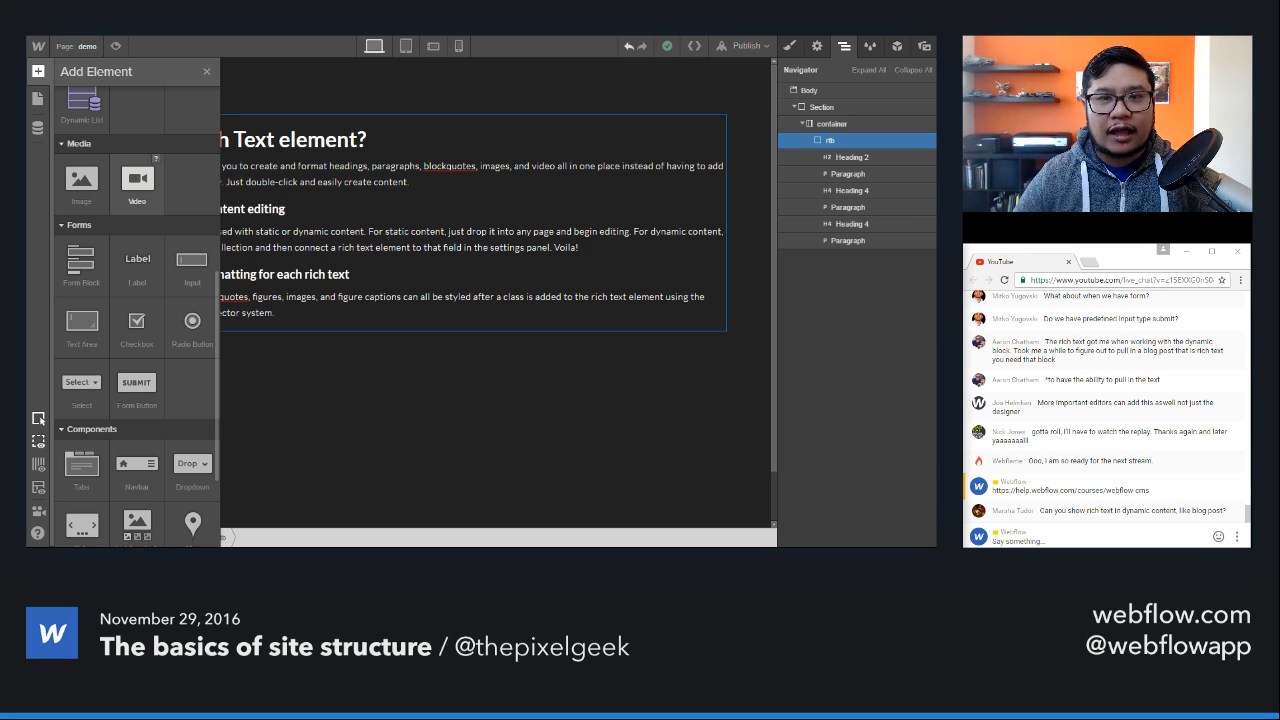
{"action": "scroll", "coordinate": [137, 182], "scroll_direction": "down", "scroll_amount": 4}
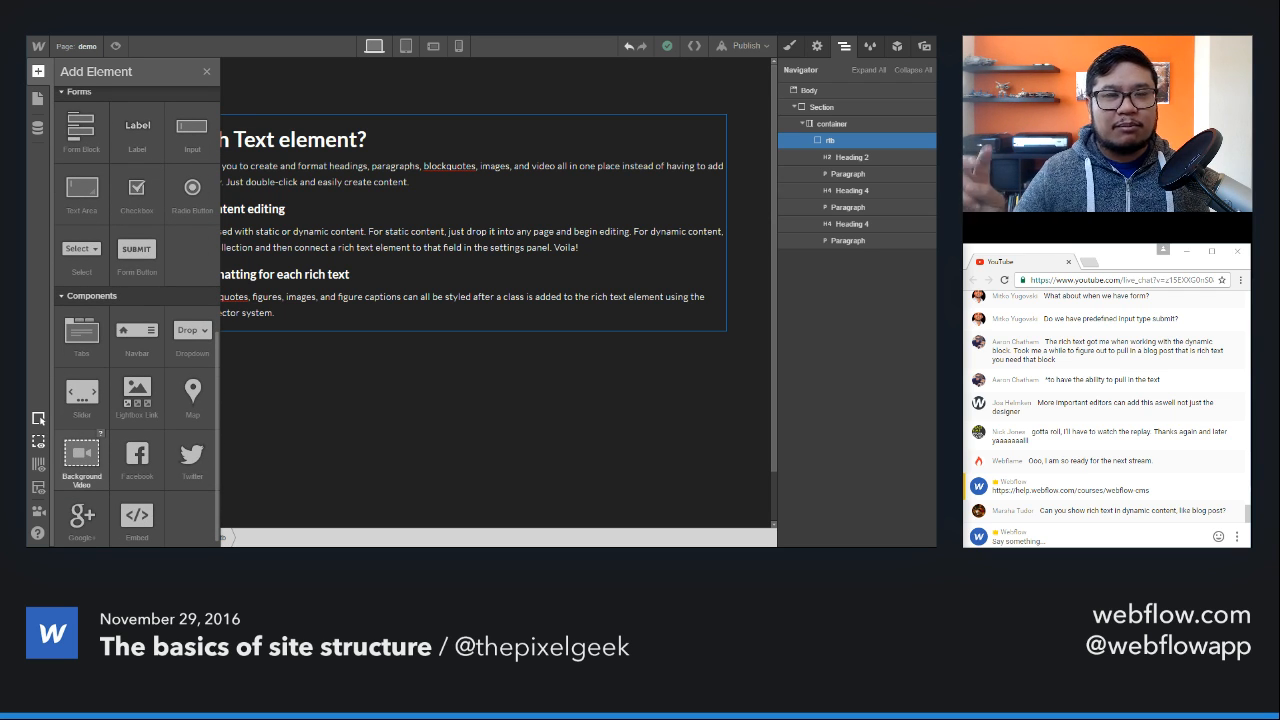
{"action": "scroll", "coordinate": [137, 315], "scroll_direction": "up", "scroll_amount": 6}
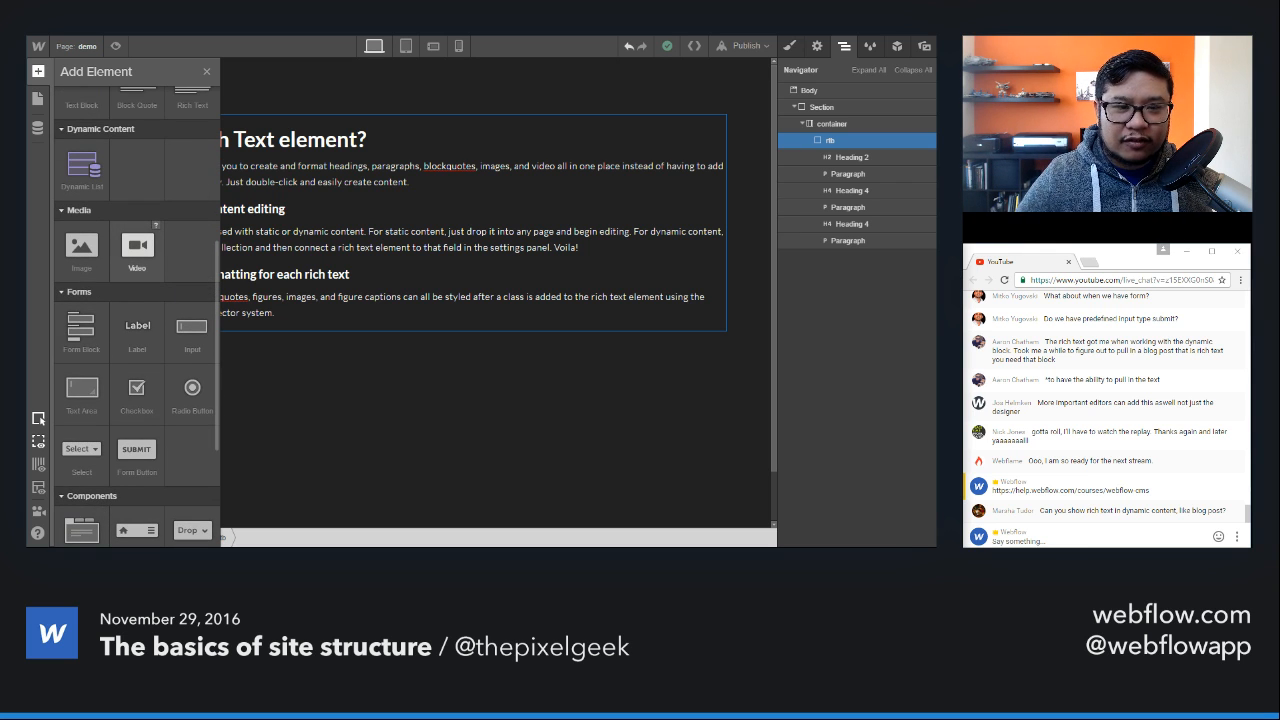
Step: Delete the section holding the rich text block and place a Video element in the empty page body
{"action": "left_click", "coordinate": [834, 112]}
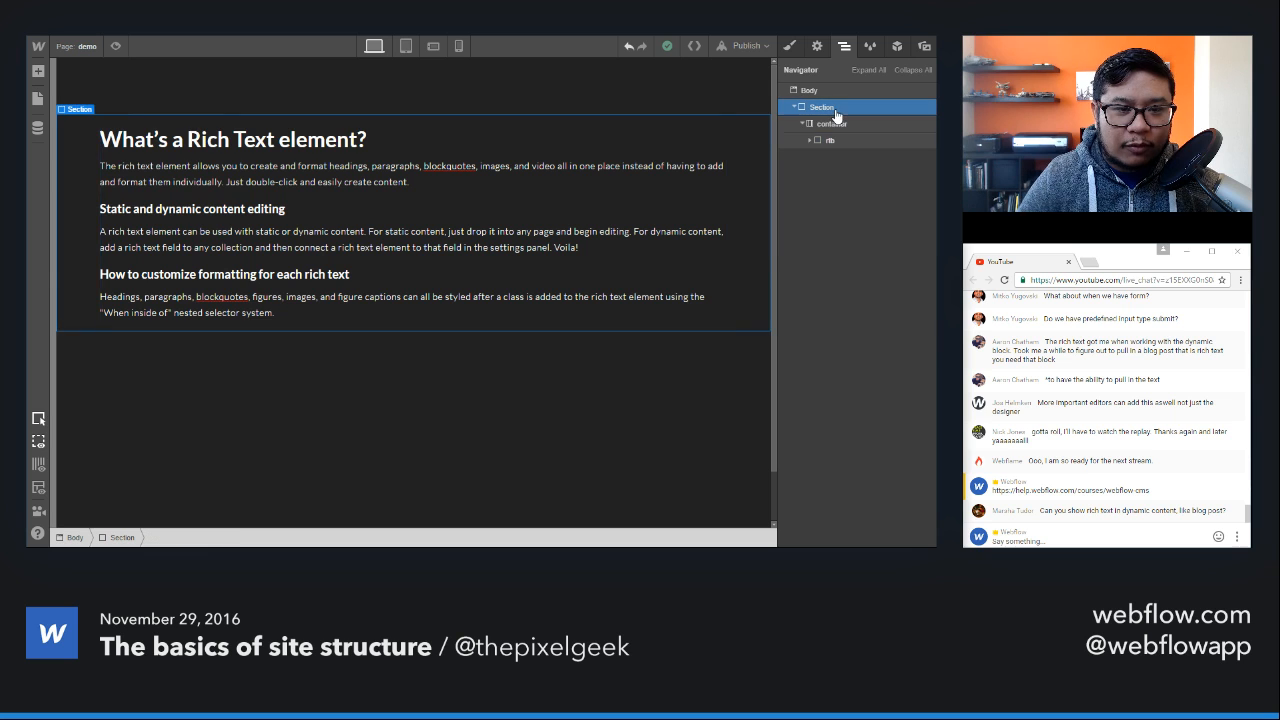
{"action": "key", "text": "Delete"}
{"action": "key", "text": "a"}
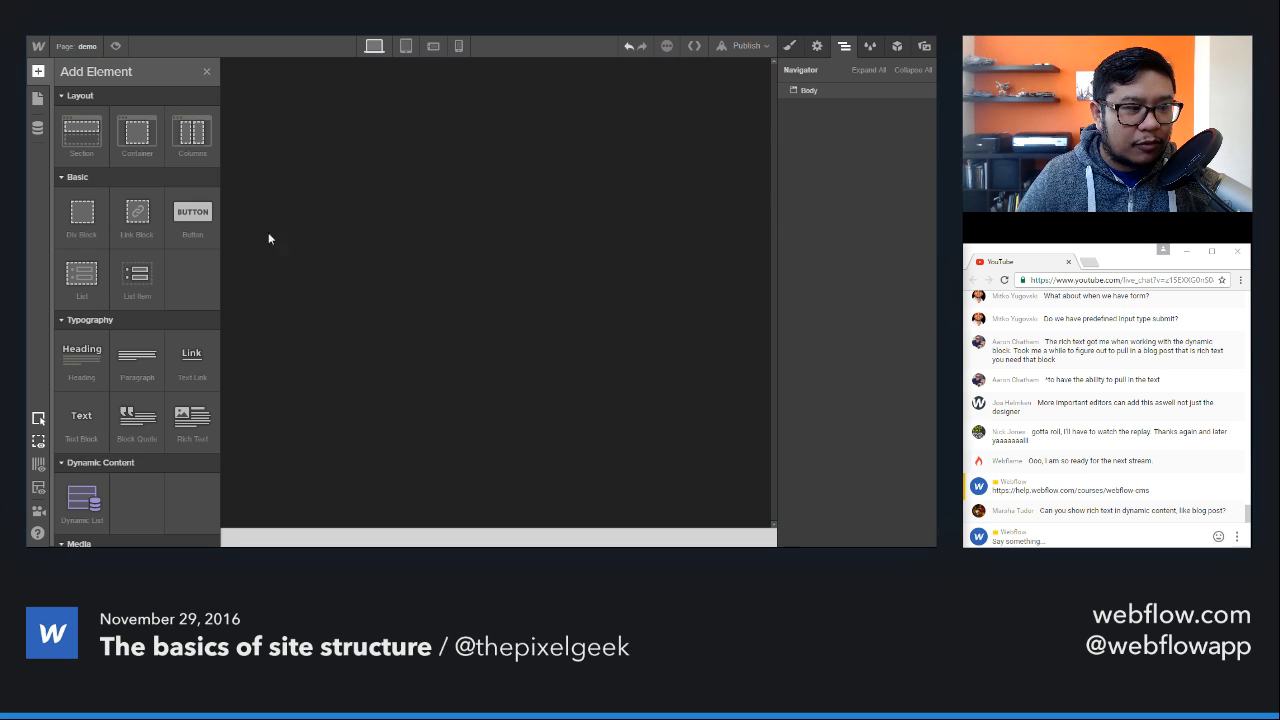
{"action": "scroll", "coordinate": [137, 300], "scroll_direction": "down", "scroll_amount": 4}
{"action": "scroll", "coordinate": [137, 300], "scroll_direction": "down", "scroll_amount": 1}
{"action": "left_click_drag", "start_coordinate": [137, 314], "coordinate": [421, 189]}
{"action": "left_click", "coordinate": [238, 471]}
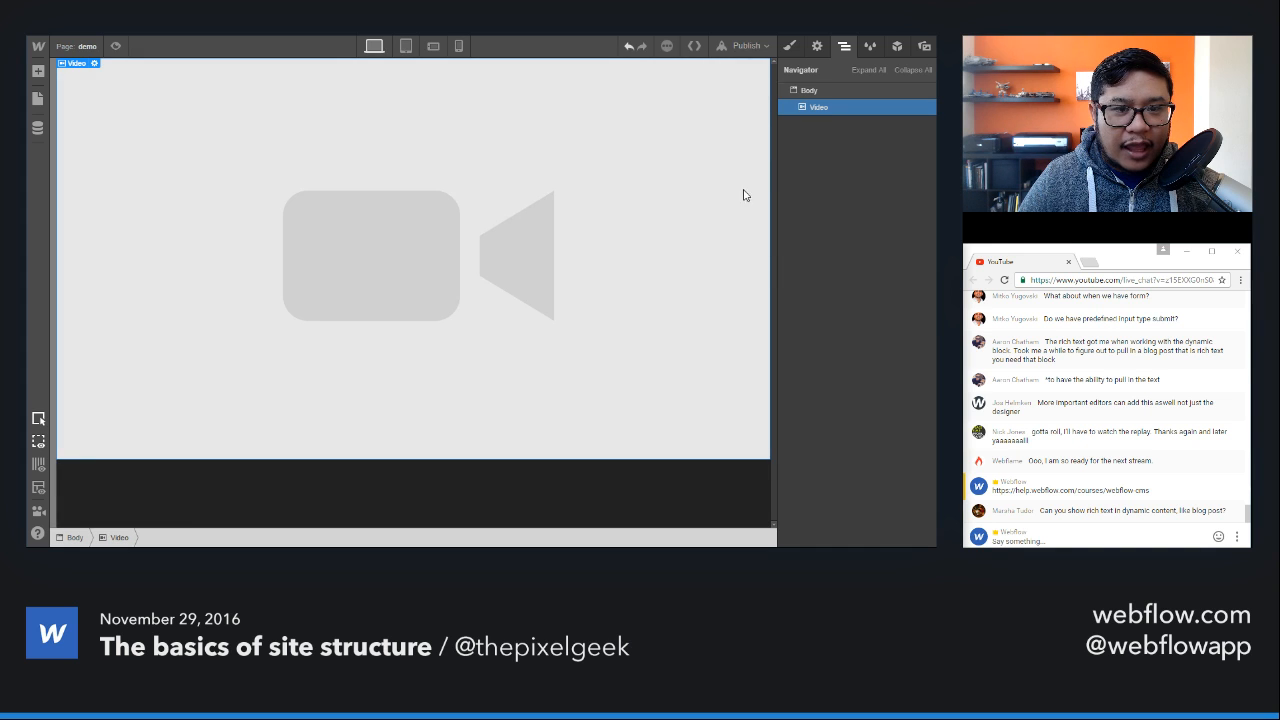
Step: Create the class "background video" on the Video element
{"action": "left_click", "coordinate": [791, 49]}
{"action": "left_click", "coordinate": [866, 108]}
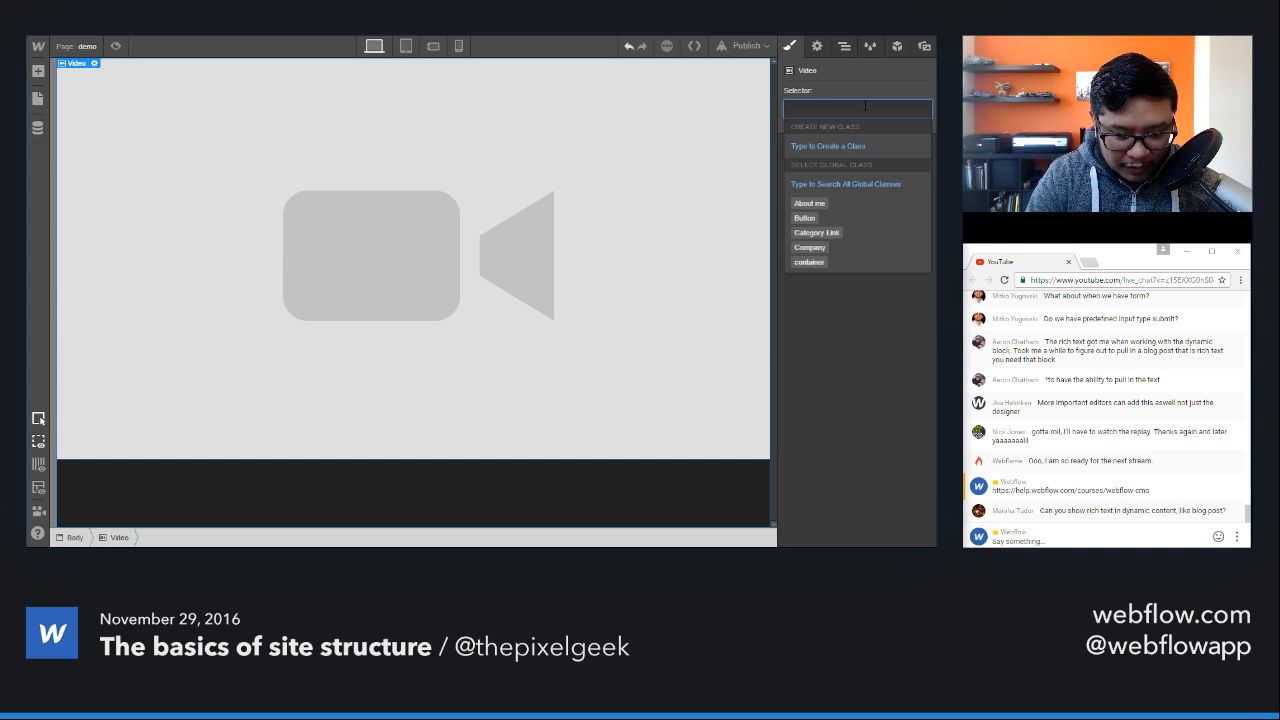
{"action": "type", "text": "background video"}
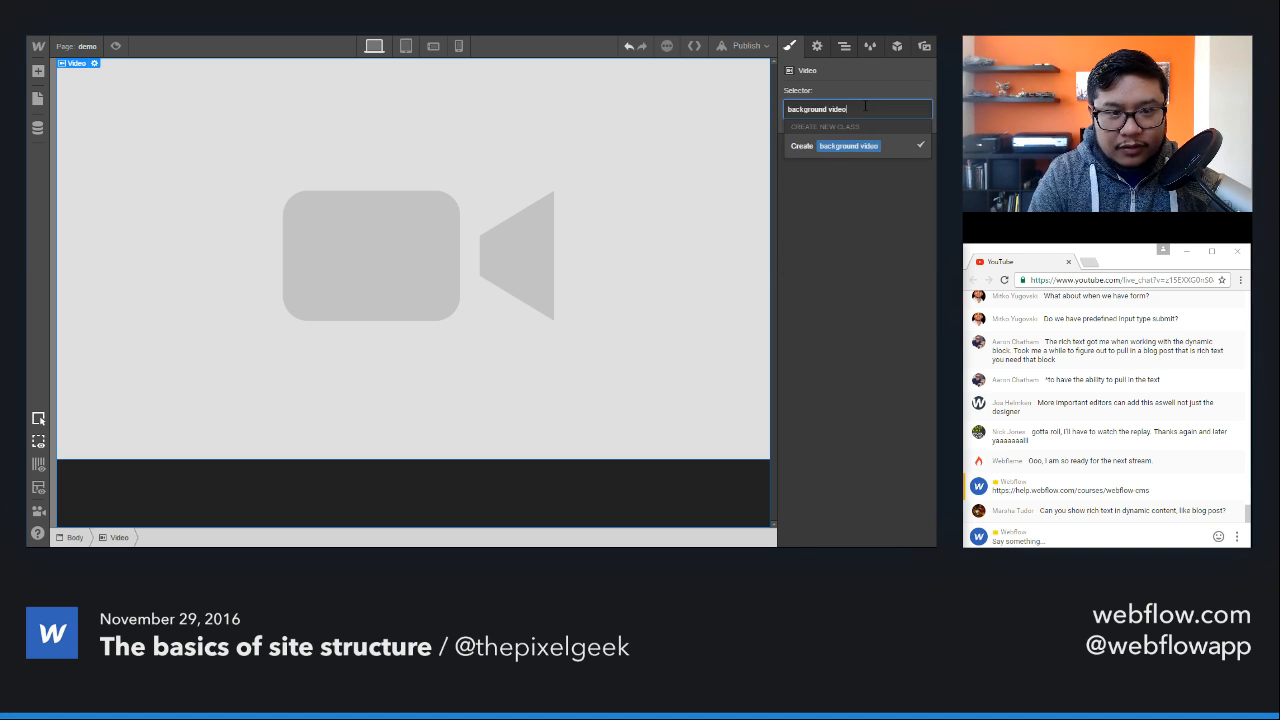
{"action": "key", "text": "Return"}
Step: Set the background video's height to 100 VH and give it a fixed position pinned to all four sides with z-index -1
{"action": "scroll", "coordinate": [870, 300], "scroll_direction": "down", "scroll_amount": 1}
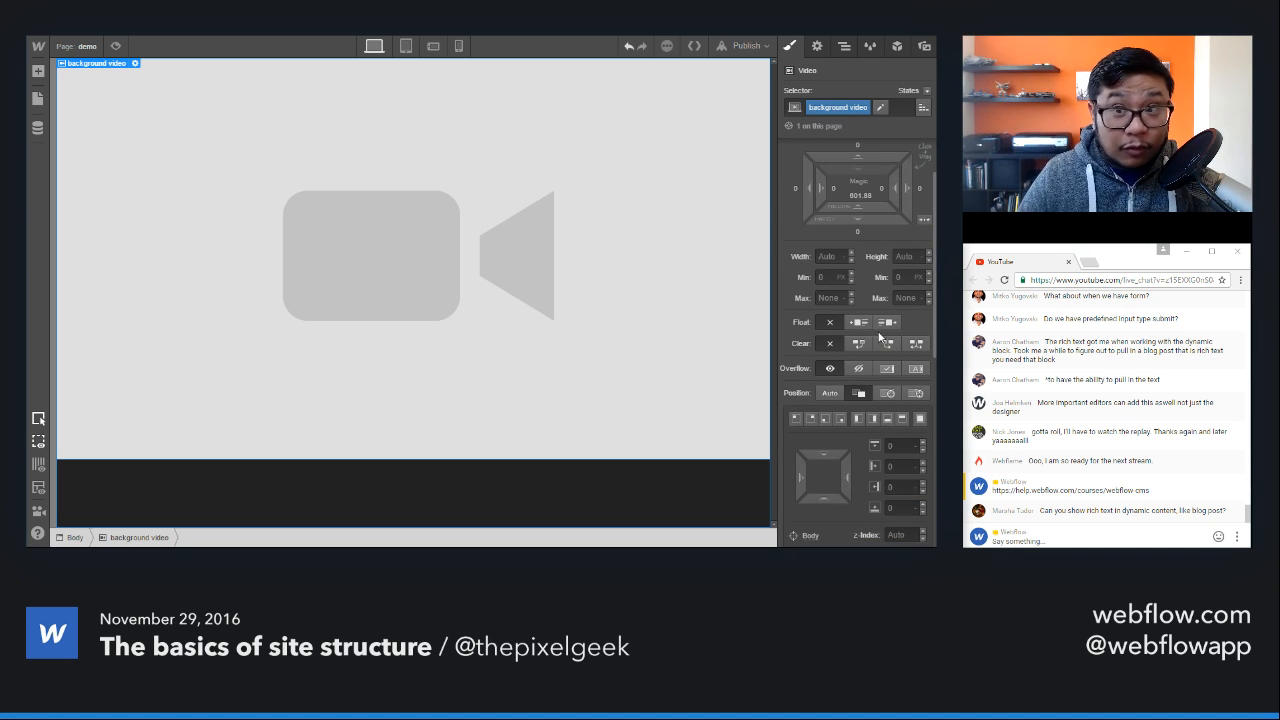
{"action": "left_click", "coordinate": [904, 256]}
{"action": "type", "text": "100vh"}
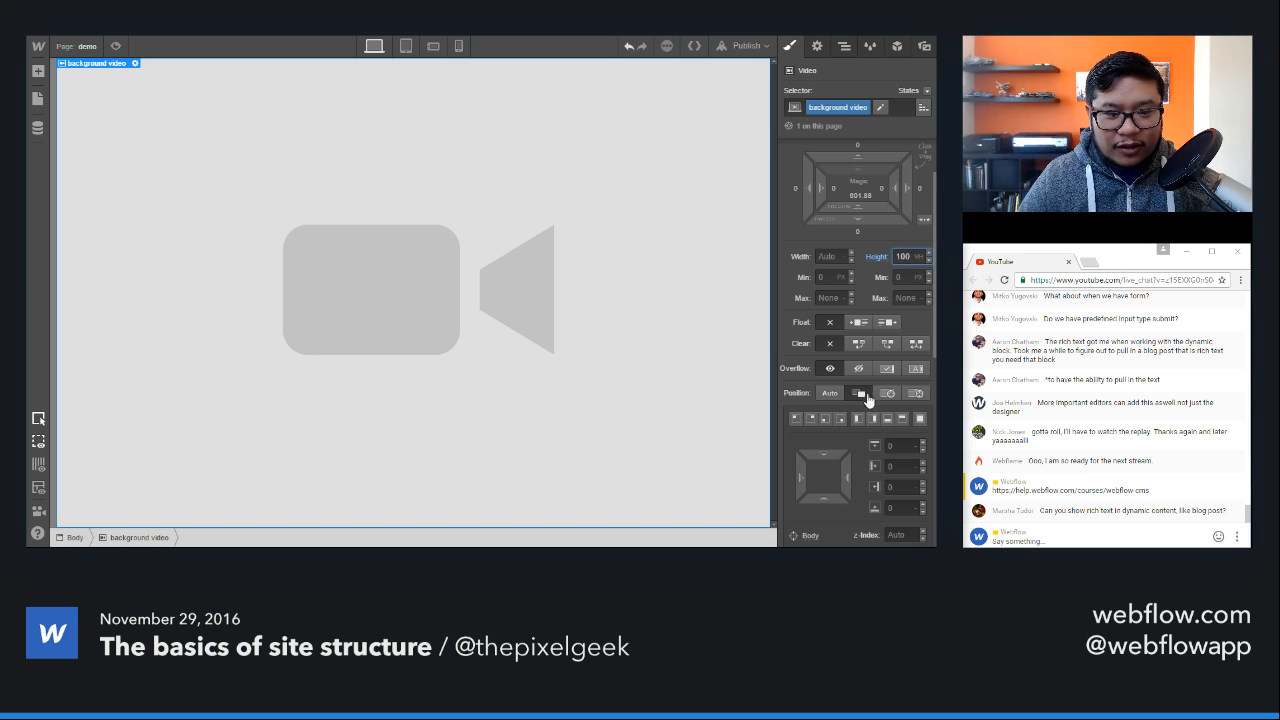
{"action": "left_click", "coordinate": [915, 393]}
{"action": "left_click", "coordinate": [889, 535]}
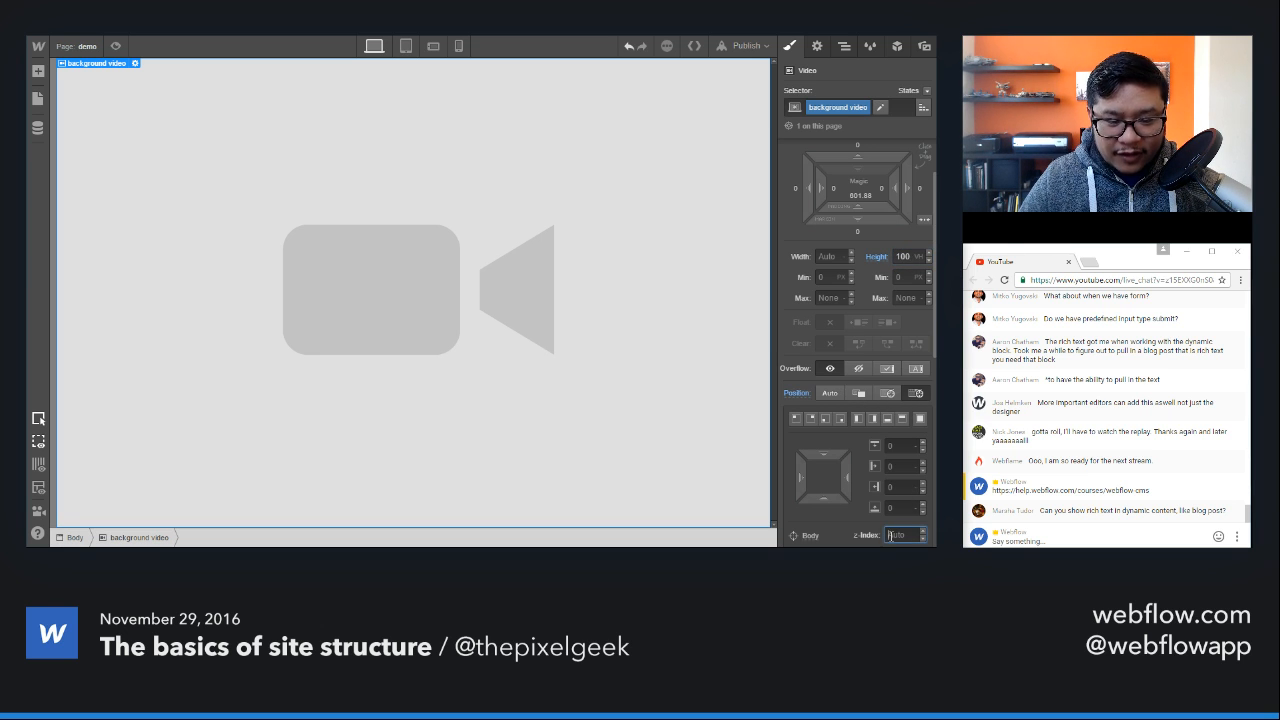
{"action": "type", "text": "-1"}
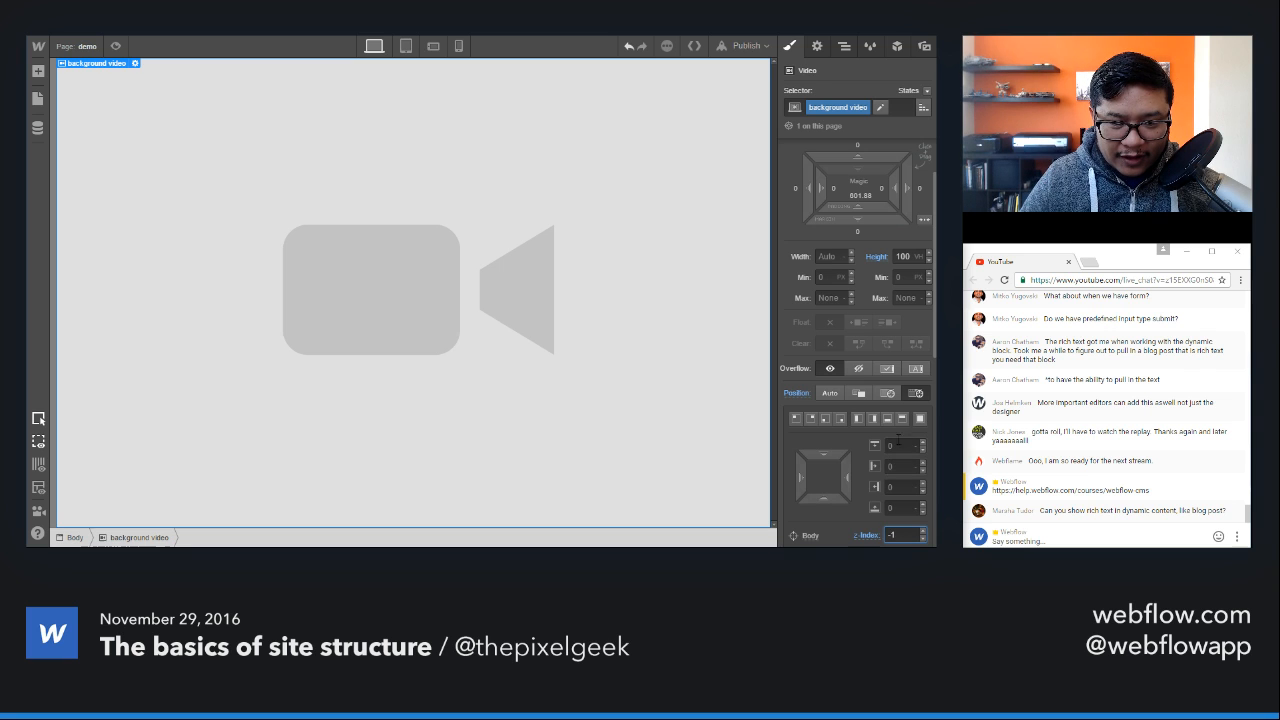
{"action": "left_click", "coordinate": [919, 420]}
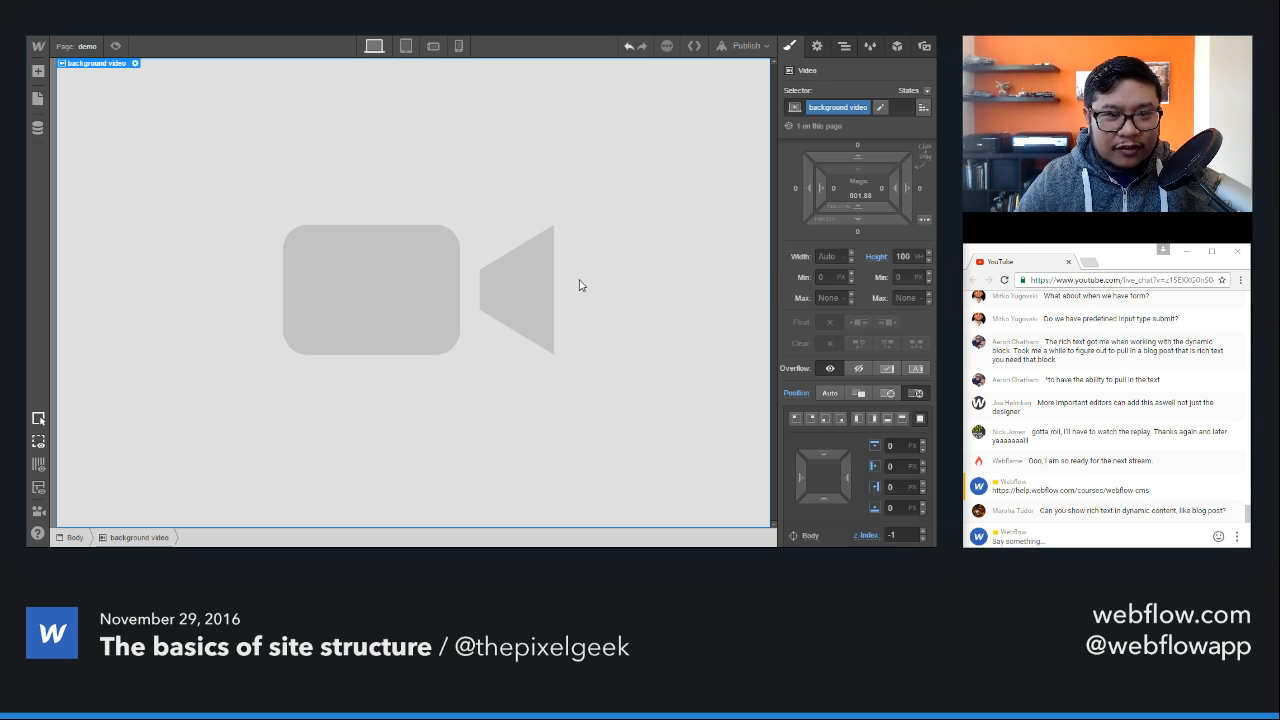
Step: Add an H1 heading to the page body after the background video and dismiss its heading type settings
{"action": "key", "text": "a"}
{"action": "left_click_drag", "start_coordinate": [82, 360], "coordinate": [433, 323]}
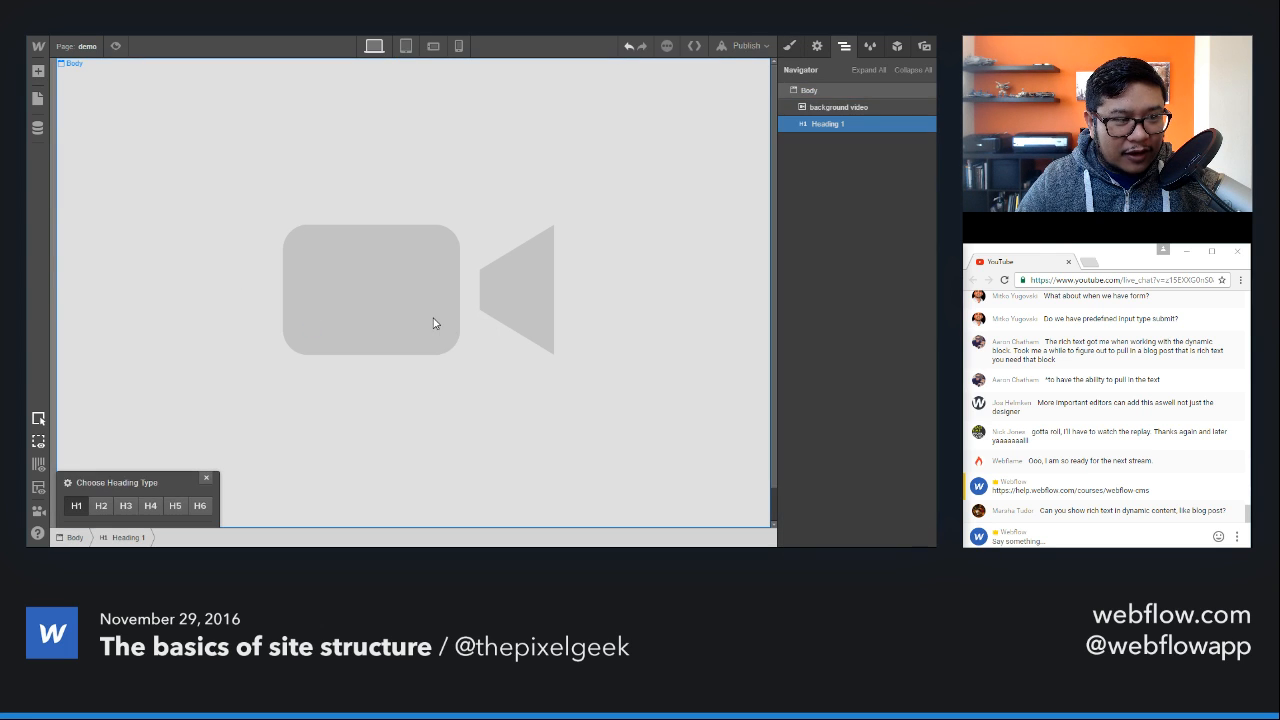
{"action": "left_click", "coordinate": [831, 127]}
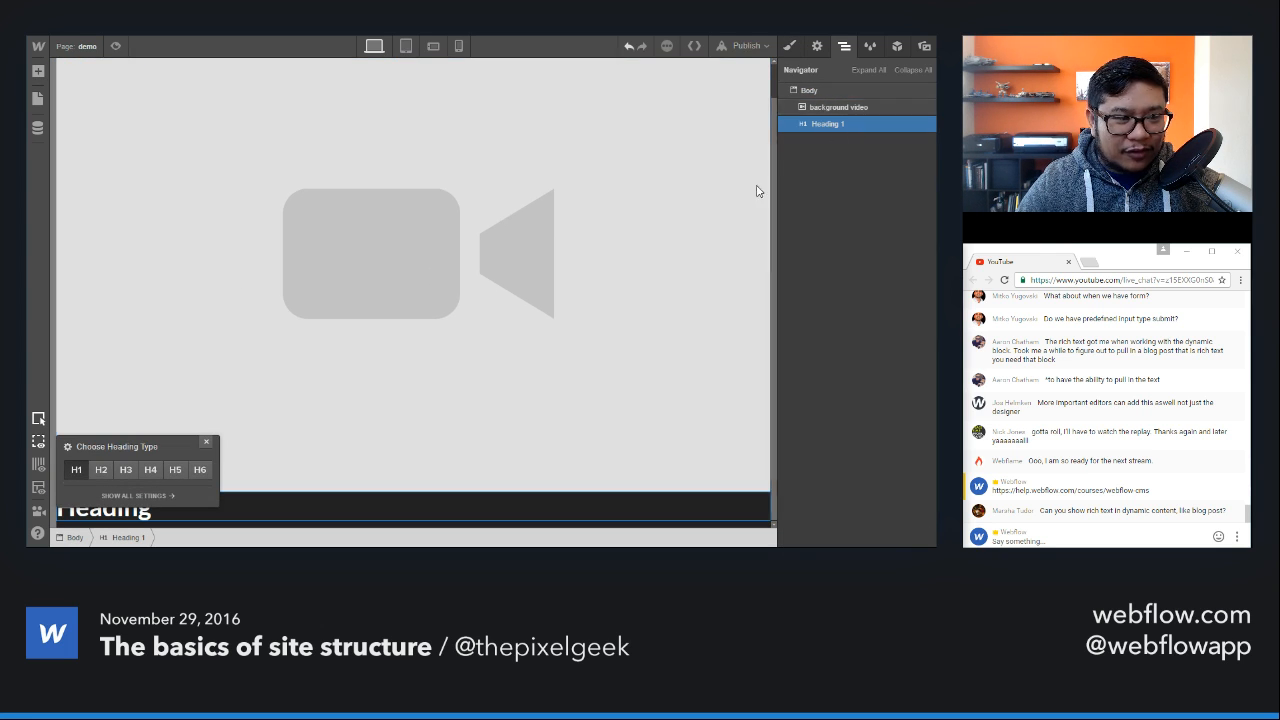
{"action": "left_click", "coordinate": [206, 442]}
Step: Add a Div Block to the page body so that it holds the heading, and select the div
{"action": "left_click", "coordinate": [38, 71]}
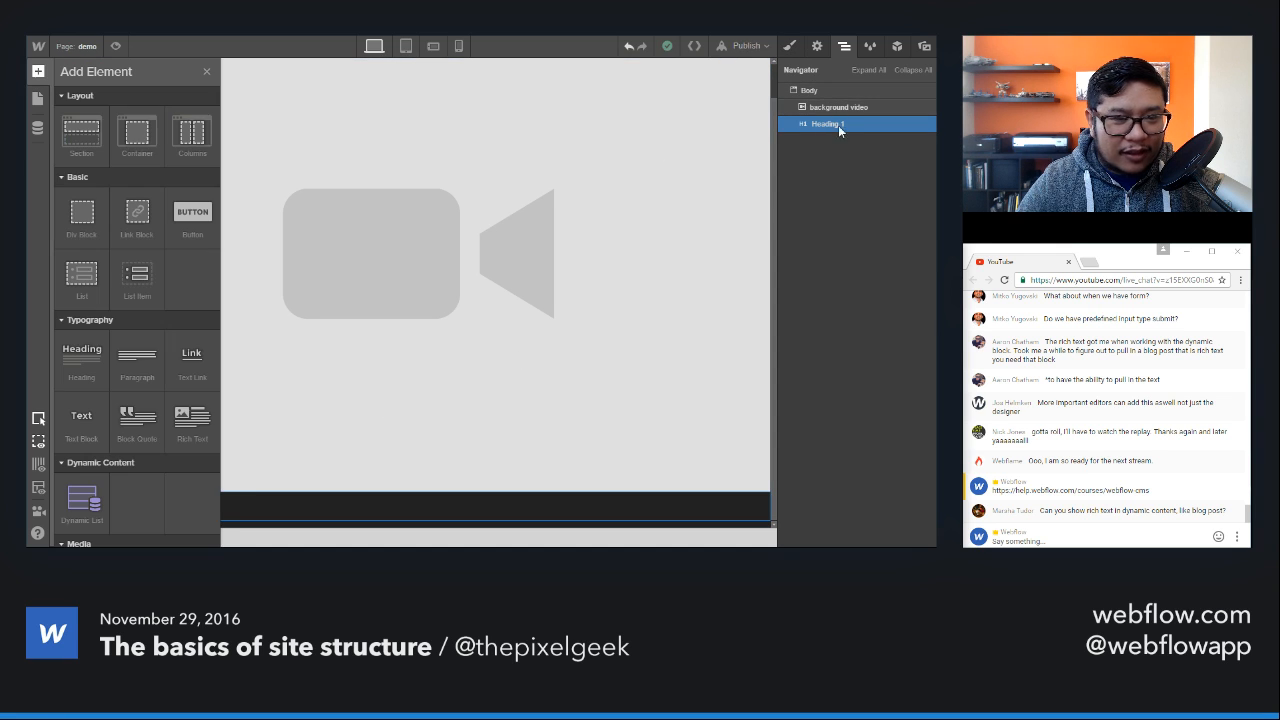
{"action": "left_click_drag", "start_coordinate": [81, 211], "coordinate": [835, 132]}
{"action": "left_click", "coordinate": [822, 123]}
Step: Create the class "bad section" on the Div Block around the heading
{"action": "left_click", "coordinate": [790, 46]}
{"action": "left_click", "coordinate": [849, 106]}
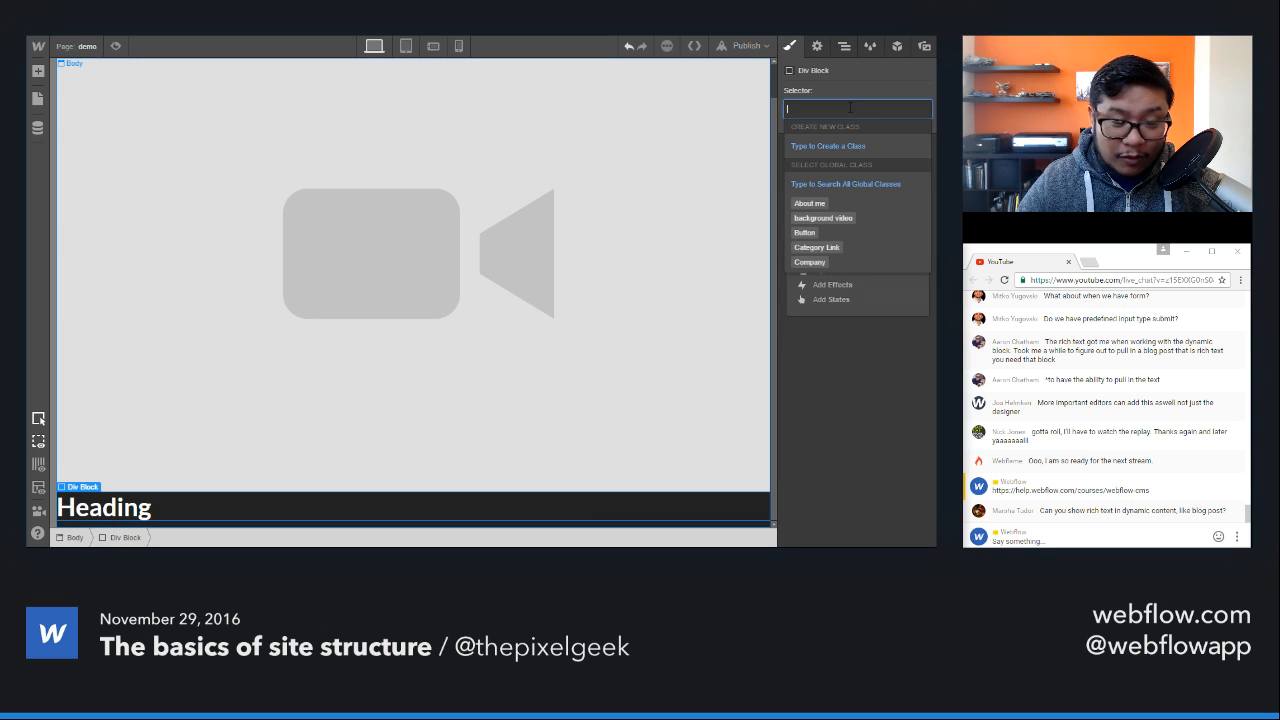
{"action": "type", "text": "bad section"}
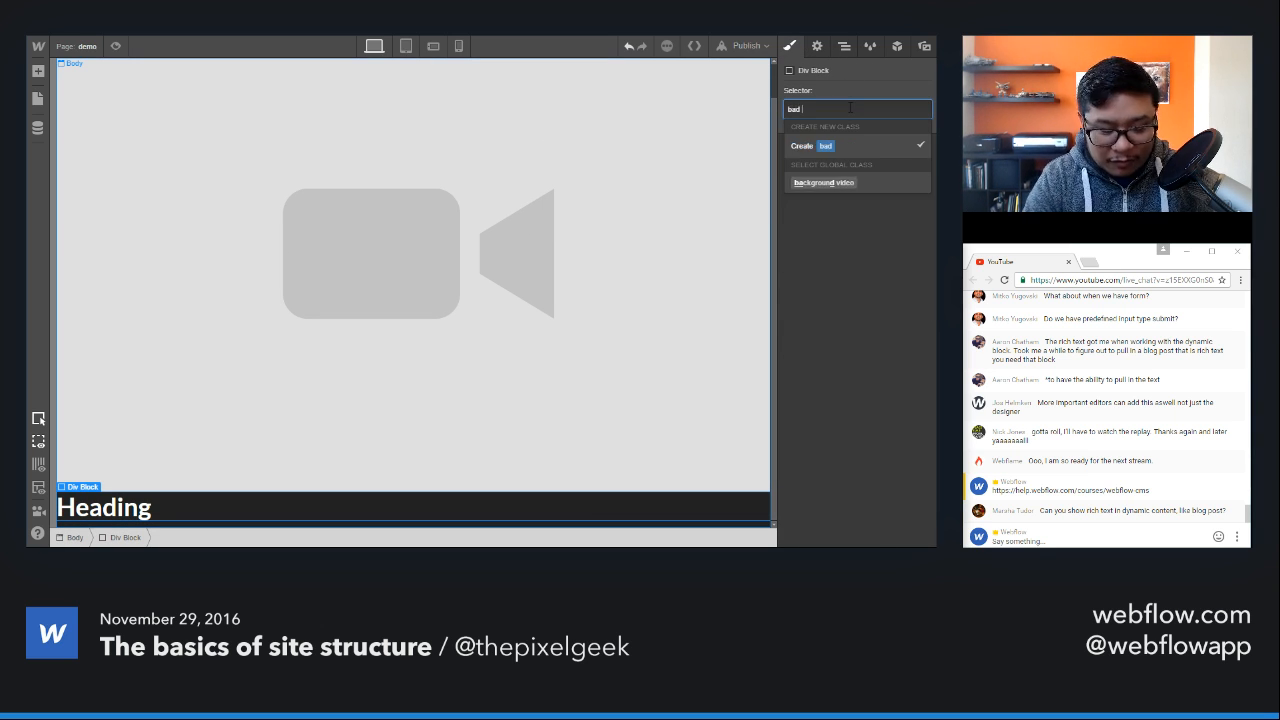
{"action": "key", "text": "Return"}
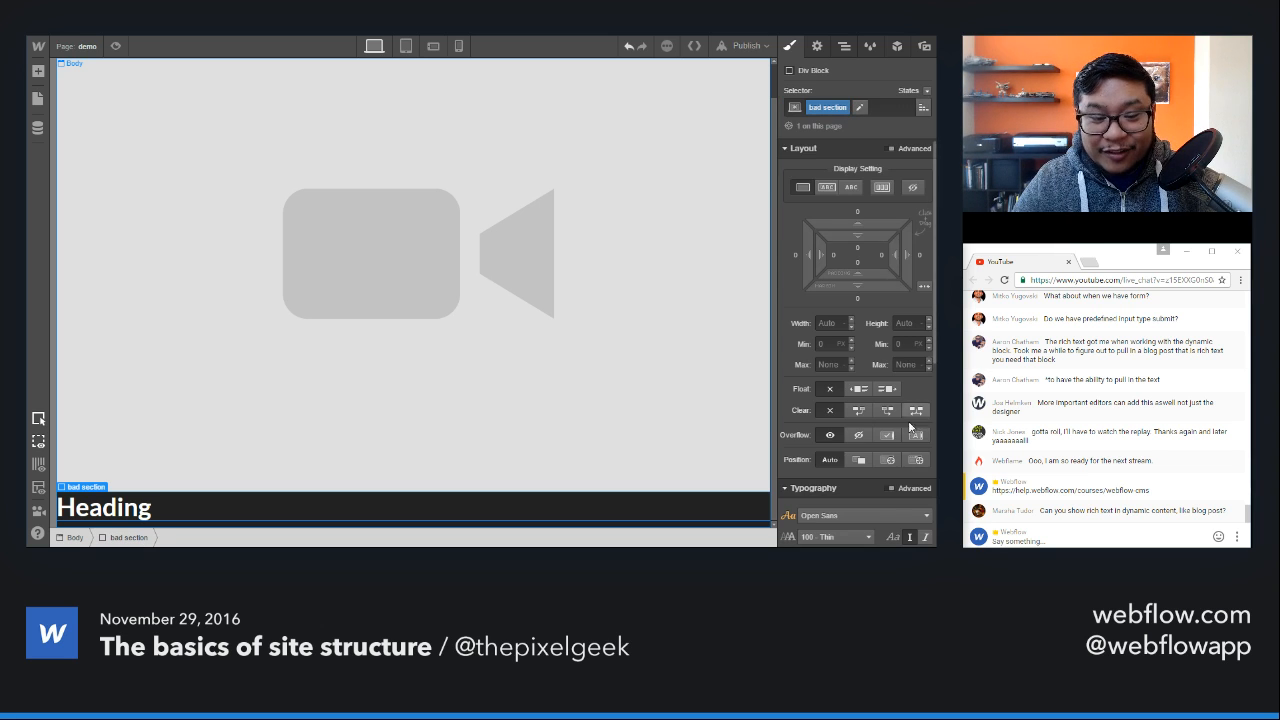
Step: Give the bad section div a fixed position with 0 px offsets on all four sides and a z-index of 1
{"action": "scroll", "coordinate": [880, 300], "scroll_direction": "down", "scroll_amount": 3}
{"action": "left_click", "coordinate": [914, 328]}
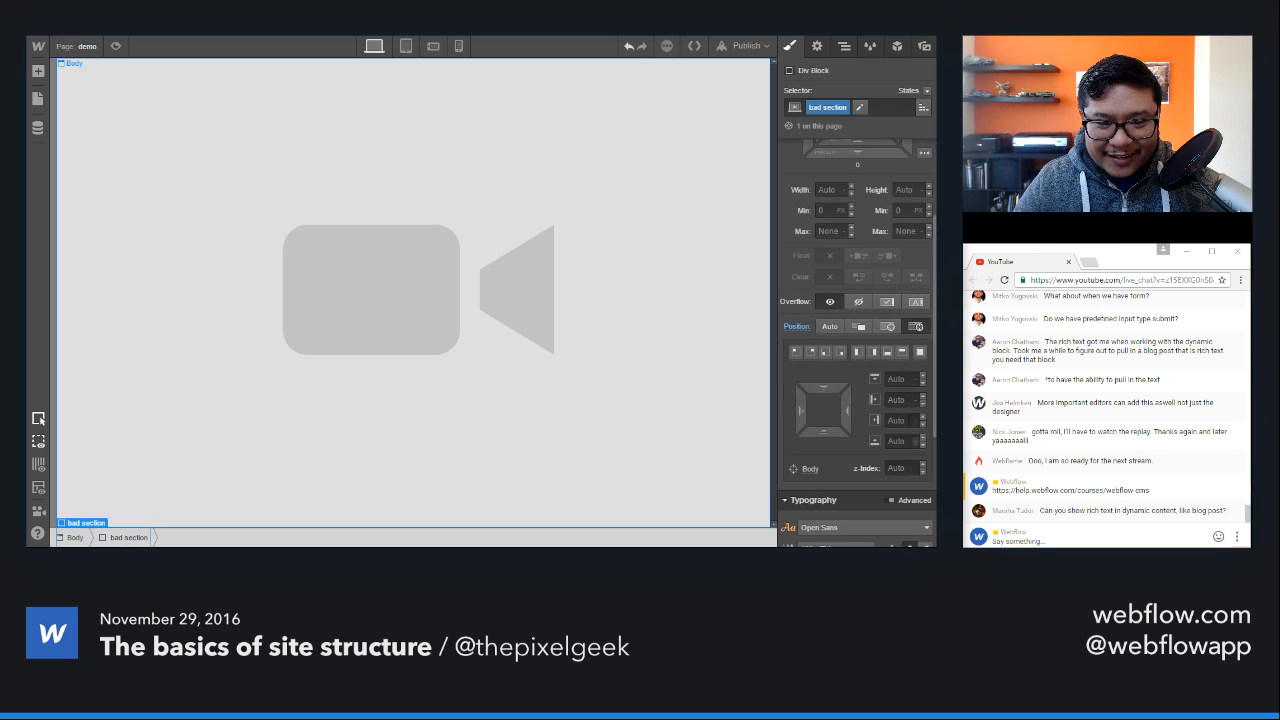
{"action": "left_click", "coordinate": [920, 353]}
{"action": "left_click", "coordinate": [898, 469]}
{"action": "type", "text": "1"}
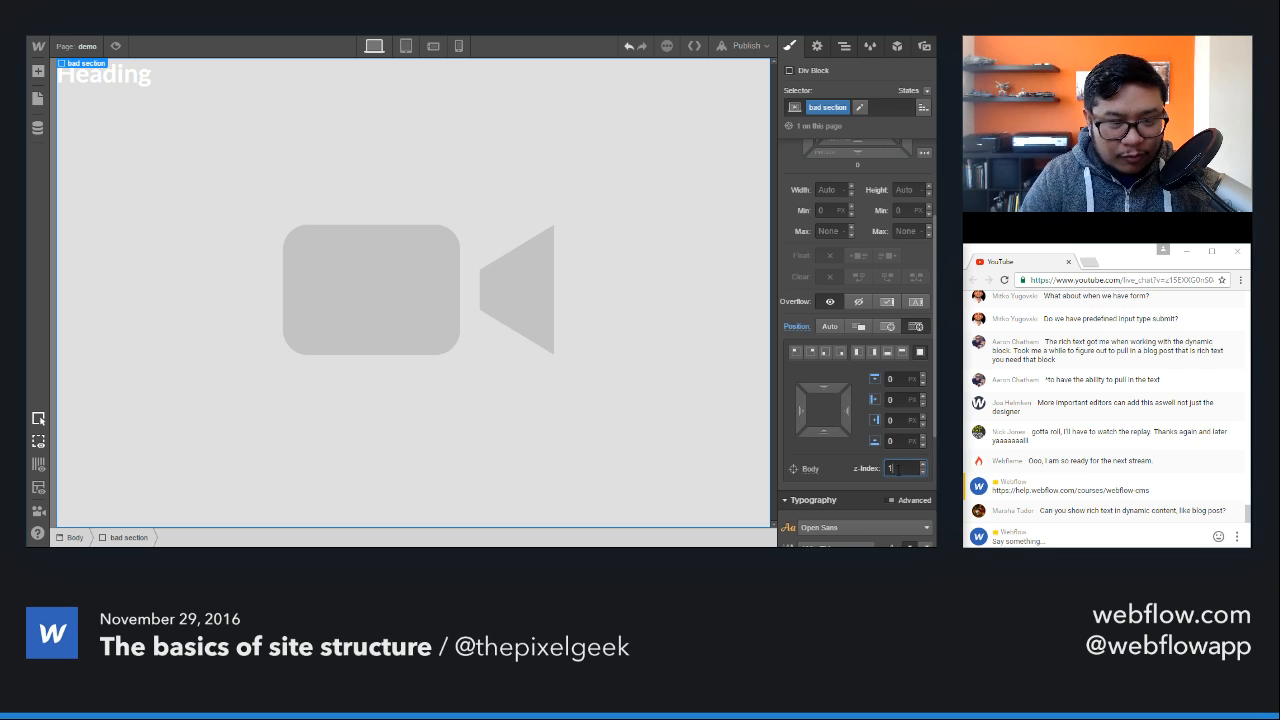
Step: Set the bad section div to flex layout and centre its heading both horizontally and vertically
{"action": "scroll", "coordinate": [857, 322], "scroll_direction": "up", "scroll_amount": 3}
{"action": "left_click", "coordinate": [880, 188]}
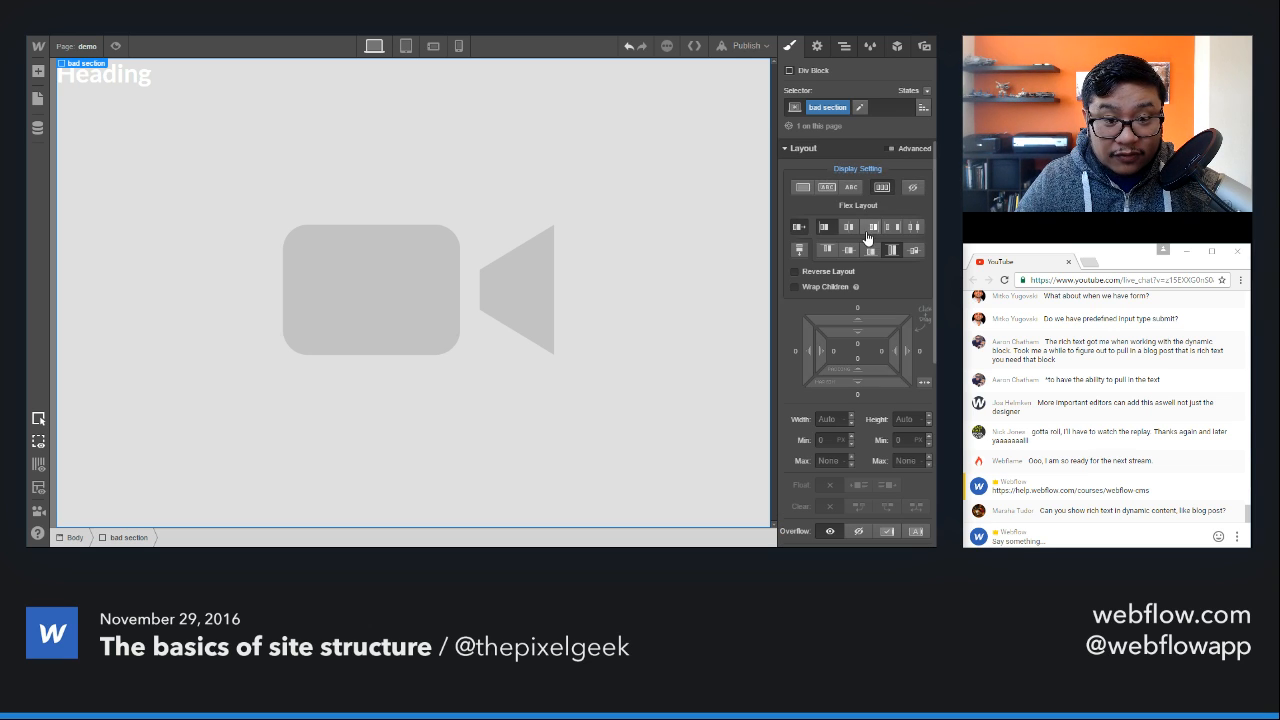
{"action": "left_click", "coordinate": [848, 227]}
{"action": "left_click", "coordinate": [849, 250]}
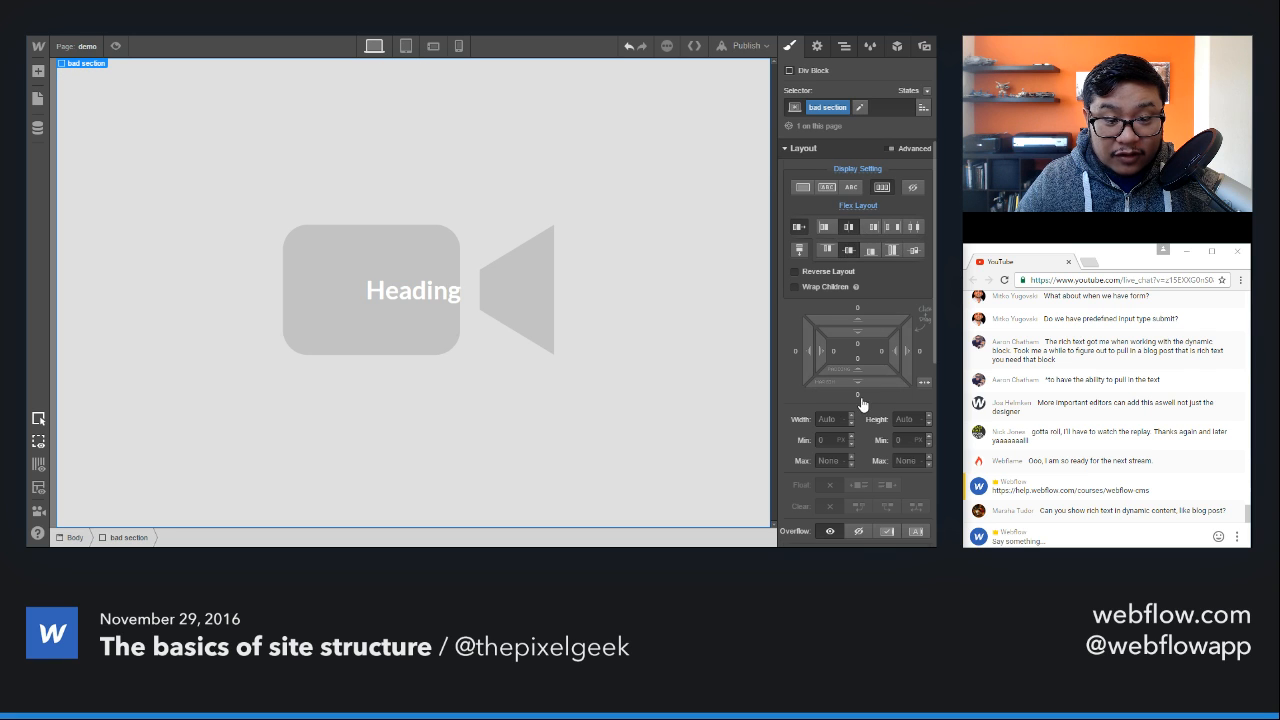
Step: Set the text colour of the bad section div to black
{"action": "scroll", "coordinate": [859, 398], "scroll_direction": "down", "scroll_amount": 7}
{"action": "scroll", "coordinate": [859, 395], "scroll_direction": "down", "scroll_amount": 3}
{"action": "left_click", "coordinate": [822, 332]}
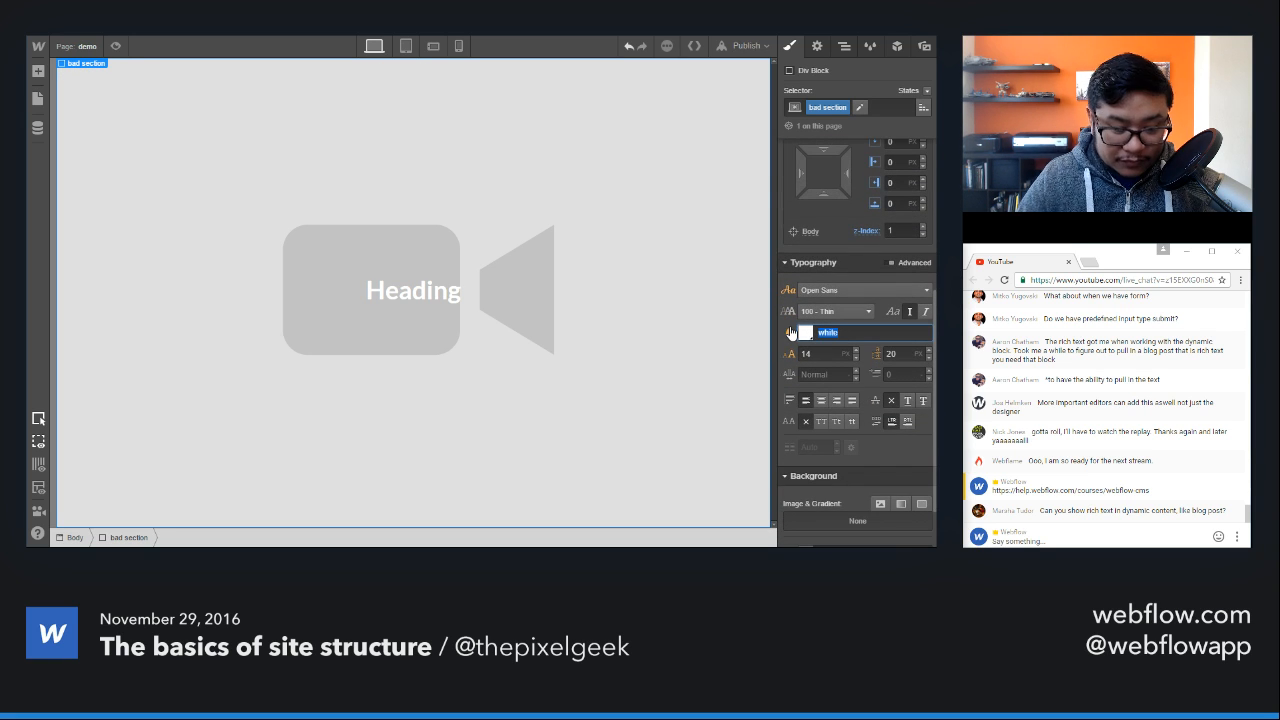
{"action": "type", "text": "black"}
{"action": "key", "text": "Return"}
Step: Change the heading text to "Don't do this" and select the bad section div around it
{"action": "double_click", "coordinate": [427, 290]}
{"action": "type", "text": "Doin't do this"}
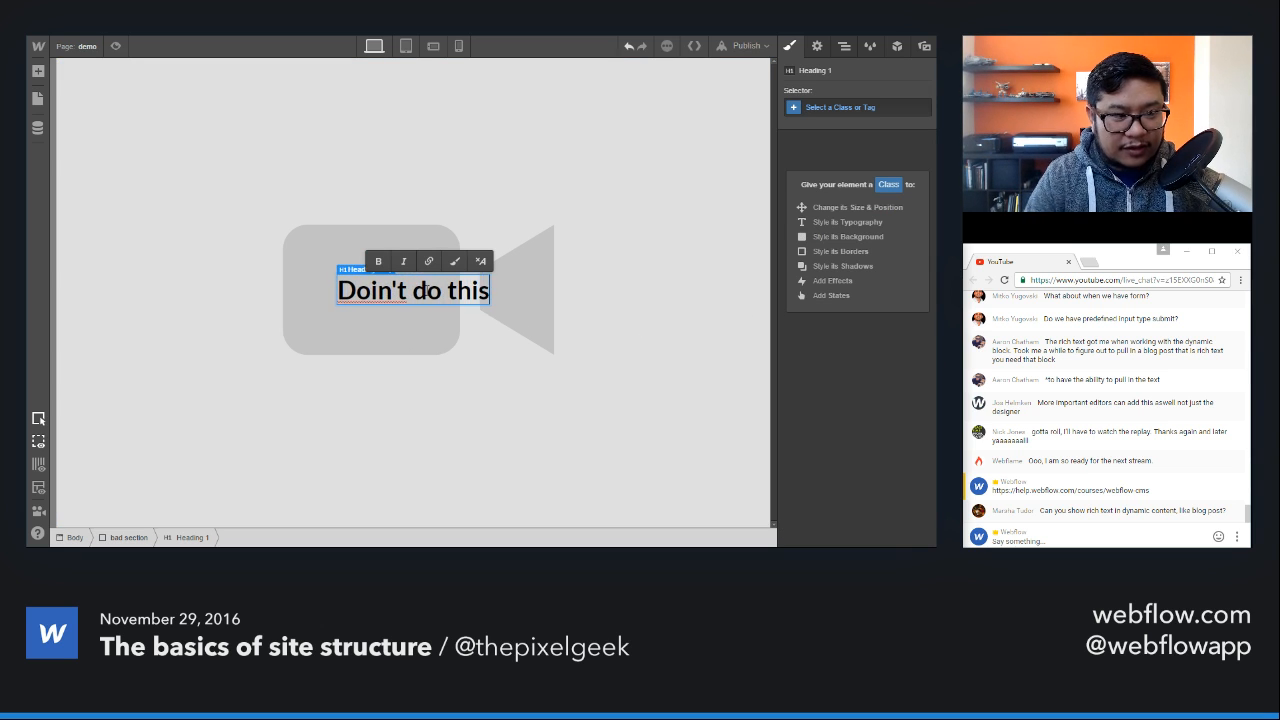
{"action": "key", "text": "Escape"}
{"action": "double_click", "coordinate": [372, 291]}
{"action": "left_click", "coordinate": [371, 291]}
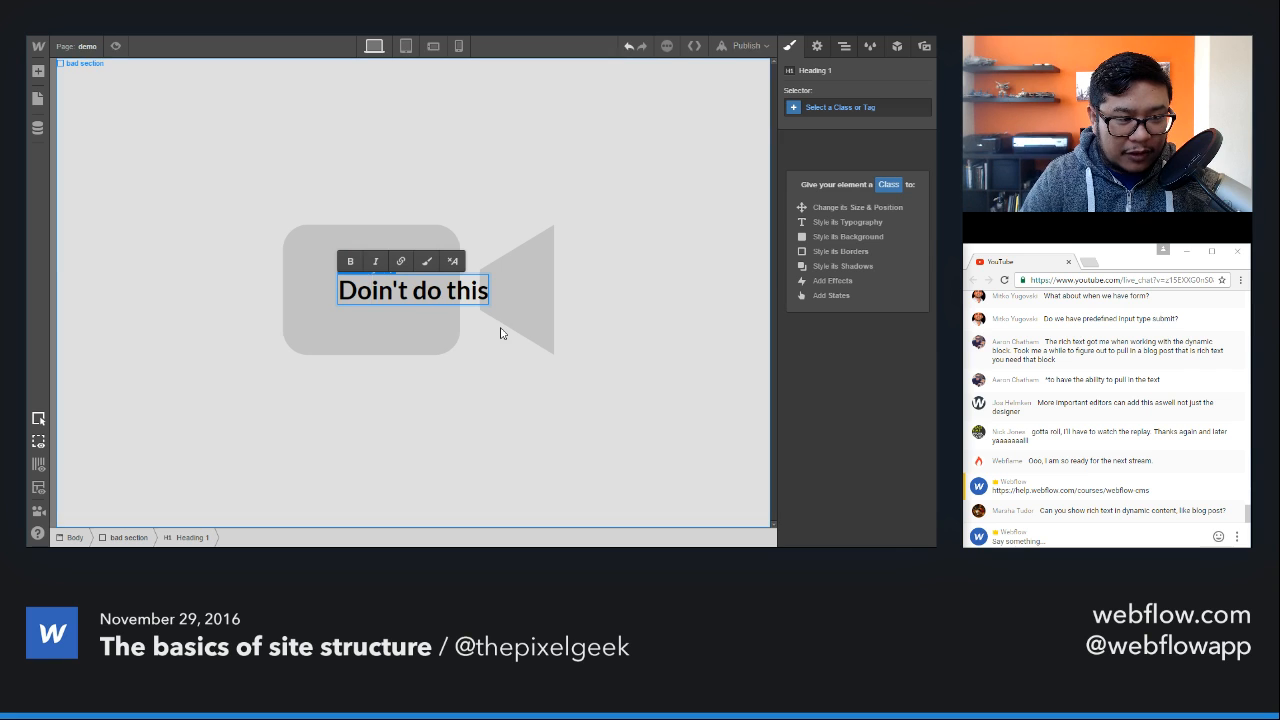
{"action": "key", "text": "BackSpace"}
{"action": "key", "text": "Escape"}
{"action": "left_click", "coordinate": [600, 350]}
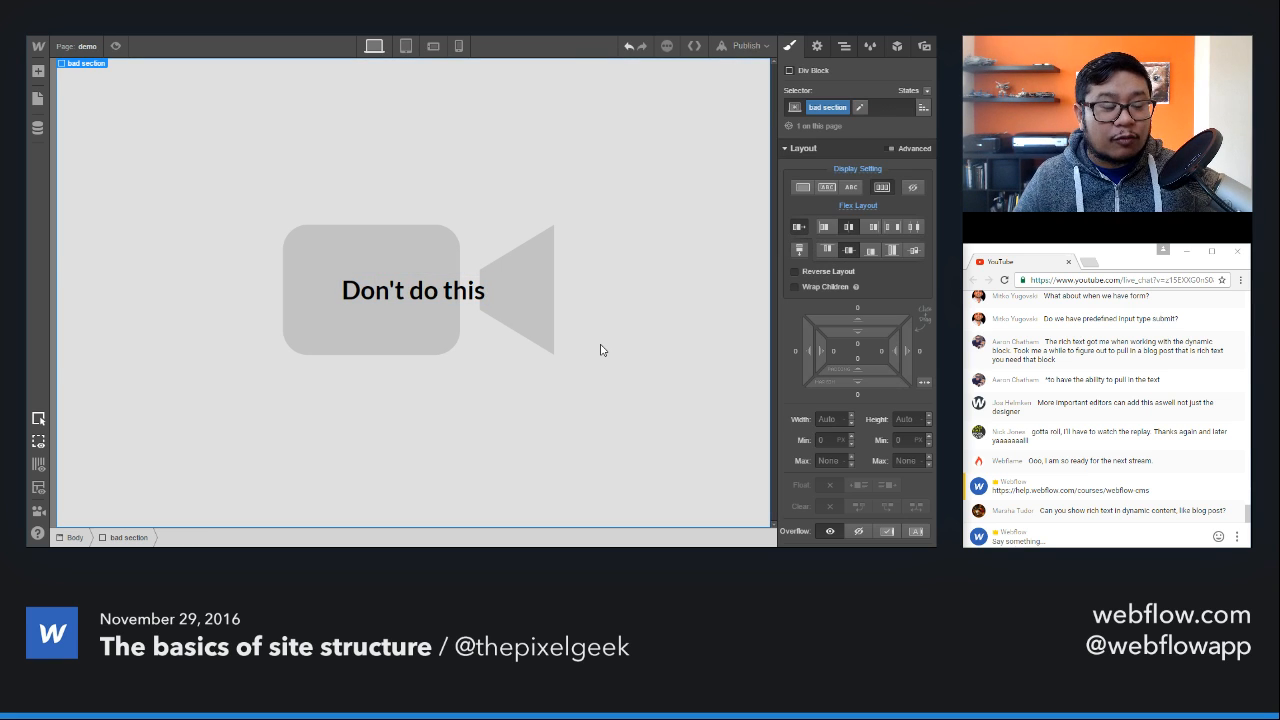
Step: Select the background video element and examine its position and z-index settings
{"action": "left_click", "coordinate": [844, 46]}
{"action": "left_click", "coordinate": [838, 108]}
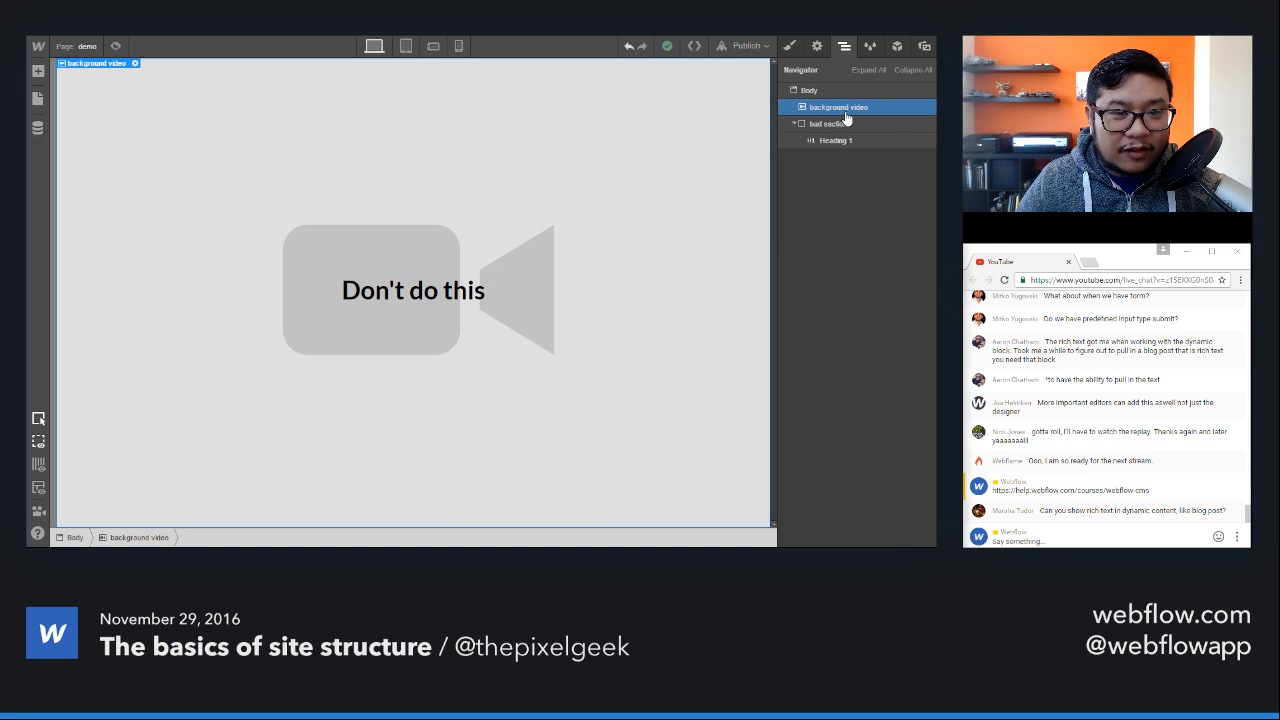
{"action": "left_click", "coordinate": [789, 46]}
{"action": "scroll", "coordinate": [835, 324], "scroll_direction": "down", "scroll_amount": 5}
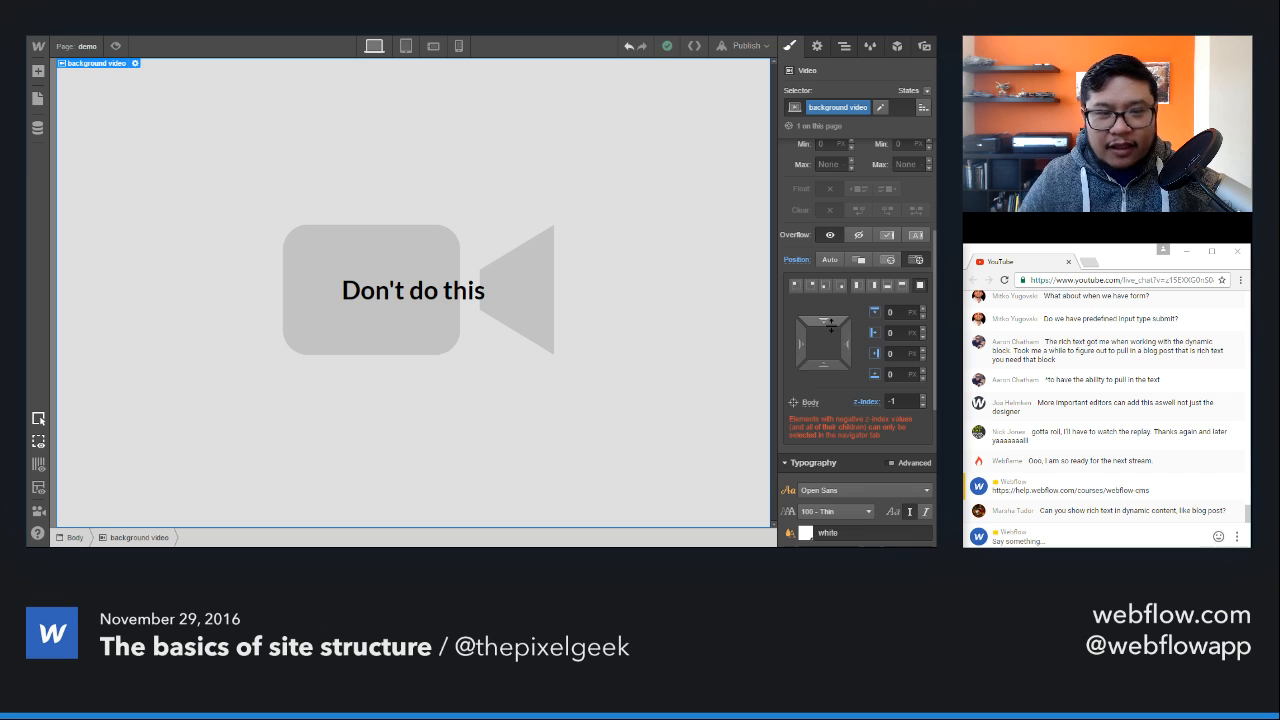
Step: Delete the bad section div and the background video so that the page body is empty
{"action": "left_click", "coordinate": [656, 127]}
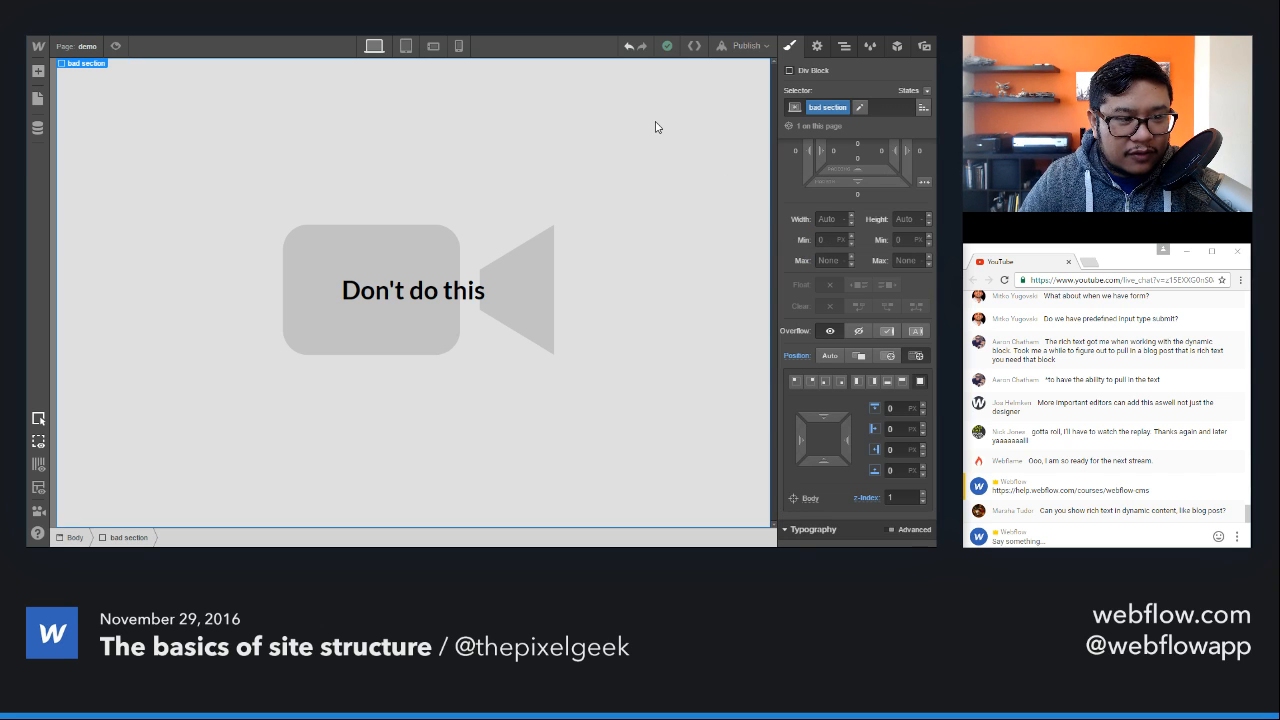
{"action": "key", "text": "Delete"}
{"action": "key", "text": "Delete"}
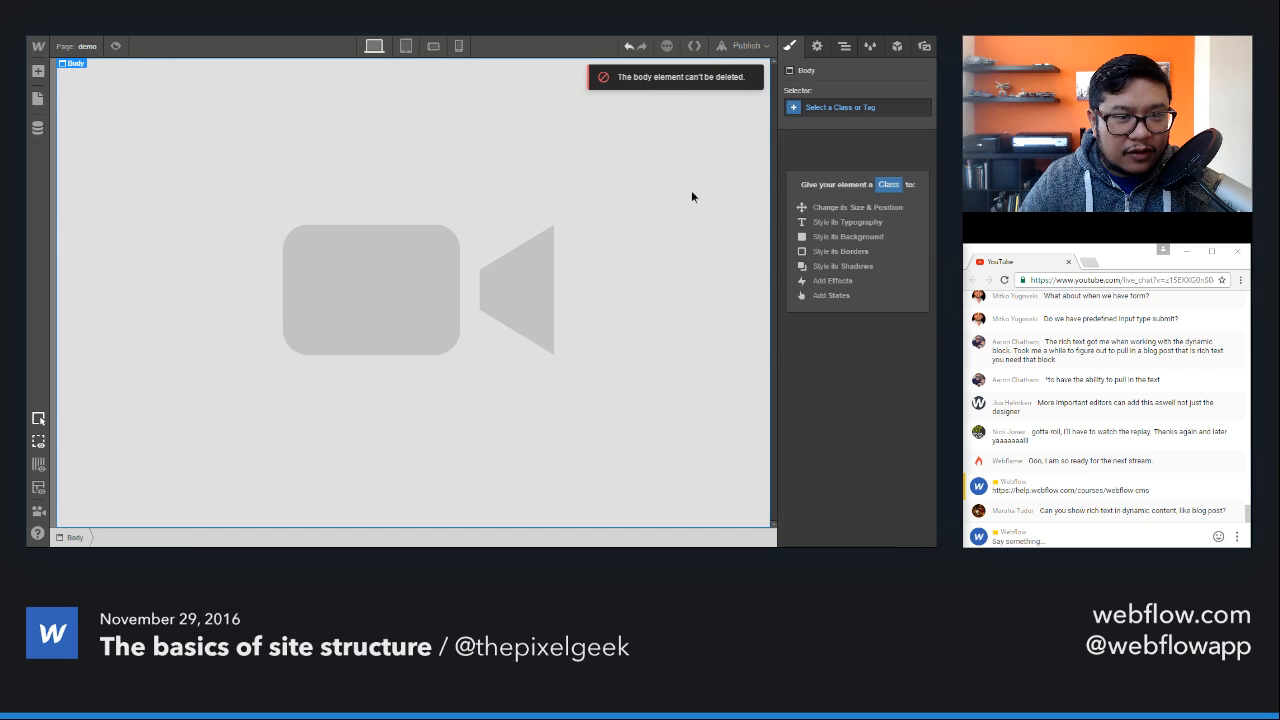
{"action": "left_click", "coordinate": [844, 46]}
{"action": "left_click", "coordinate": [835, 107]}
{"action": "key", "text": "Delete"}
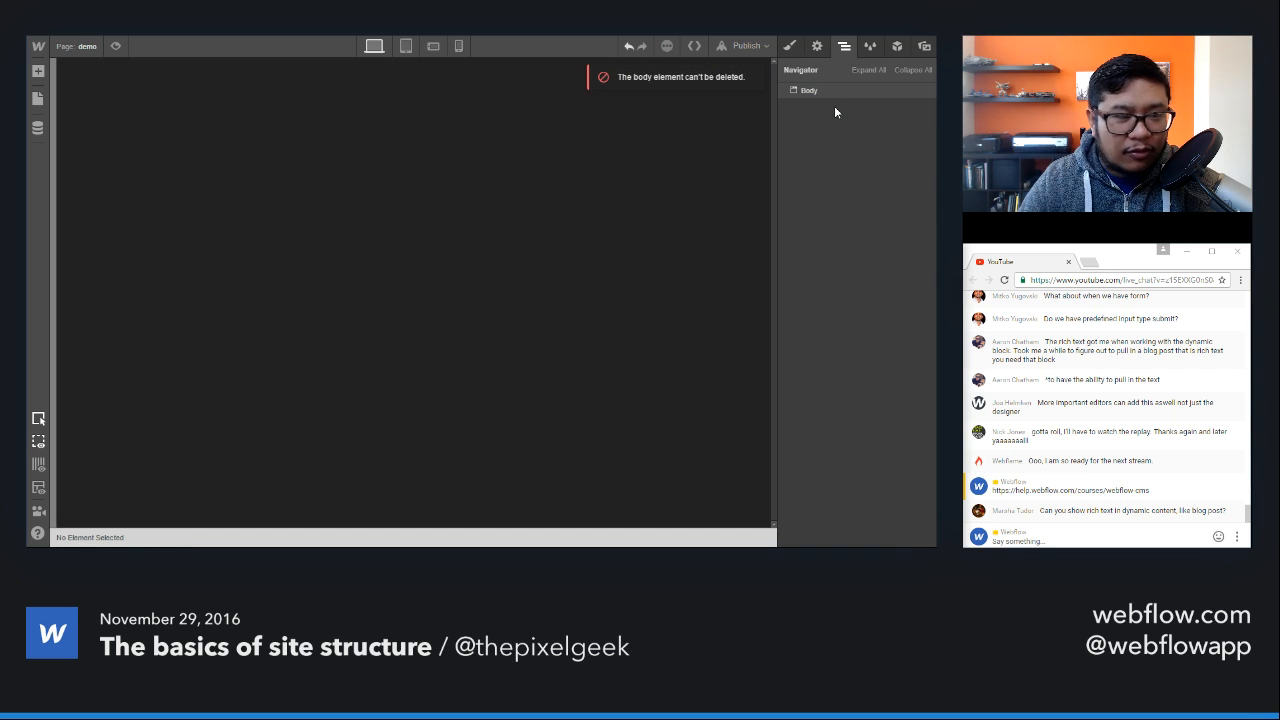
Step: Add a Section to the empty page body and place a Container inside it
{"action": "left_click", "coordinate": [551, 159]}
{"action": "key", "text": "a"}
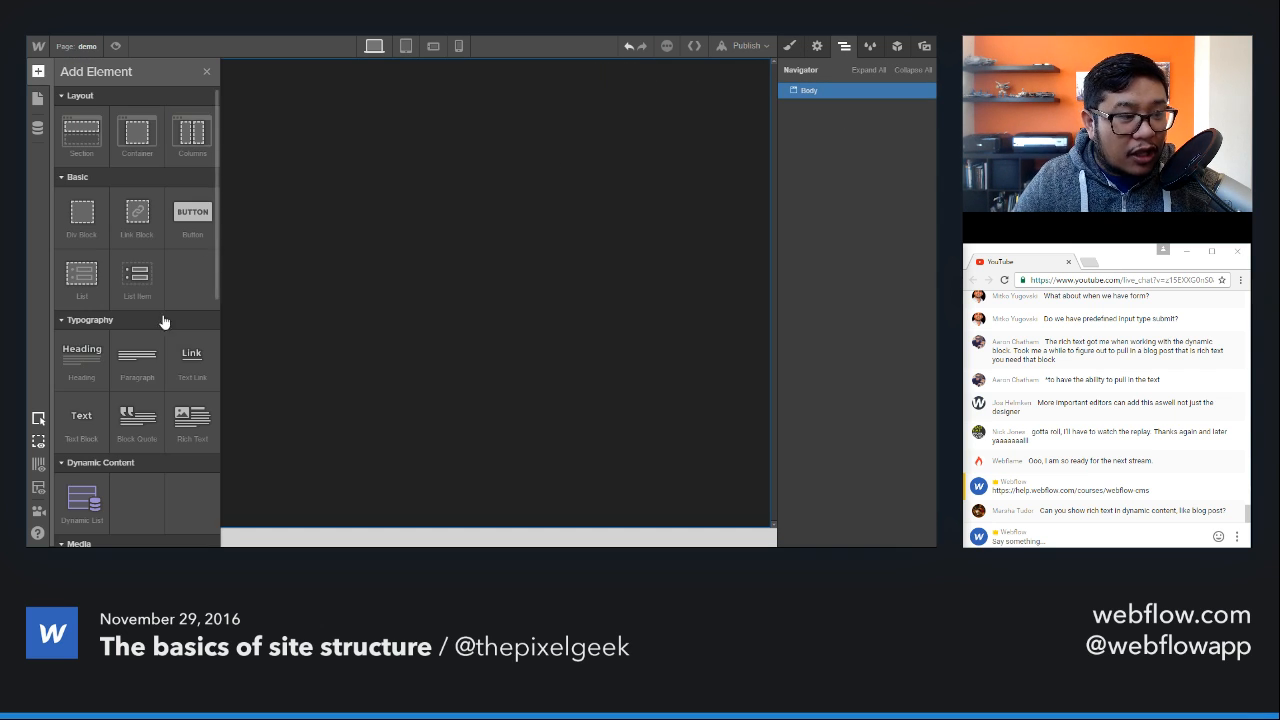
{"action": "scroll", "coordinate": [183, 291], "scroll_direction": "down", "scroll_amount": 2}
{"action": "scroll", "coordinate": [149, 349], "scroll_direction": "down", "scroll_amount": 4}
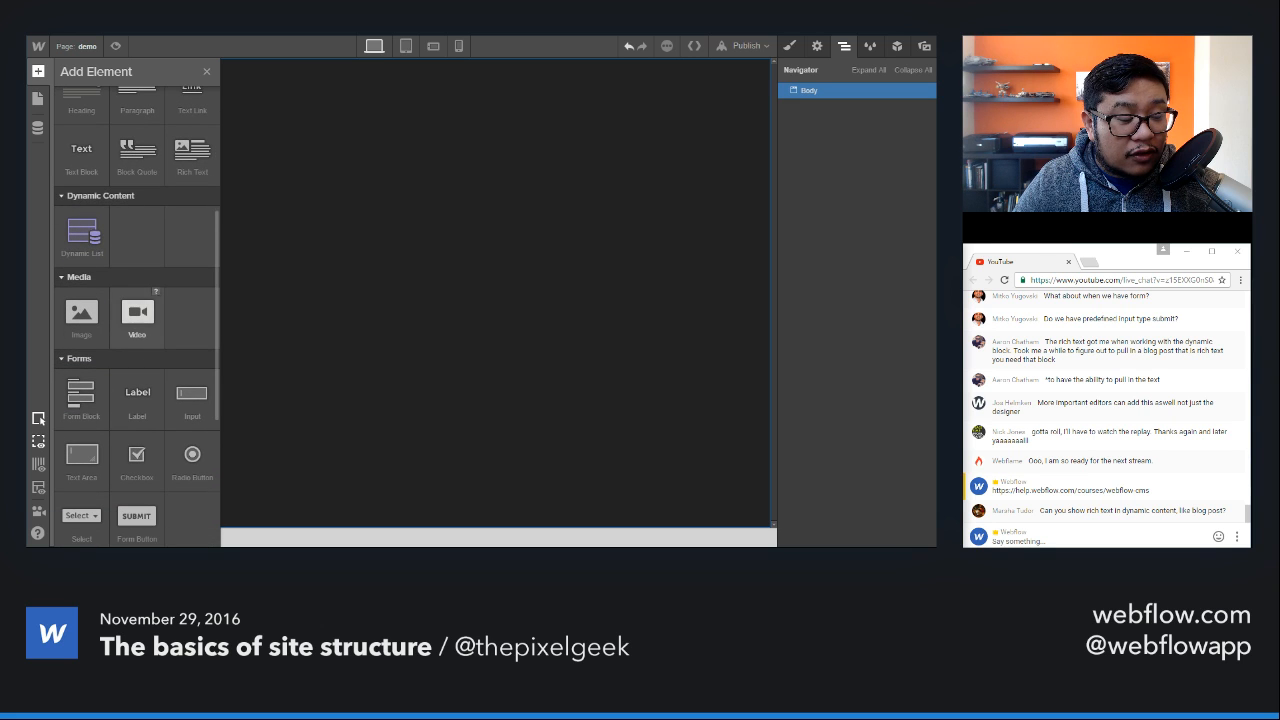
{"action": "scroll", "coordinate": [82, 455], "scroll_direction": "down", "scroll_amount": 4}
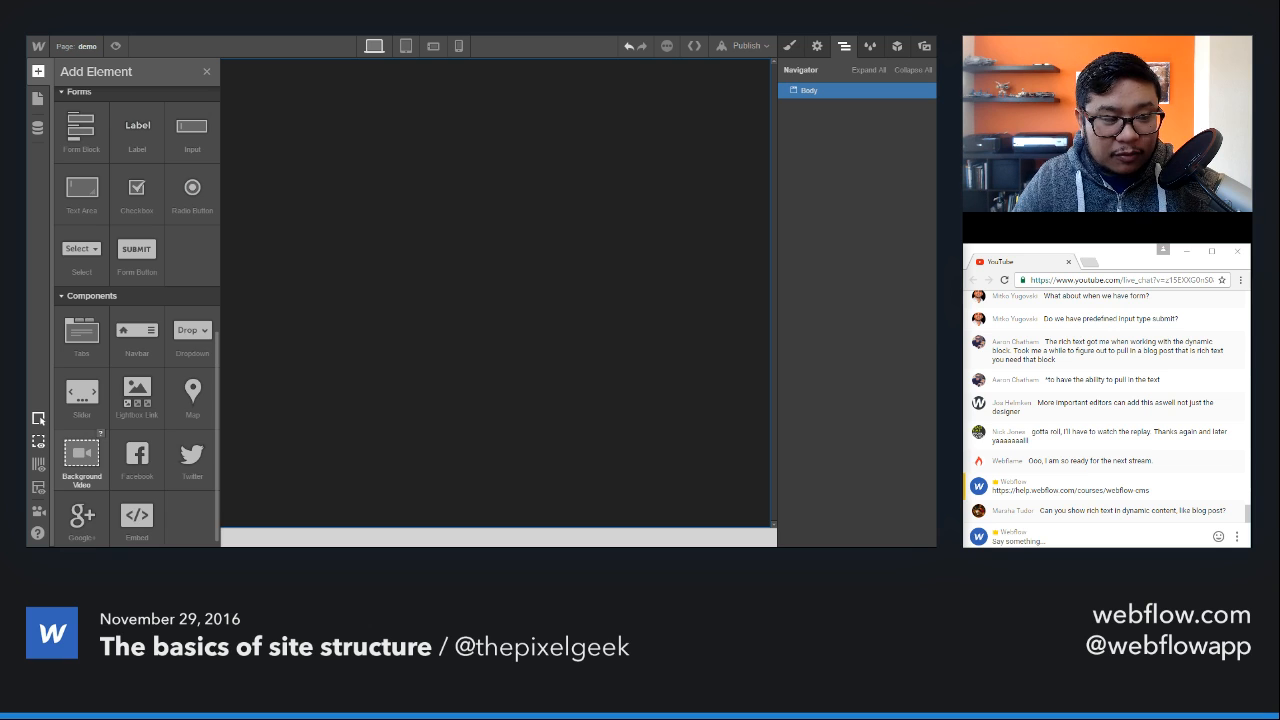
{"action": "scroll", "coordinate": [137, 190], "scroll_direction": "up", "scroll_amount": 3}
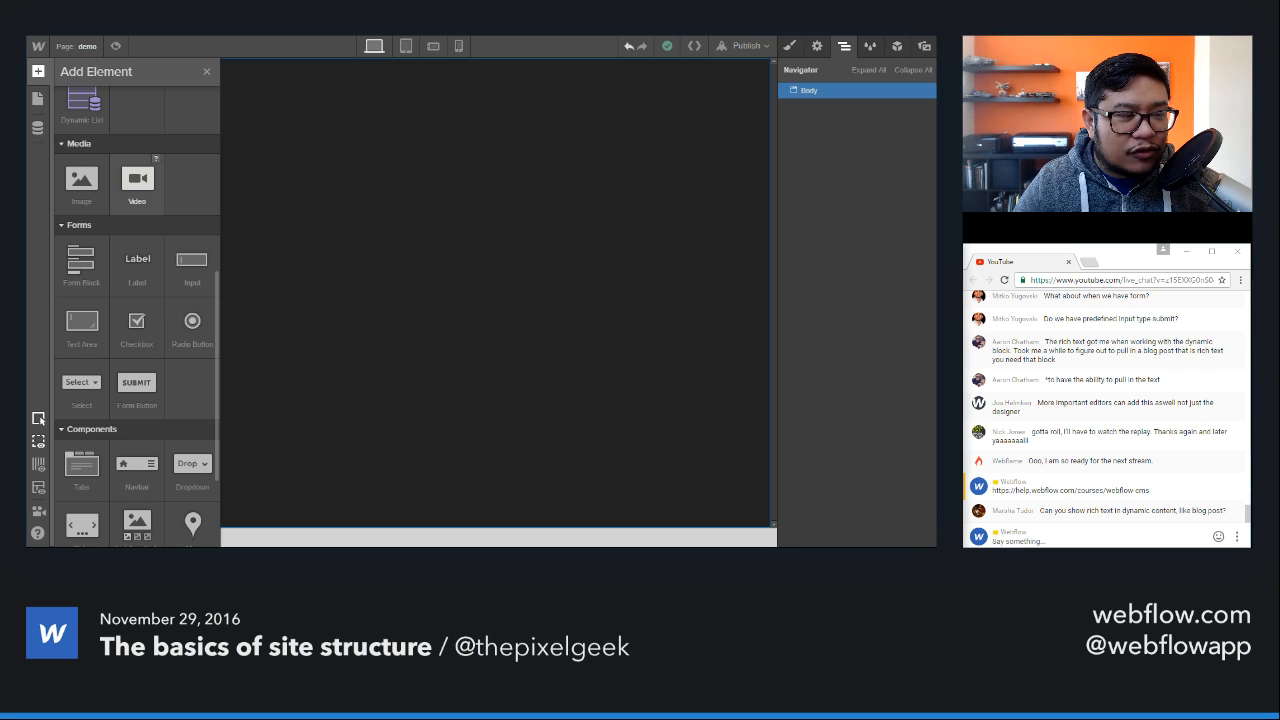
{"action": "scroll", "coordinate": [137, 300], "scroll_direction": "up", "scroll_amount": 5}
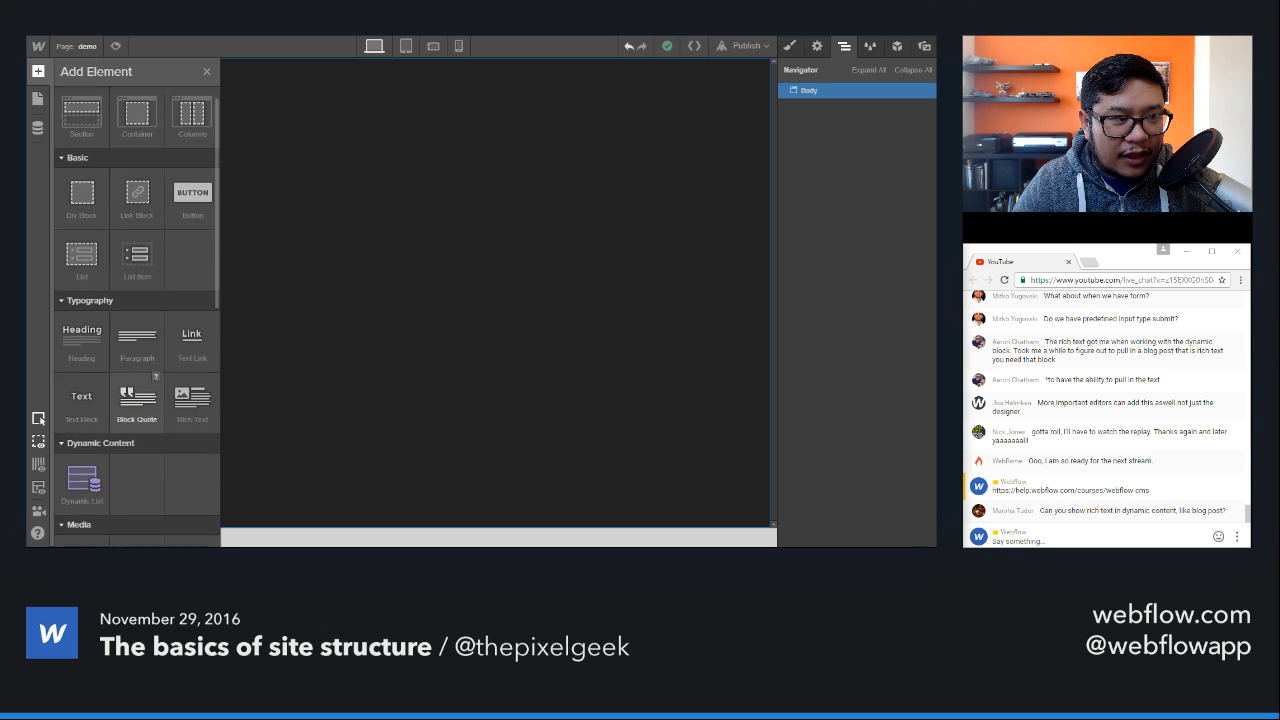
{"action": "left_click_drag", "start_coordinate": [81, 130], "coordinate": [257, 98]}
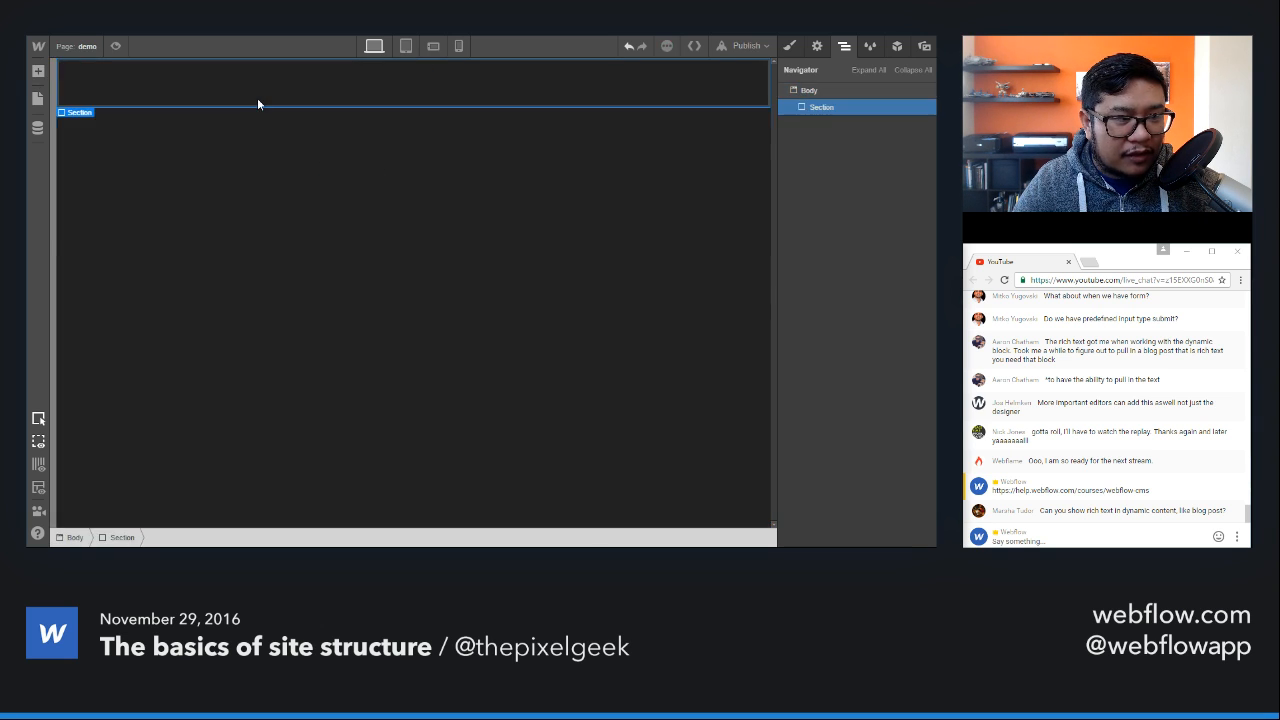
{"action": "key", "text": "a"}
{"action": "left_click_drag", "start_coordinate": [137, 130], "coordinate": [359, 87]}
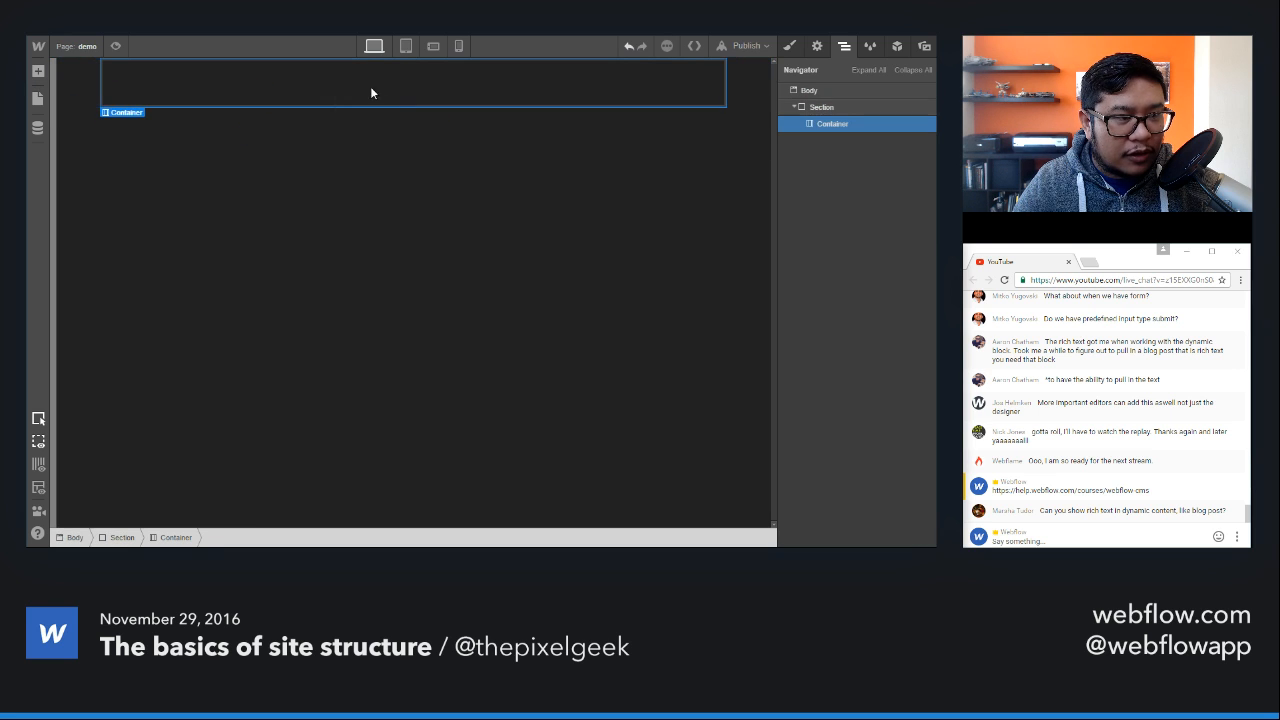
Step: Browse the available elements for one to place inside the new Container
{"action": "key", "text": "a"}
{"action": "scroll", "coordinate": [142, 366], "scroll_direction": "down", "scroll_amount": 3}
{"action": "scroll", "coordinate": [142, 366], "scroll_direction": "down", "scroll_amount": 1}
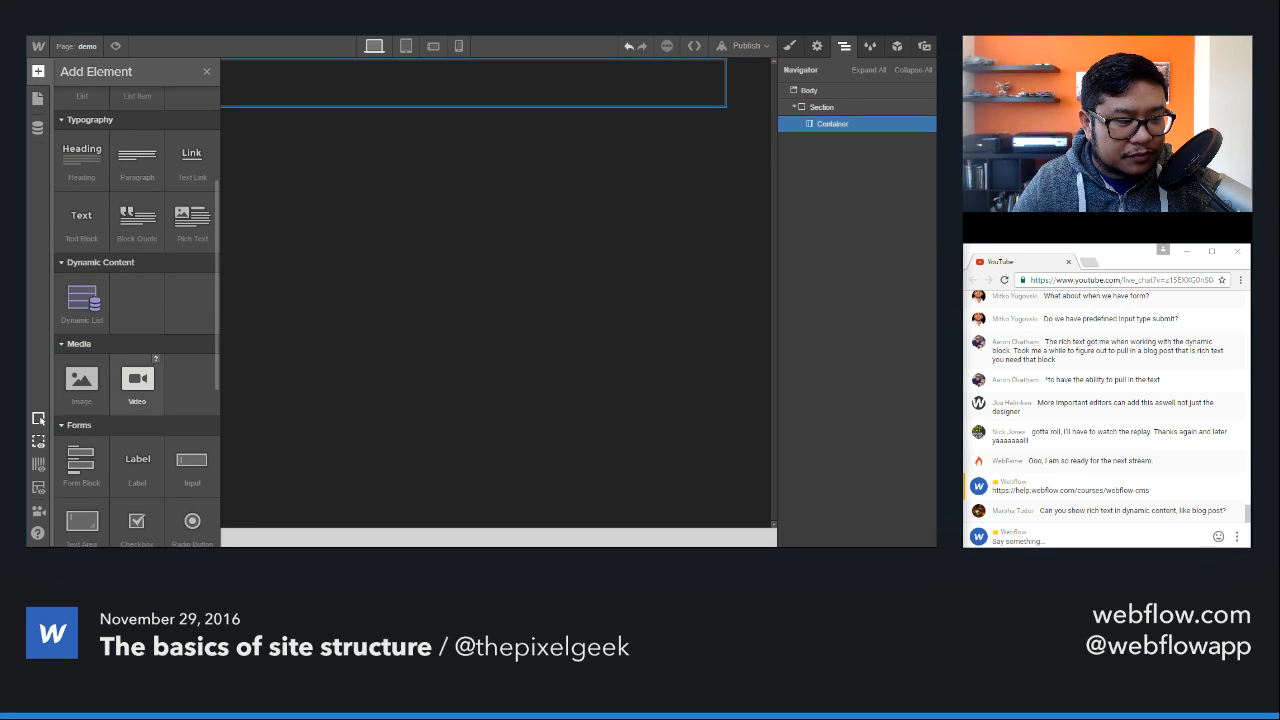
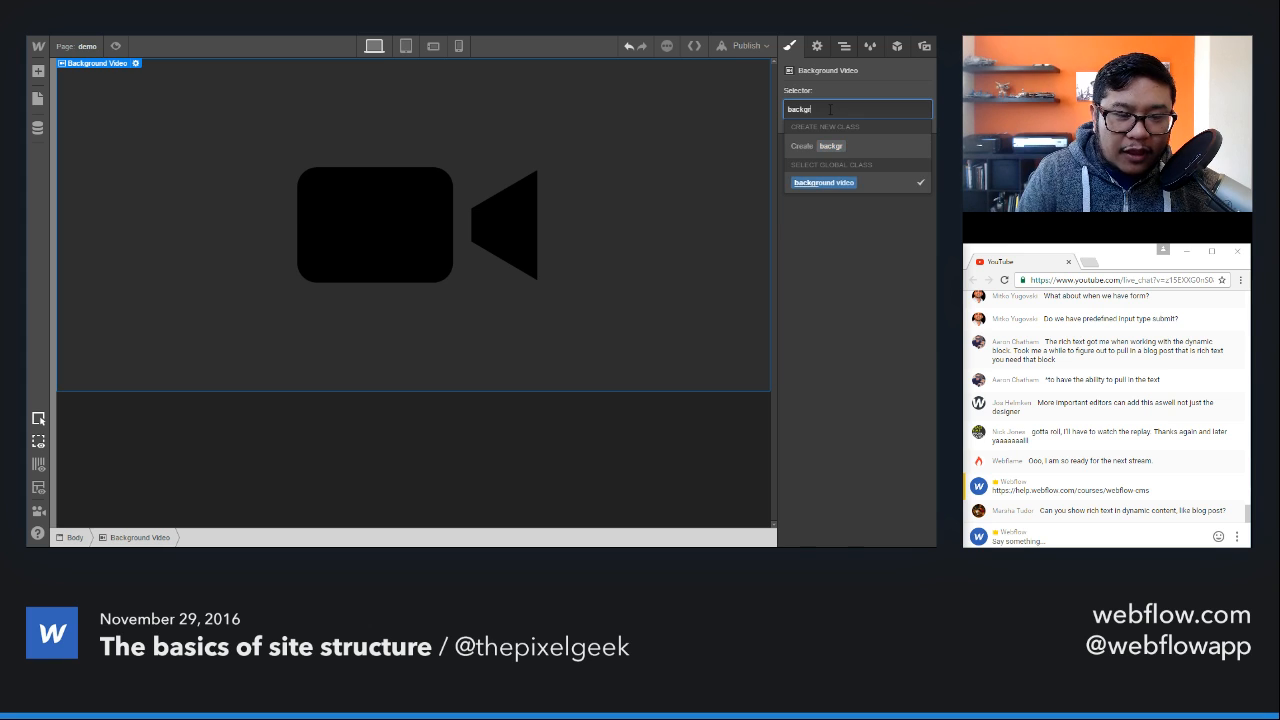
Step: Apply the existing background video class to the Background Video element and inspect its height, position, z-index and place in the page structure
{"action": "scroll", "coordinate": [880, 311], "scroll_direction": "down", "scroll_amount": 3}
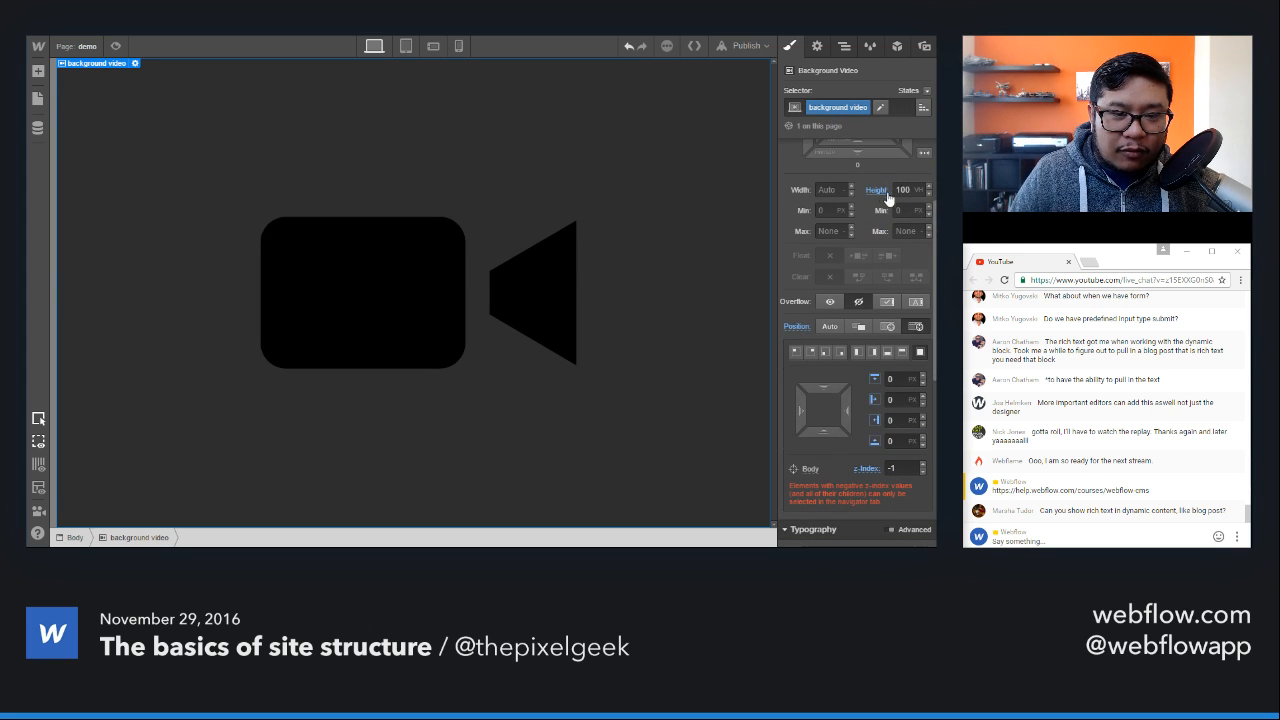
{"action": "scroll", "coordinate": [859, 290], "scroll_direction": "down", "scroll_amount": 2}
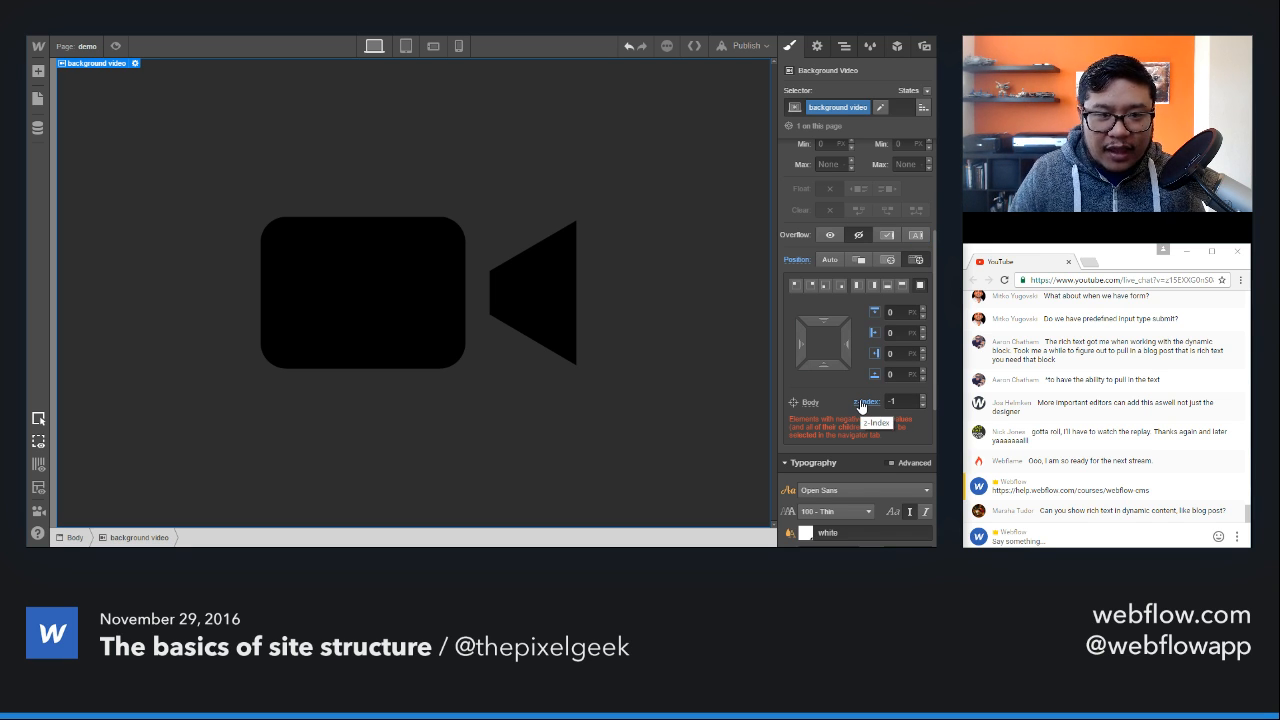
{"action": "left_click", "coordinate": [846, 49]}
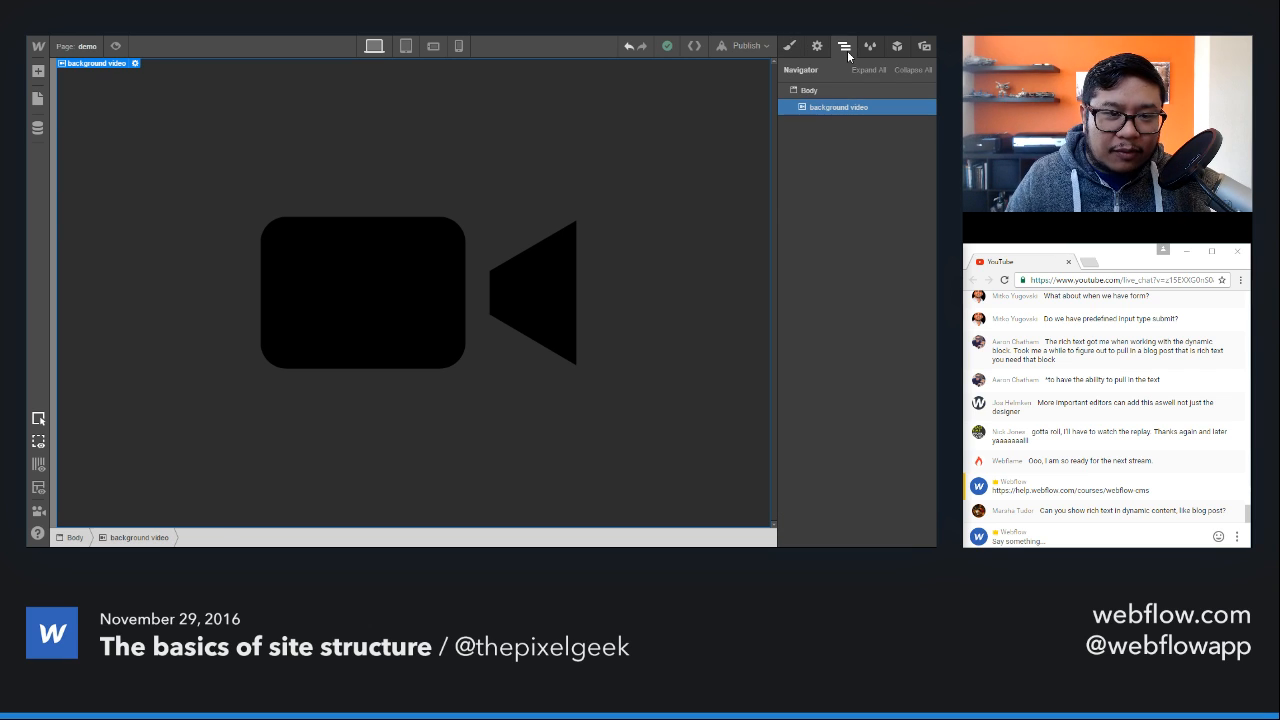
{"action": "key", "text": "a"}
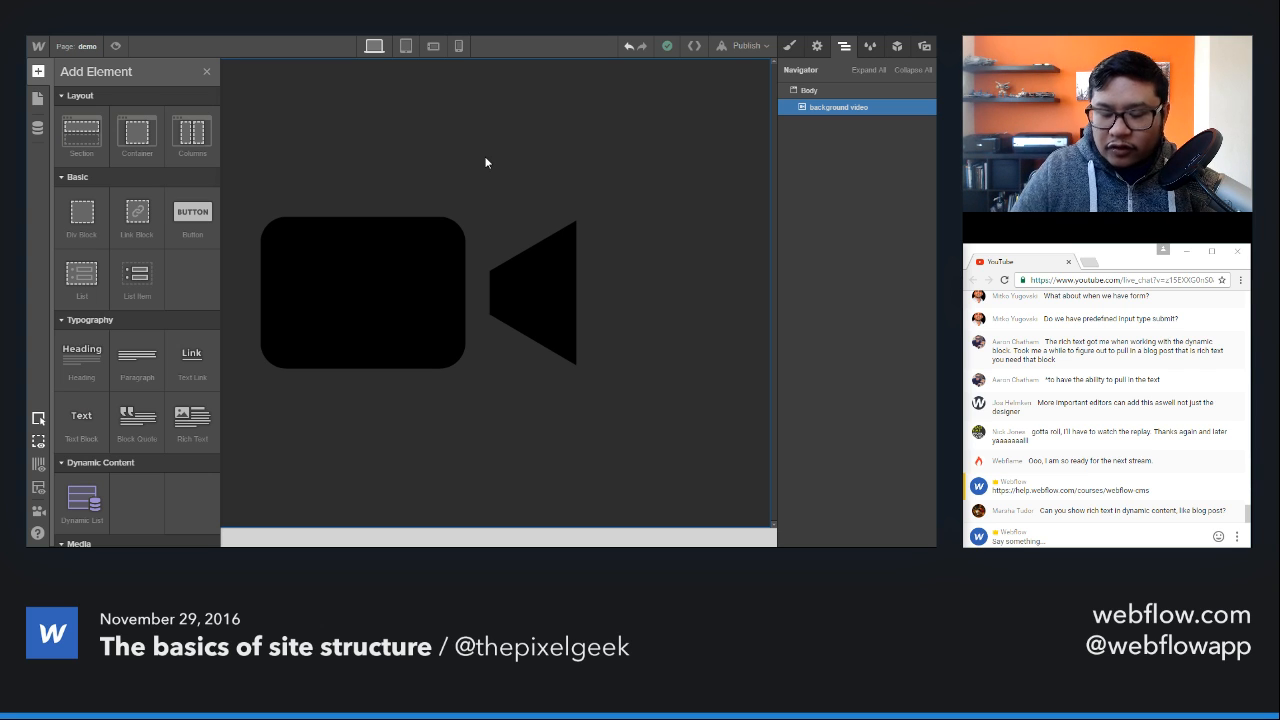
{"action": "left_click", "coordinate": [851, 112]}
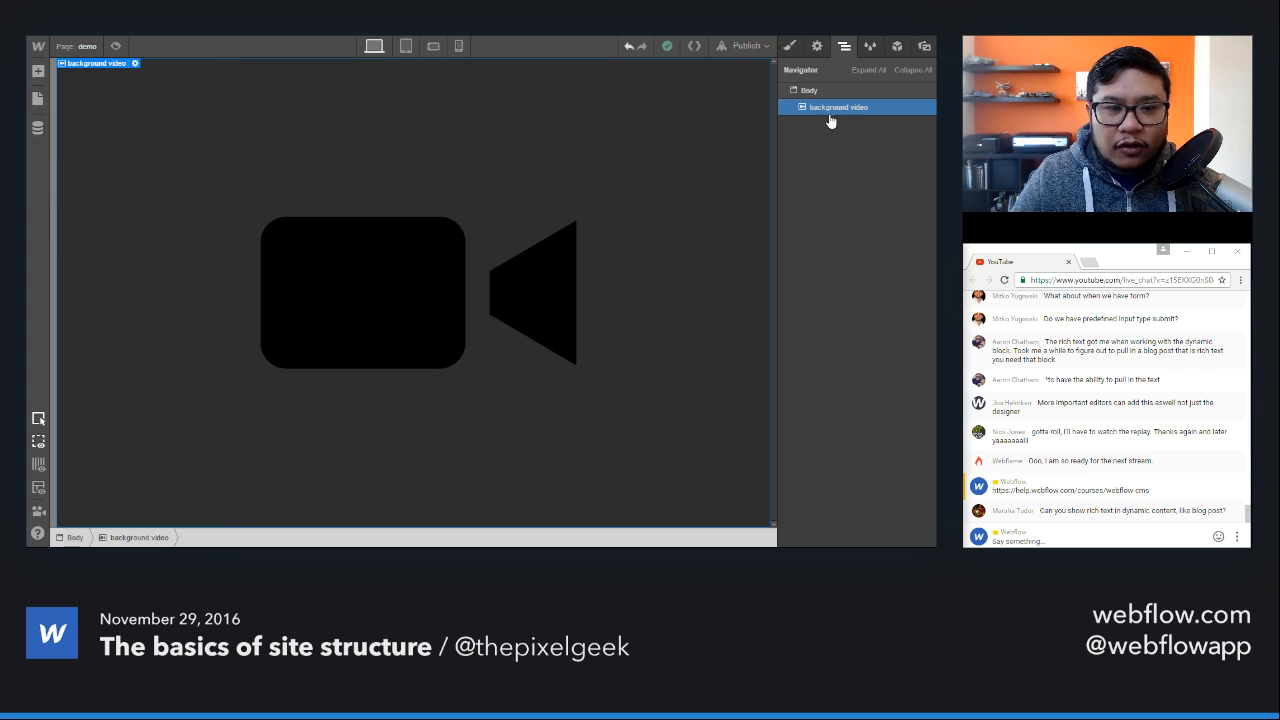
{"action": "left_click", "coordinate": [789, 47]}
Step: Reset the height and position settings of the background video class to their defaults
{"action": "left_click", "coordinate": [875, 326]}
{"action": "left_click", "coordinate": [870, 343]}
{"action": "scroll", "coordinate": [850, 340], "scroll_direction": "down", "scroll_amount": 5}
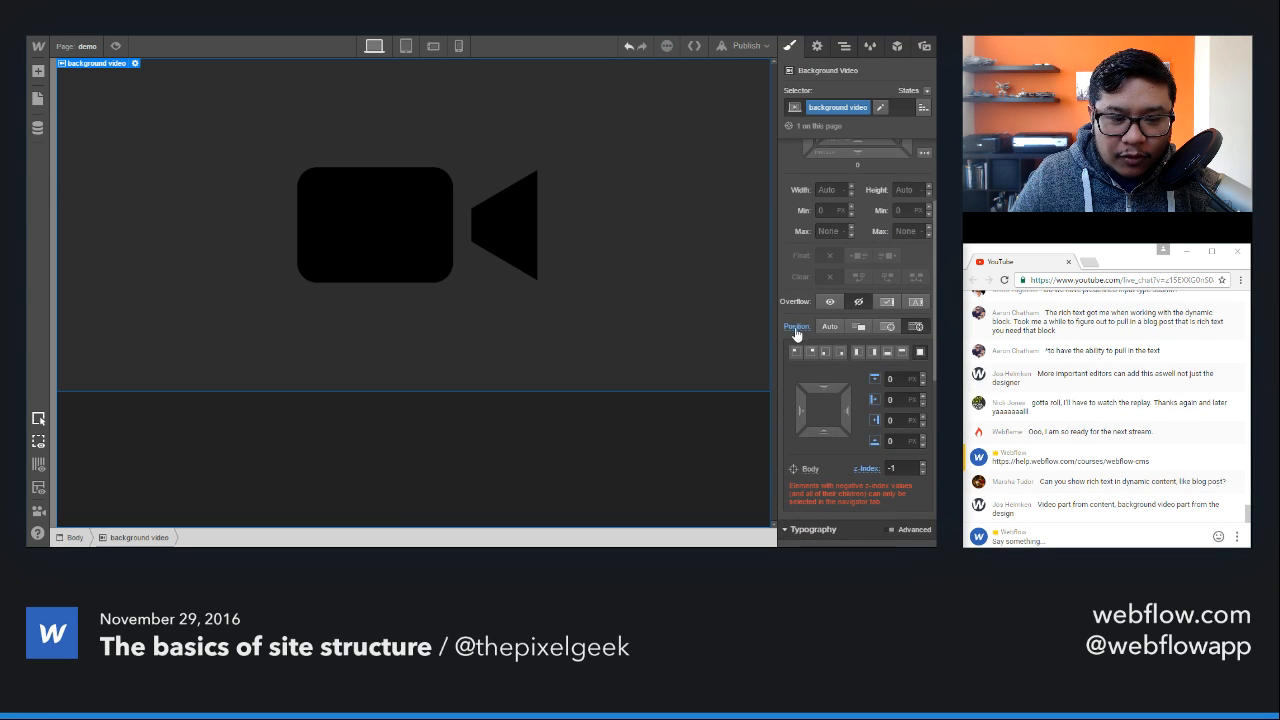
{"action": "left_click", "coordinate": [797, 328]}
{"action": "left_click", "coordinate": [817, 352]}
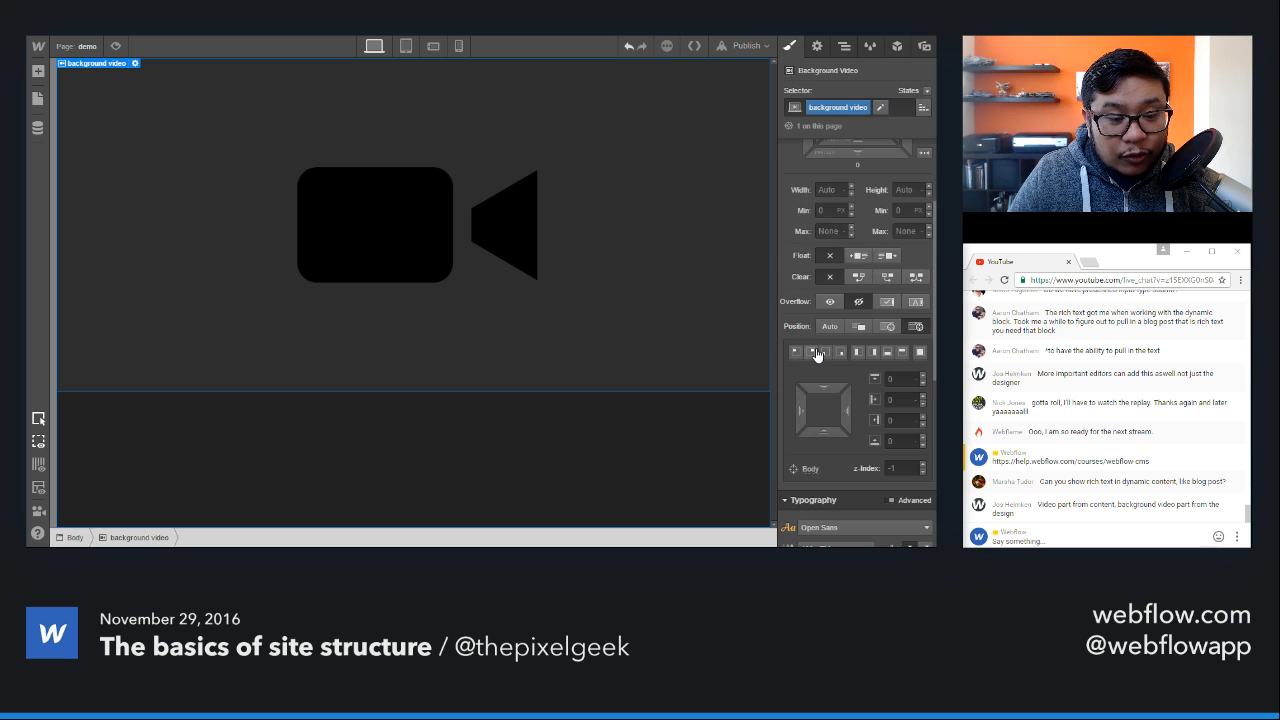
{"action": "scroll", "coordinate": [818, 356], "scroll_direction": "up", "scroll_amount": 3}
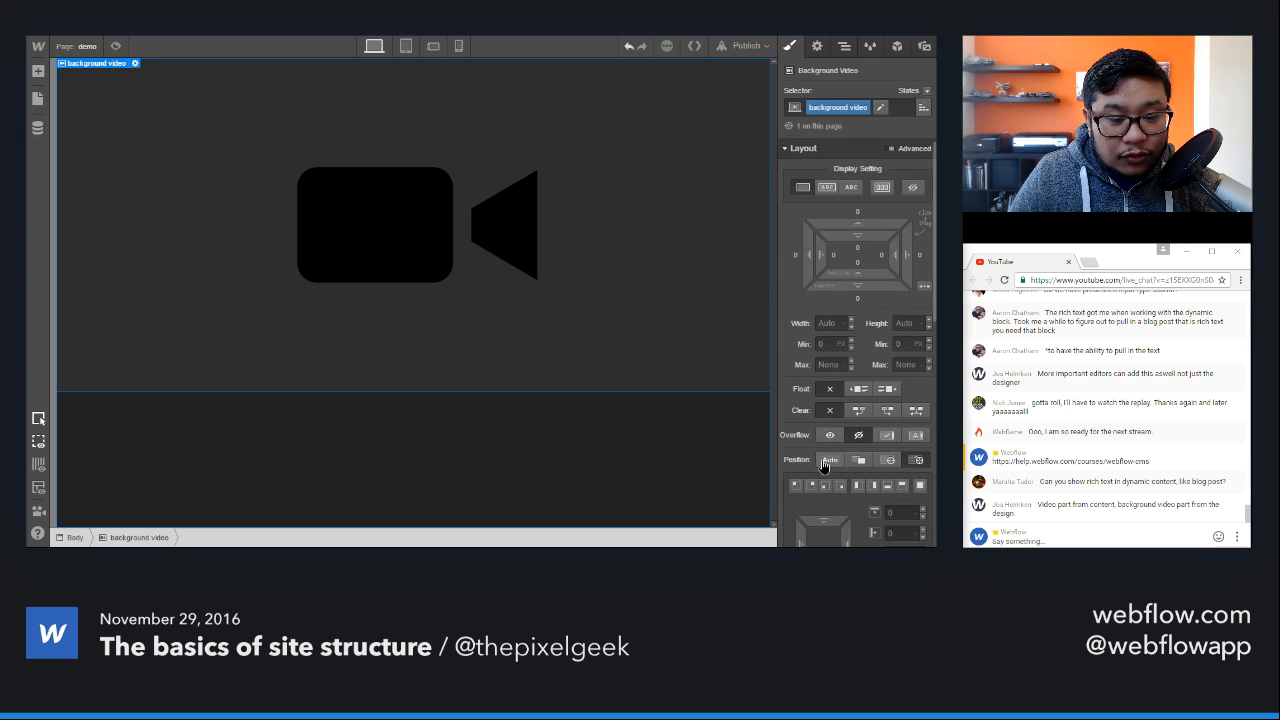
{"action": "left_click", "coordinate": [827, 464]}
{"action": "left_click", "coordinate": [797, 459]}
{"action": "left_click", "coordinate": [805, 484]}
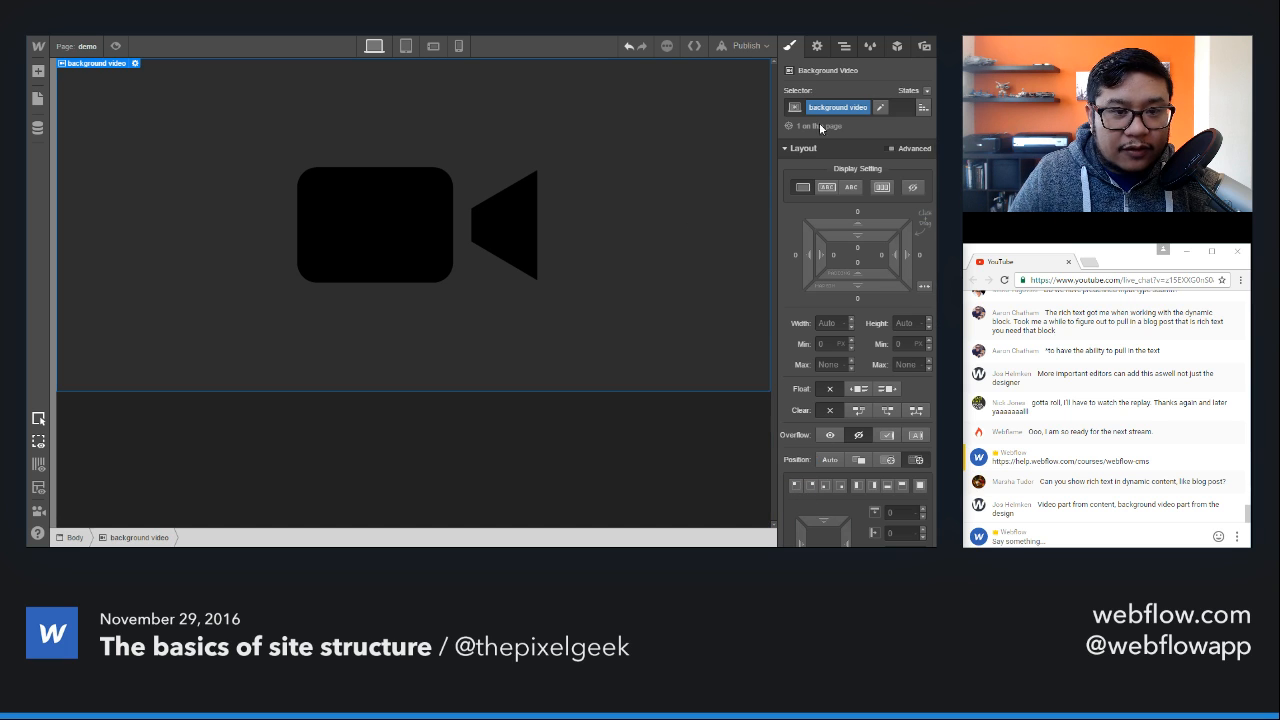
Step: Set the background video's display to flex with its children centered both horizontally and vertically
{"action": "left_click", "coordinate": [845, 47]}
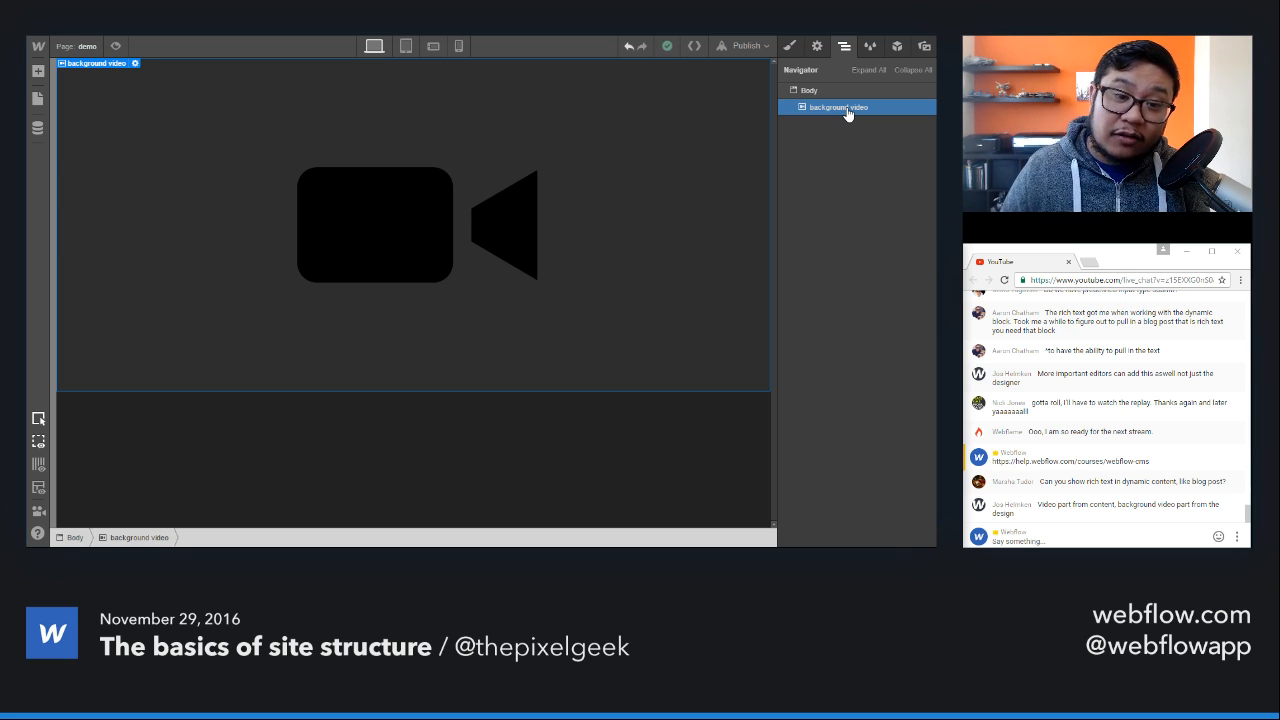
{"action": "left_click", "coordinate": [790, 46]}
{"action": "key", "text": "a"}
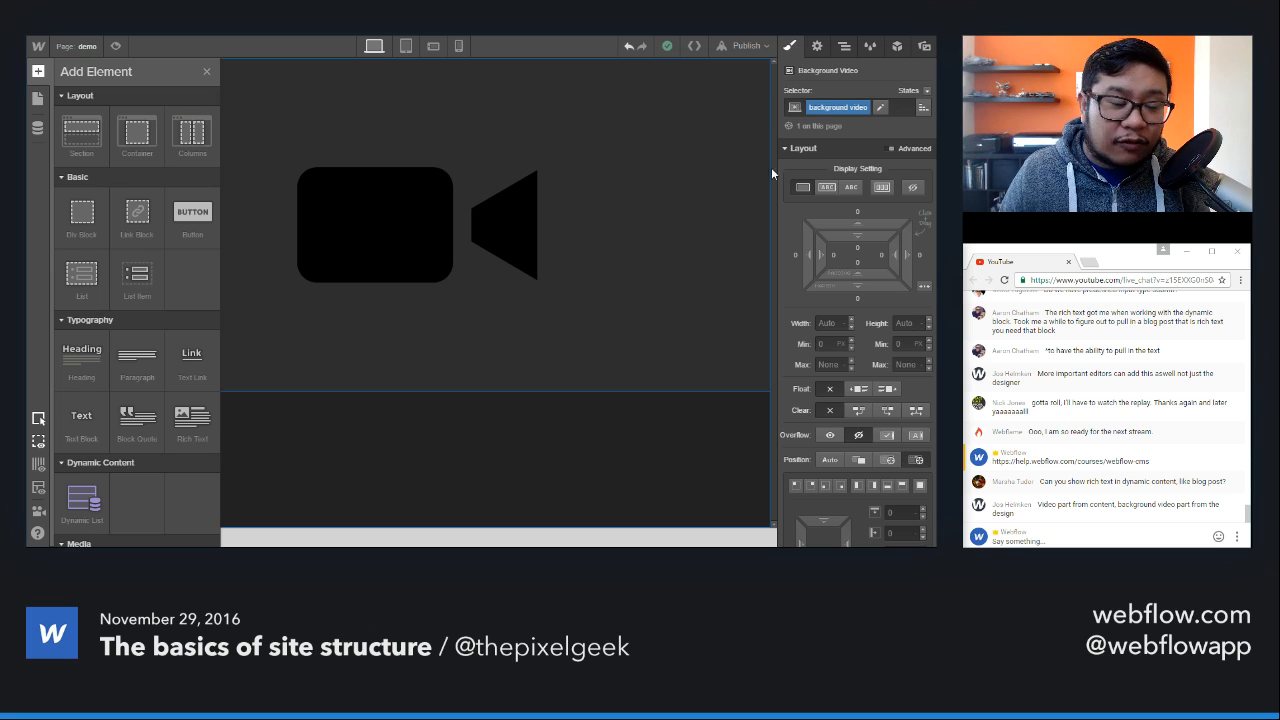
{"action": "left_click", "coordinate": [410, 235]}
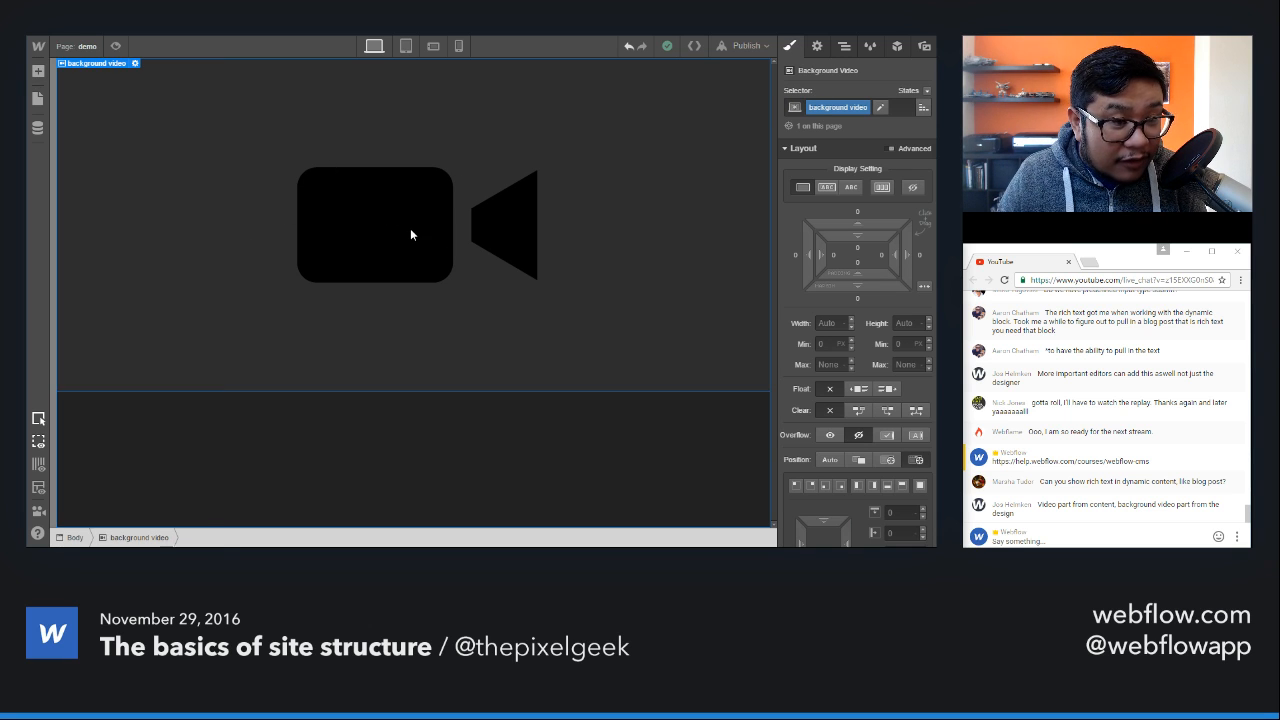
{"action": "left_click", "coordinate": [882, 188]}
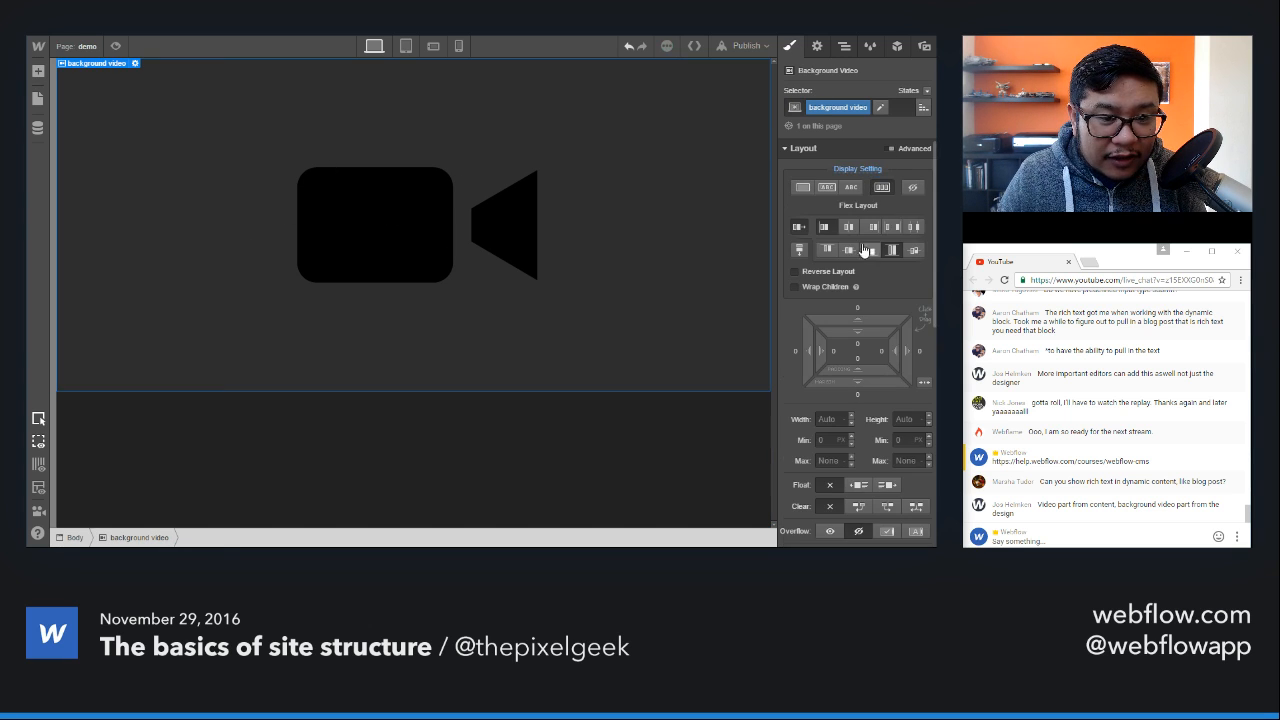
Step: Add an H1 heading inside the background video and change its text to "Welcome to my site"
{"action": "key", "text": "a"}
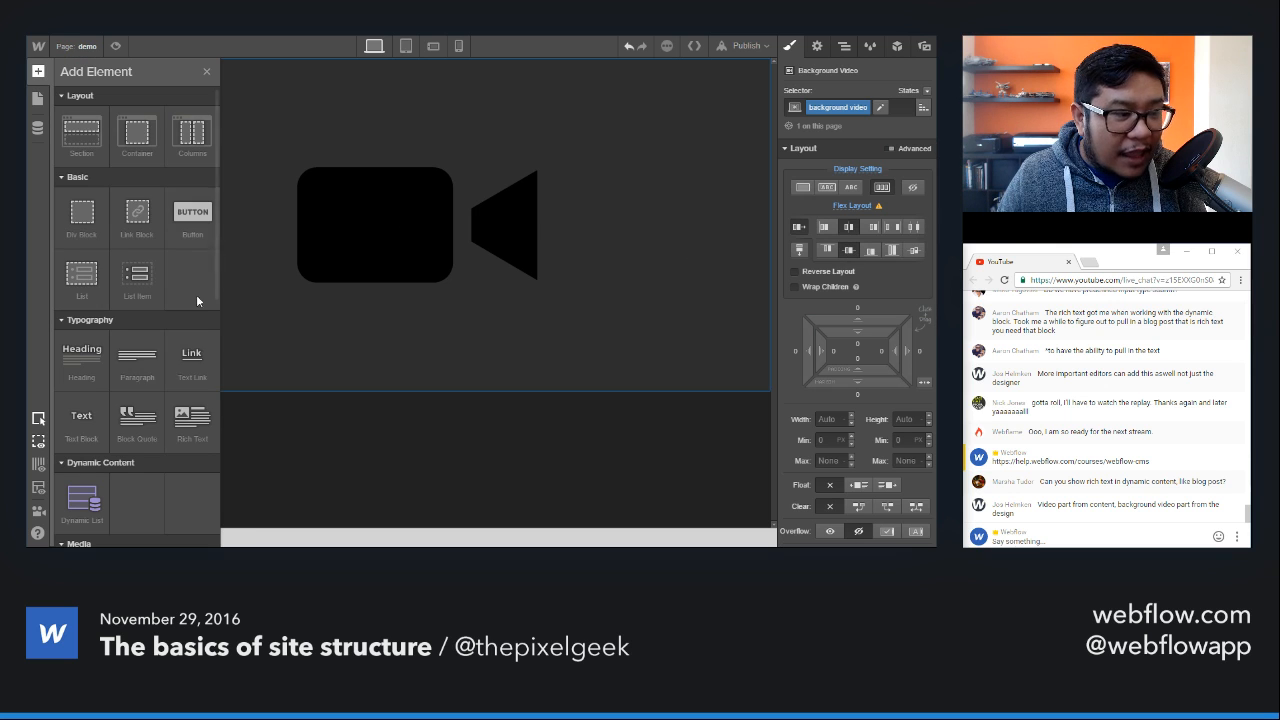
{"action": "left_click_drag", "start_coordinate": [81, 360], "coordinate": [447, 248]}
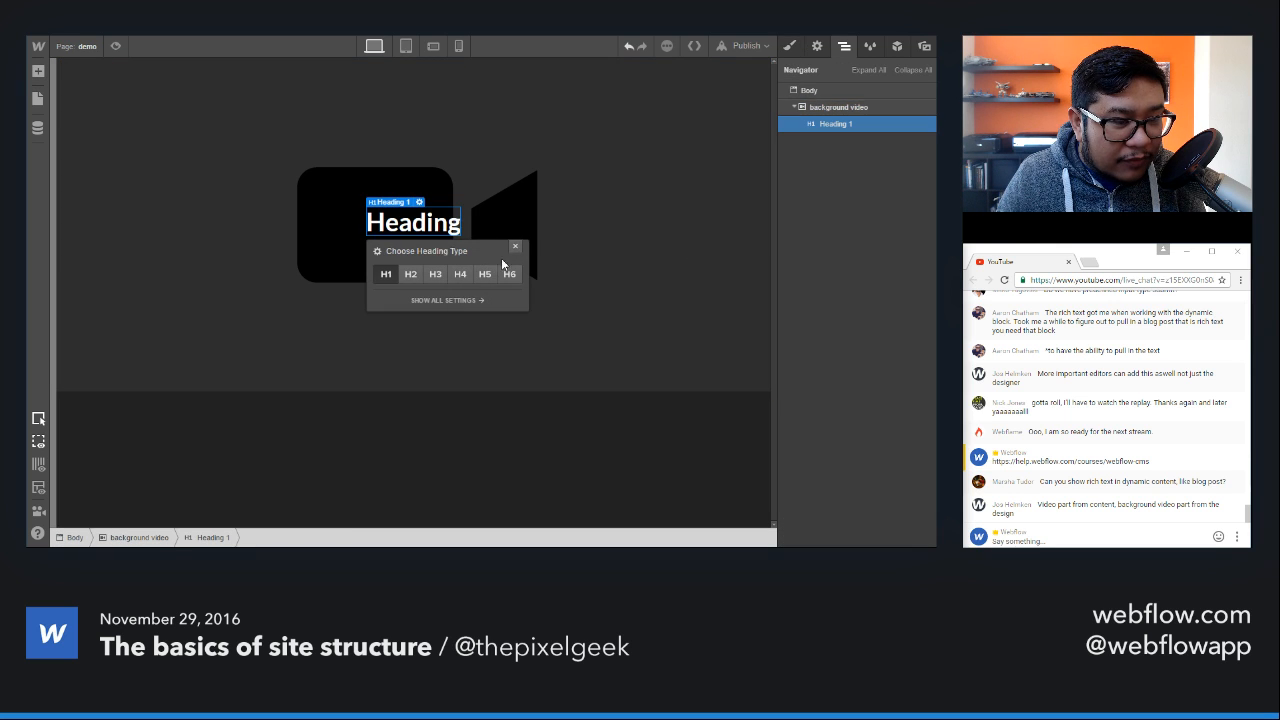
{"action": "left_click", "coordinate": [515, 246]}
{"action": "double_click", "coordinate": [405, 218]}
{"action": "type", "text": "We"}
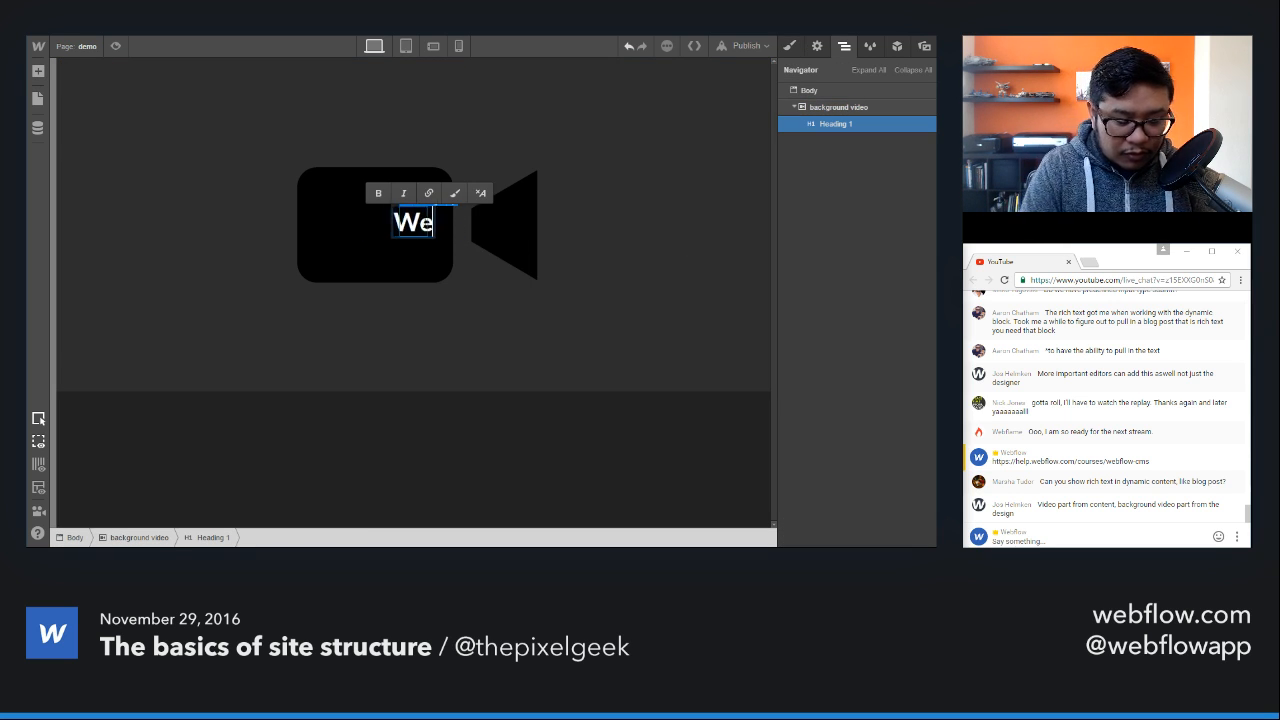
{"action": "type", "text": "lcome to my site"}
{"action": "key", "text": "Escape"}
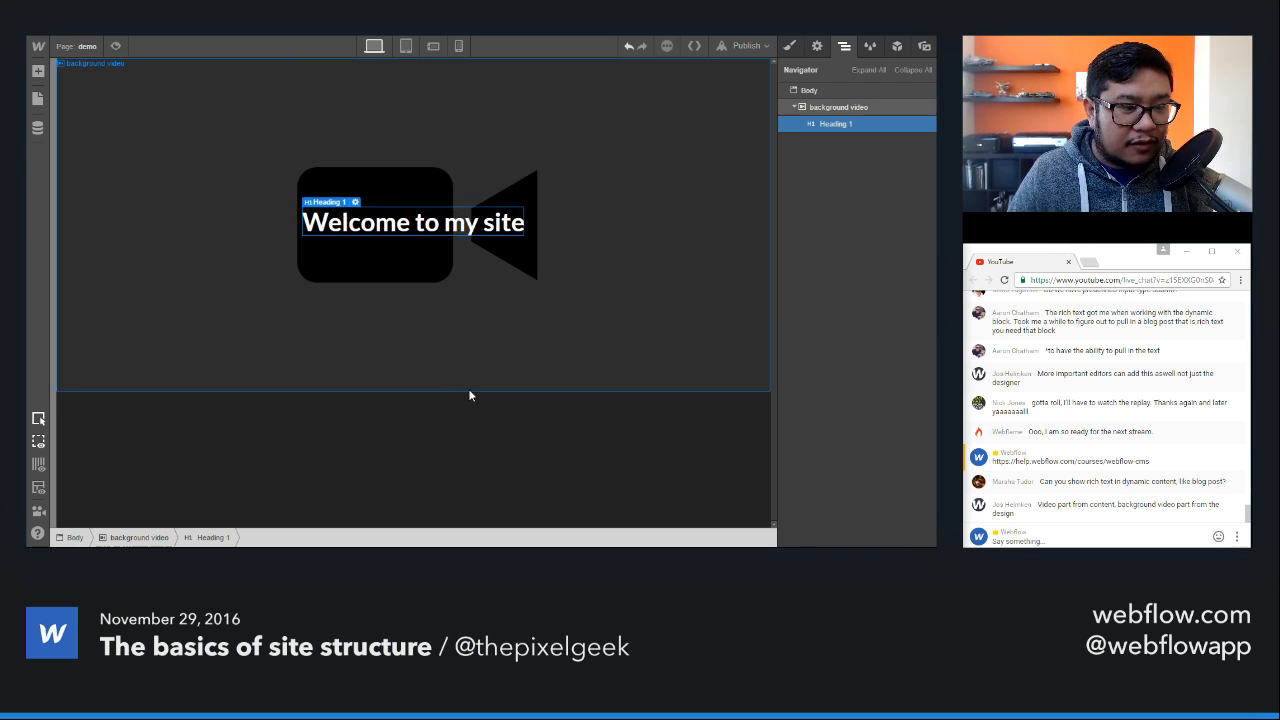
Step: Check that the heading is nested in the background video, and delete the background video together with it
{"action": "left_click", "coordinate": [487, 407]}
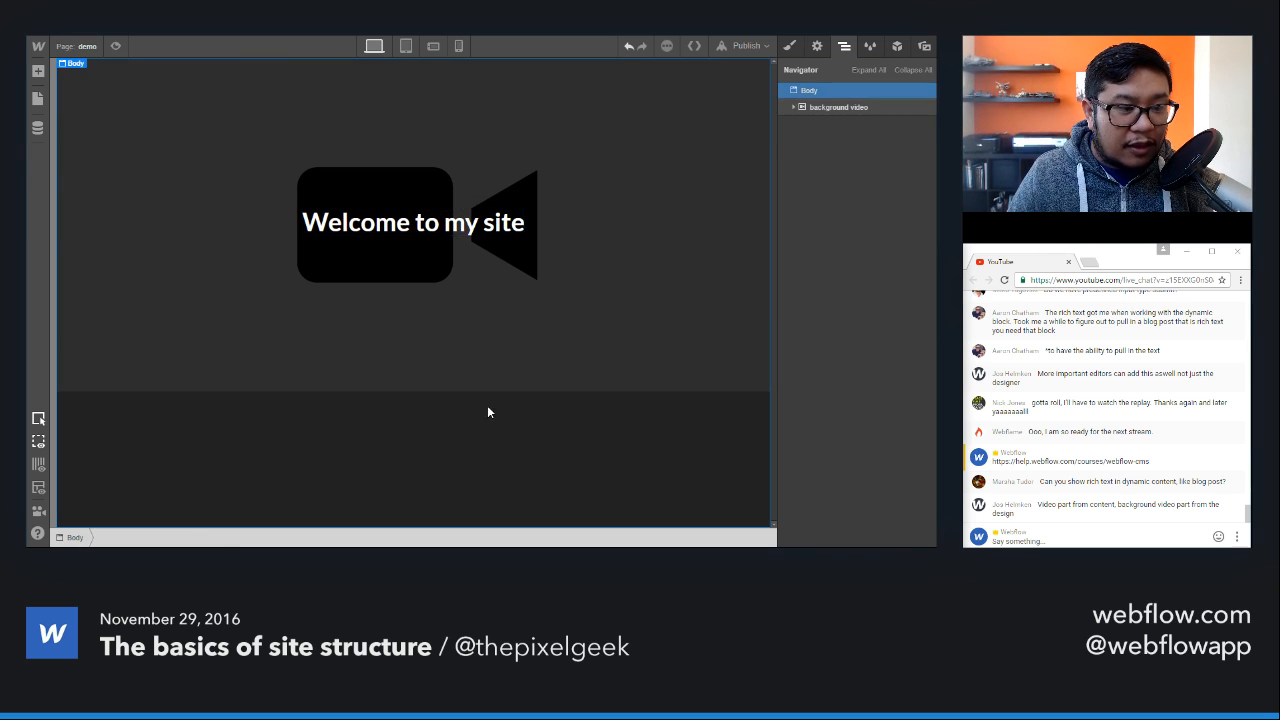
{"action": "left_click", "coordinate": [659, 337]}
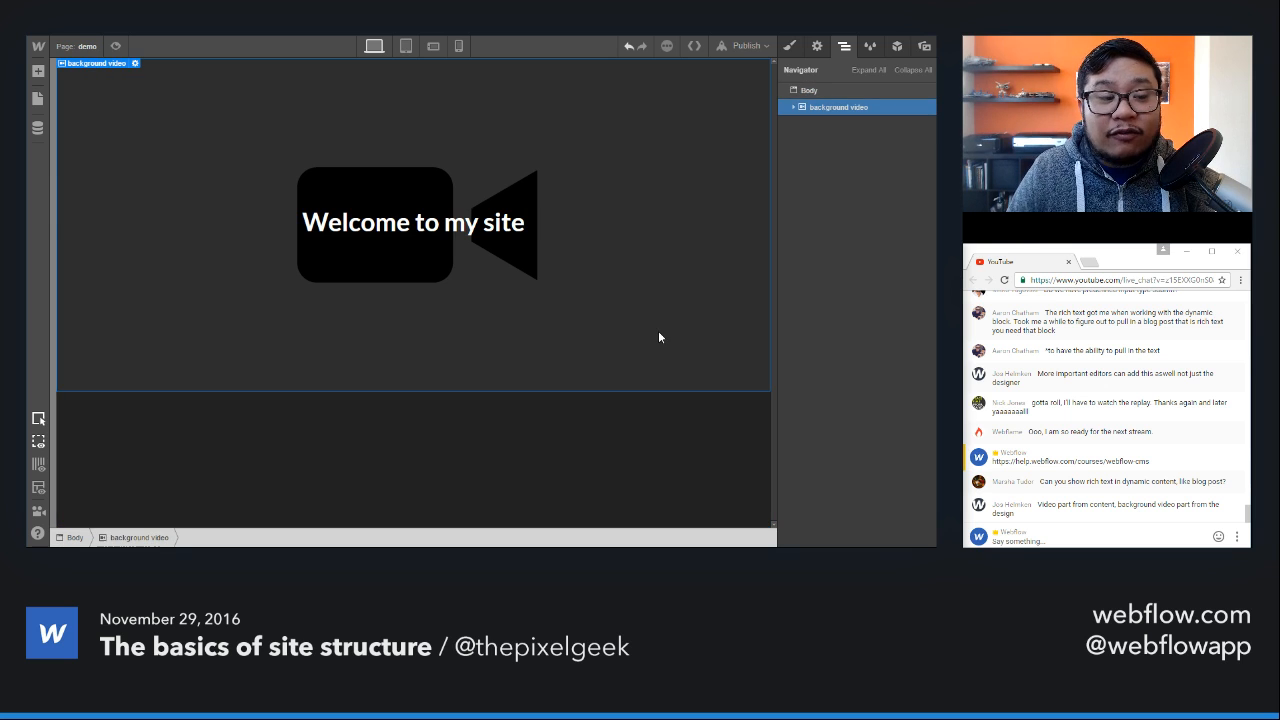
{"action": "left_click", "coordinate": [794, 107]}
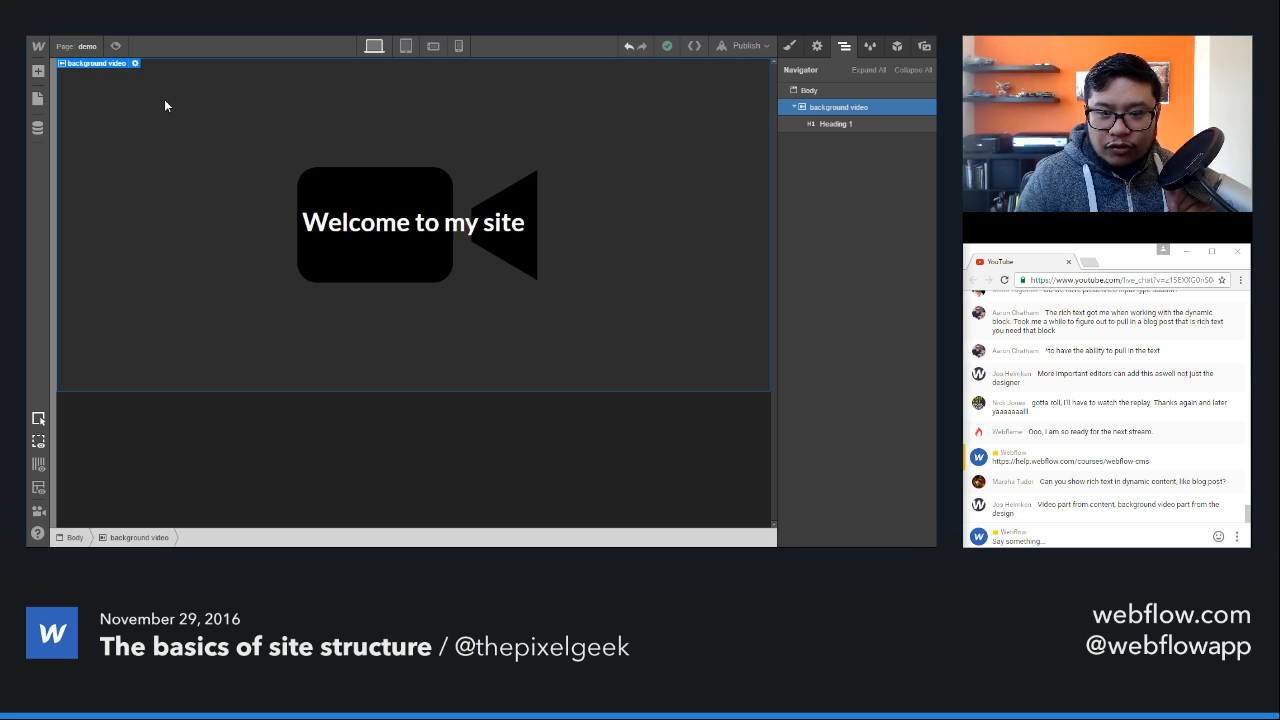
{"action": "key", "text": "Delete"}
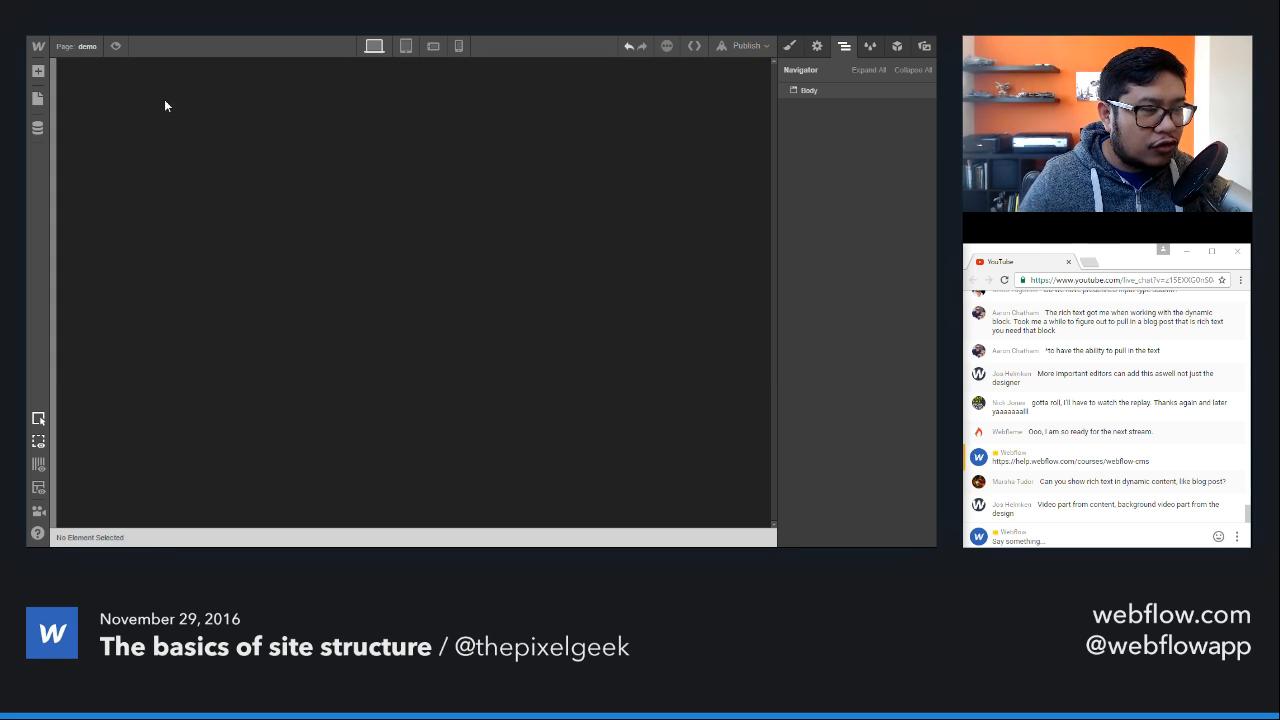
Step: Add a Section and a Container to the empty page body, with the Container nested inside the Section
{"action": "key", "text": "a"}
{"action": "left_click_drag", "start_coordinate": [82, 132], "coordinate": [390, 124]}
{"action": "key", "text": "a"}
{"action": "left_click_drag", "start_coordinate": [82, 132], "coordinate": [350, 110]}
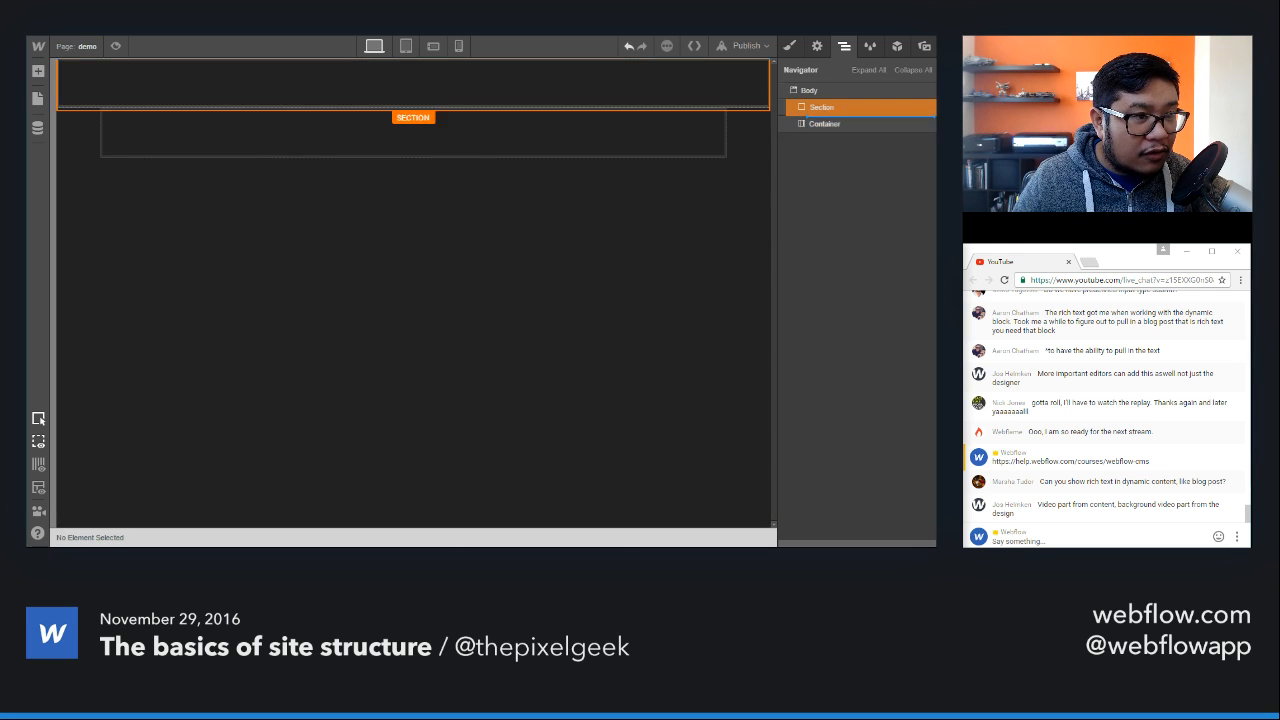
Step: Apply the existing container class to the Container and set its top margin to 80
{"action": "left_click", "coordinate": [789, 46]}
{"action": "left_click", "coordinate": [829, 107]}
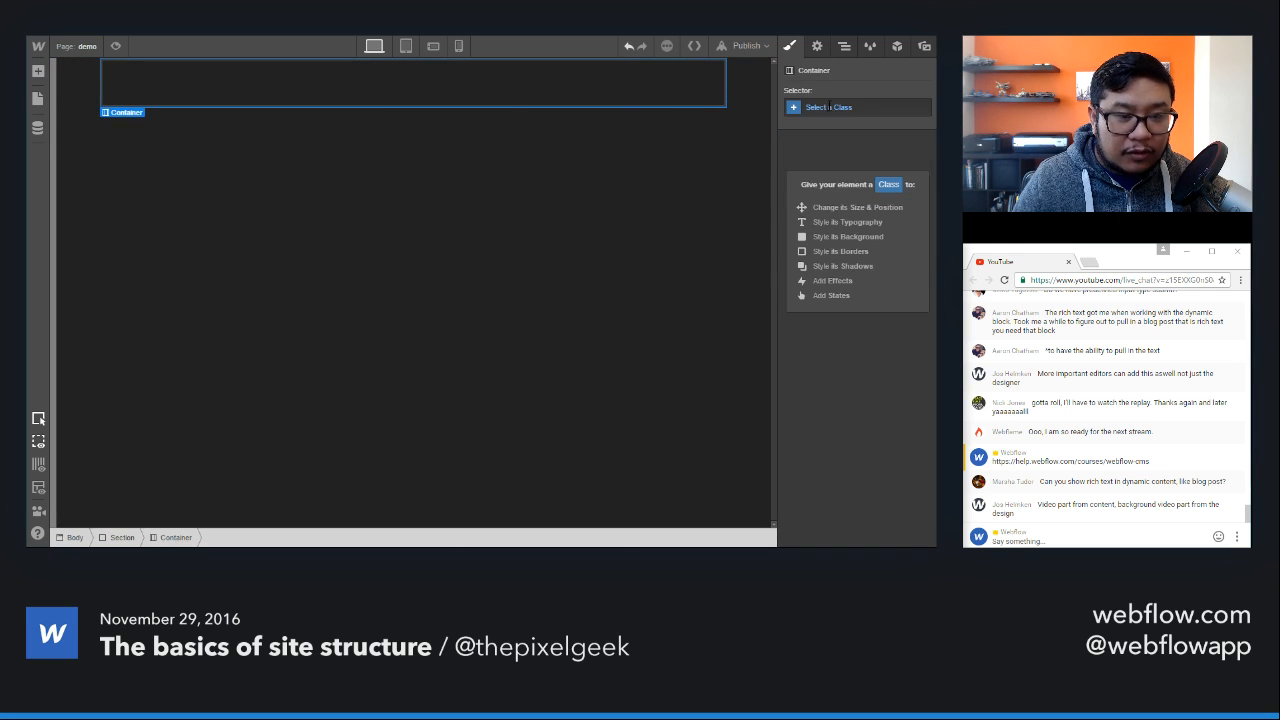
{"action": "type", "text": "cont"}
{"action": "key", "text": "Down"}
{"action": "key", "text": "Return"}
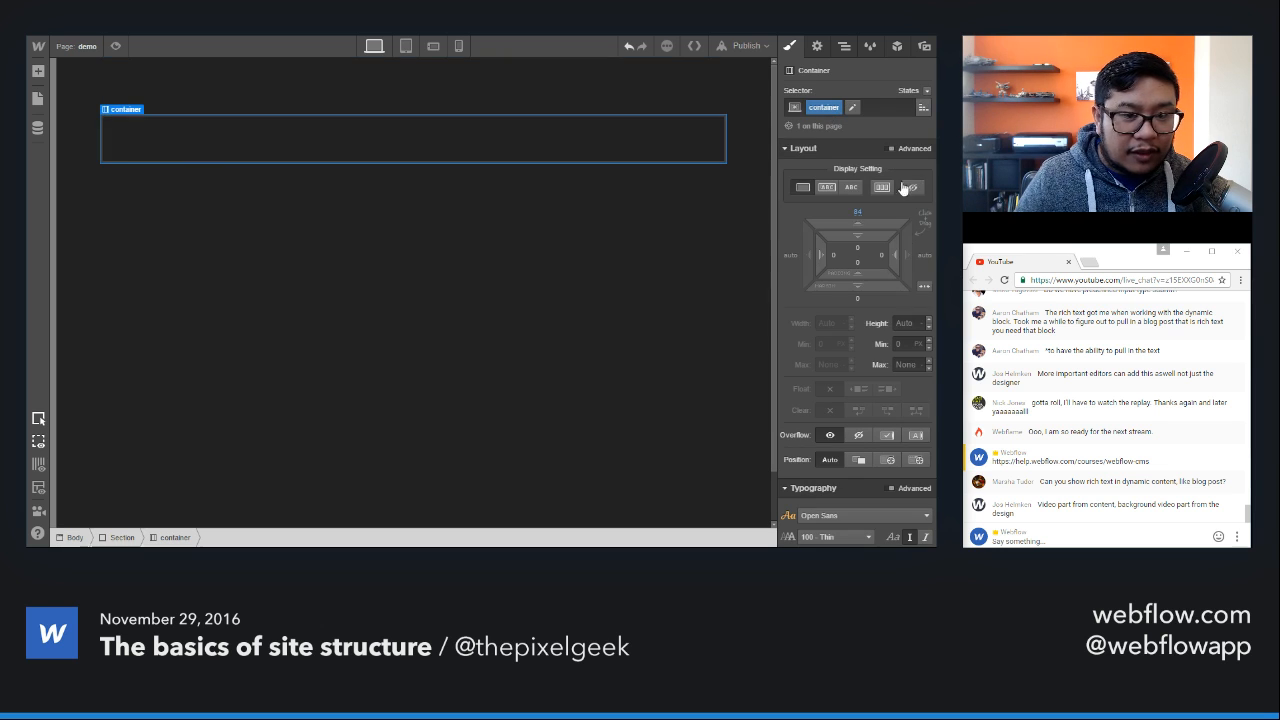
{"action": "left_click", "coordinate": [858, 214]}
{"action": "type", "text": "80"}
{"action": "key", "text": "Return"}
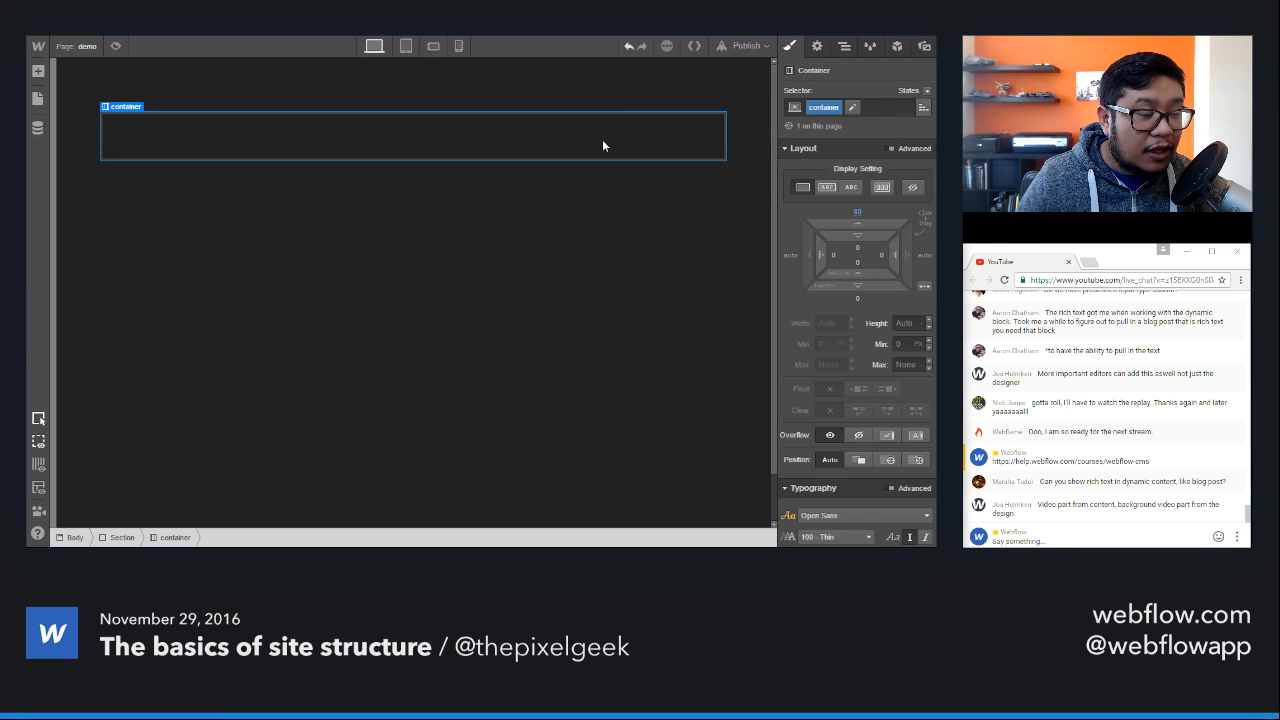
{"action": "key", "text": "a"}
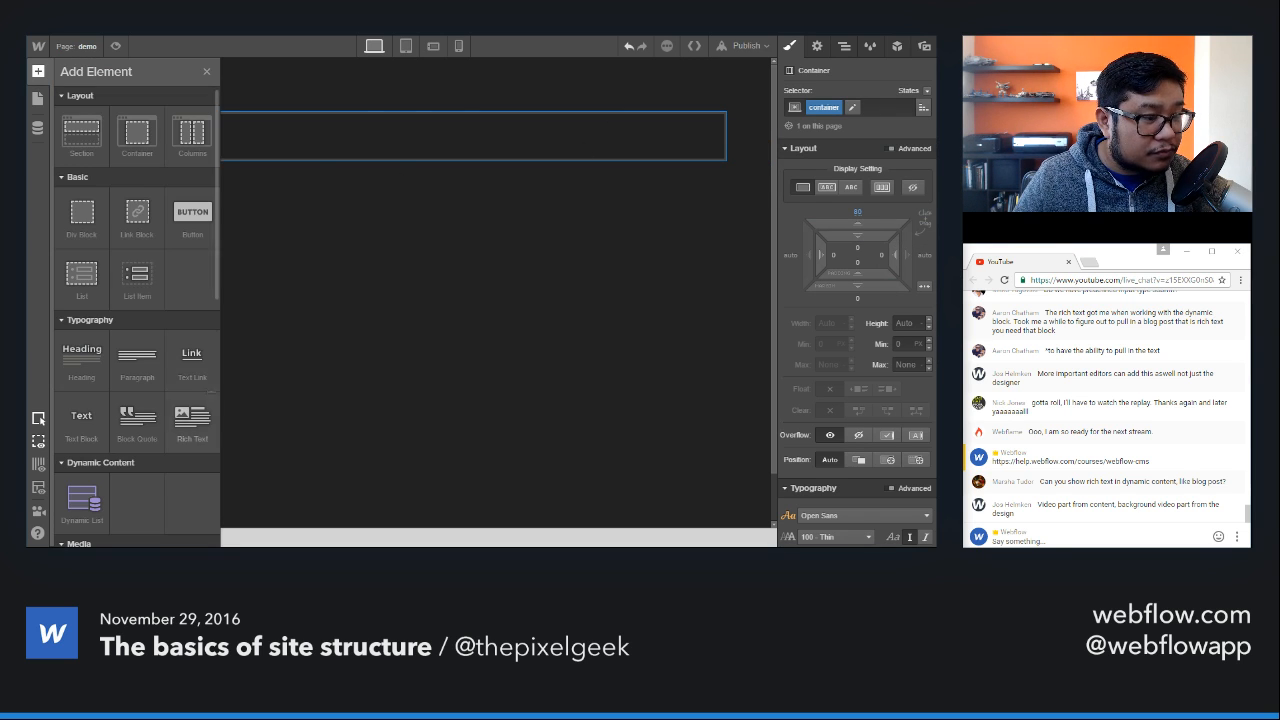
{"action": "scroll", "coordinate": [185, 412], "scroll_direction": "down", "scroll_amount": 2}
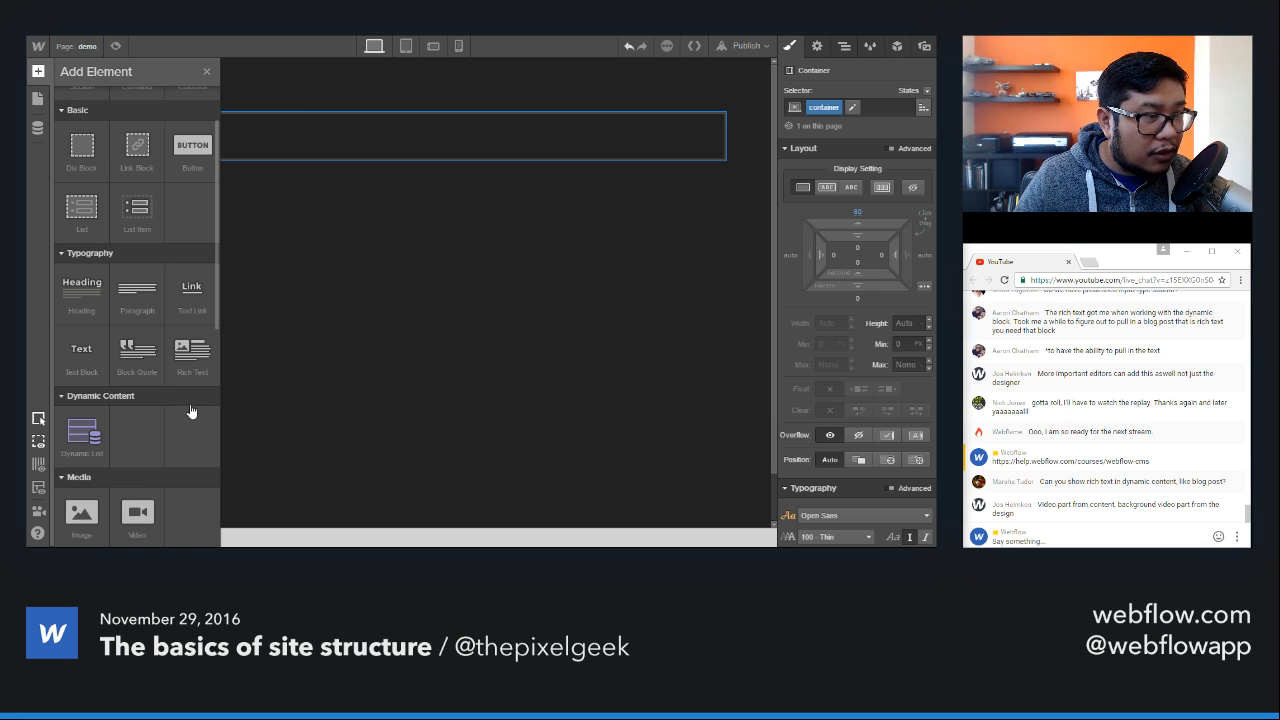
{"action": "key", "text": "a"}
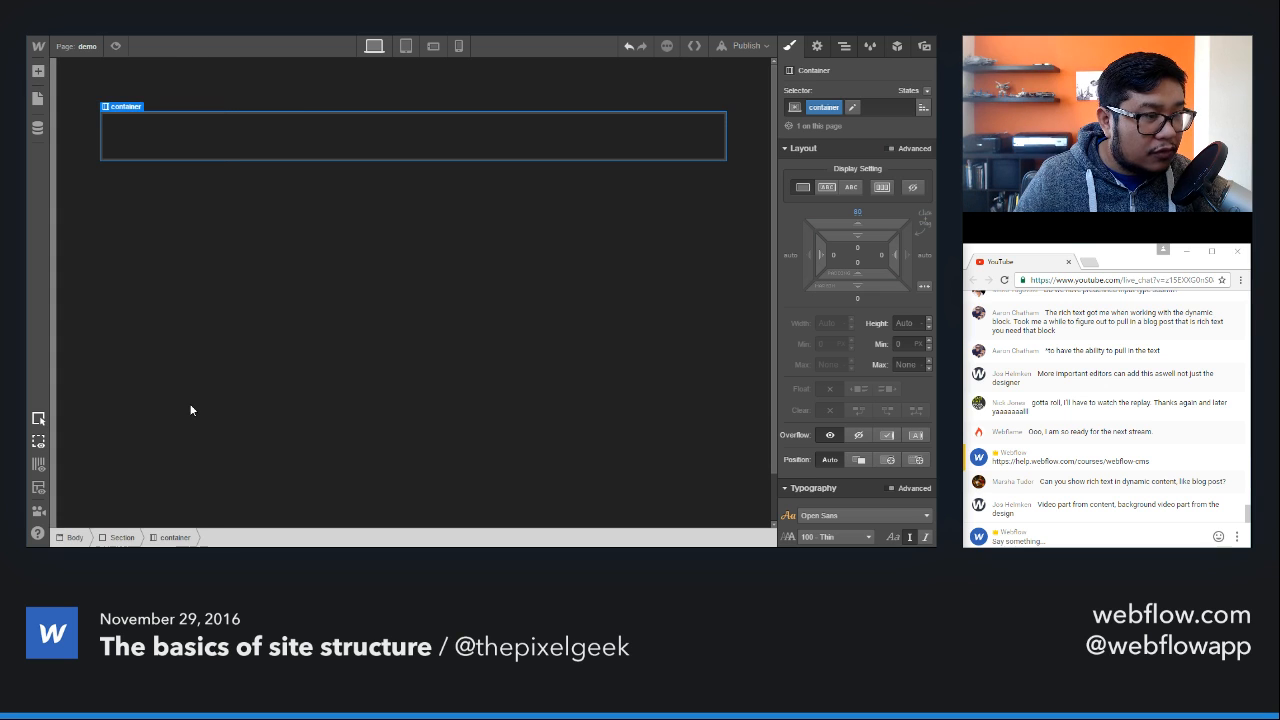
Step: Delete the Section together with the Container inside it
{"action": "left_click", "coordinate": [86, 148]}
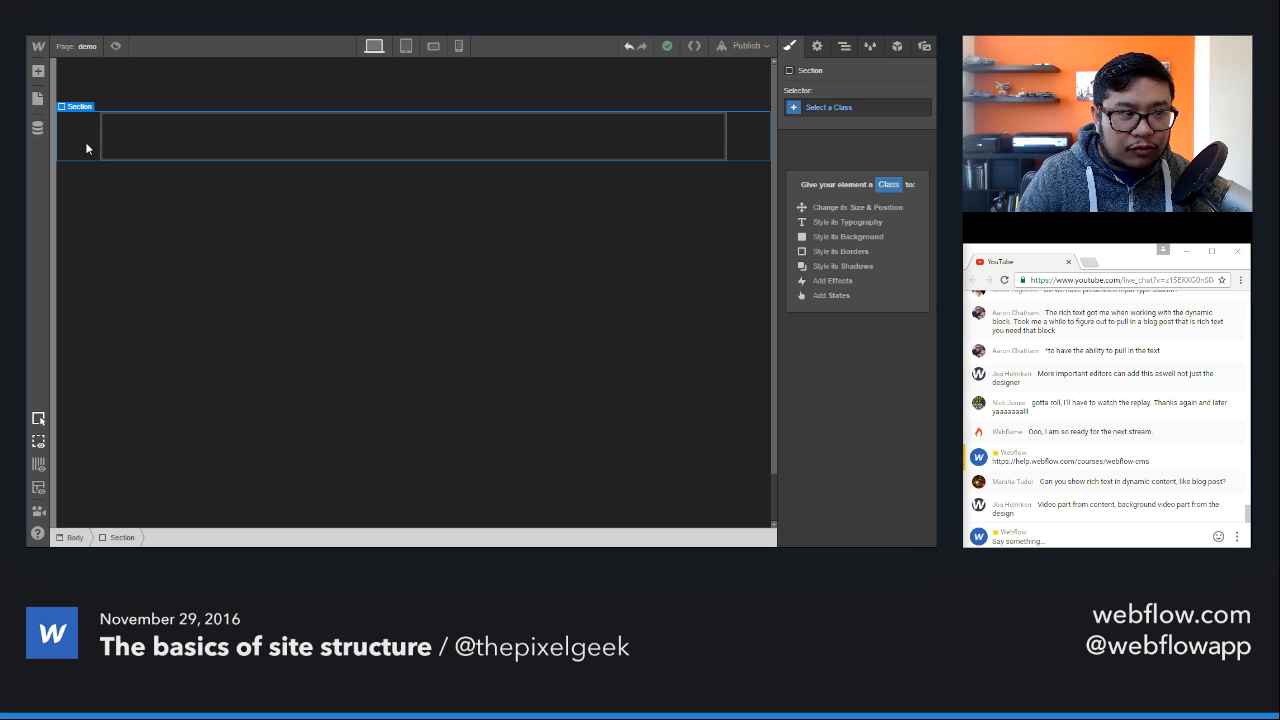
{"action": "key", "text": "Delete"}
Step: Open the Projects Template page and look over the project's main image and body text
{"action": "key", "text": "p"}
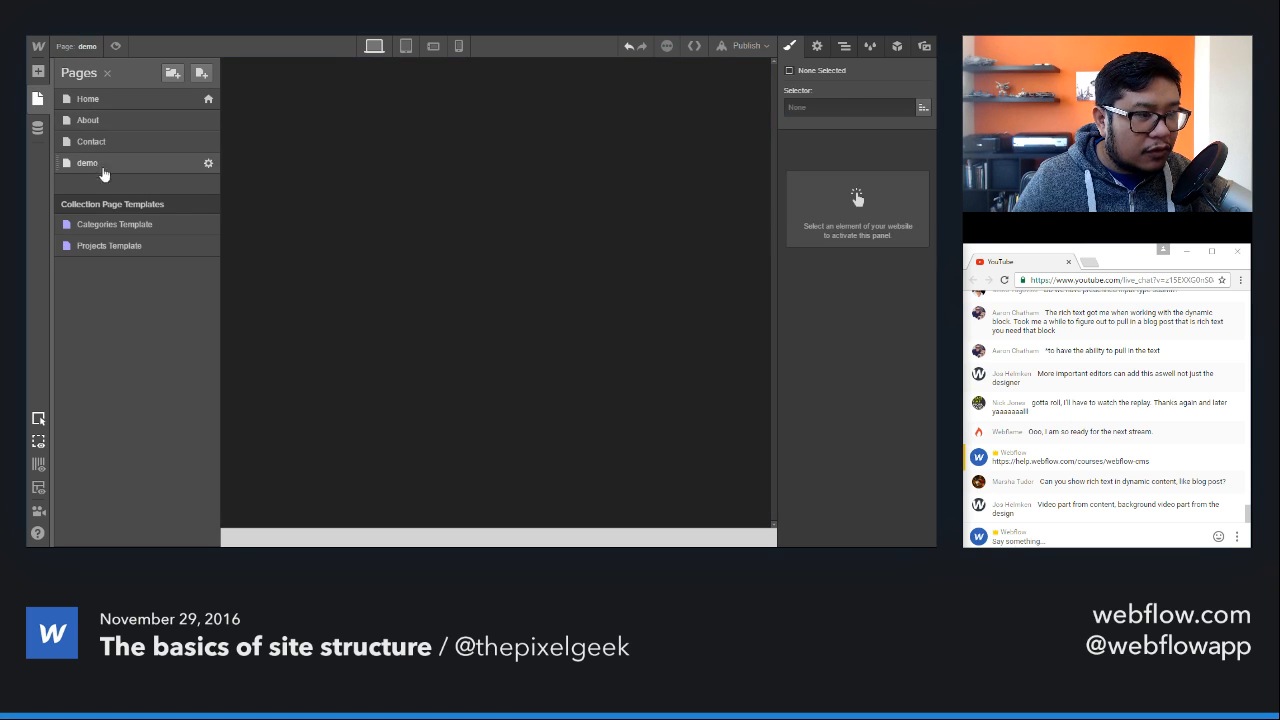
{"action": "left_click", "coordinate": [111, 247]}
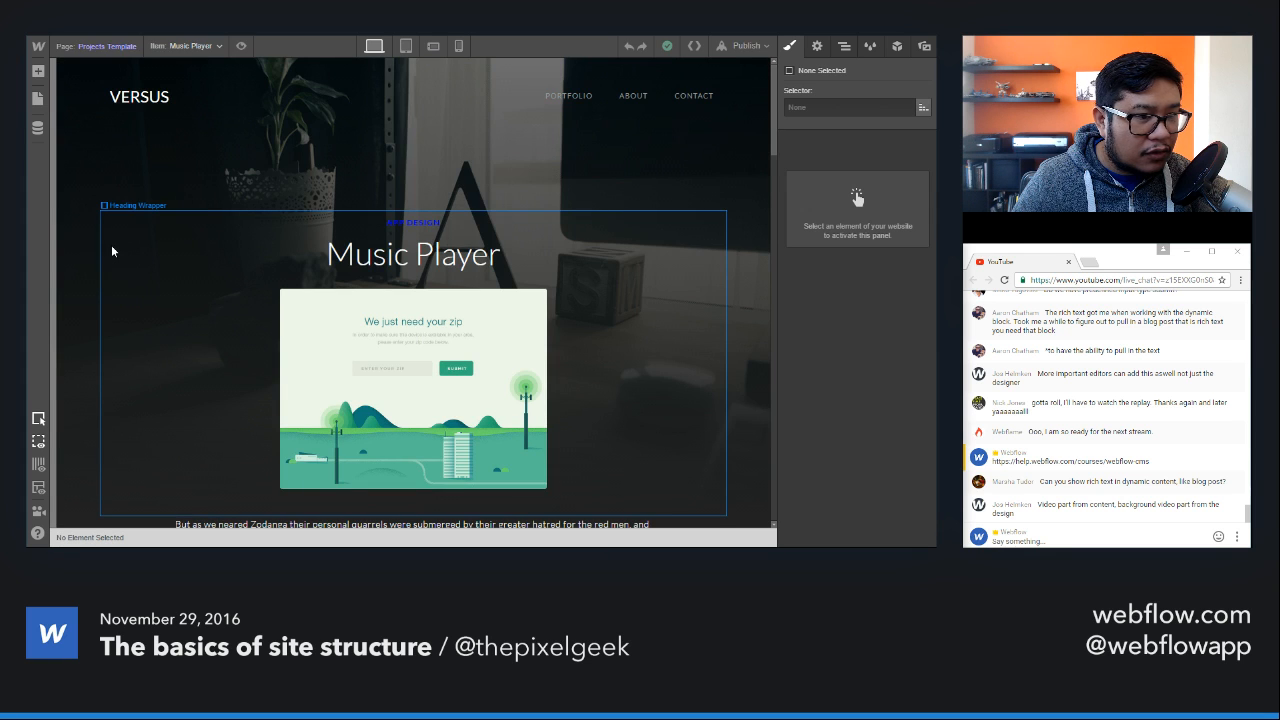
{"action": "scroll", "coordinate": [111, 245], "scroll_direction": "down", "scroll_amount": 2}
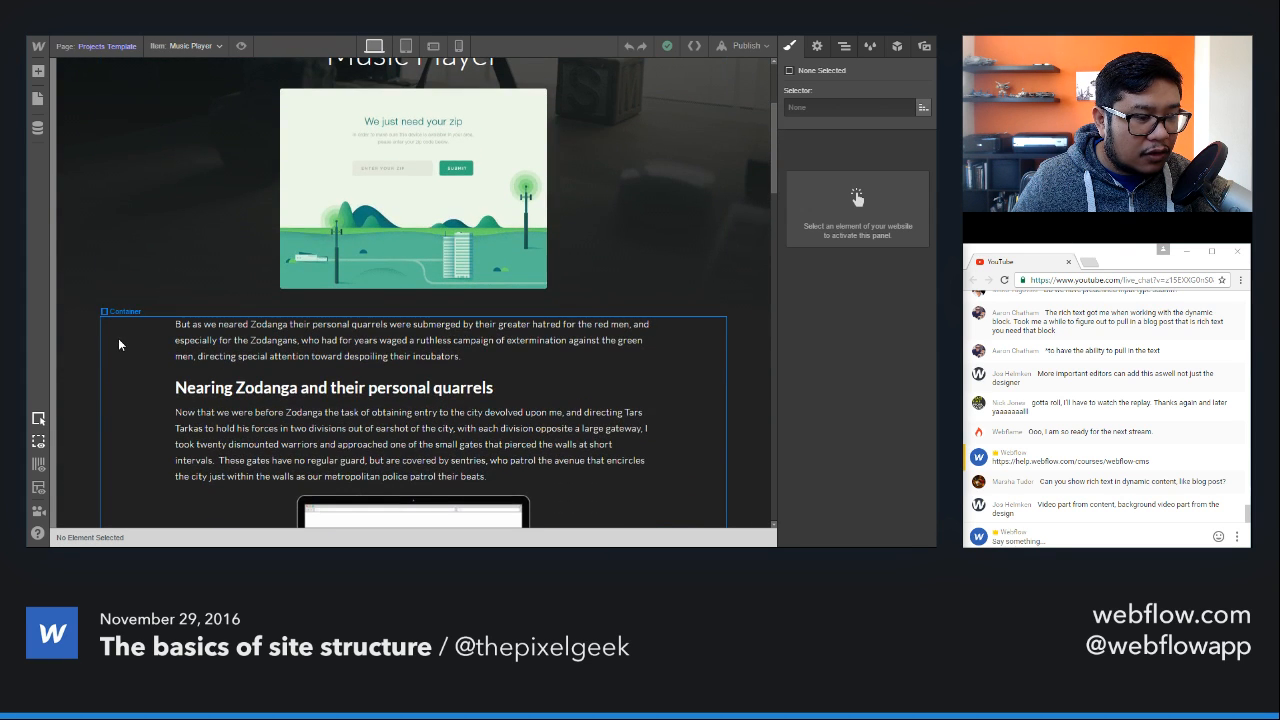
{"action": "scroll", "coordinate": [118, 338], "scroll_direction": "down", "scroll_amount": 3}
{"action": "scroll", "coordinate": [316, 245], "scroll_direction": "up", "scroll_amount": 3}
Step: Delete the body text content beneath the main project image and select the empty Container that held it
{"action": "left_click", "coordinate": [430, 243]}
{"action": "key", "text": "Delete"}
{"action": "scroll", "coordinate": [445, 290], "scroll_direction": "up", "scroll_amount": 5}
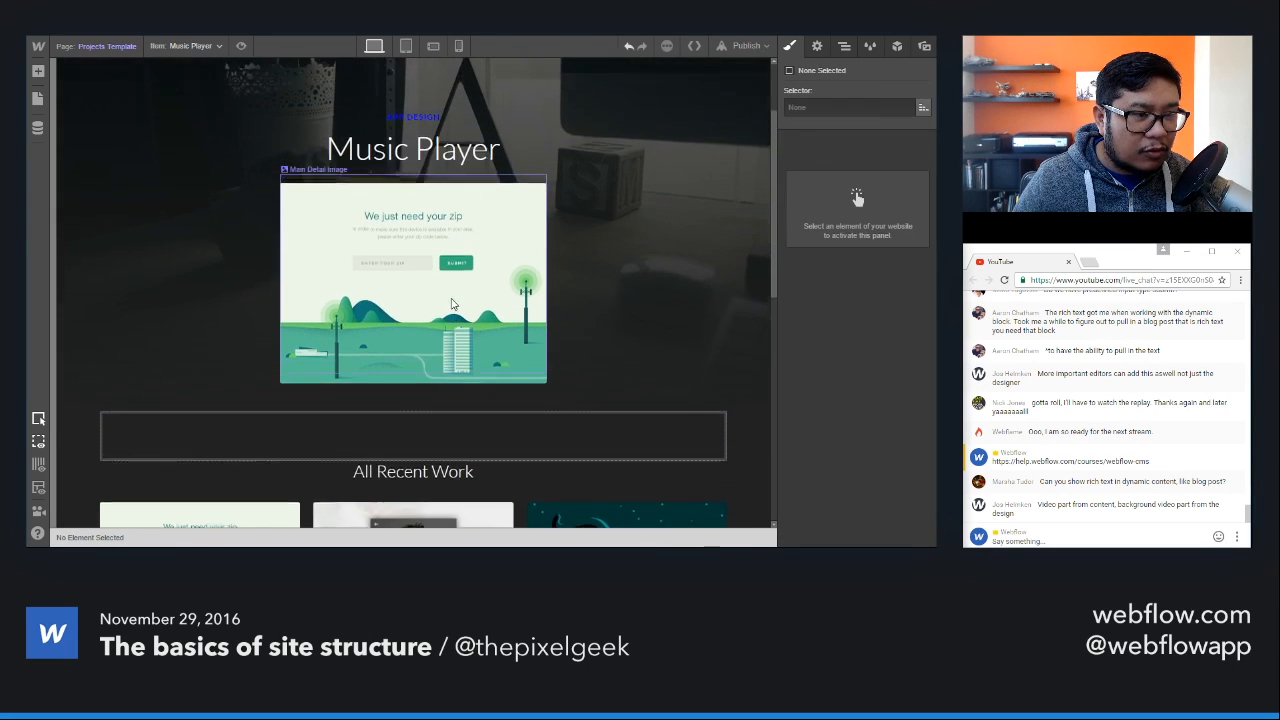
{"action": "scroll", "coordinate": [453, 312], "scroll_direction": "down", "scroll_amount": 3}
{"action": "left_click", "coordinate": [428, 343]}
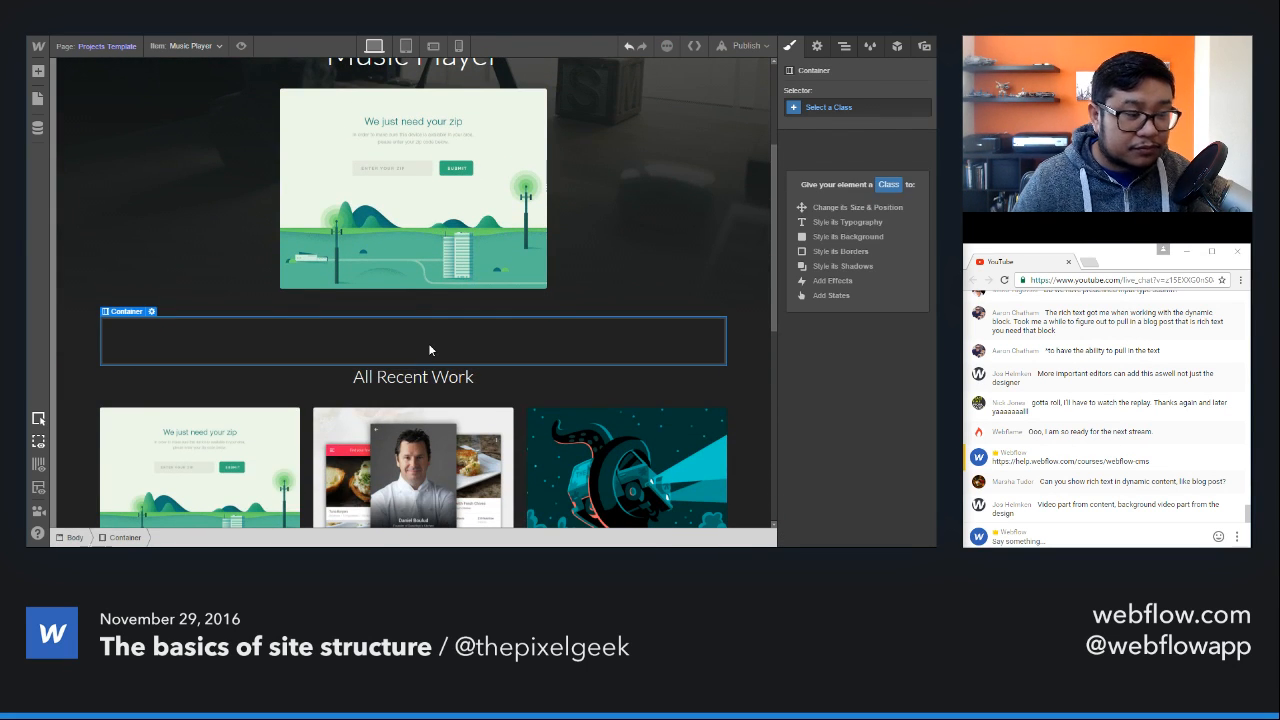
Step: Open the Projects collection's settings and examine its field structure, especially the Full Project Description rich text field
{"action": "left_click", "coordinate": [123, 50]}
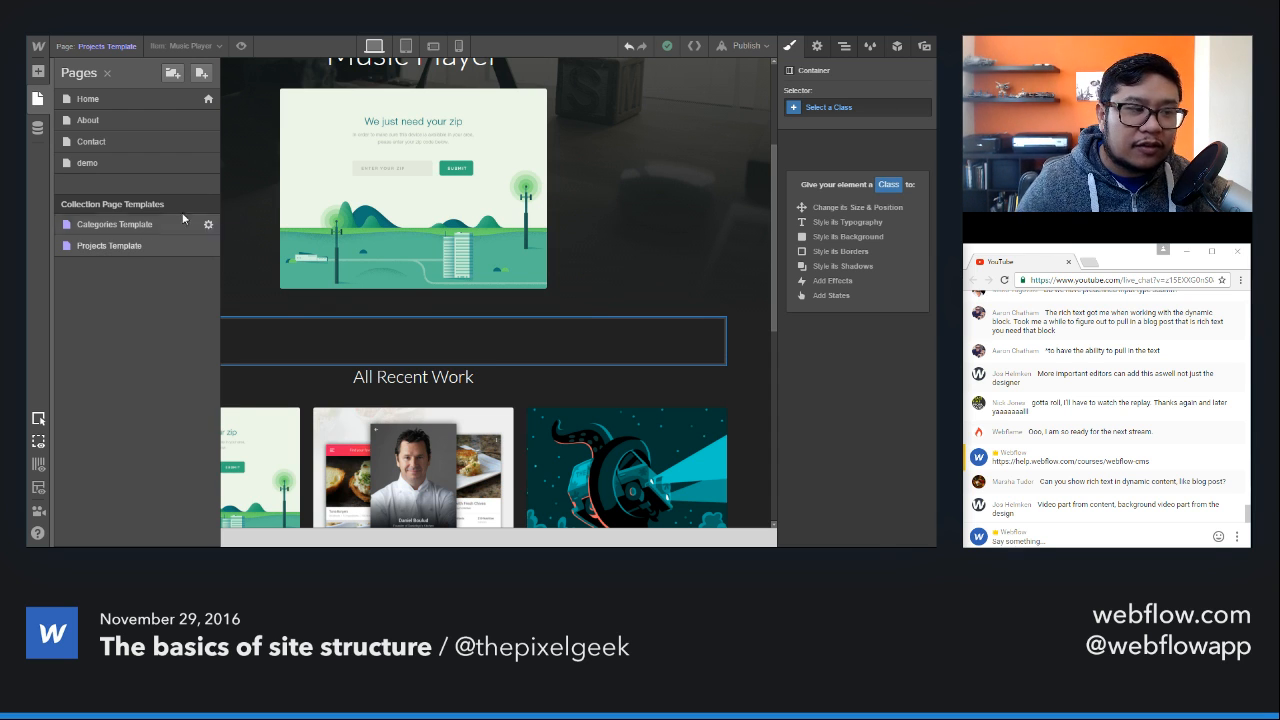
{"action": "left_click", "coordinate": [38, 130]}
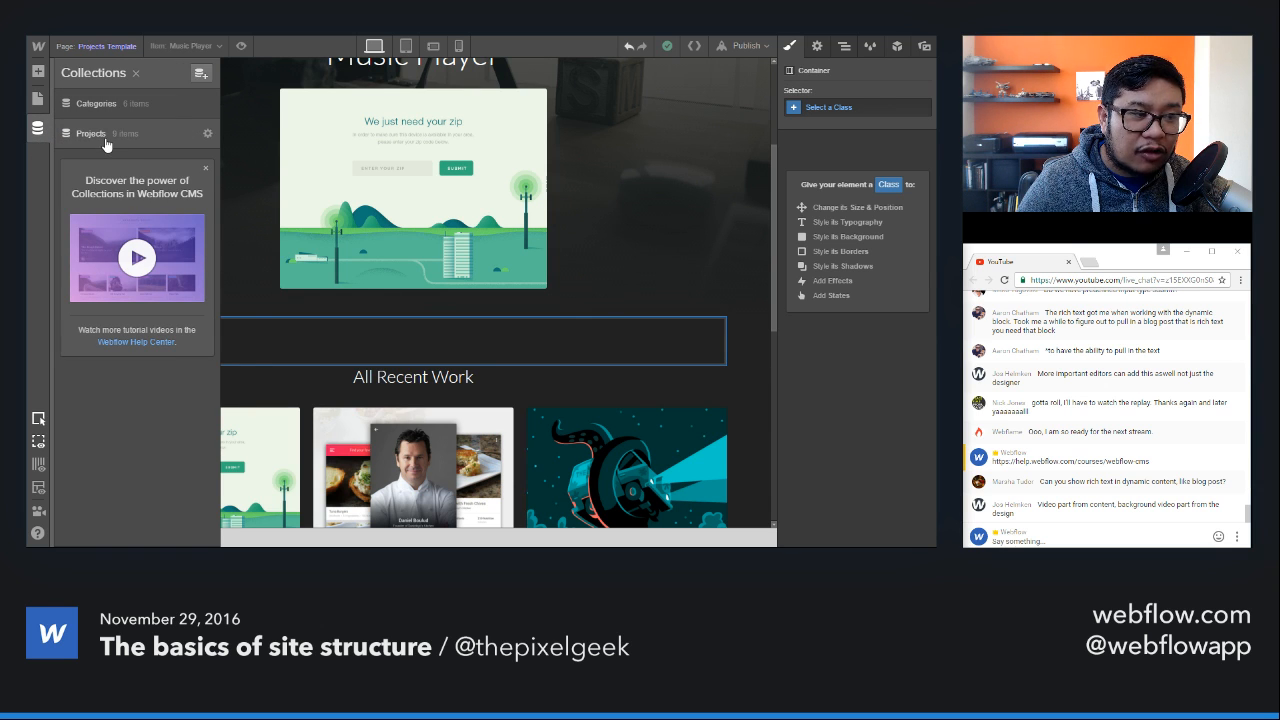
{"action": "left_click", "coordinate": [207, 133]}
{"action": "scroll", "coordinate": [409, 420], "scroll_direction": "down", "scroll_amount": 1}
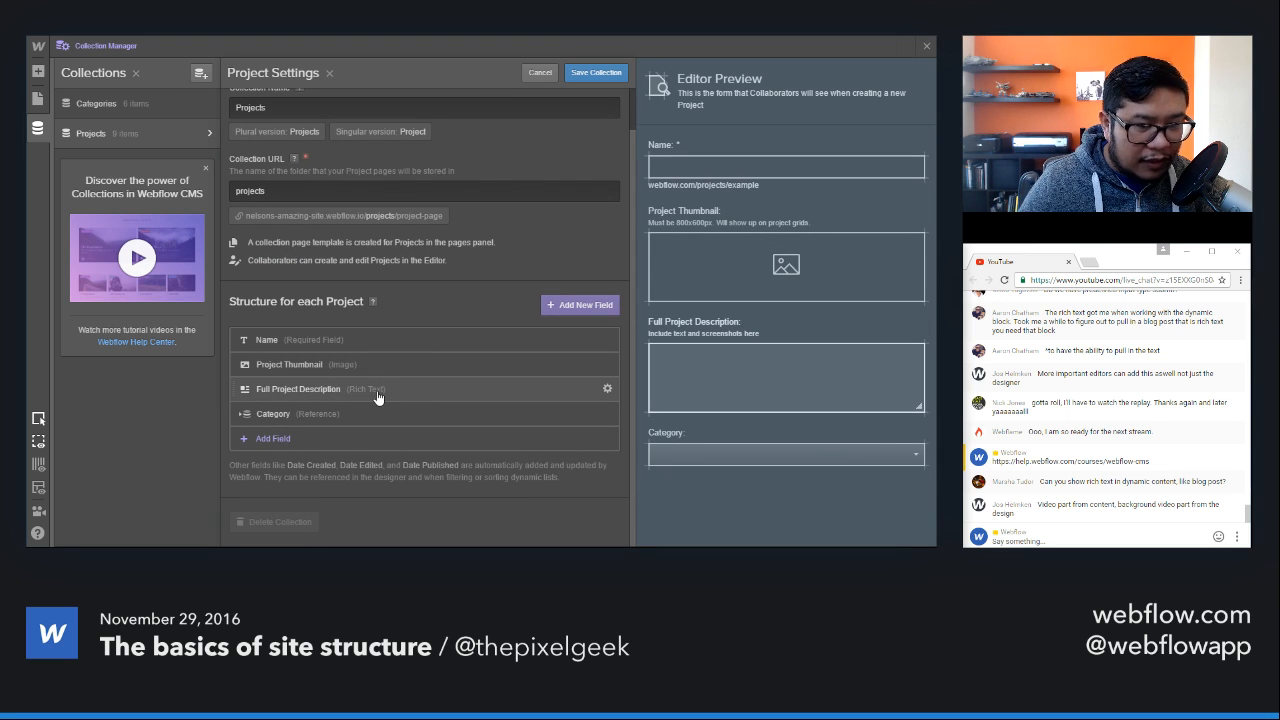
{"action": "left_click", "coordinate": [170, 143]}
Step: Try to feed a Paragraph in the empty Container with text from Projects, check the available fields, and delete the Paragraph
{"action": "left_click", "coordinate": [396, 347]}
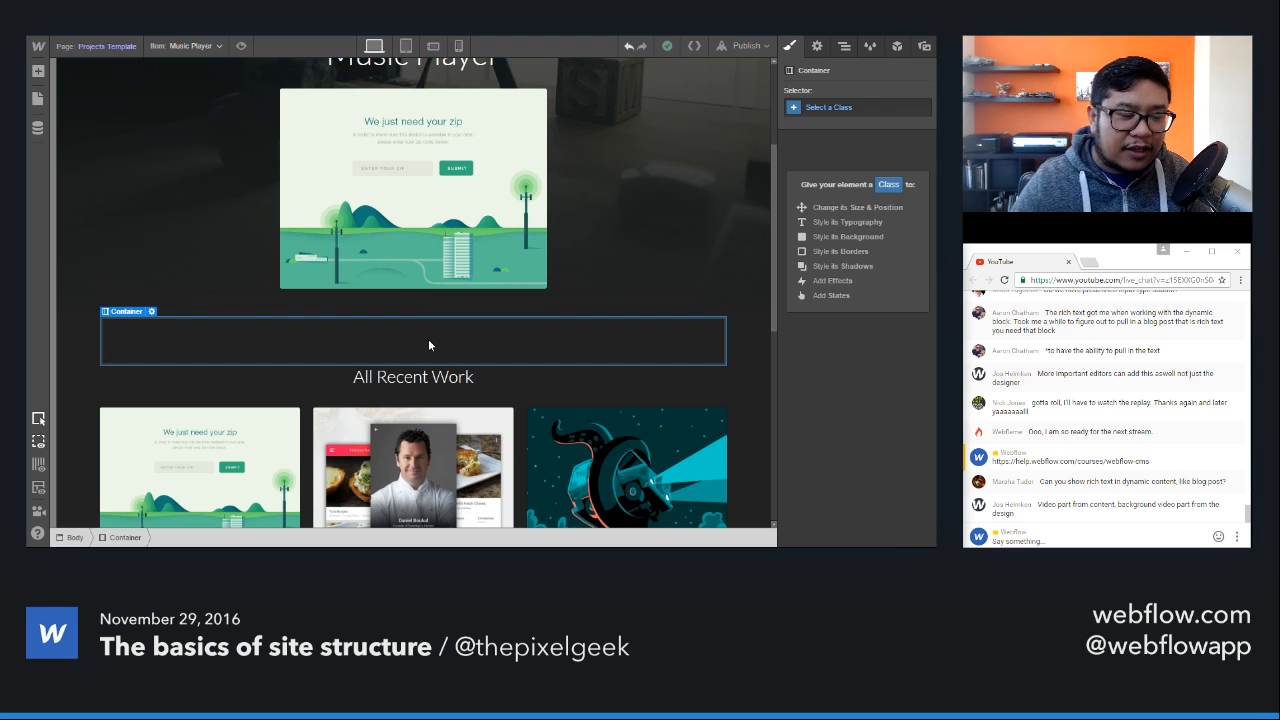
{"action": "key", "text": "a"}
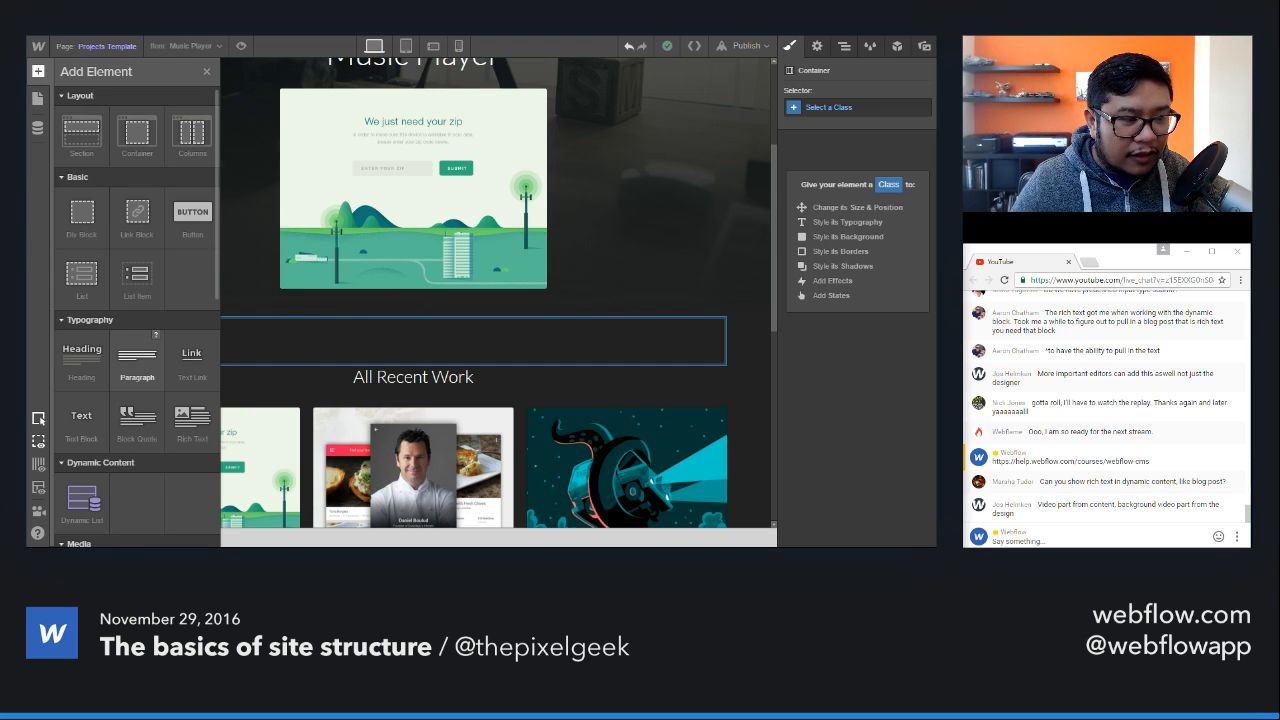
{"action": "left_click_drag", "start_coordinate": [137, 360], "coordinate": [476, 337]}
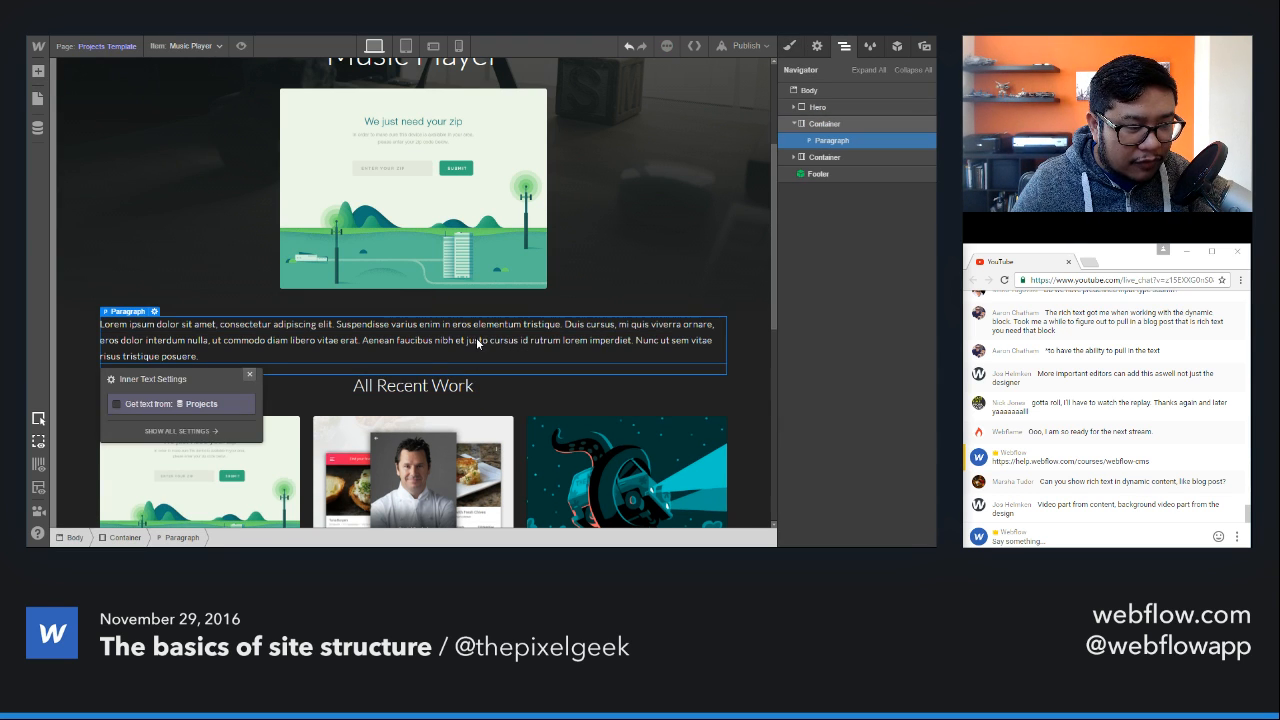
{"action": "left_click", "coordinate": [138, 406]}
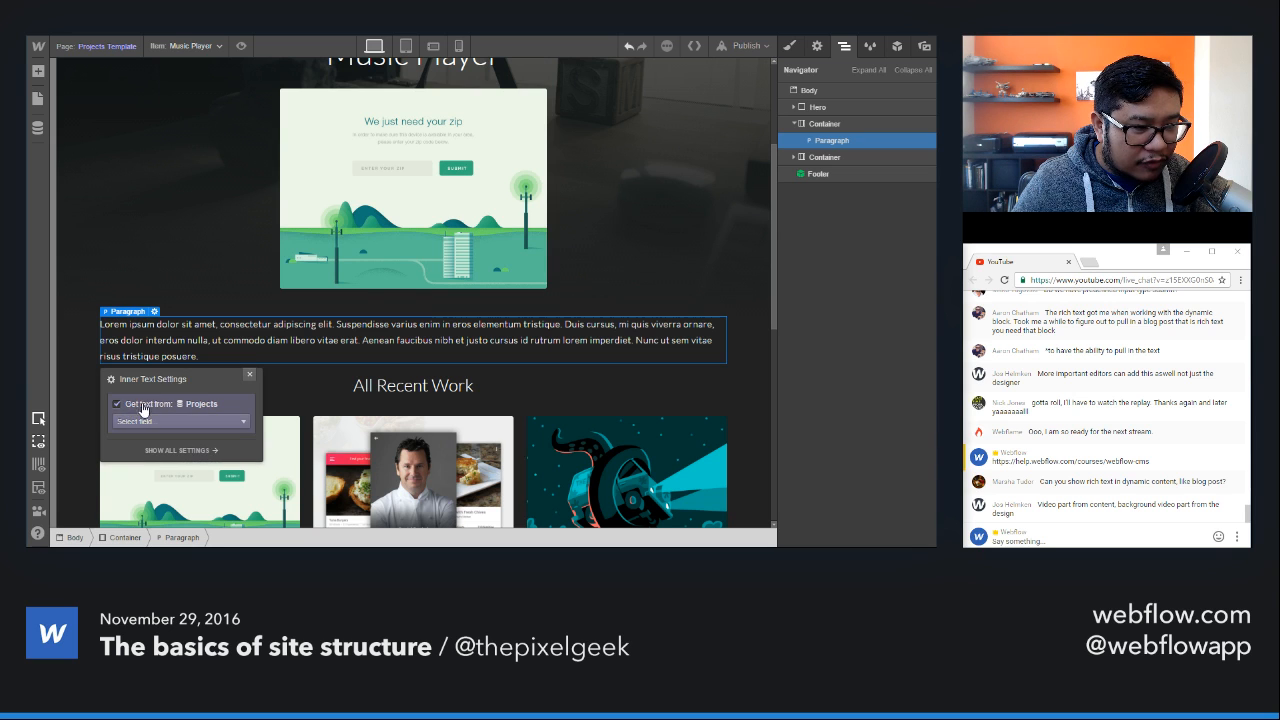
{"action": "left_click_drag", "start_coordinate": [192, 370], "coordinate": [648, 187]}
{"action": "left_click", "coordinate": [620, 241]}
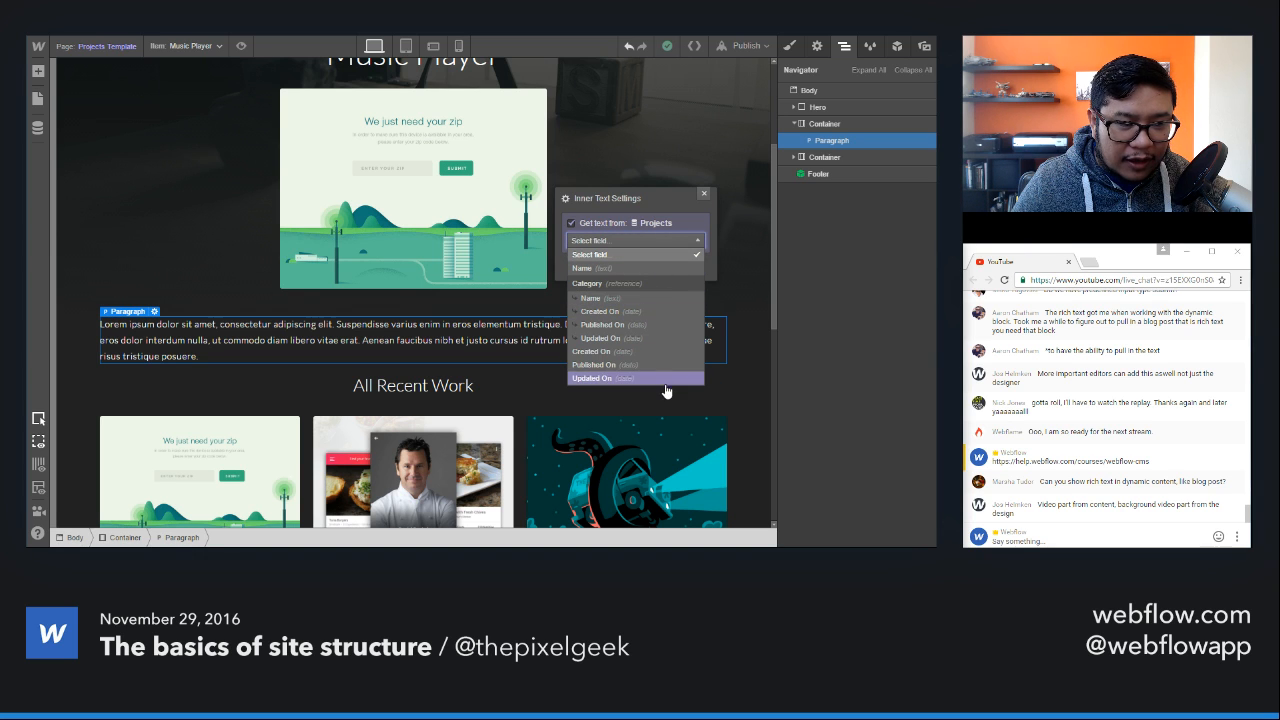
{"action": "left_click", "coordinate": [706, 194]}
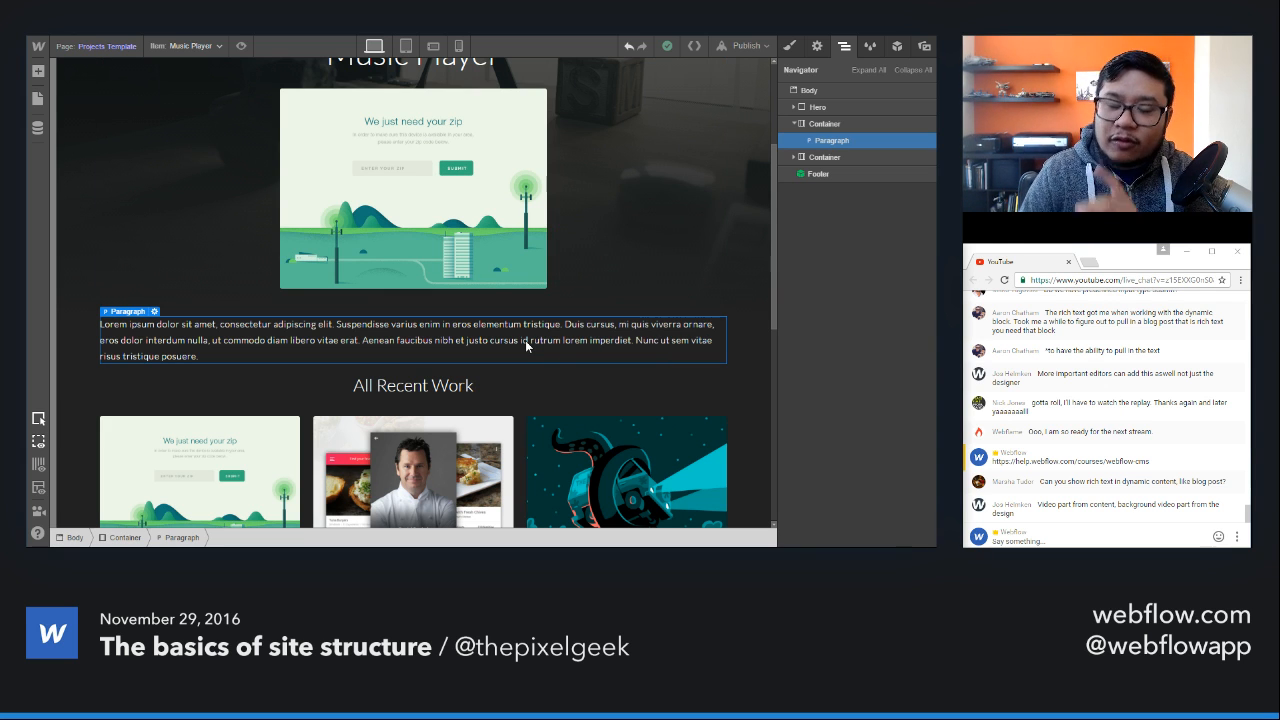
{"action": "key", "text": "Delete"}
Step: Add a Rich Text element to the empty Container and get its text from the Projects field Full Project Description
{"action": "left_click", "coordinate": [554, 337]}
{"action": "key", "text": "a"}
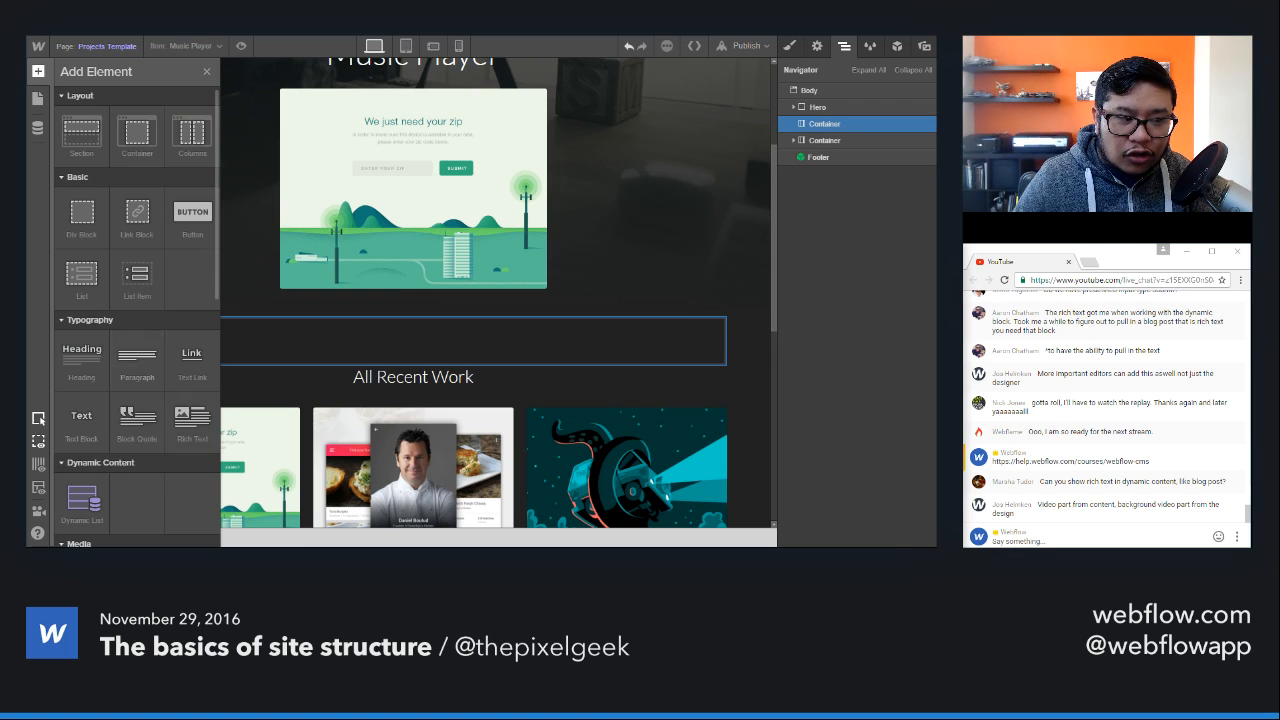
{"action": "left_click_drag", "start_coordinate": [192, 422], "coordinate": [420, 335]}
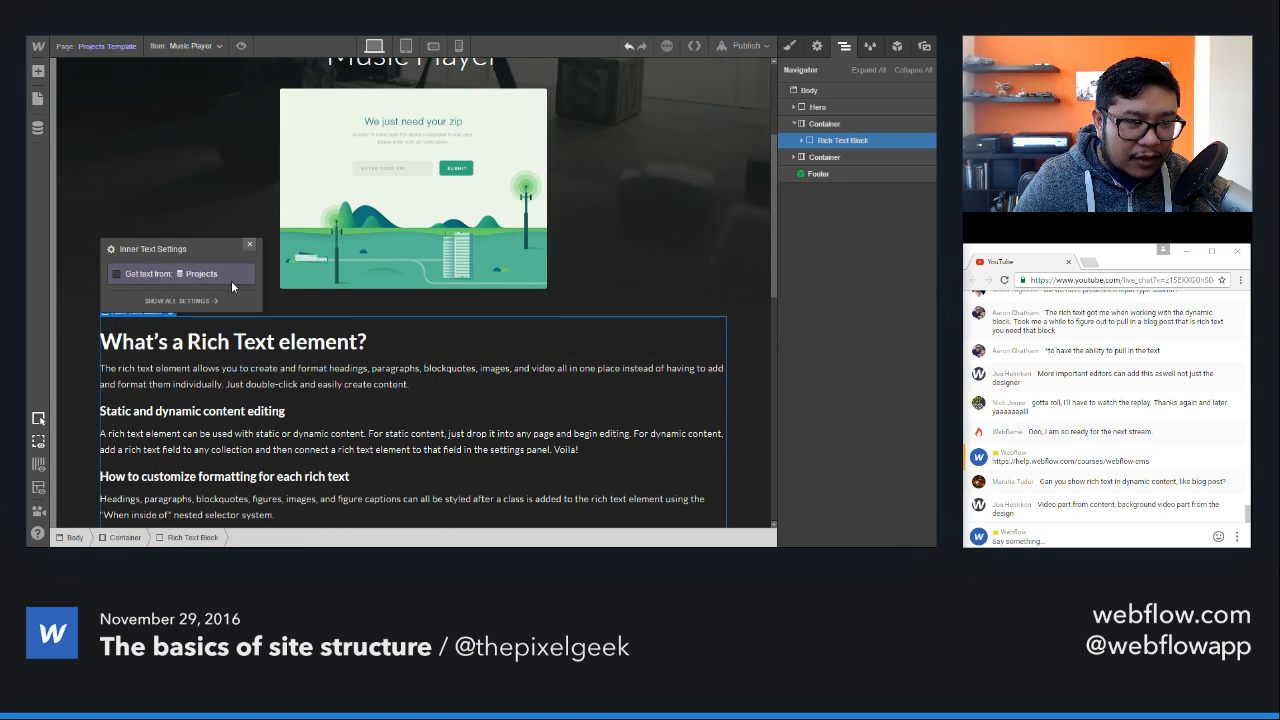
{"action": "left_click", "coordinate": [157, 283]}
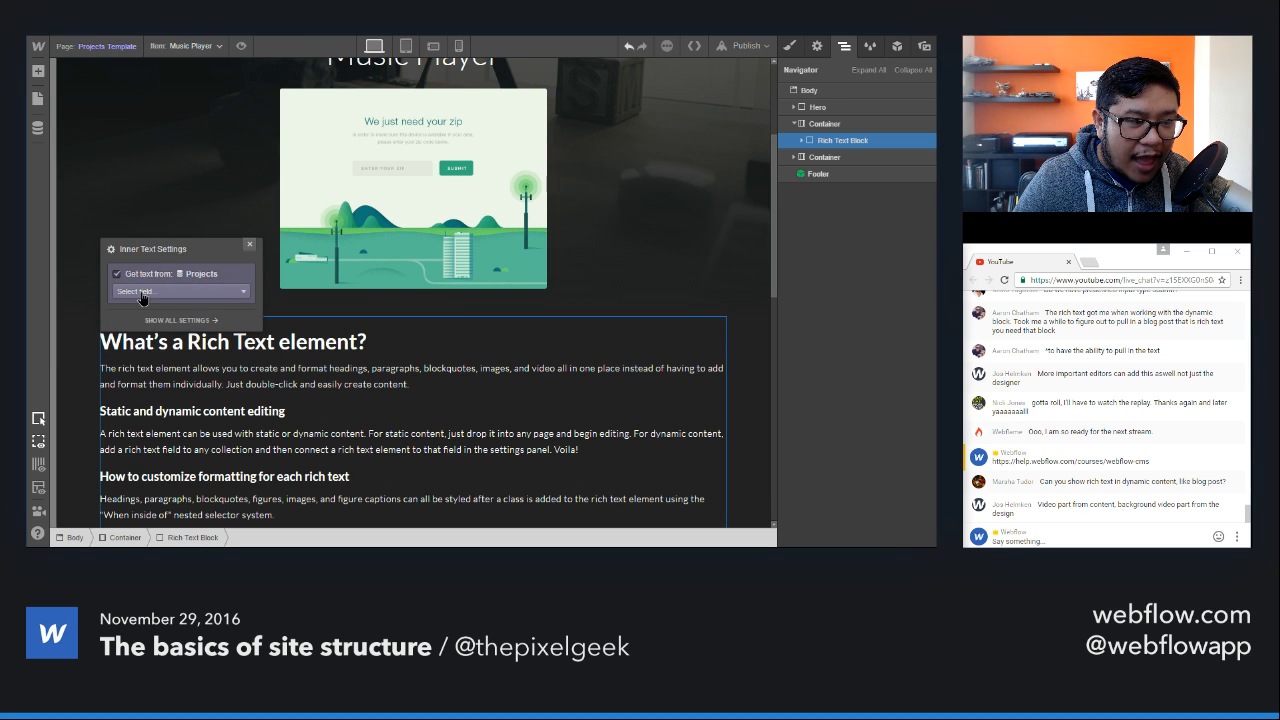
{"action": "left_click", "coordinate": [143, 291]}
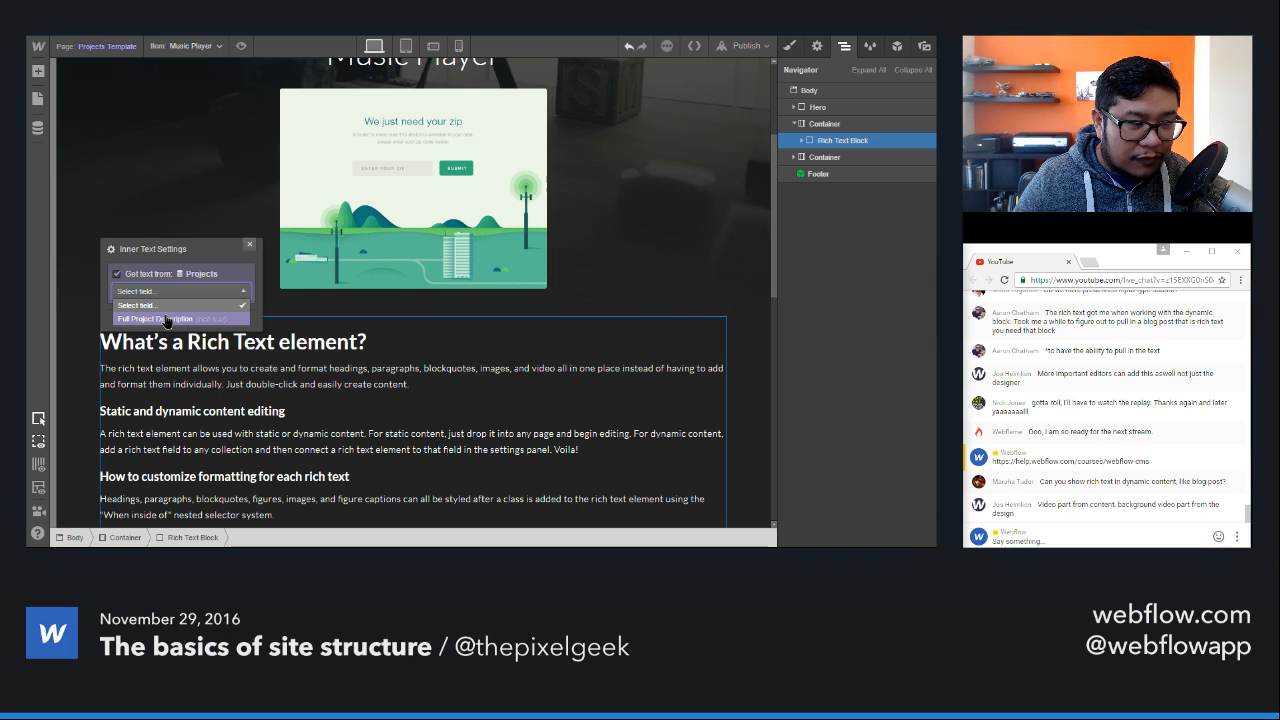
{"action": "left_click", "coordinate": [165, 319]}
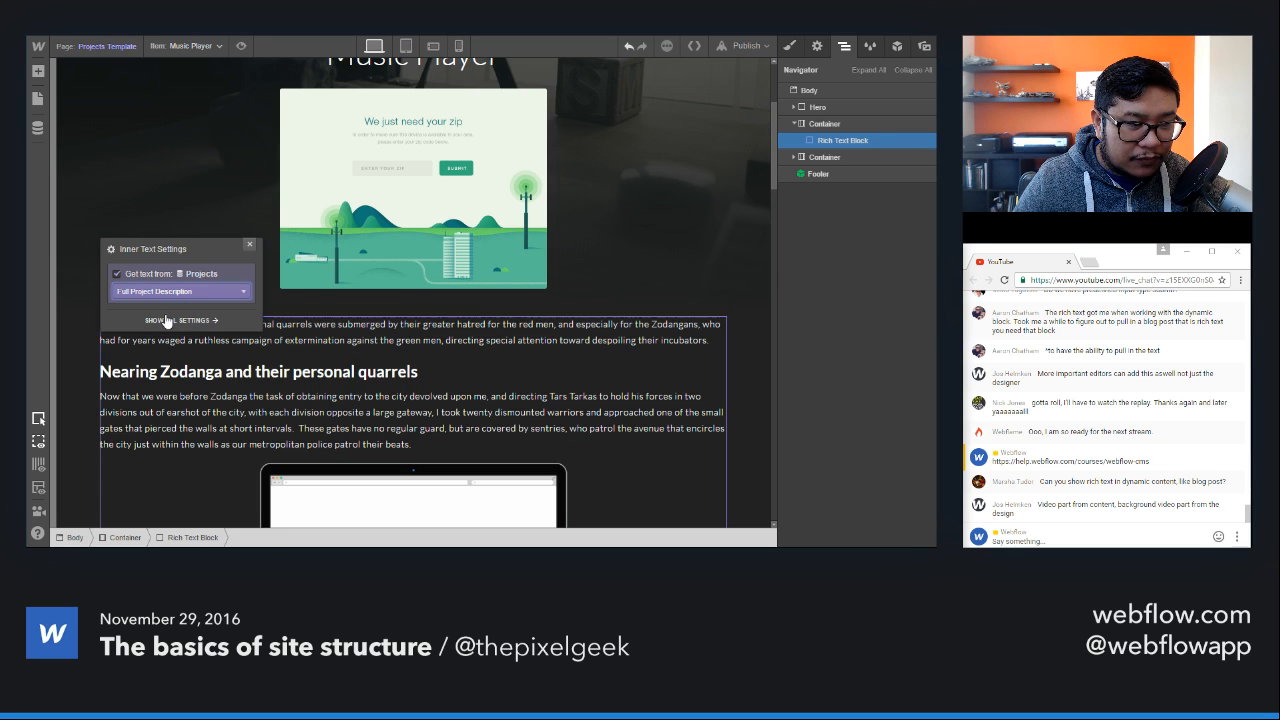
{"action": "left_click", "coordinate": [250, 244]}
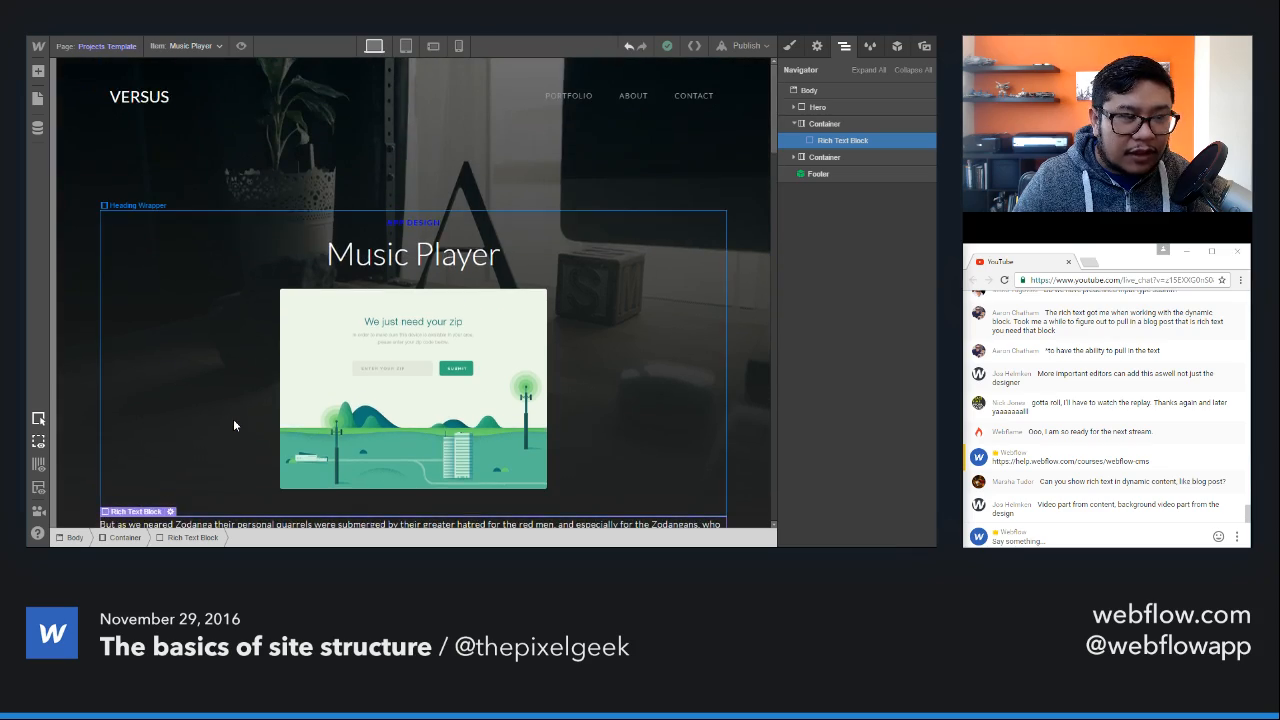
Step: Look over the rich text on the page and recheck which Projects field its inner text settings use
{"action": "scroll", "coordinate": [233, 419], "scroll_direction": "down", "scroll_amount": 10}
{"action": "scroll", "coordinate": [232, 414], "scroll_direction": "up", "scroll_amount": 4}
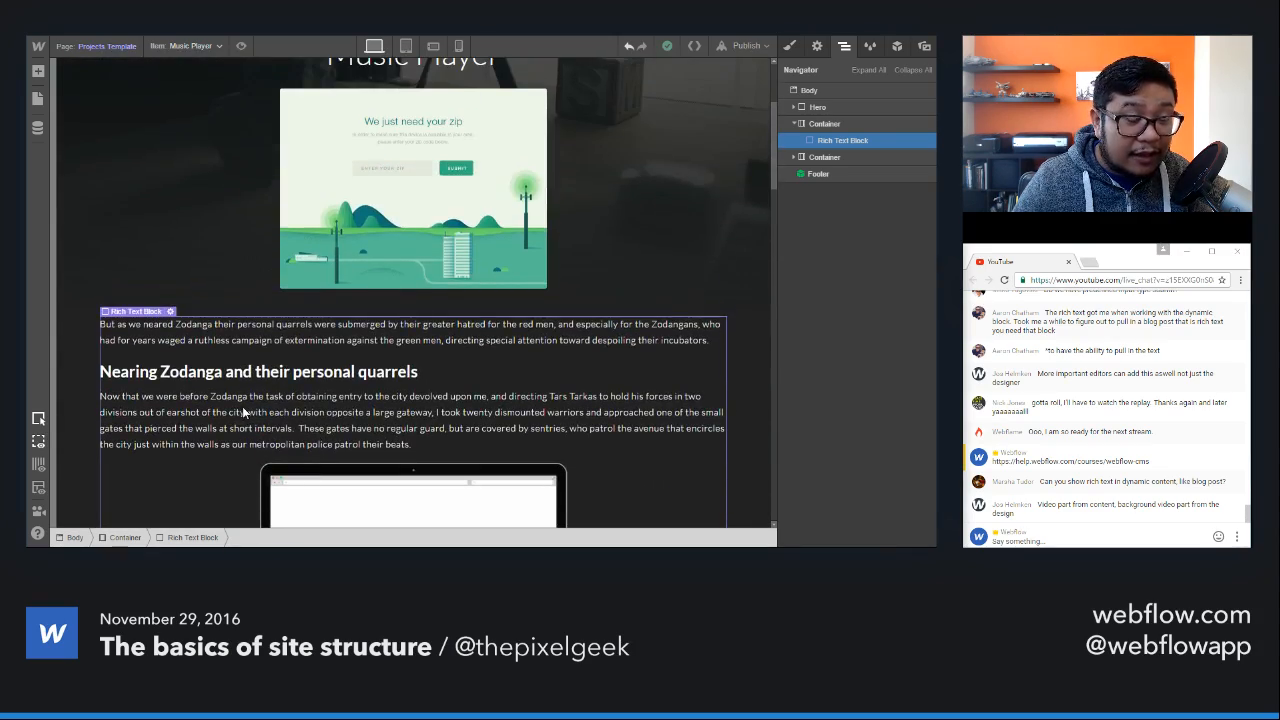
{"action": "double_click", "coordinate": [537, 380]}
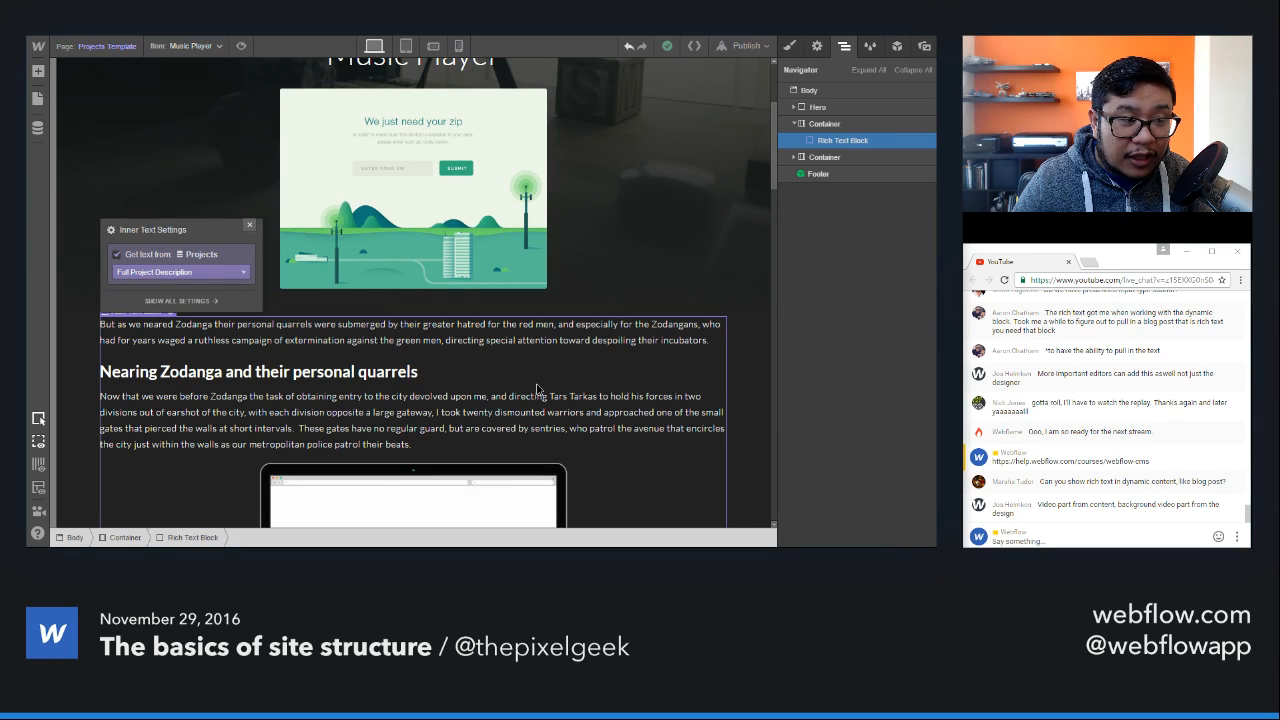
{"action": "left_click", "coordinate": [250, 225]}
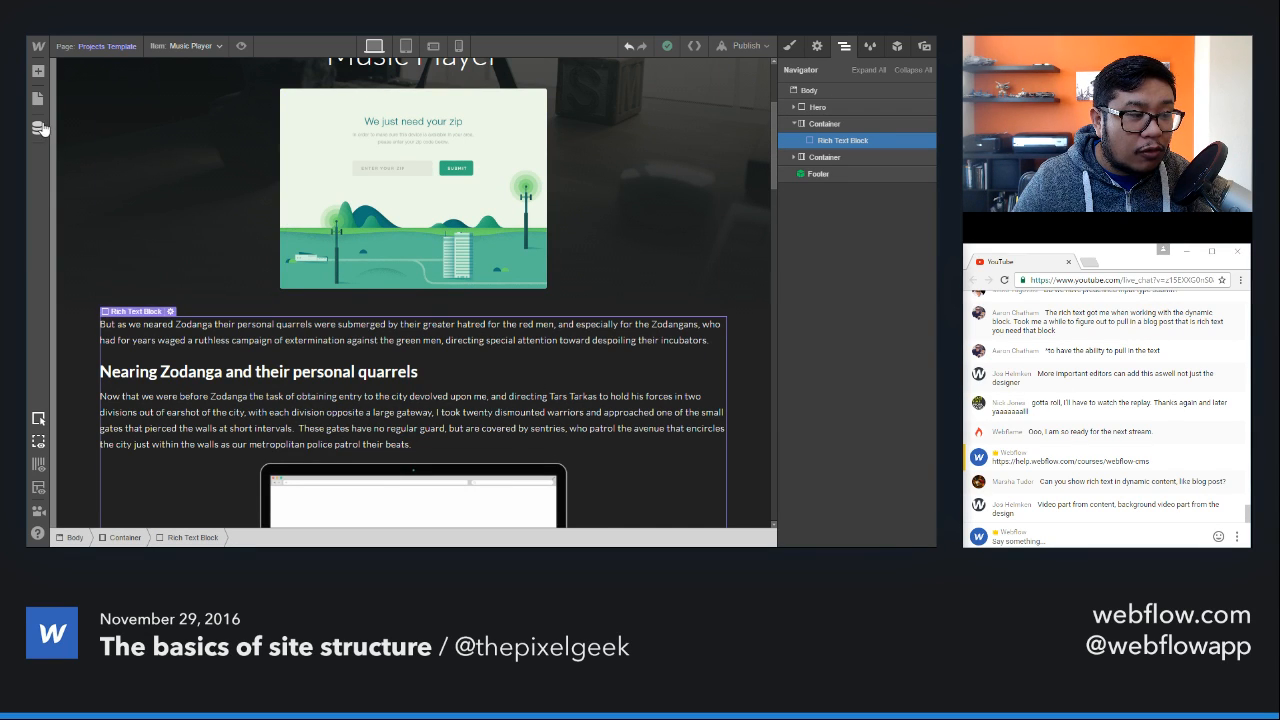
Step: Open the Music Player item in the Projects collection and examine its Full Project Description content
{"action": "left_click", "coordinate": [42, 128]}
{"action": "left_click", "coordinate": [174, 136]}
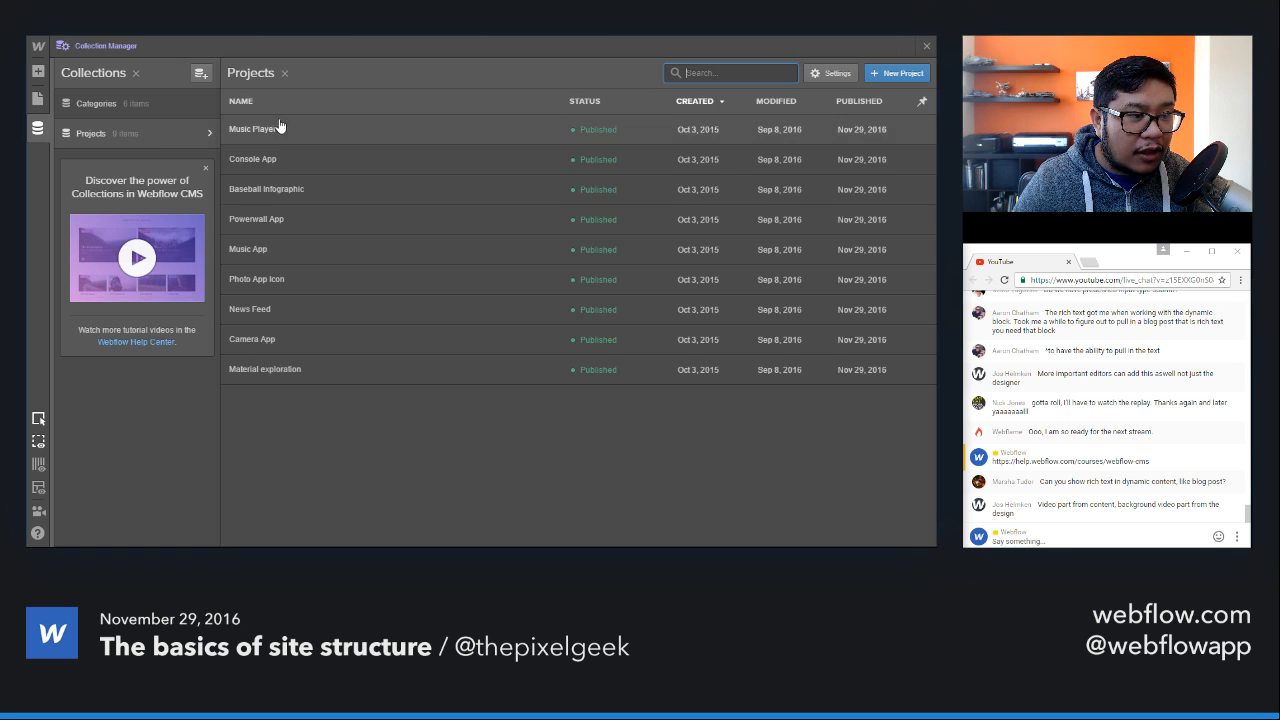
{"action": "left_click", "coordinate": [369, 129]}
{"action": "scroll", "coordinate": [697, 330], "scroll_direction": "down", "scroll_amount": 3}
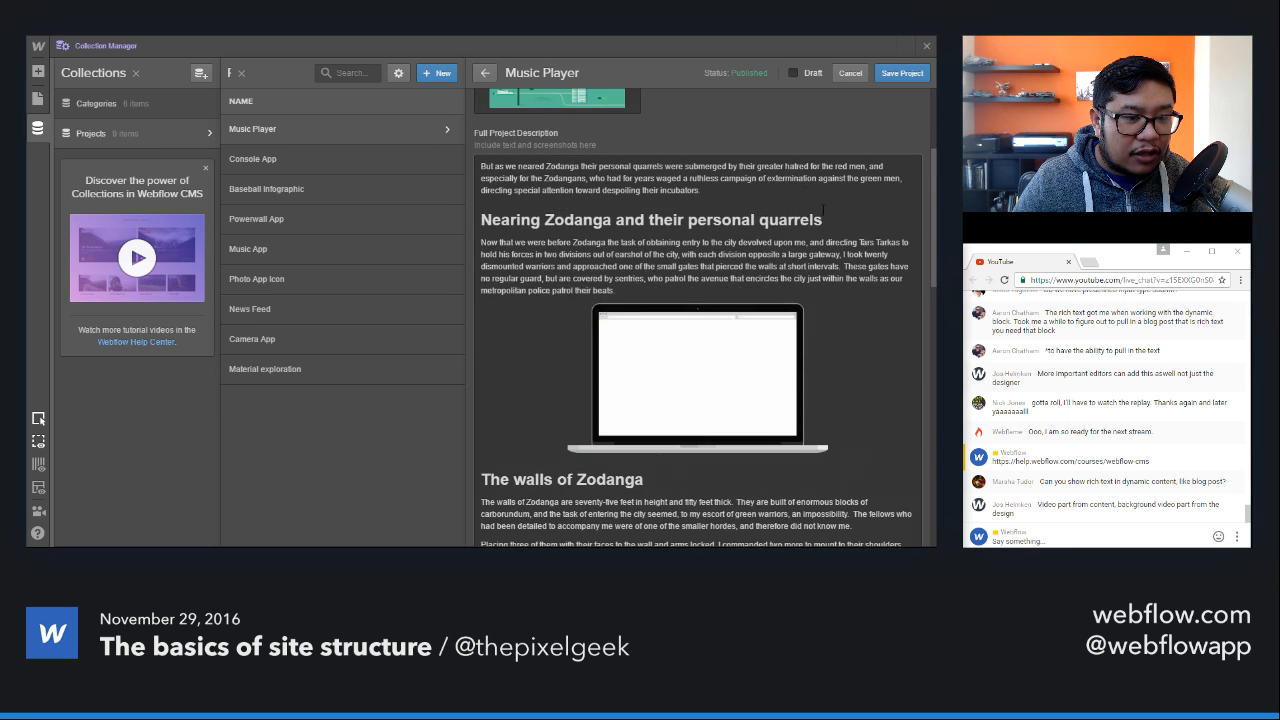
{"action": "left_click", "coordinate": [749, 195]}
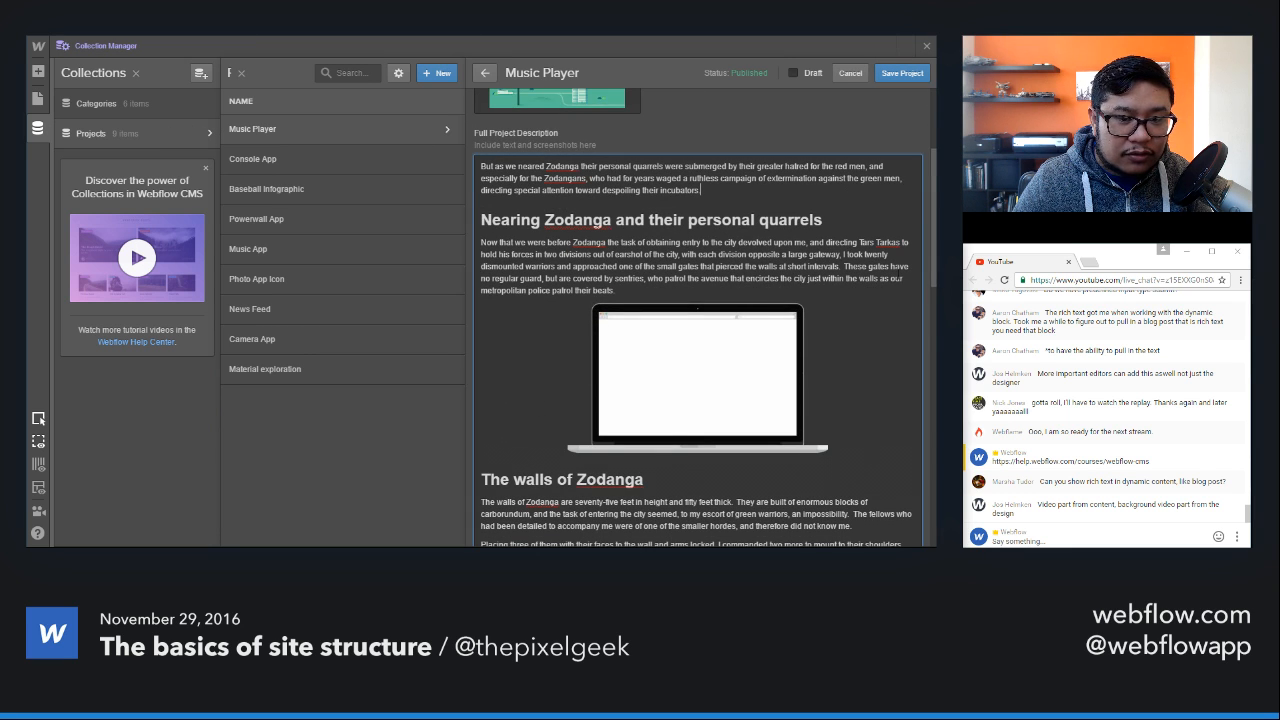
{"action": "left_click", "coordinate": [929, 45]}
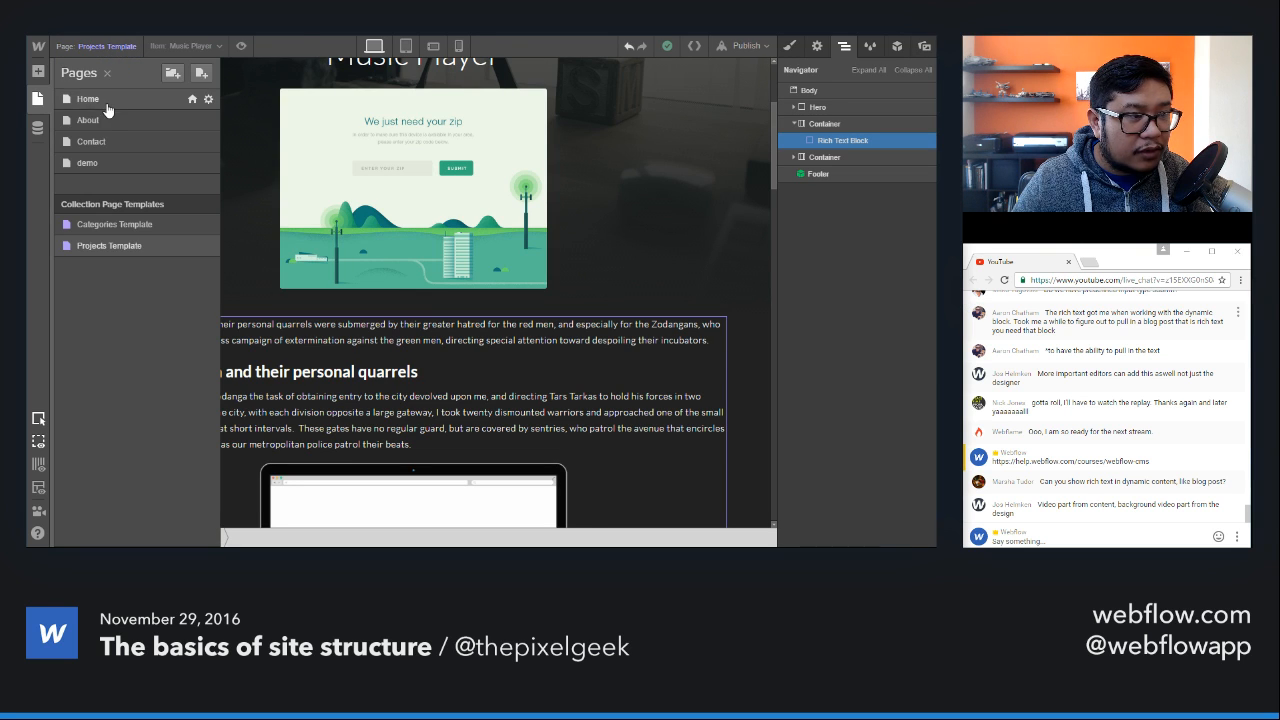
Step: Open the demo page and browse the form elements that can be added to its empty Body
{"action": "left_click", "coordinate": [110, 166]}
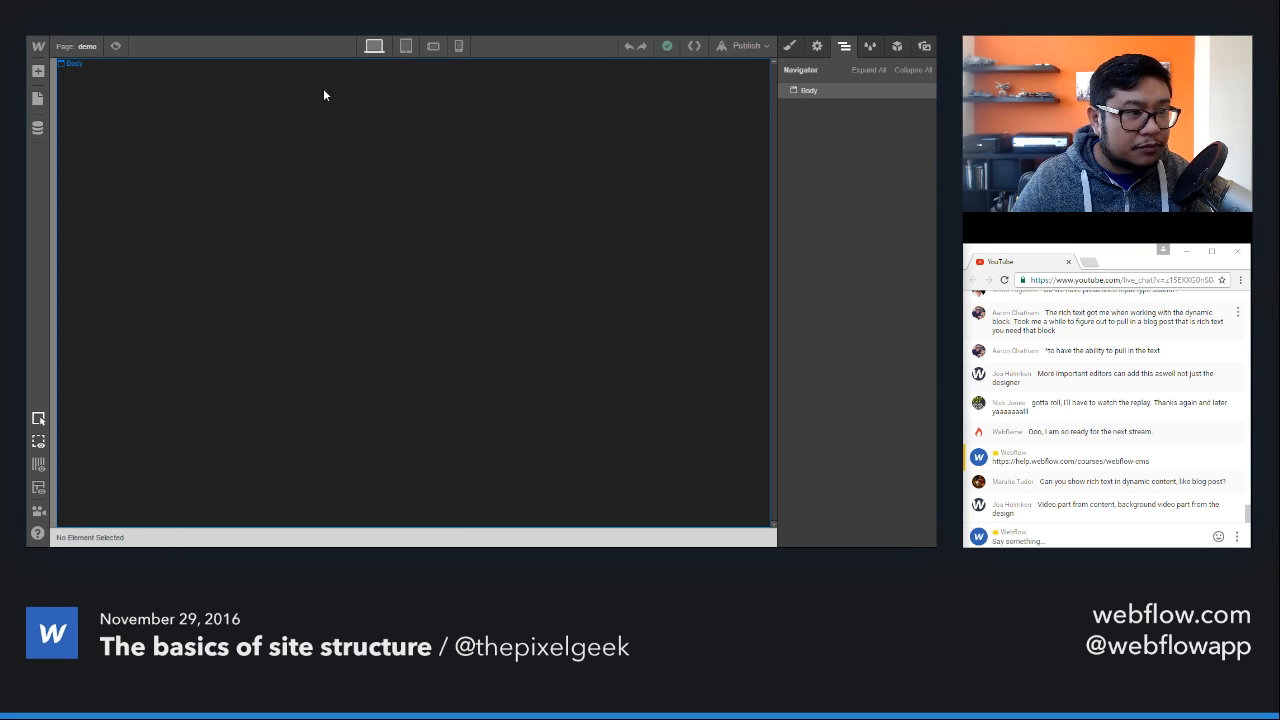
{"action": "left_click", "coordinate": [400, 163]}
{"action": "key", "text": "a"}
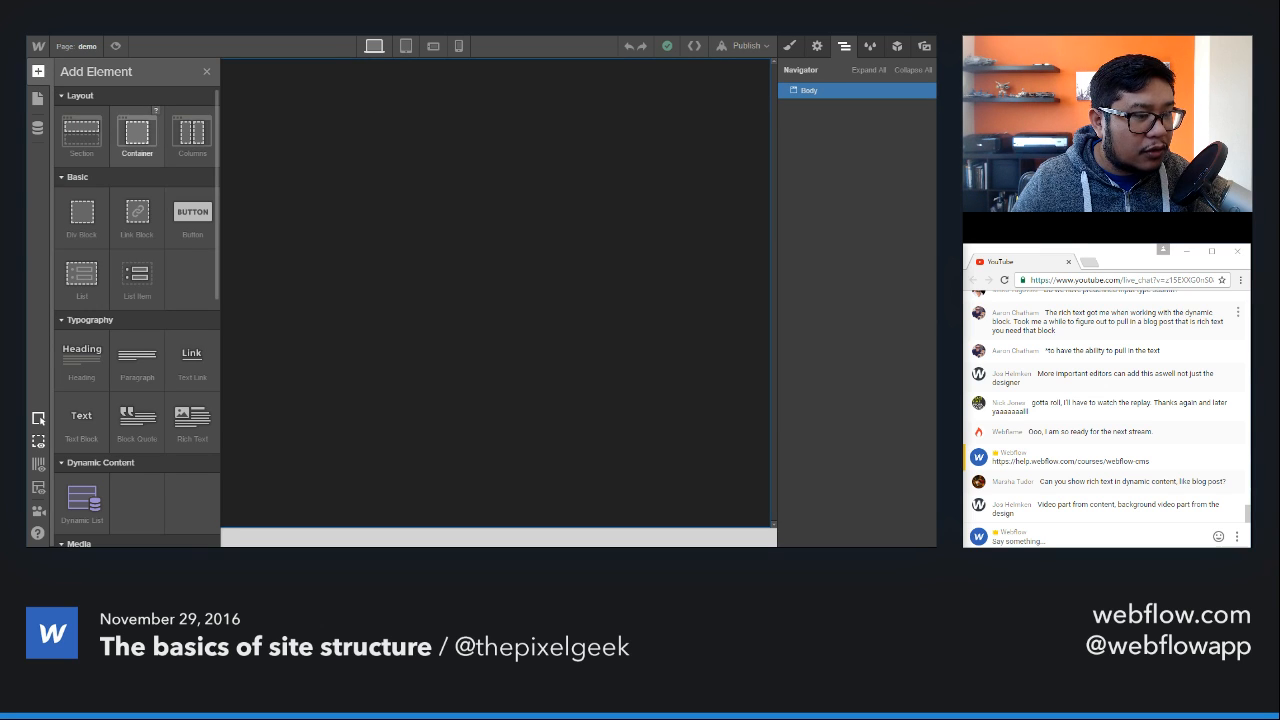
{"action": "scroll", "coordinate": [156, 327], "scroll_direction": "down", "scroll_amount": 5}
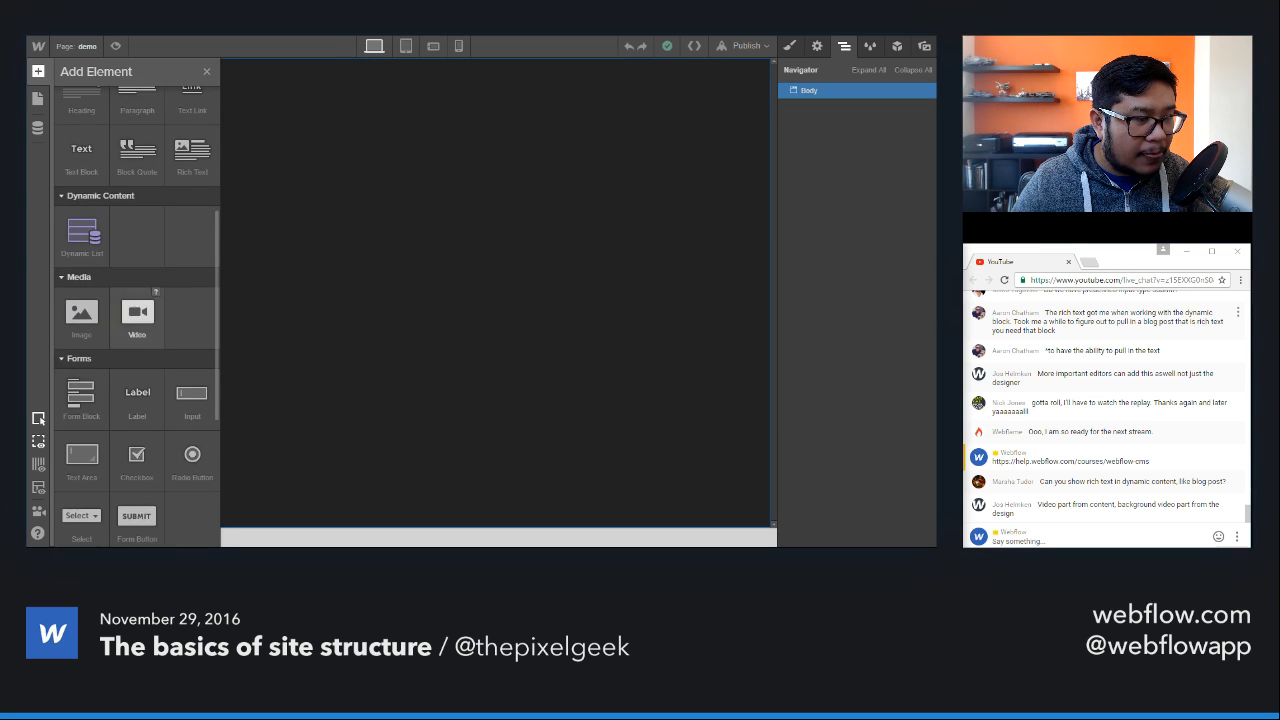
{"action": "scroll", "coordinate": [140, 318], "scroll_direction": "down", "scroll_amount": 2}
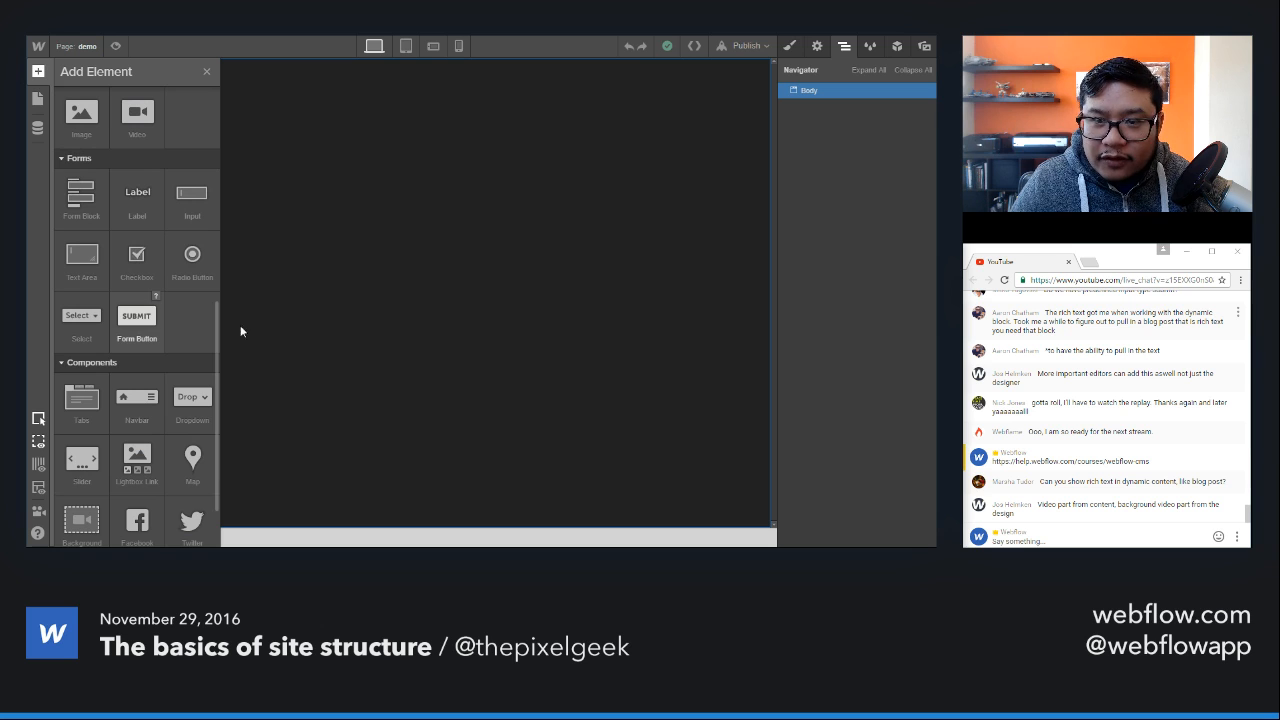
{"action": "scroll", "coordinate": [1080, 503], "scroll_direction": "up", "scroll_amount": 2}
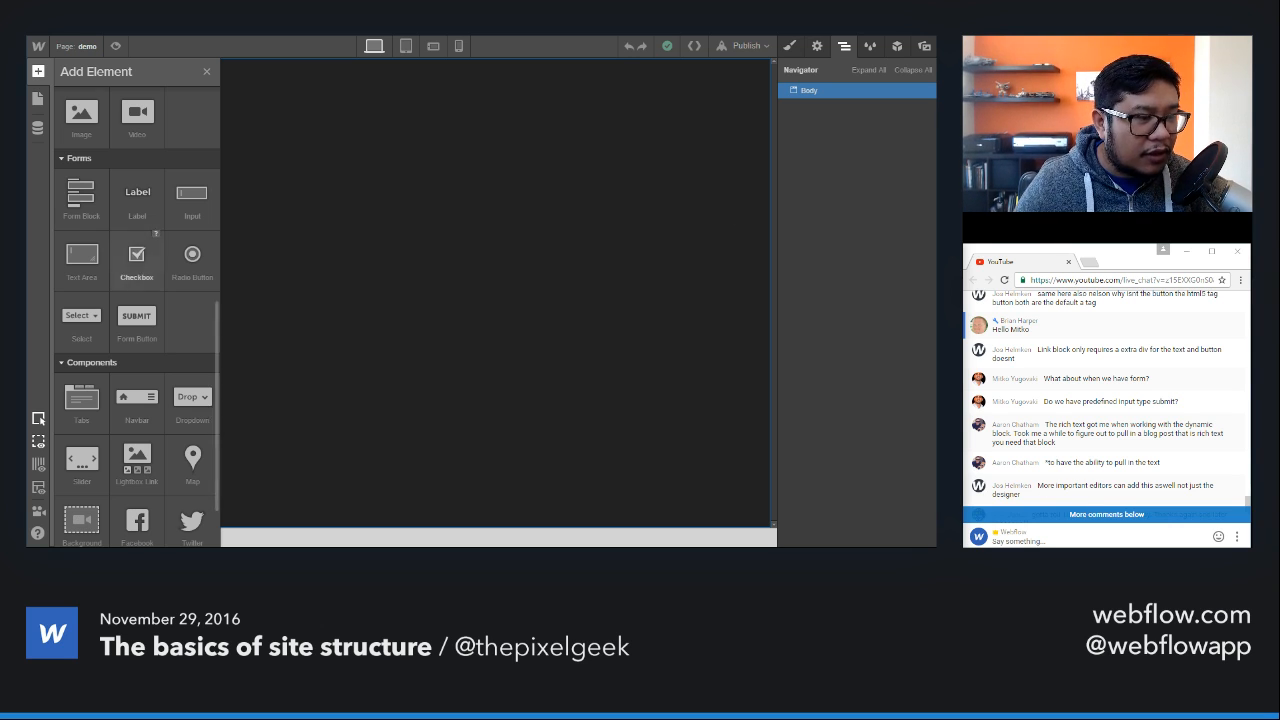
{"action": "left_click_drag", "start_coordinate": [81, 197], "coordinate": [447, 219]}
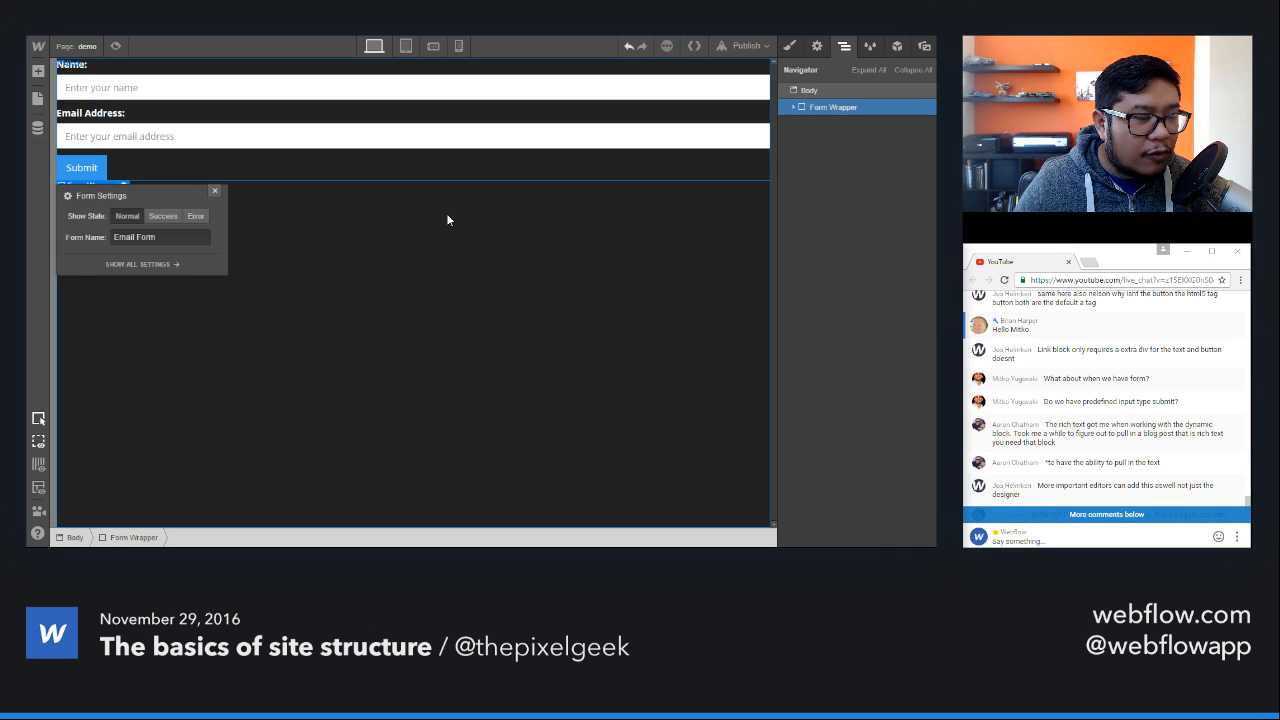
{"action": "left_click", "coordinate": [214, 190]}
{"action": "key", "text": "Delete"}
Step: Add a Section to the demo page's Body and place a Container inside it
{"action": "key", "text": "a"}
{"action": "left_click_drag", "start_coordinate": [81, 130], "coordinate": [257, 137]}
{"action": "key", "text": "a"}
{"action": "left_click_drag", "start_coordinate": [137, 132], "coordinate": [456, 93]}
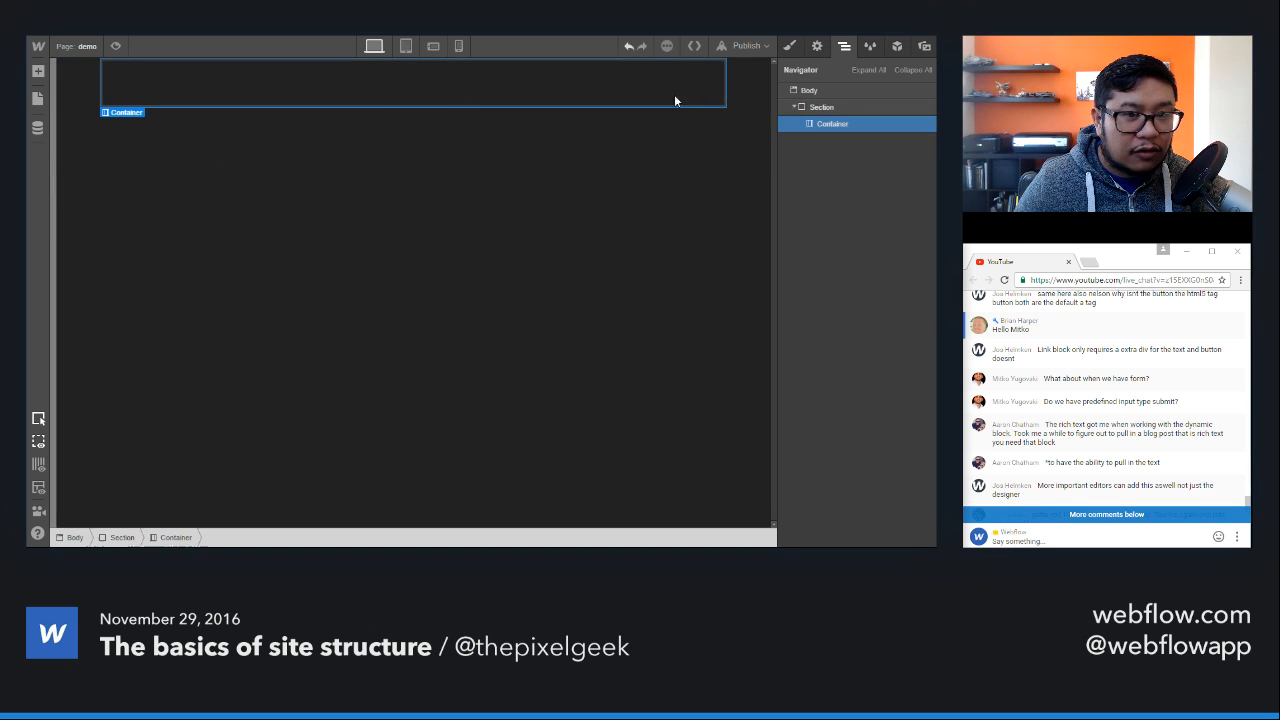
Step: Apply the existing container class to the new Container
{"action": "left_click", "coordinate": [791, 46]}
{"action": "left_click", "coordinate": [828, 107]}
{"action": "type", "text": "container"}
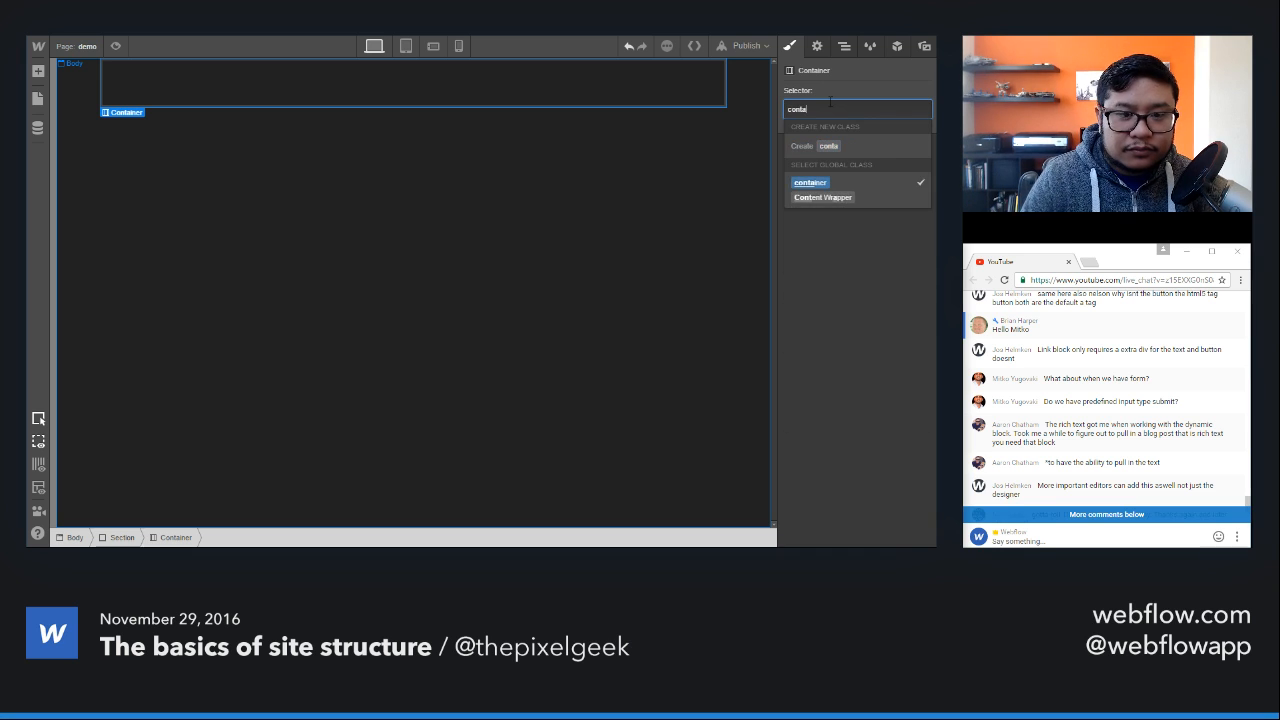
{"action": "key", "text": "Return"}
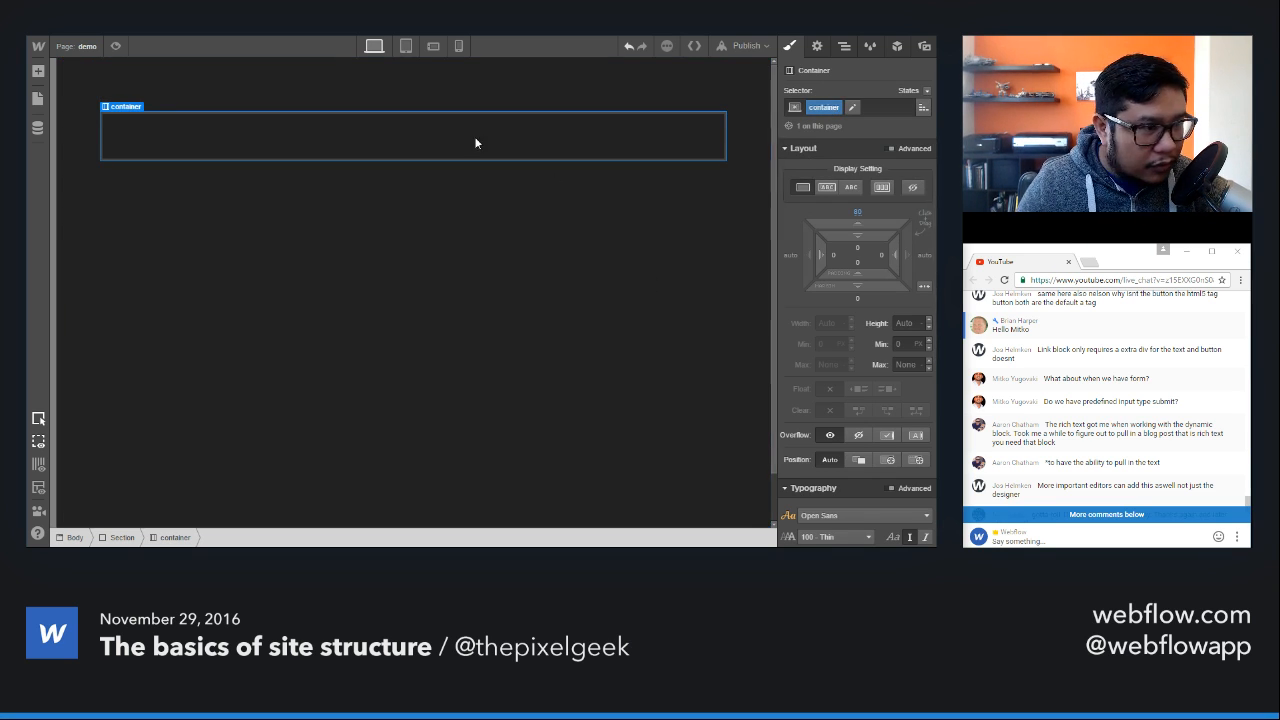
Step: Add a Form Block inside the container and select its Submit Button
{"action": "key", "text": "a"}
{"action": "scroll", "coordinate": [120, 300], "scroll_direction": "down", "scroll_amount": 5}
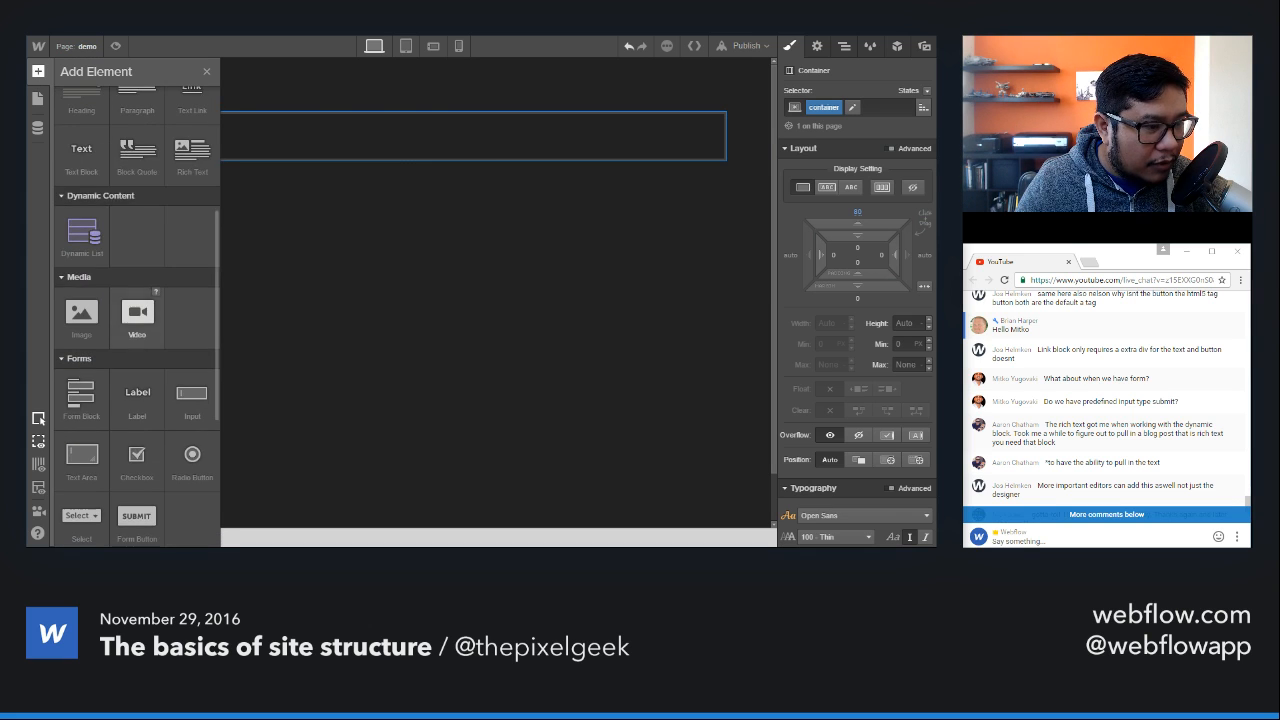
{"action": "left_click_drag", "start_coordinate": [80, 400], "coordinate": [391, 143]}
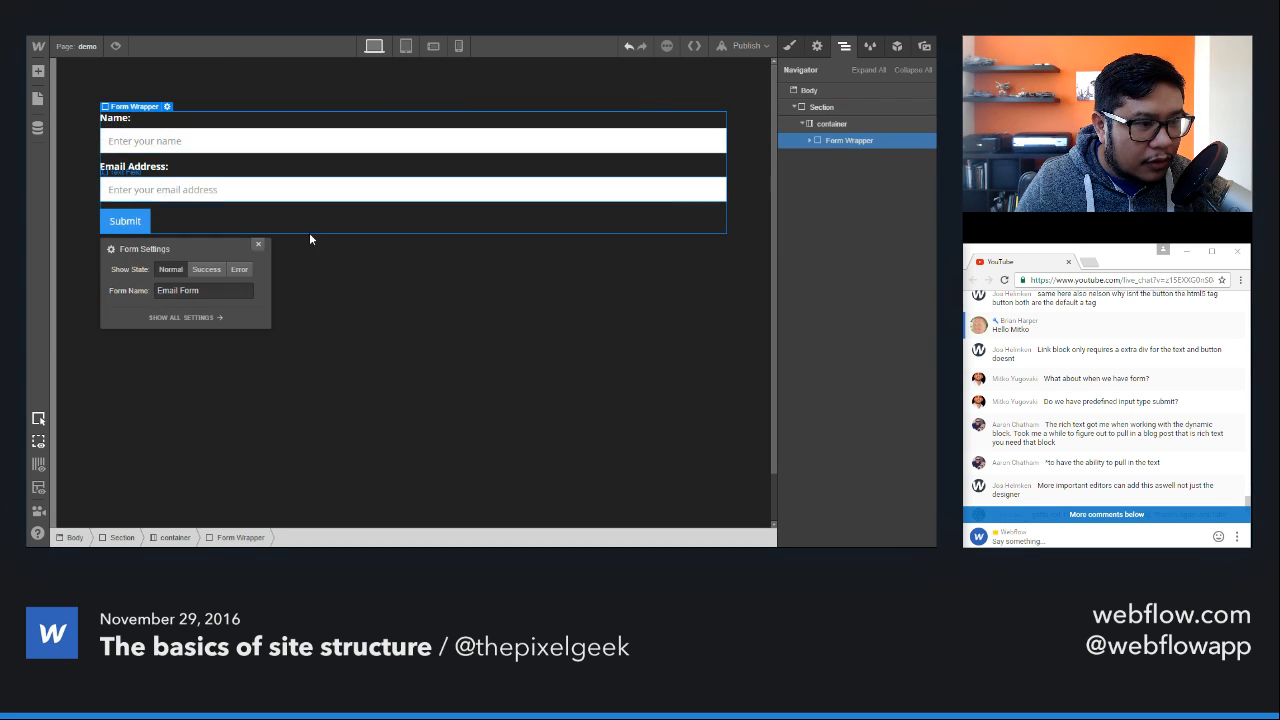
{"action": "left_click", "coordinate": [258, 244]}
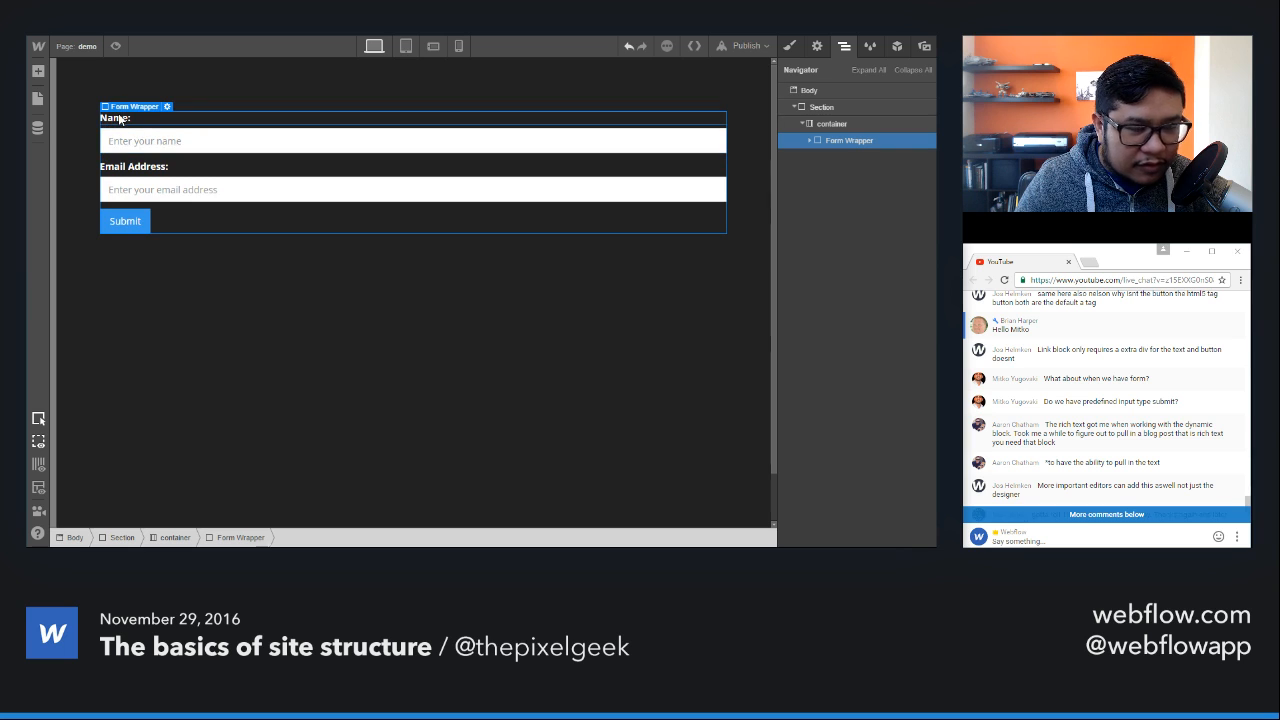
{"action": "left_click", "coordinate": [121, 229]}
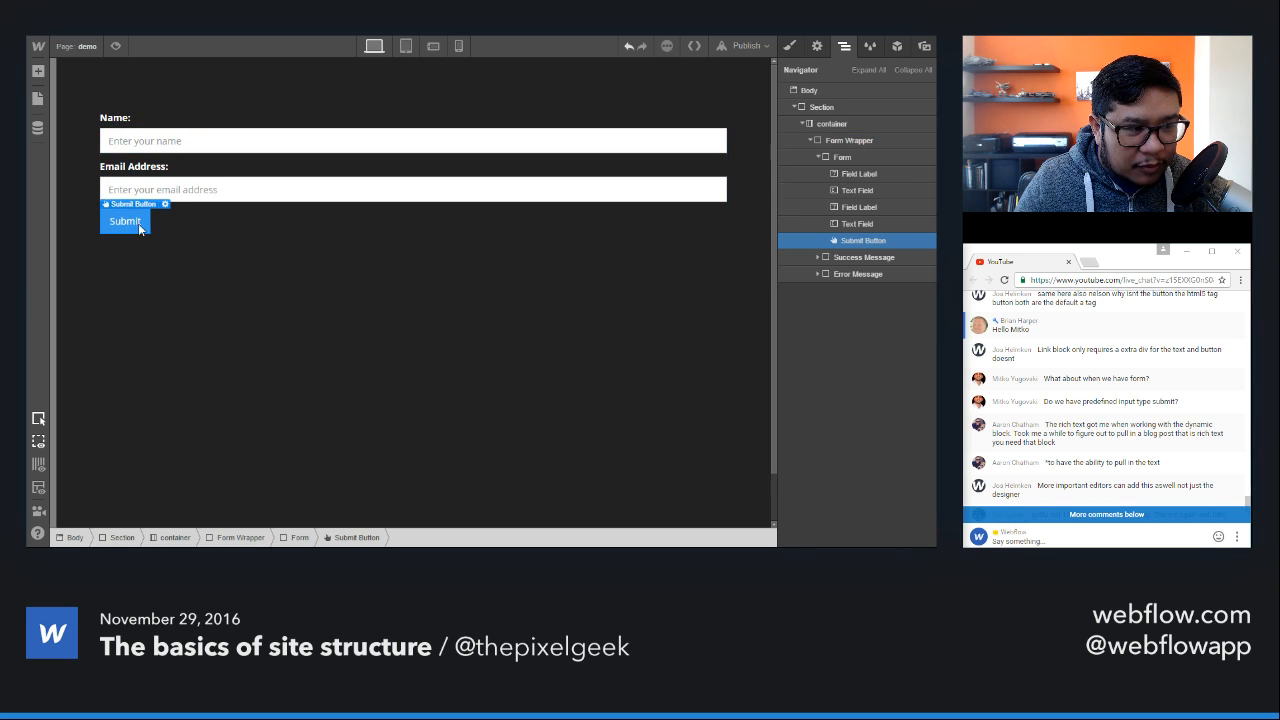
Step: Apply the existing Input class to the email address text field
{"action": "left_click", "coordinate": [229, 188]}
{"action": "left_click", "coordinate": [790, 49]}
{"action": "left_click", "coordinate": [849, 106]}
{"action": "type", "text": "input"}
{"action": "key", "text": "Return"}
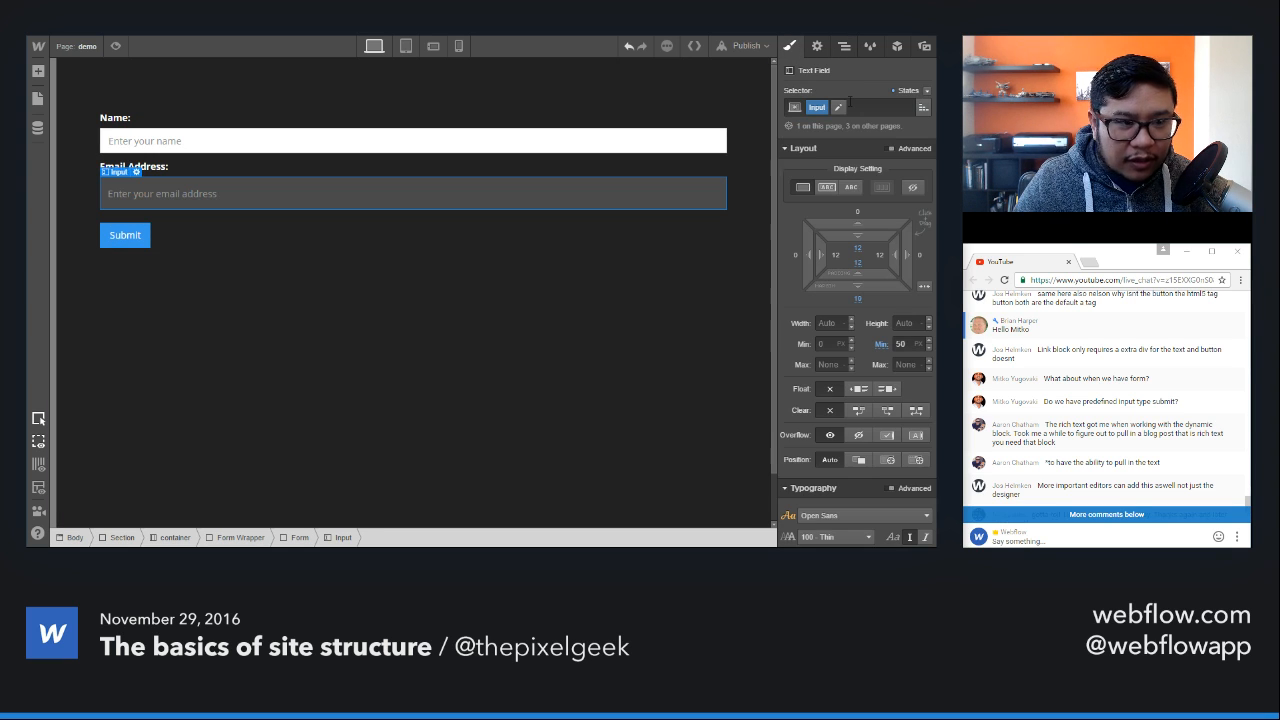
Step: Replace the email address text field's class with a new class named "demo input"
{"action": "key", "text": "BackSpace"}
{"action": "type", "text": "demo input"}
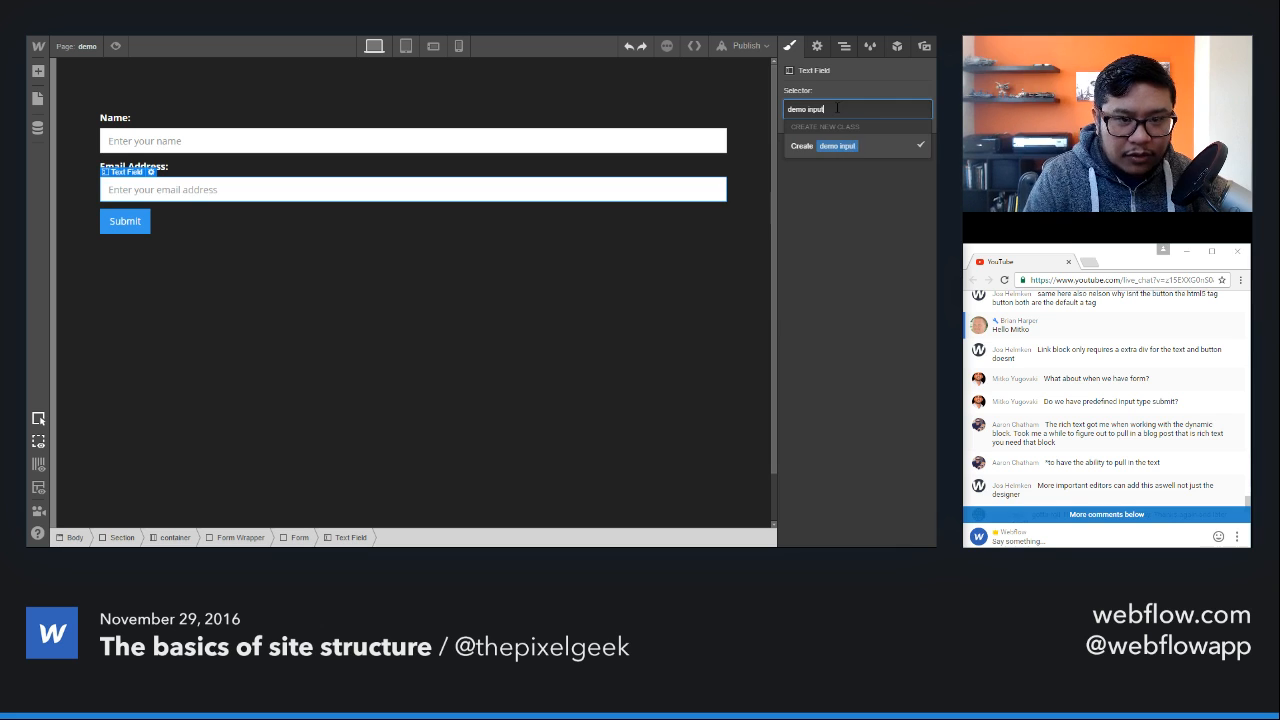
{"action": "key", "text": "Return"}
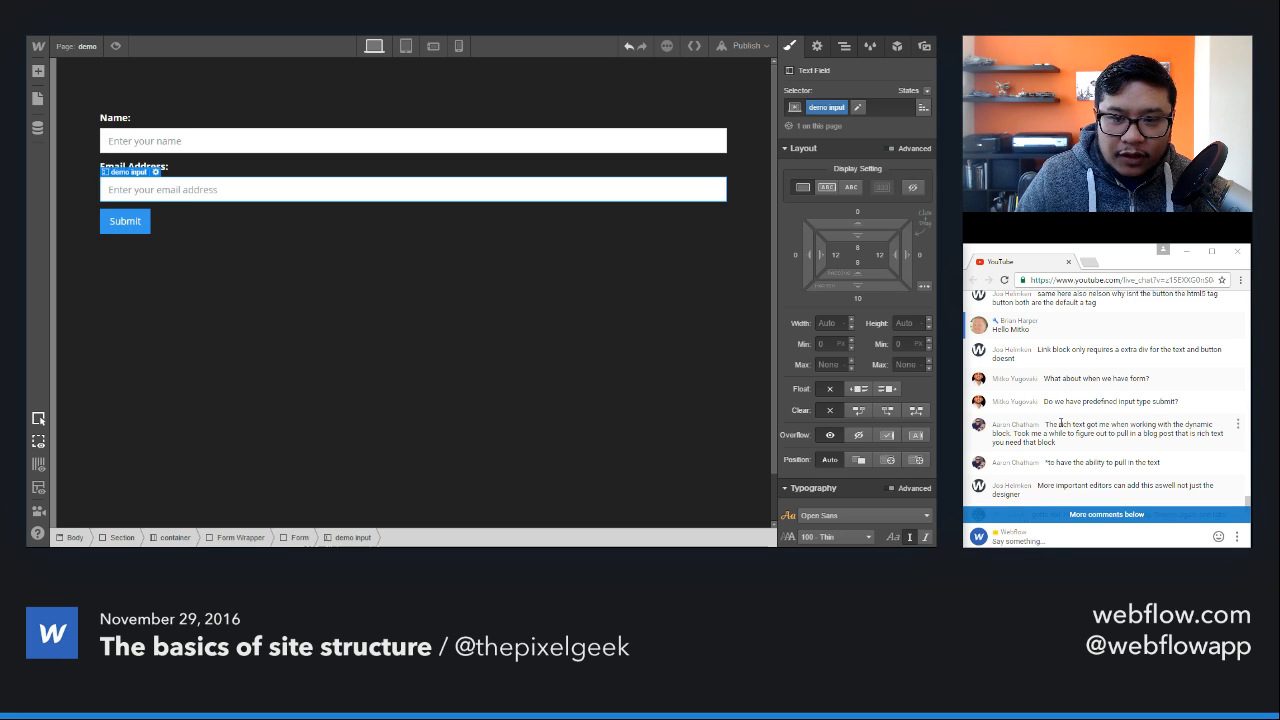
{"action": "left_click", "coordinate": [1089, 511]}
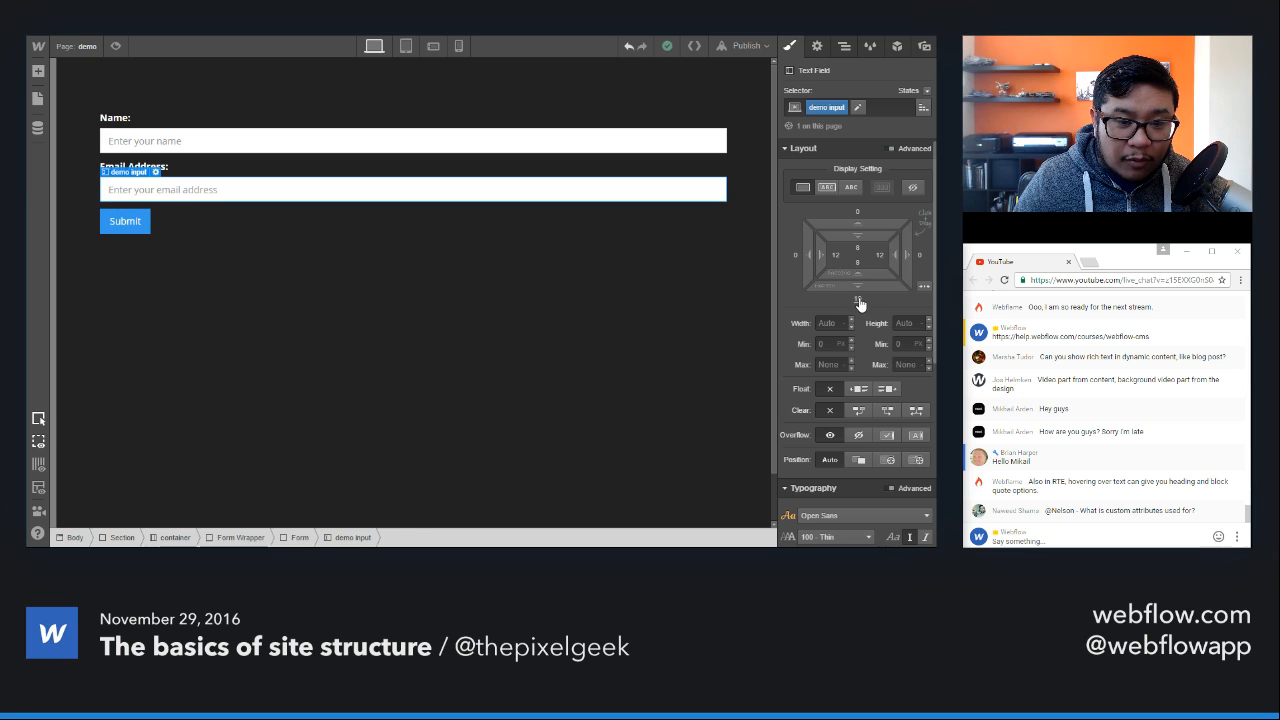
Step: Set the upper and lower padding of the demo input class to 30
{"action": "scroll", "coordinate": [859, 303], "scroll_direction": "down", "scroll_amount": 3}
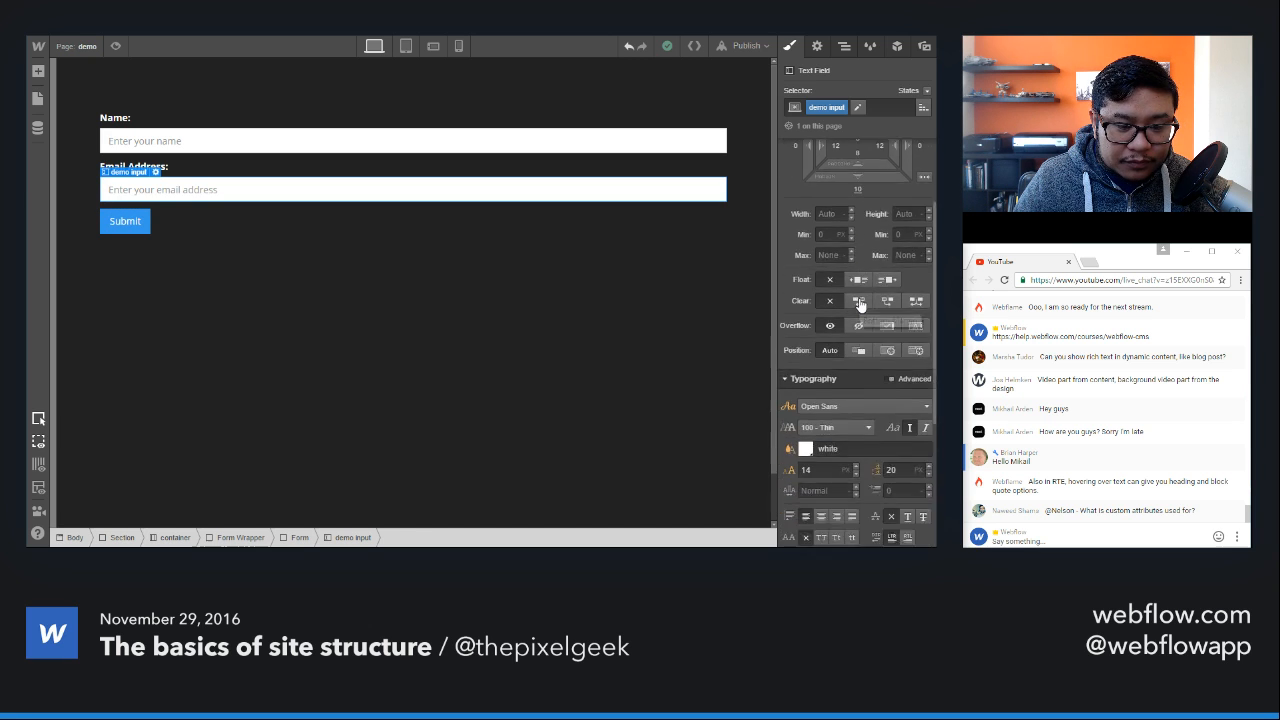
{"action": "scroll", "coordinate": [859, 303], "scroll_direction": "up", "scroll_amount": 3}
{"action": "scroll", "coordinate": [859, 303], "scroll_direction": "up", "scroll_amount": 1}
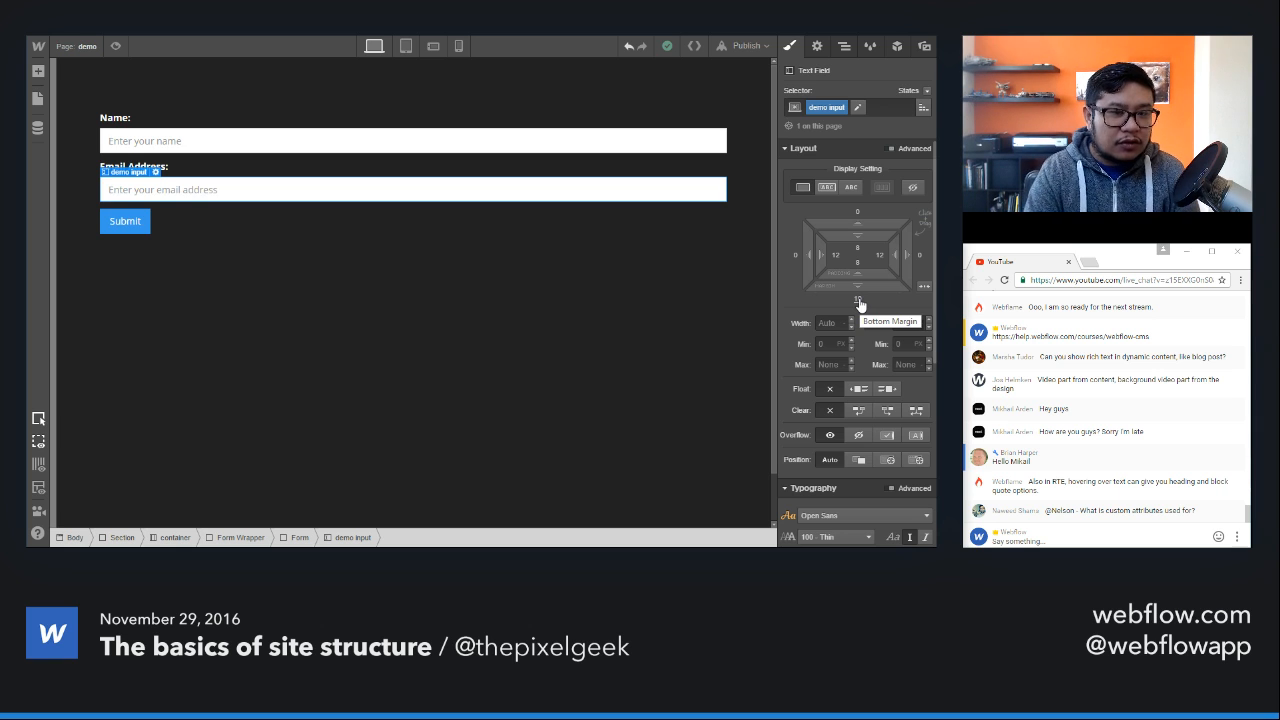
{"action": "scroll", "coordinate": [859, 303], "scroll_direction": "down", "scroll_amount": 6}
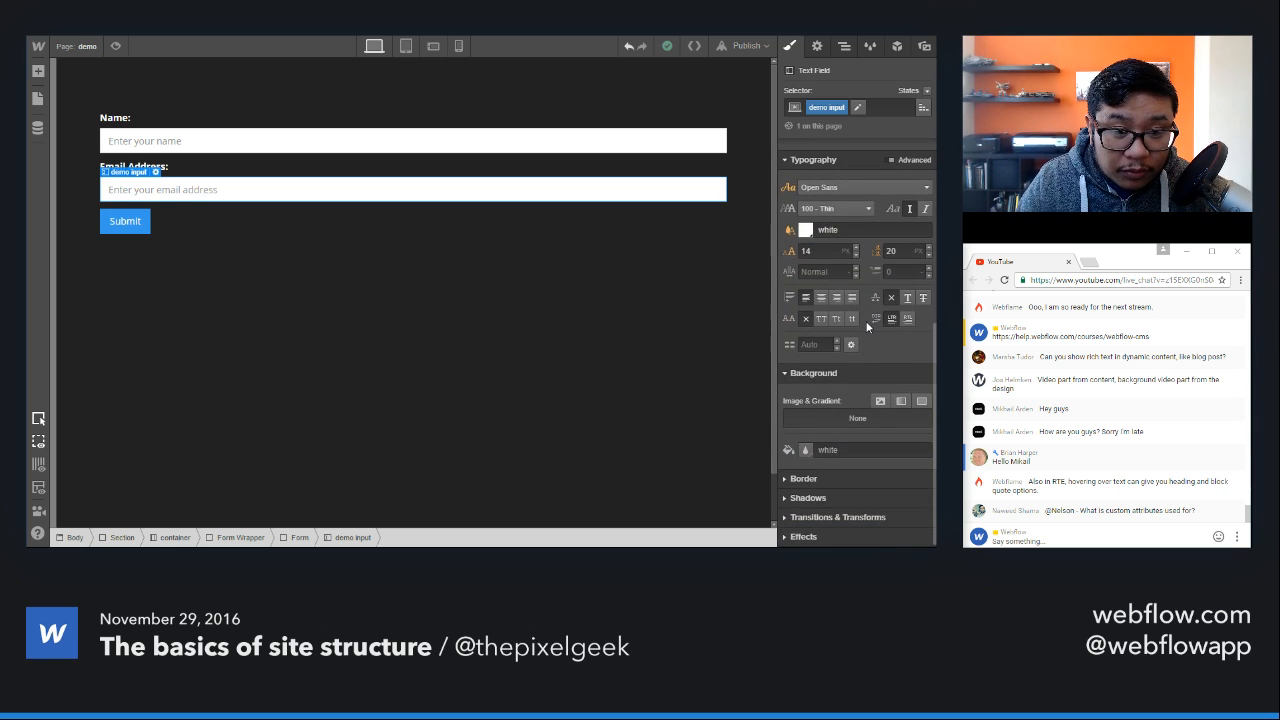
{"action": "scroll", "coordinate": [866, 327], "scroll_direction": "up", "scroll_amount": 6}
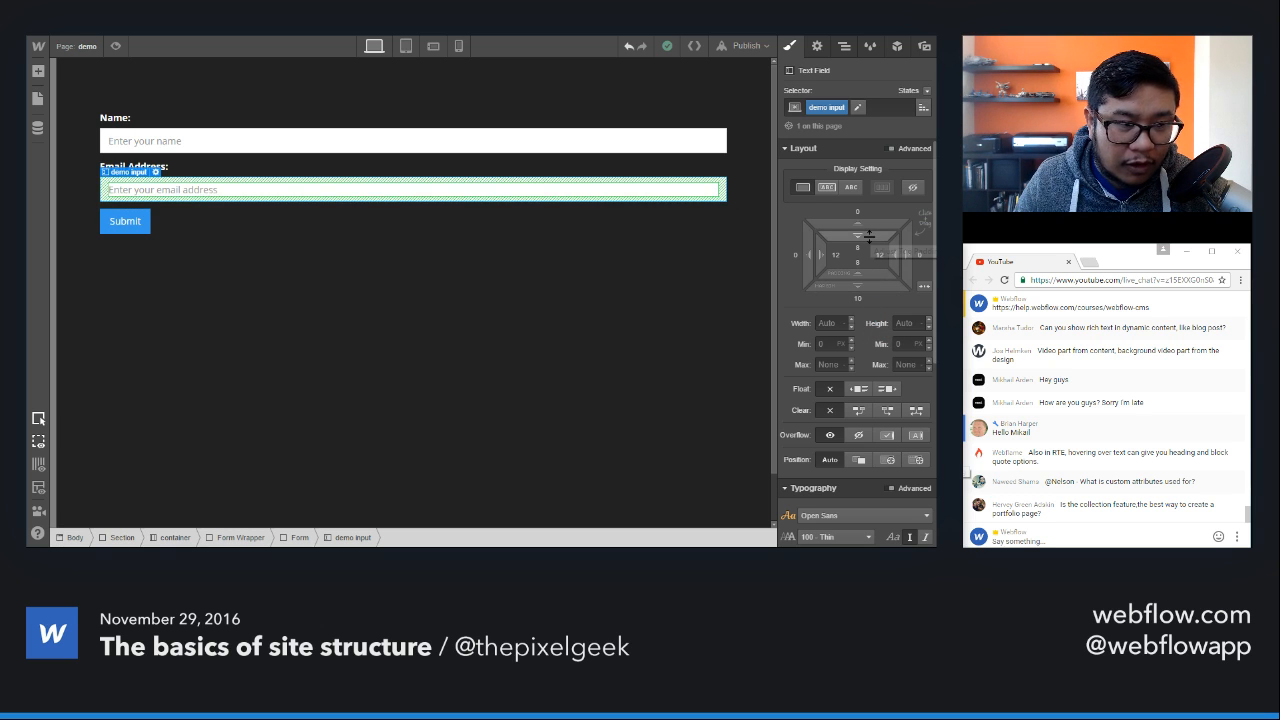
{"action": "left_click_drag", "start_coordinate": [869, 234], "coordinate": [875, 283]}
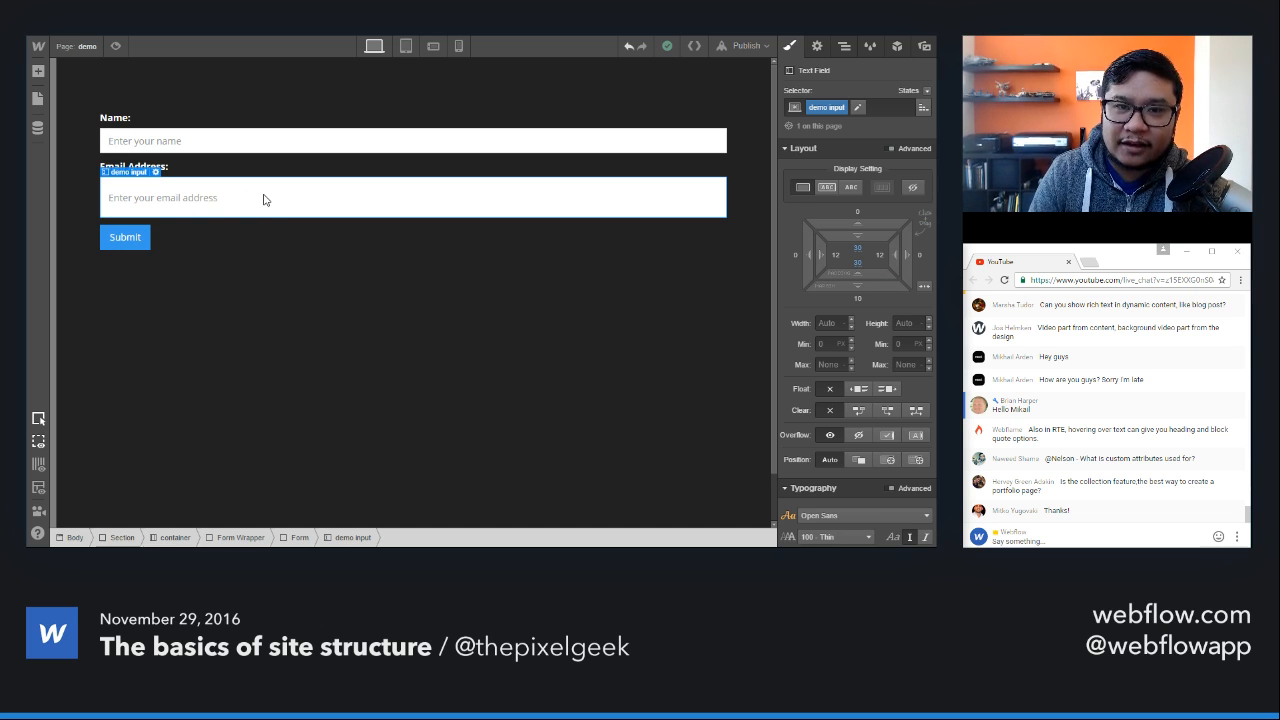
{"action": "left_click", "coordinate": [851, 255]}
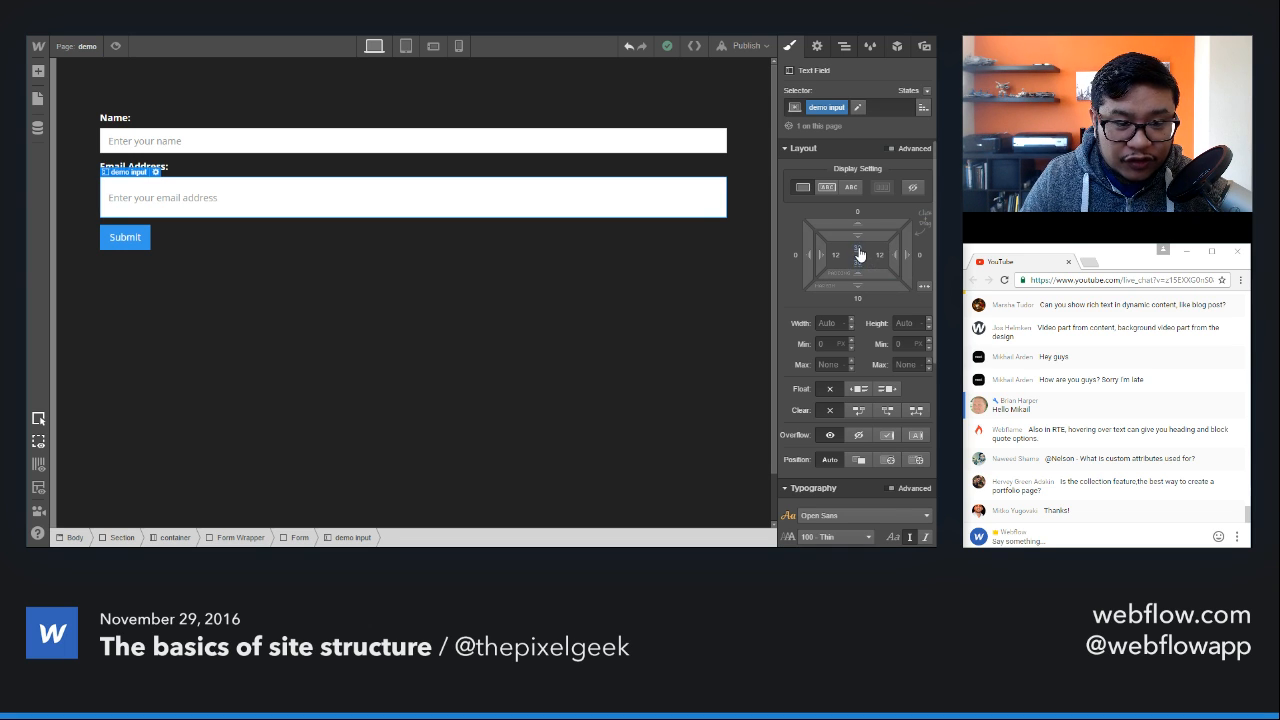
Step: Set the height of the email field's demo input class to 115 px
{"action": "left_click", "coordinate": [910, 323]}
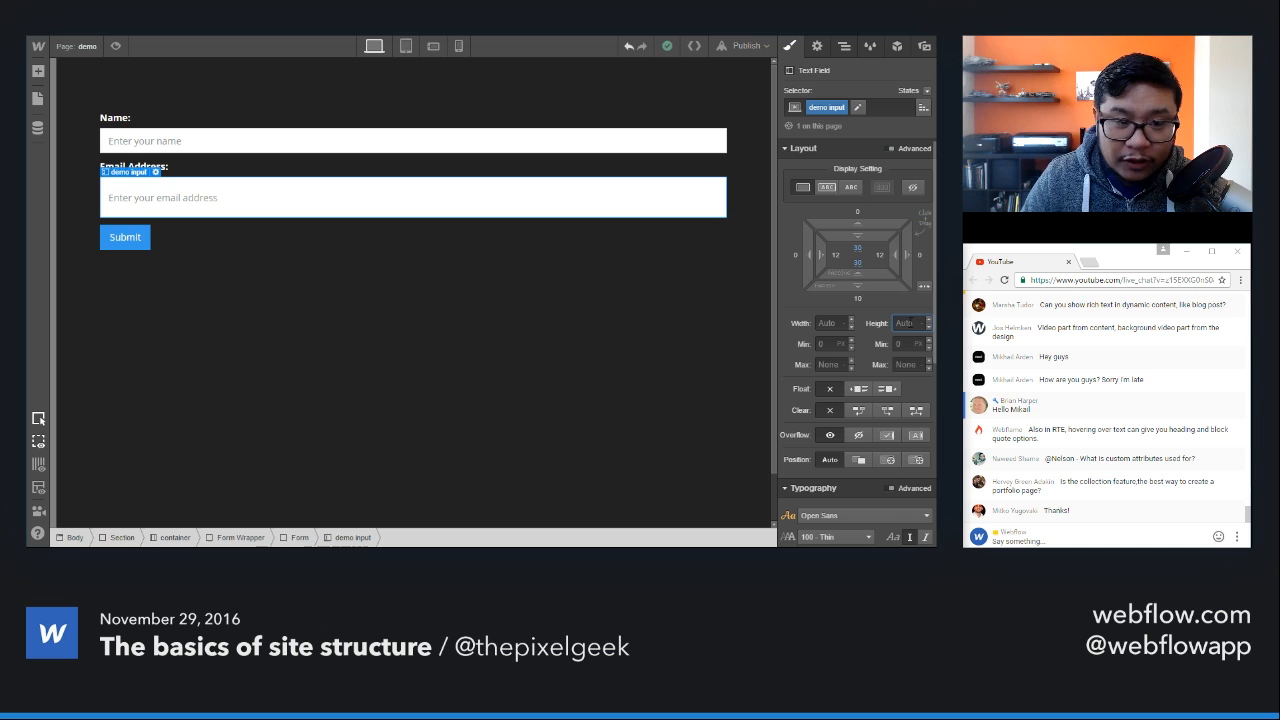
{"action": "type", "text": "75"}
{"action": "key", "text": "shift+Up"}
{"action": "key", "text": "shift+Up"}
{"action": "key", "text": "shift+Up"}
{"action": "key", "text": "shift+Up"}
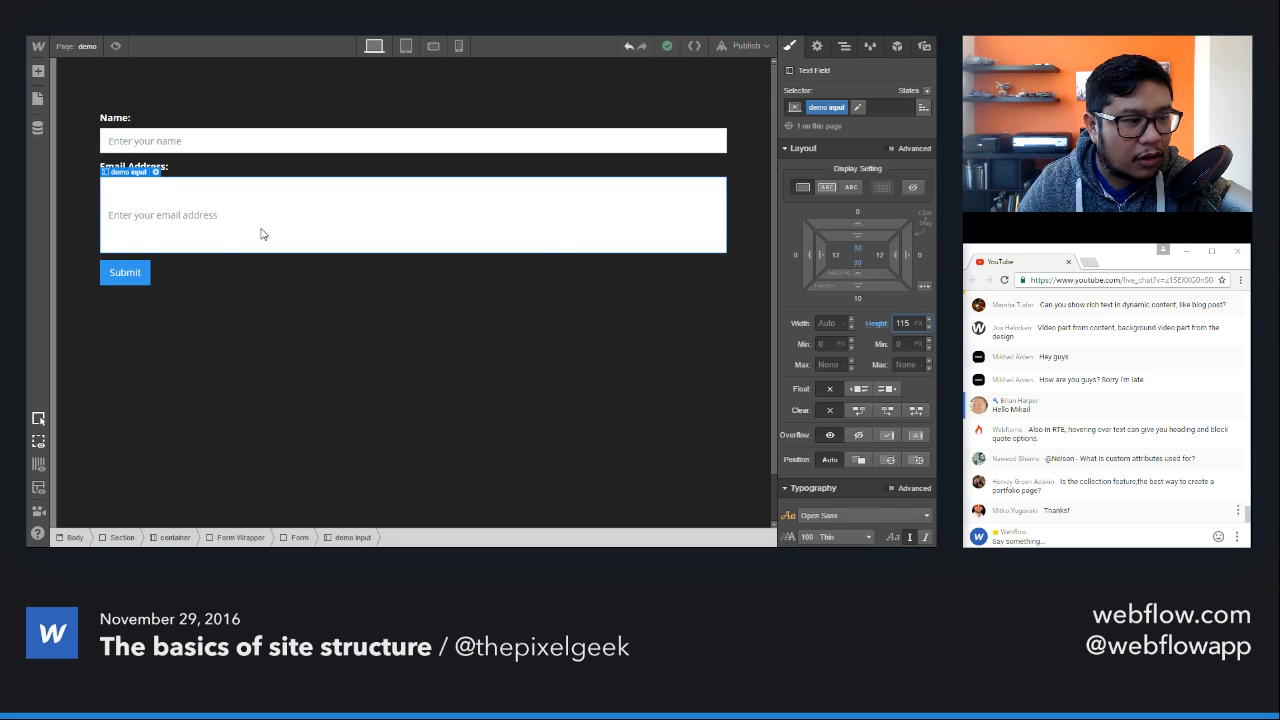
Step: Give the Submit Button a new class named "demo button" and review its style settings
{"action": "left_click", "coordinate": [130, 276]}
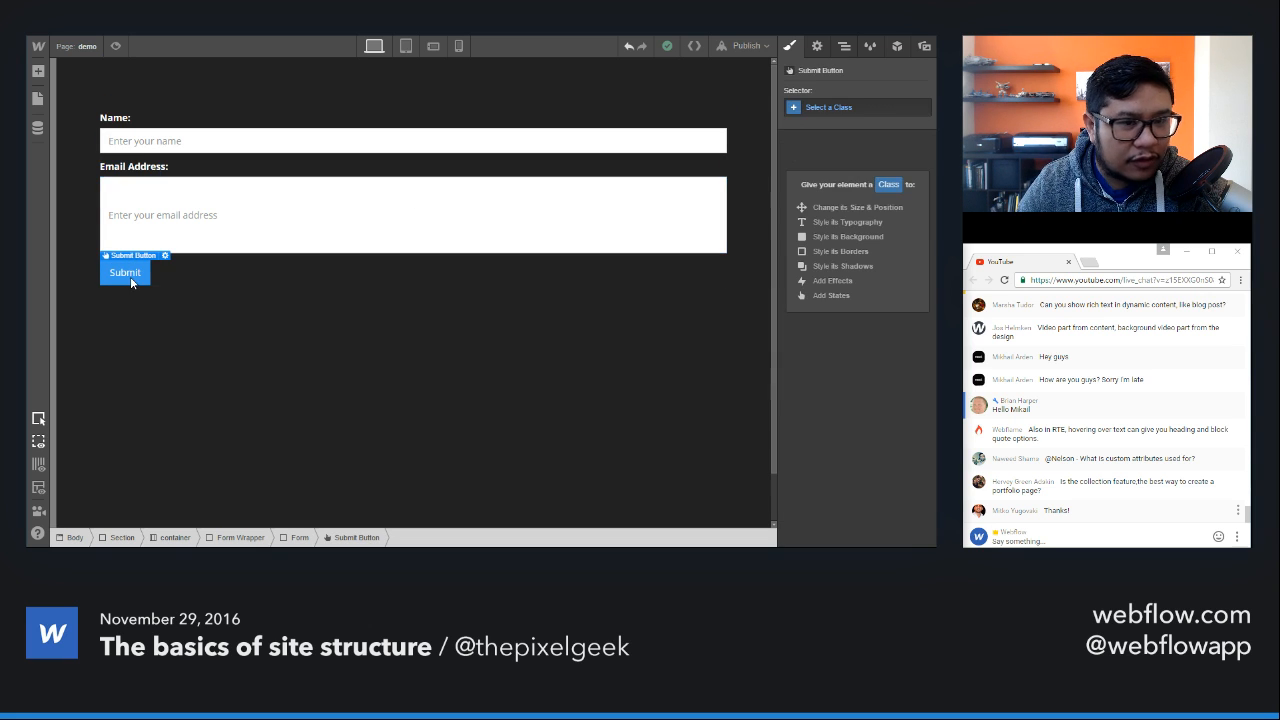
{"action": "left_click", "coordinate": [828, 107]}
{"action": "type", "text": "demo button"}
{"action": "key", "text": "Return"}
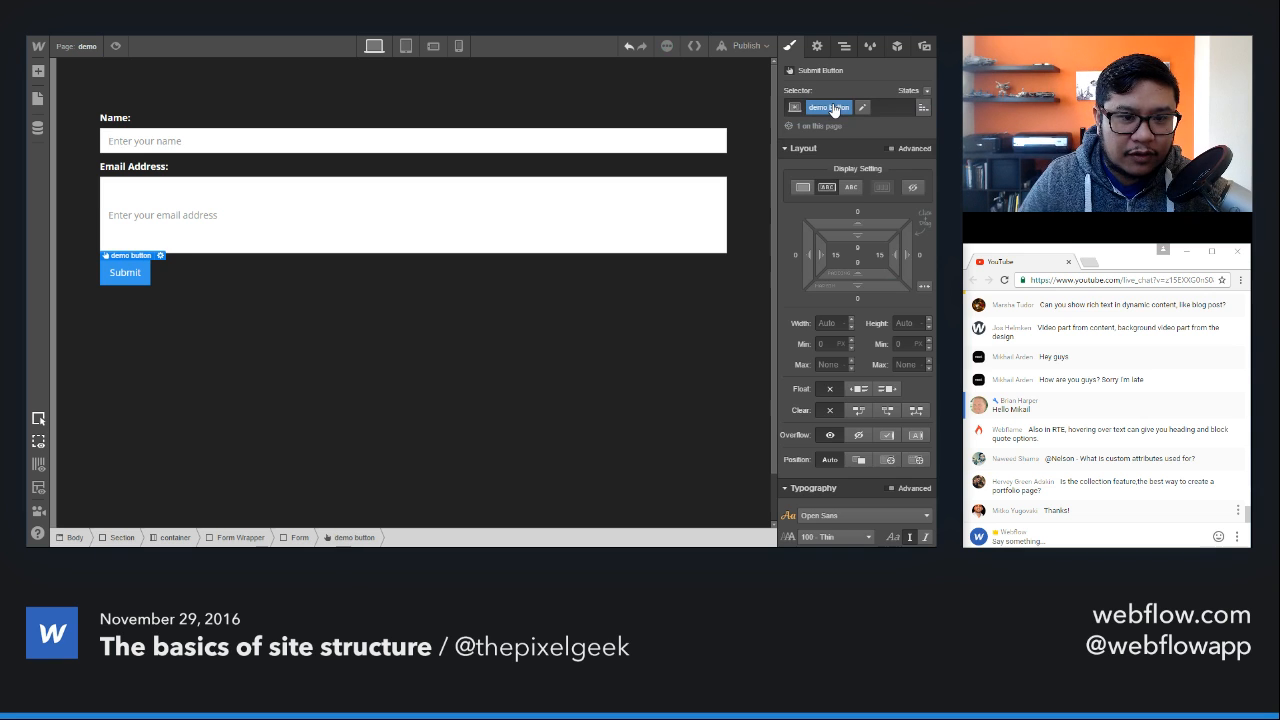
{"action": "scroll", "coordinate": [871, 349], "scroll_direction": "down", "scroll_amount": 4}
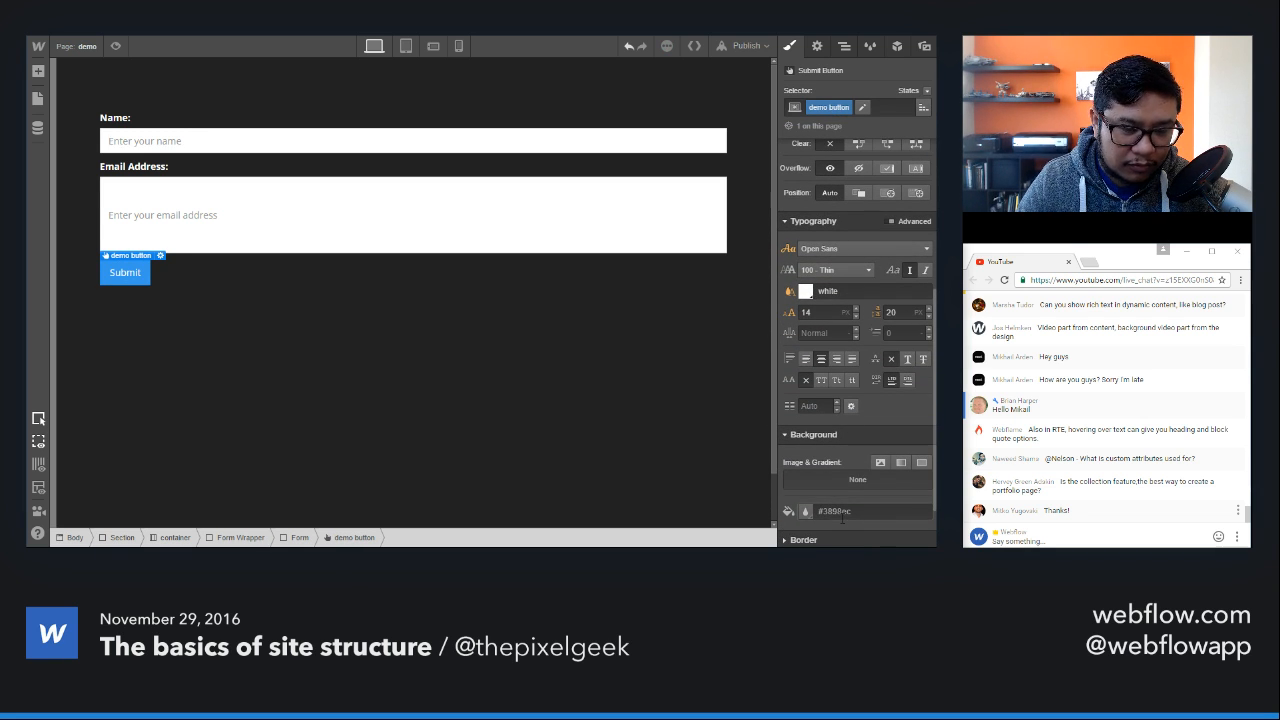
{"action": "scroll", "coordinate": [845, 518], "scroll_direction": "up", "scroll_amount": 2}
{"action": "scroll", "coordinate": [841, 518], "scroll_direction": "up", "scroll_amount": 3}
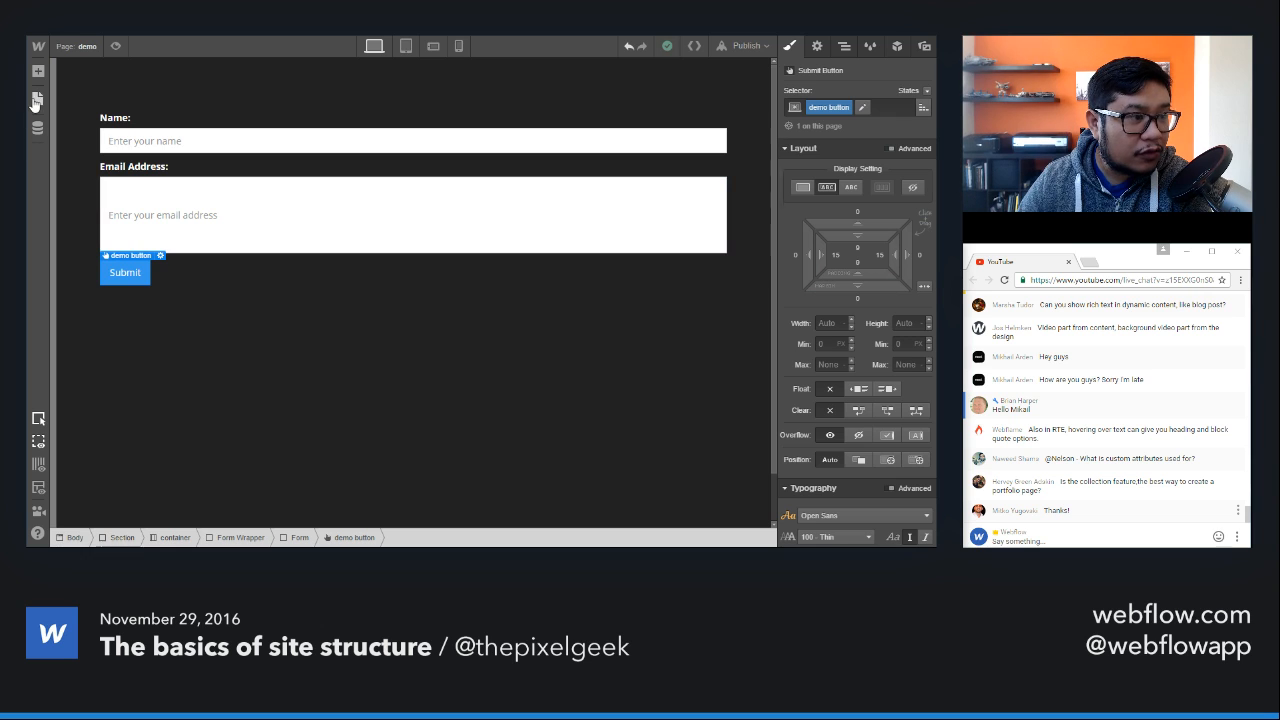
Step: Examine the form elements and components available for adding to the page
{"action": "left_click", "coordinate": [37, 98]}
{"action": "left_click", "coordinate": [37, 98]}
{"action": "left_click", "coordinate": [37, 71]}
{"action": "scroll", "coordinate": [127, 372], "scroll_direction": "down", "scroll_amount": 5}
{"action": "scroll", "coordinate": [127, 372], "scroll_direction": "down", "scroll_amount": 3}
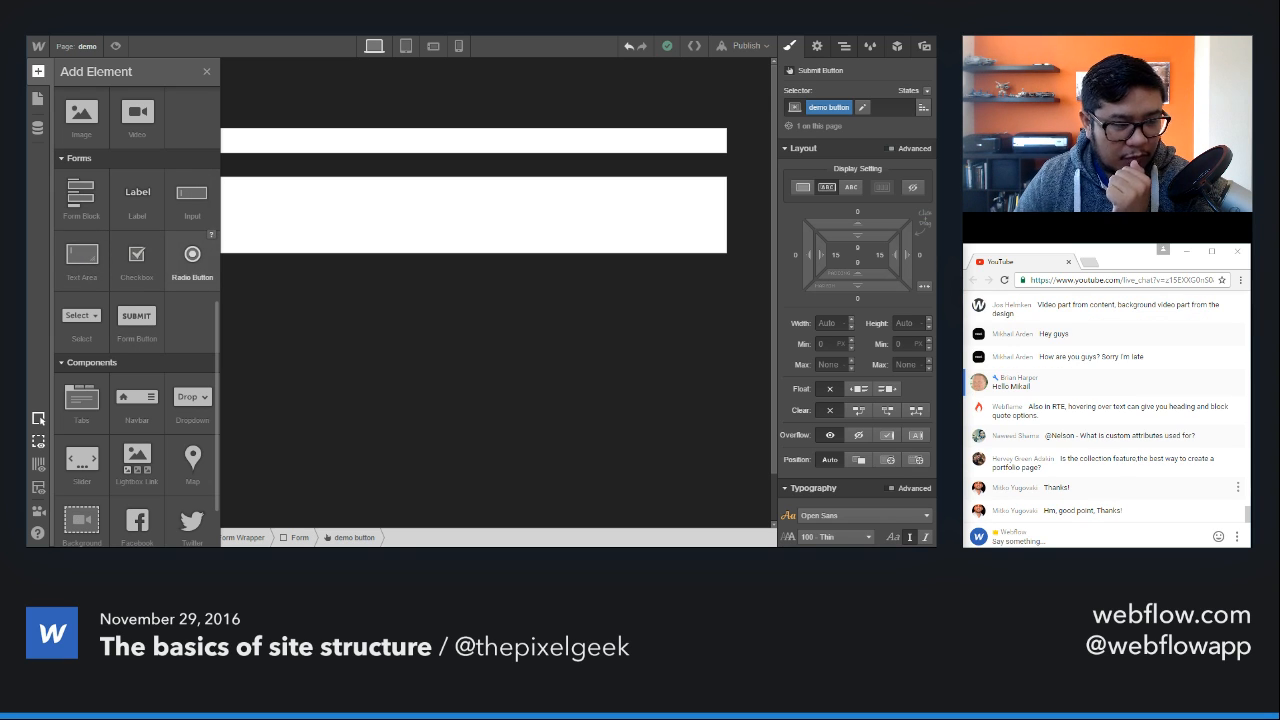
{"action": "scroll", "coordinate": [165, 272], "scroll_direction": "down", "scroll_amount": 1}
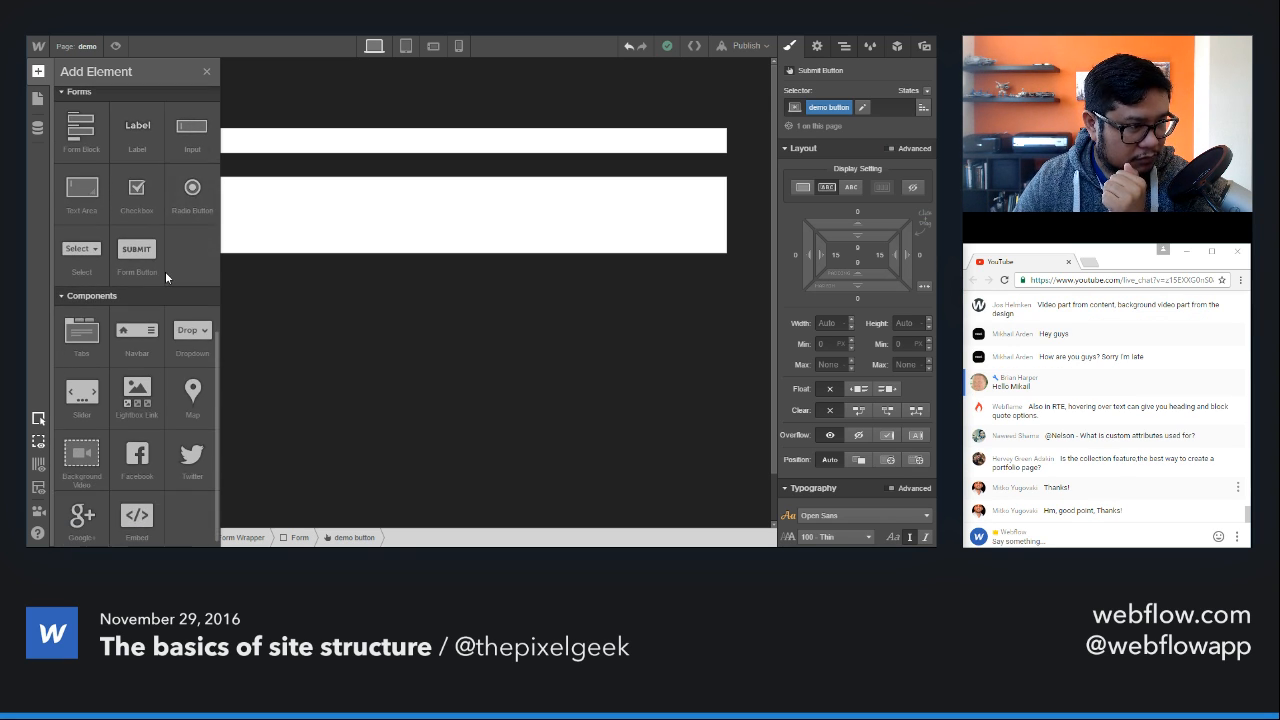
{"action": "scroll", "coordinate": [165, 271], "scroll_direction": "down", "scroll_amount": 1}
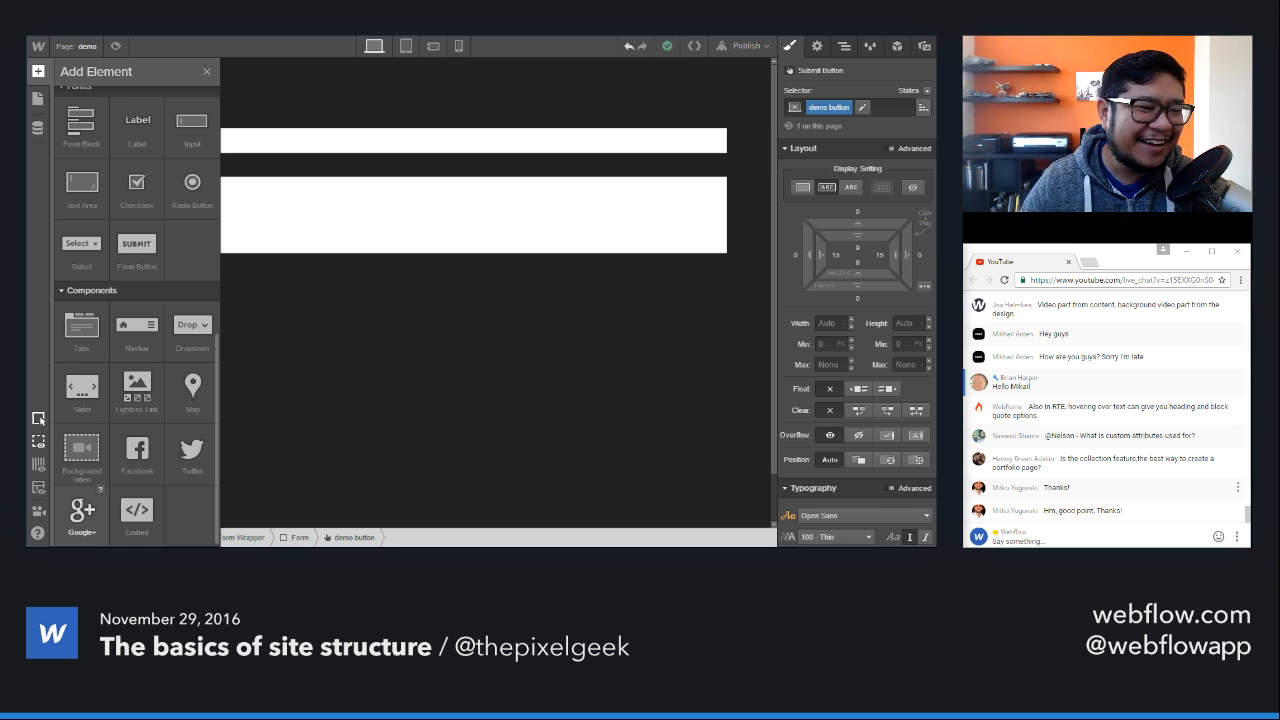
Step: Delete the form block from the container and add a Tabs component in its place
{"action": "left_click", "coordinate": [502, 162]}
{"action": "key", "text": "Delete"}
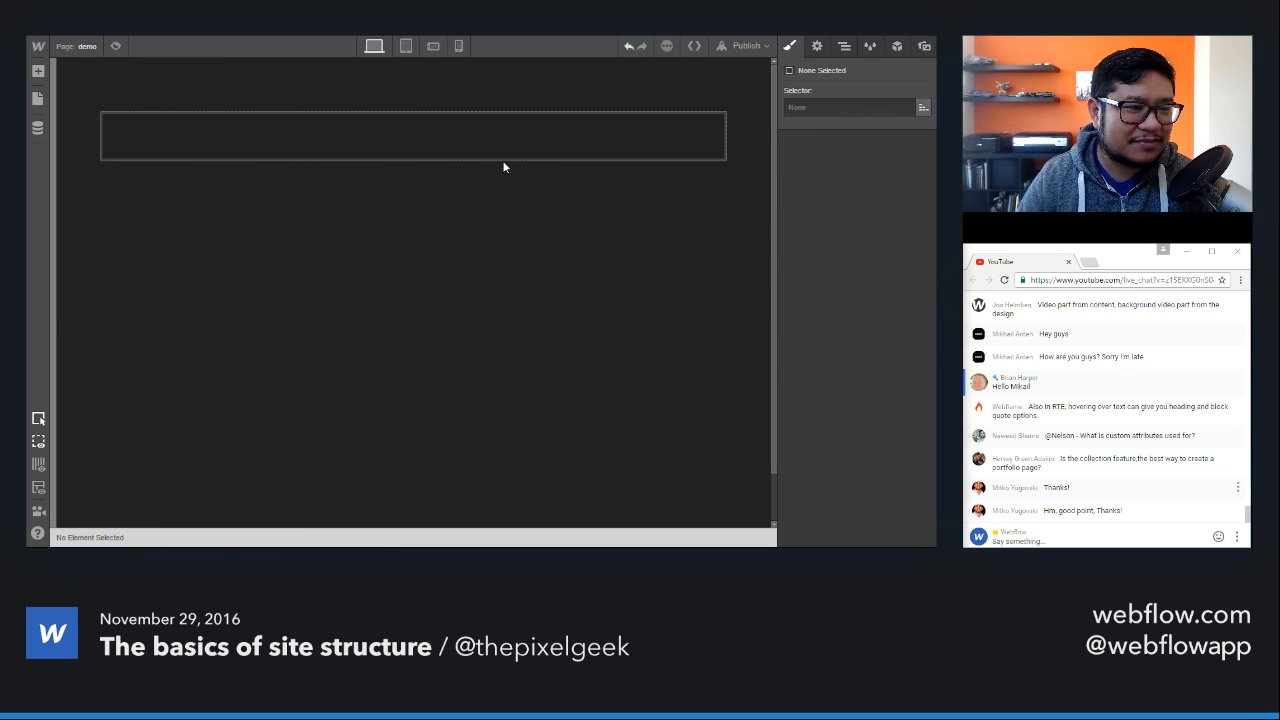
{"action": "key", "text": "a"}
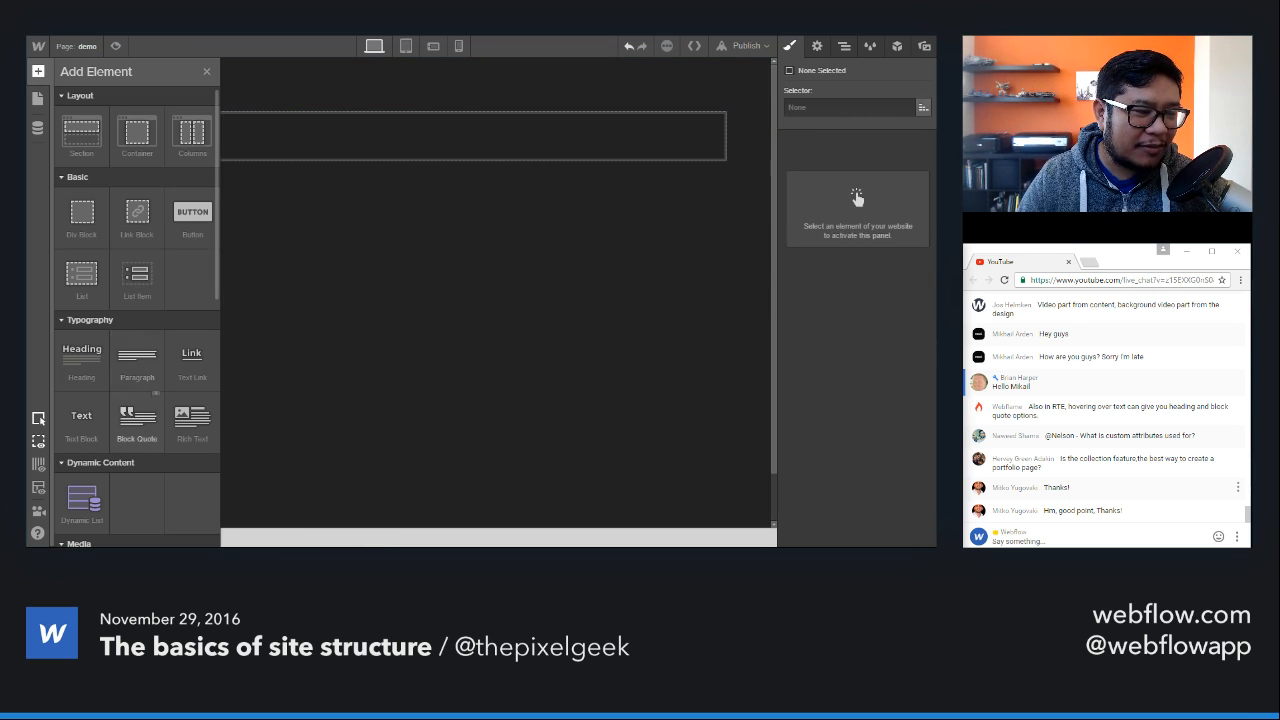
{"action": "scroll", "coordinate": [137, 410], "scroll_direction": "down", "scroll_amount": 8}
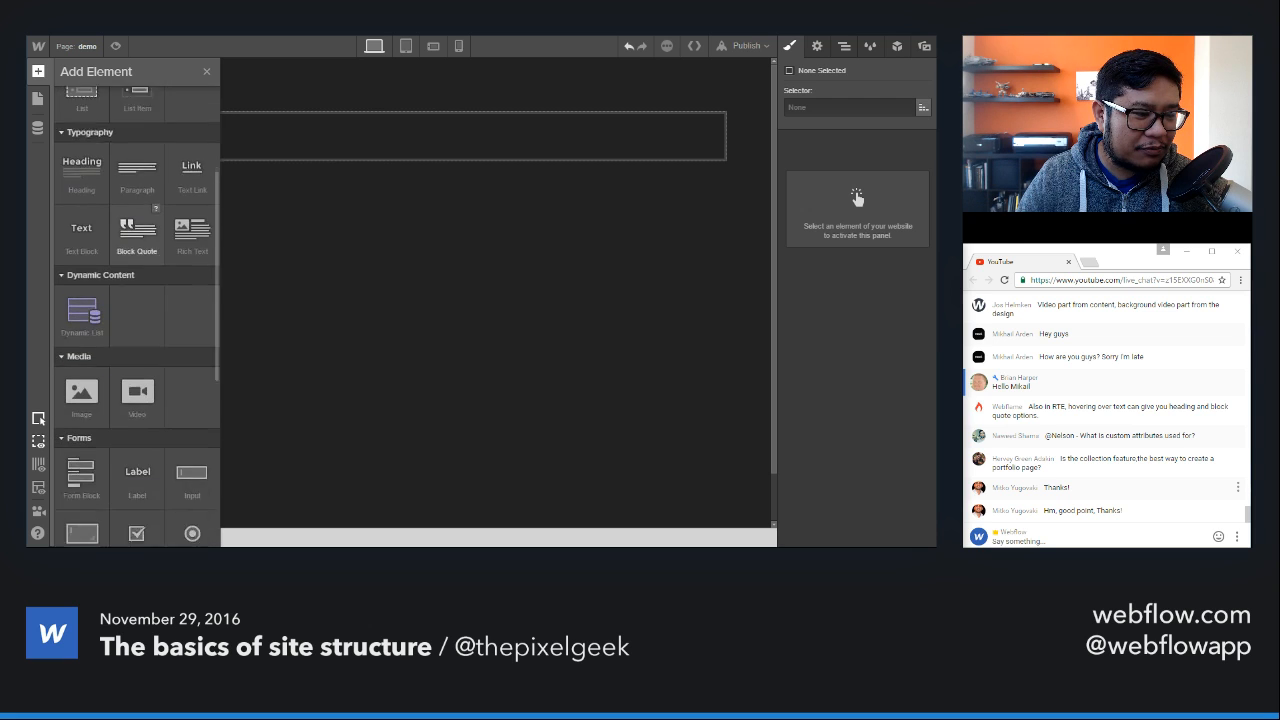
{"action": "left_click_drag", "start_coordinate": [81, 397], "coordinate": [375, 145]}
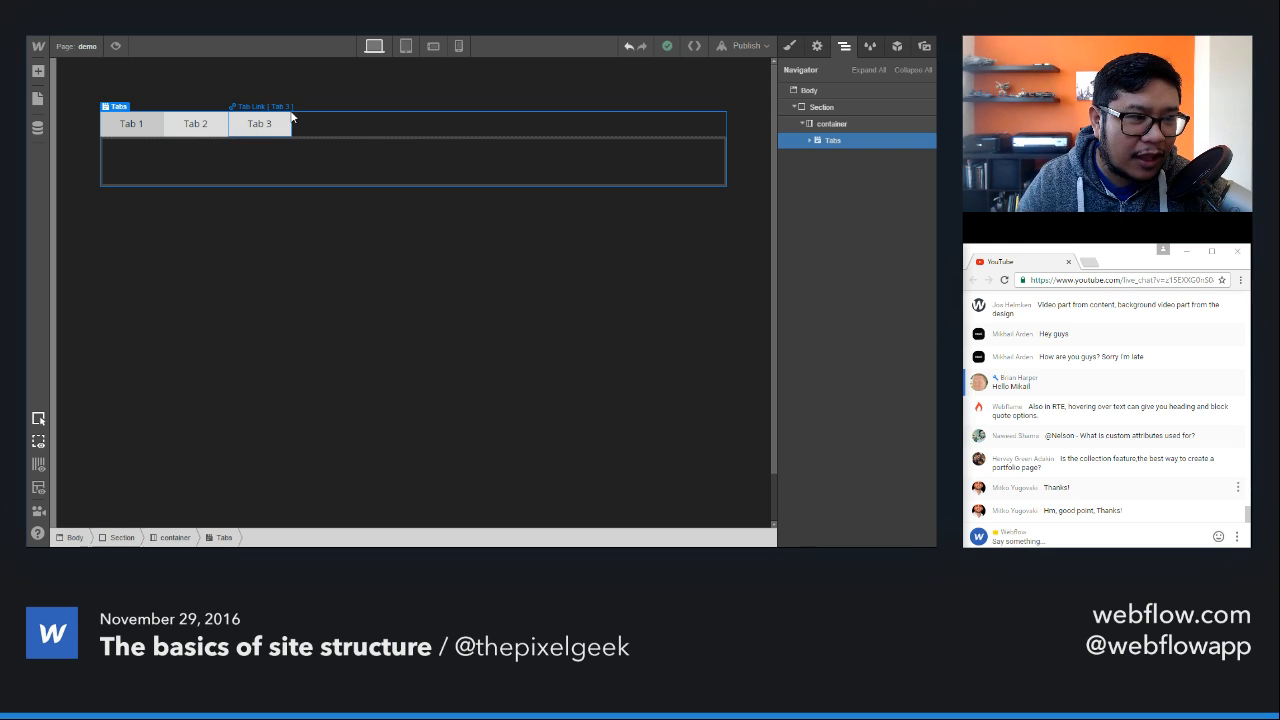
Step: Give the Tabs Menu a new class named "tabs menu"
{"action": "left_click", "coordinate": [371, 121]}
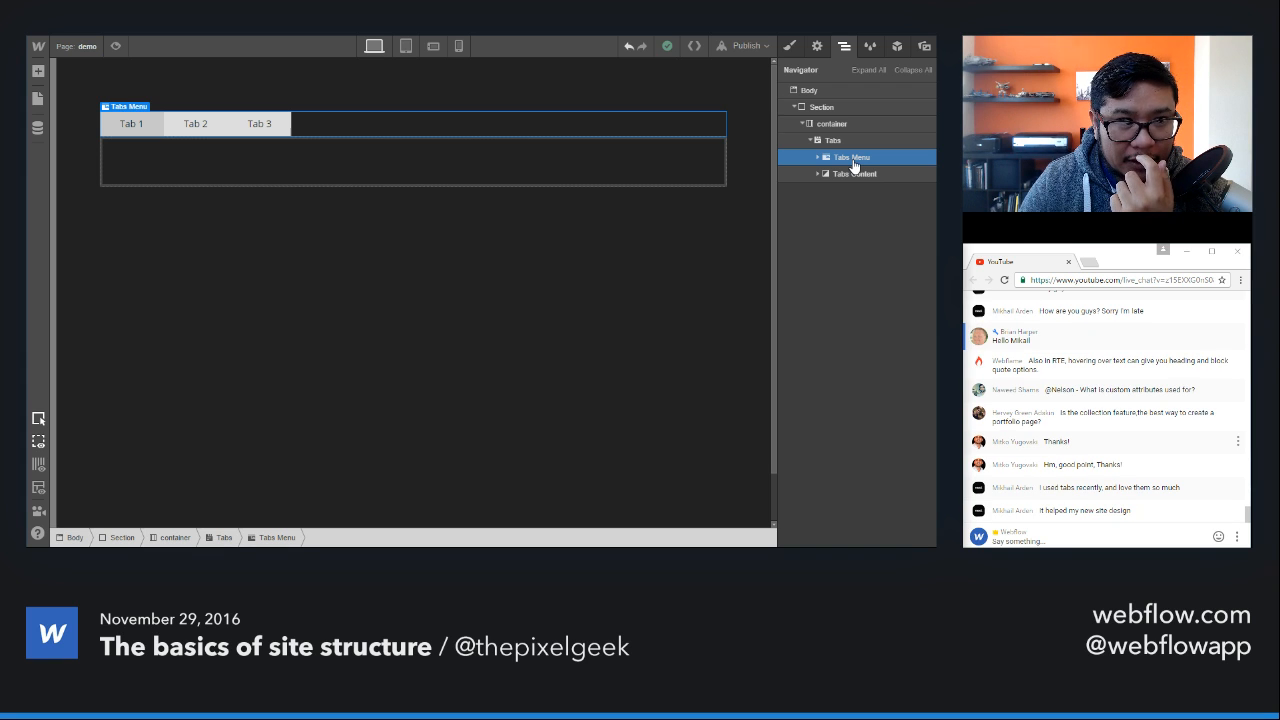
{"action": "left_click", "coordinate": [791, 47]}
{"action": "left_click", "coordinate": [848, 108]}
{"action": "type", "text": "tabs menu"}
{"action": "key", "text": "Return"}
Step: Float the tabs menu class left so the tab content sits beside it
{"action": "scroll", "coordinate": [853, 350], "scroll_direction": "down", "scroll_amount": 4}
{"action": "scroll", "coordinate": [853, 352], "scroll_direction": "down", "scroll_amount": 1}
{"action": "scroll", "coordinate": [853, 351], "scroll_direction": "up", "scroll_amount": 3}
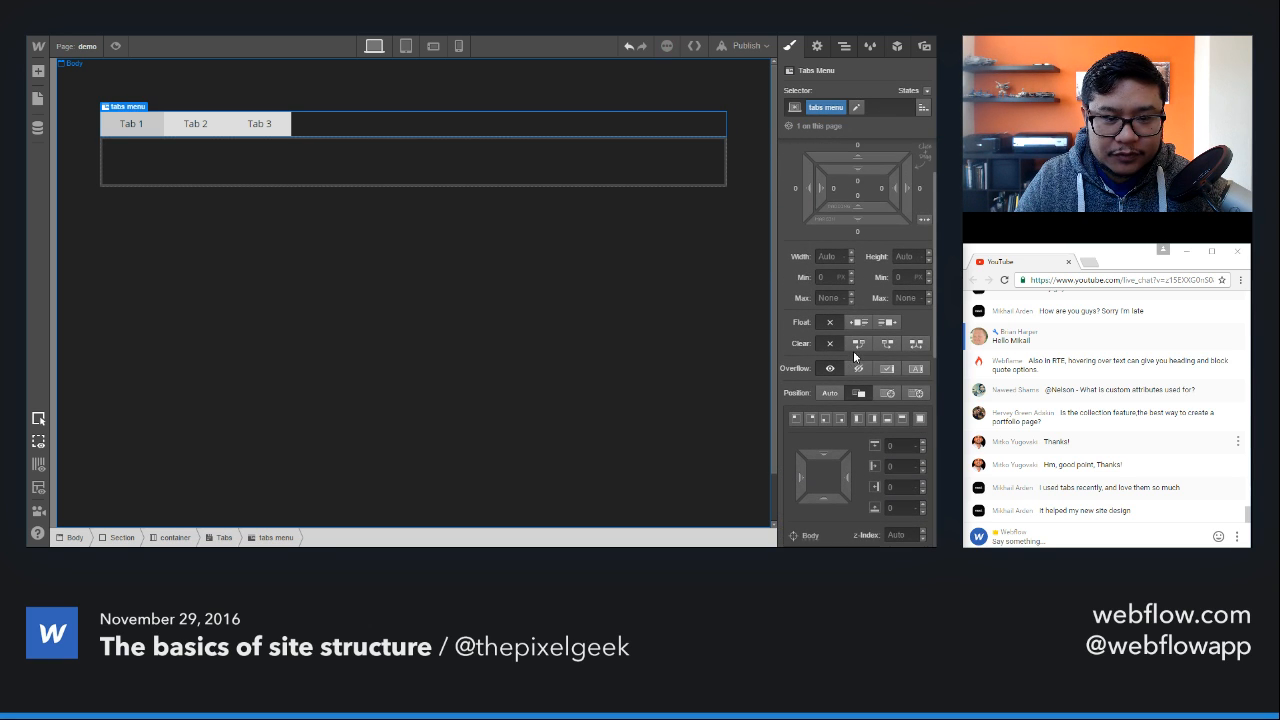
{"action": "left_click", "coordinate": [857, 323]}
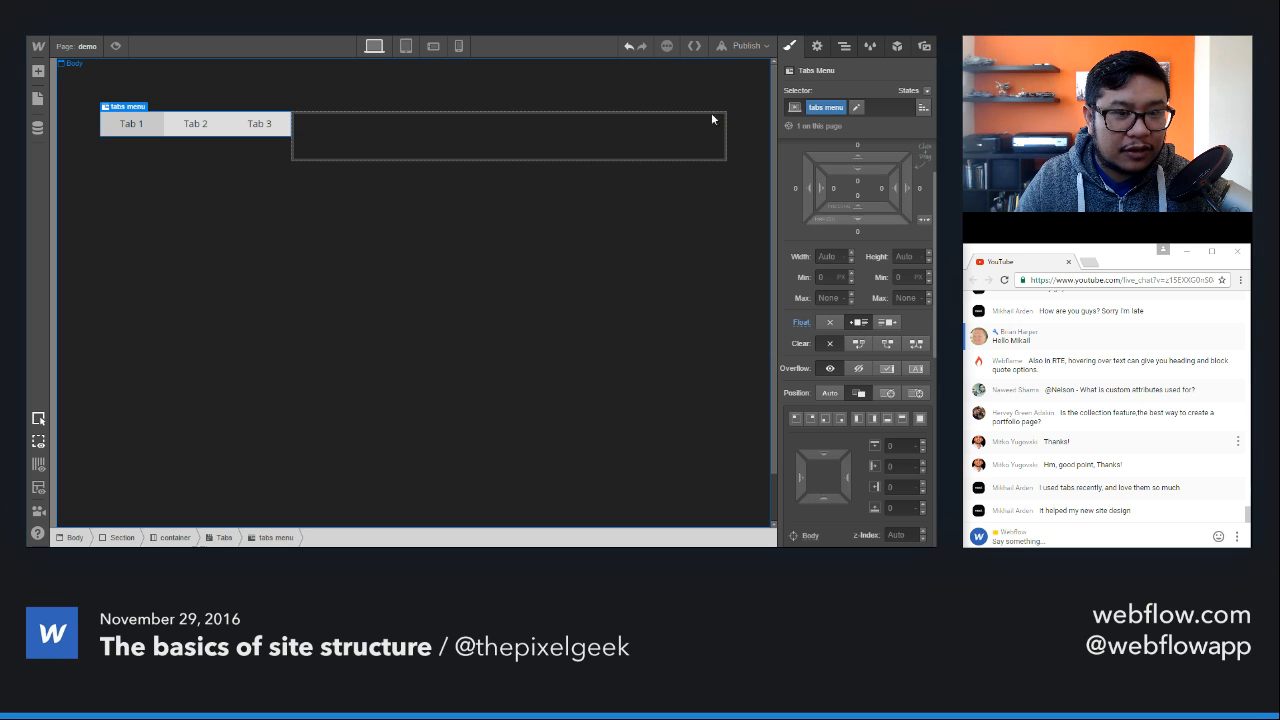
Step: Give the Tab 2 link a new class named "tab" and float it left
{"action": "left_click", "coordinate": [156, 136]}
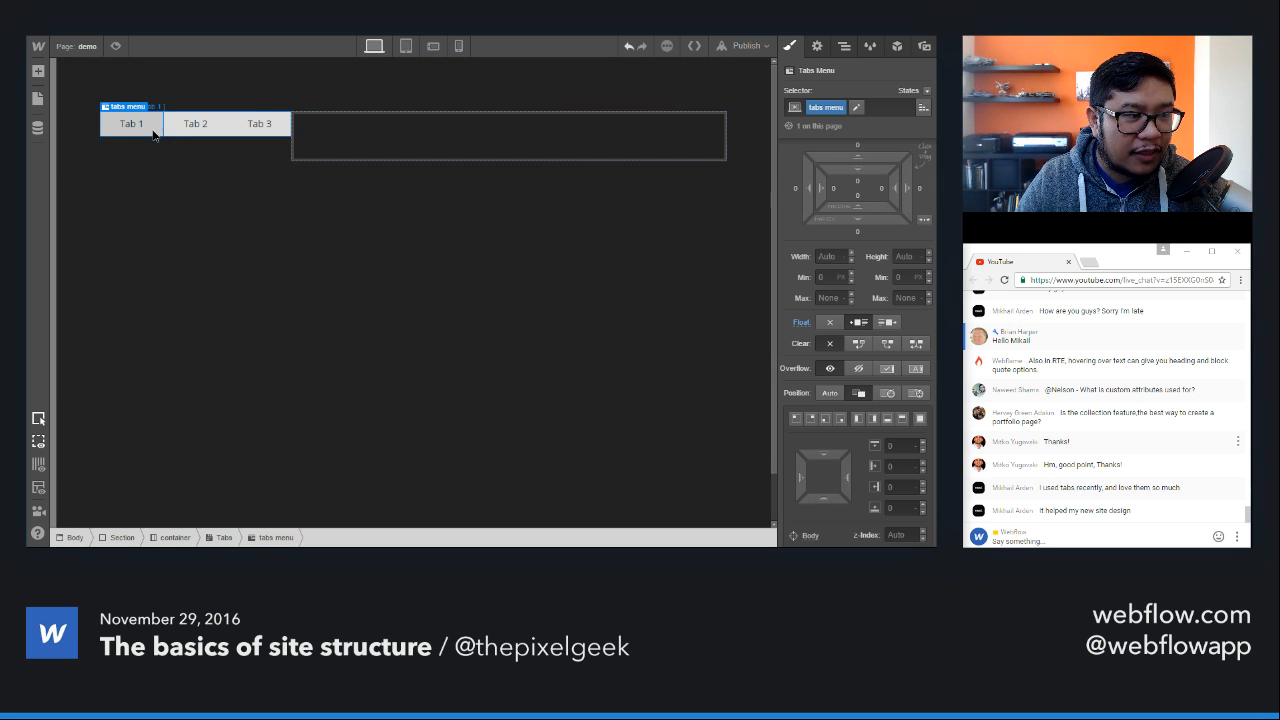
{"action": "left_click", "coordinate": [179, 135]}
{"action": "left_click", "coordinate": [840, 107]}
{"action": "type", "text": "tab"}
{"action": "key", "text": "Return"}
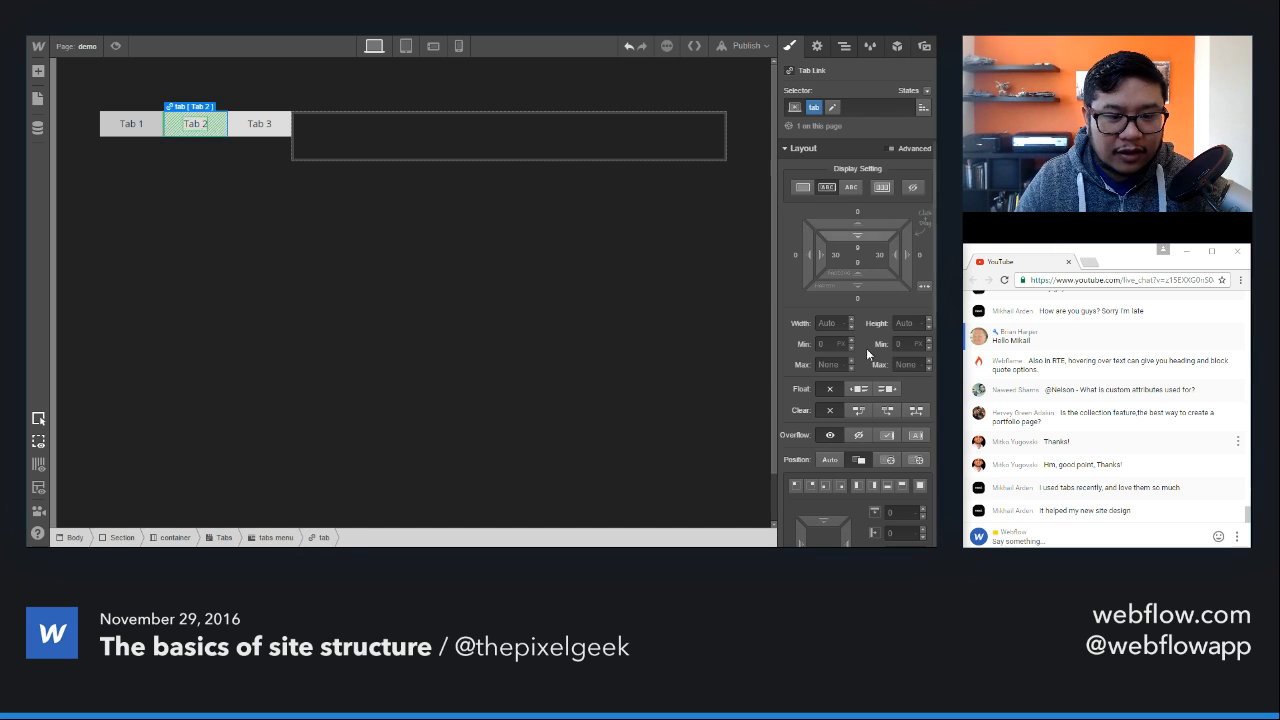
{"action": "left_click", "coordinate": [857, 393]}
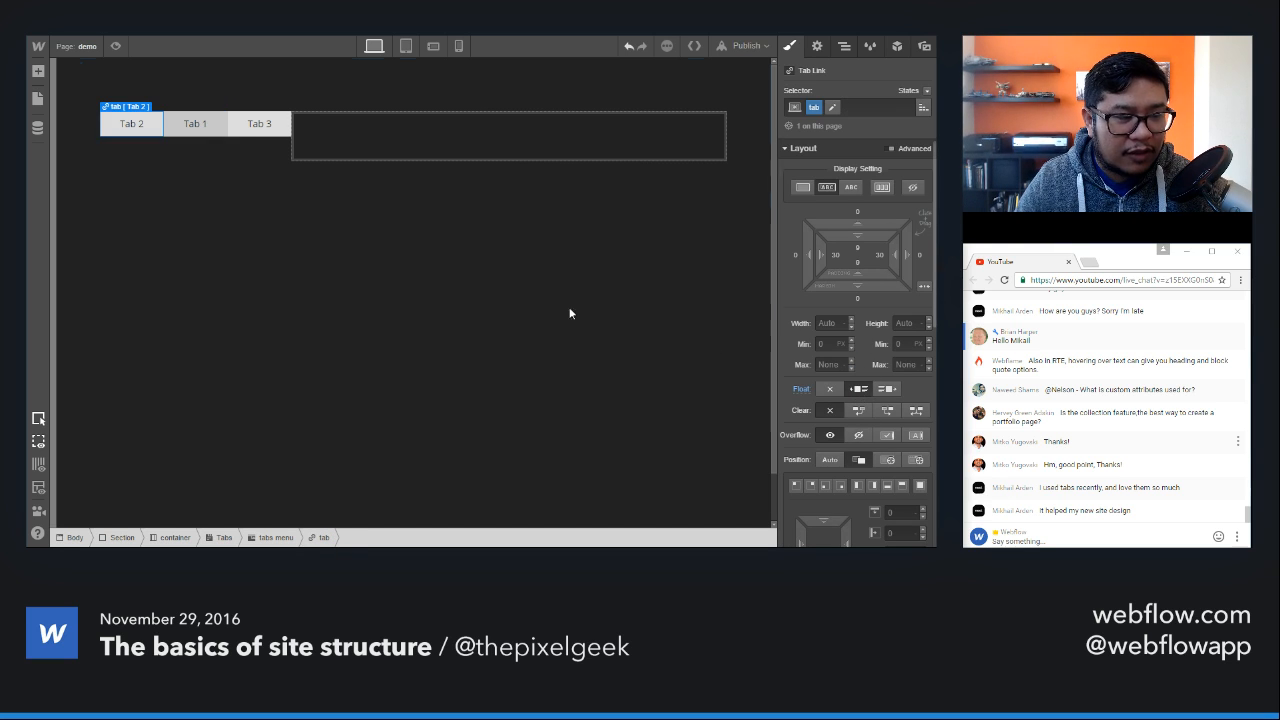
Step: Apply the existing tab class to the Tab 3 and Tab 1 links
{"action": "left_click", "coordinate": [248, 128]}
{"action": "left_click", "coordinate": [840, 107]}
{"action": "type", "text": "tab"}
{"action": "key", "text": "Return"}
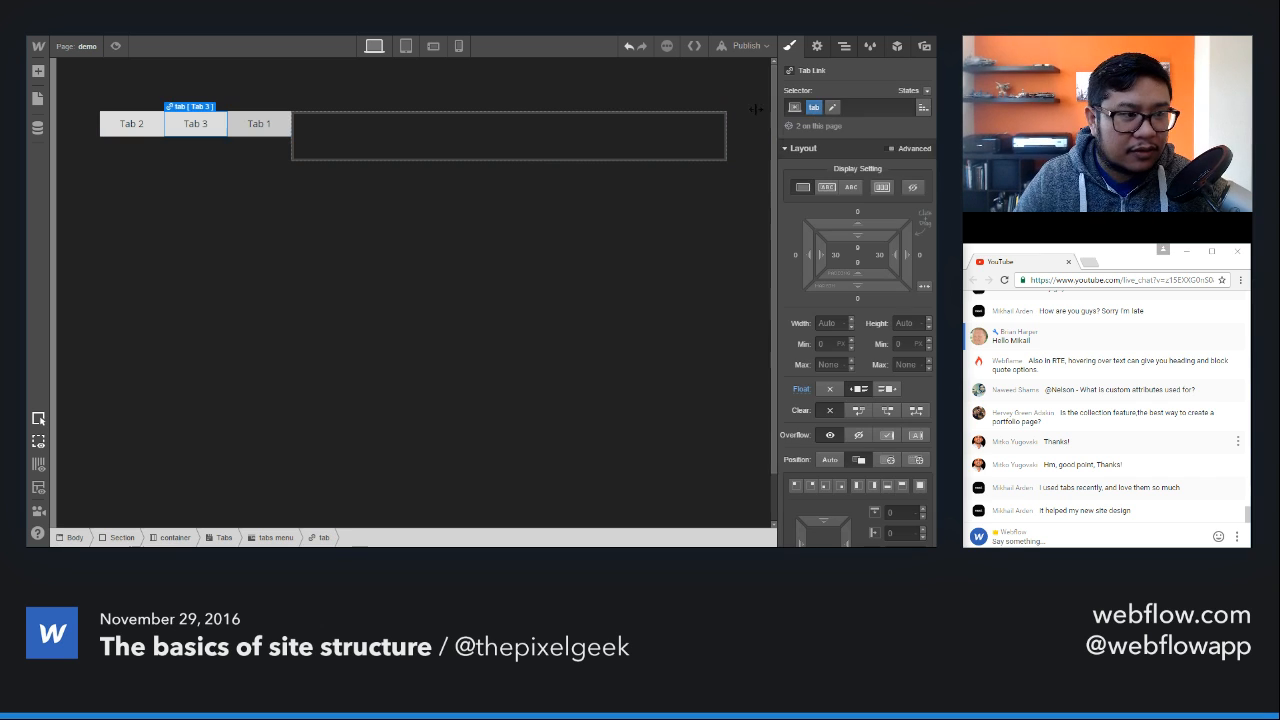
{"action": "left_click", "coordinate": [235, 134]}
{"action": "left_click", "coordinate": [813, 104]}
{"action": "type", "text": "tab"}
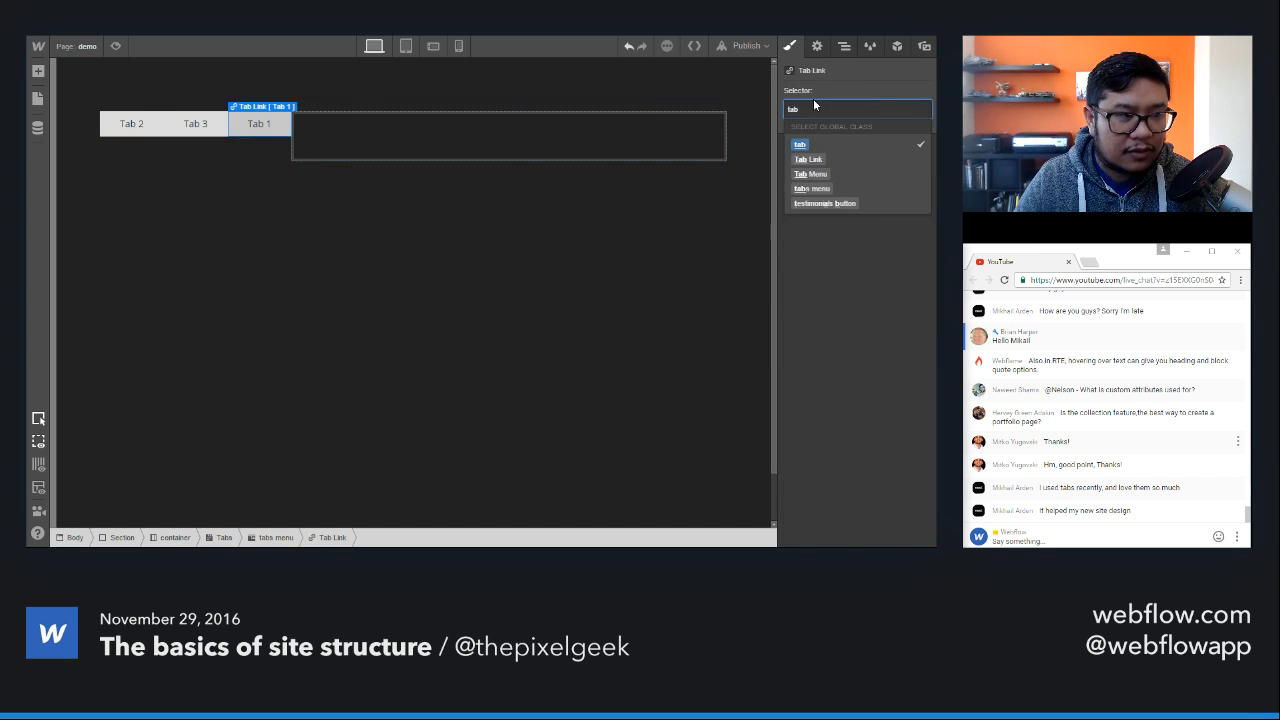
{"action": "key", "text": "Return"}
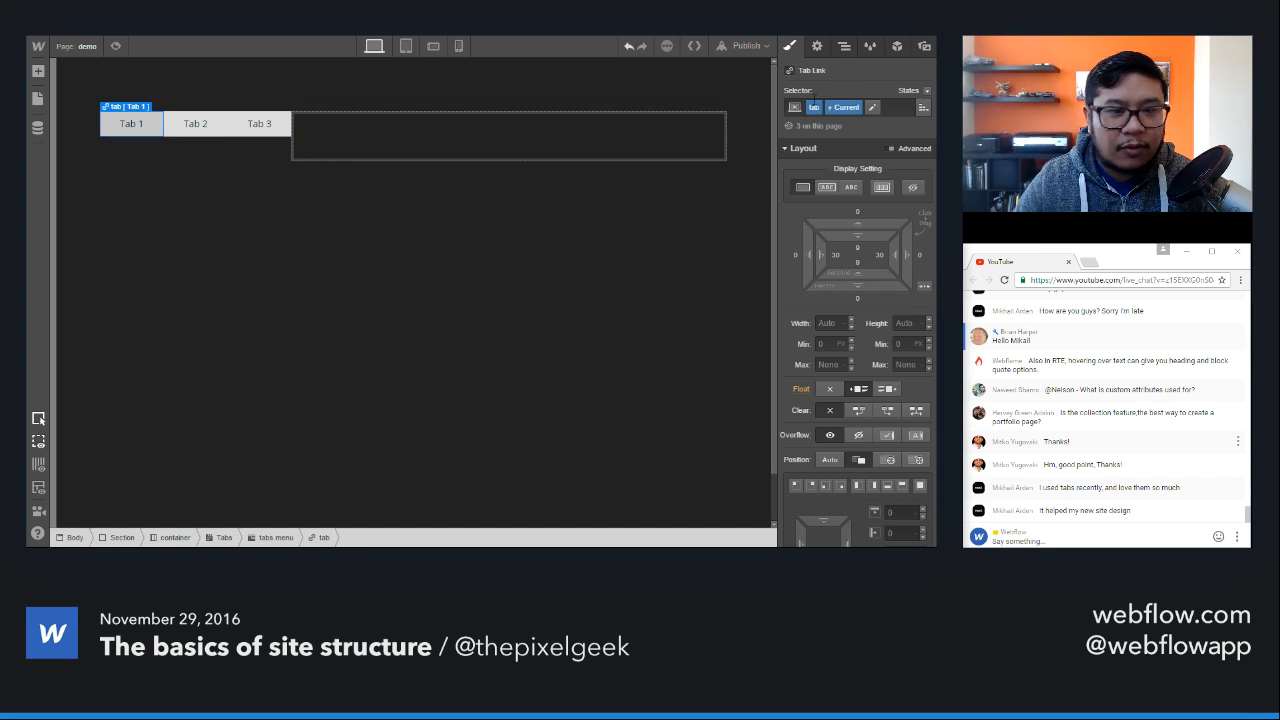
Step: Select the Tab 3 link and set the float of its tab class to none
{"action": "left_click", "coordinate": [268, 128]}
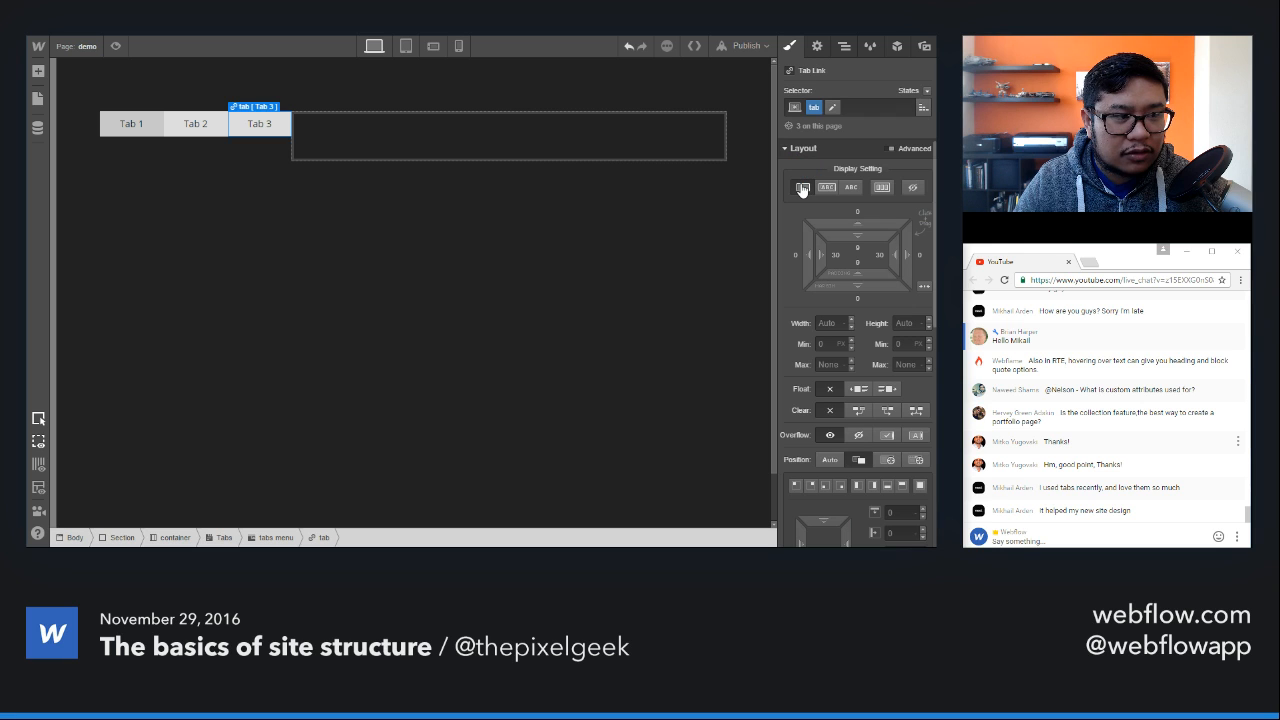
{"action": "key", "text": "ctrl+z"}
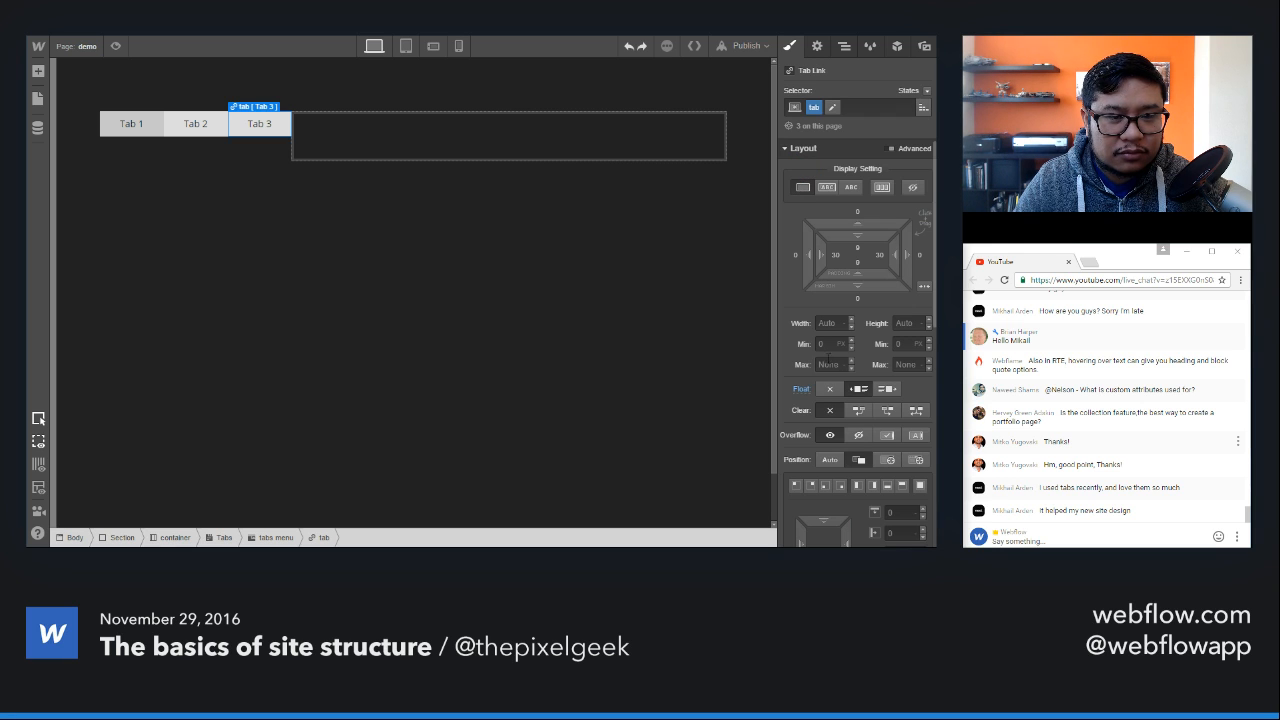
{"action": "left_click", "coordinate": [829, 389]}
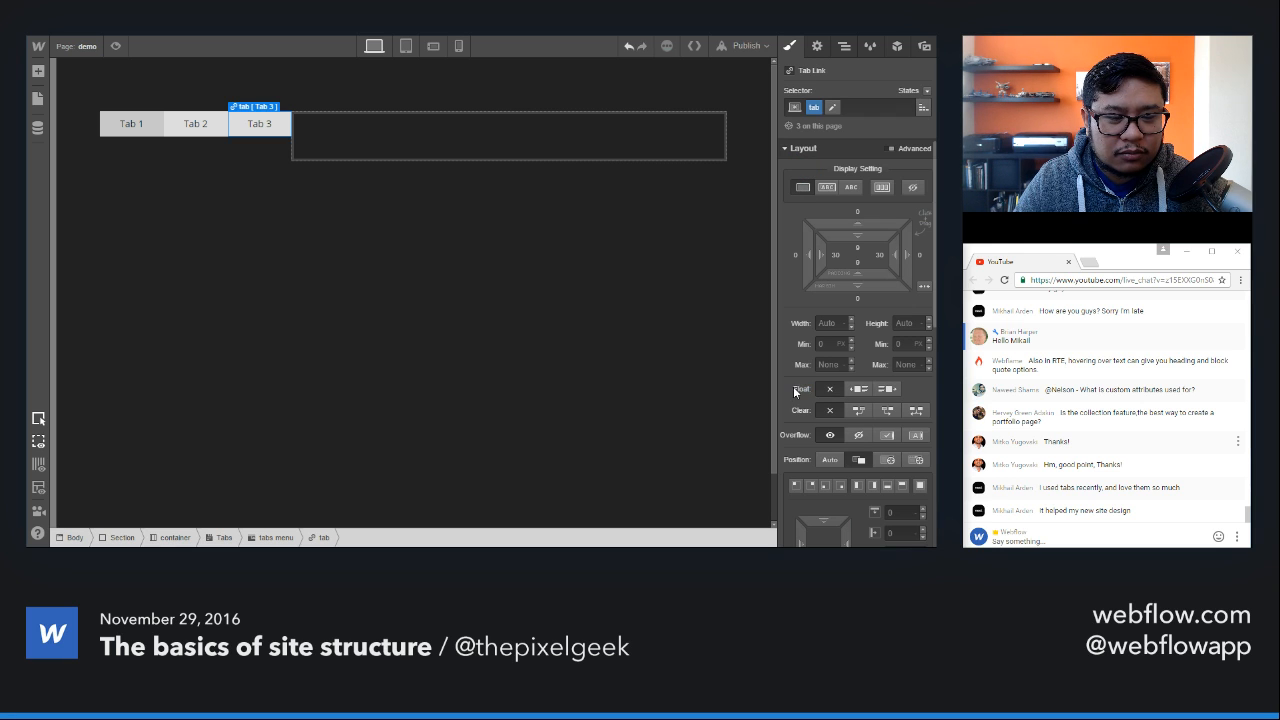
Step: Select the Tab 2 link and set the display of its tab class to block so the tabs stack vertically
{"action": "left_click", "coordinate": [263, 157]}
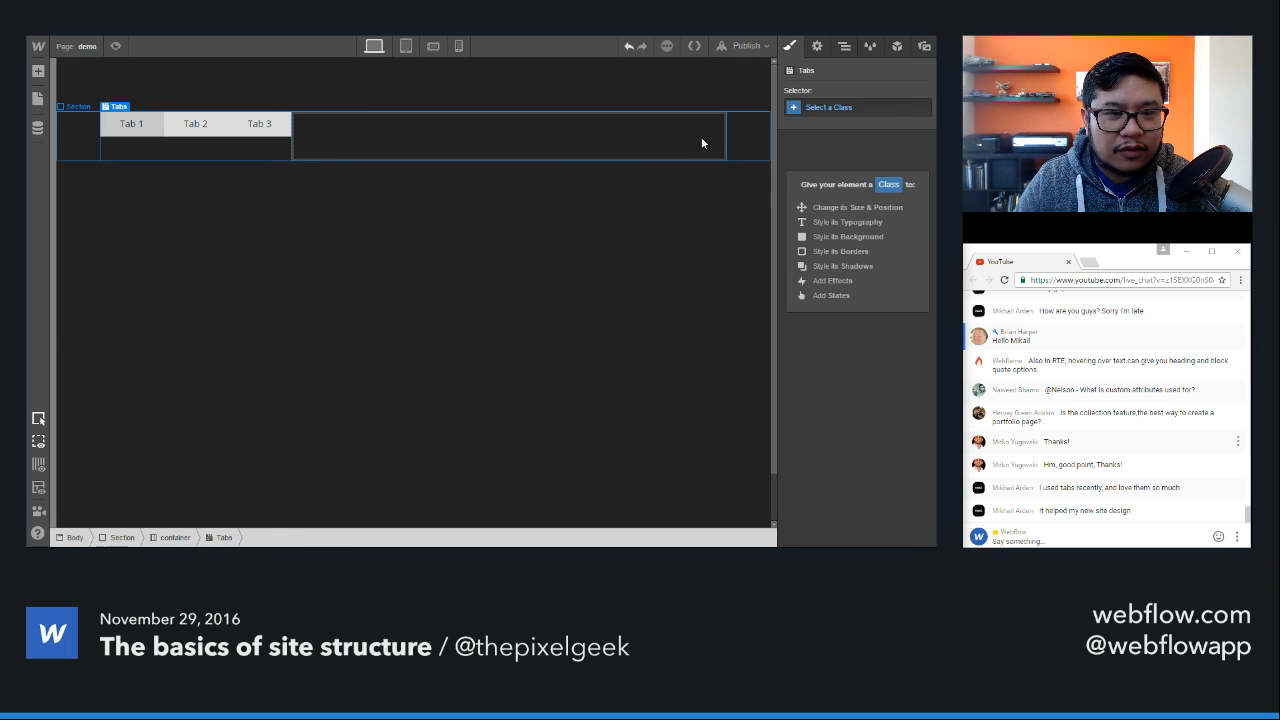
{"action": "left_click", "coordinate": [887, 110]}
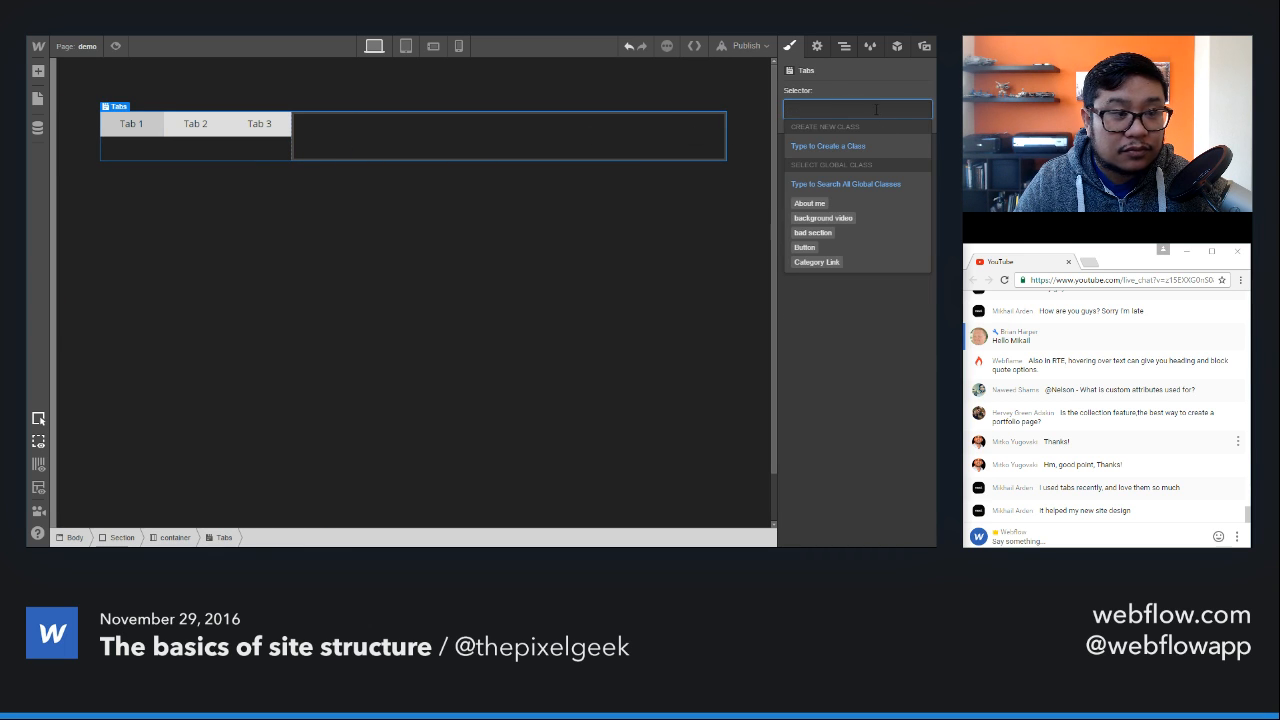
{"action": "left_click", "coordinate": [150, 130]}
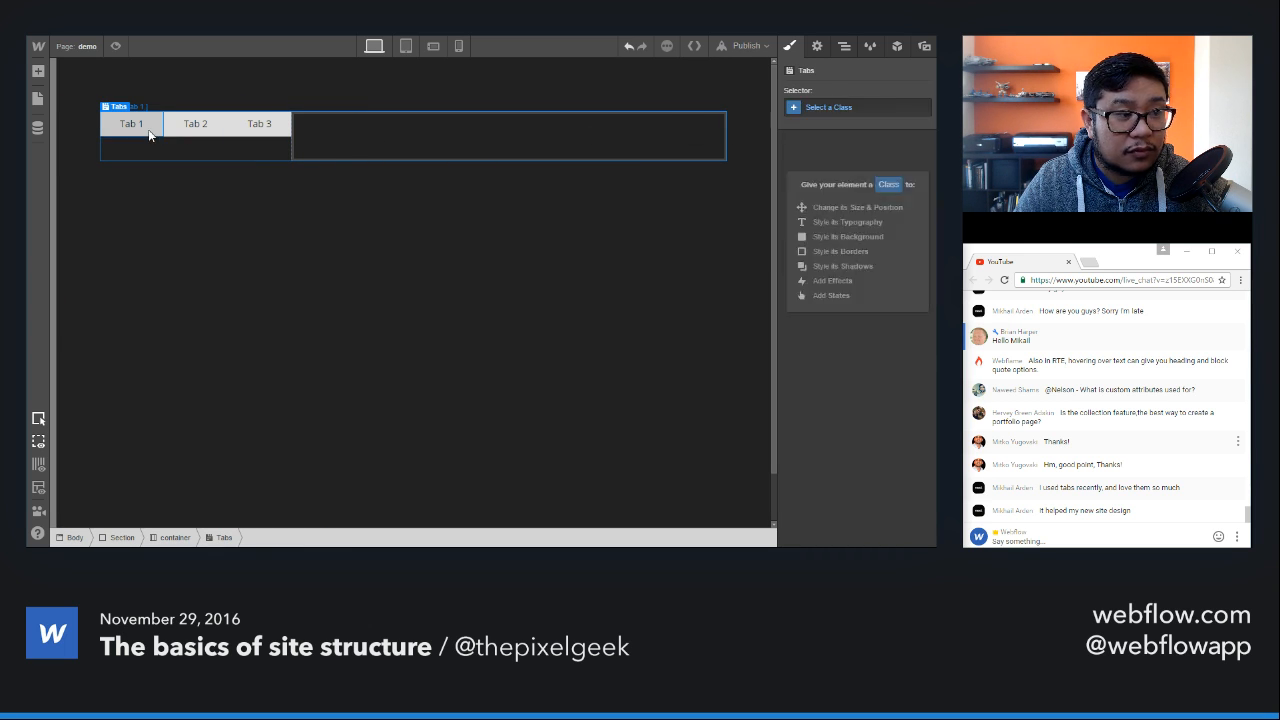
{"action": "left_click", "coordinate": [217, 131]}
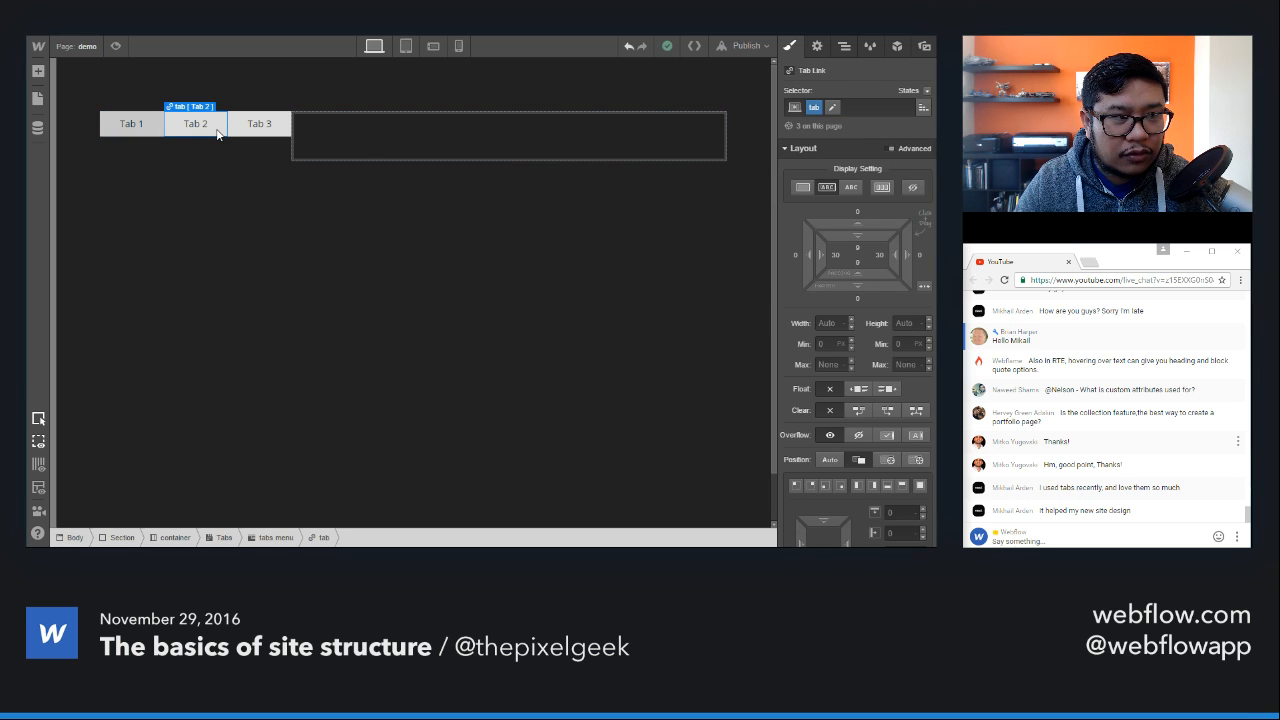
{"action": "left_click", "coordinate": [802, 187]}
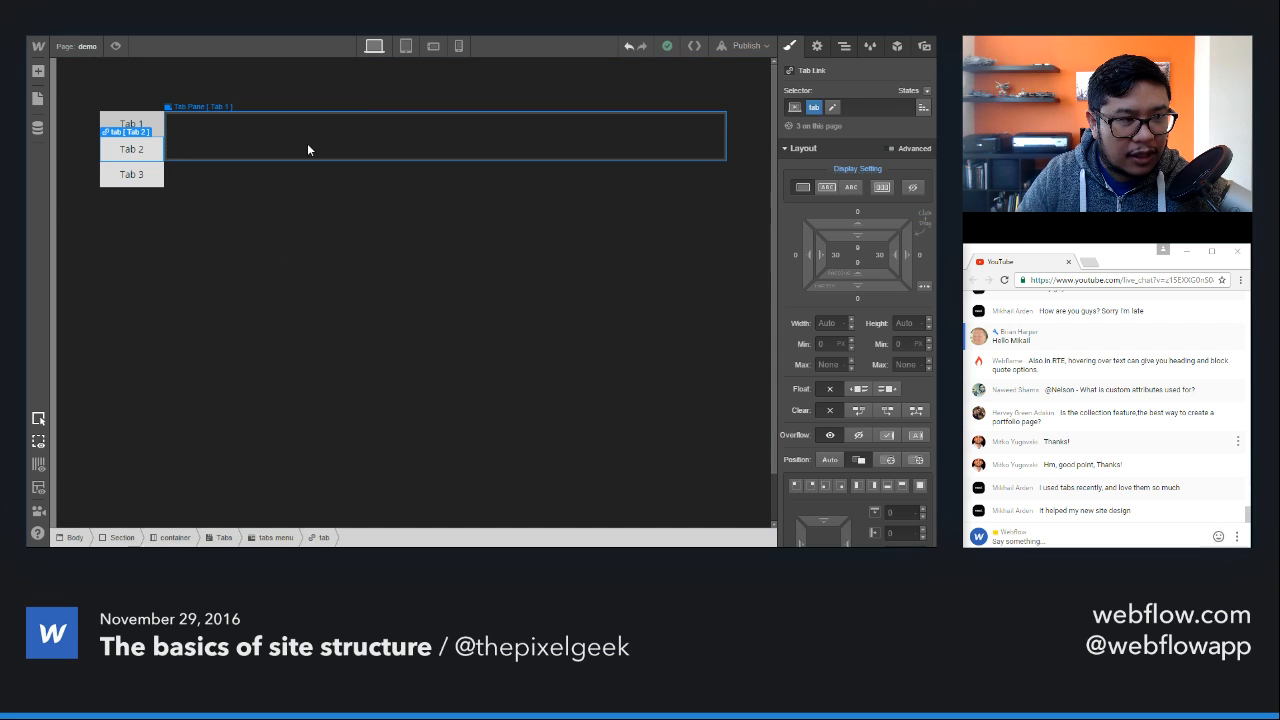
Step: Delete the Tabs component from the container and add a Navbar at the top of the page, above the section
{"action": "left_click", "coordinate": [486, 114]}
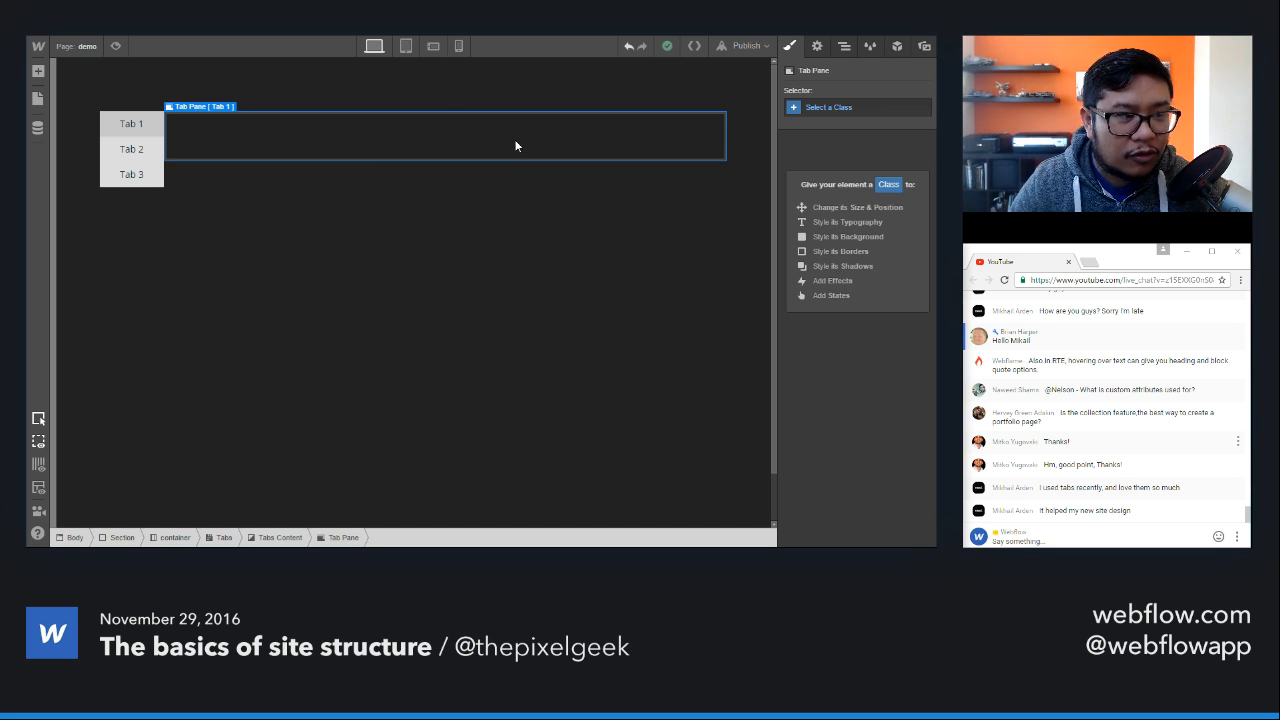
{"action": "key", "text": "Delete"}
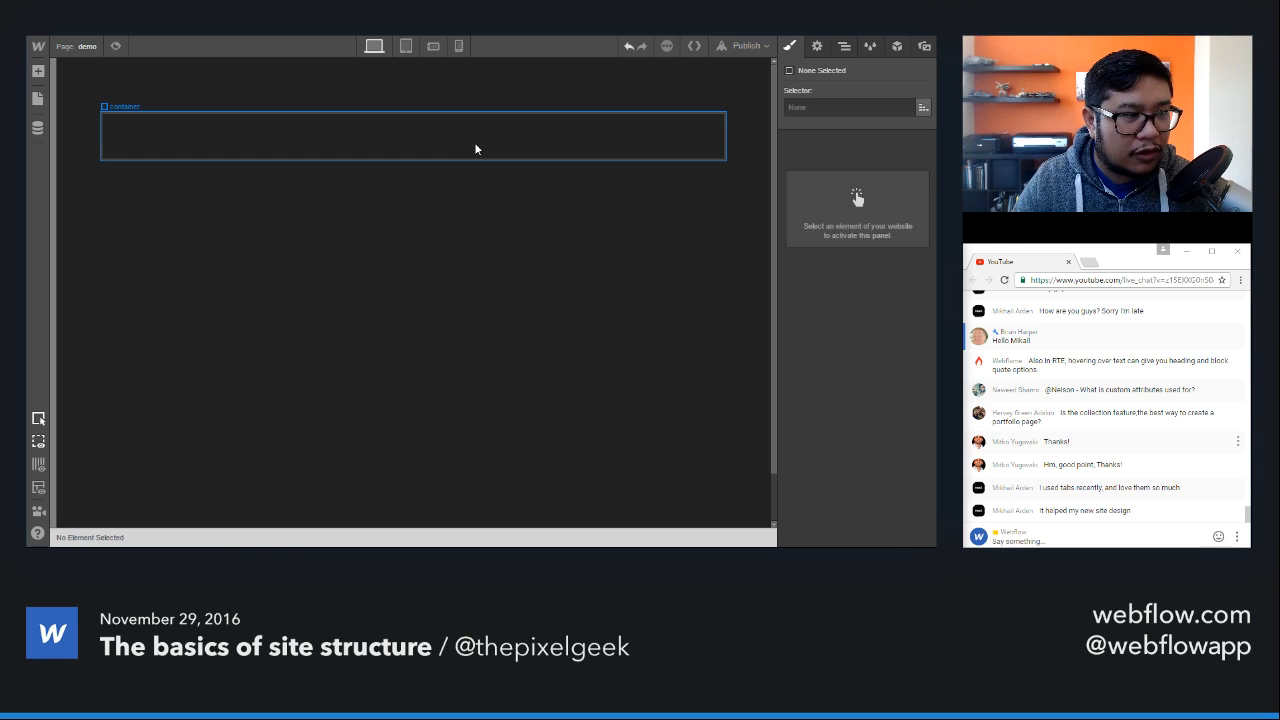
{"action": "left_click", "coordinate": [476, 149]}
{"action": "key", "text": "a"}
{"action": "scroll", "coordinate": [138, 318], "scroll_direction": "down", "scroll_amount": 4}
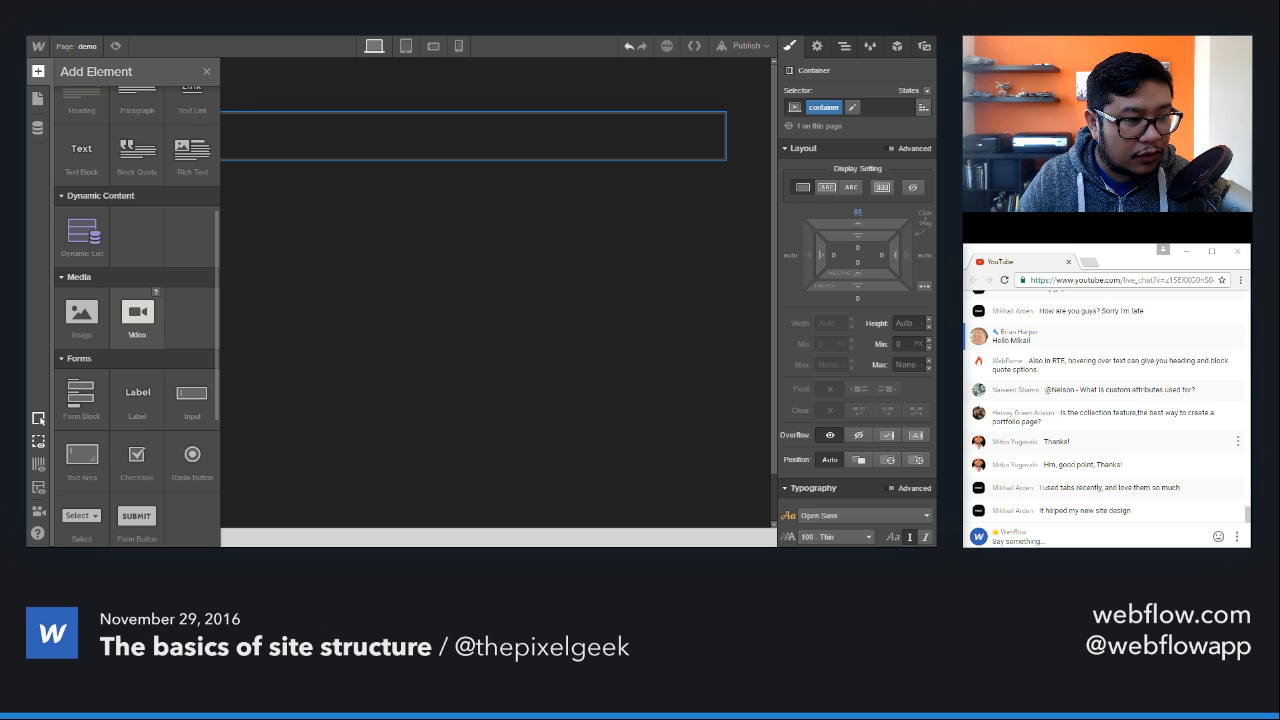
{"action": "scroll", "coordinate": [137, 318], "scroll_direction": "down", "scroll_amount": 3}
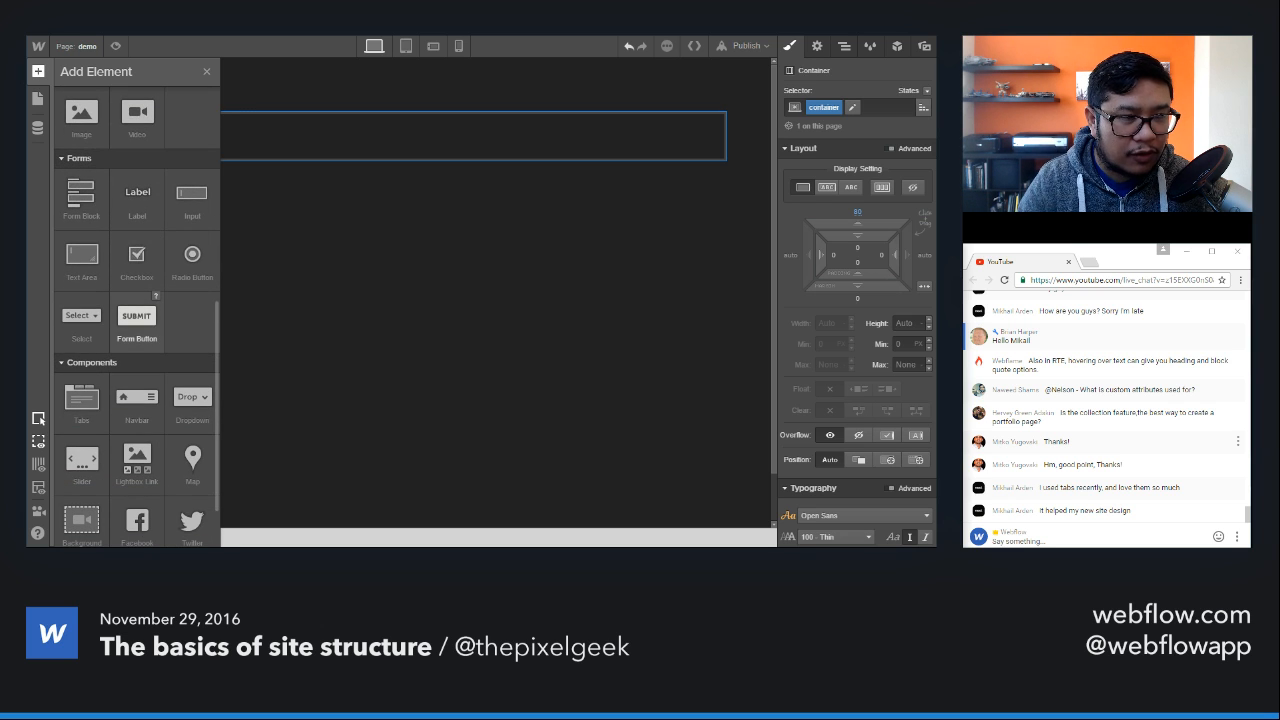
{"action": "scroll", "coordinate": [137, 318], "scroll_direction": "down", "scroll_amount": 2}
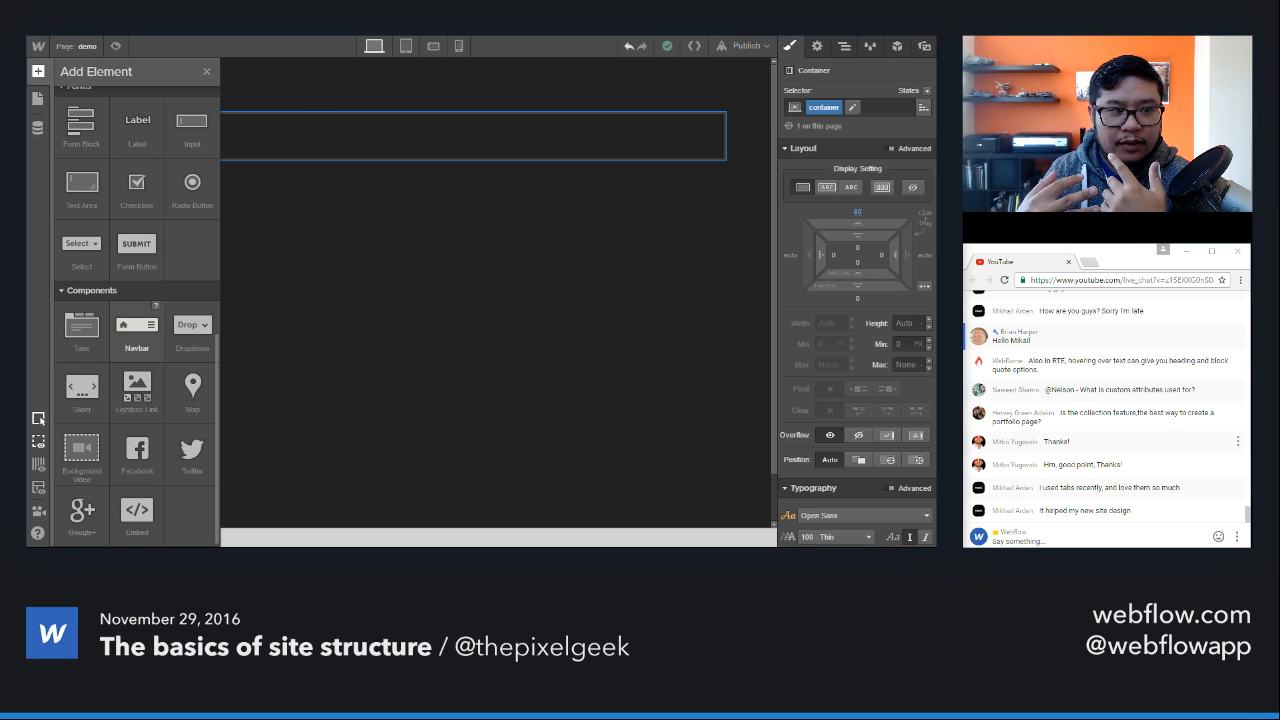
{"action": "left_click_drag", "start_coordinate": [137, 330], "coordinate": [372, 70]}
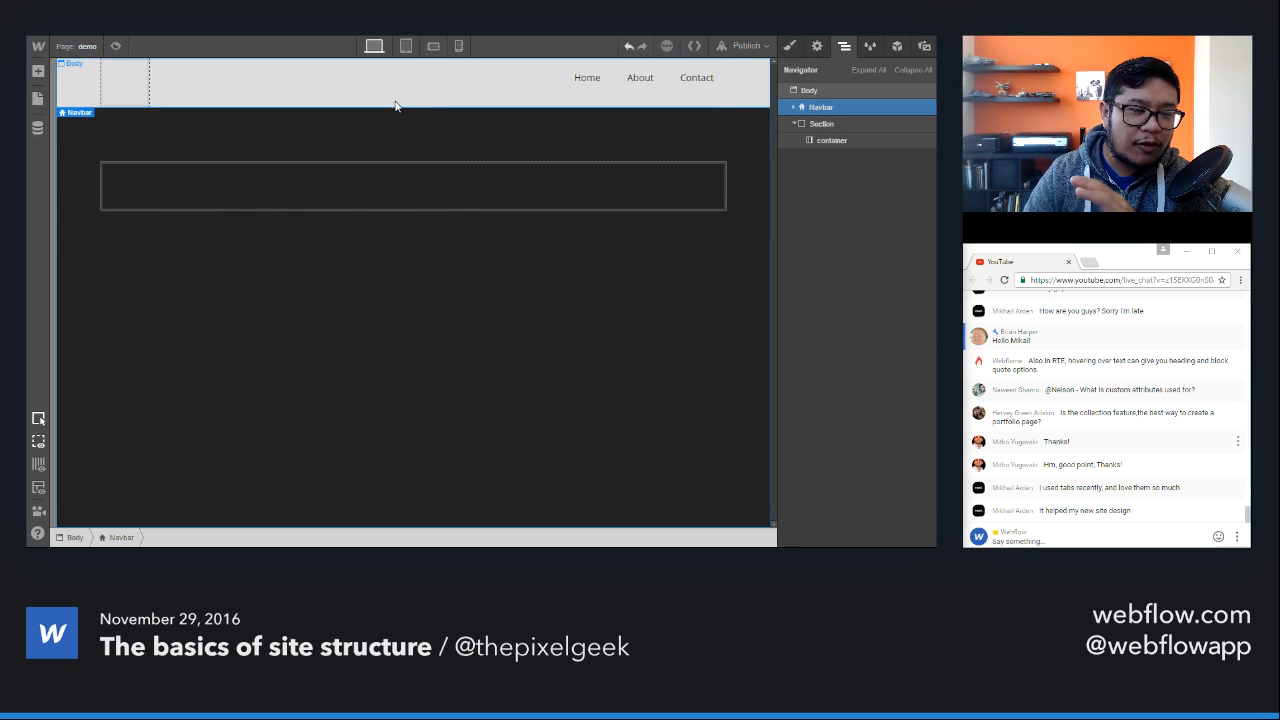
Step: View the new navbar at the tablet, phone landscape and phone portrait breakpoints
{"action": "left_click", "coordinate": [407, 46]}
{"action": "left_click", "coordinate": [445, 47]}
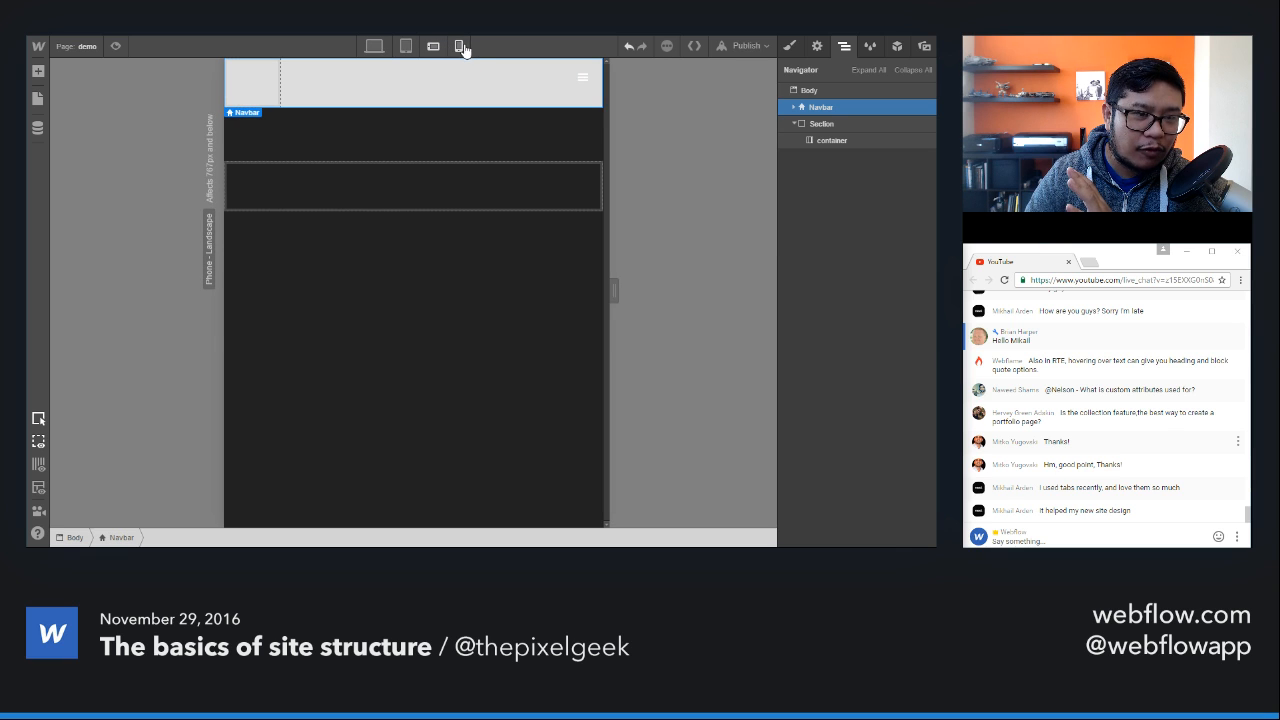
{"action": "left_click", "coordinate": [458, 46]}
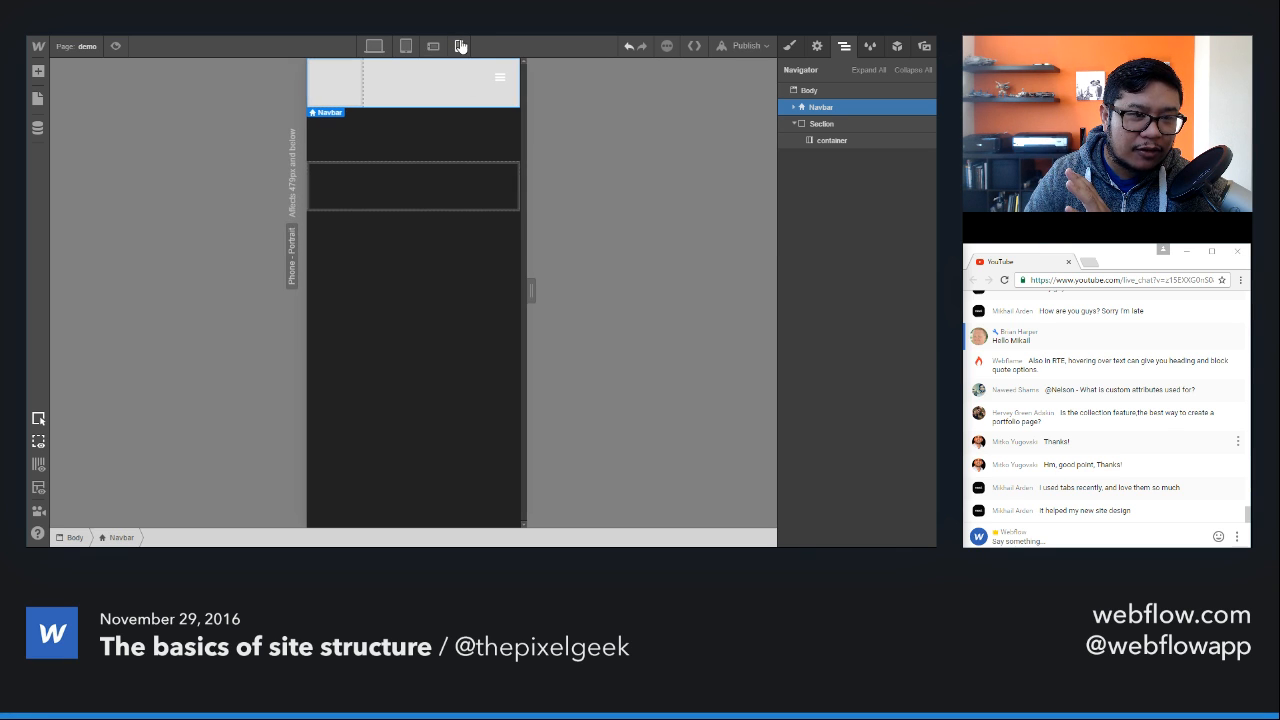
Step: Preview the page in phone portrait and test opening and closing the navbar's menu, returning to the design view
{"action": "left_click", "coordinate": [115, 46]}
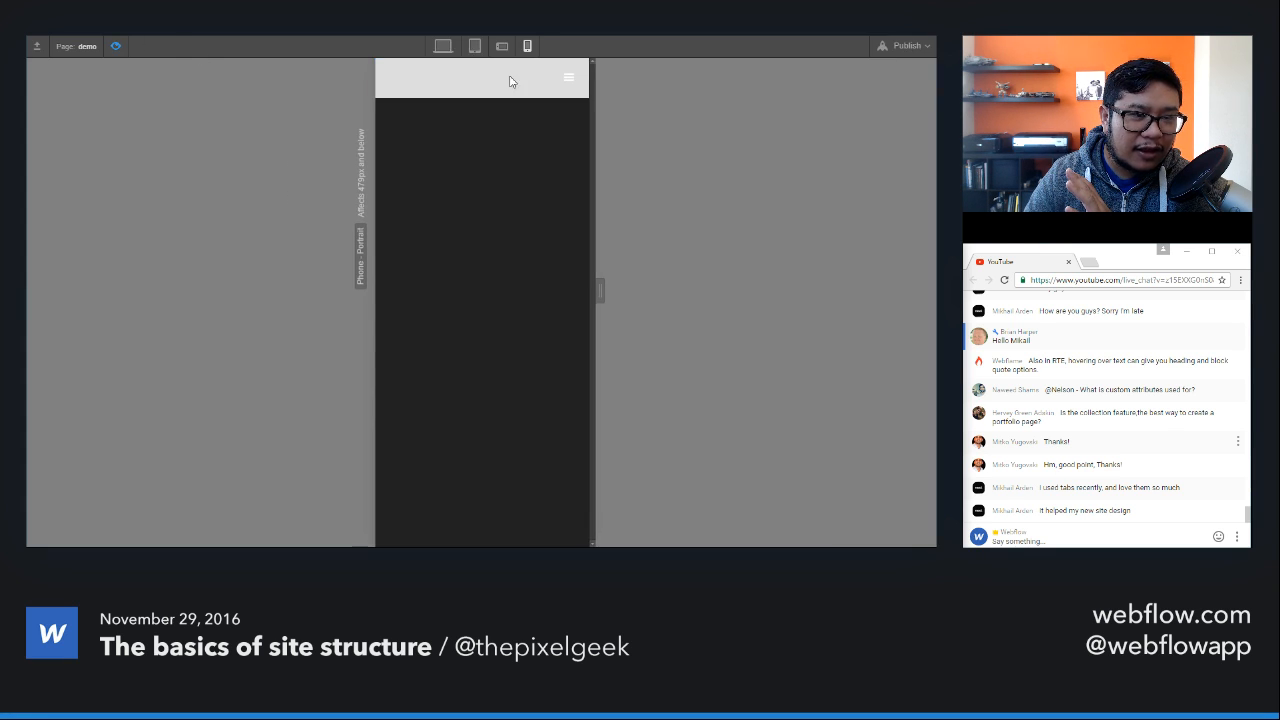
{"action": "left_click", "coordinate": [565, 84]}
{"action": "left_click", "coordinate": [566, 80]}
{"action": "left_click", "coordinate": [566, 80]}
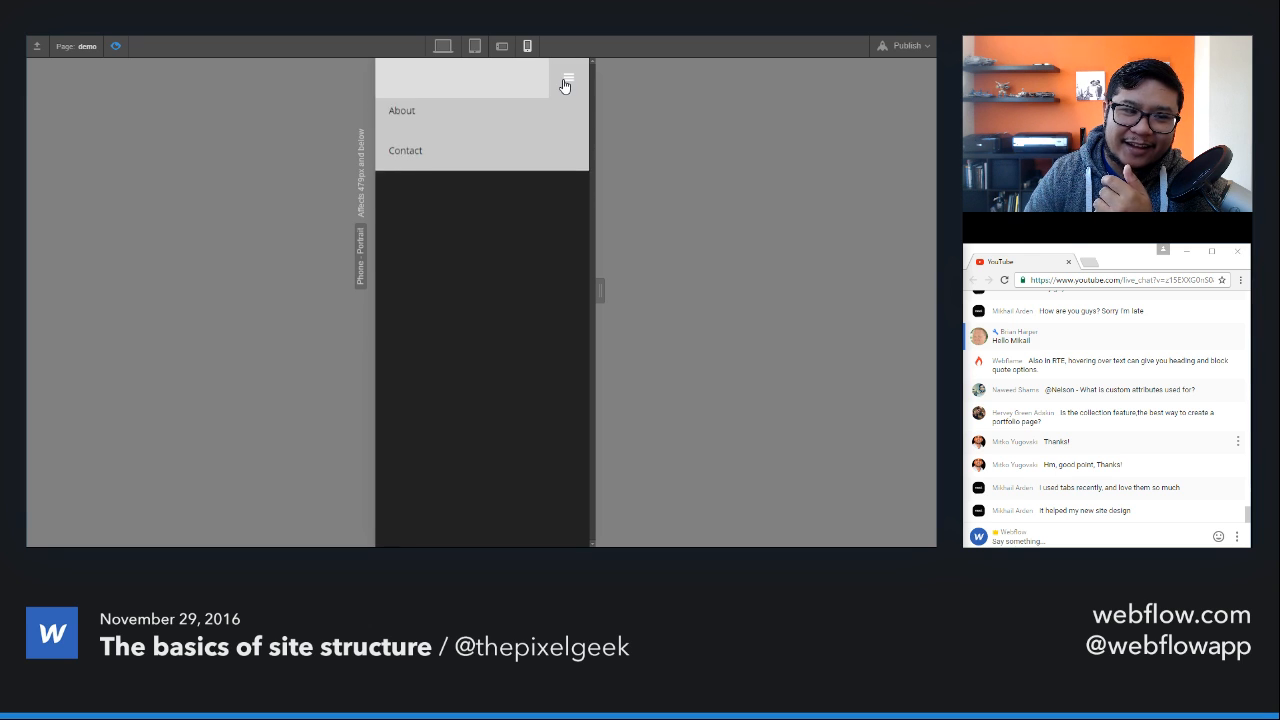
{"action": "left_click", "coordinate": [566, 80]}
{"action": "left_click", "coordinate": [566, 80]}
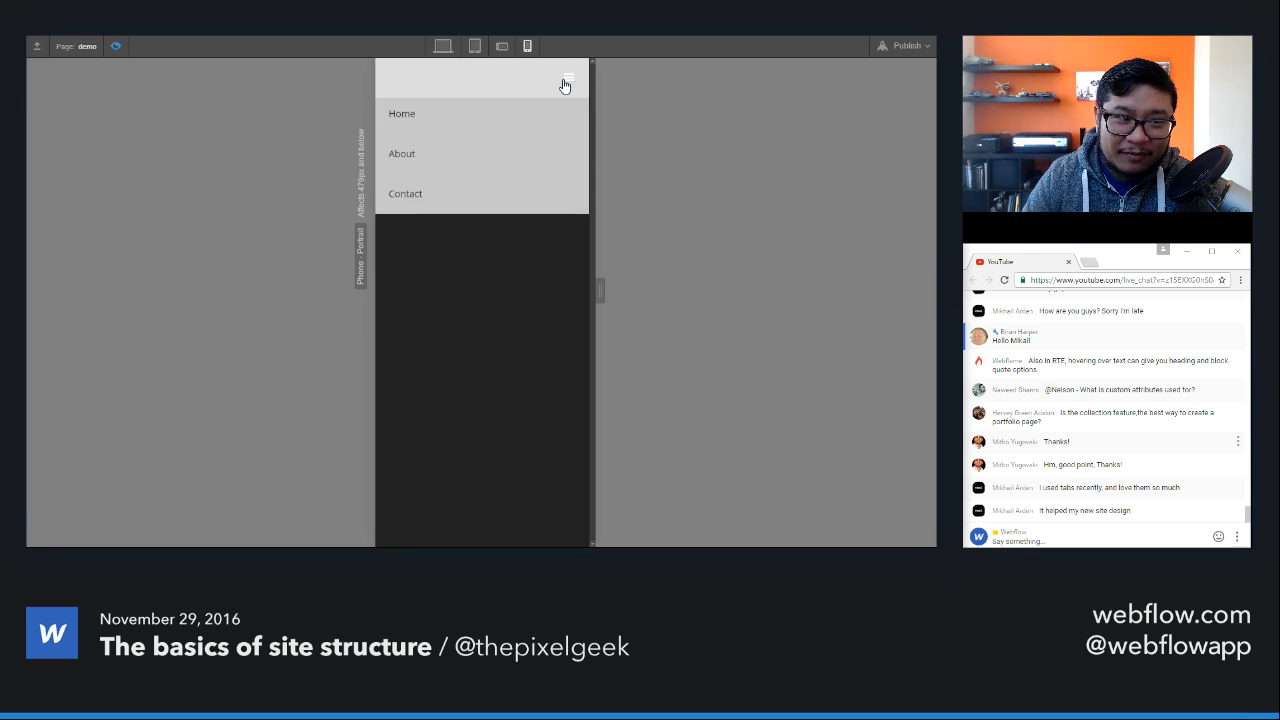
{"action": "left_click", "coordinate": [566, 80]}
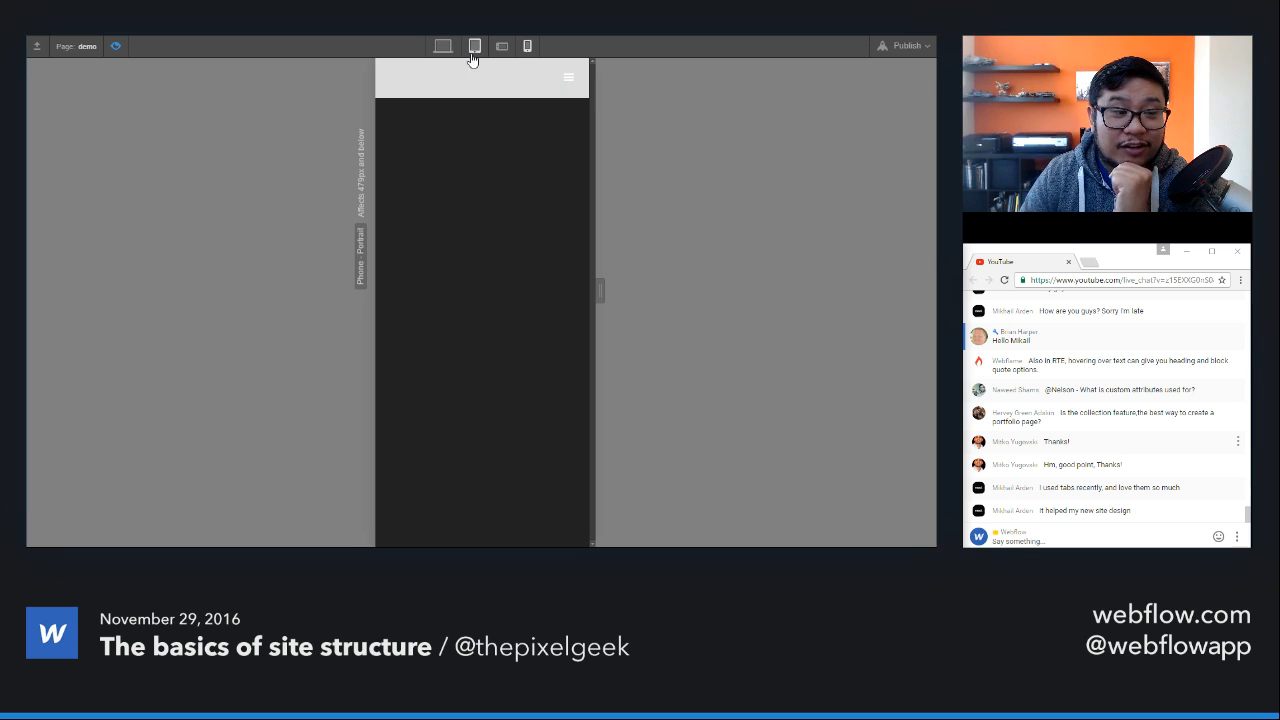
{"action": "left_click", "coordinate": [120, 45]}
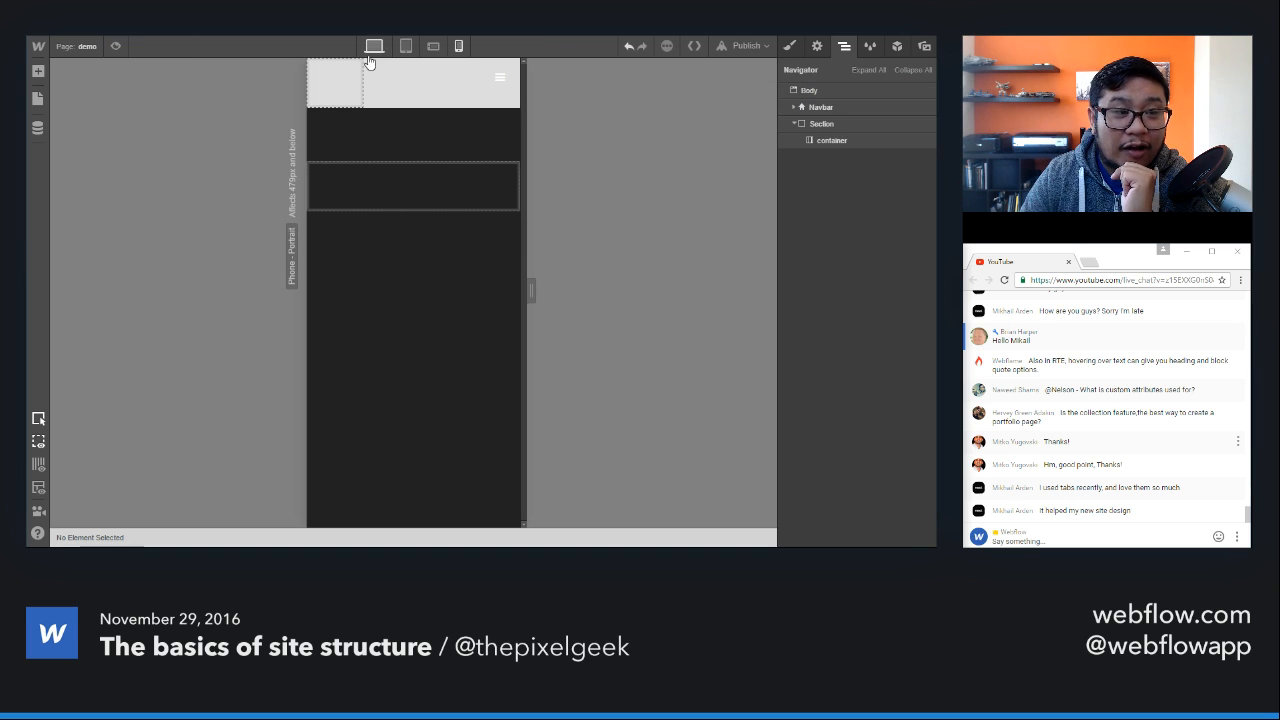
Step: At the phone landscape breakpoint, give the Navbar a new class named "demo navbar" and fix its position to the bottom of the page
{"action": "left_click", "coordinate": [436, 47]}
{"action": "left_click", "coordinate": [519, 101]}
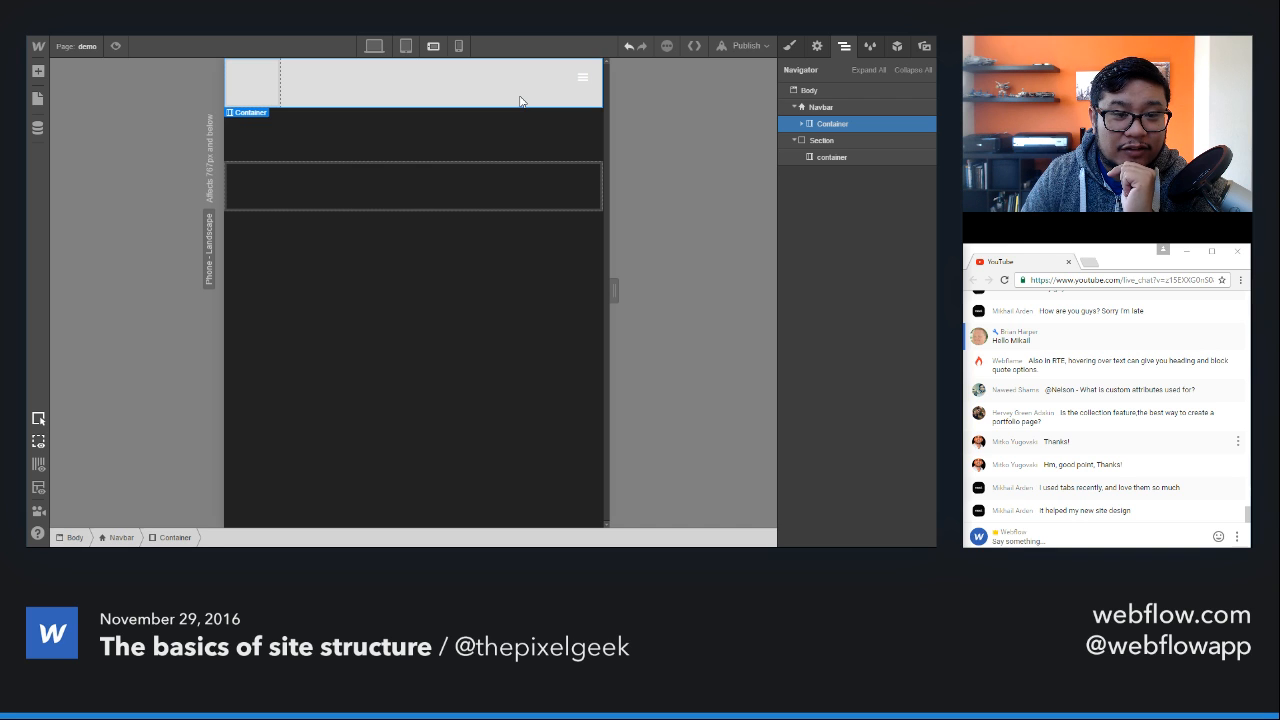
{"action": "left_click", "coordinate": [820, 107]}
{"action": "left_click", "coordinate": [789, 47]}
{"action": "left_click", "coordinate": [847, 106]}
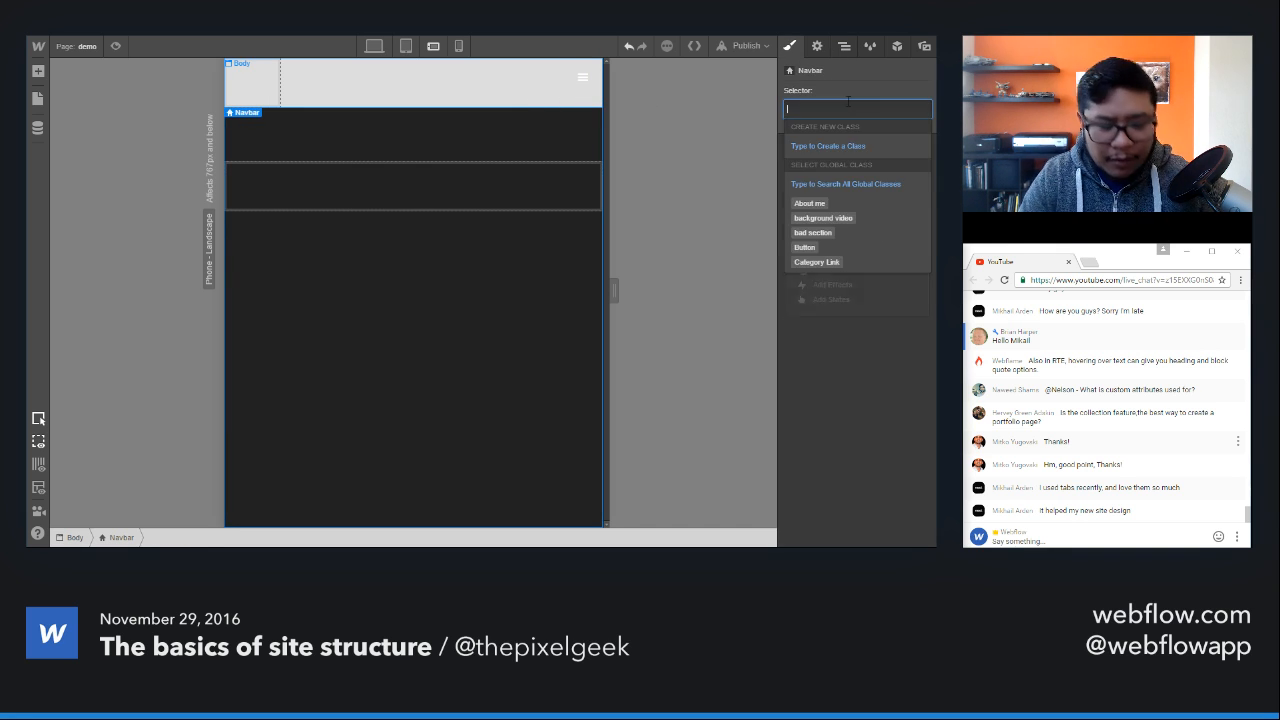
{"action": "type", "text": "demo navbar"}
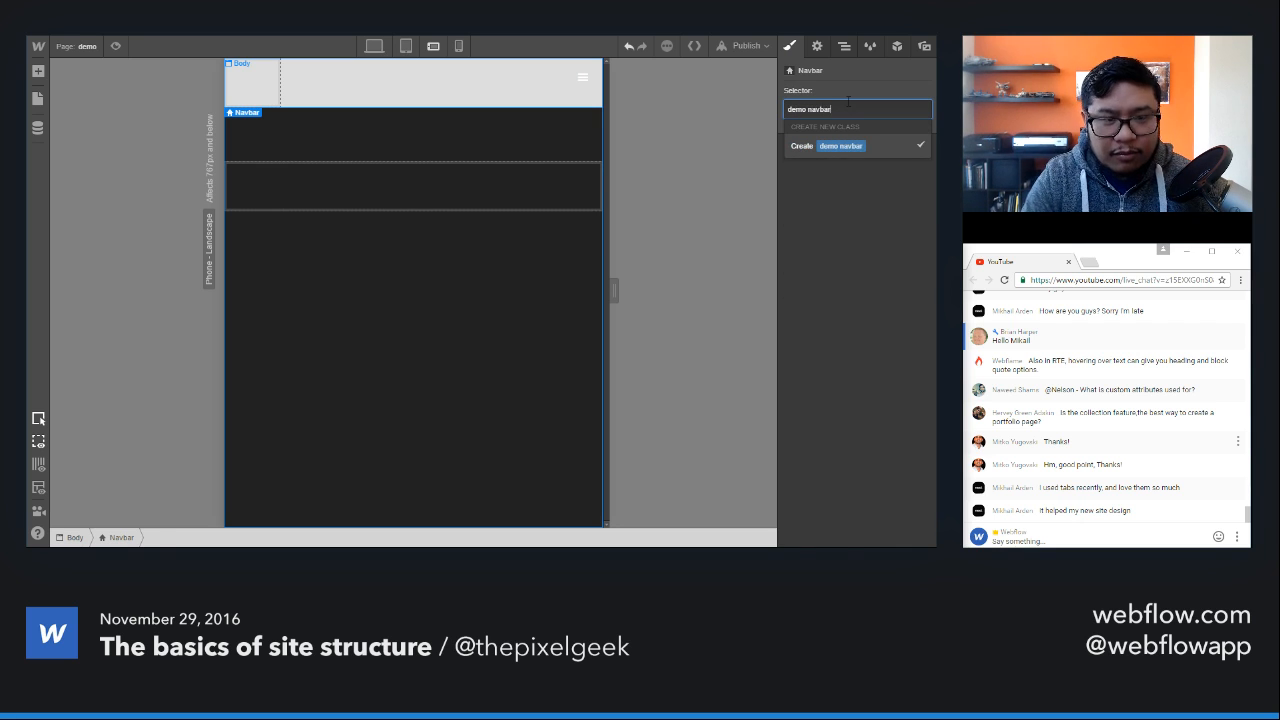
{"action": "key", "text": "Return"}
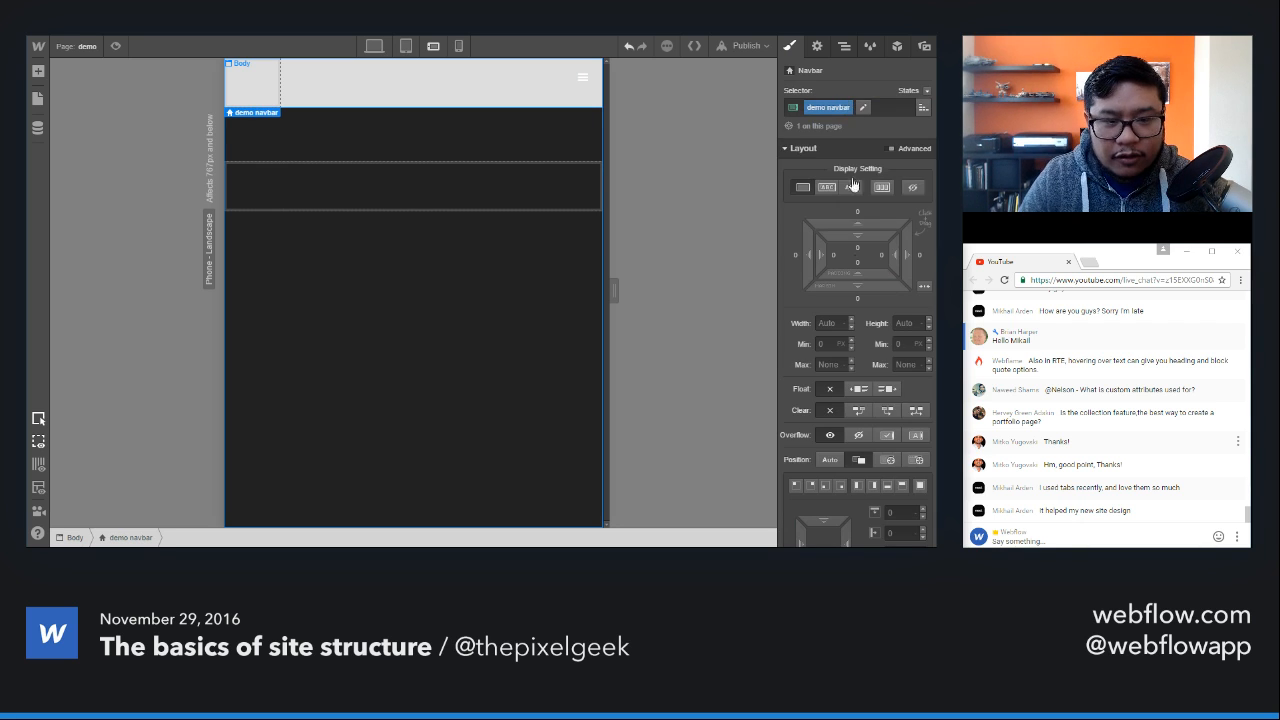
{"action": "left_click", "coordinate": [915, 460]}
{"action": "left_click", "coordinate": [887, 487]}
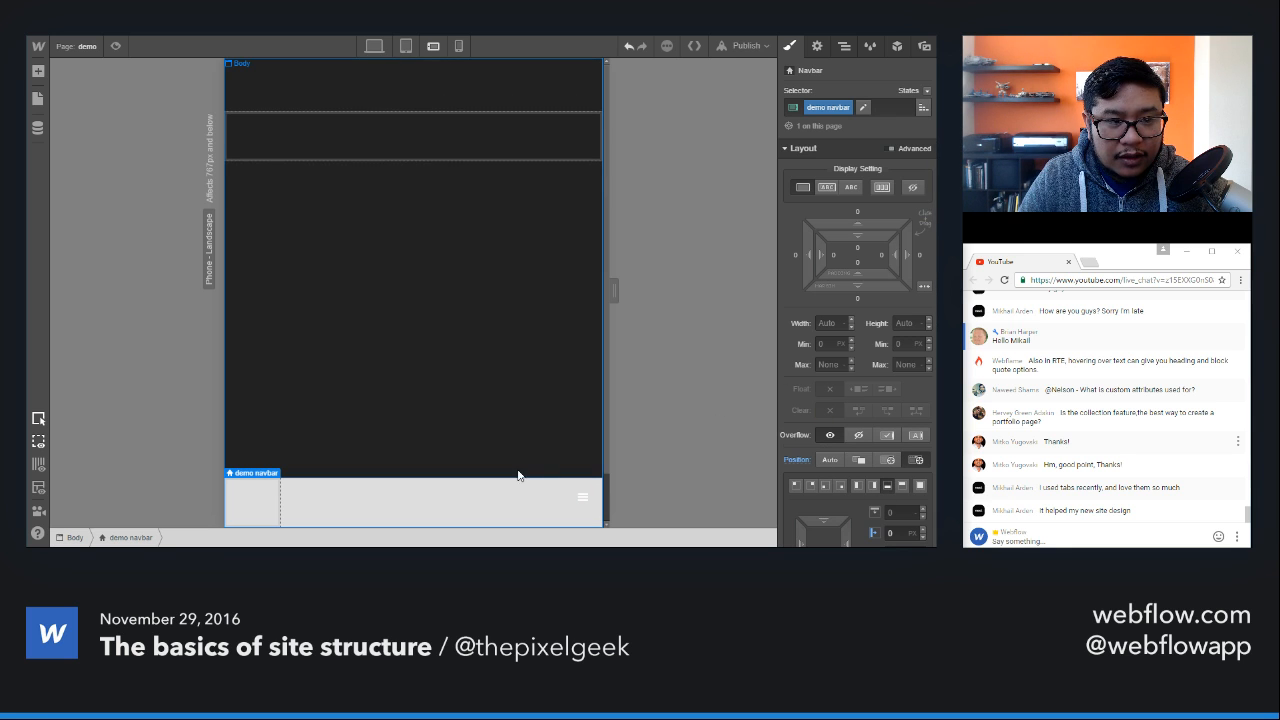
Step: Give the navbar's Menu Button a new class named "demo menu button"
{"action": "left_click", "coordinate": [580, 505]}
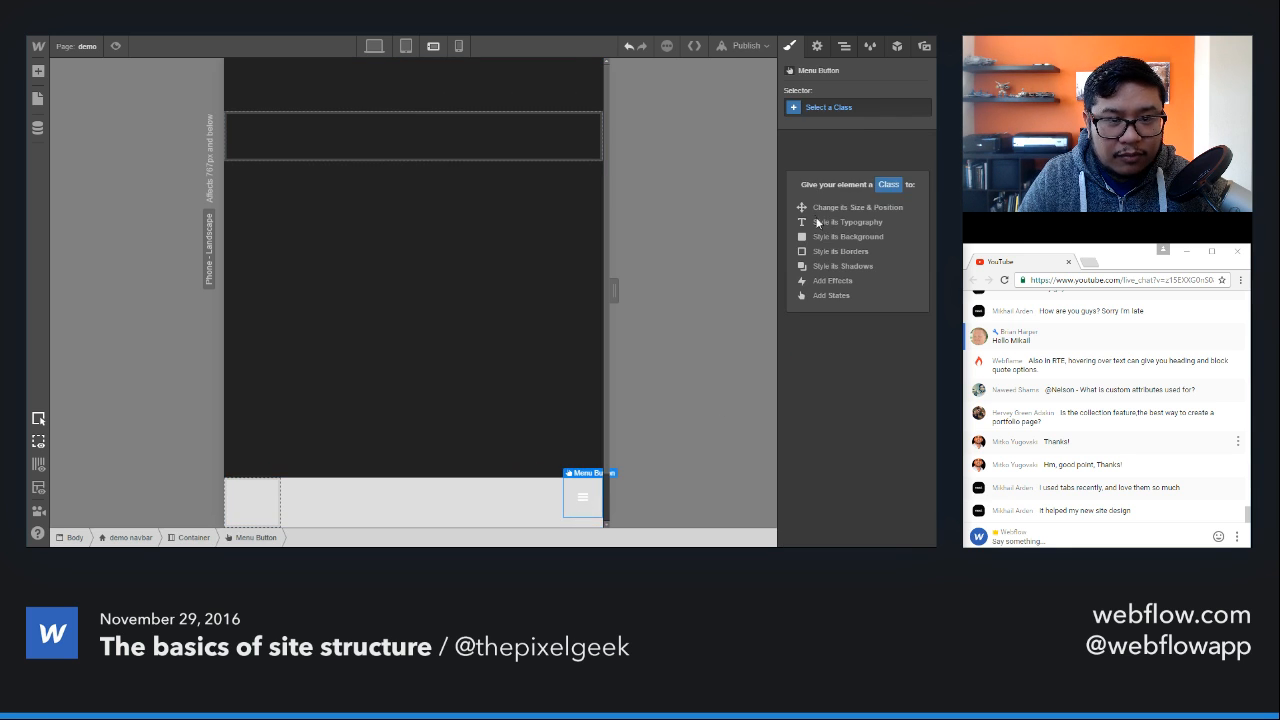
{"action": "left_click", "coordinate": [855, 110]}
{"action": "type", "text": "demo menu button"}
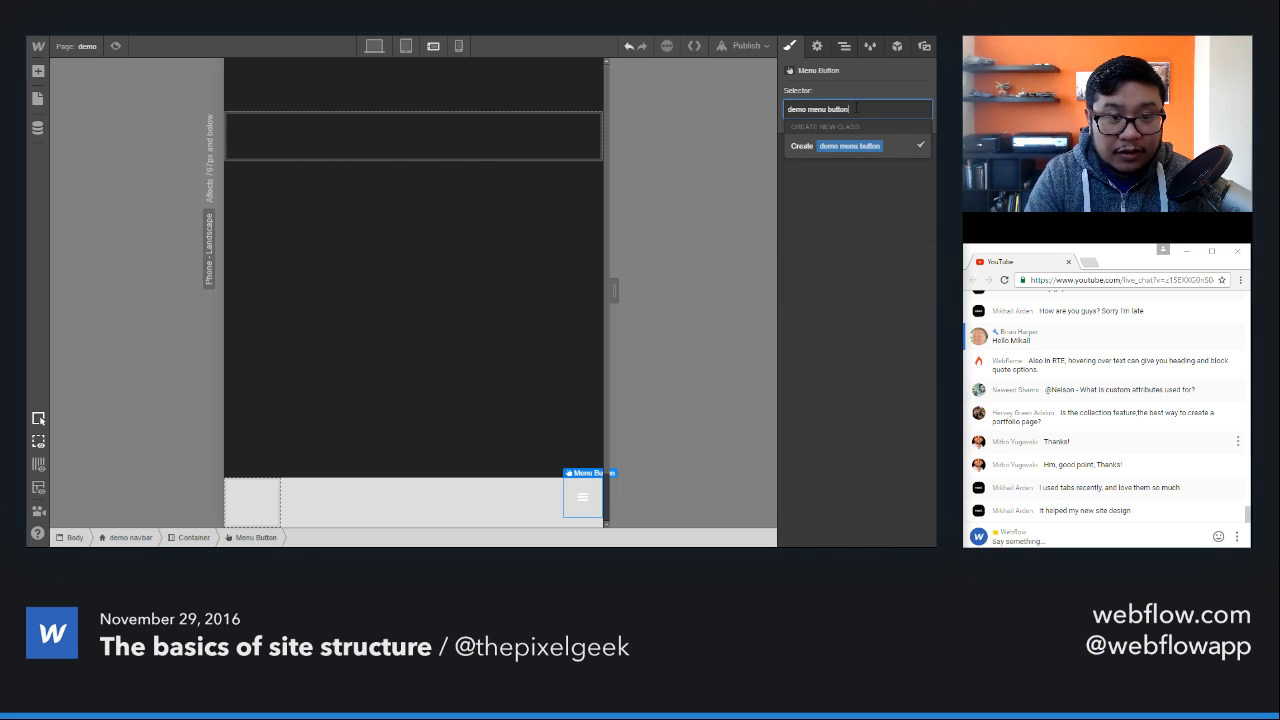
{"action": "key", "text": "Return"}
Step: Set the font color of the demo menu button class to the Dark Cyan swatch, #00ad92
{"action": "scroll", "coordinate": [849, 393], "scroll_direction": "down", "scroll_amount": 5}
{"action": "left_click_drag", "start_coordinate": [848, 437], "coordinate": [775, 437]}
{"action": "type", "text": "black"}
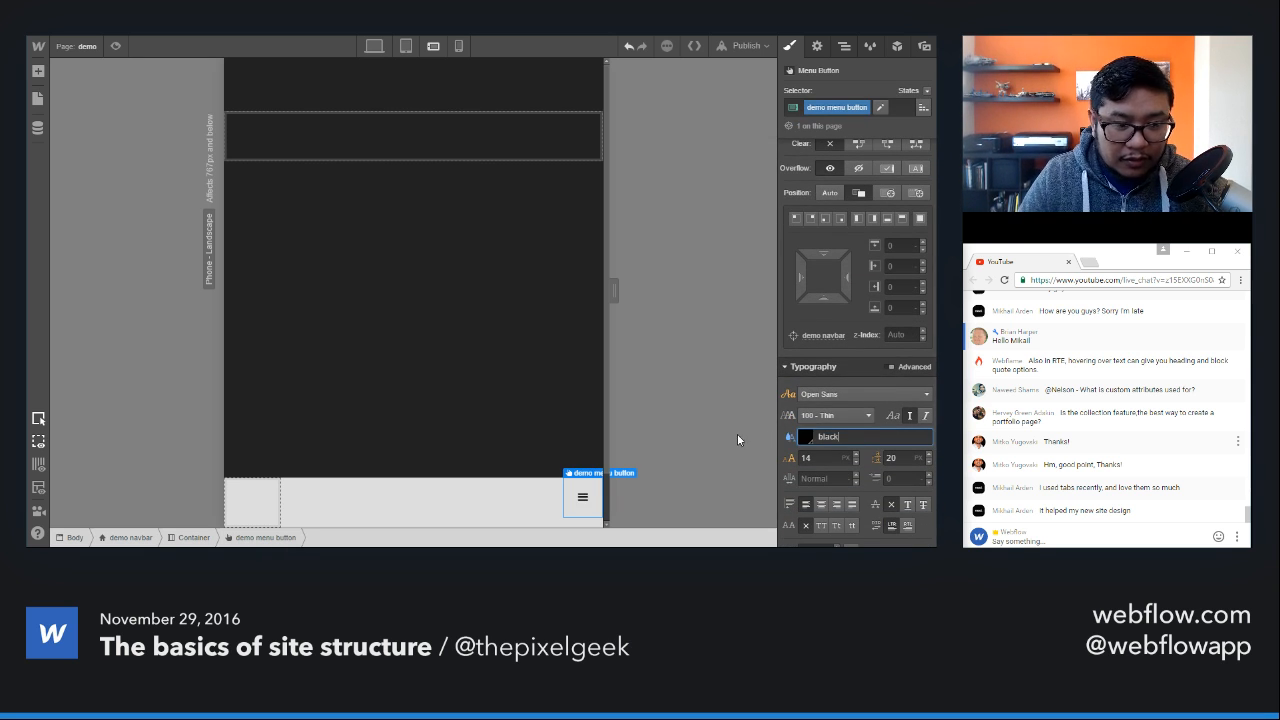
{"action": "left_click", "coordinate": [806, 440]}
{"action": "left_click", "coordinate": [861, 405]}
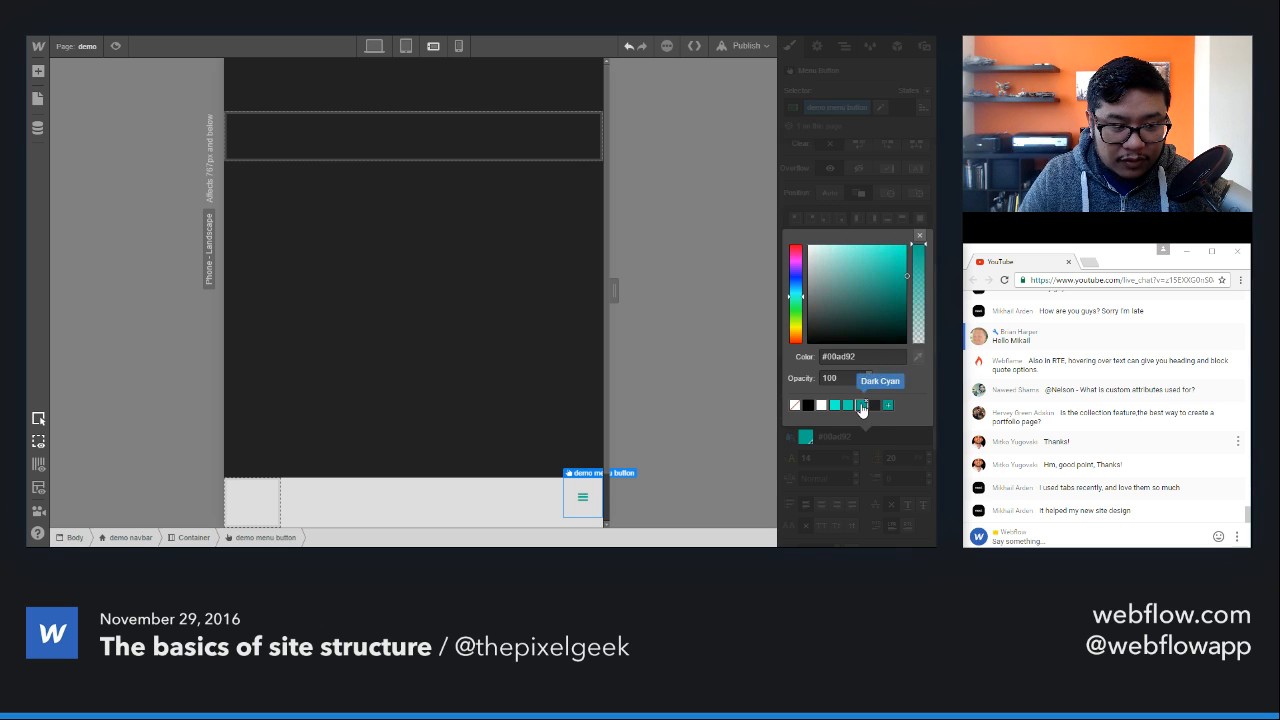
{"action": "left_click", "coordinate": [919, 235]}
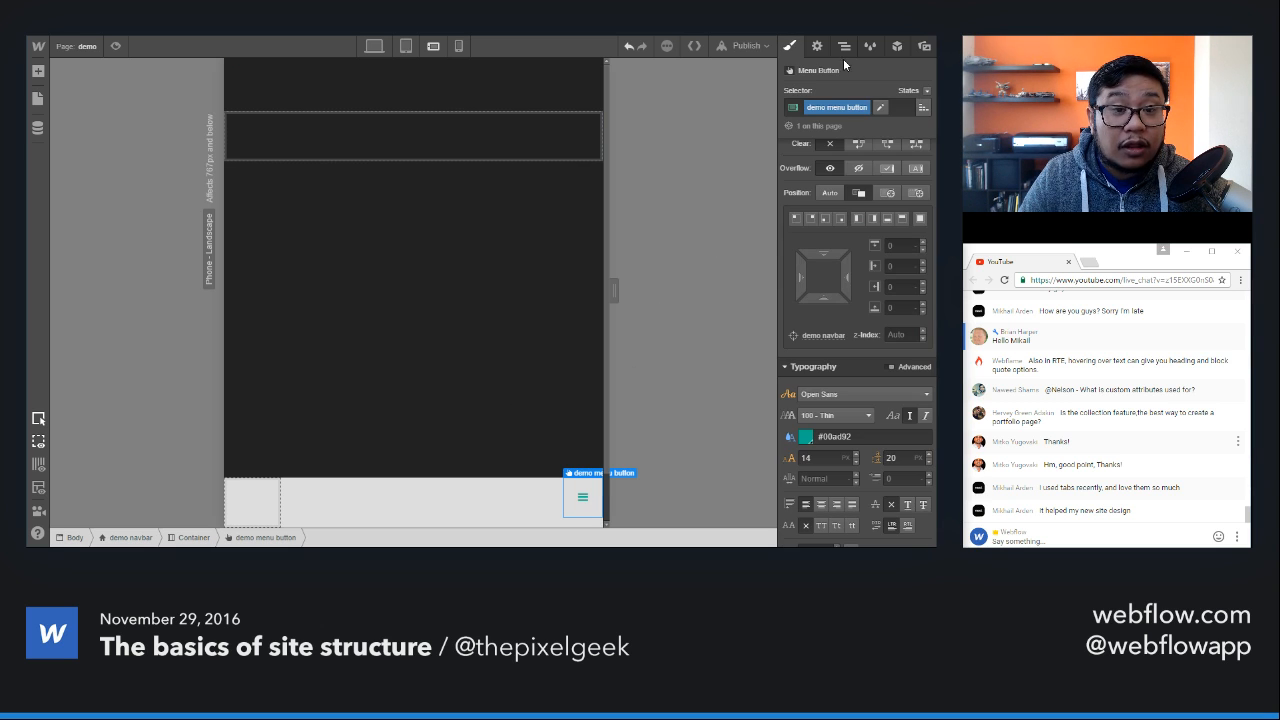
Step: Change the menu type in the menu button's navbar settings to Over Right
{"action": "left_click", "coordinate": [817, 46]}
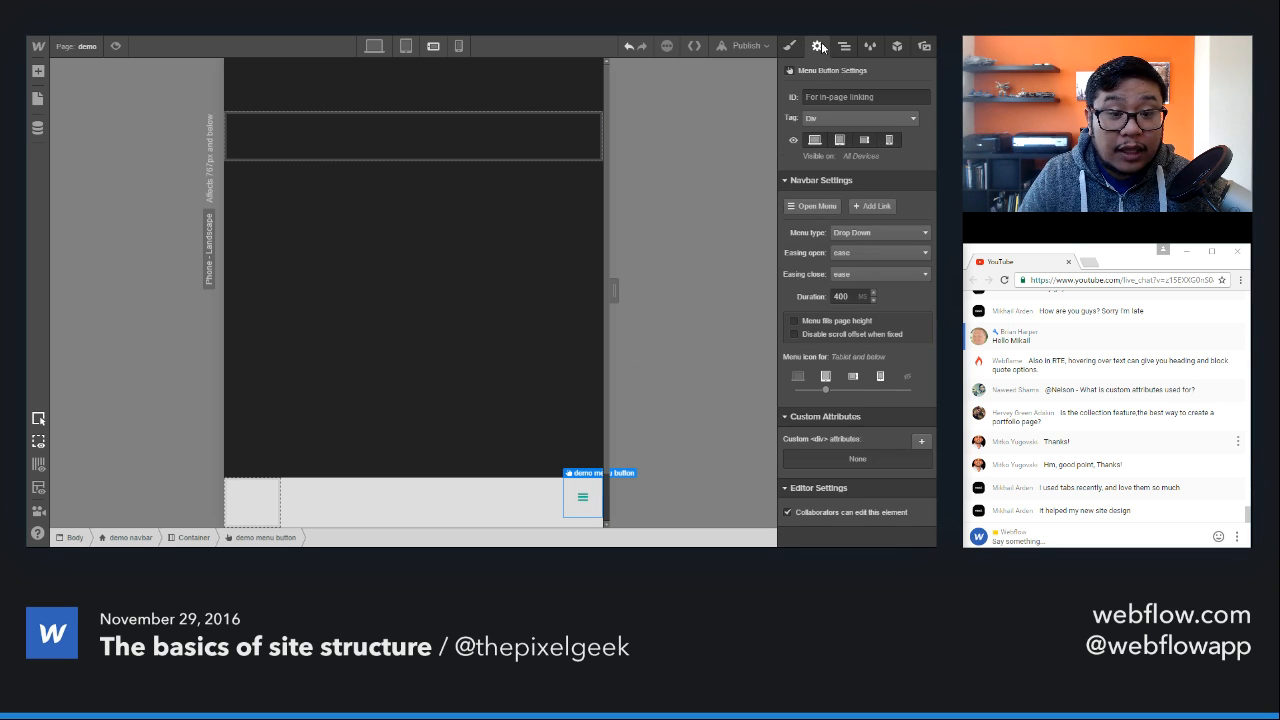
{"action": "left_click", "coordinate": [879, 237]}
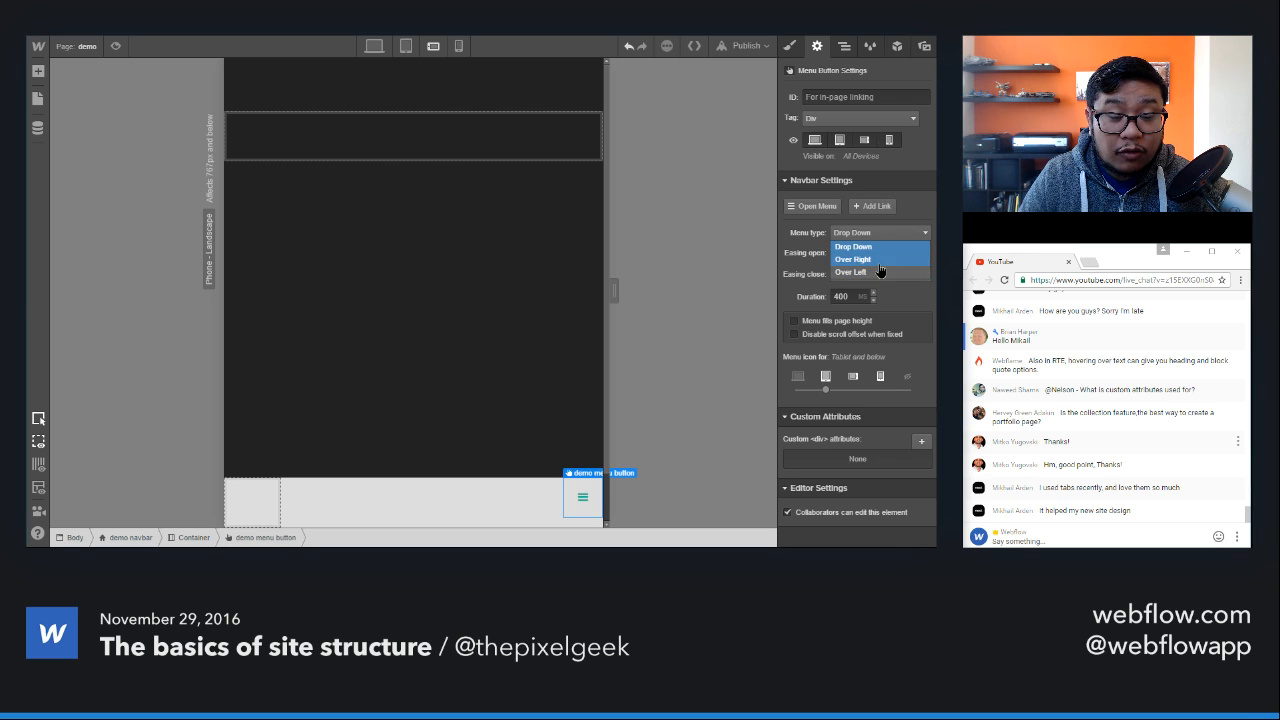
{"action": "left_click", "coordinate": [880, 261]}
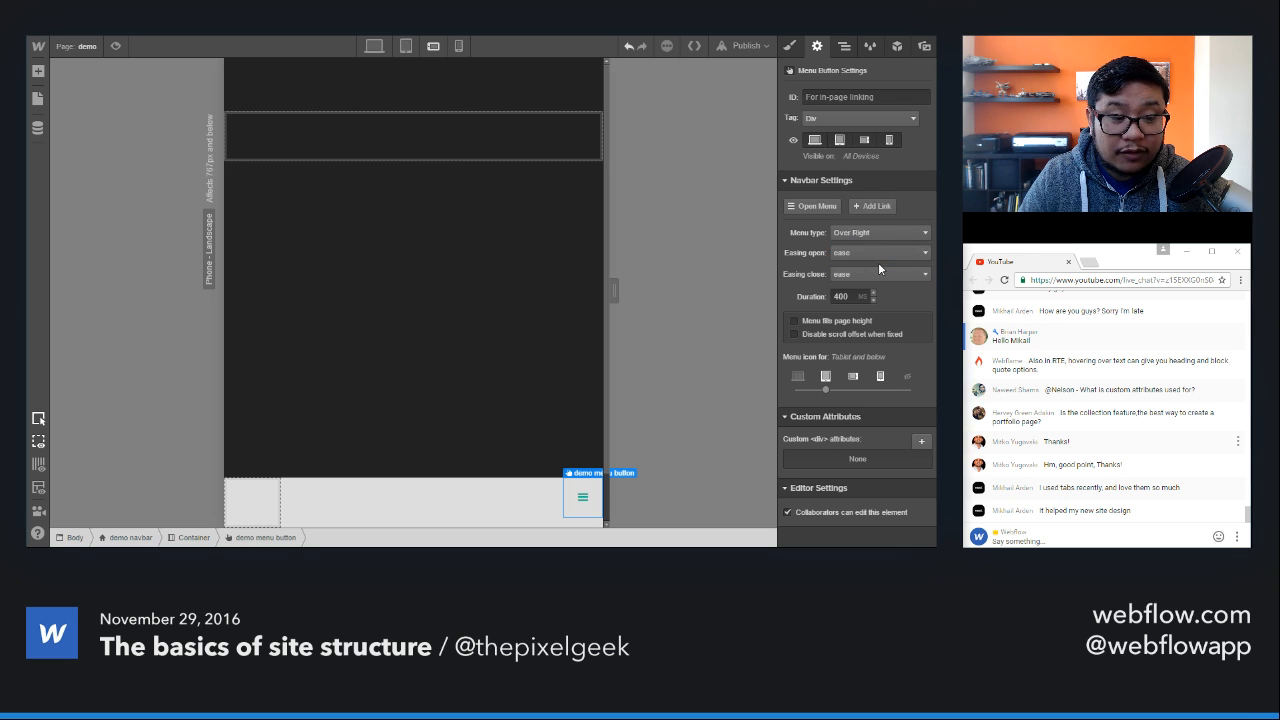
Step: Preview the page to test the Over Right menu, returning to the design view with the menu button selected
{"action": "left_click", "coordinate": [115, 46]}
{"action": "left_click", "coordinate": [640, 524]}
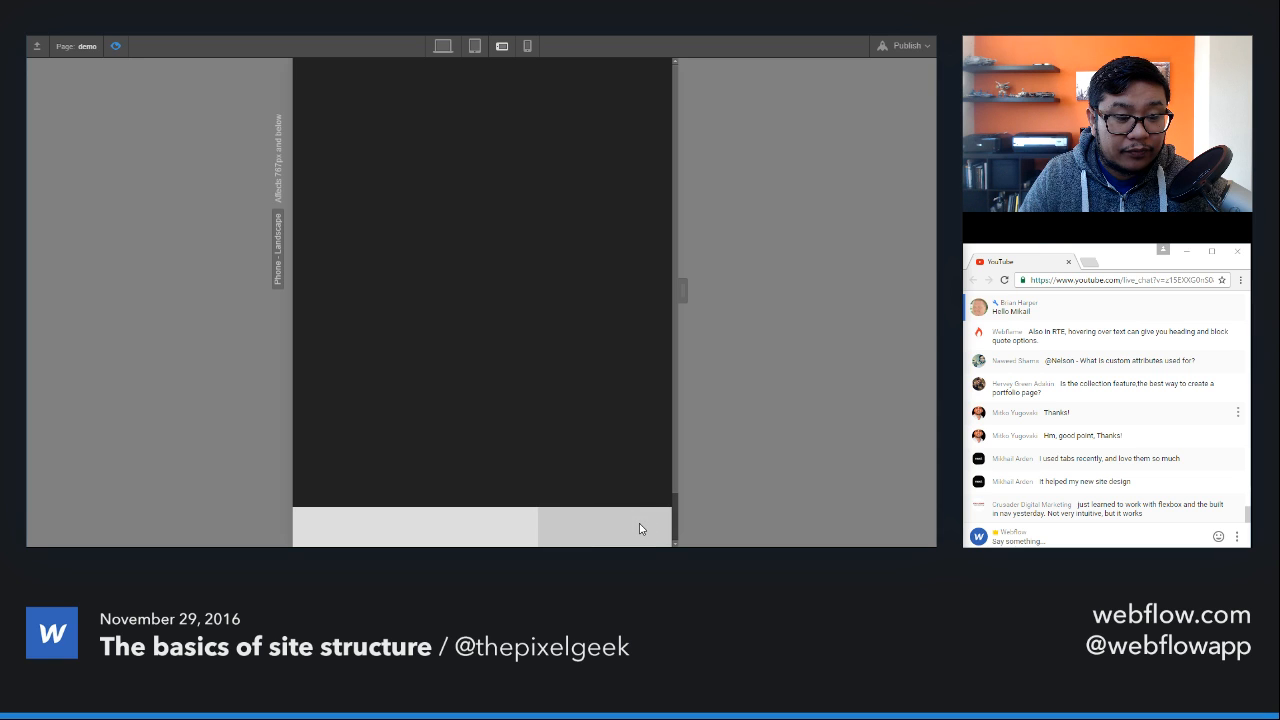
{"action": "left_click", "coordinate": [115, 47]}
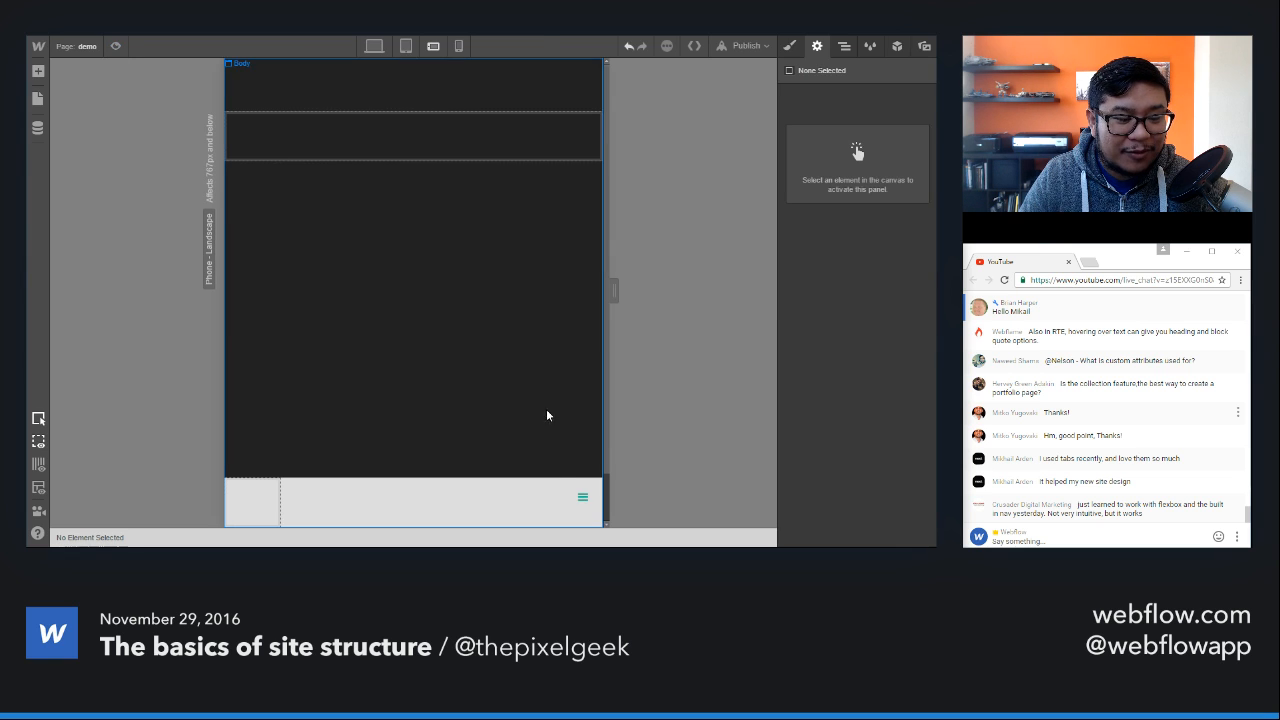
{"action": "left_click", "coordinate": [570, 505]}
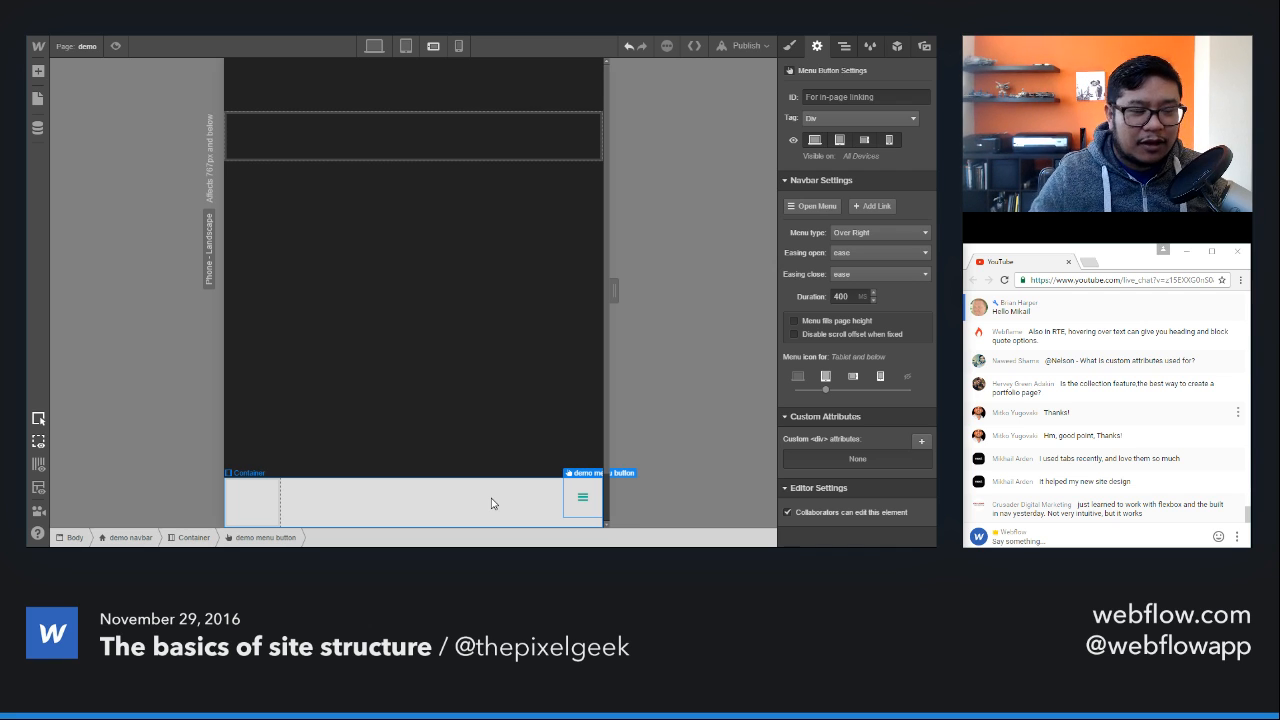
Step: Switch to the Webflow Help Center course page "Building dynamic websites with Webflow CMS"
{"action": "left_click", "coordinate": [400, 20]}
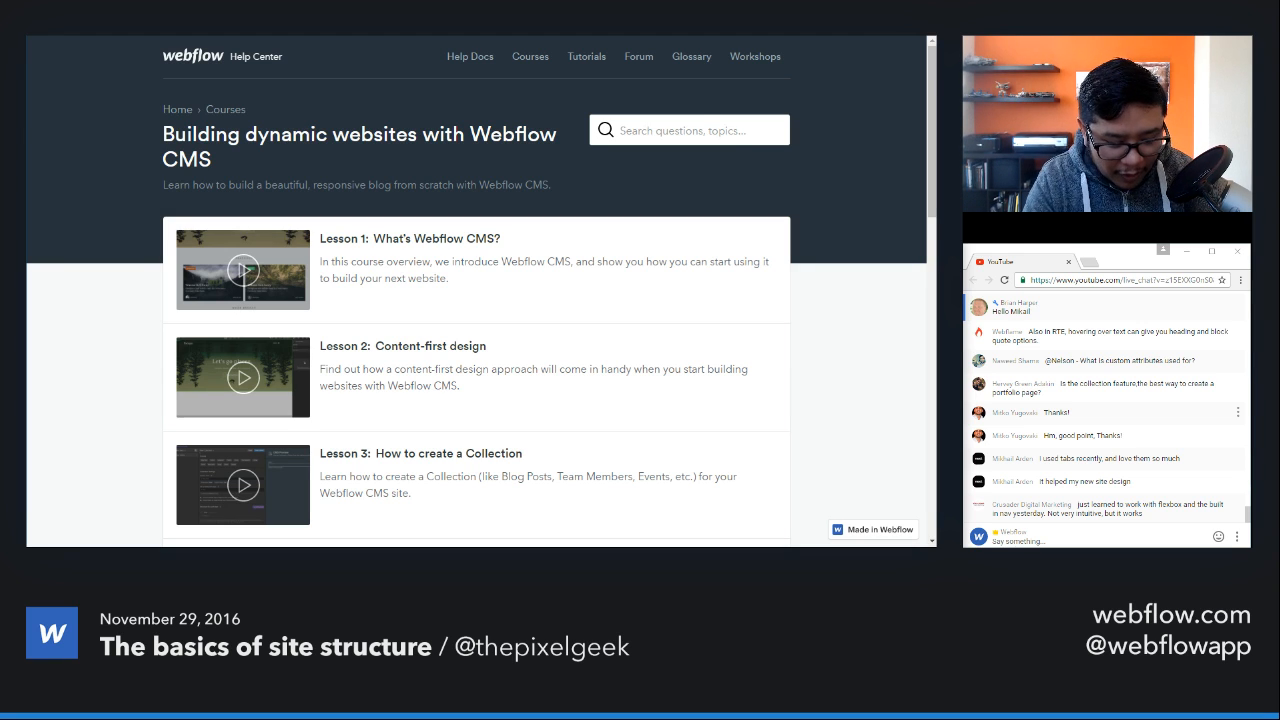
Step: Open the pxlgk3 portfolio site and open and close its grid menu repeatedly to demonstrate the interaction
{"action": "type", "text": "pxlgk3.webflow."}
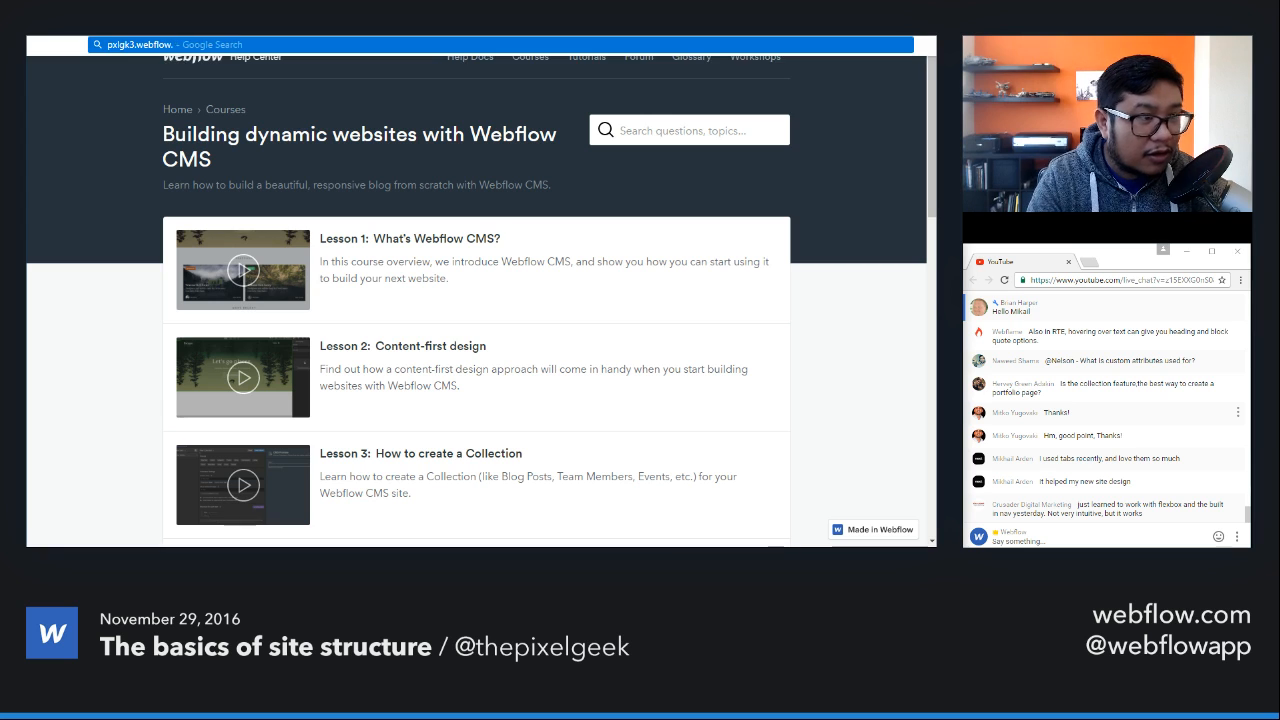
{"action": "key", "text": "Return"}
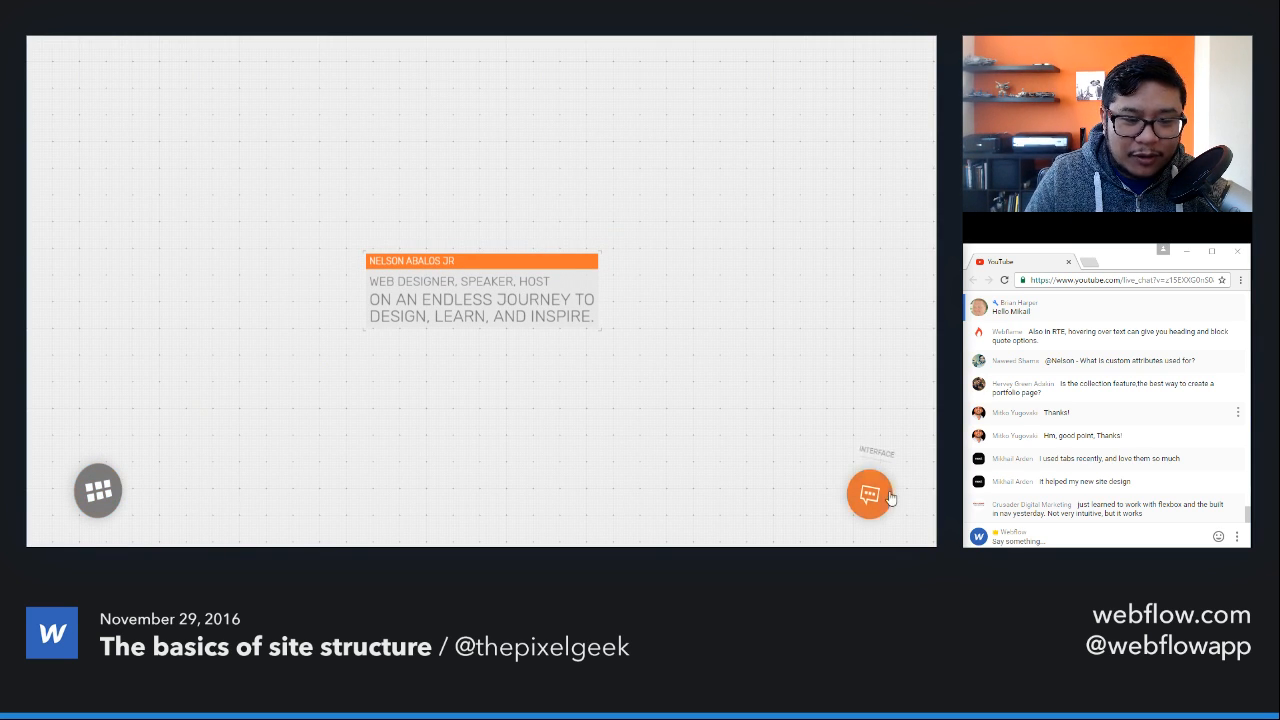
{"action": "left_click", "coordinate": [82, 490]}
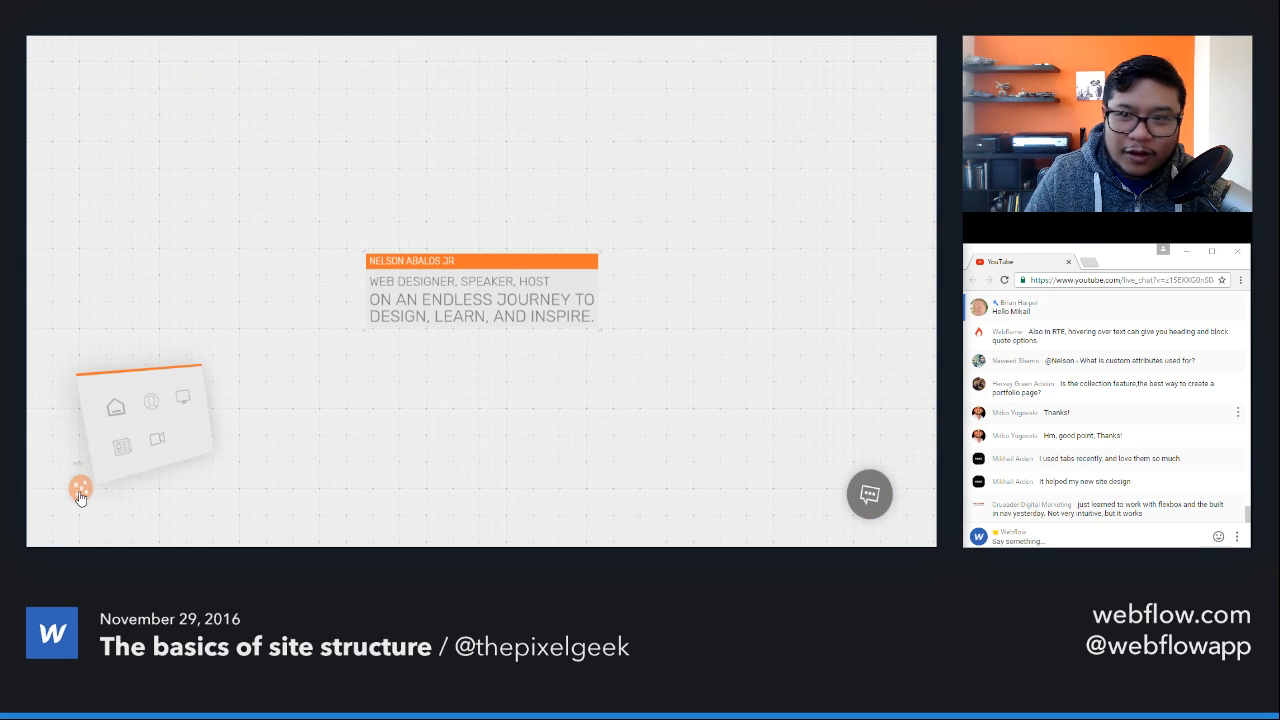
{"action": "left_click", "coordinate": [80, 492]}
{"action": "left_click", "coordinate": [80, 492]}
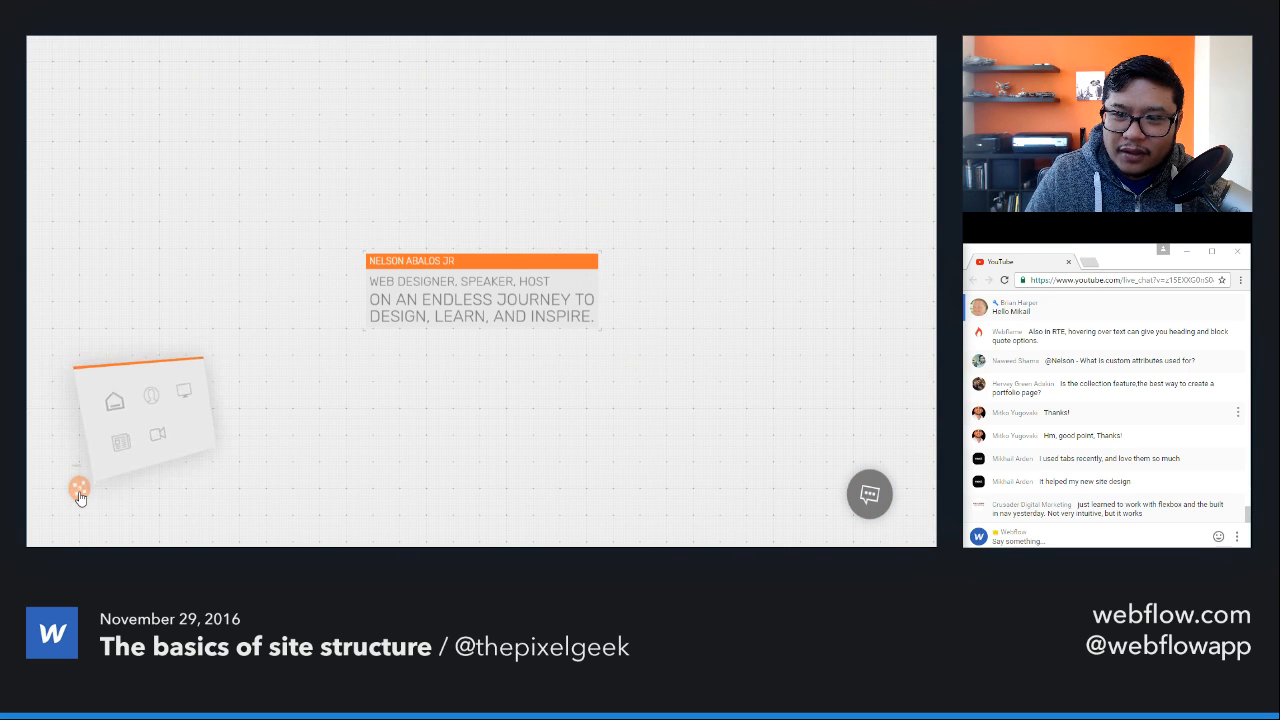
{"action": "left_click", "coordinate": [80, 494]}
{"action": "left_click", "coordinate": [80, 494]}
{"action": "left_click", "coordinate": [80, 494]}
Step: Return to the Webflow Designer and delete the demo navbar from the page in desktop view
{"action": "key", "text": "ctrl+Tab"}
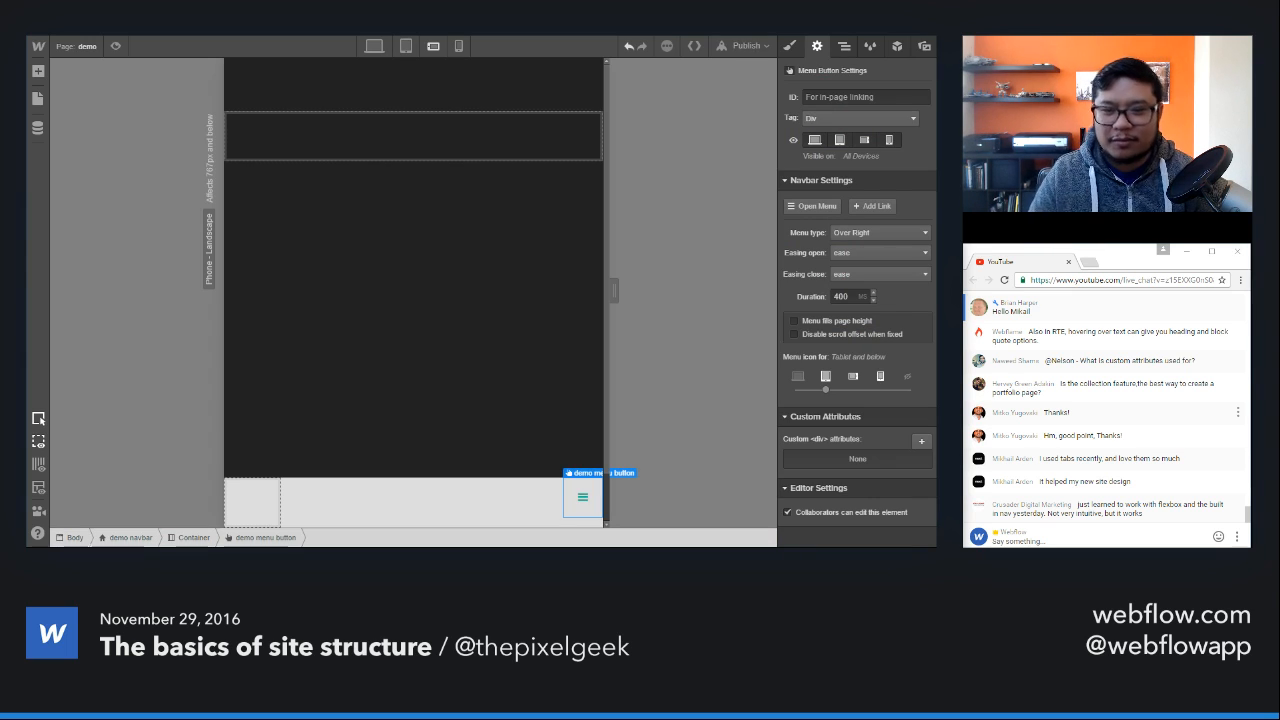
{"action": "left_click", "coordinate": [389, 50]}
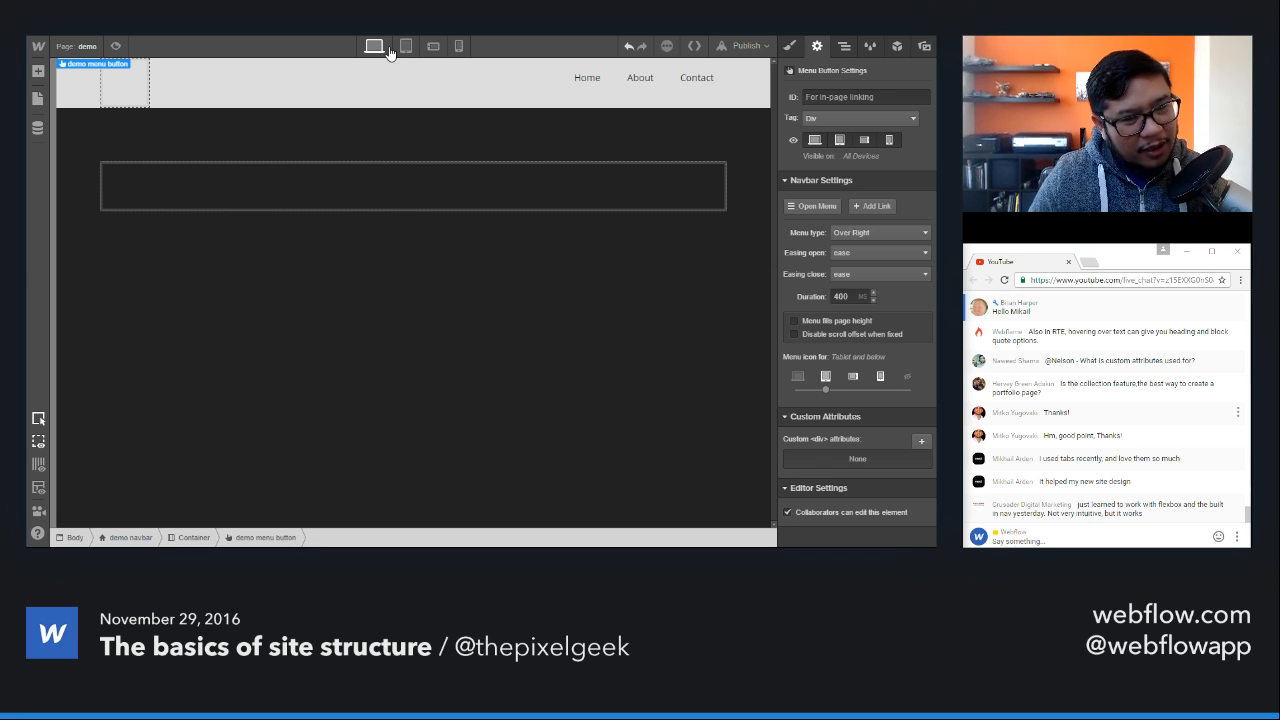
{"action": "left_click", "coordinate": [163, 178]}
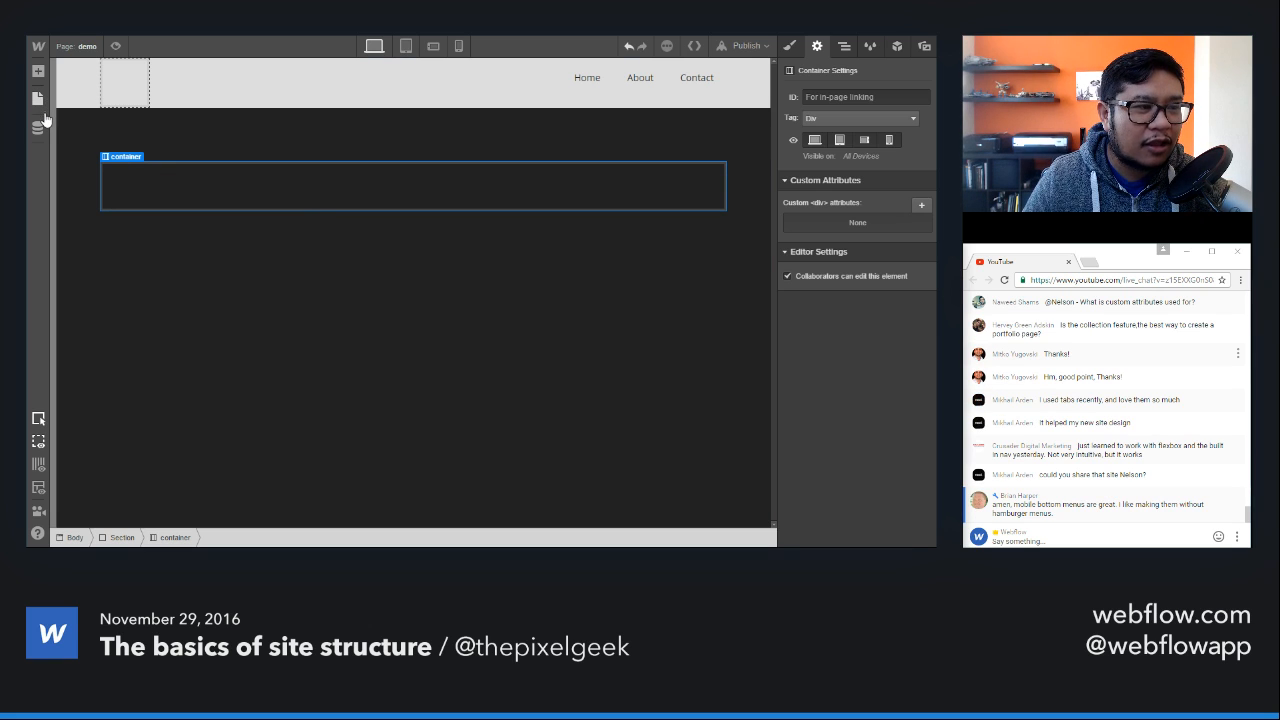
{"action": "left_click", "coordinate": [71, 80]}
{"action": "key", "text": "Delete"}
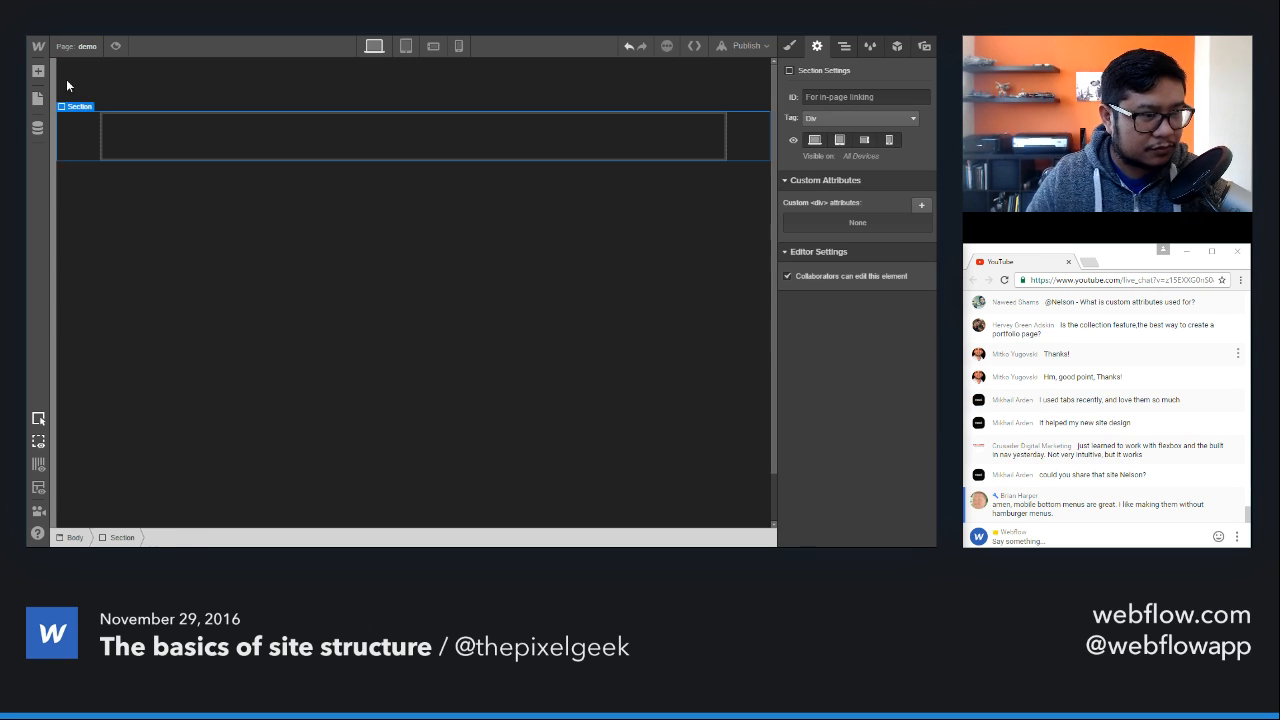
Step: Add a new Navbar component at the top of the page body, above the section
{"action": "key", "text": "a"}
{"action": "scroll", "coordinate": [203, 441], "scroll_direction": "down", "scroll_amount": 10}
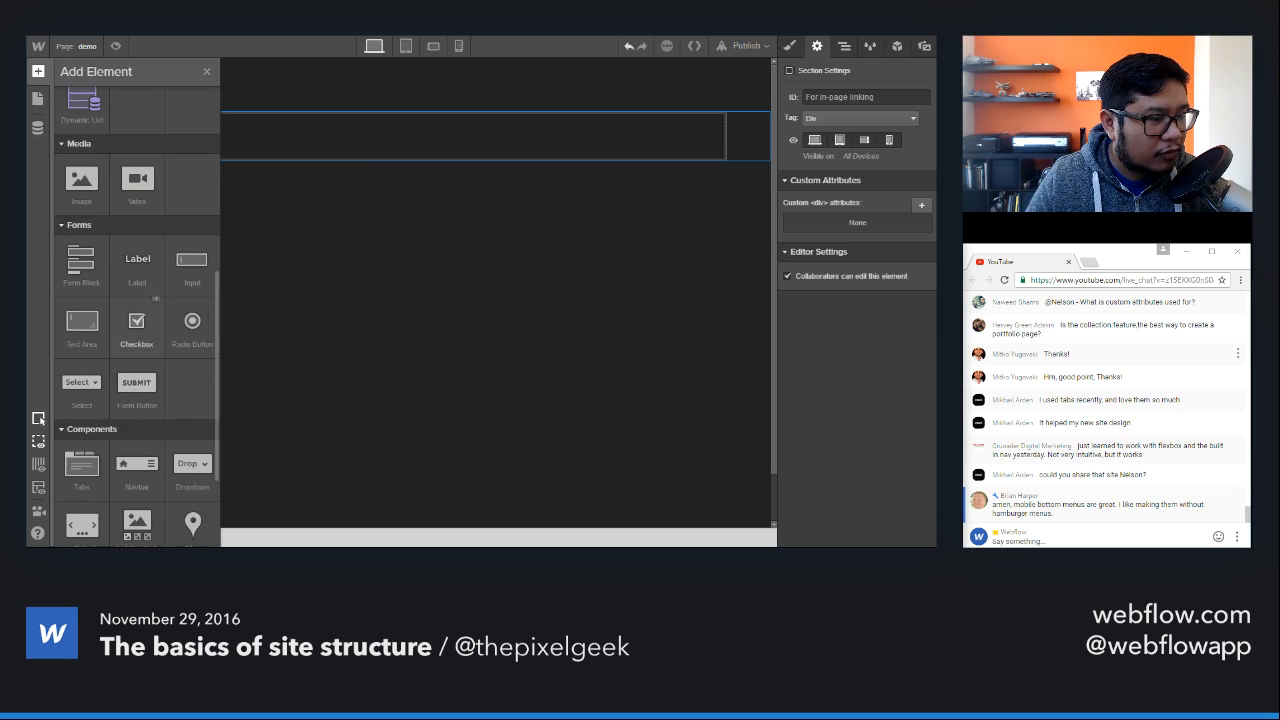
{"action": "scroll", "coordinate": [203, 441], "scroll_direction": "down", "scroll_amount": 2}
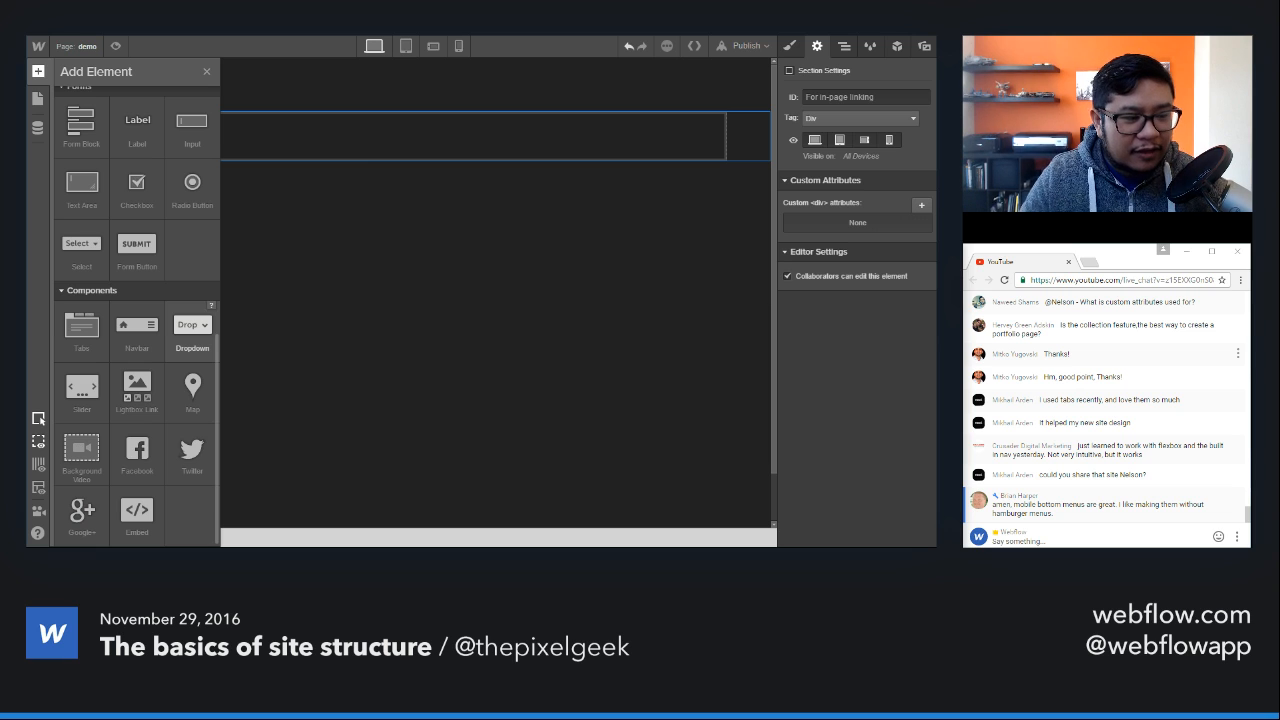
{"action": "left_click_drag", "start_coordinate": [137, 325], "coordinate": [436, 71]}
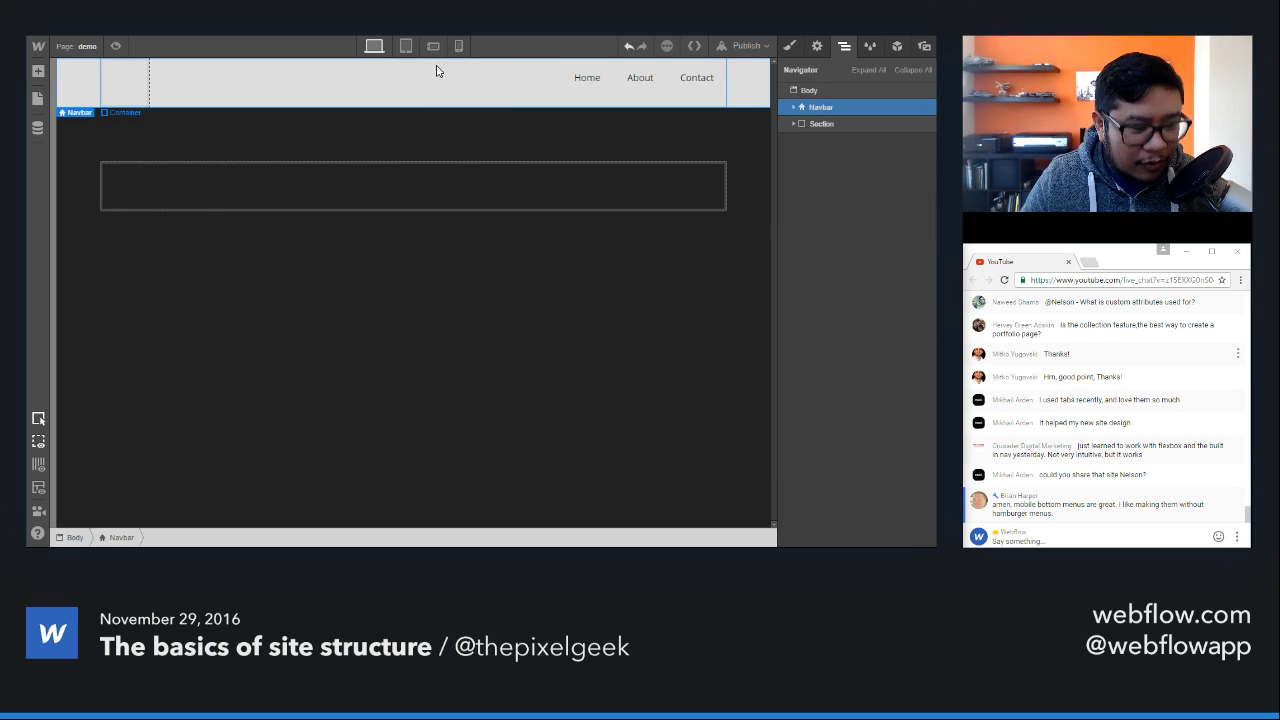
Step: Add a Dropdown component to the new navbar's nav menu, after the Contact link
{"action": "key", "text": "a"}
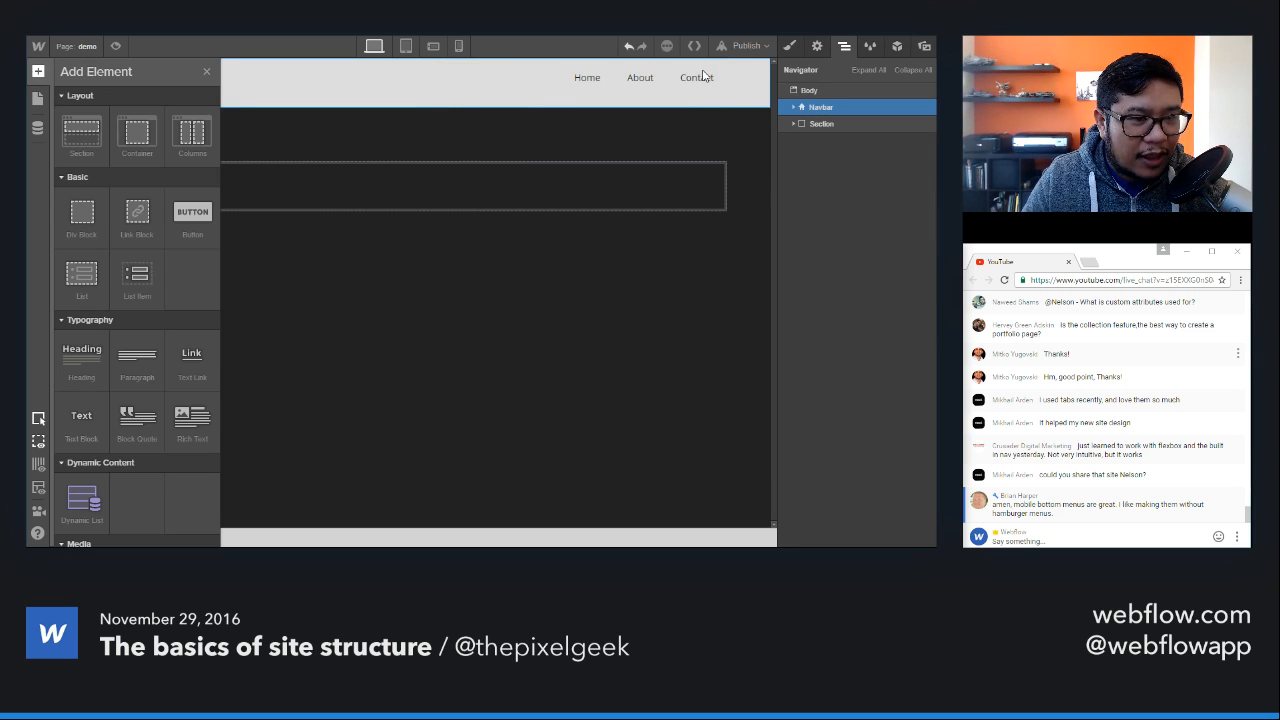
{"action": "scroll", "coordinate": [190, 320], "scroll_direction": "down", "scroll_amount": 5}
{"action": "left_click_drag", "start_coordinate": [194, 322], "coordinate": [720, 100]}
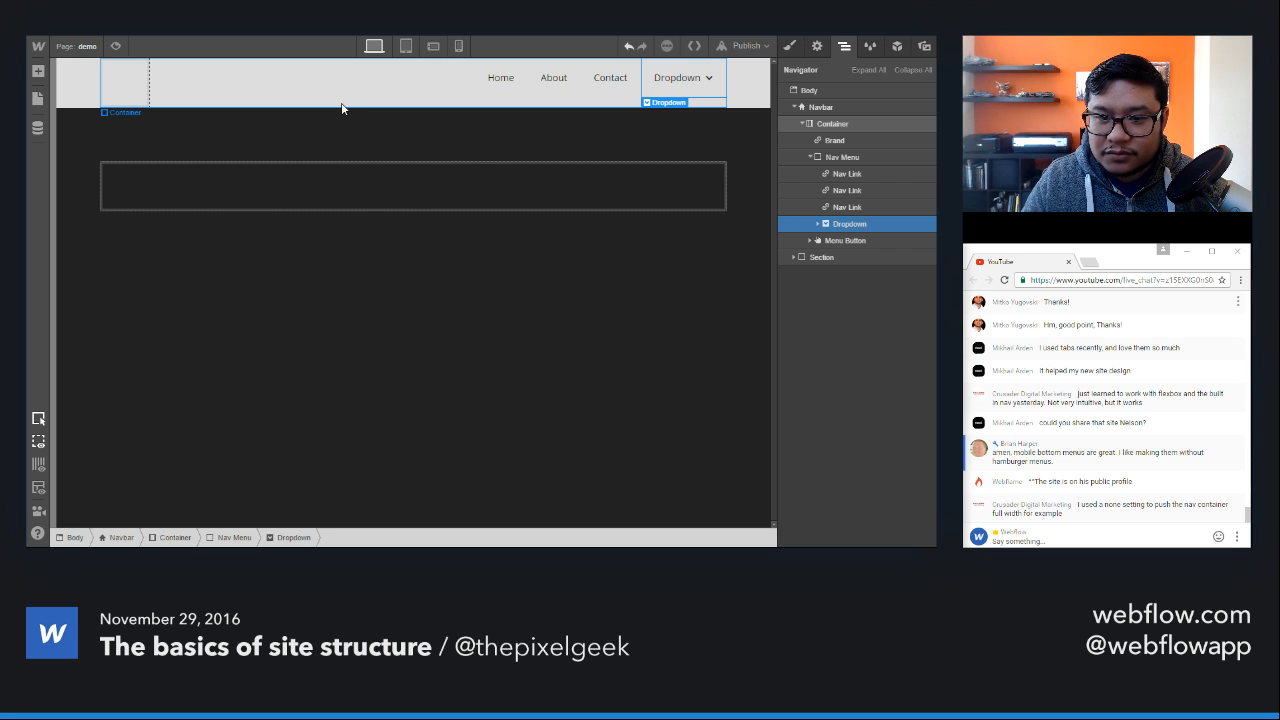
{"action": "left_click", "coordinate": [345, 32]}
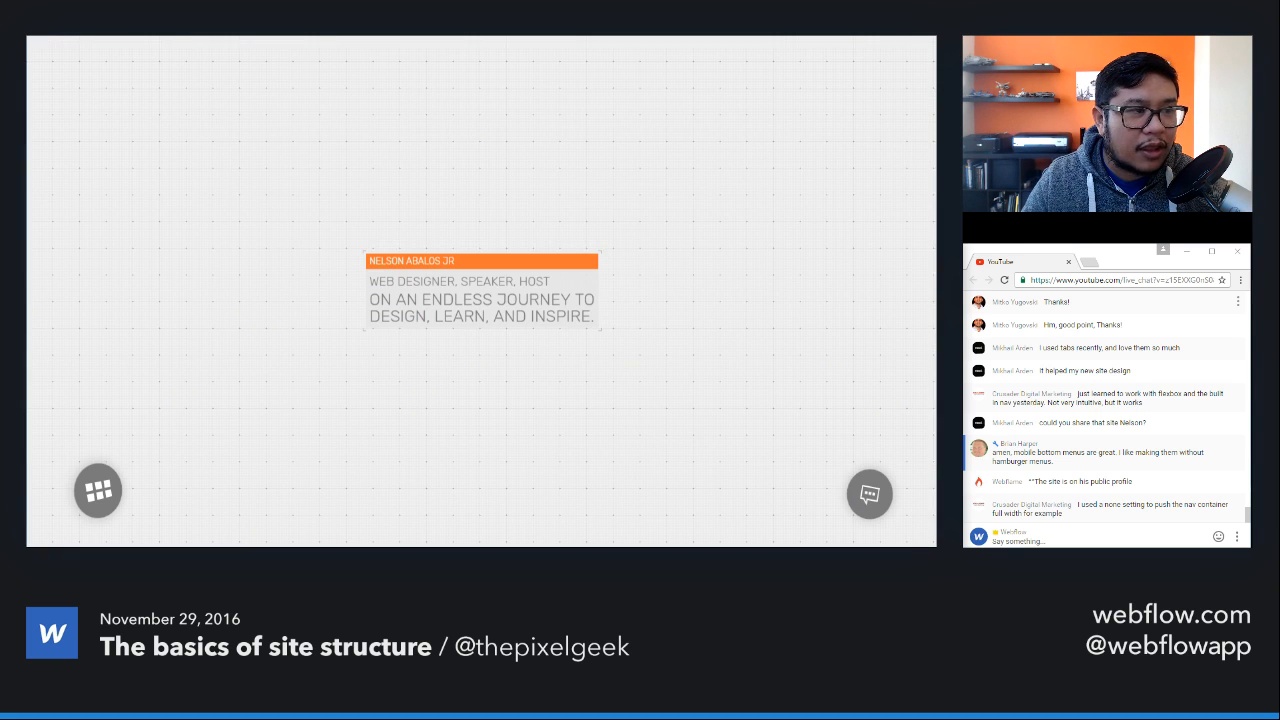
{"action": "left_click", "coordinate": [1103, 541]}
{"action": "type", "text": "http://pxlgk3.webflow.io/"}
{"action": "key", "text": "Return"}
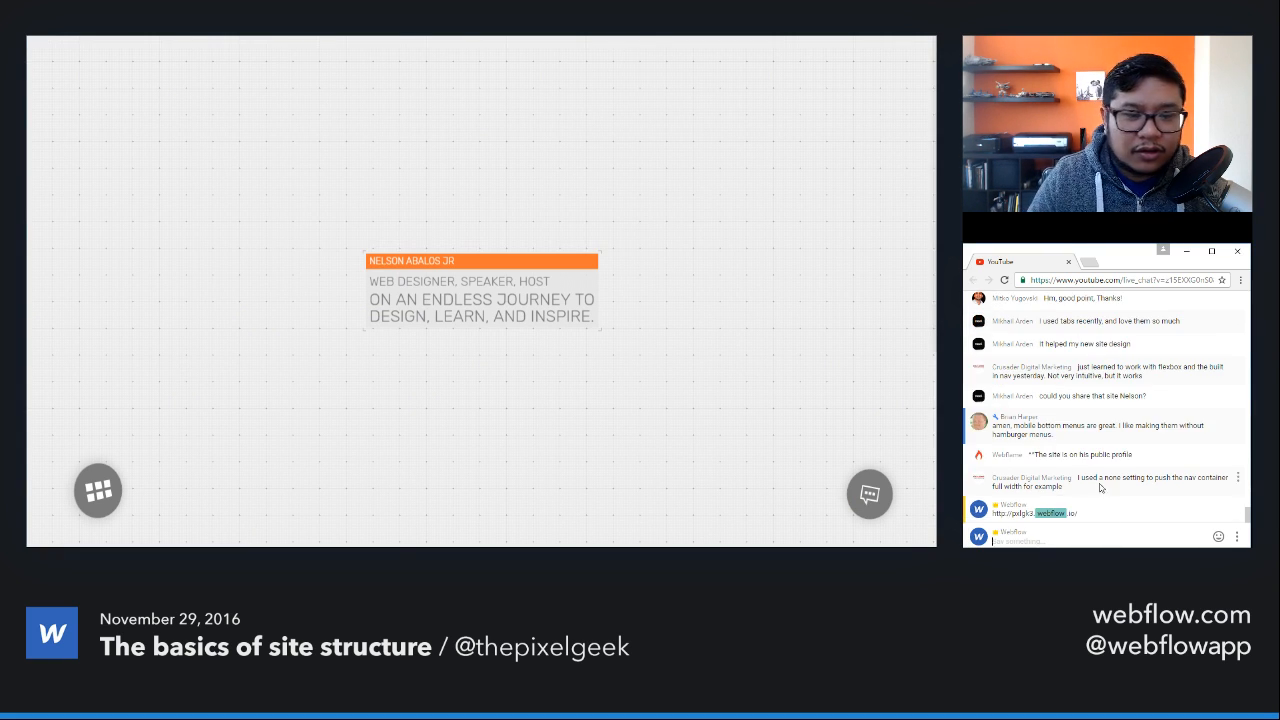
{"action": "left_click", "coordinate": [240, 32]}
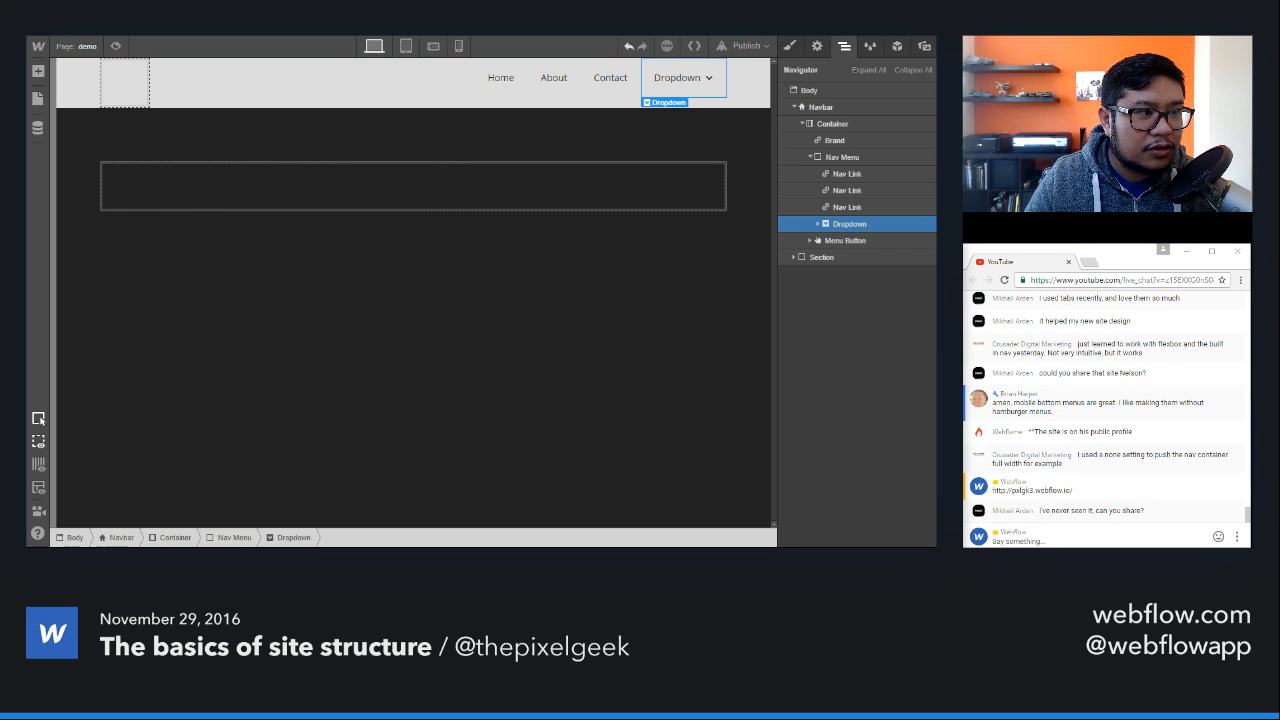
Step: Add a Slider component inside the section's container below the navbar
{"action": "left_click", "coordinate": [211, 107]}
{"action": "left_click", "coordinate": [280, 126]}
{"action": "key", "text": "a"}
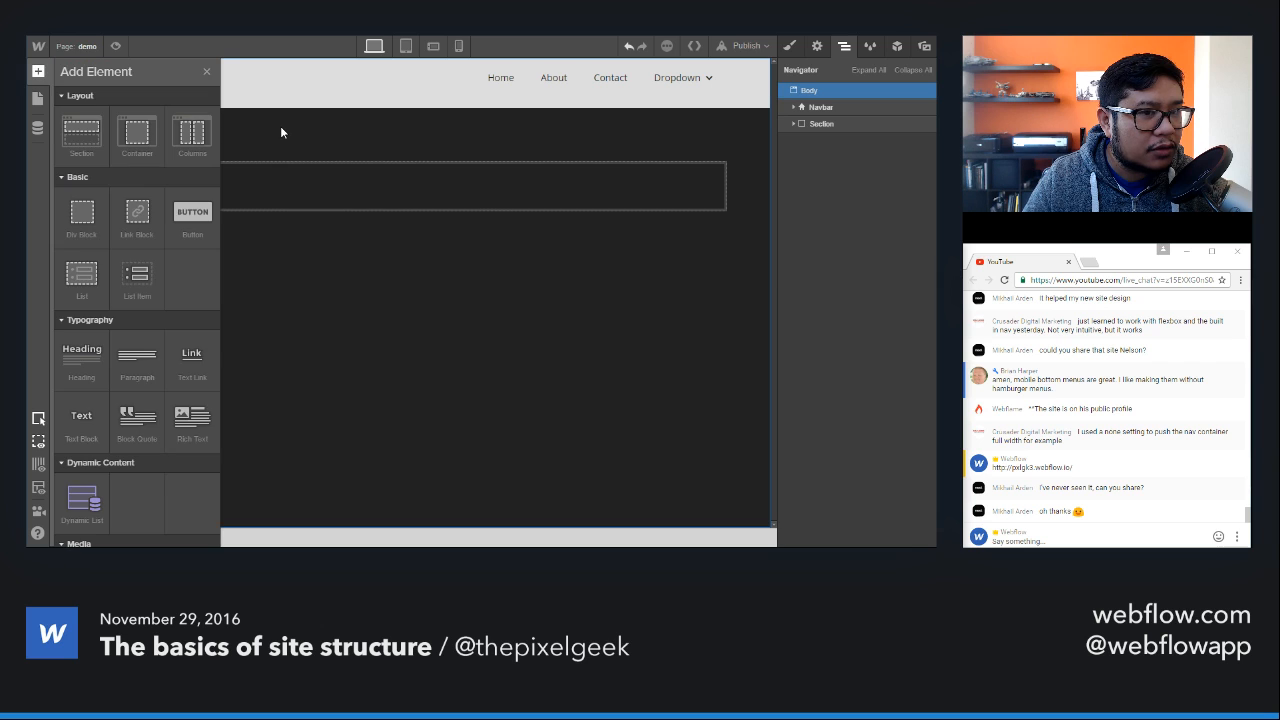
{"action": "scroll", "coordinate": [160, 340], "scroll_direction": "down", "scroll_amount": 5}
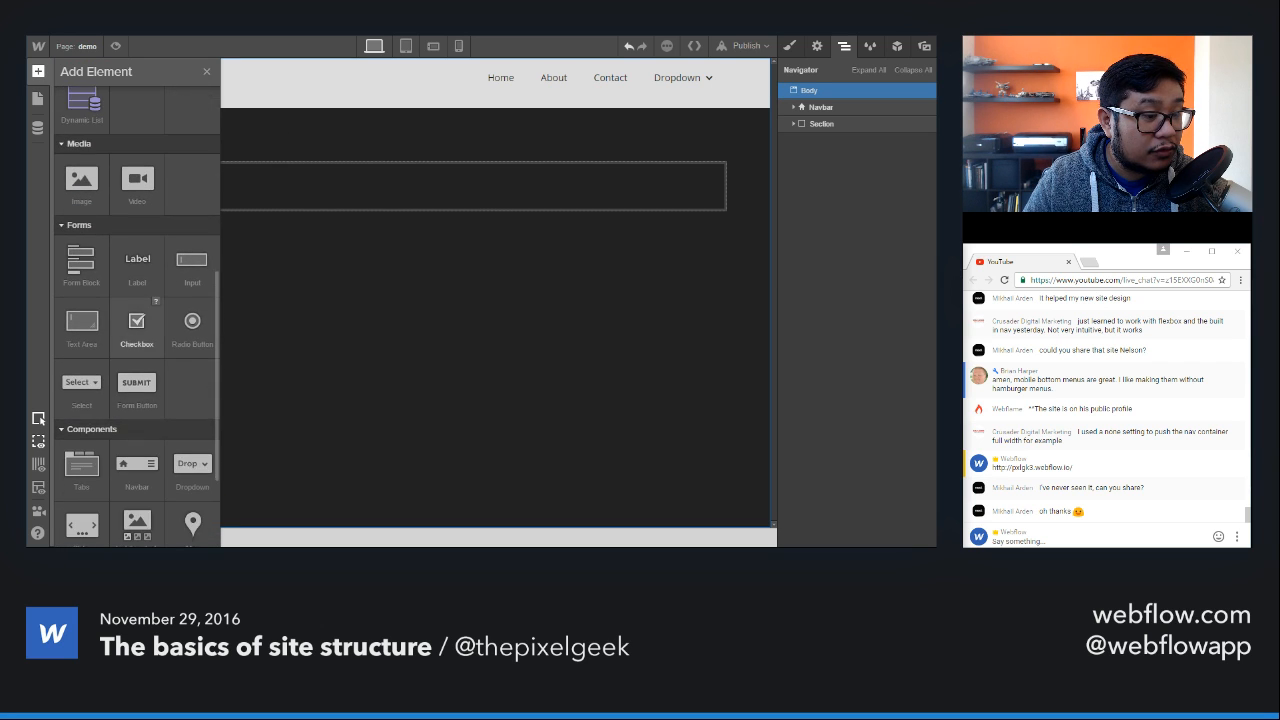
{"action": "scroll", "coordinate": [160, 344], "scroll_direction": "down", "scroll_amount": 3}
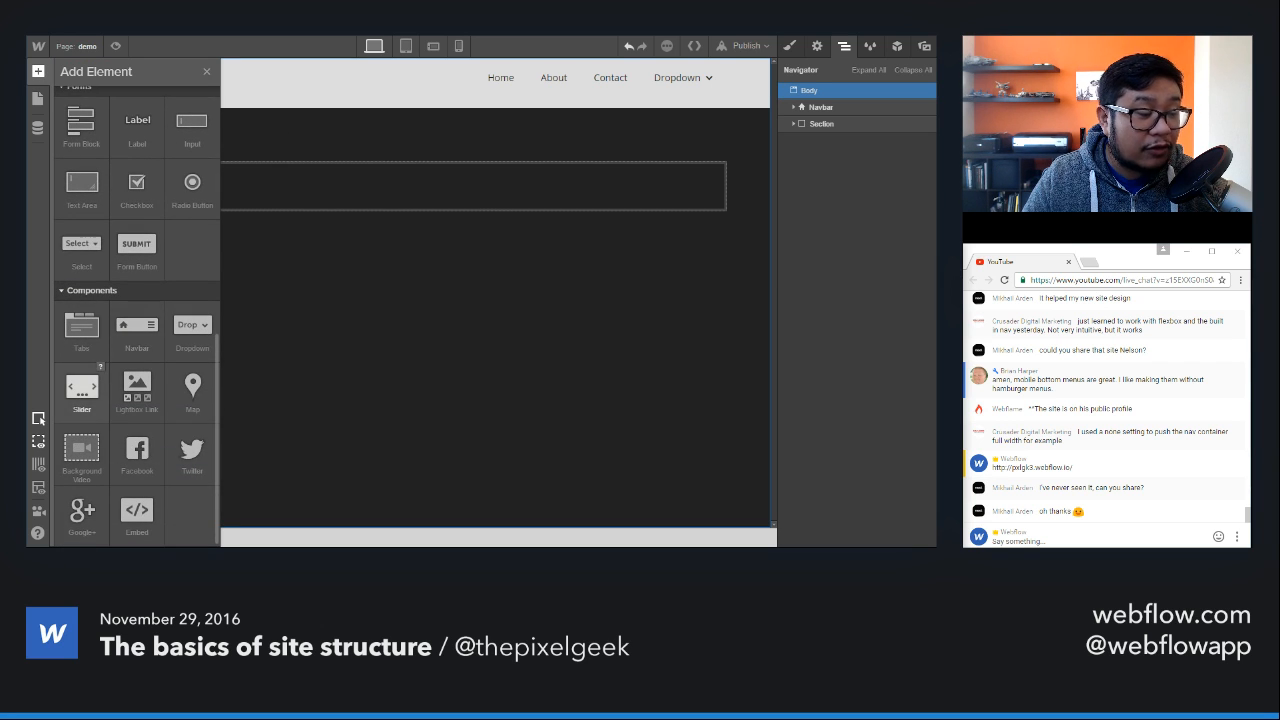
{"action": "left_click_drag", "start_coordinate": [82, 388], "coordinate": [414, 200]}
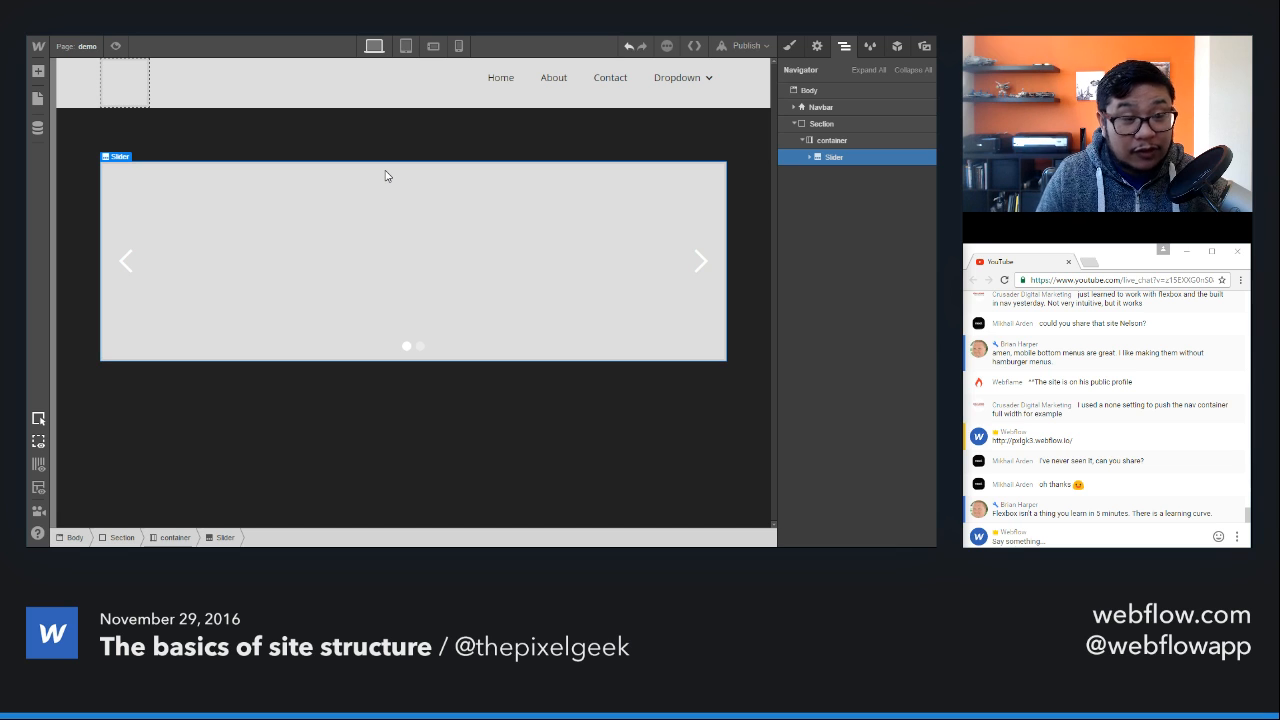
Step: Review the slider's settings through its right arrow, switching Disable swipe gestures on and back off
{"action": "left_click", "coordinate": [703, 215]}
{"action": "left_click", "coordinate": [817, 46]}
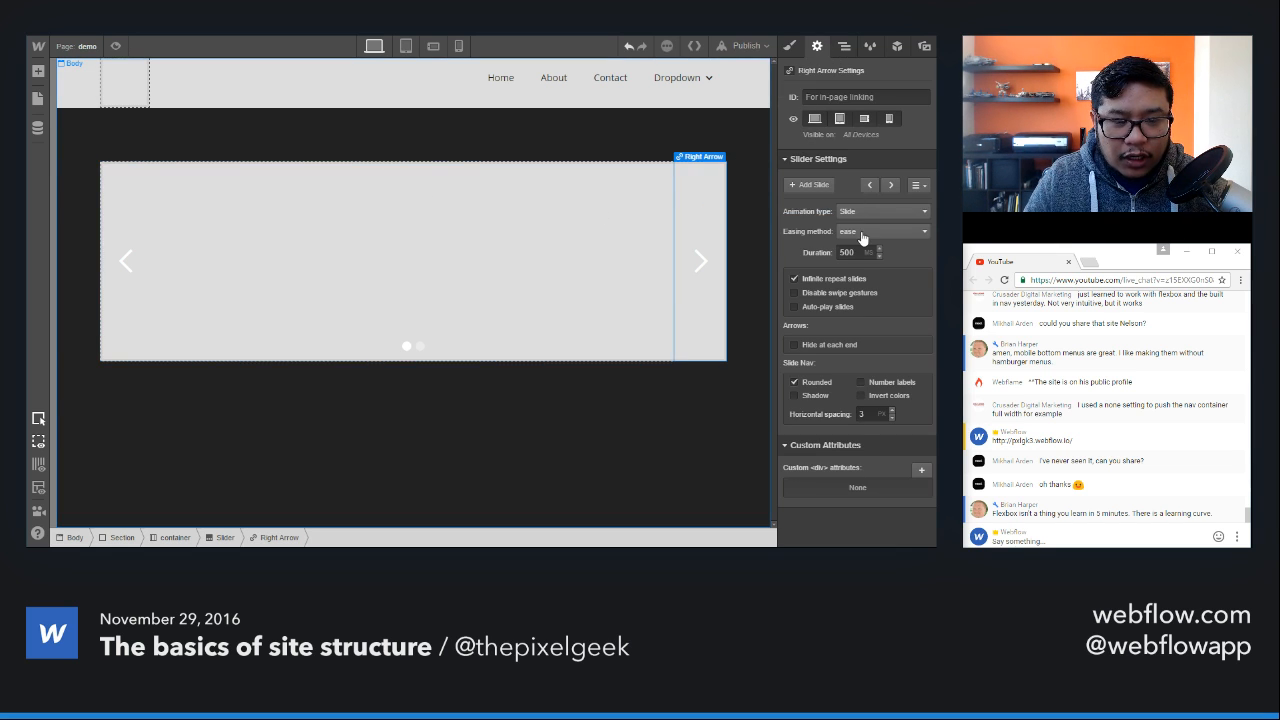
{"action": "left_click", "coordinate": [865, 299]}
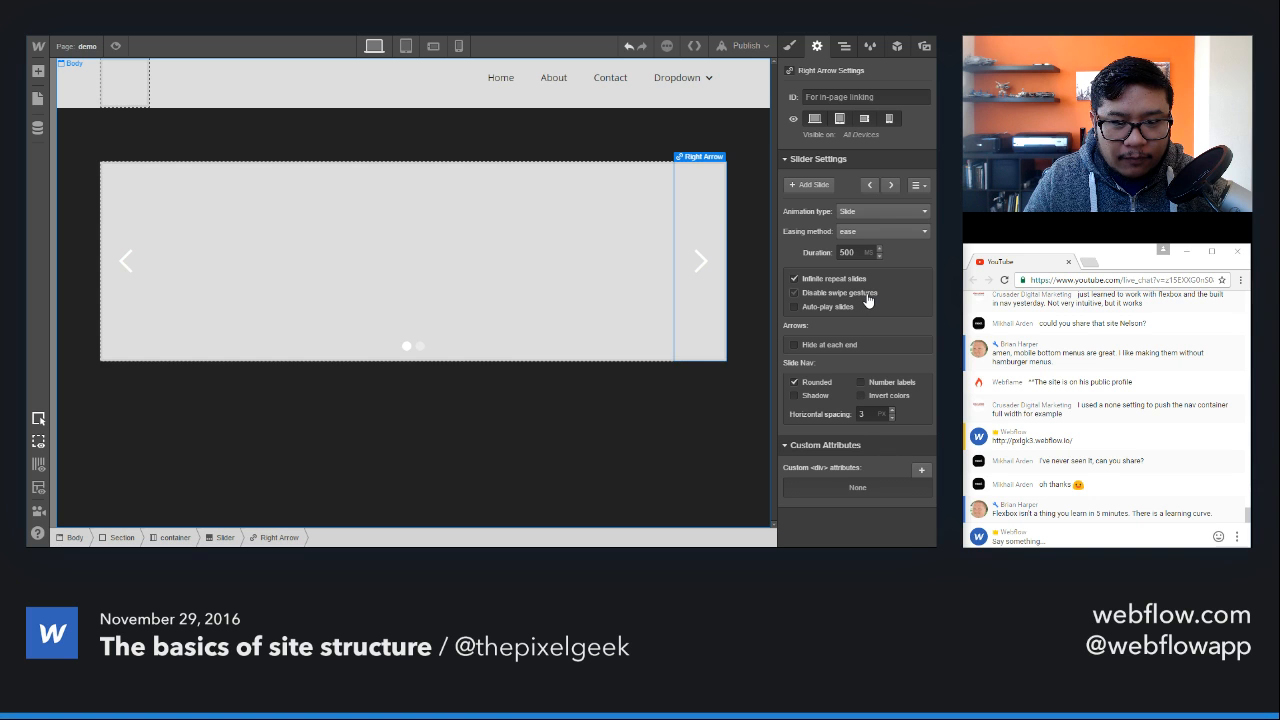
{"action": "left_click", "coordinate": [866, 300]}
{"action": "left_click", "coordinate": [843, 310]}
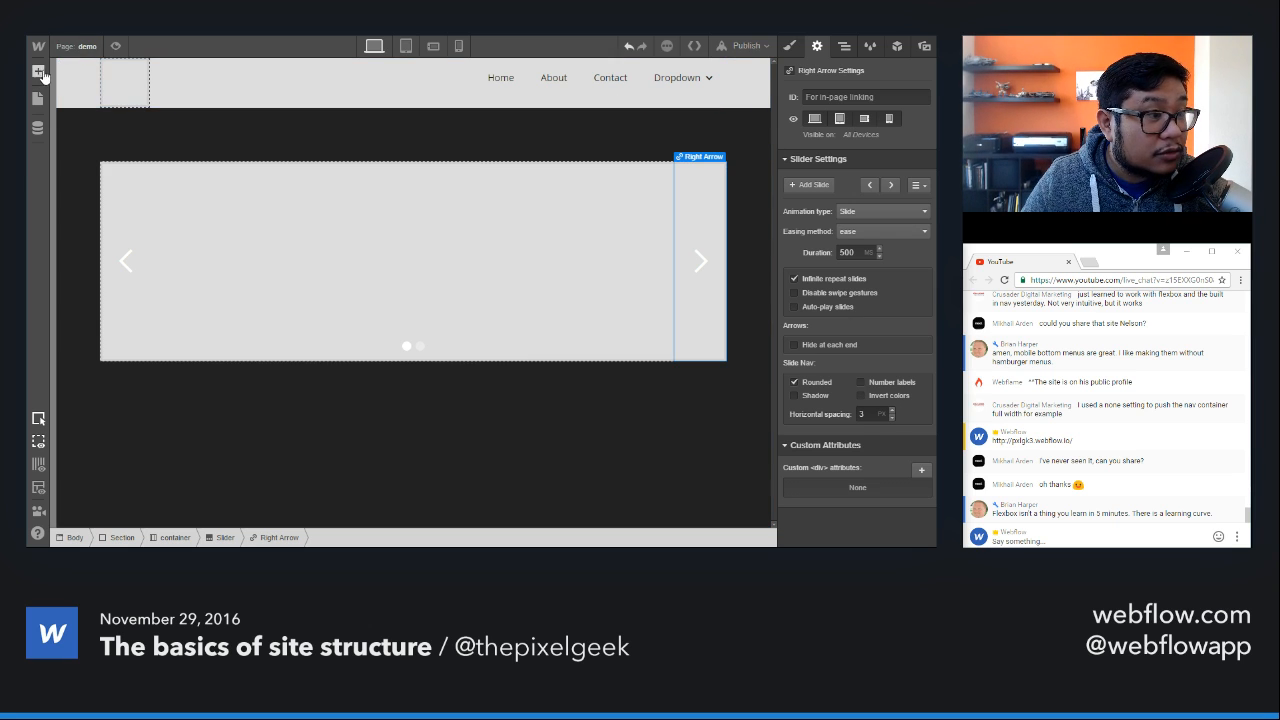
Step: Delete the whole Slider from the section's container using the page's element hierarchy
{"action": "left_click", "coordinate": [39, 75]}
{"action": "scroll", "coordinate": [137, 300], "scroll_direction": "down", "scroll_amount": 8}
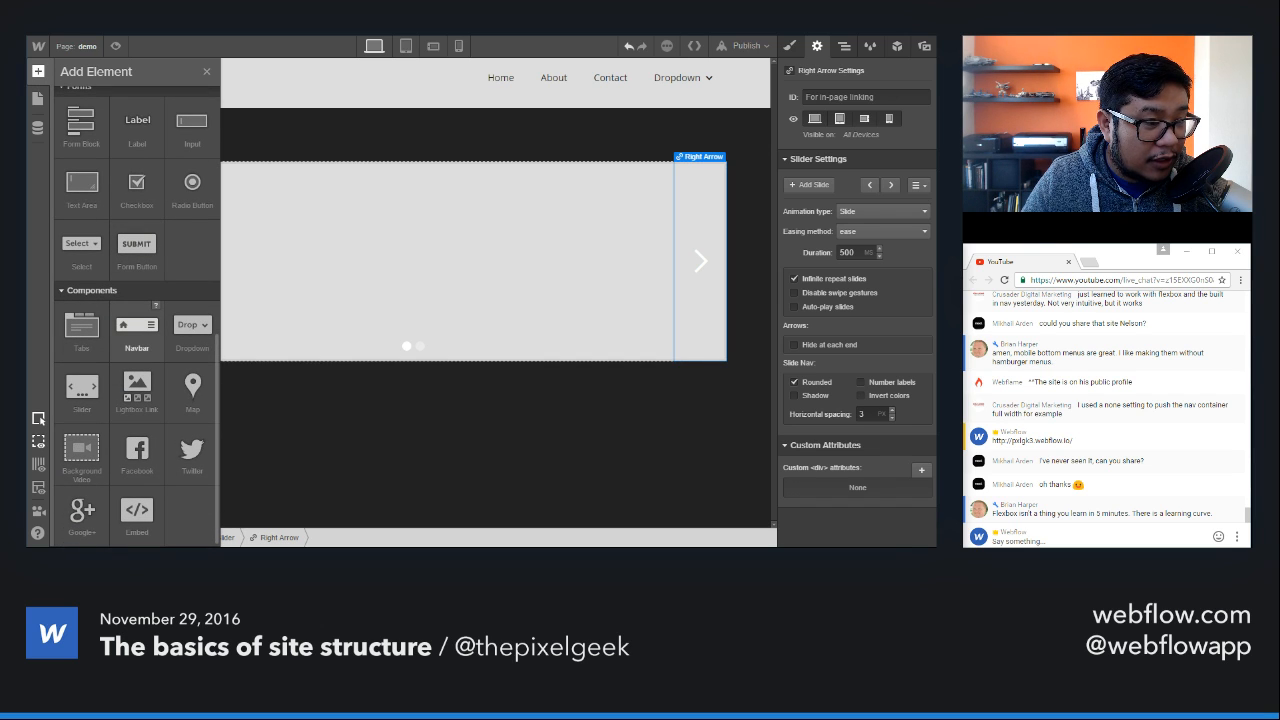
{"action": "left_click", "coordinate": [844, 46]}
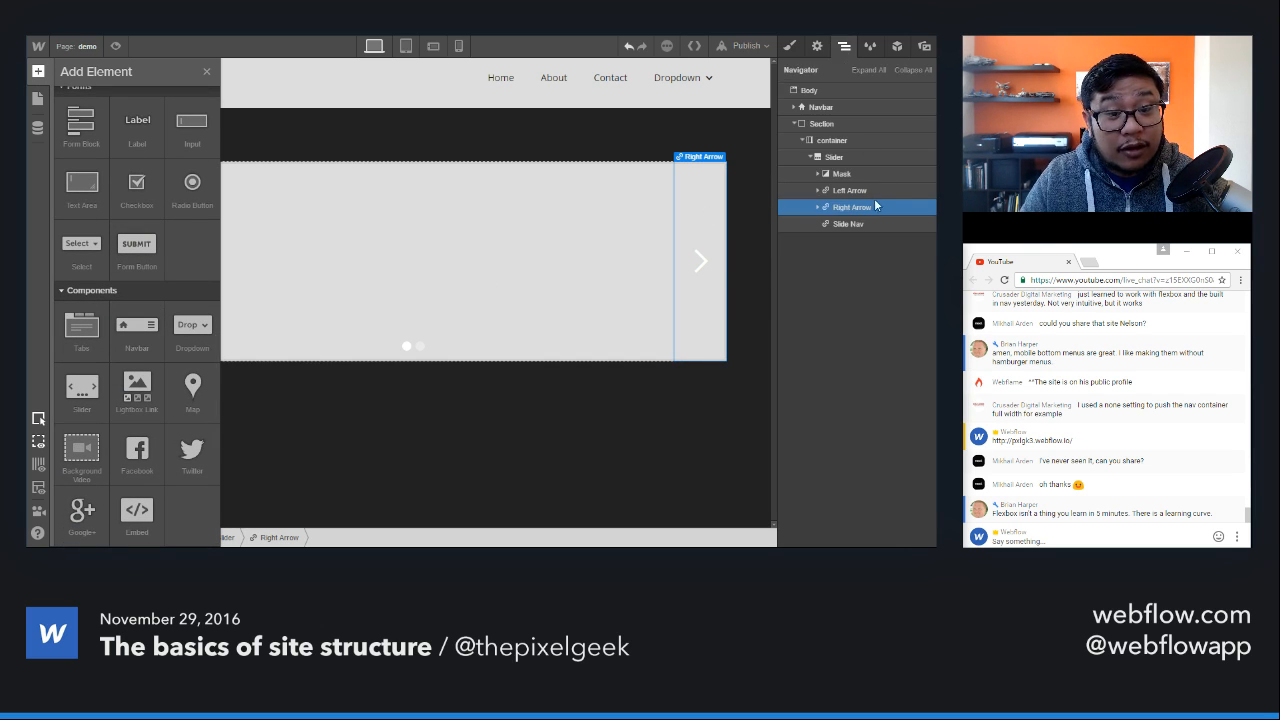
{"action": "left_click", "coordinate": [866, 158]}
{"action": "key", "text": "Delete"}
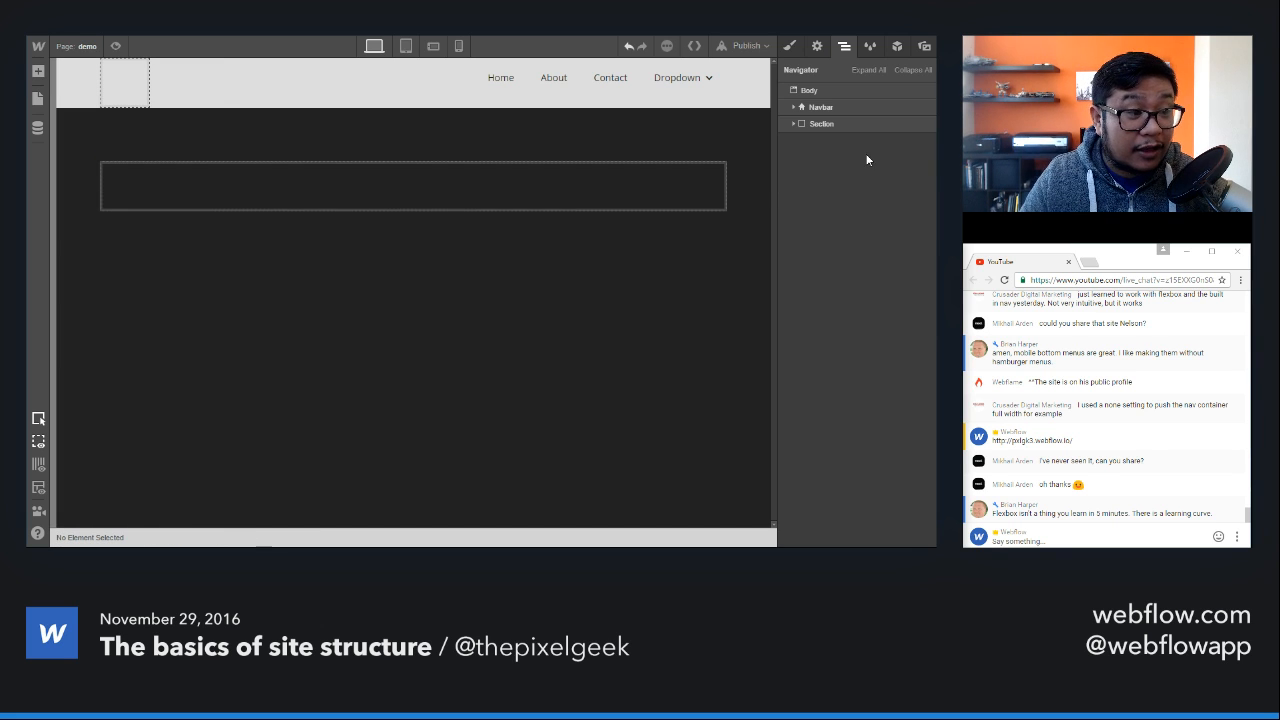
Step: Add a Lightbox Link component inside the section's empty container
{"action": "left_click", "coordinate": [537, 180]}
{"action": "key", "text": "a"}
{"action": "scroll", "coordinate": [172, 443], "scroll_direction": "down", "scroll_amount": 6}
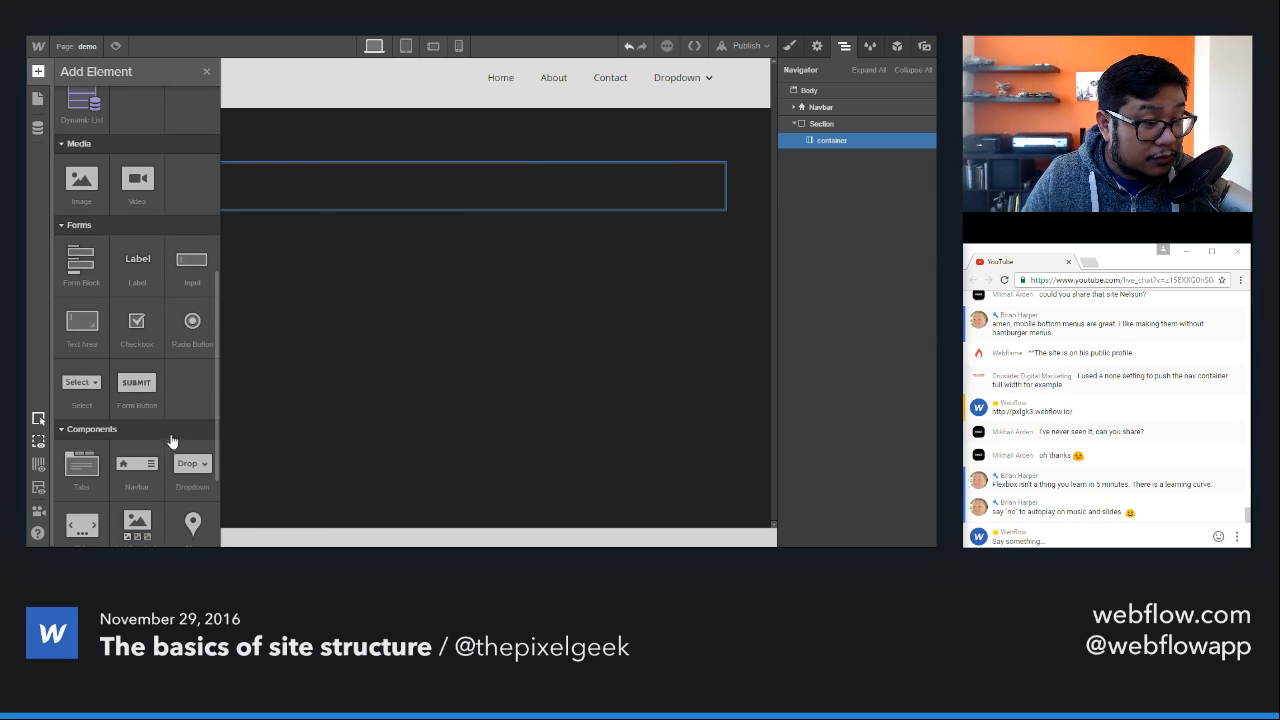
{"action": "scroll", "coordinate": [160, 443], "scroll_direction": "down", "scroll_amount": 3}
{"action": "left_click_drag", "start_coordinate": [139, 390], "coordinate": [432, 184]}
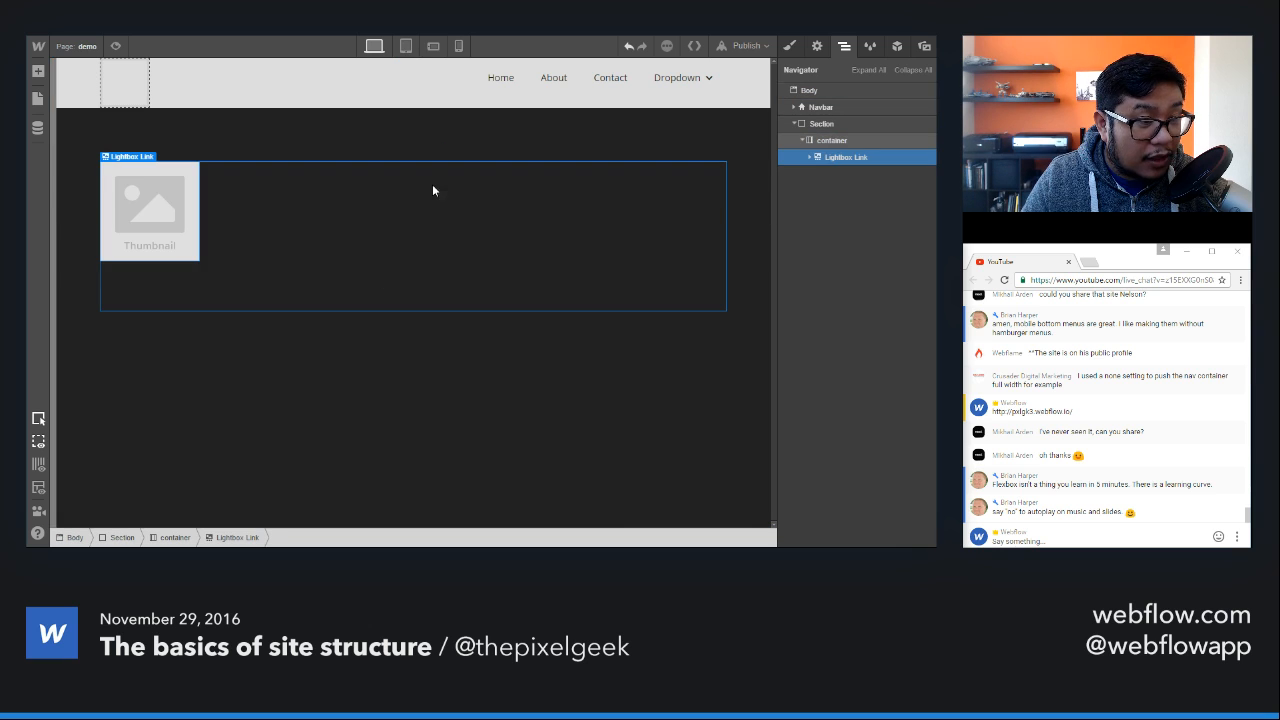
Step: Try deleting the thumbnail image nested in the Lightbox Link and undo the deletion
{"action": "left_click", "coordinate": [810, 158]}
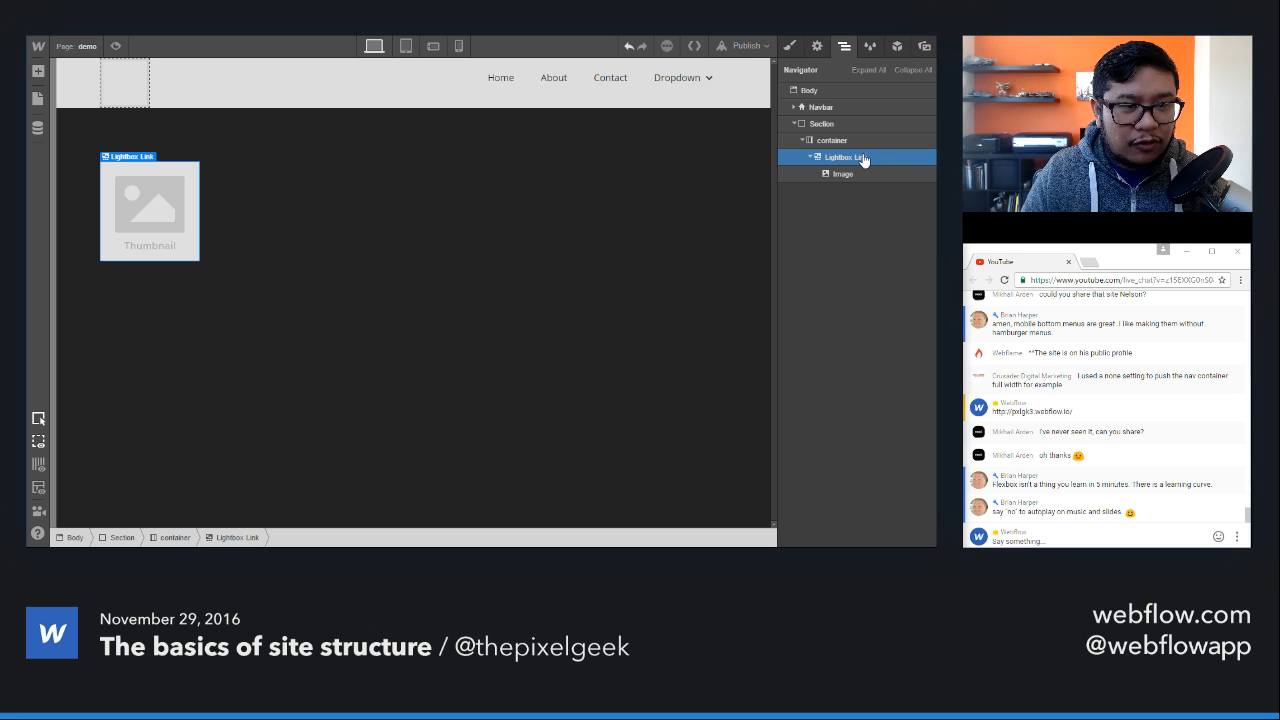
{"action": "left_click", "coordinate": [843, 176]}
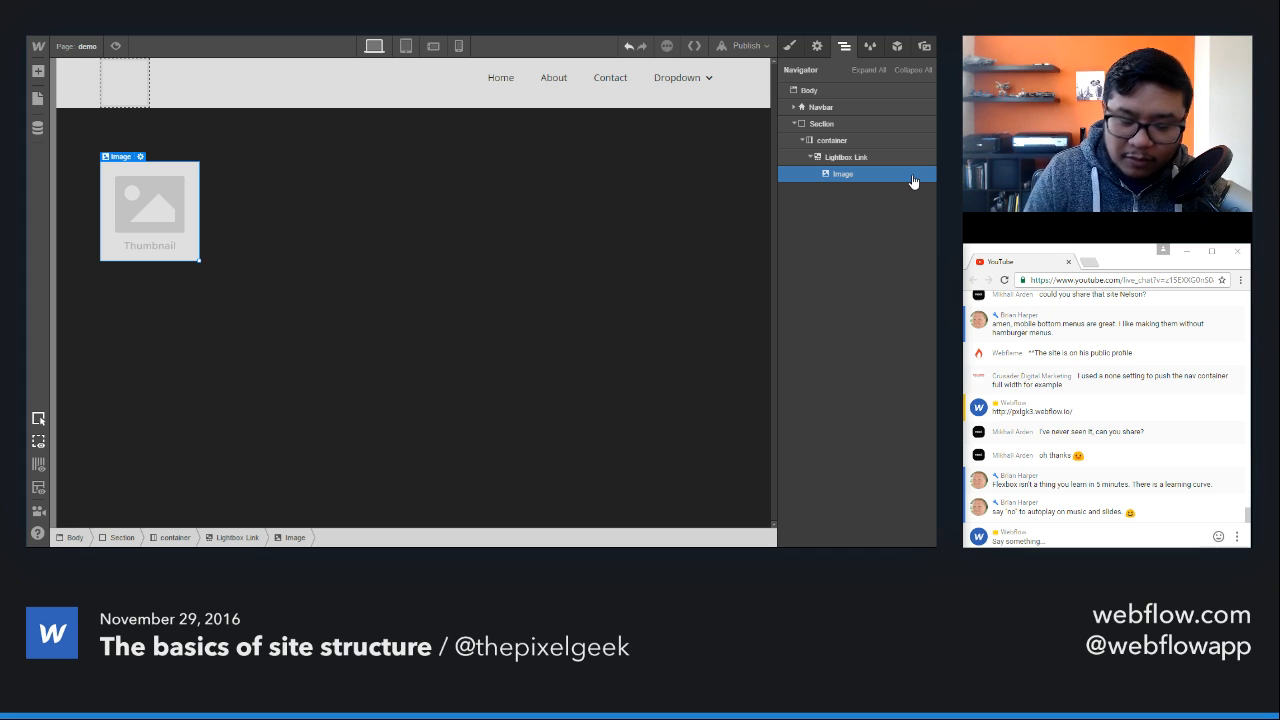
{"action": "key", "text": "Delete"}
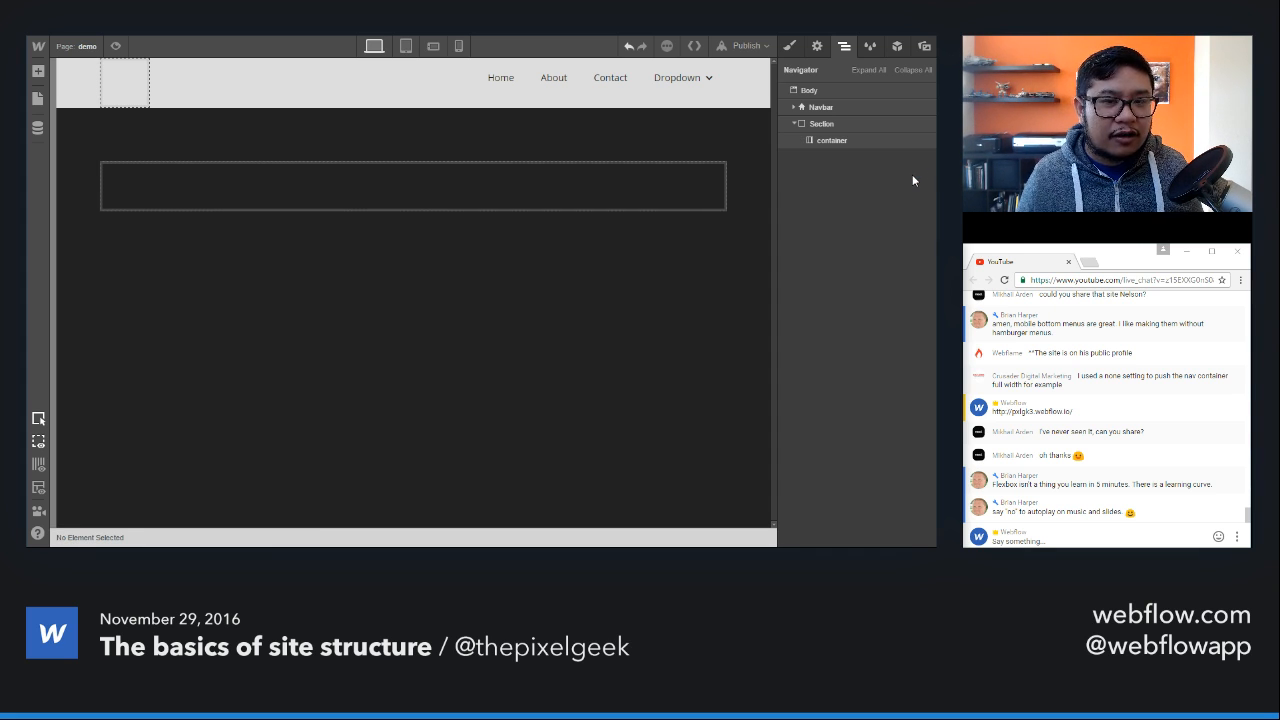
{"action": "key", "text": "ctrl+z"}
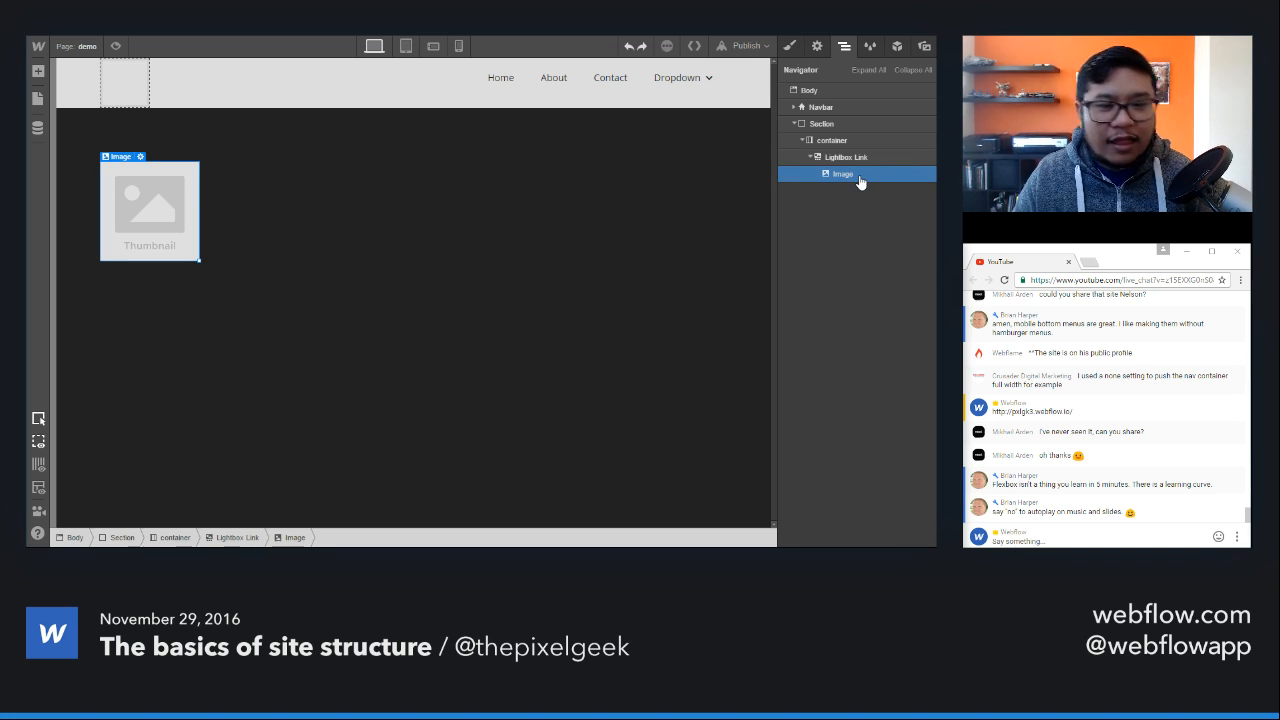
Step: Add a Text Block inside the Lightbox Link above the thumbnail image, and select the image
{"action": "key", "text": "a"}
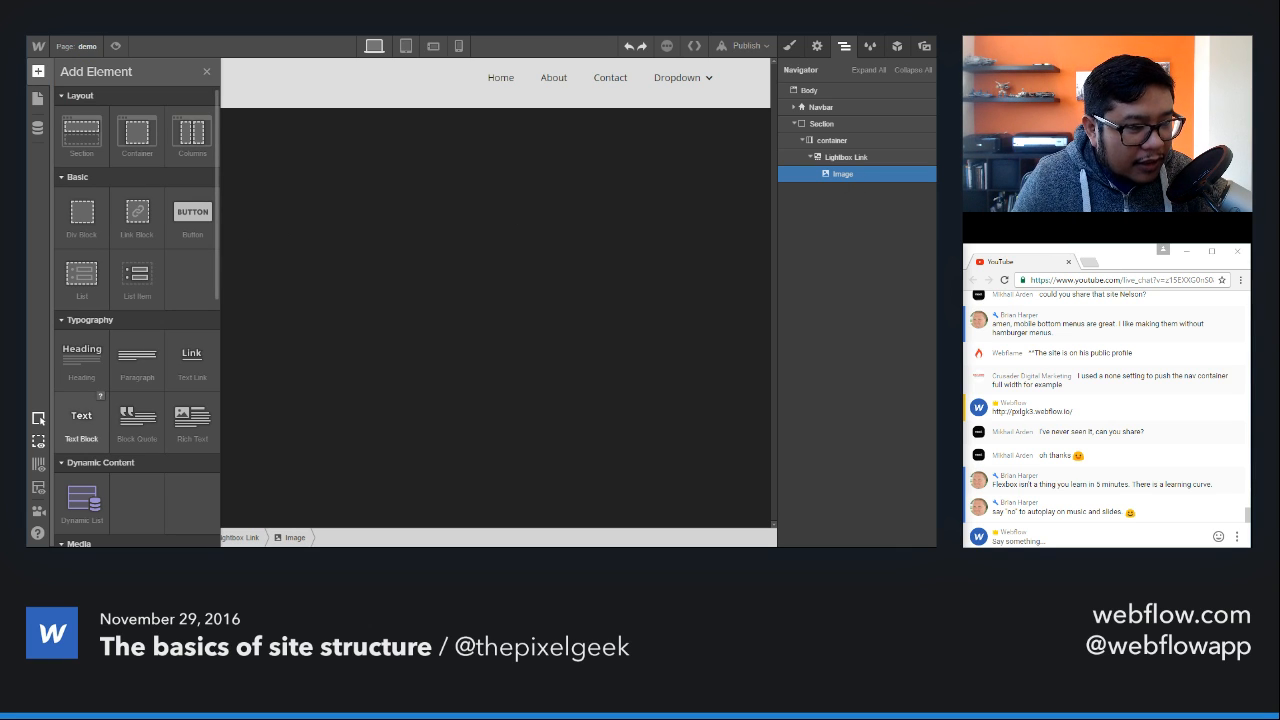
{"action": "left_click_drag", "start_coordinate": [82, 420], "coordinate": [870, 173]}
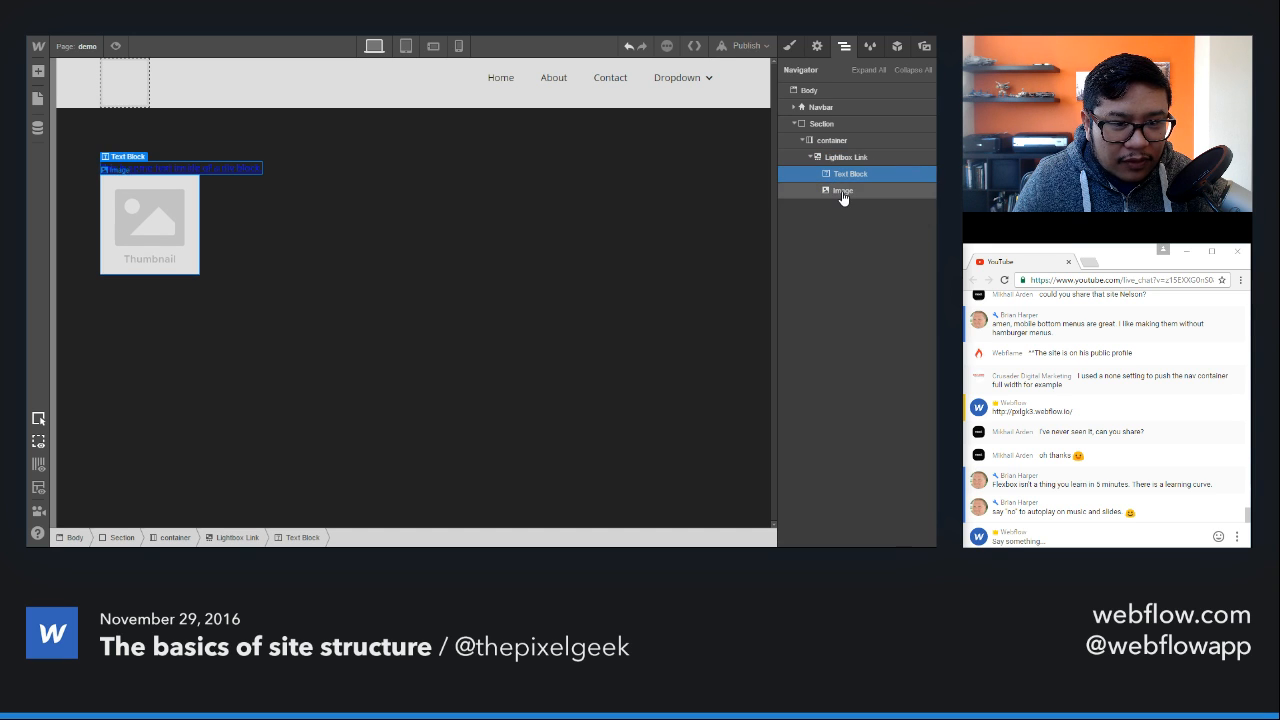
{"action": "left_click", "coordinate": [843, 194]}
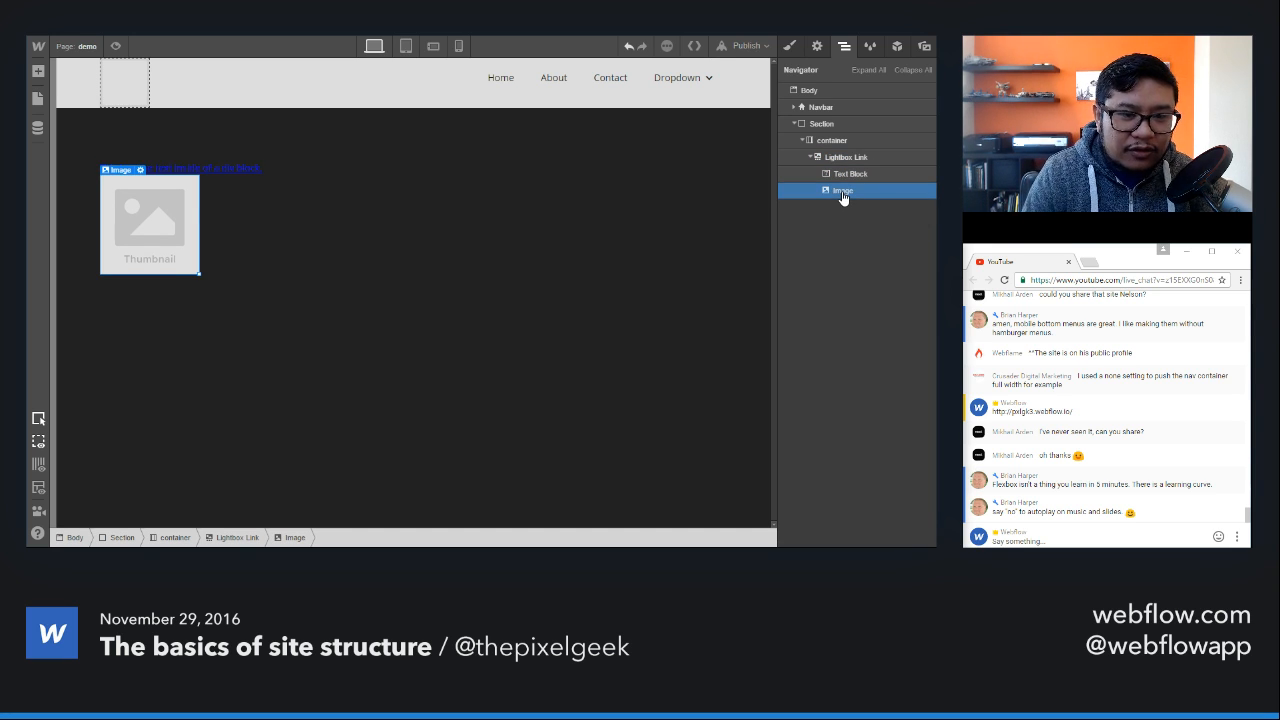
Step: Delete the thumbnail image from the Lightbox Link
{"action": "key", "text": "Delete"}
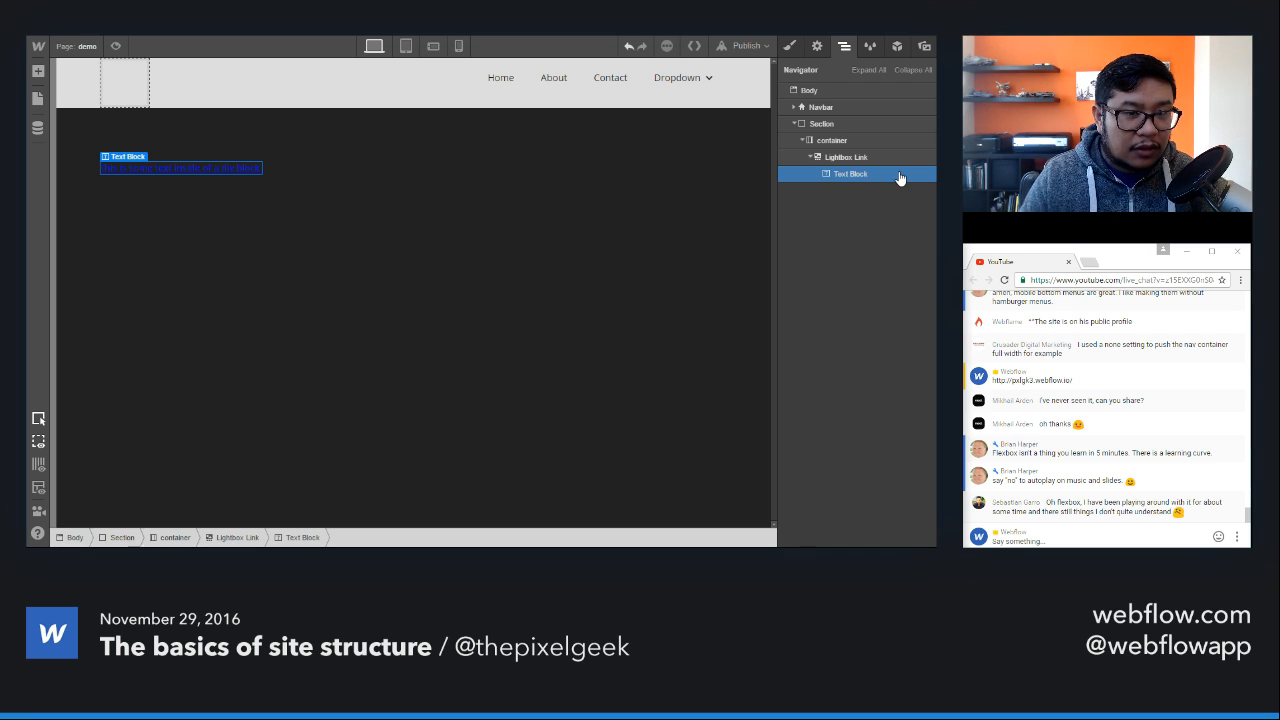
Step: Add a Map component to the page body below the section and delete it again
{"action": "left_click", "coordinate": [381, 174]}
{"action": "key", "text": "a"}
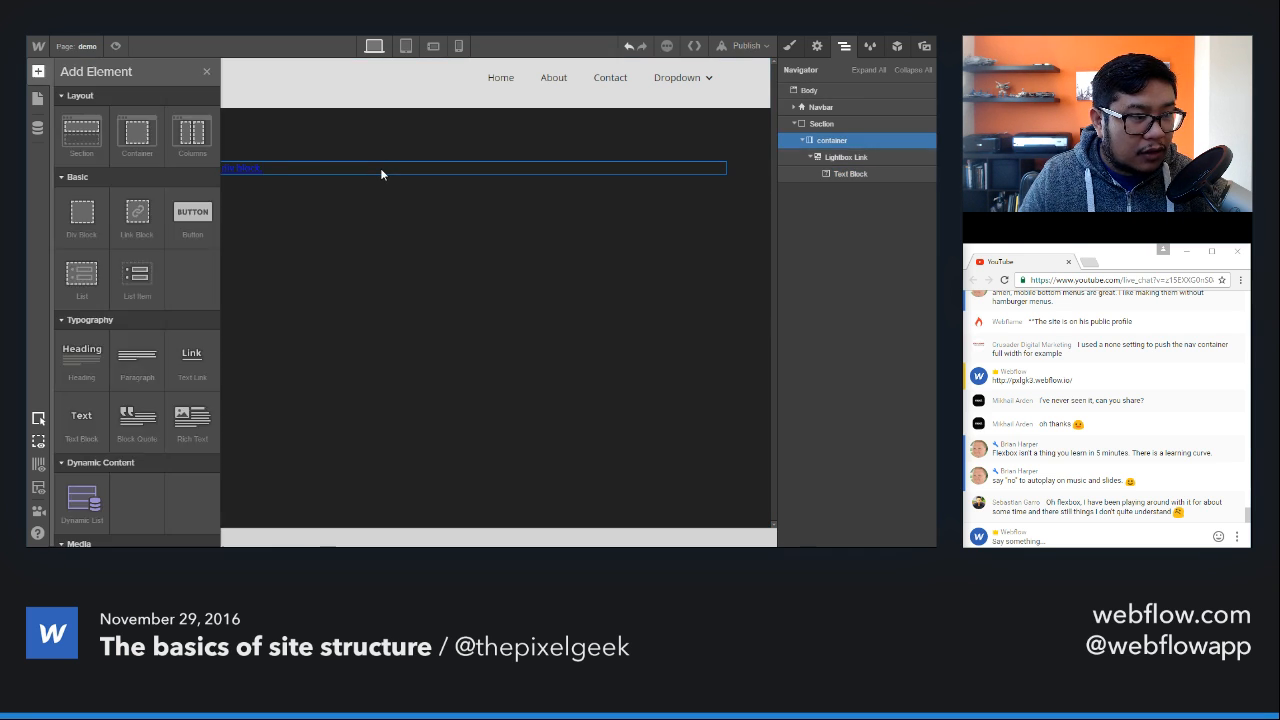
{"action": "scroll", "coordinate": [137, 330], "scroll_direction": "down", "scroll_amount": 10}
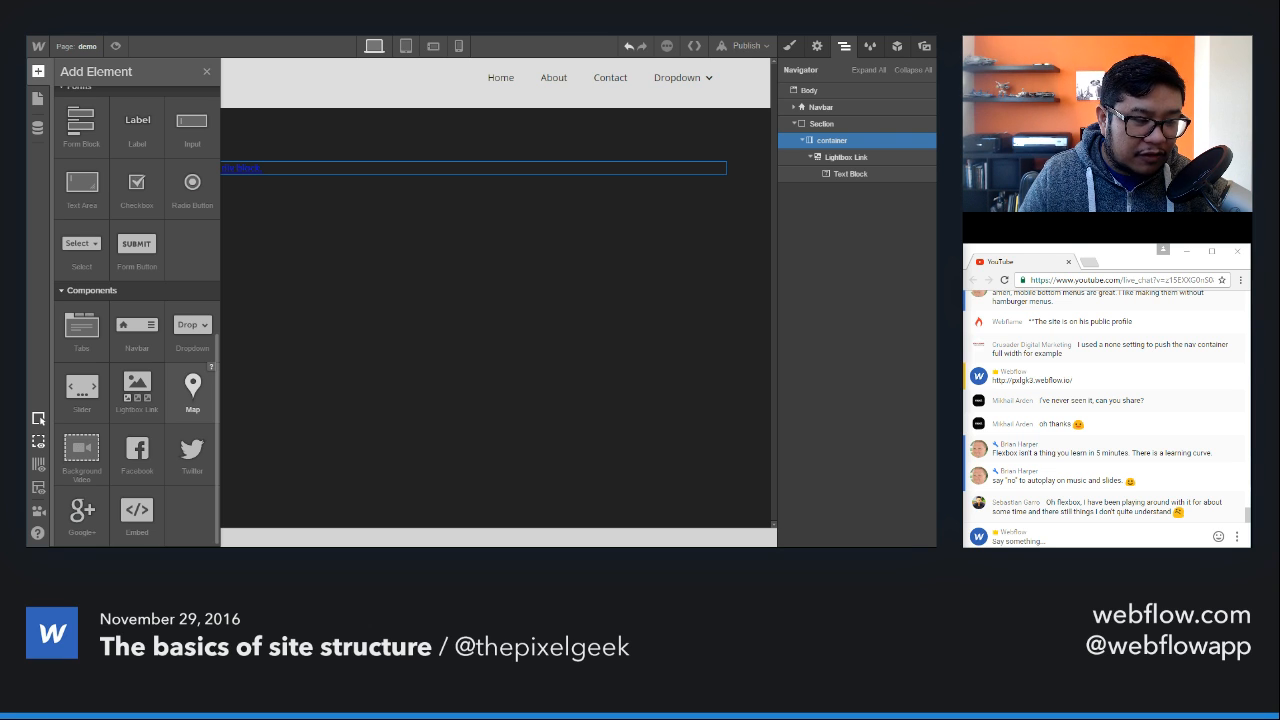
{"action": "left_click_drag", "start_coordinate": [192, 390], "coordinate": [514, 226]}
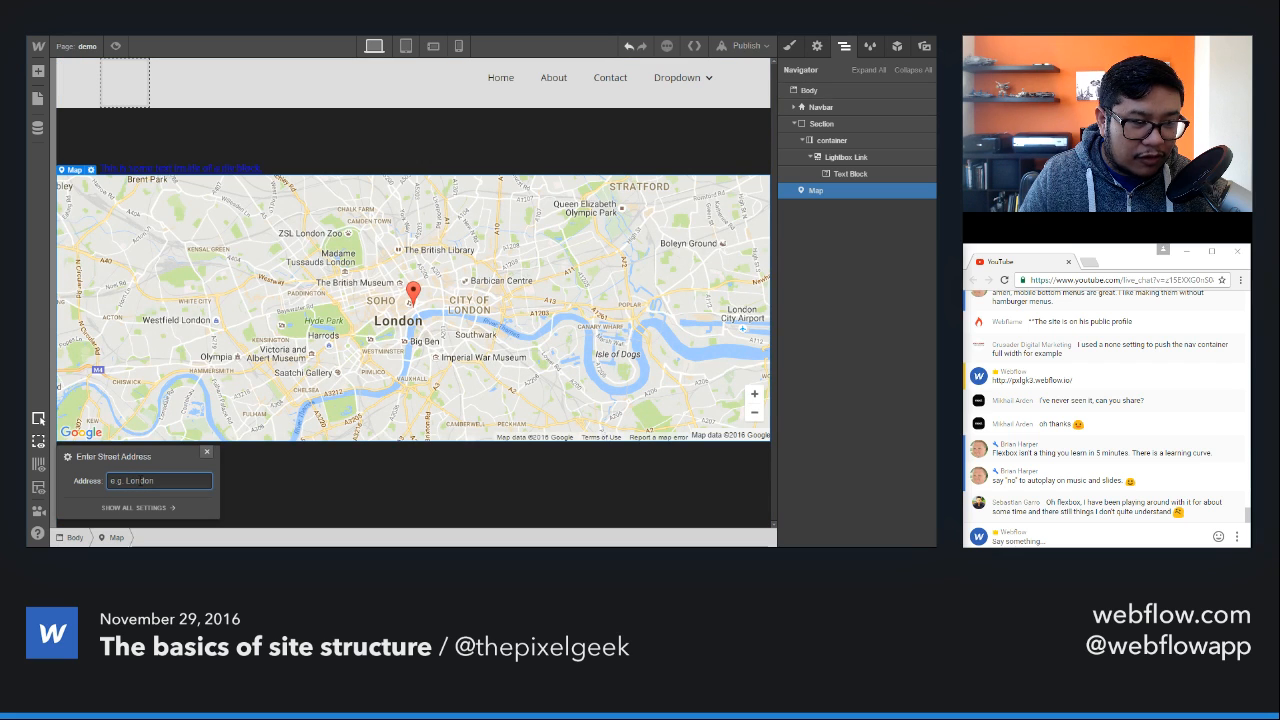
{"action": "left_click", "coordinate": [250, 381]}
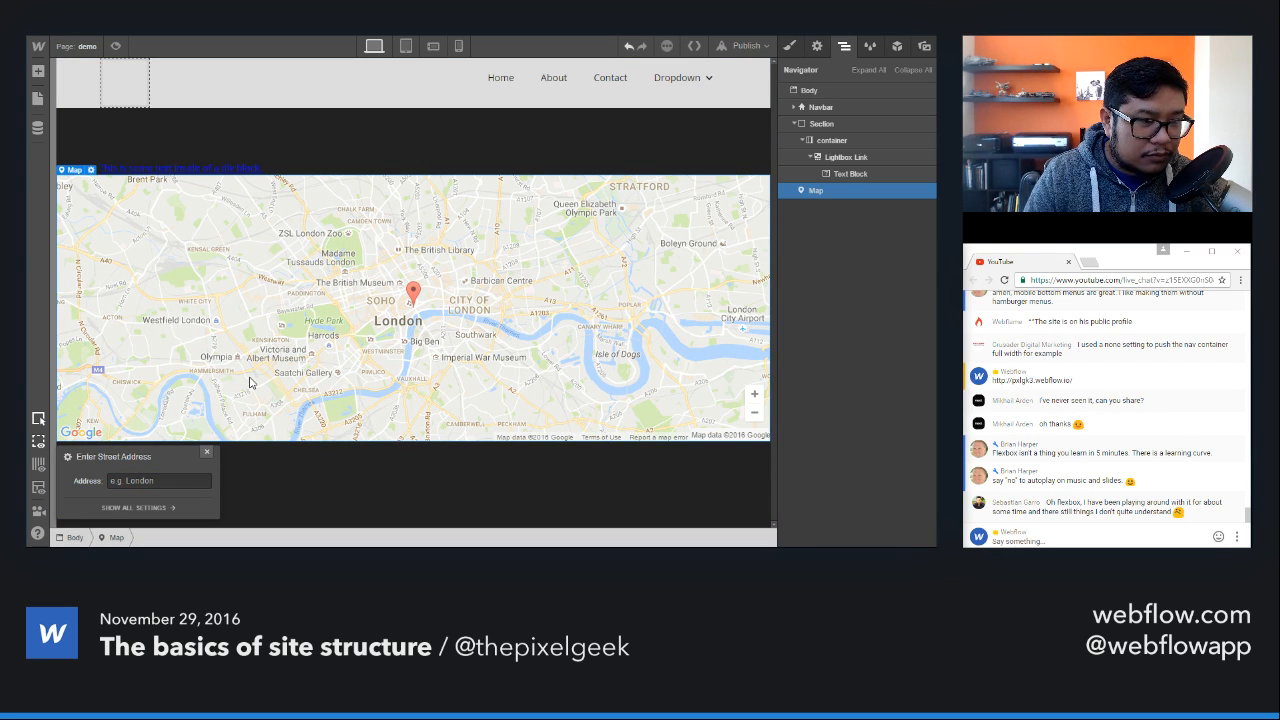
{"action": "key", "text": "Delete"}
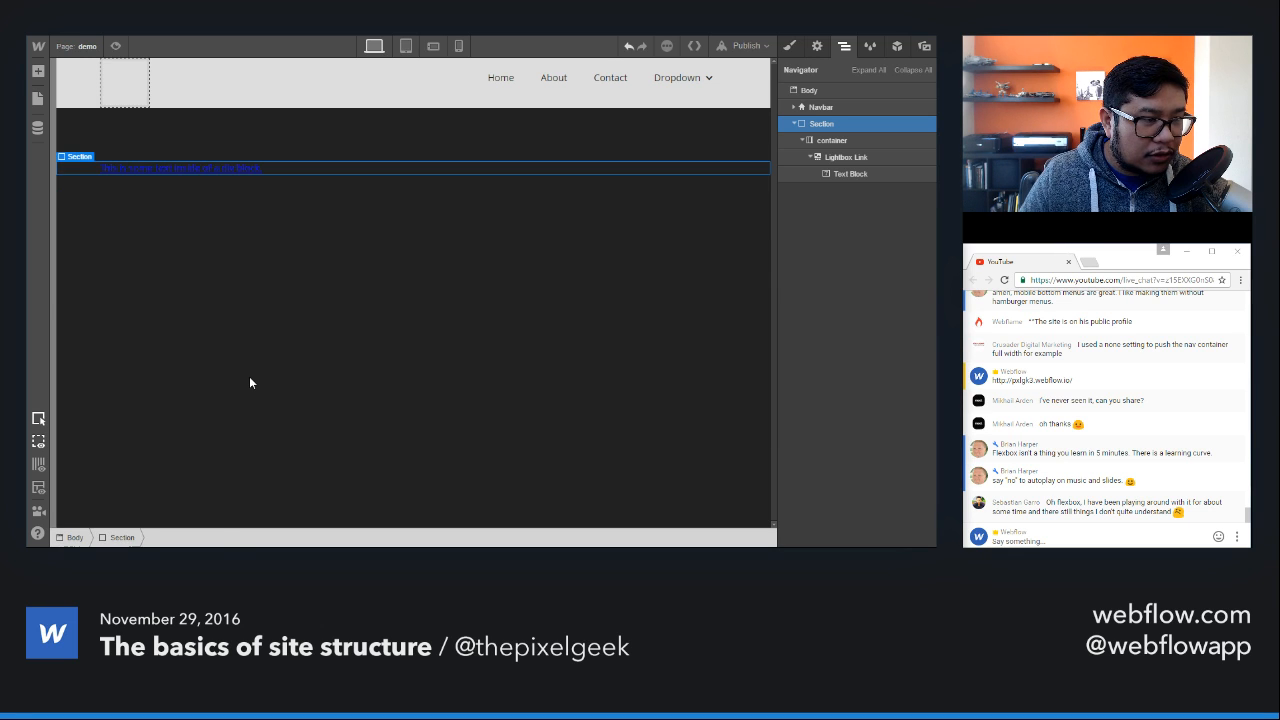
Step: Add an HTML Embed component below the section, close its custom code editor empty, and delete the embed
{"action": "key", "text": "a"}
{"action": "scroll", "coordinate": [130, 300], "scroll_direction": "down", "scroll_amount": 5}
{"action": "scroll", "coordinate": [137, 455], "scroll_direction": "down", "scroll_amount": 3}
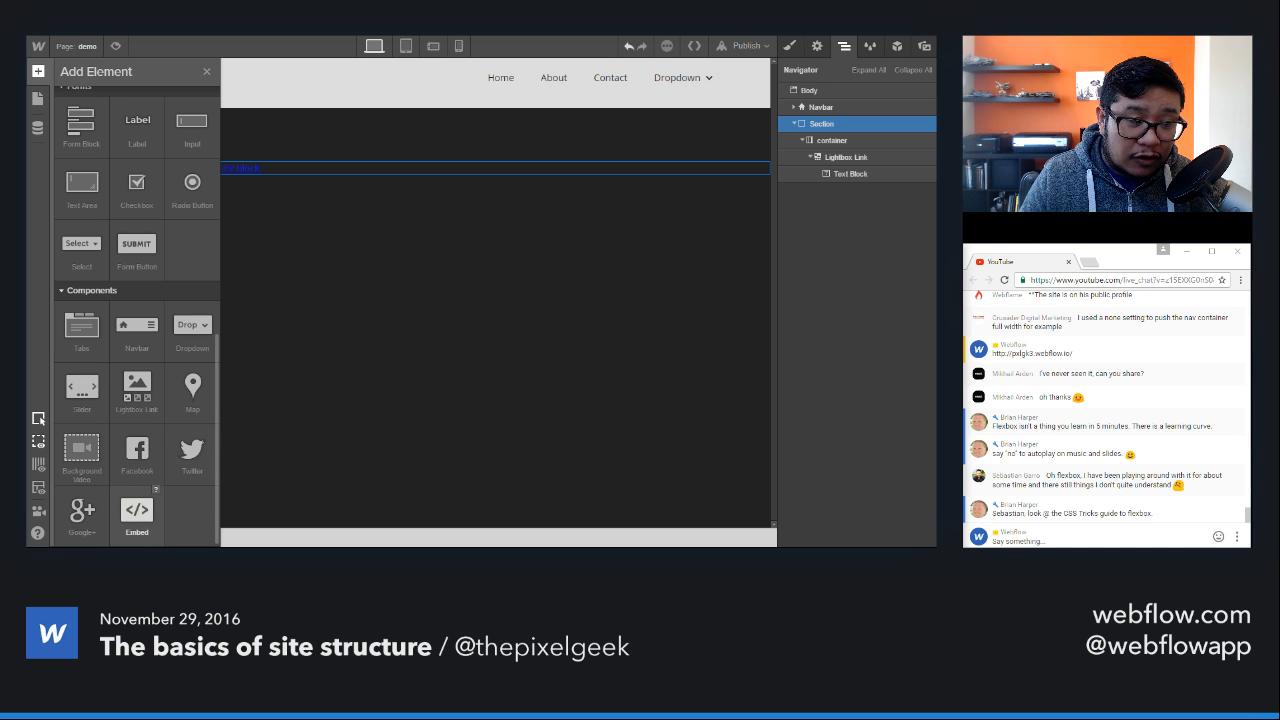
{"action": "left_click_drag", "start_coordinate": [137, 510], "coordinate": [284, 248]}
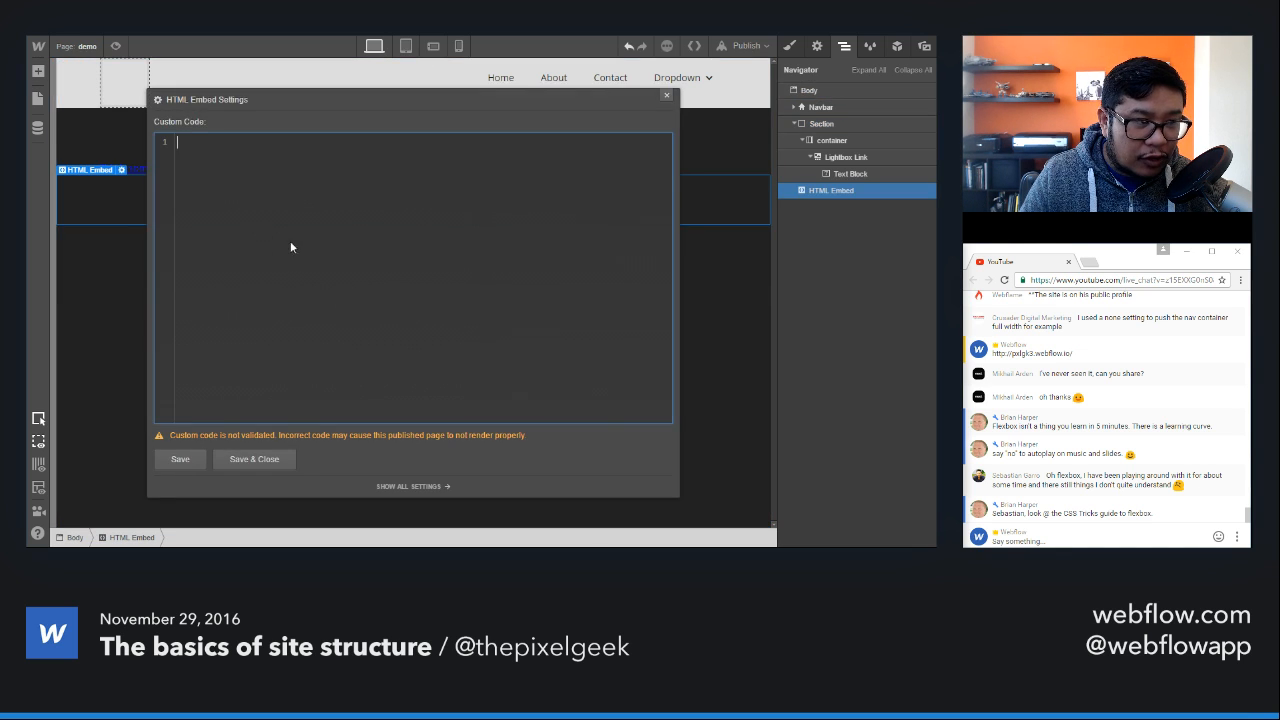
{"action": "left_click", "coordinate": [667, 96]}
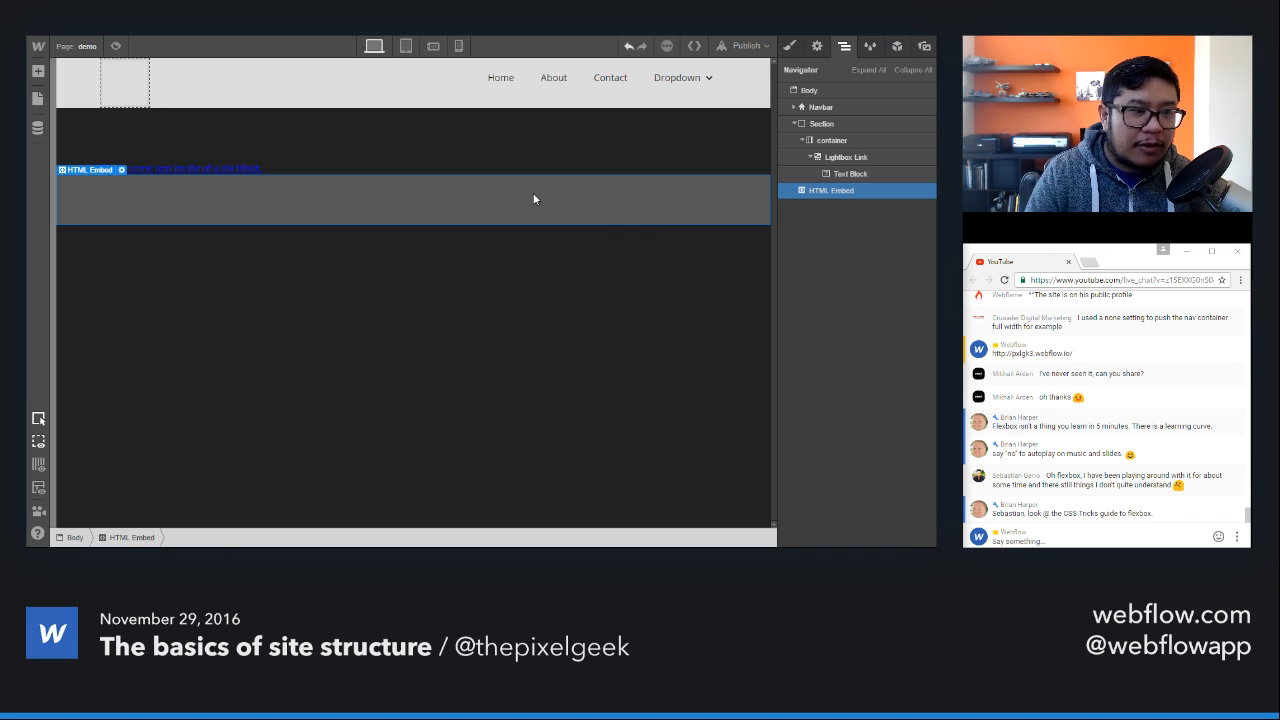
{"action": "key", "text": "Delete"}
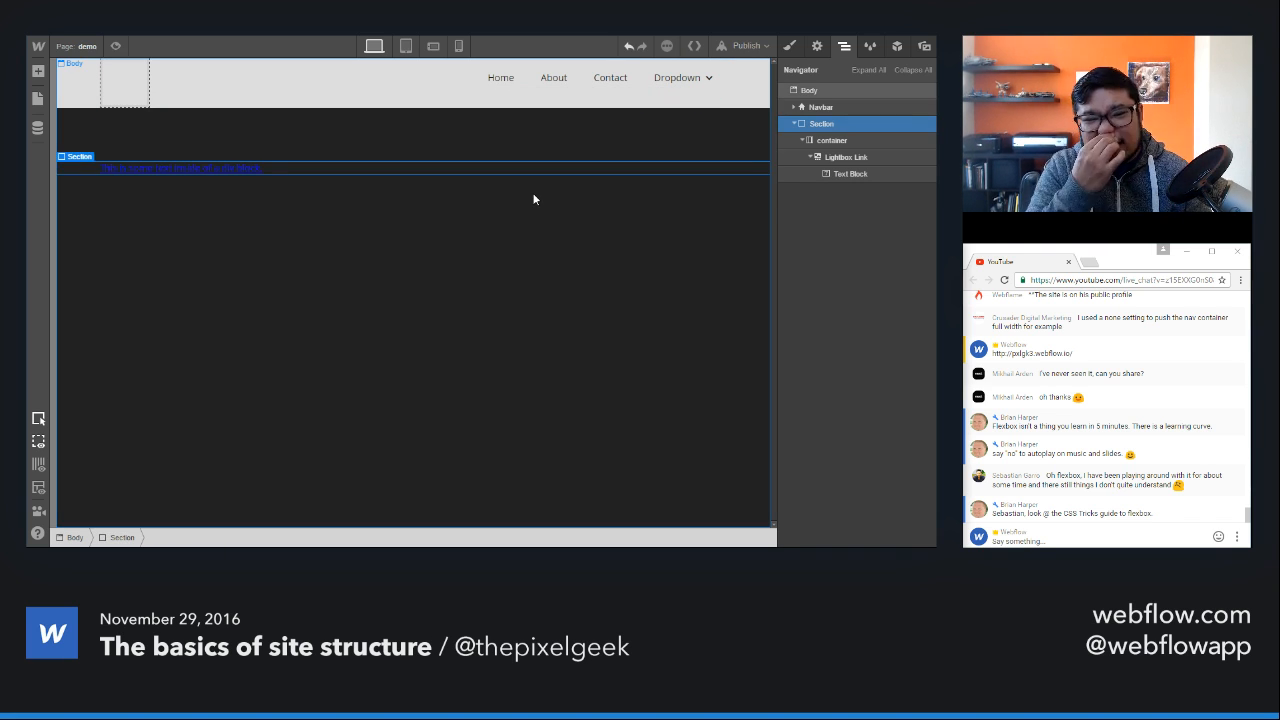
Step: Open the Home page and view the element settings of the Nav symbol and the Hero section
{"action": "left_click", "coordinate": [87, 46]}
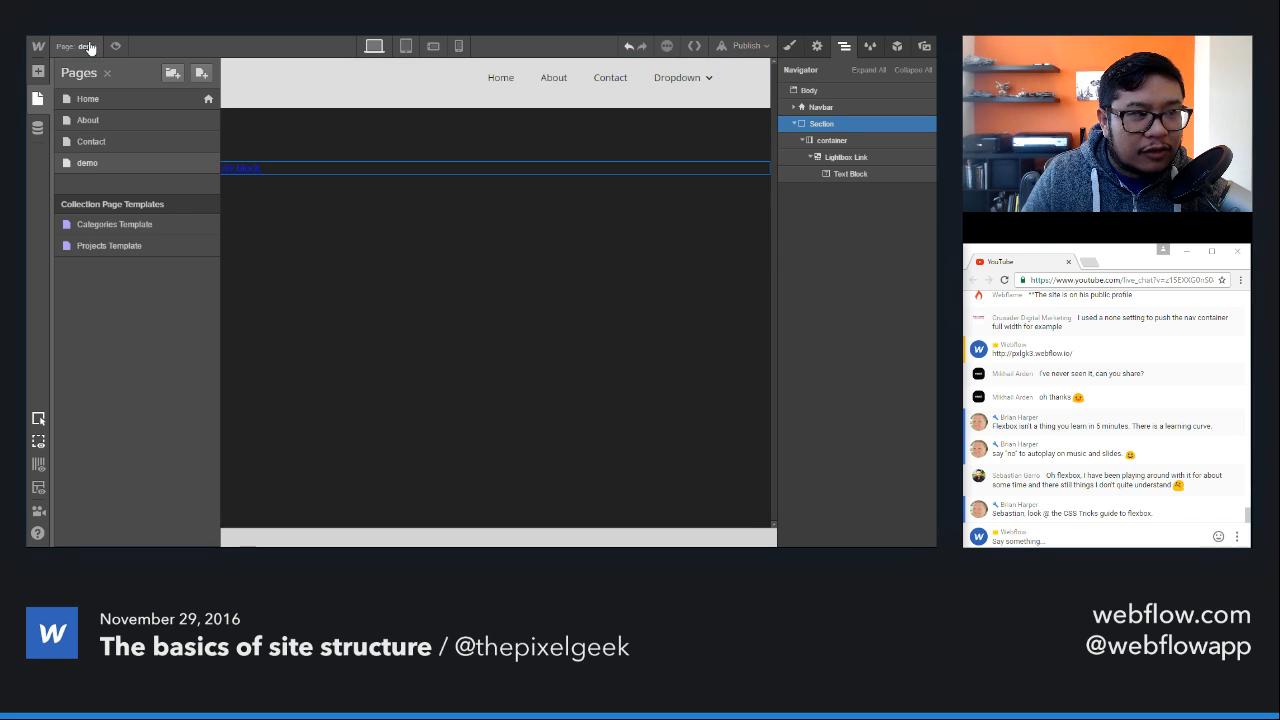
{"action": "left_click", "coordinate": [100, 99]}
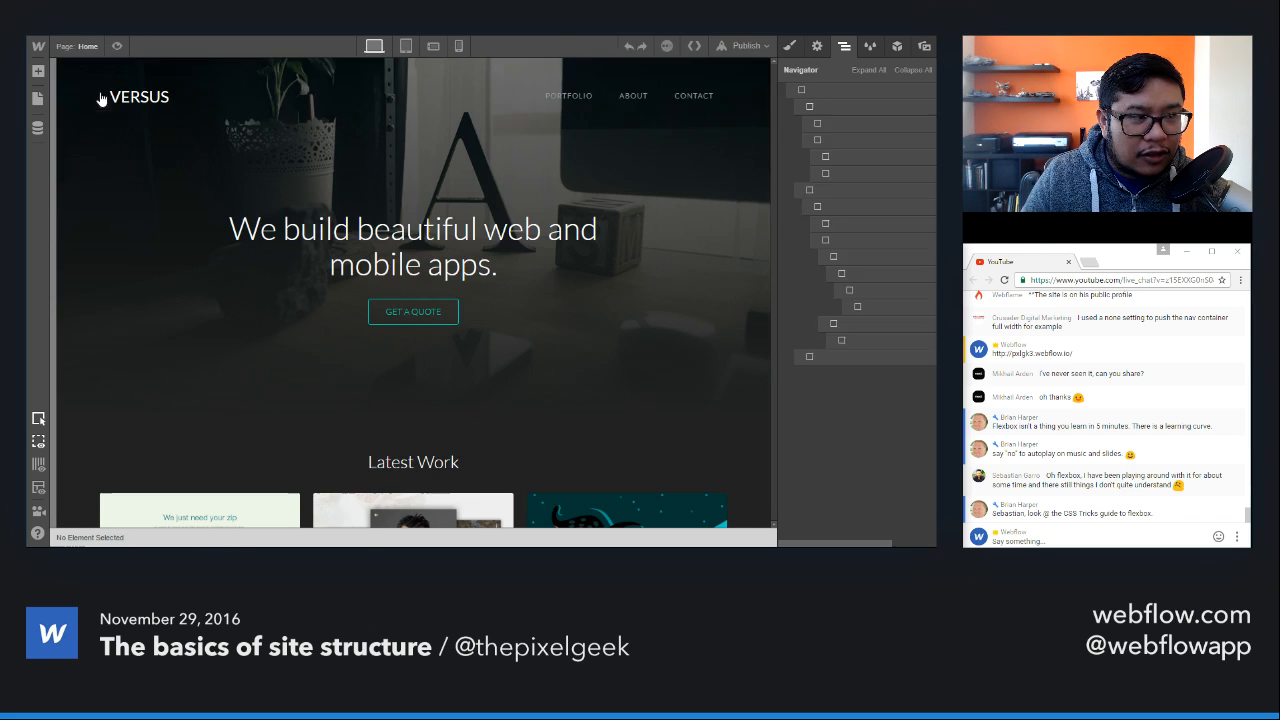
{"action": "double_click", "coordinate": [201, 97]}
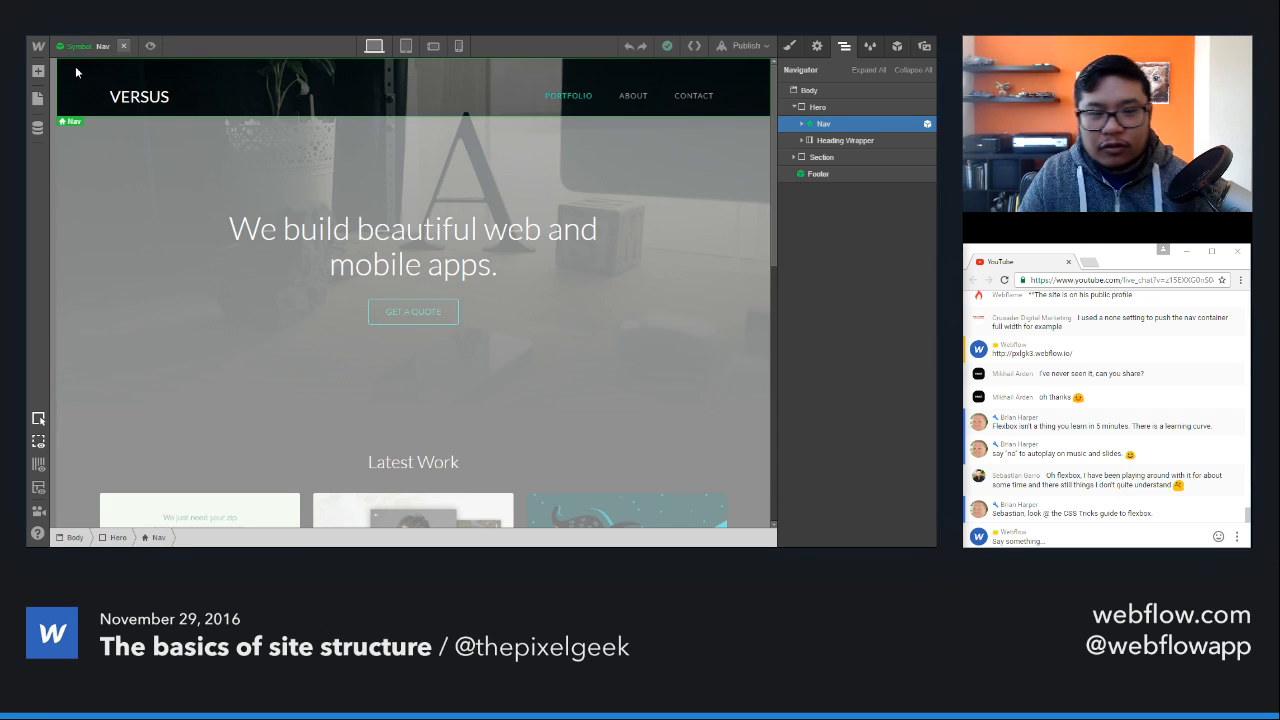
{"action": "left_click", "coordinate": [818, 48]}
{"action": "left_click", "coordinate": [623, 188]}
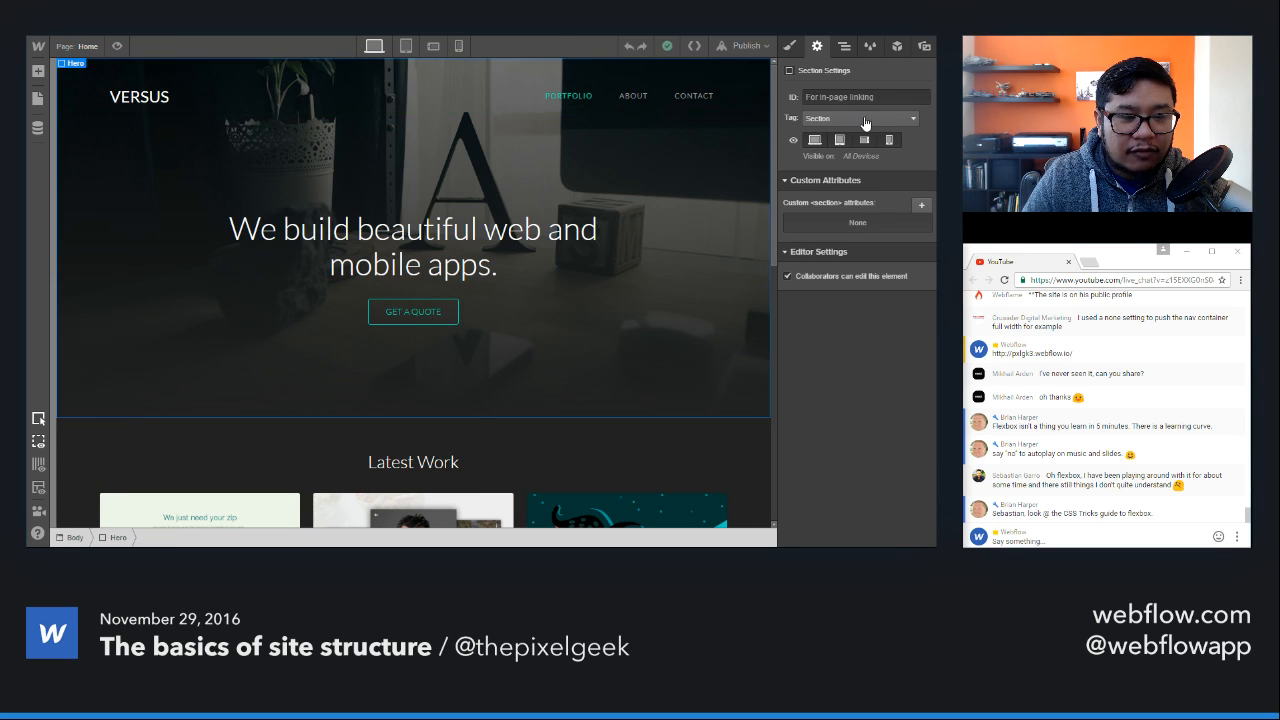
Step: Set the HTML tag of the Latest Work section to Section
{"action": "left_click", "coordinate": [696, 428]}
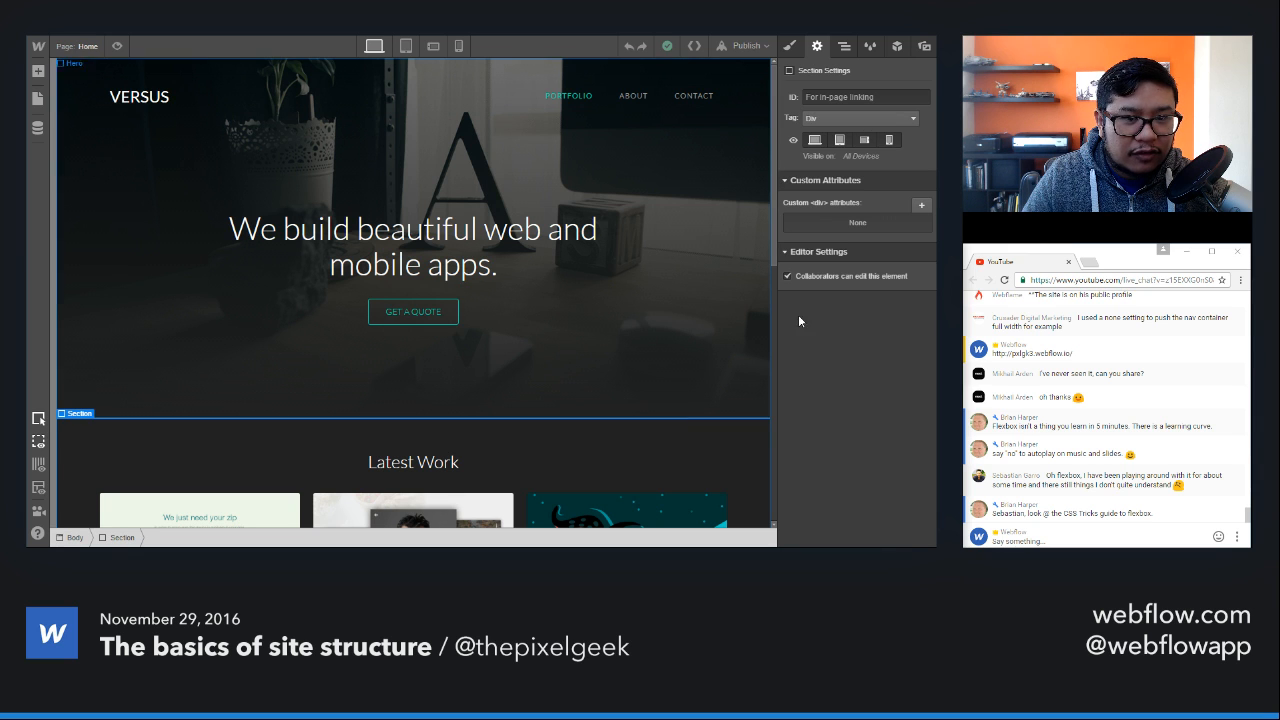
{"action": "left_click", "coordinate": [845, 119]}
{"action": "left_click", "coordinate": [845, 197]}
Step: Edit the Footer symbol at the end of the page, set its HTML tag to Footer, and leave the symbol
{"action": "scroll", "coordinate": [704, 374], "scroll_direction": "down", "scroll_amount": 6}
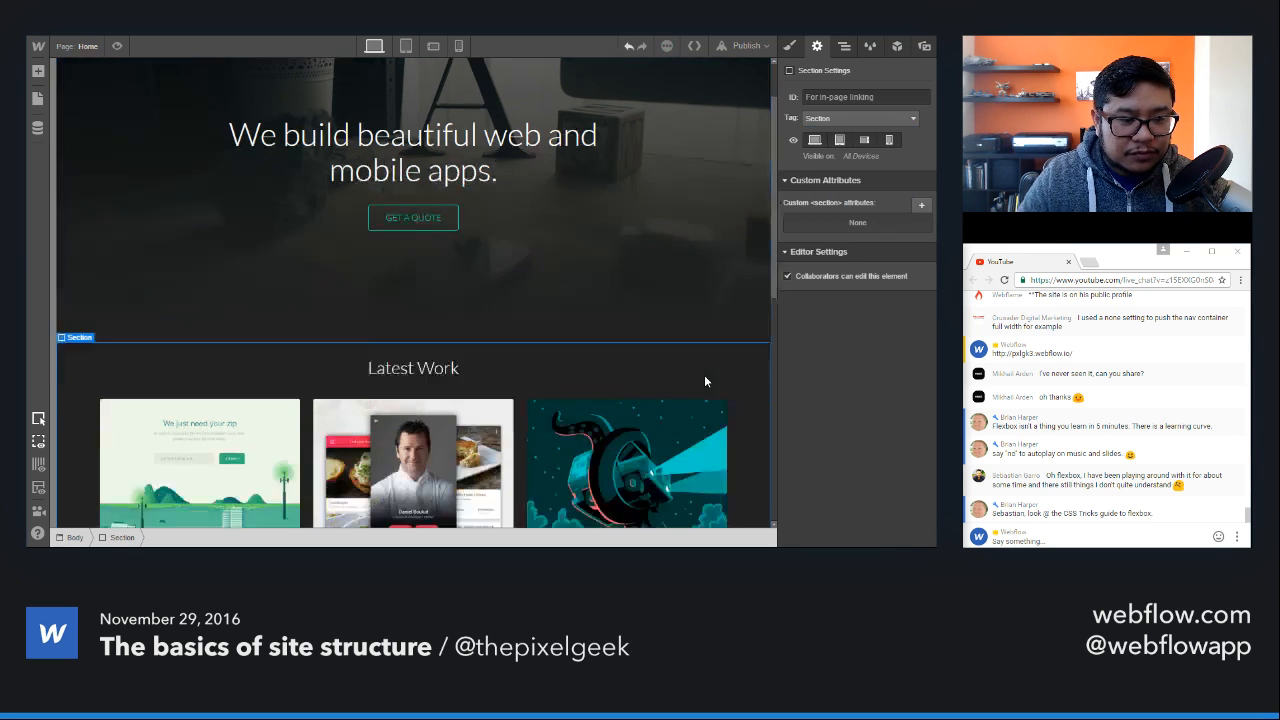
{"action": "left_click", "coordinate": [732, 440]}
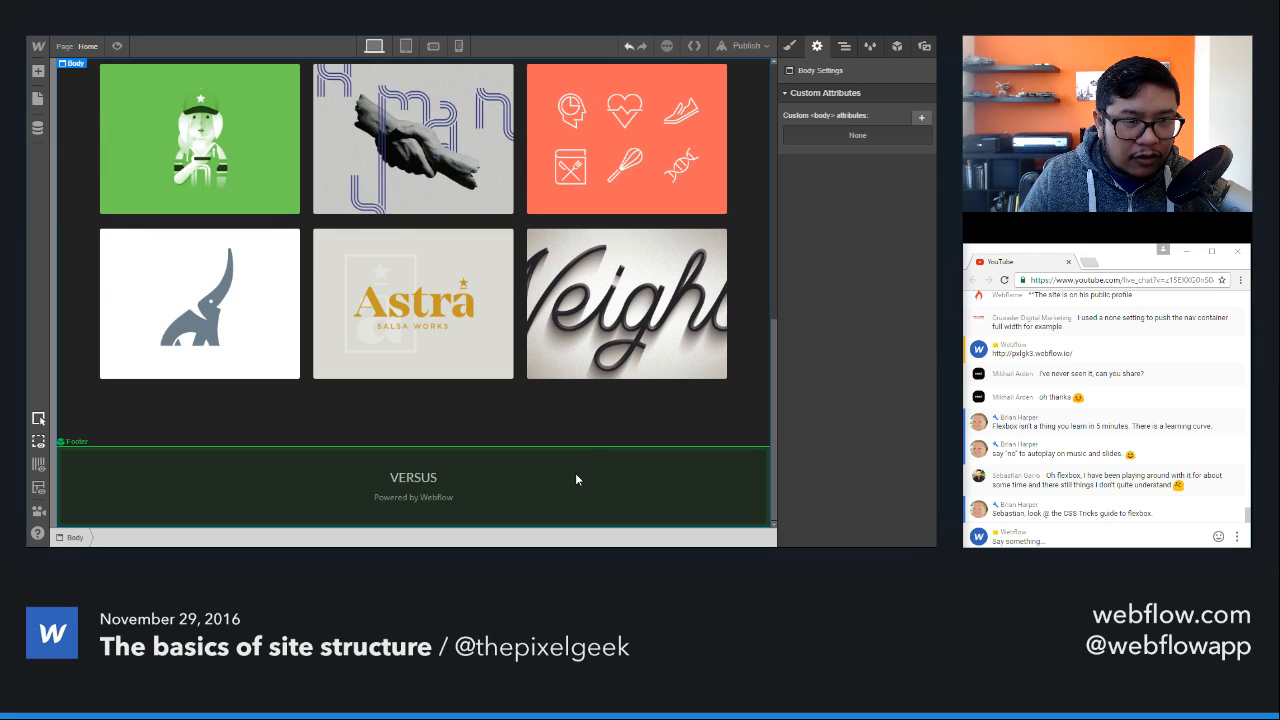
{"action": "double_click", "coordinate": [575, 473]}
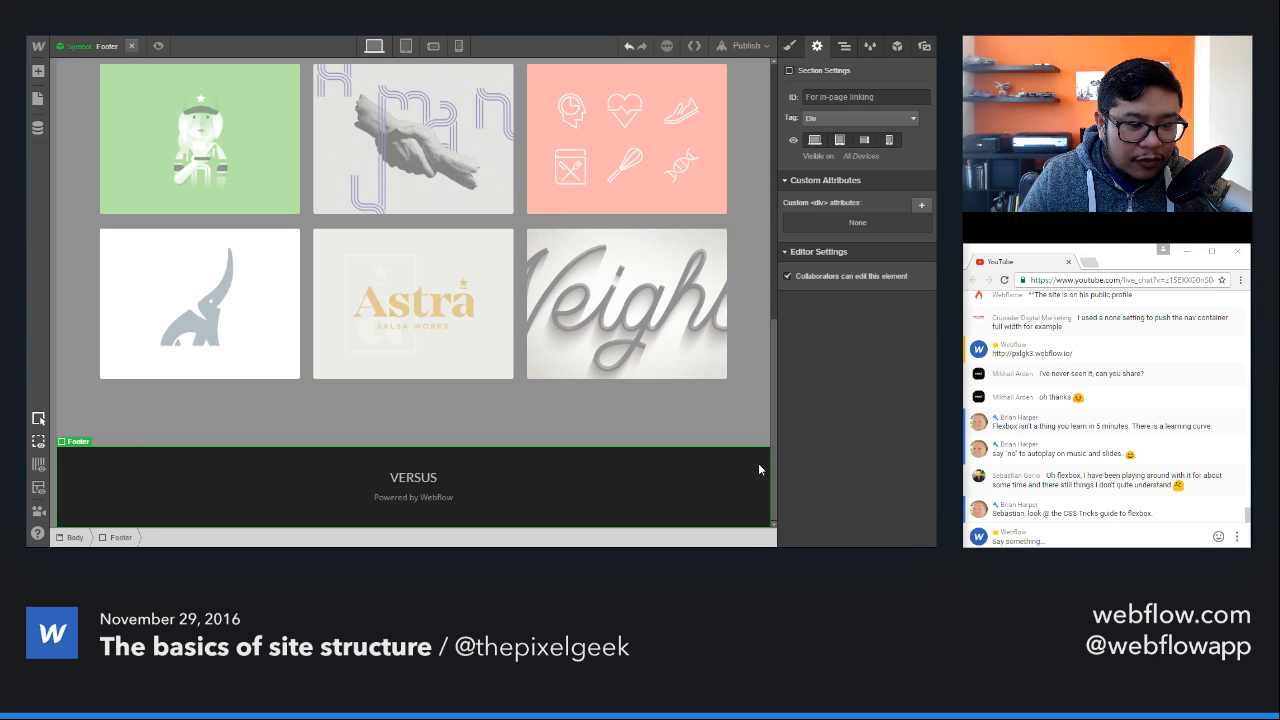
{"action": "left_click", "coordinate": [836, 120]}
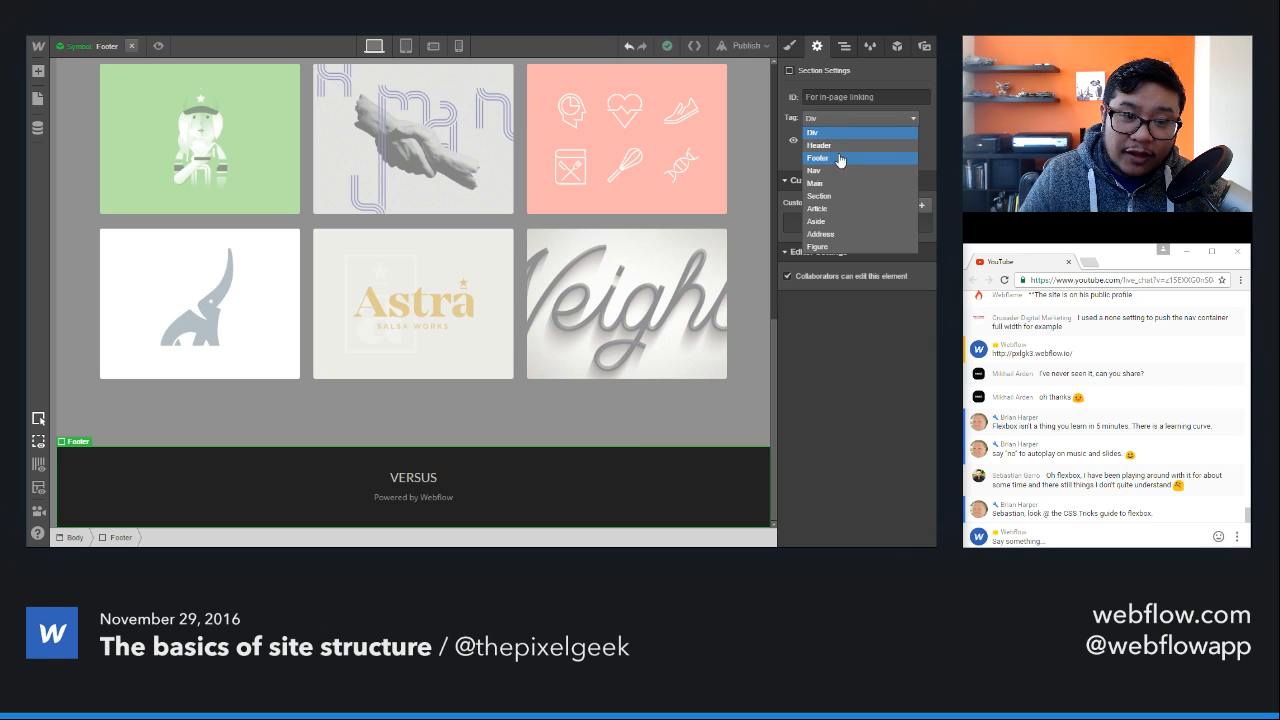
{"action": "left_click", "coordinate": [838, 158]}
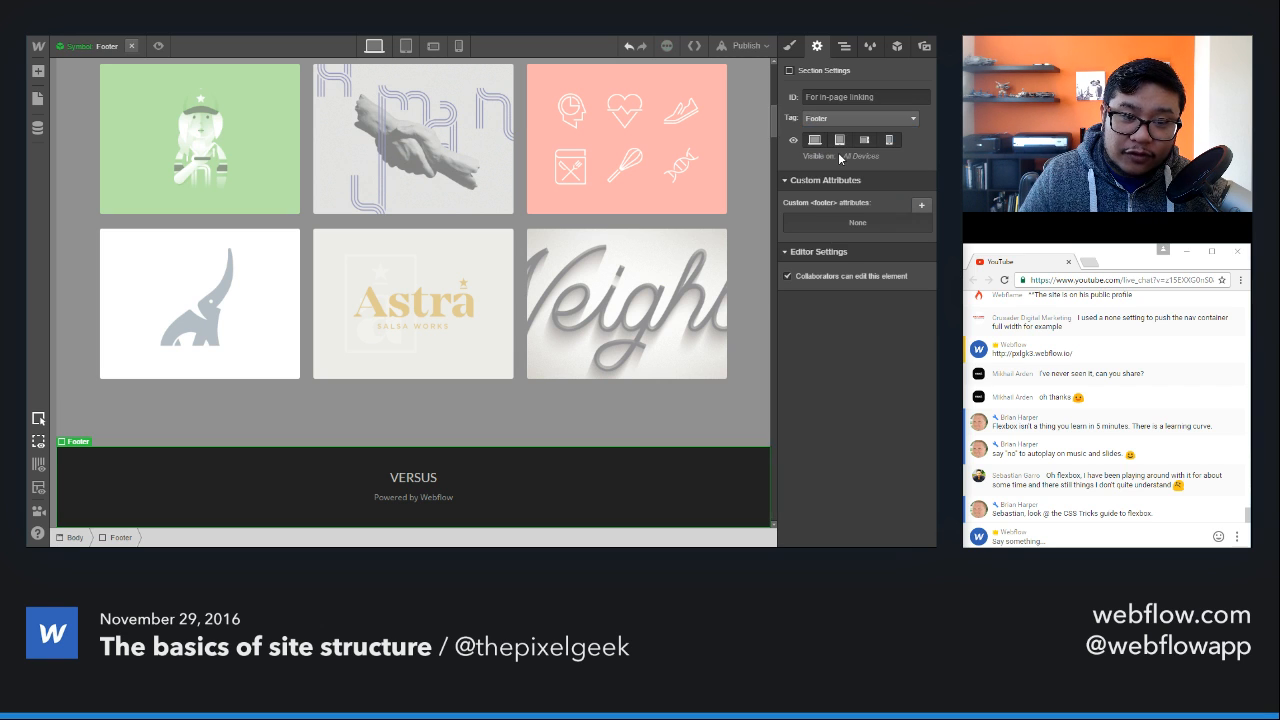
{"action": "left_click", "coordinate": [720, 434]}
Step: Edit the Nav symbol, set the HTML tag of its inner Container to Nav, and leave the symbol
{"action": "scroll", "coordinate": [705, 413], "scroll_direction": "up", "scroll_amount": 5}
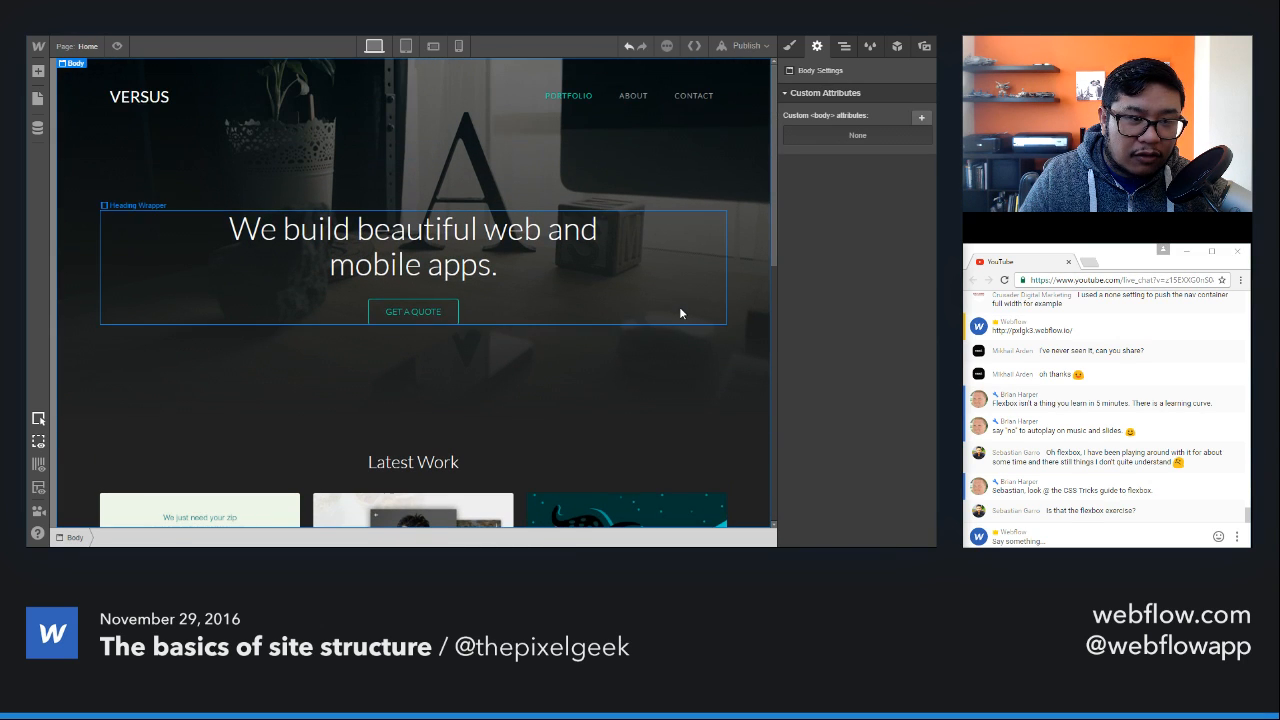
{"action": "left_click", "coordinate": [679, 108]}
{"action": "double_click", "coordinate": [679, 108]}
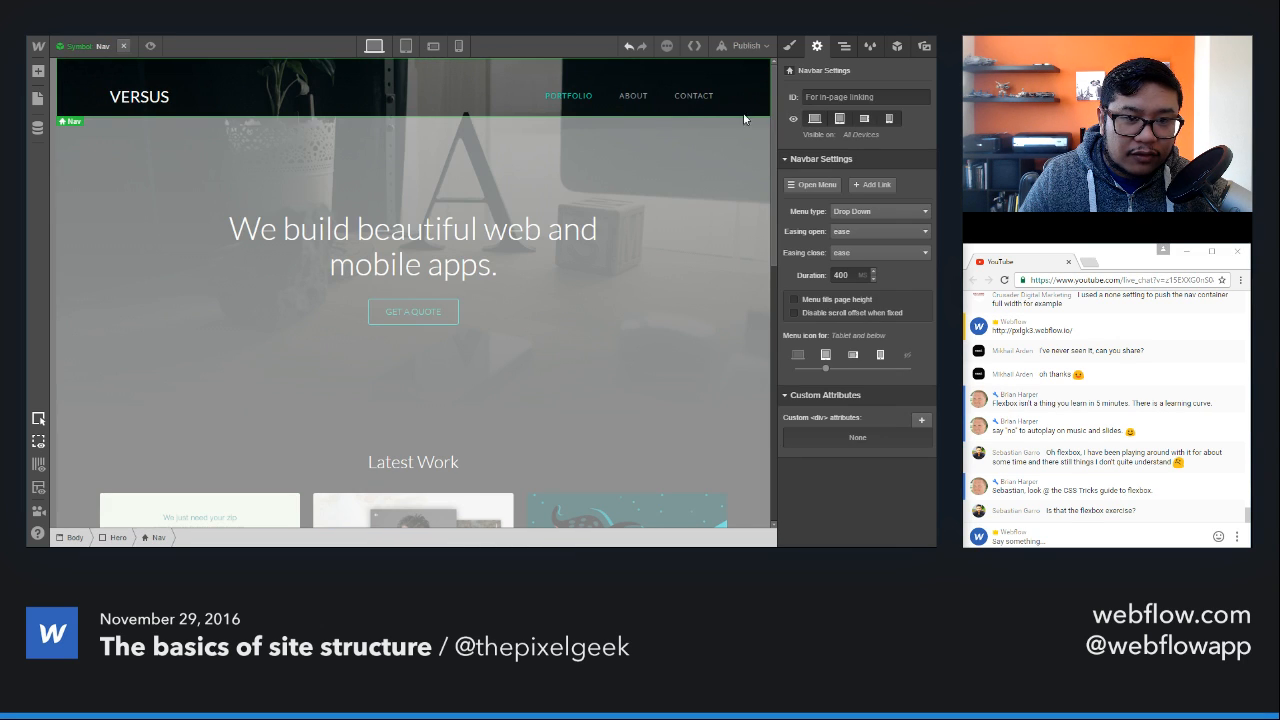
{"action": "left_click", "coordinate": [217, 91]}
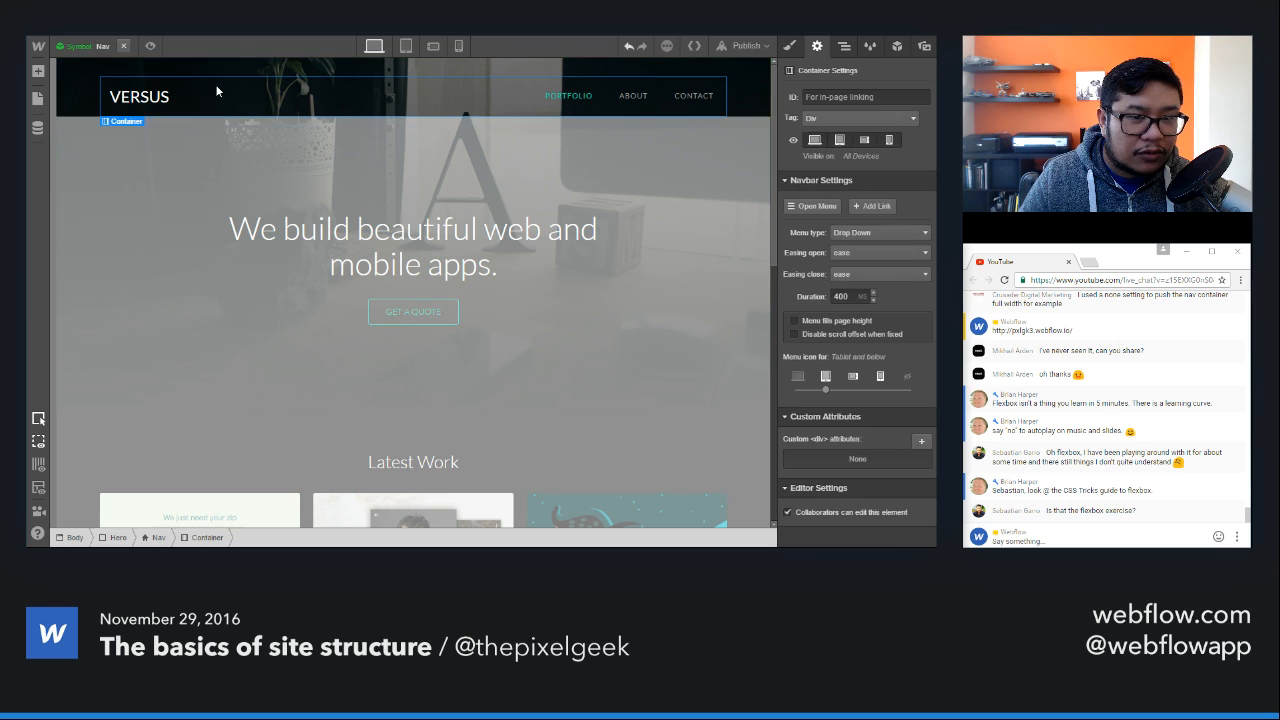
{"action": "left_click", "coordinate": [858, 118]}
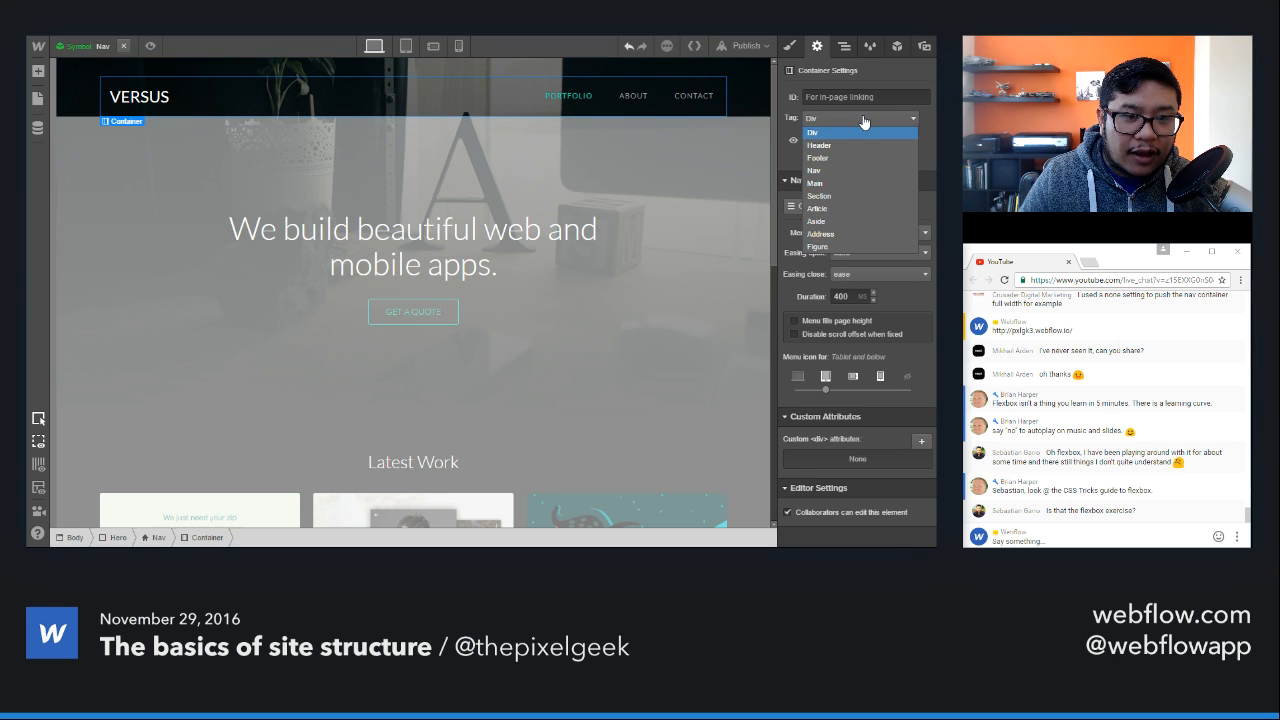
{"action": "left_click", "coordinate": [857, 172]}
{"action": "left_click", "coordinate": [125, 47]}
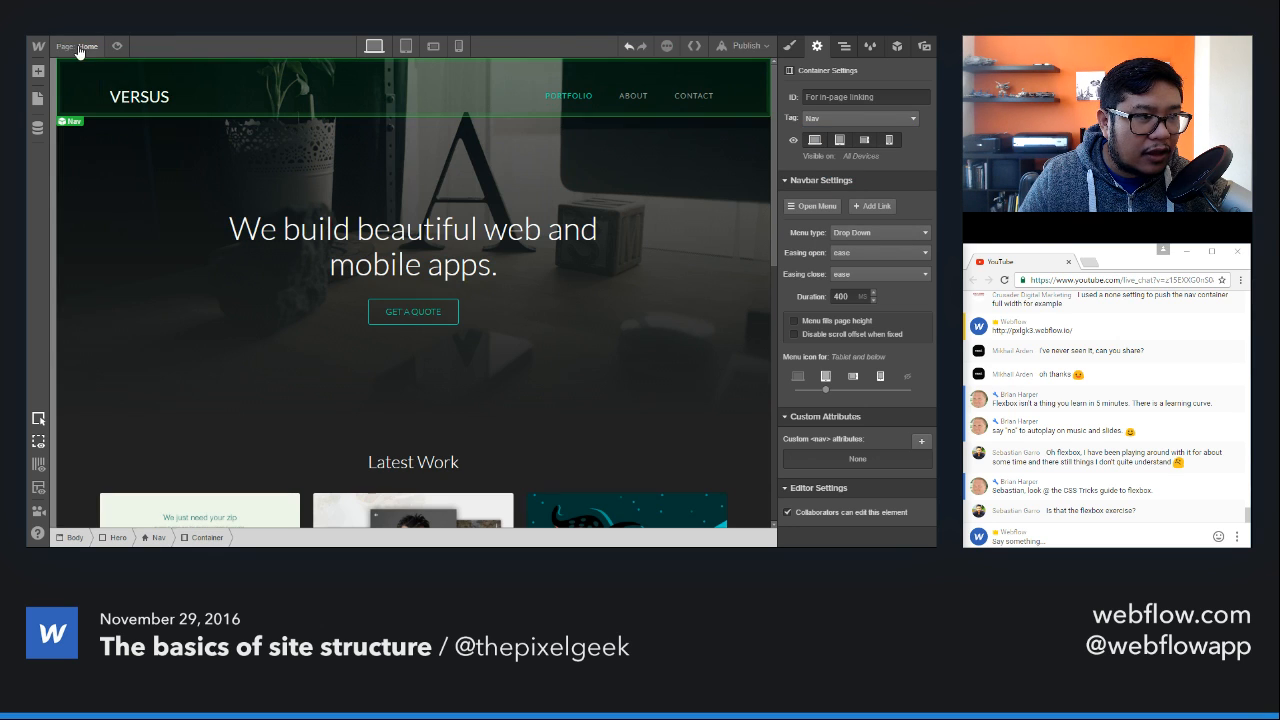
Step: Open the Projects Template page and set the HTML tag of its Rich Text Block to Article
{"action": "left_click", "coordinate": [38, 98]}
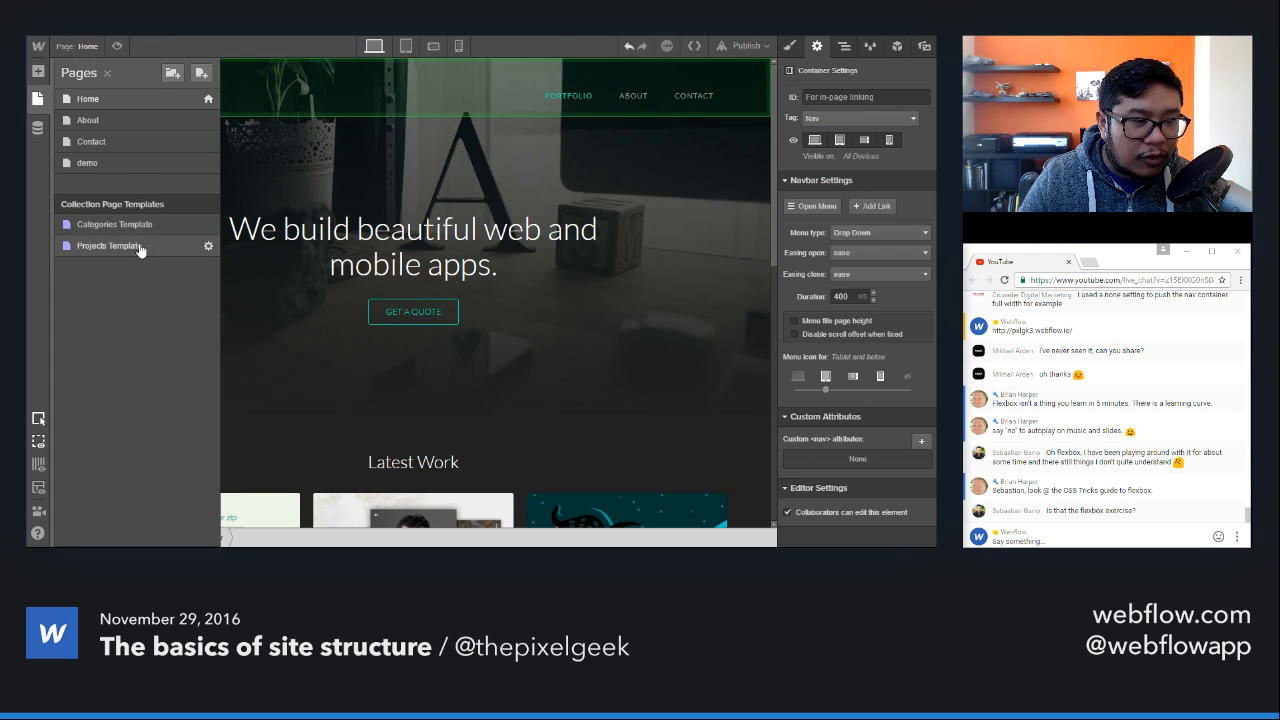
{"action": "left_click", "coordinate": [108, 245]}
{"action": "scroll", "coordinate": [187, 313], "scroll_direction": "down", "scroll_amount": 5}
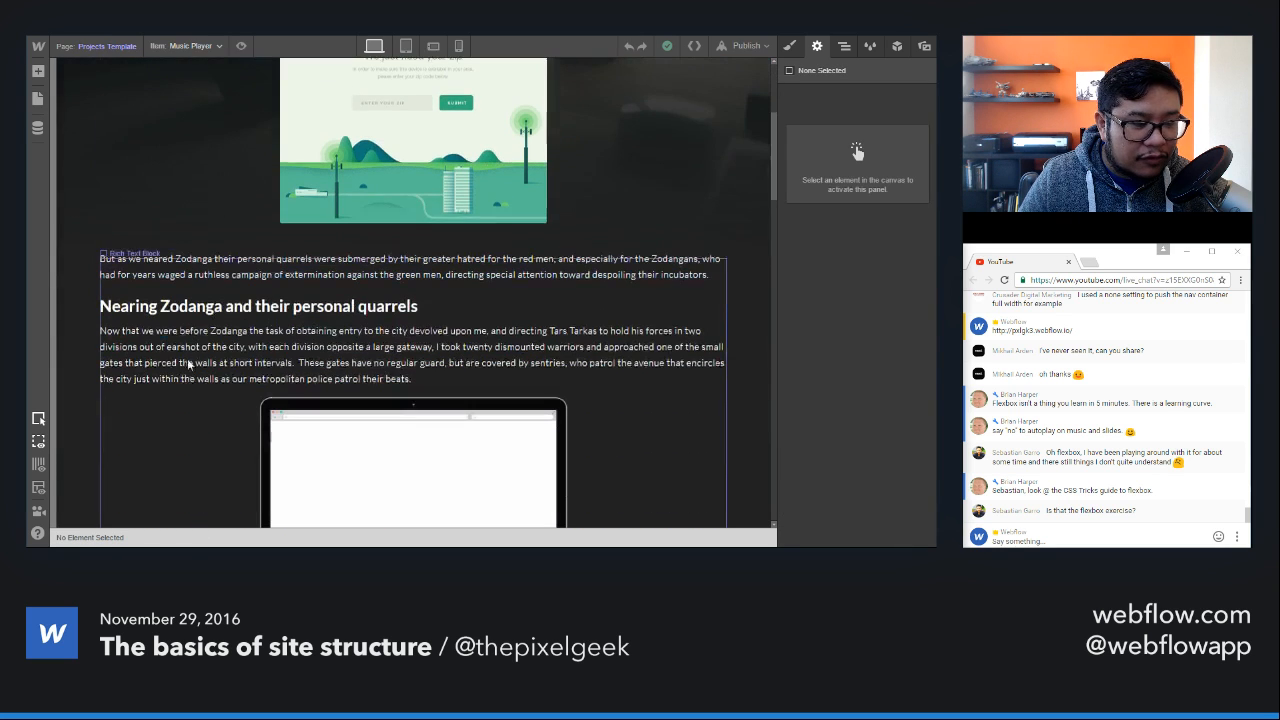
{"action": "left_click", "coordinate": [162, 422]}
{"action": "left_click", "coordinate": [869, 121]}
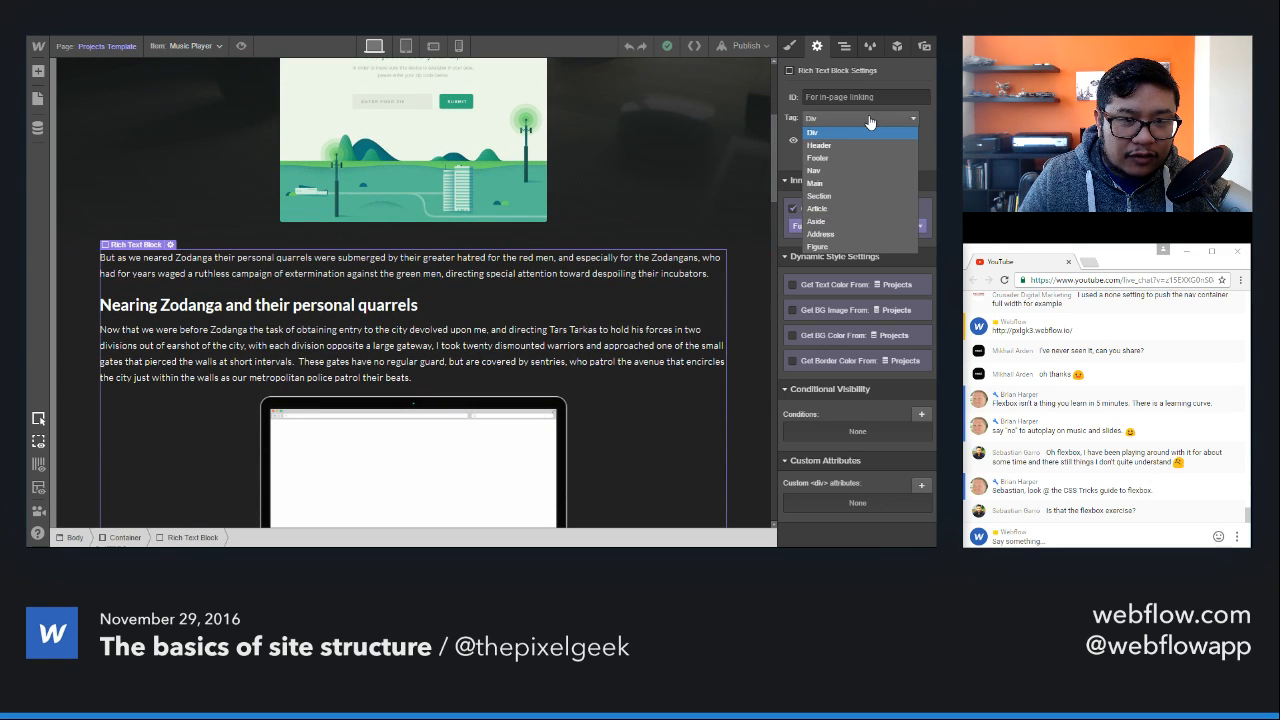
{"action": "left_click", "coordinate": [853, 210]}
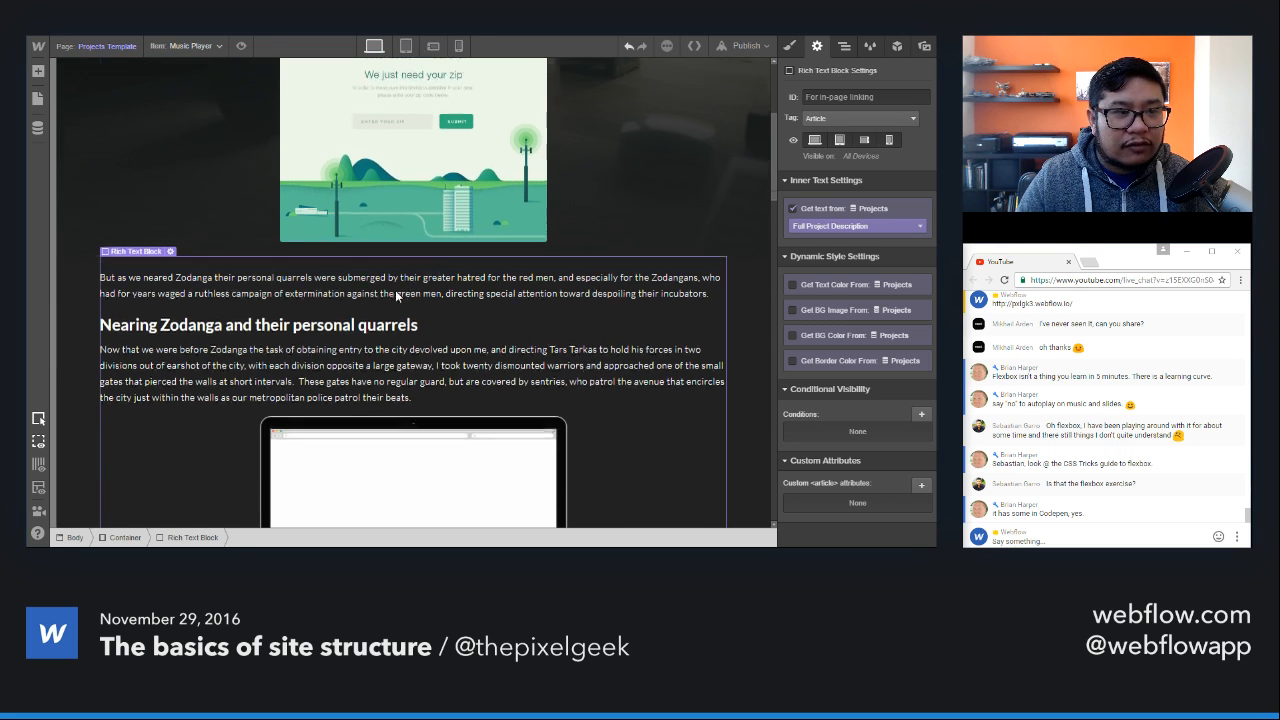
Step: Look back through the earlier viewer comments and questions in the YouTube live chat
{"action": "scroll", "coordinate": [403, 276], "scroll_direction": "up", "scroll_amount": 5}
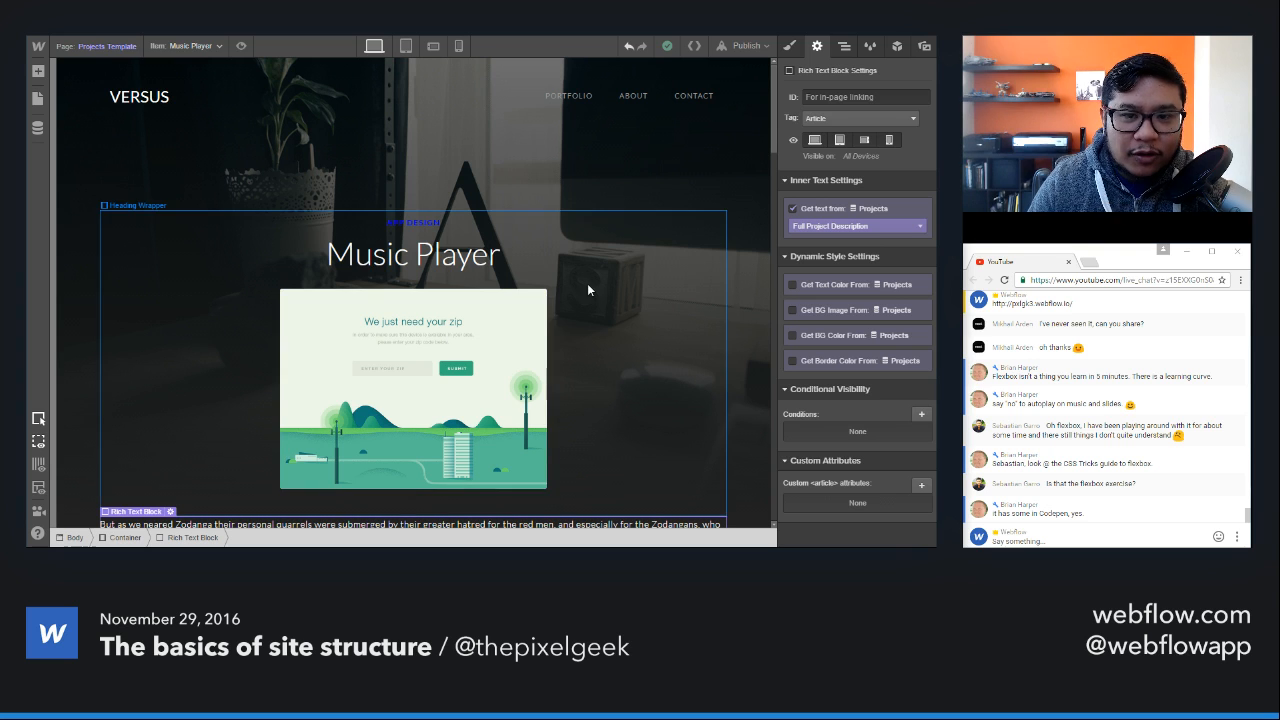
{"action": "scroll", "coordinate": [1052, 485], "scroll_direction": "up", "scroll_amount": 3}
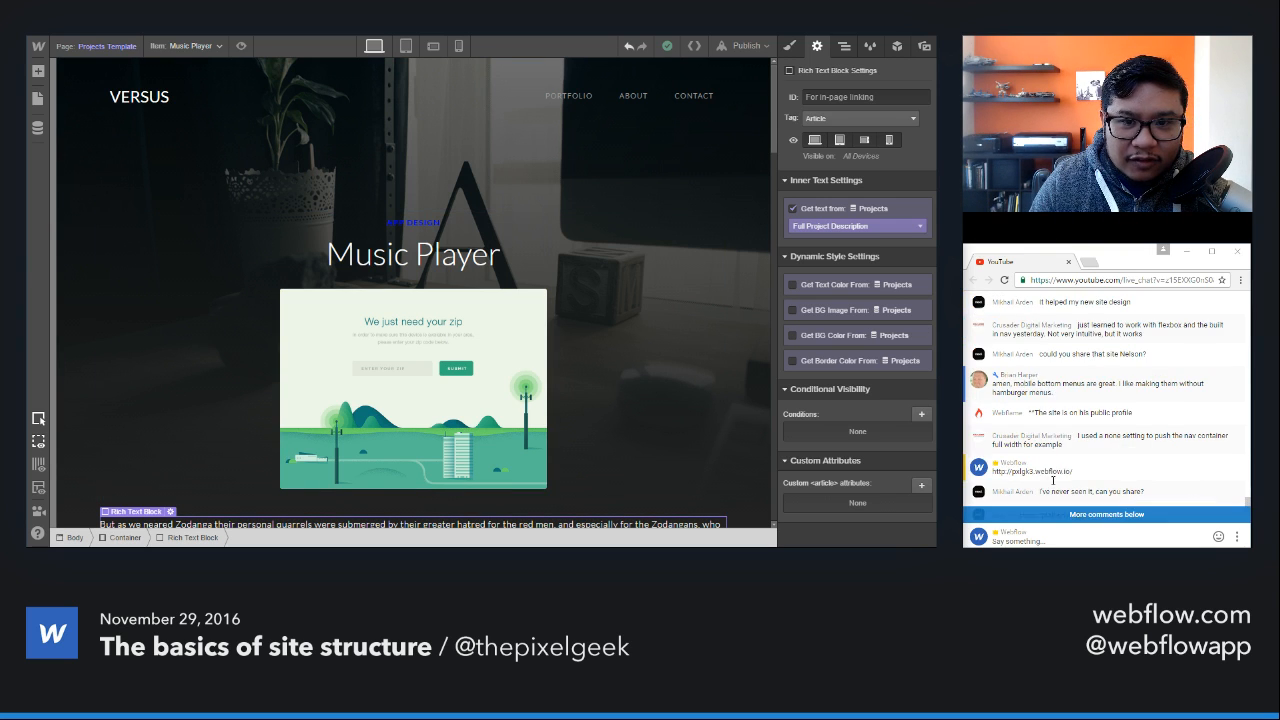
{"action": "scroll", "coordinate": [1052, 485], "scroll_direction": "down", "scroll_amount": 5}
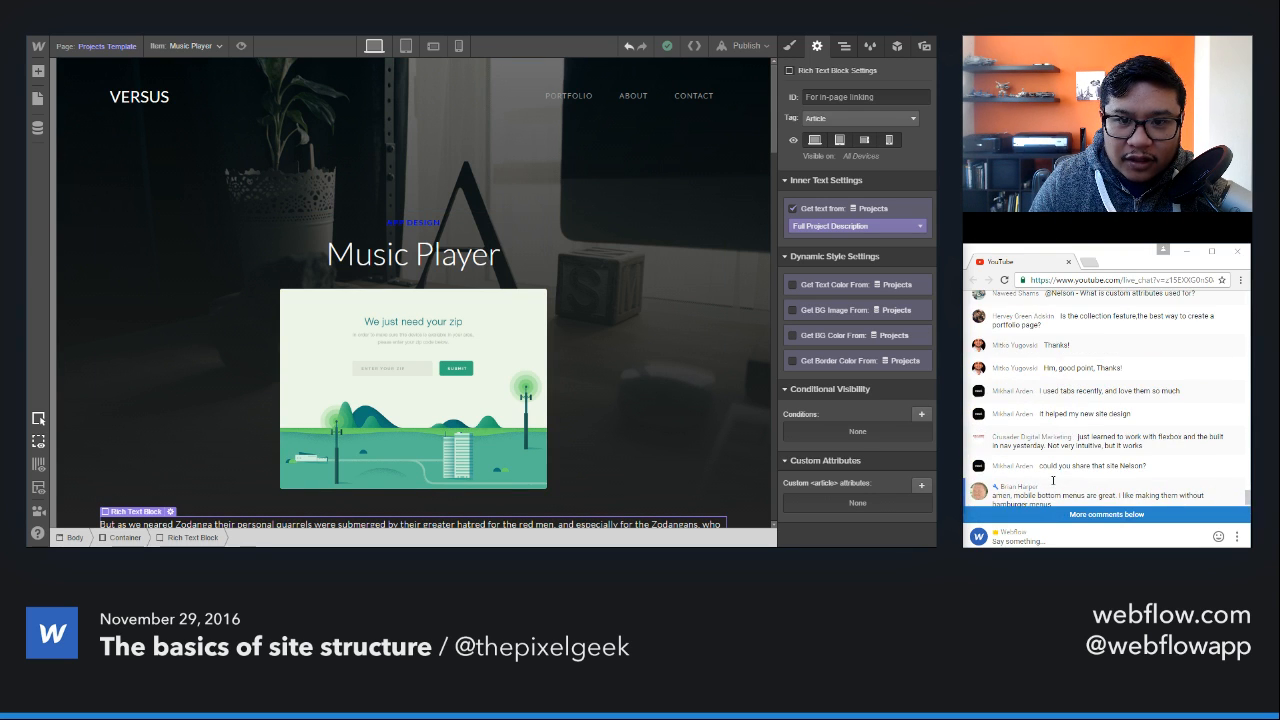
{"action": "scroll", "coordinate": [1052, 485], "scroll_direction": "up", "scroll_amount": 5}
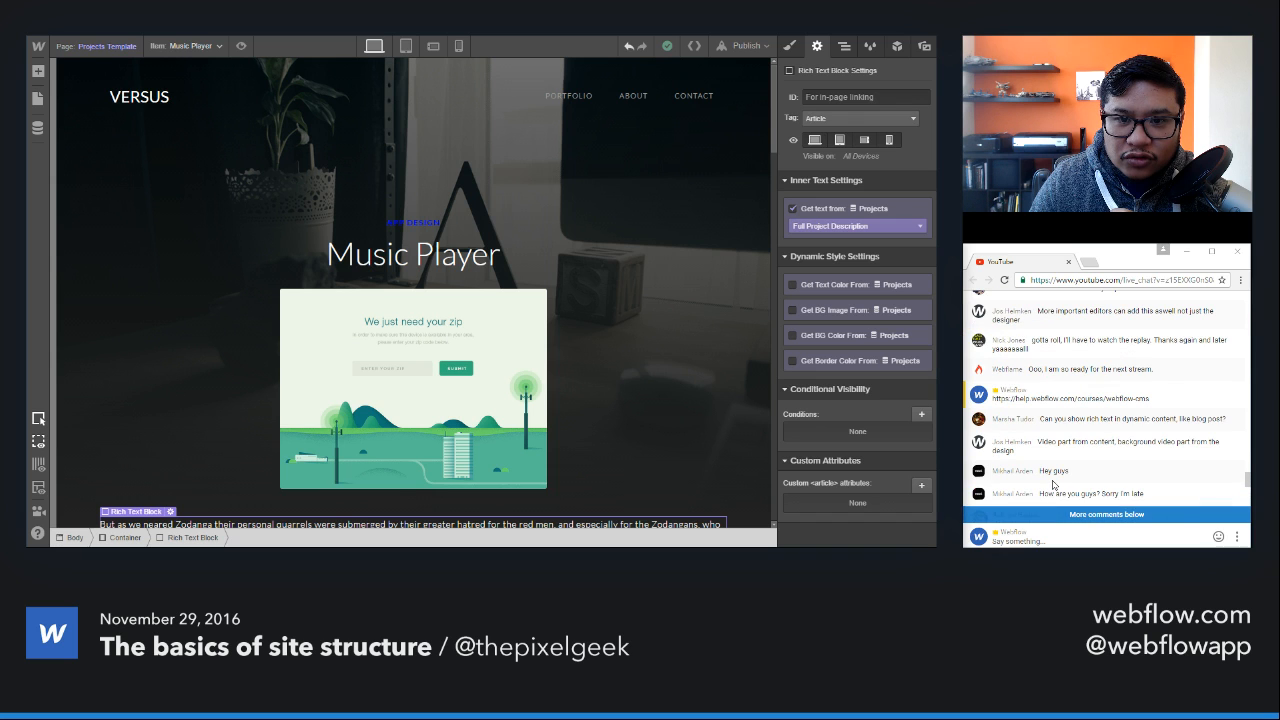
{"action": "scroll", "coordinate": [1052, 485], "scroll_direction": "down", "scroll_amount": 5}
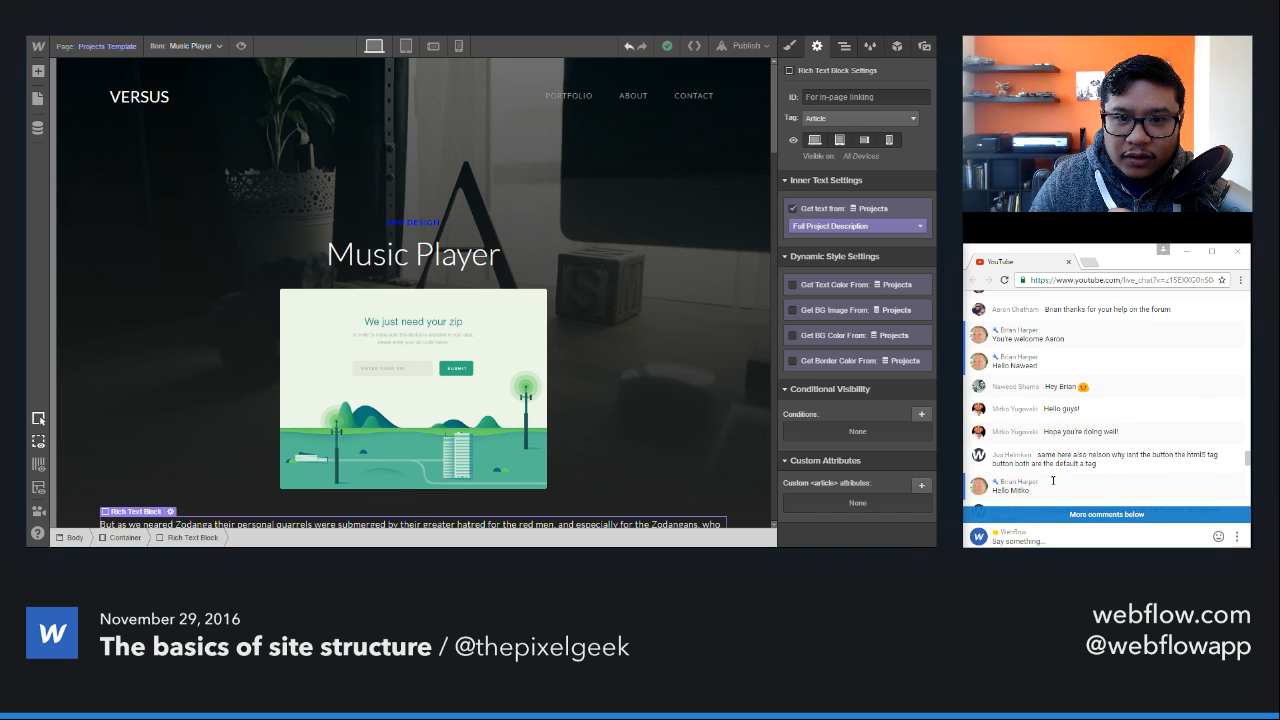
{"action": "scroll", "coordinate": [1052, 485], "scroll_direction": "down", "scroll_amount": 8}
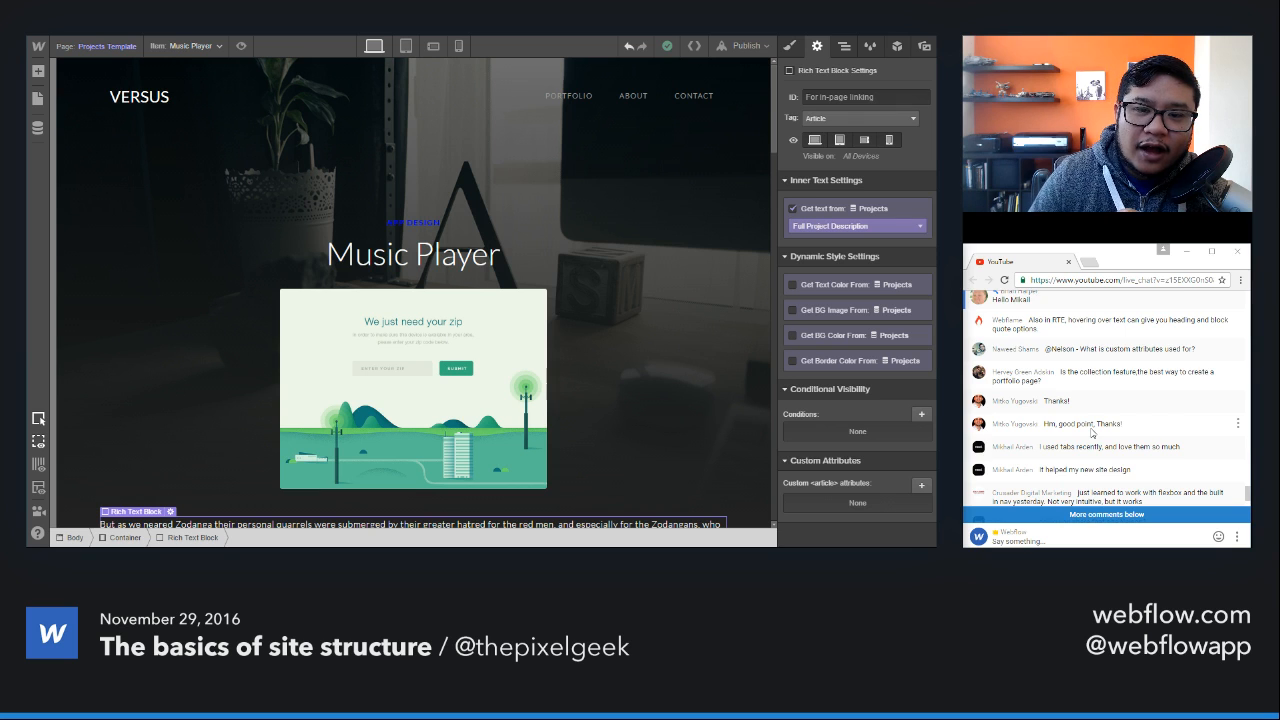
Step: Catch up on the newest live chat comments, then leave the project for the dashboard and open the account's public profile
{"action": "scroll", "coordinate": [1092, 432], "scroll_direction": "down", "scroll_amount": 5}
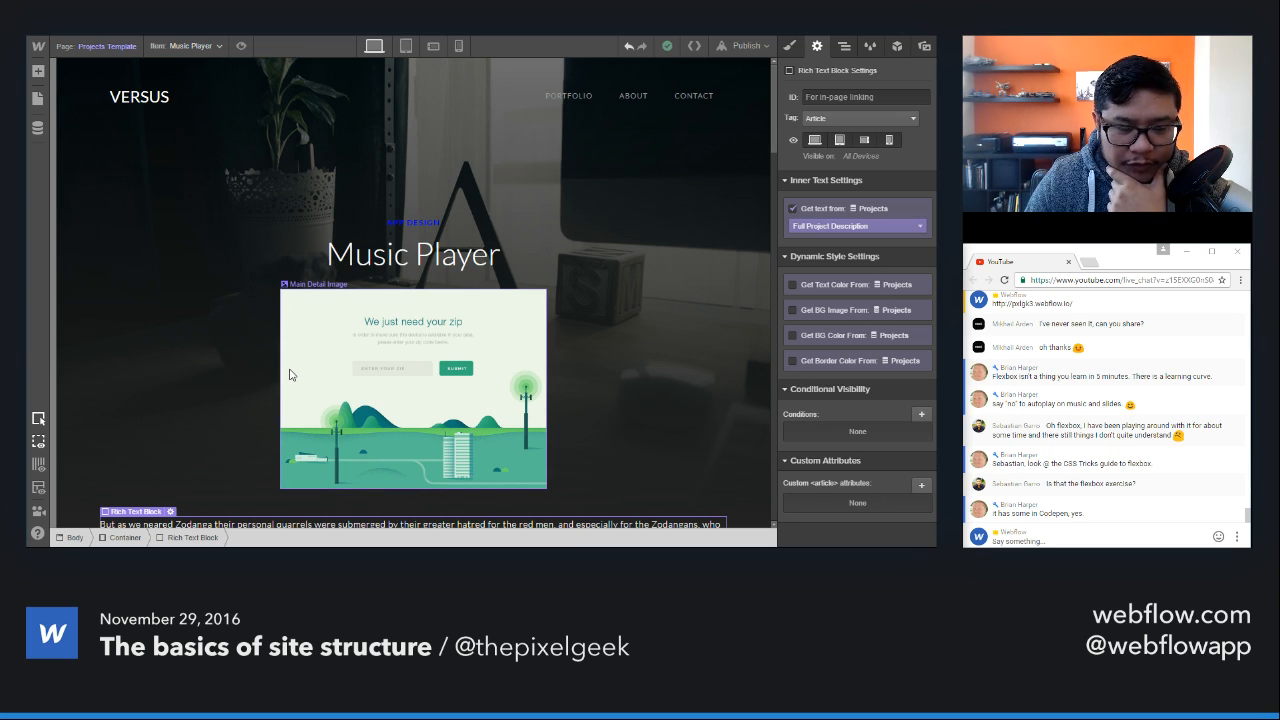
{"action": "mouse_move", "coordinate": [38, 46]}
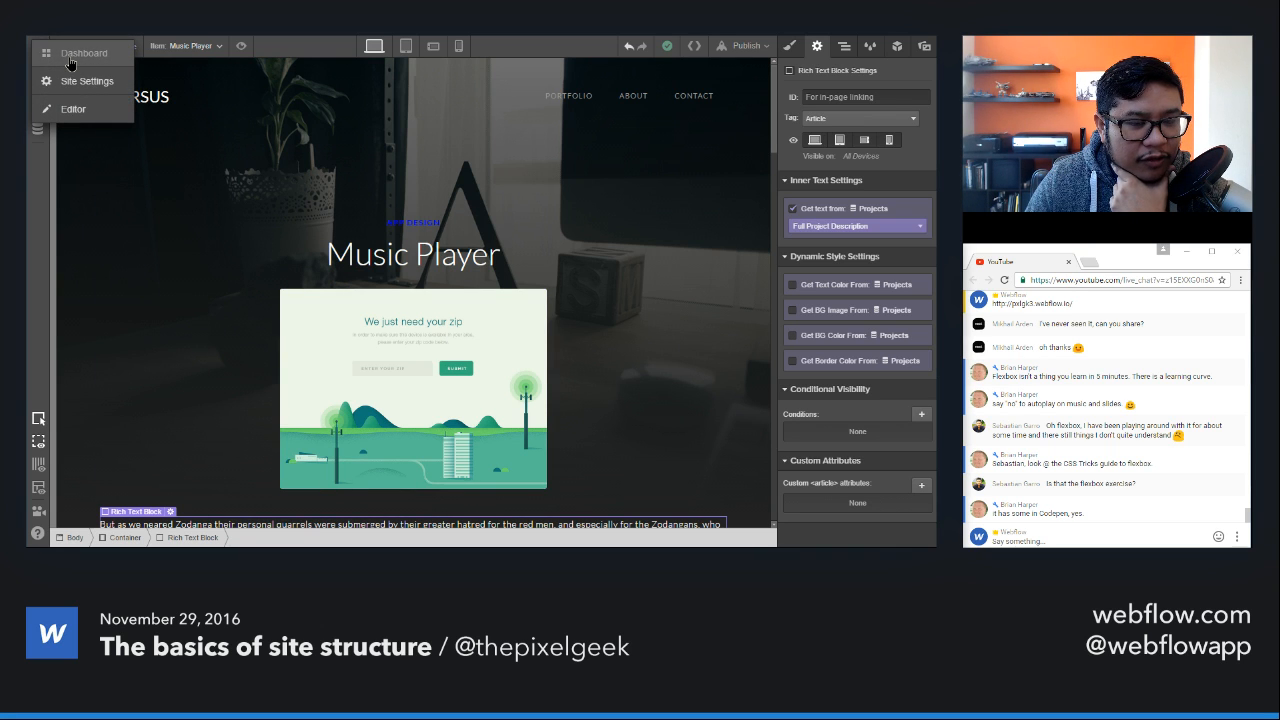
{"action": "left_click", "coordinate": [70, 56]}
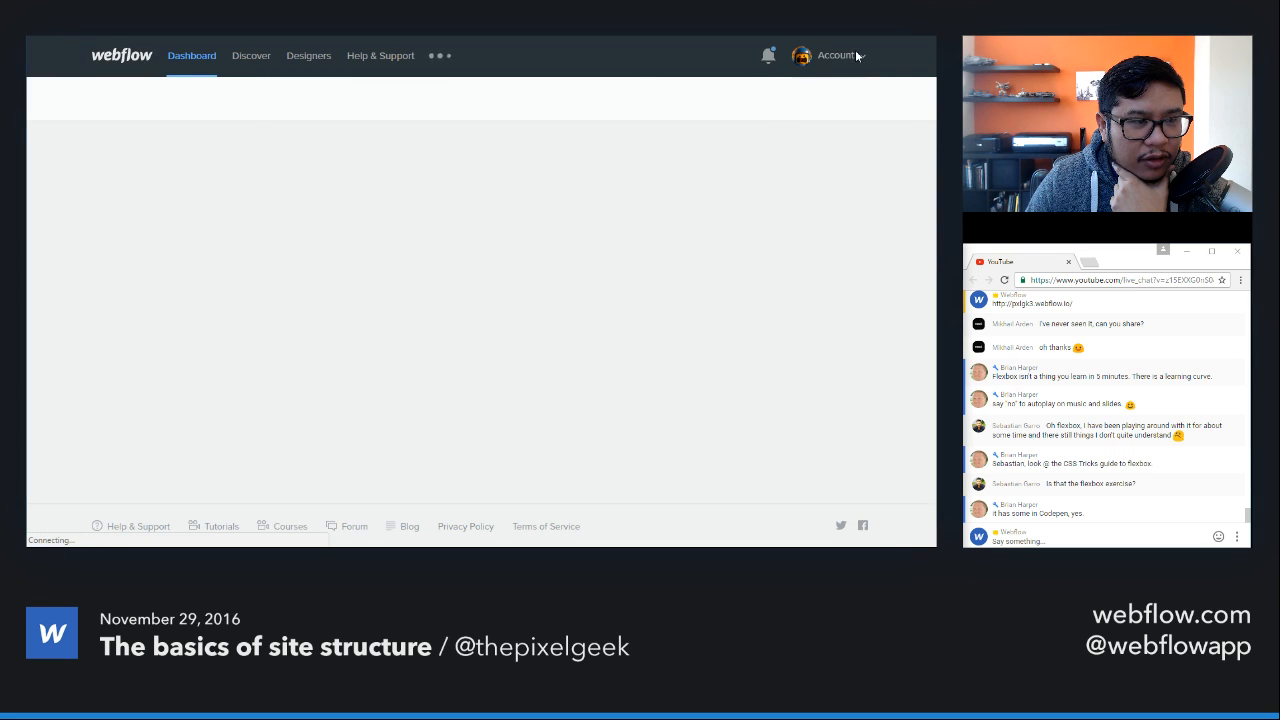
{"action": "left_click", "coordinate": [842, 55]}
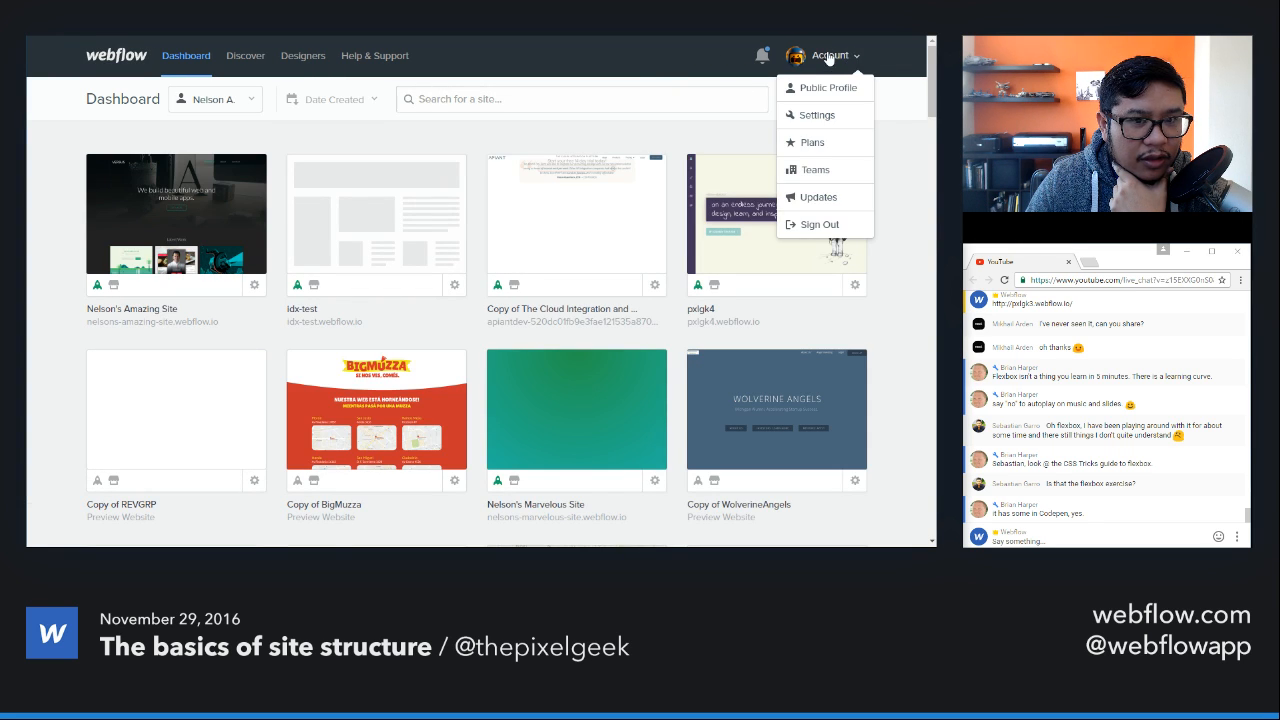
{"action": "left_click", "coordinate": [826, 87]}
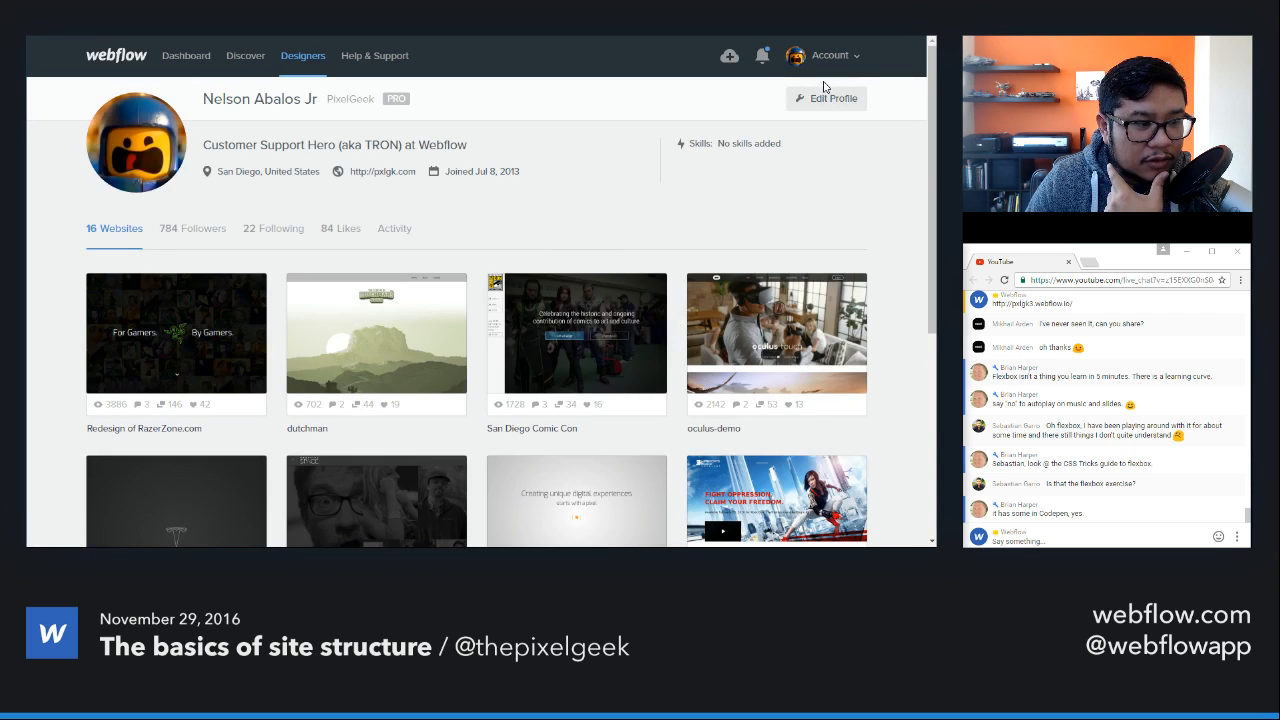
Step: Open the Tesla Motors project from the profile's websites in the Designer and show its list of pages
{"action": "scroll", "coordinate": [645, 316], "scroll_direction": "down", "scroll_amount": 4}
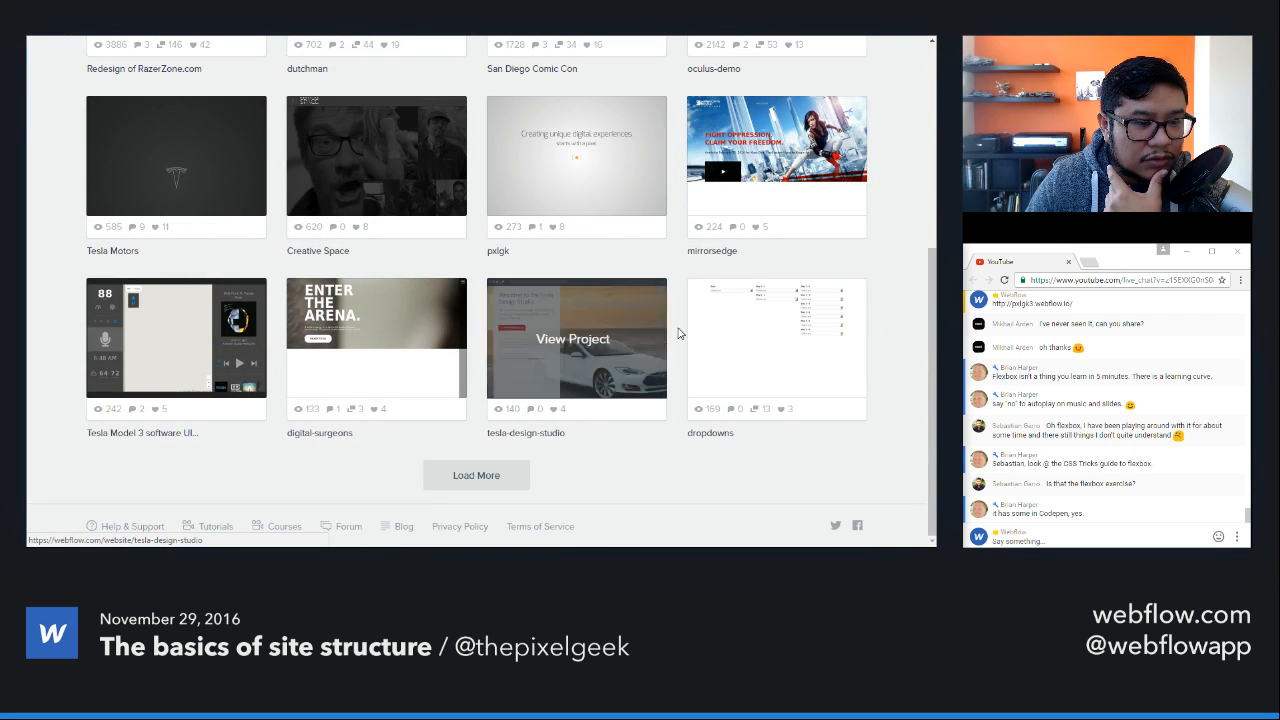
{"action": "left_click", "coordinate": [178, 177]}
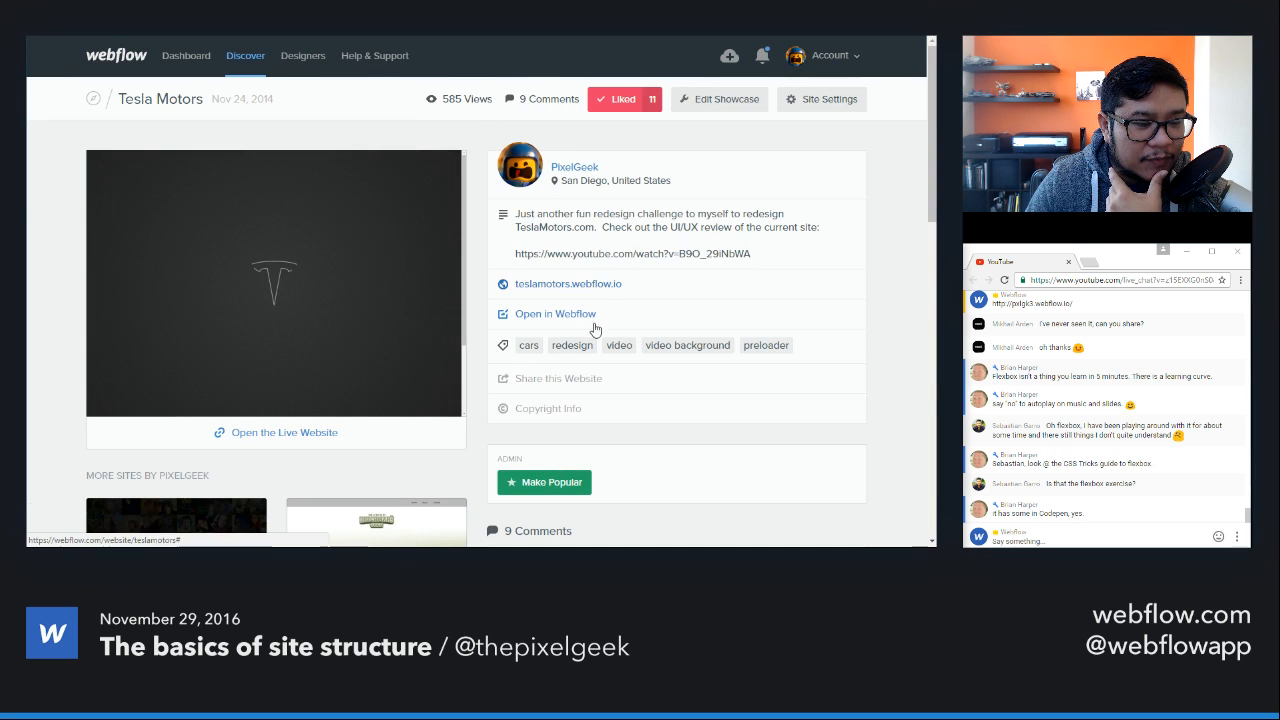
{"action": "left_click", "coordinate": [570, 313]}
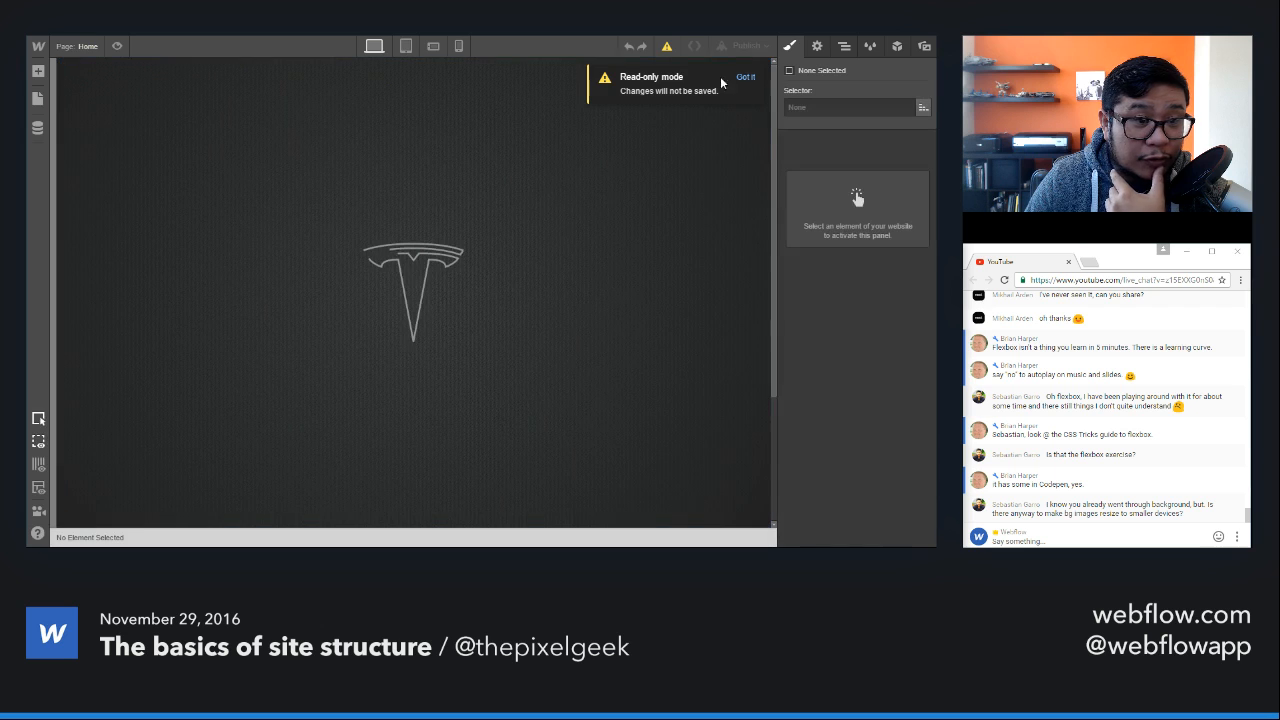
{"action": "left_click", "coordinate": [80, 47]}
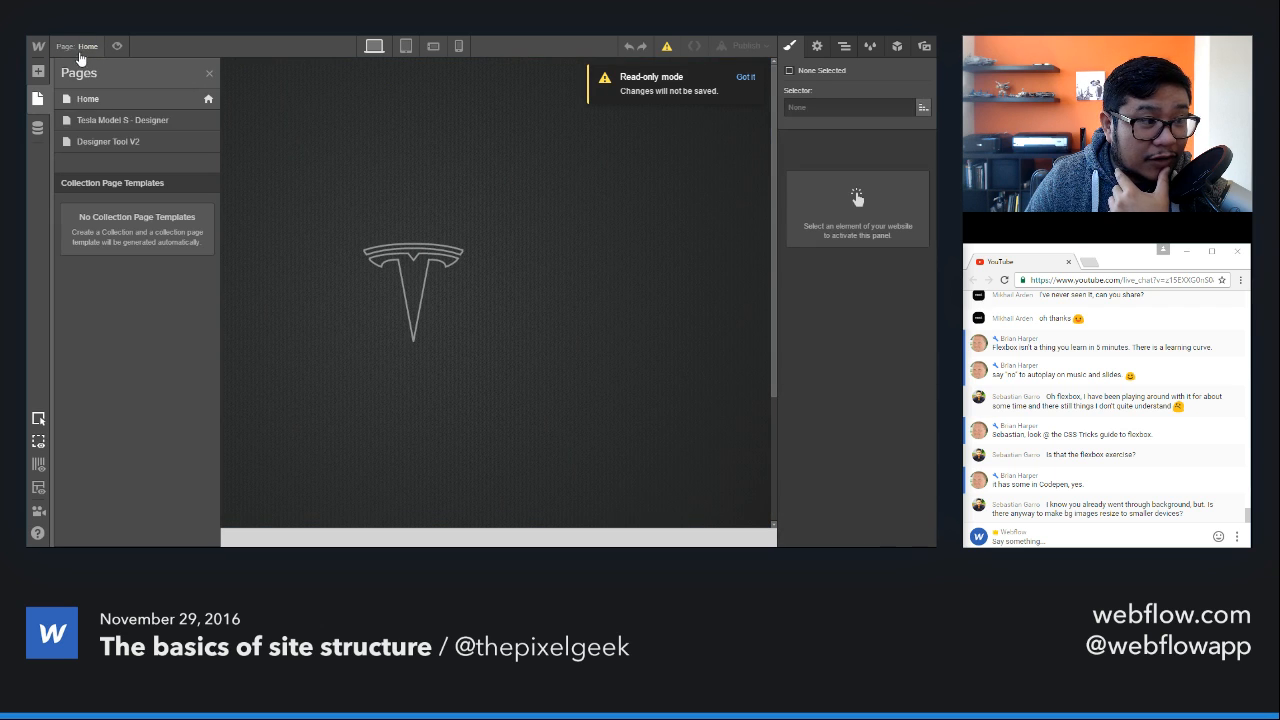
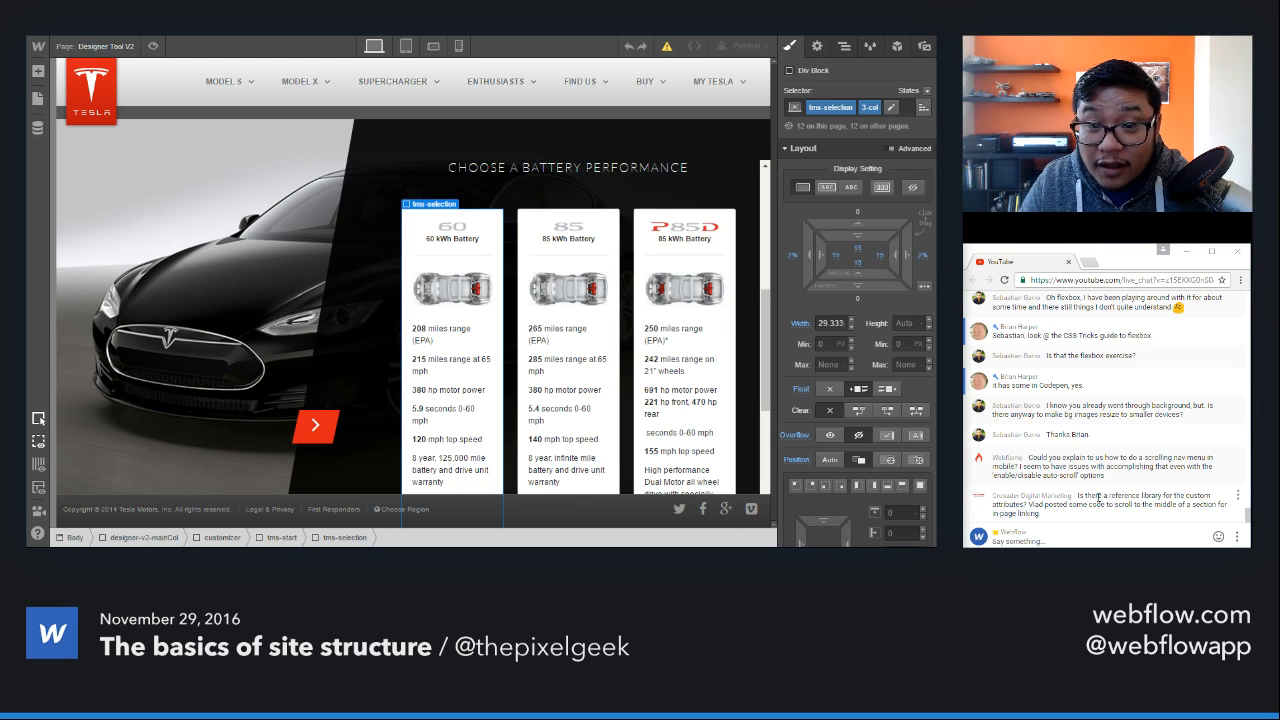
Step: Reread the recent live chat messages, including the viewer's question about resizing background images on smaller devices
{"action": "scroll", "coordinate": [1098, 497], "scroll_direction": "up", "scroll_amount": 4}
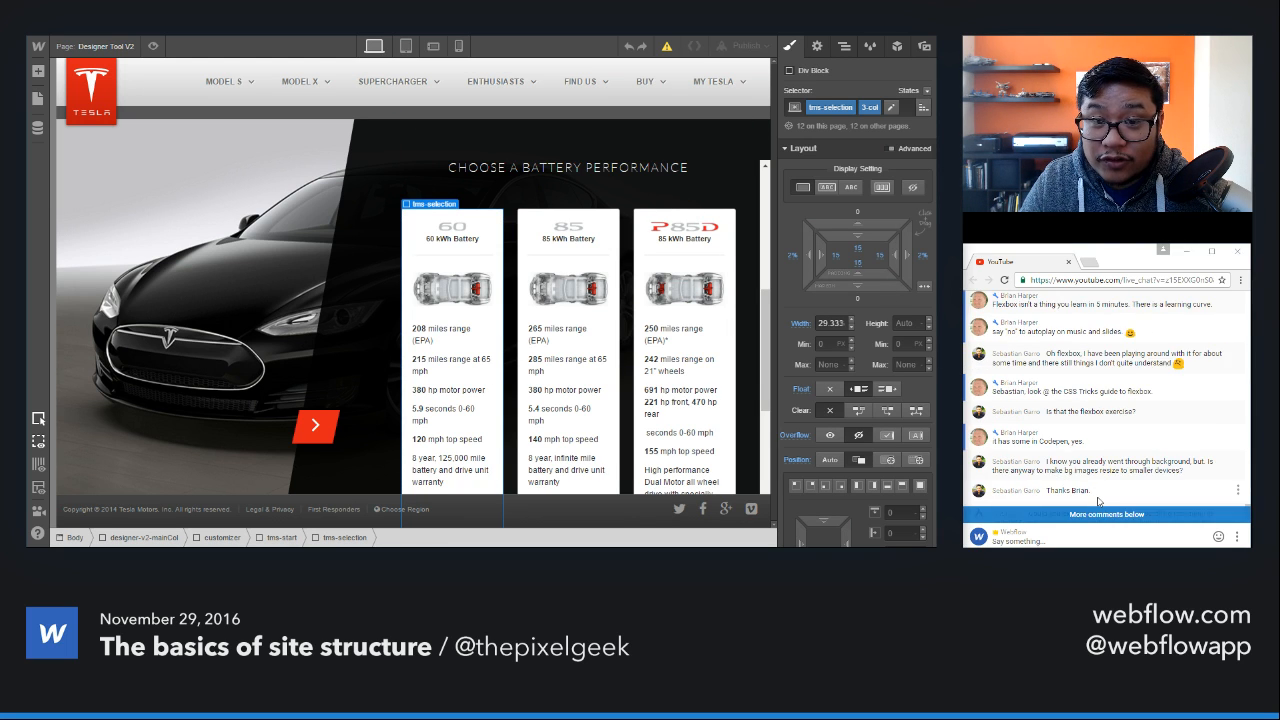
{"action": "scroll", "coordinate": [1098, 503], "scroll_direction": "up", "scroll_amount": 3}
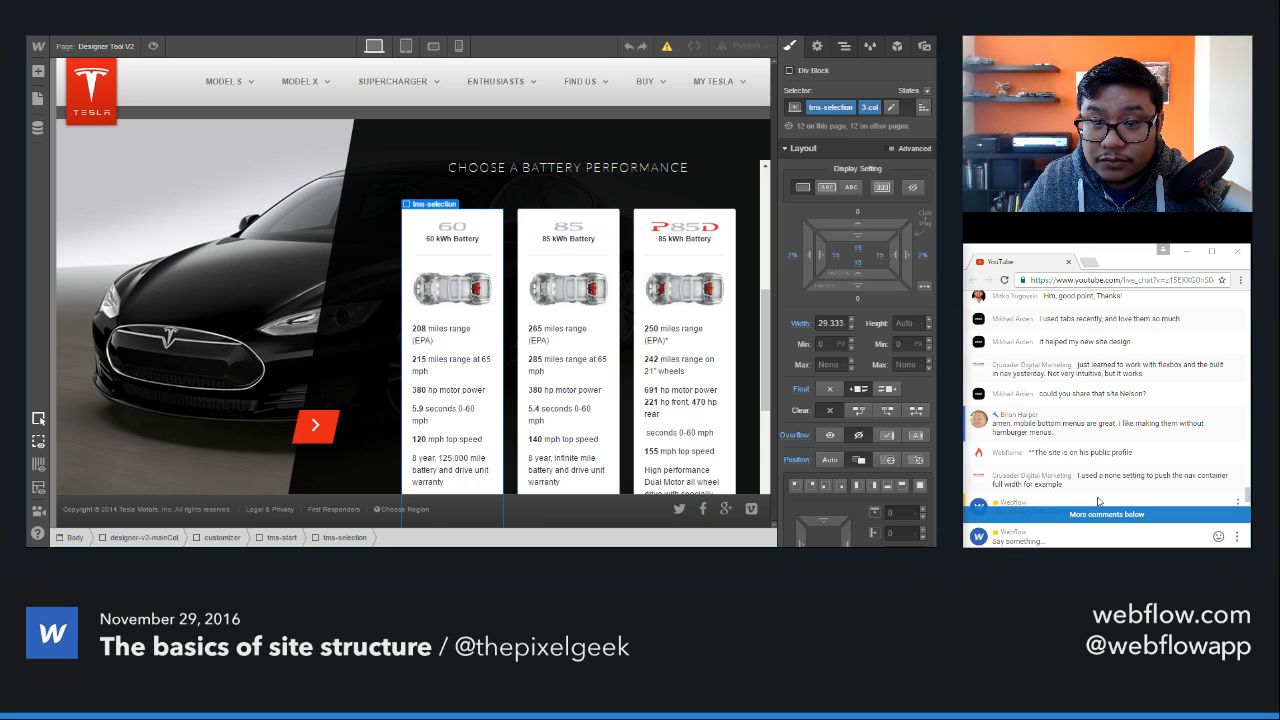
{"action": "scroll", "coordinate": [1098, 501], "scroll_direction": "down", "scroll_amount": 4}
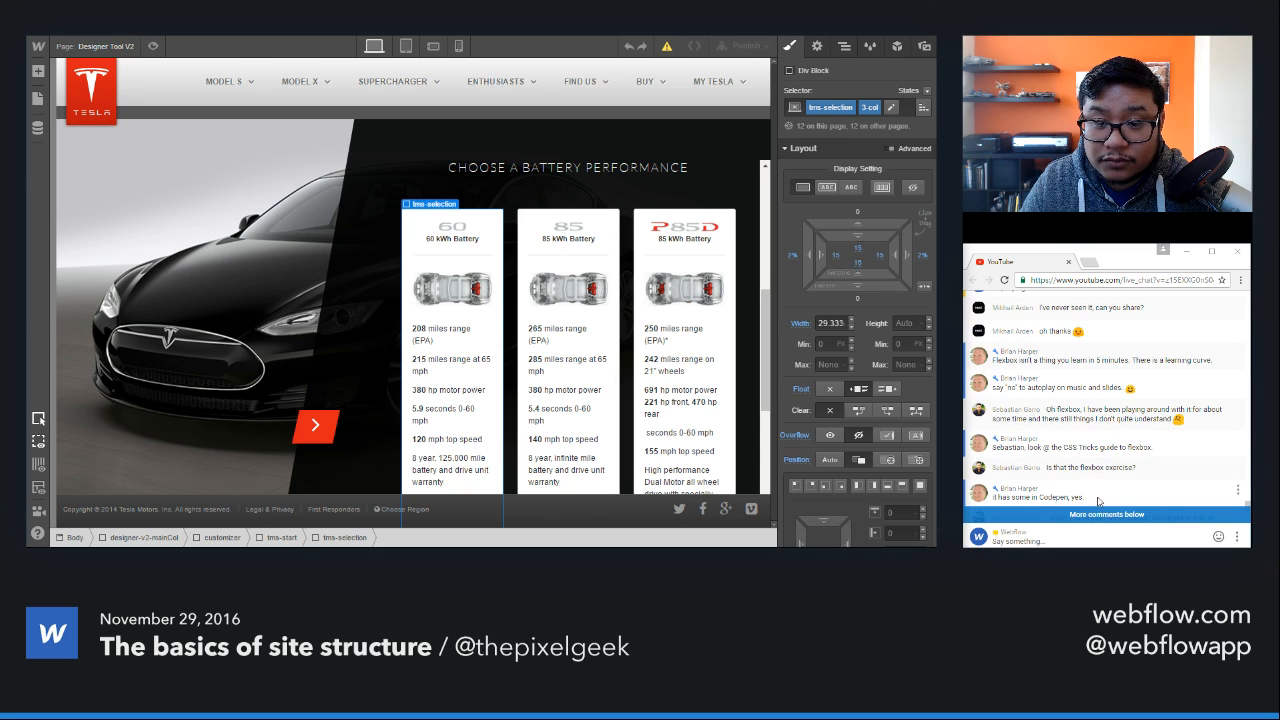
{"action": "scroll", "coordinate": [1098, 501], "scroll_direction": "down", "scroll_amount": 3}
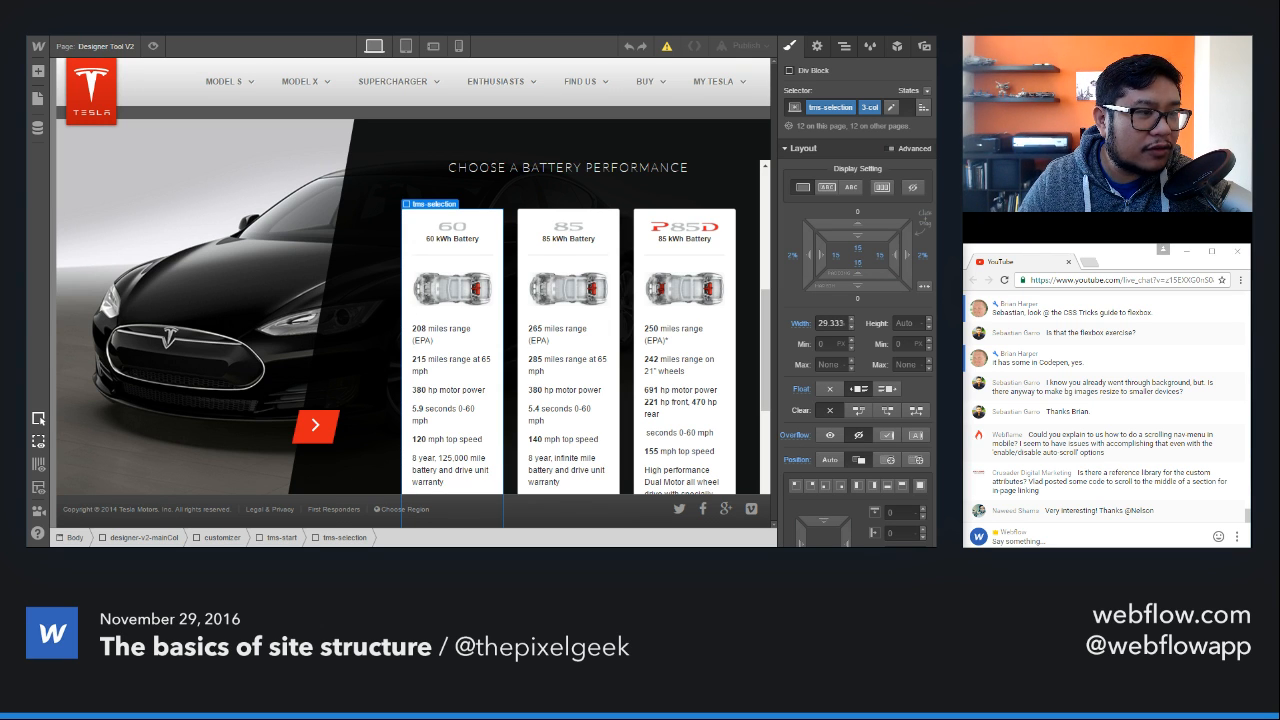
Step: Go to the webflow.com dashboard and open the Versus project in the Designer
{"action": "key", "text": "ctrl+l"}
{"action": "type", "text": "webf"}
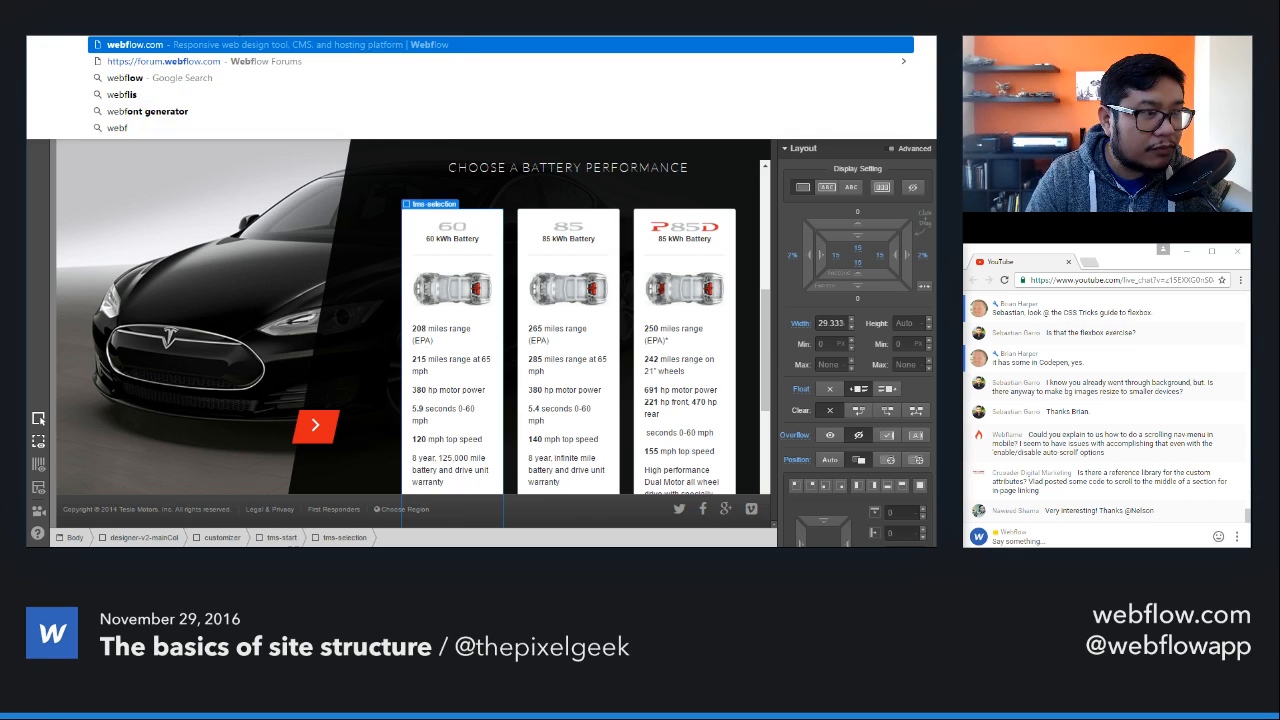
{"action": "key", "text": "BackSpace"}
{"action": "key", "text": "BackSpace"}
{"action": "type", "text": "flow.com/"}
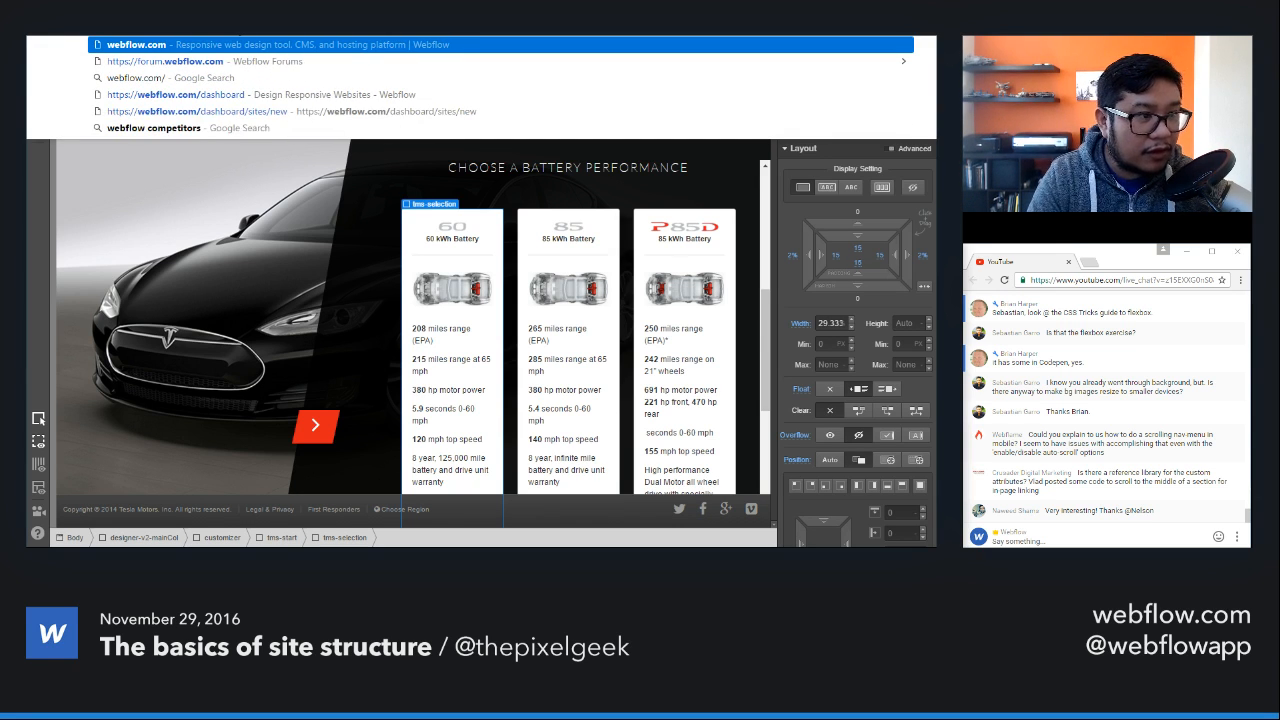
{"action": "key", "text": "Down"}
{"action": "key", "text": "Down"}
{"action": "key", "text": "Down"}
{"action": "key", "text": "Return"}
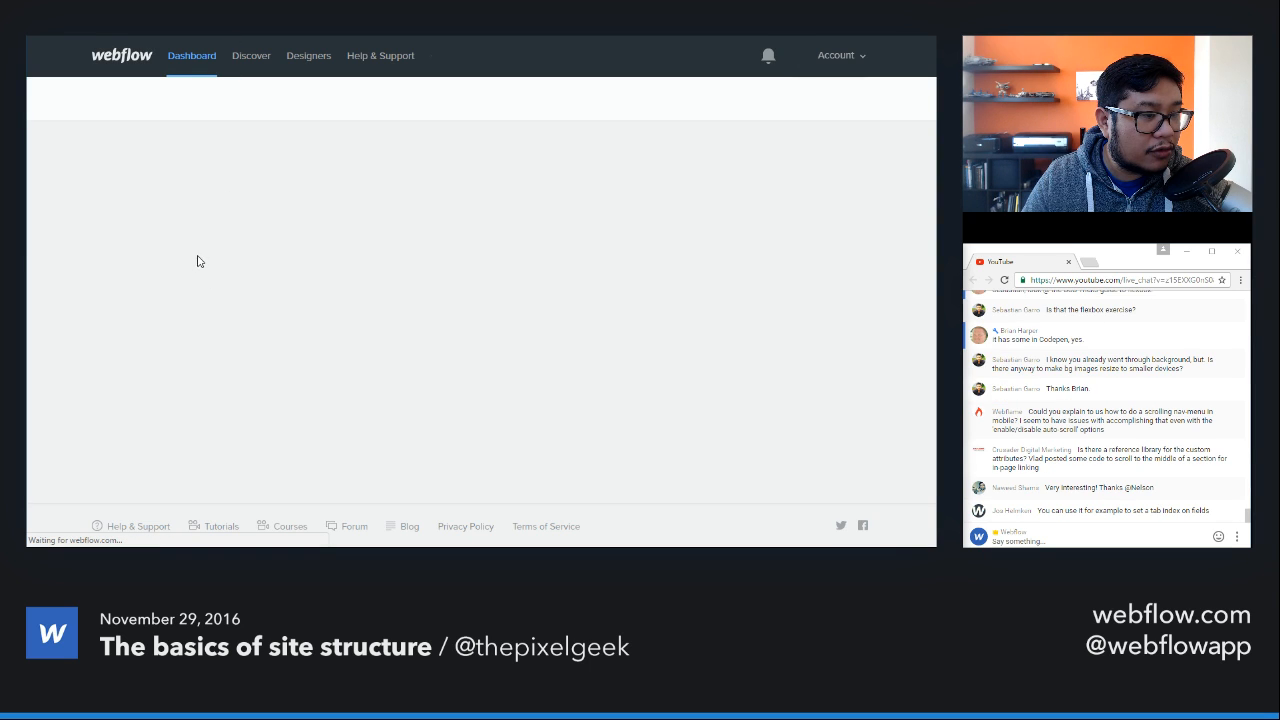
{"action": "left_click", "coordinate": [190, 240]}
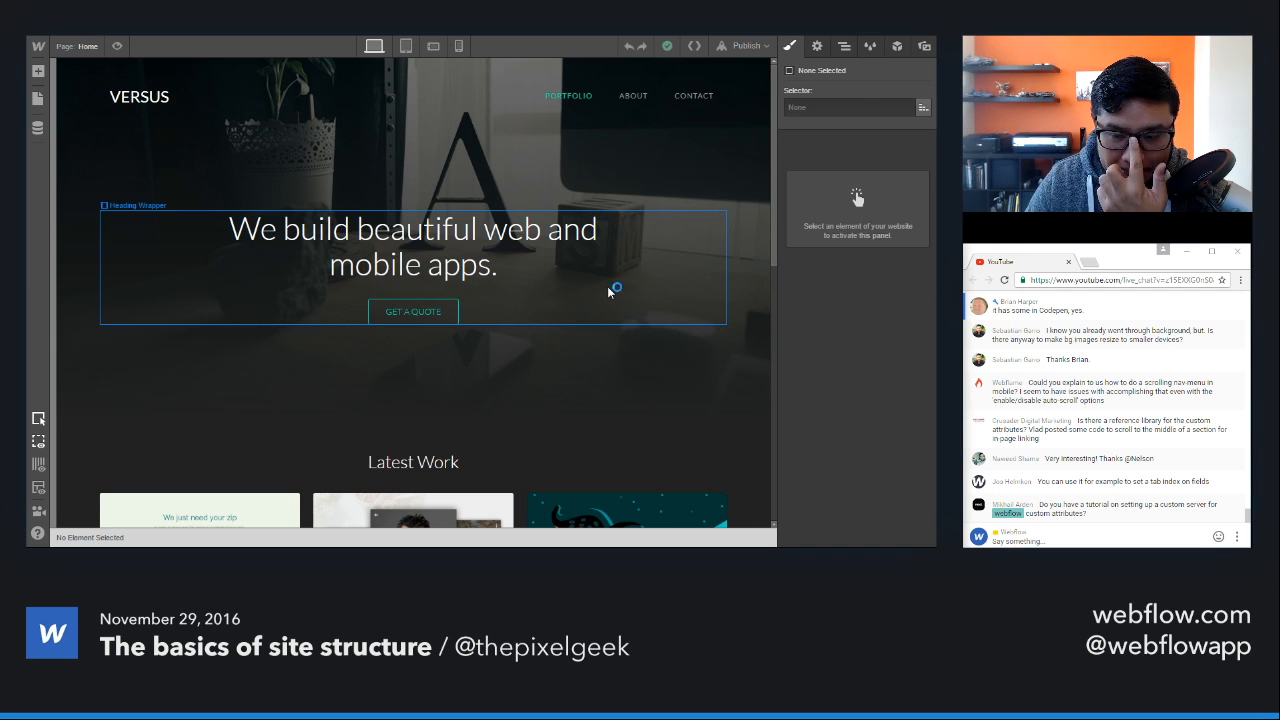
Step: Select the Hero section on the Home page and examine its background layers at desktop and tablet sizes
{"action": "scroll", "coordinate": [607, 292], "scroll_direction": "down", "scroll_amount": 2}
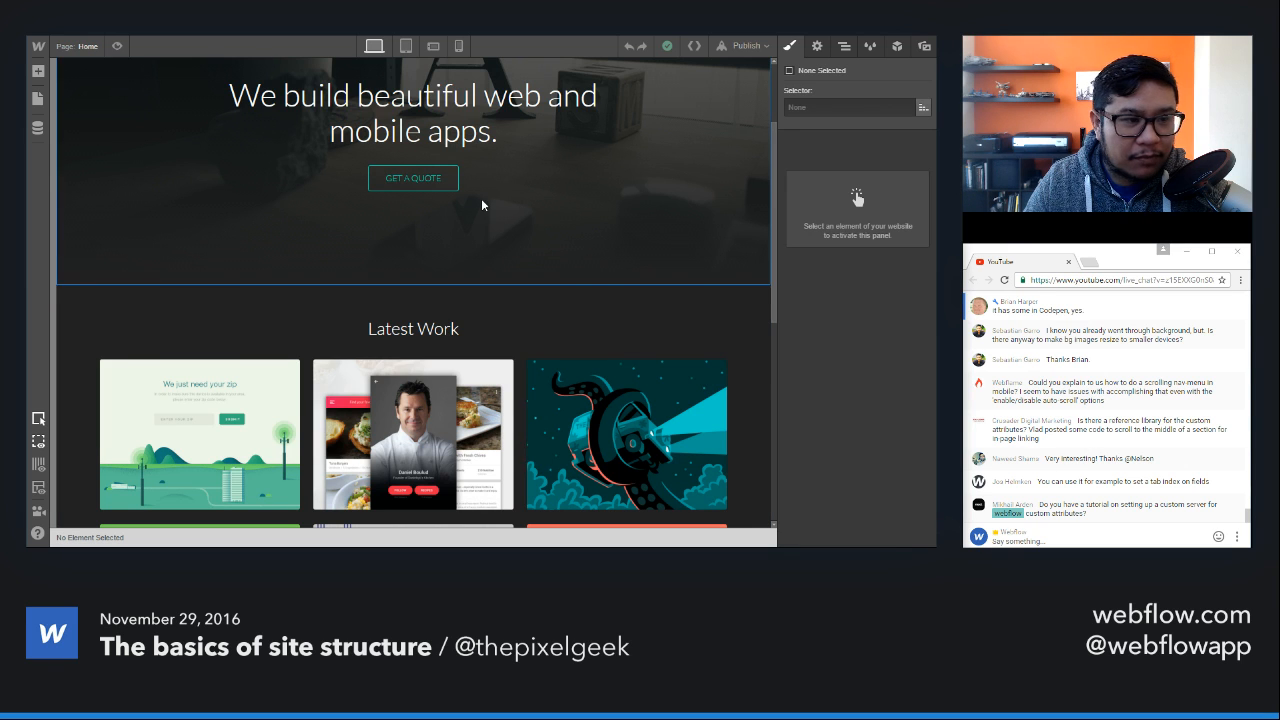
{"action": "scroll", "coordinate": [481, 198], "scroll_direction": "up", "scroll_amount": 2}
{"action": "left_click", "coordinate": [653, 146]}
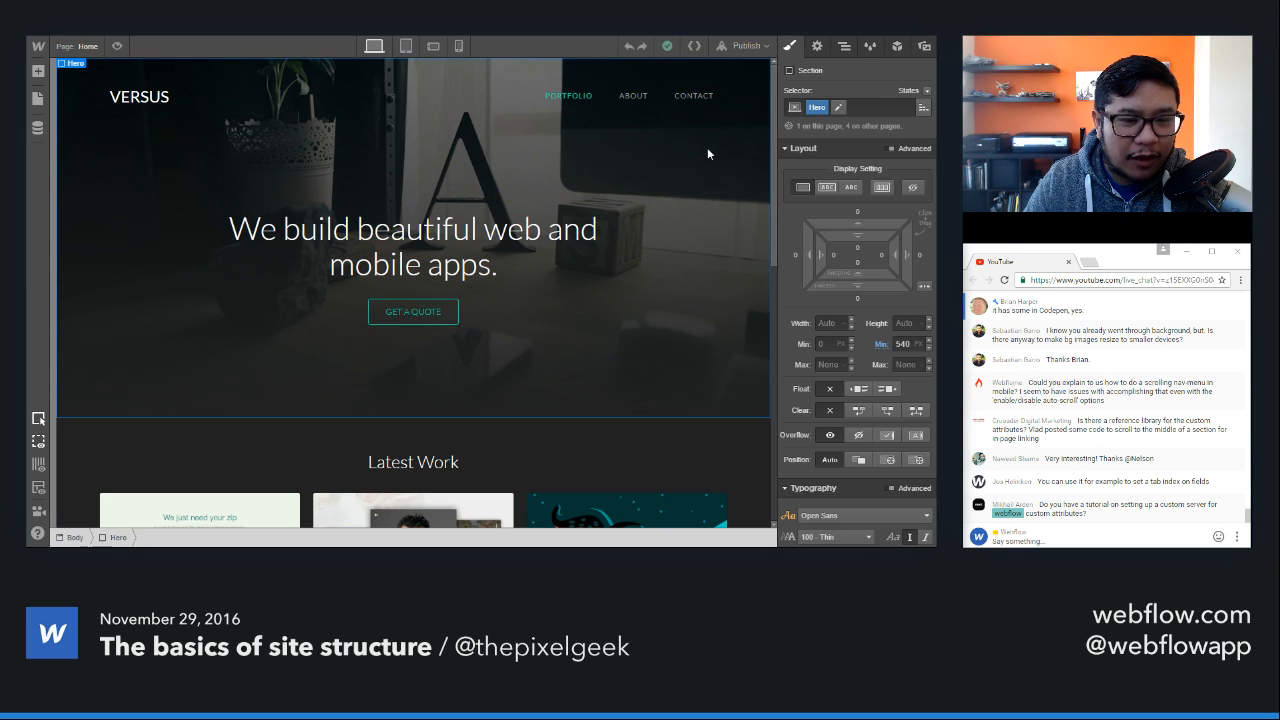
{"action": "scroll", "coordinate": [843, 352], "scroll_direction": "down", "scroll_amount": 2}
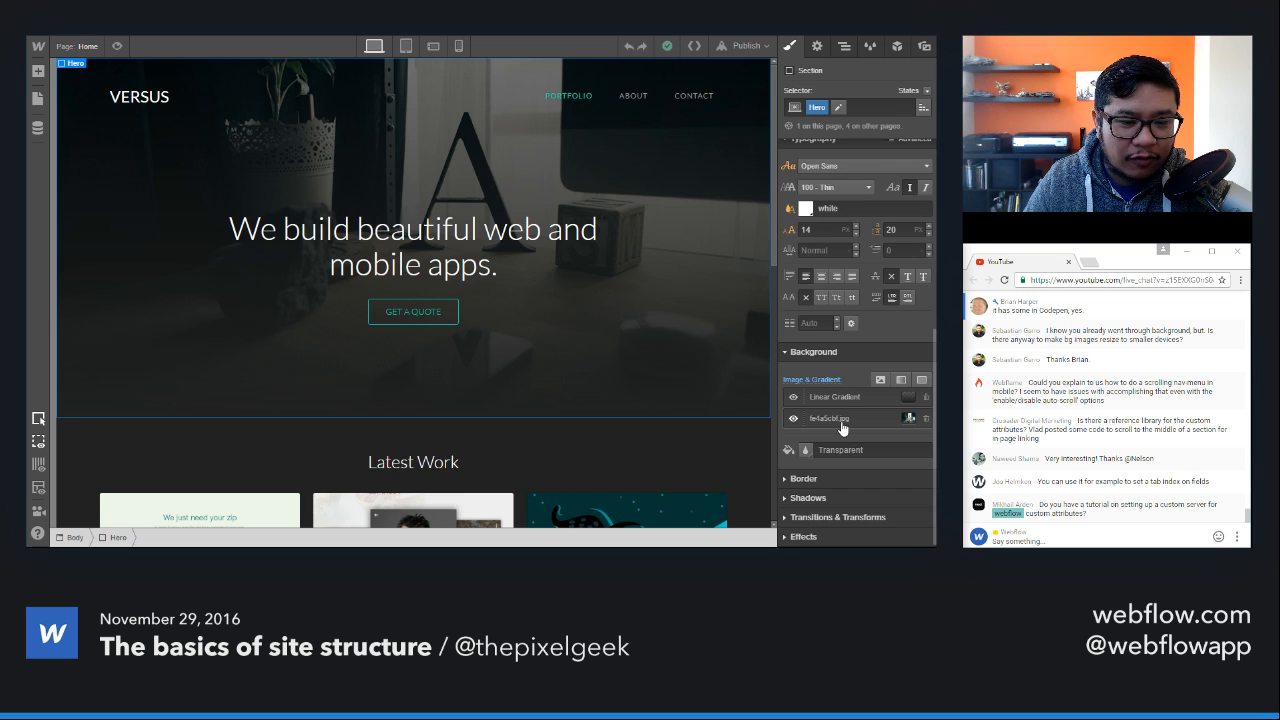
{"action": "scroll", "coordinate": [843, 420], "scroll_direction": "down", "scroll_amount": 2}
{"action": "left_click", "coordinate": [406, 46]}
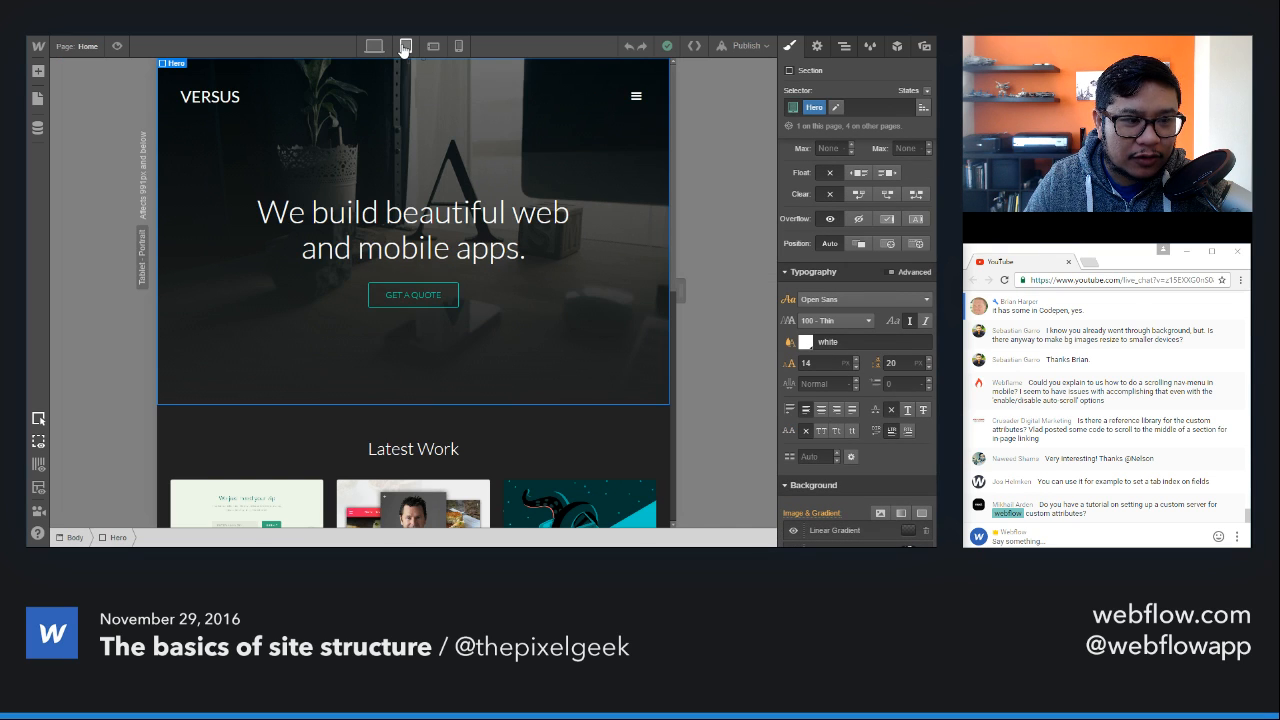
{"action": "scroll", "coordinate": [842, 420], "scroll_direction": "down", "scroll_amount": 3}
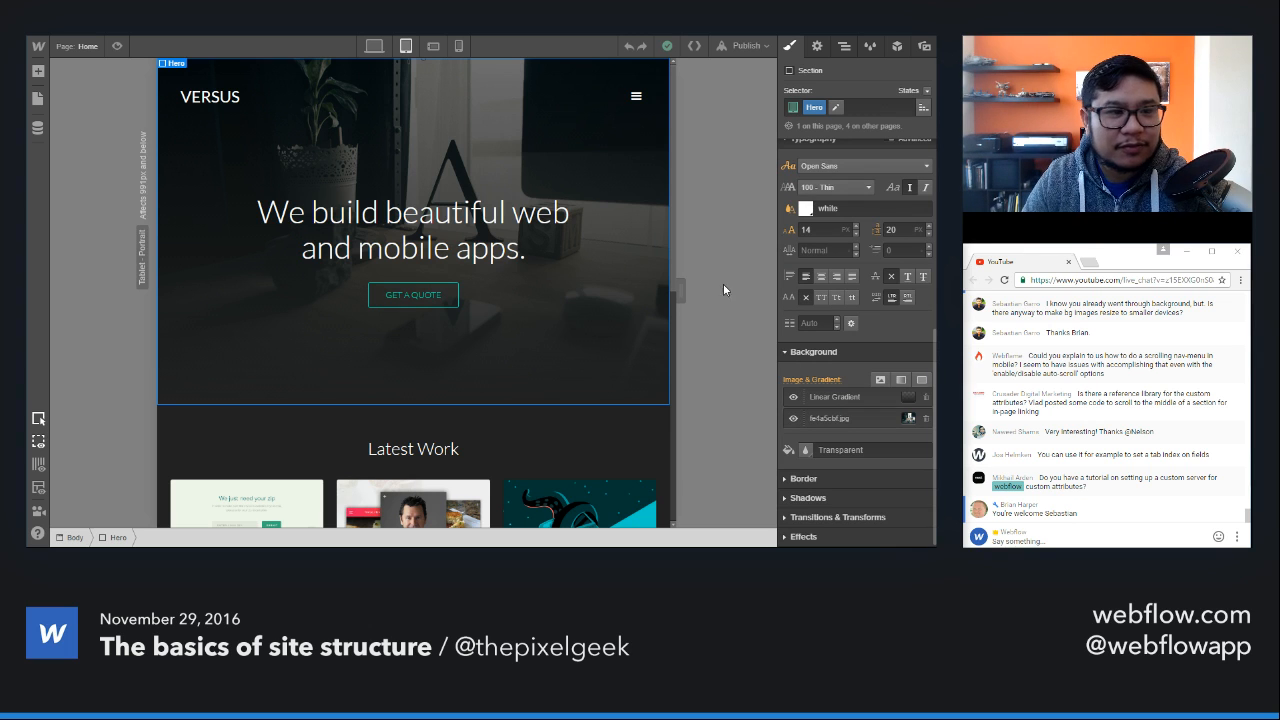
Step: Turn off Cover for the Hero section's background image on desktop and compare the hero at tablet and phone sizes
{"action": "left_click", "coordinate": [373, 46]}
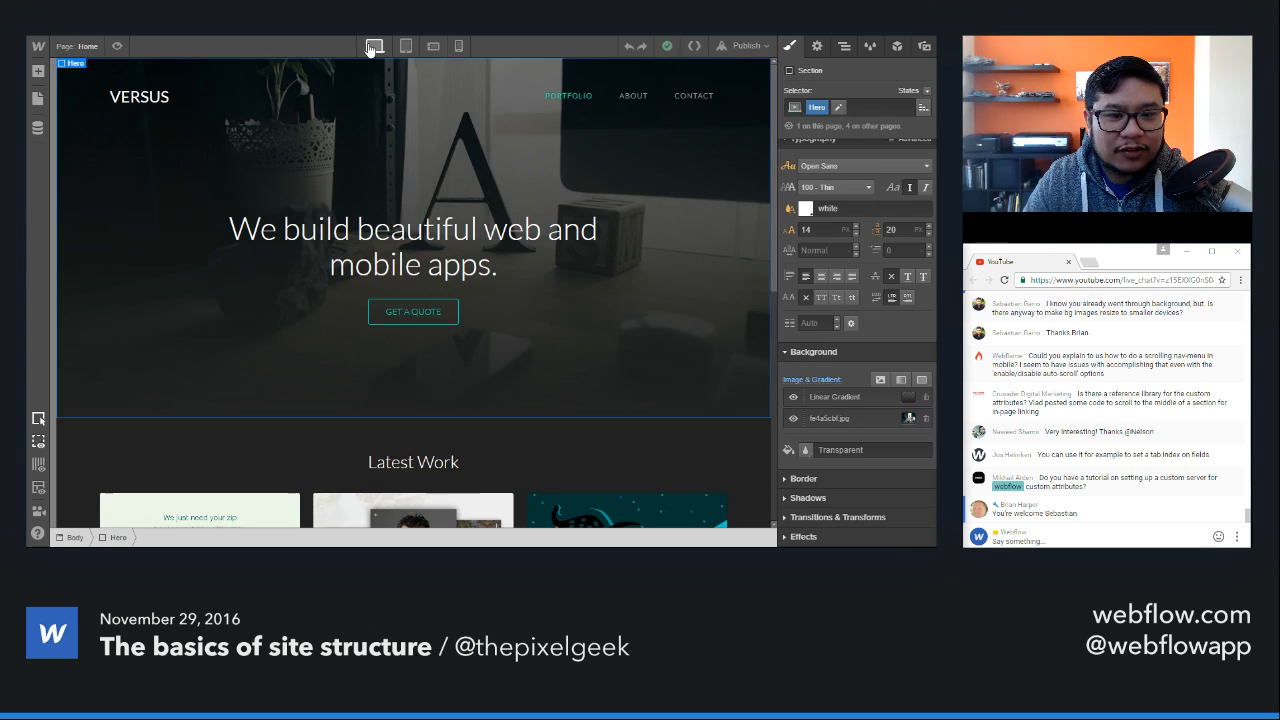
{"action": "left_click", "coordinate": [827, 419]}
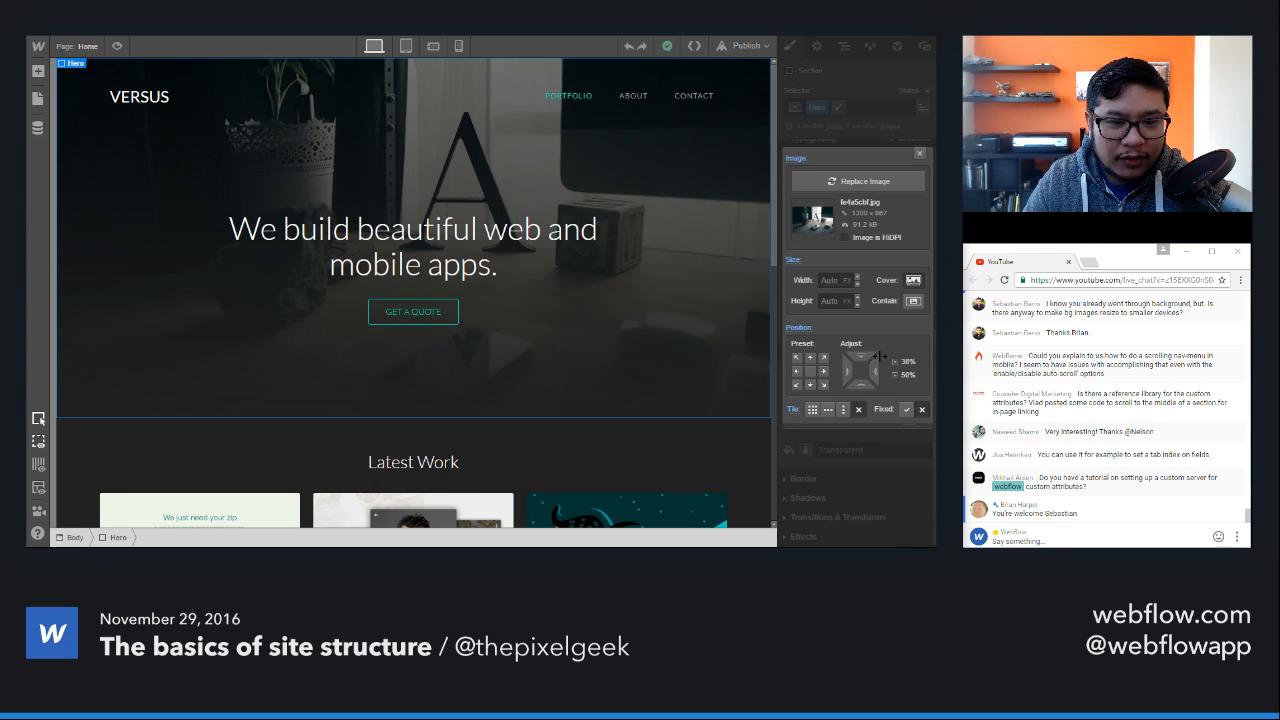
{"action": "left_click", "coordinate": [913, 282]}
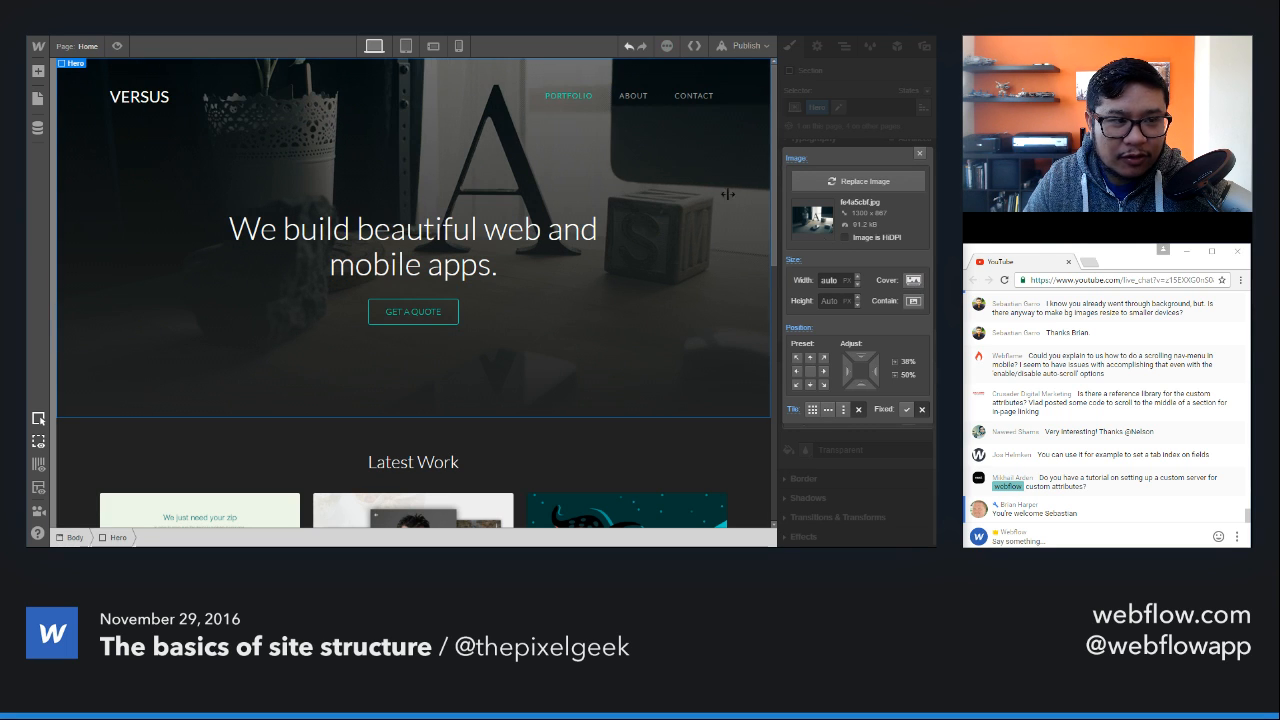
{"action": "left_click", "coordinate": [407, 45]}
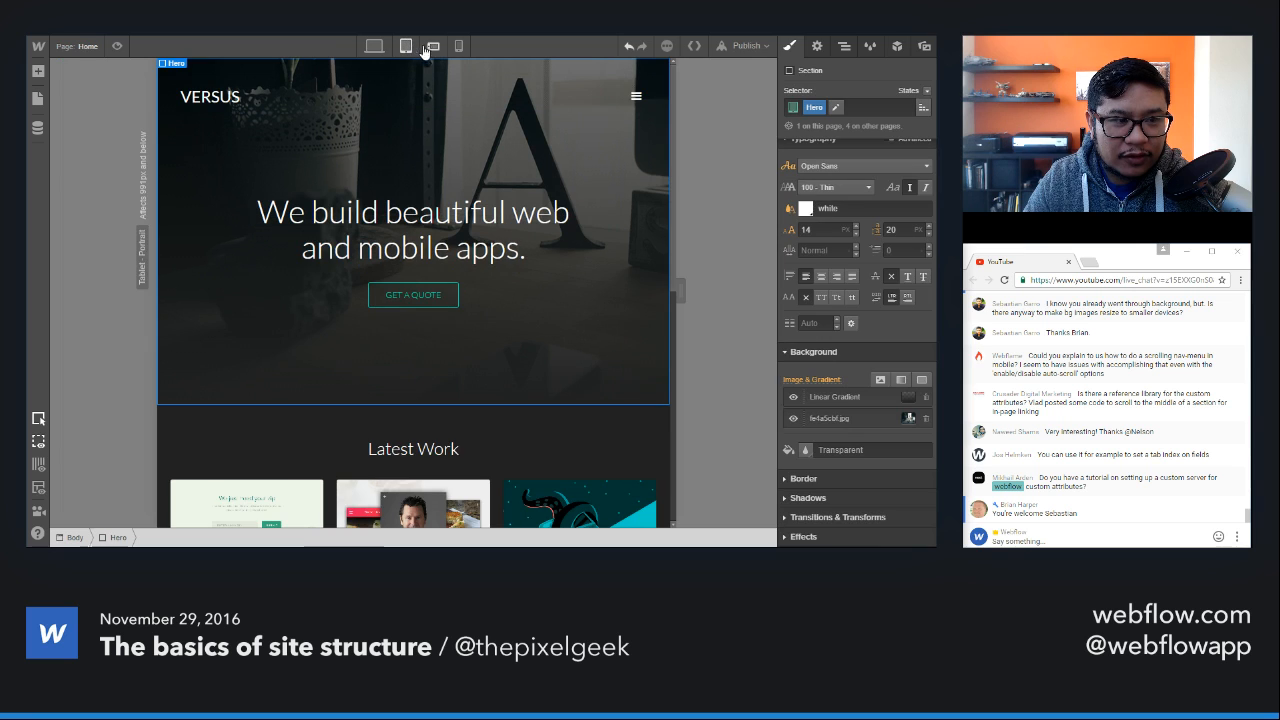
{"action": "left_click", "coordinate": [433, 46]}
{"action": "left_click", "coordinate": [457, 46]}
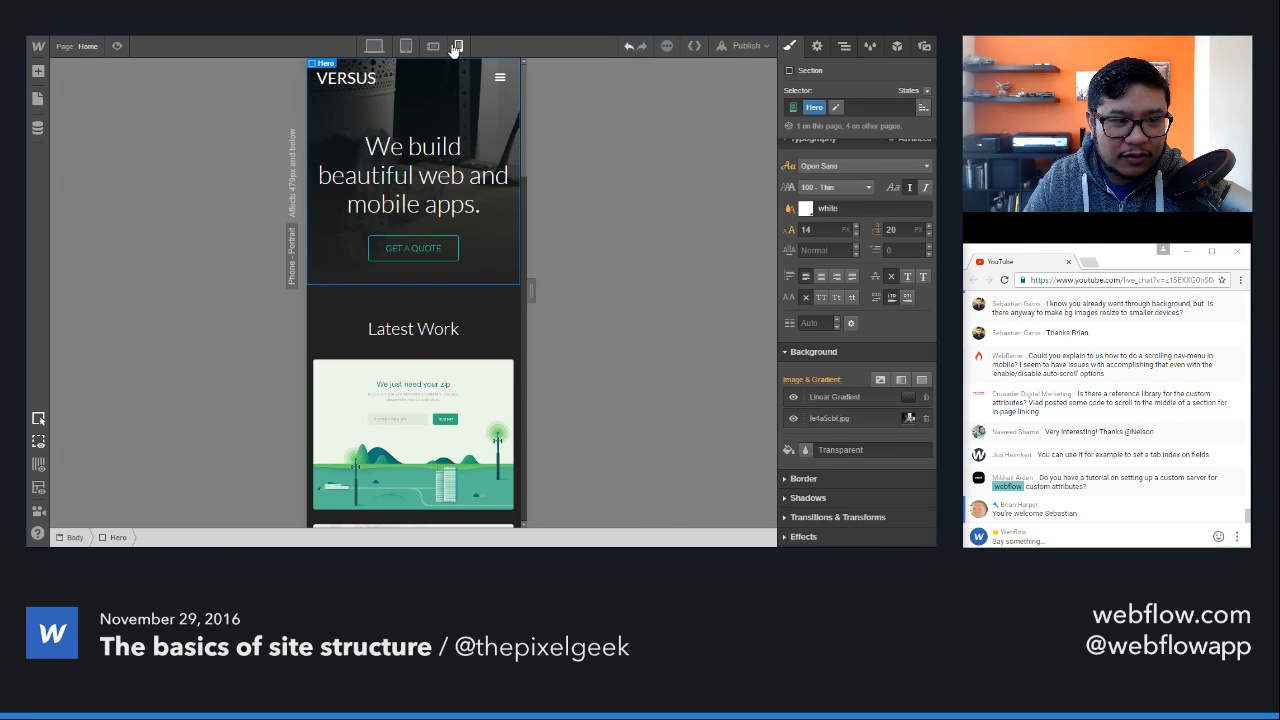
{"action": "left_click", "coordinate": [433, 46]}
{"action": "left_click", "coordinate": [406, 46]}
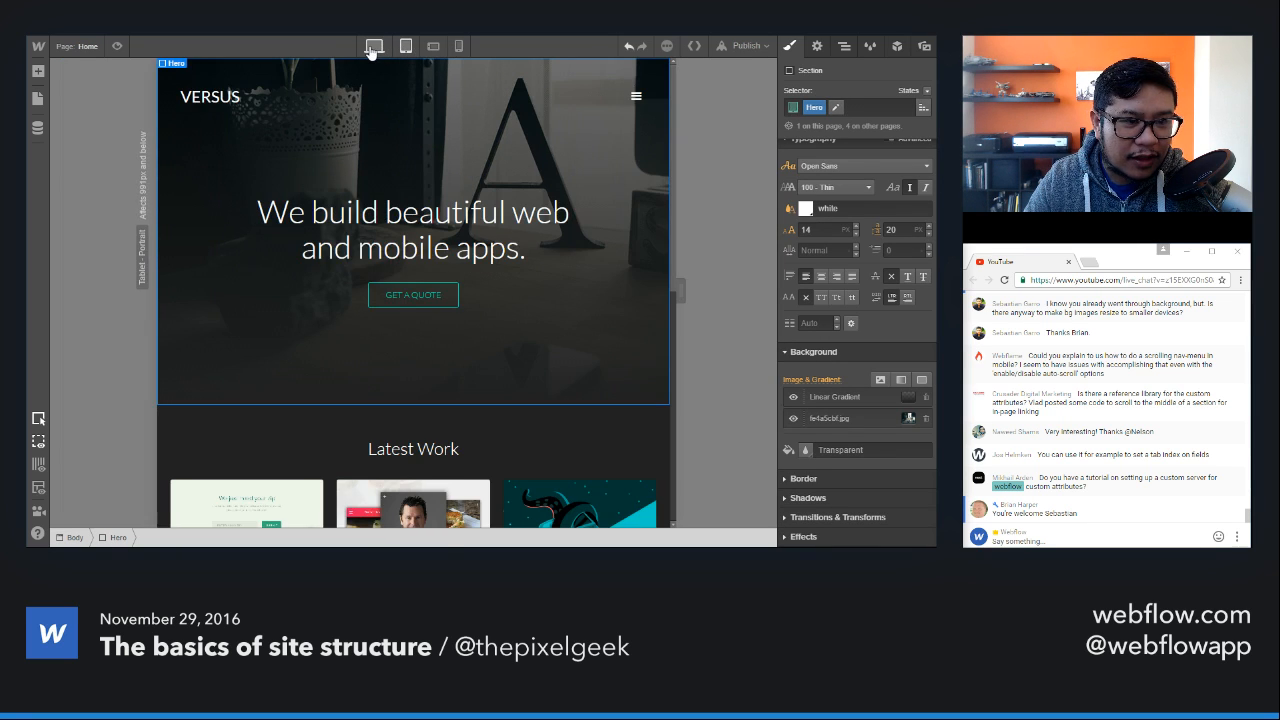
Step: Turn Cover back on for the Hero section's background image at desktop size and close the image settings
{"action": "left_click", "coordinate": [386, 47]}
{"action": "left_click", "coordinate": [840, 419]}
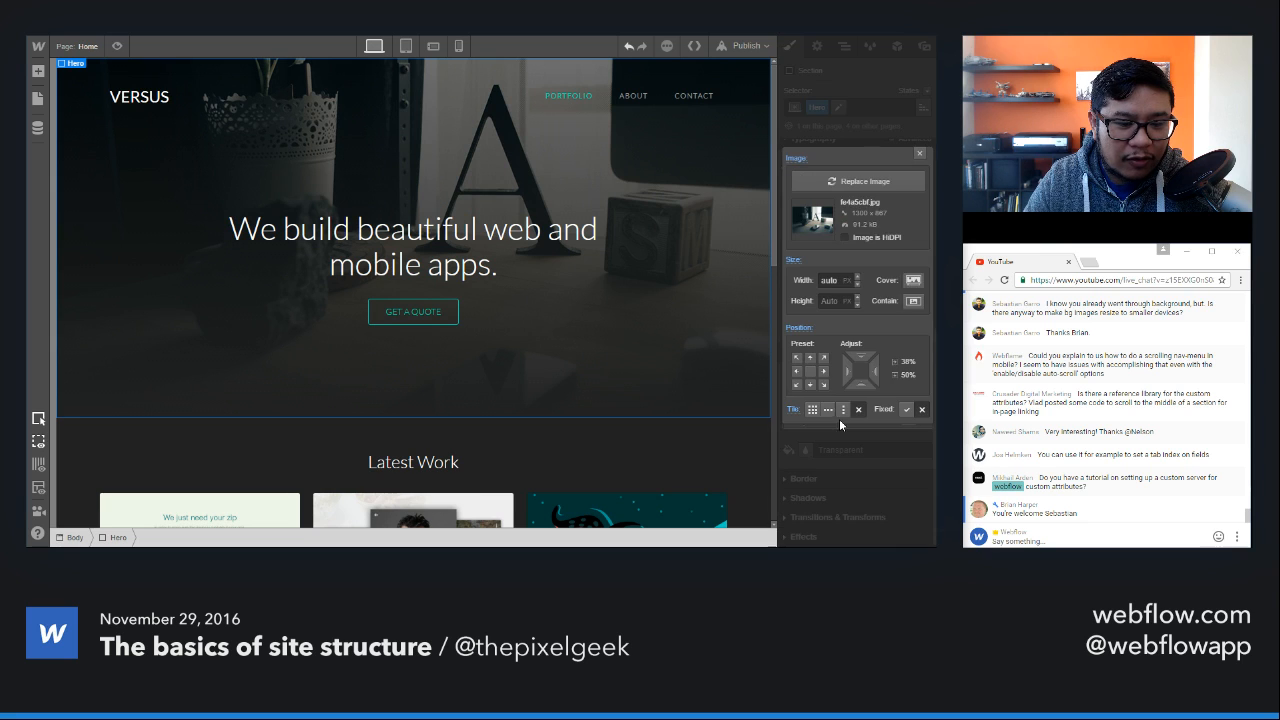
{"action": "left_click", "coordinate": [913, 280]}
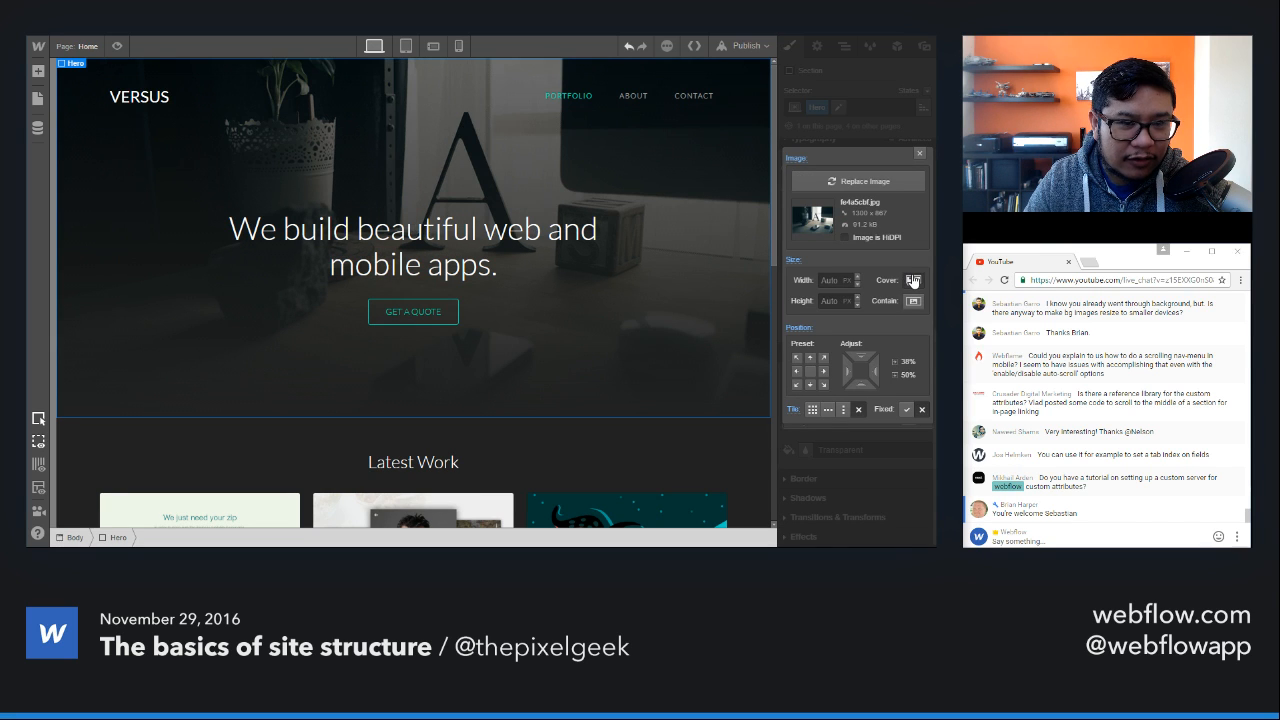
{"action": "left_click", "coordinate": [919, 152]}
Step: Preview how the covering hero background adapts at tablet and phone landscape widths, and recheck its image settings on desktop
{"action": "left_click", "coordinate": [406, 46]}
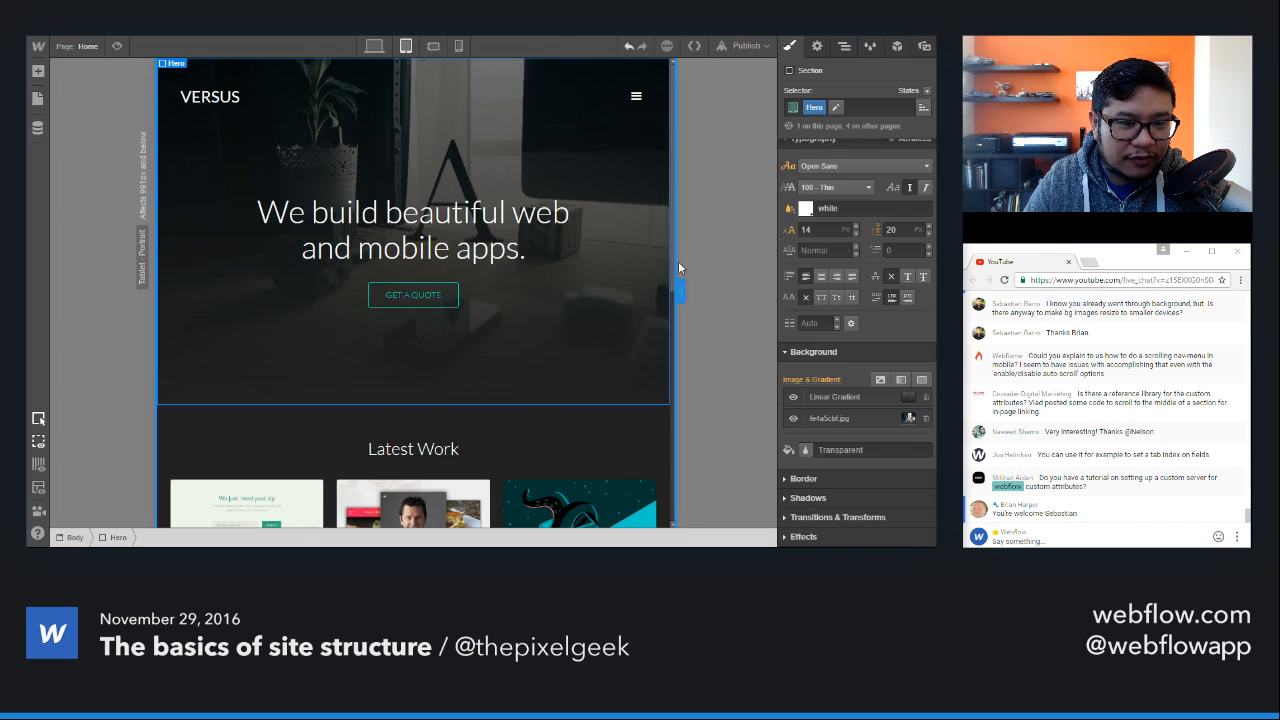
{"action": "left_click_drag", "start_coordinate": [679, 286], "coordinate": [434, 76]}
{"action": "left_click", "coordinate": [433, 46]}
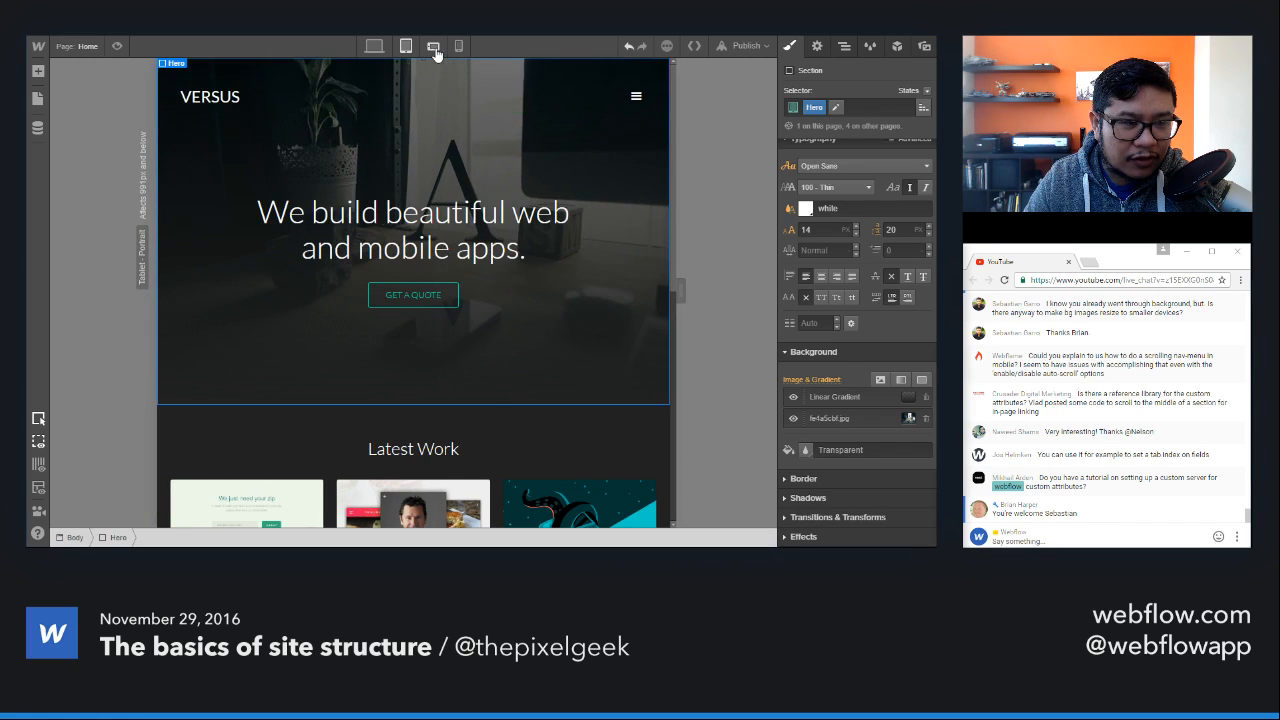
{"action": "left_click_drag", "start_coordinate": [615, 286], "coordinate": [678, 290]}
{"action": "left_click", "coordinate": [375, 46]}
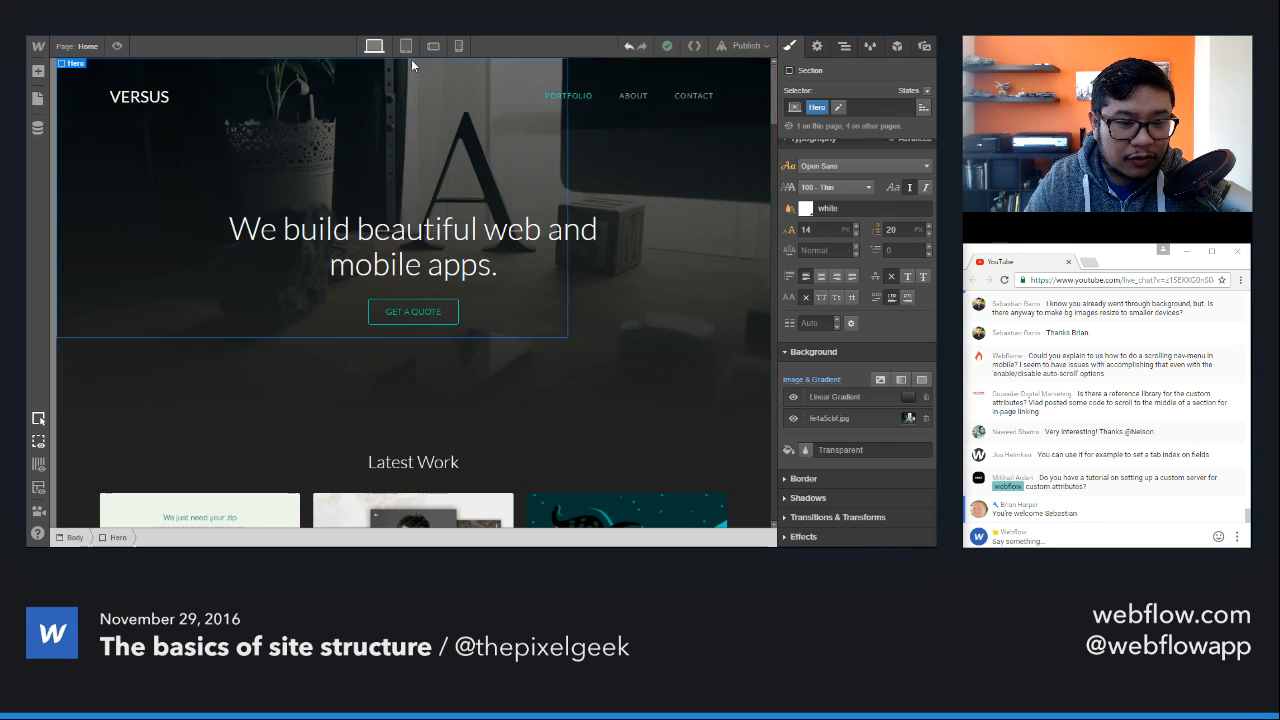
{"action": "left_click", "coordinate": [835, 418]}
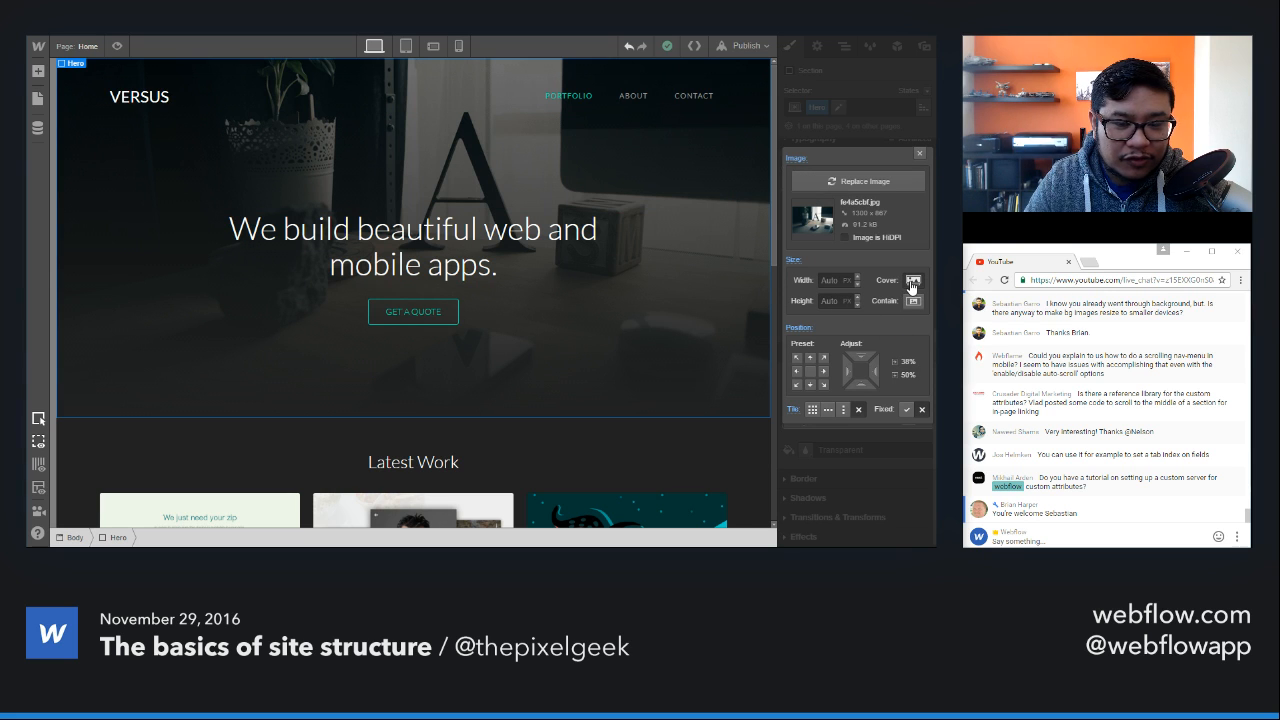
{"action": "left_click", "coordinate": [918, 153]}
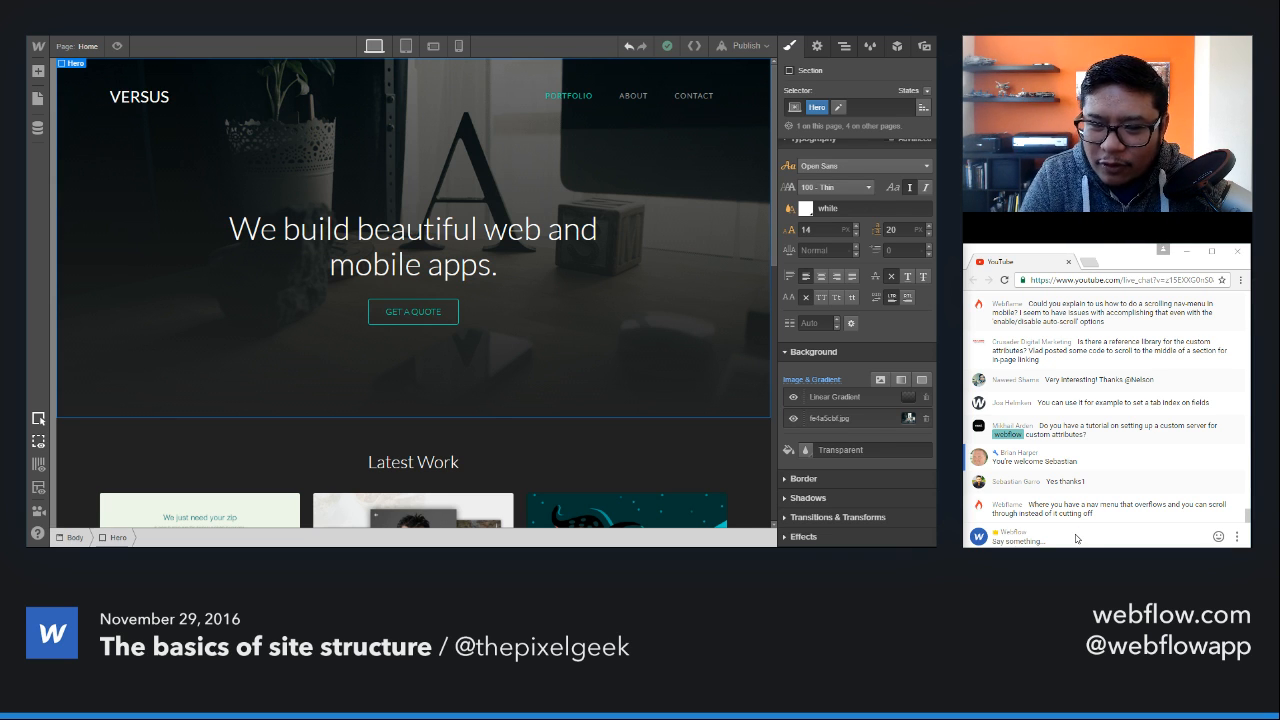
Step: Show where a custom attribute is added in the main heading's settings, and cancel without adding one
{"action": "left_click", "coordinate": [507, 248]}
{"action": "left_click", "coordinate": [817, 46]}
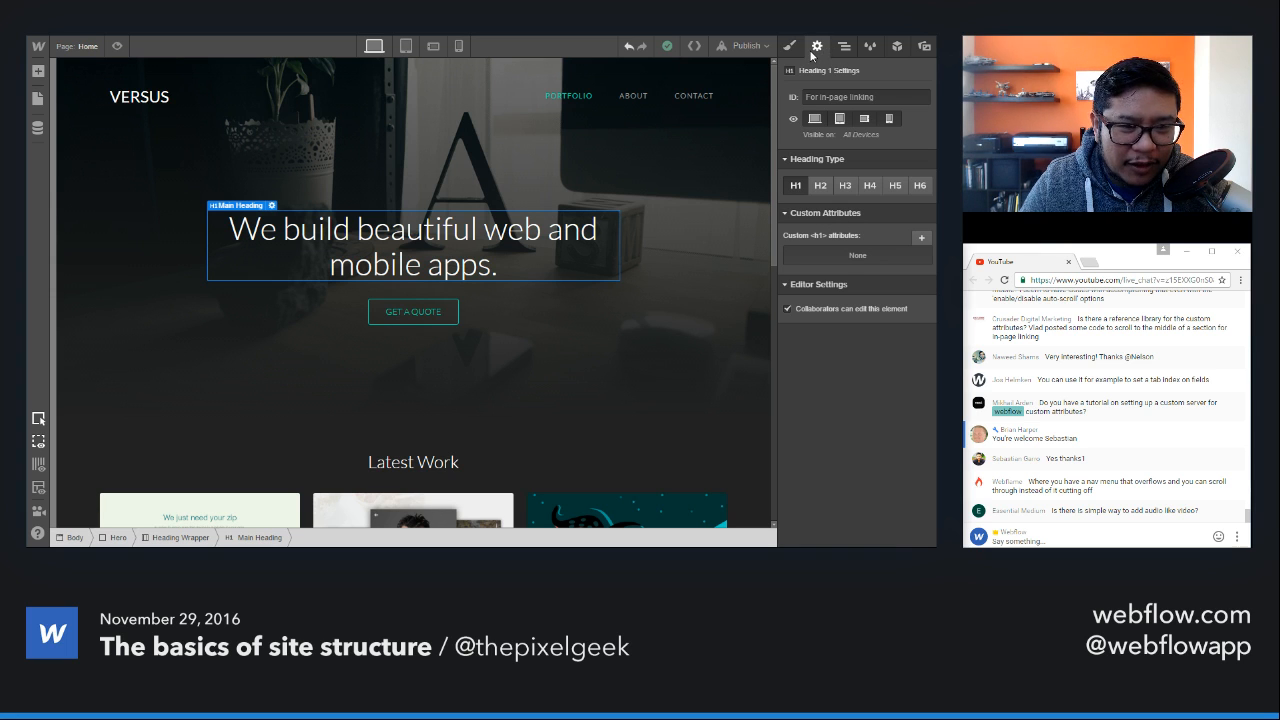
{"action": "left_click", "coordinate": [921, 237]}
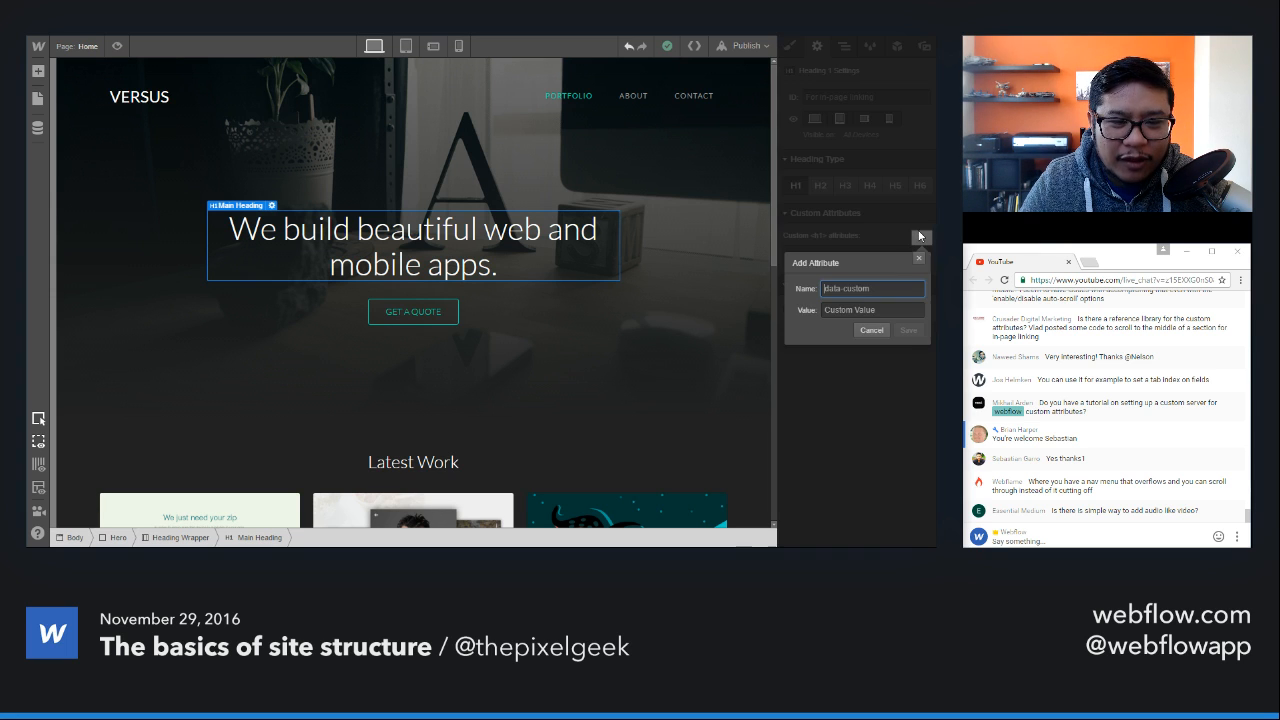
{"action": "left_click", "coordinate": [869, 333]}
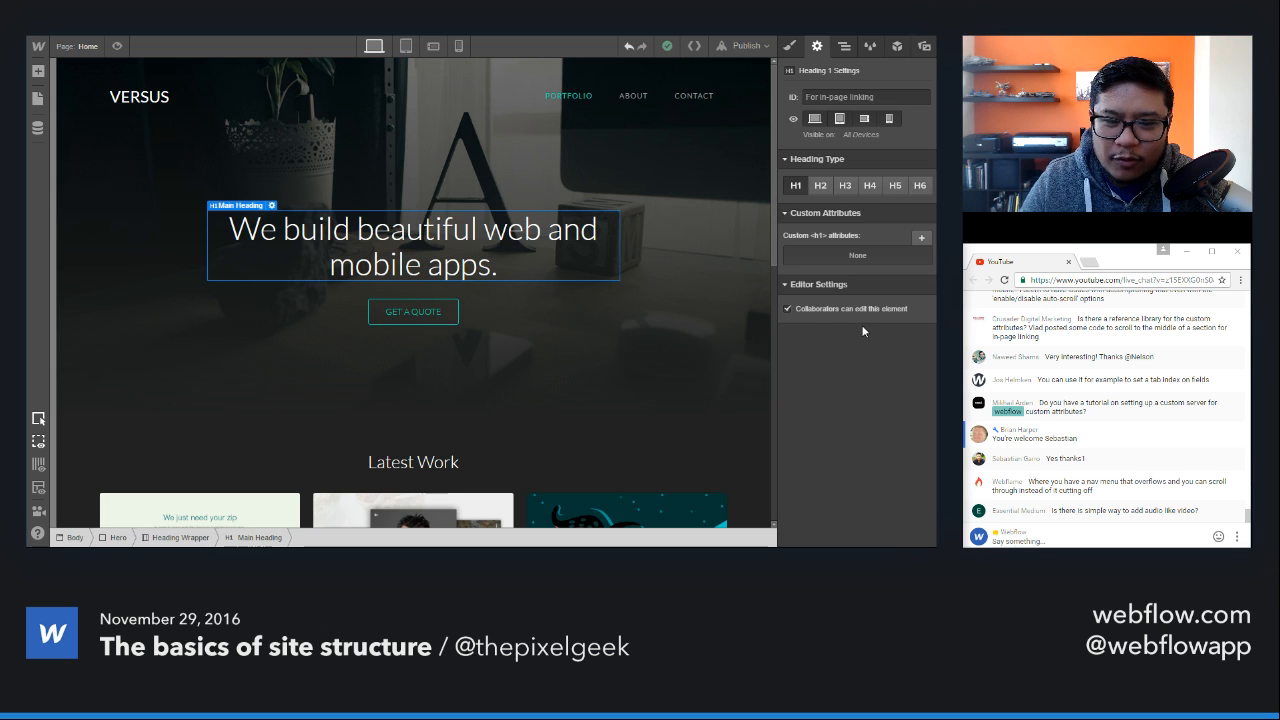
Step: Show the Home page's custom code areas for the head tag and before the closing body tag, and close the page settings
{"action": "left_click", "coordinate": [90, 47]}
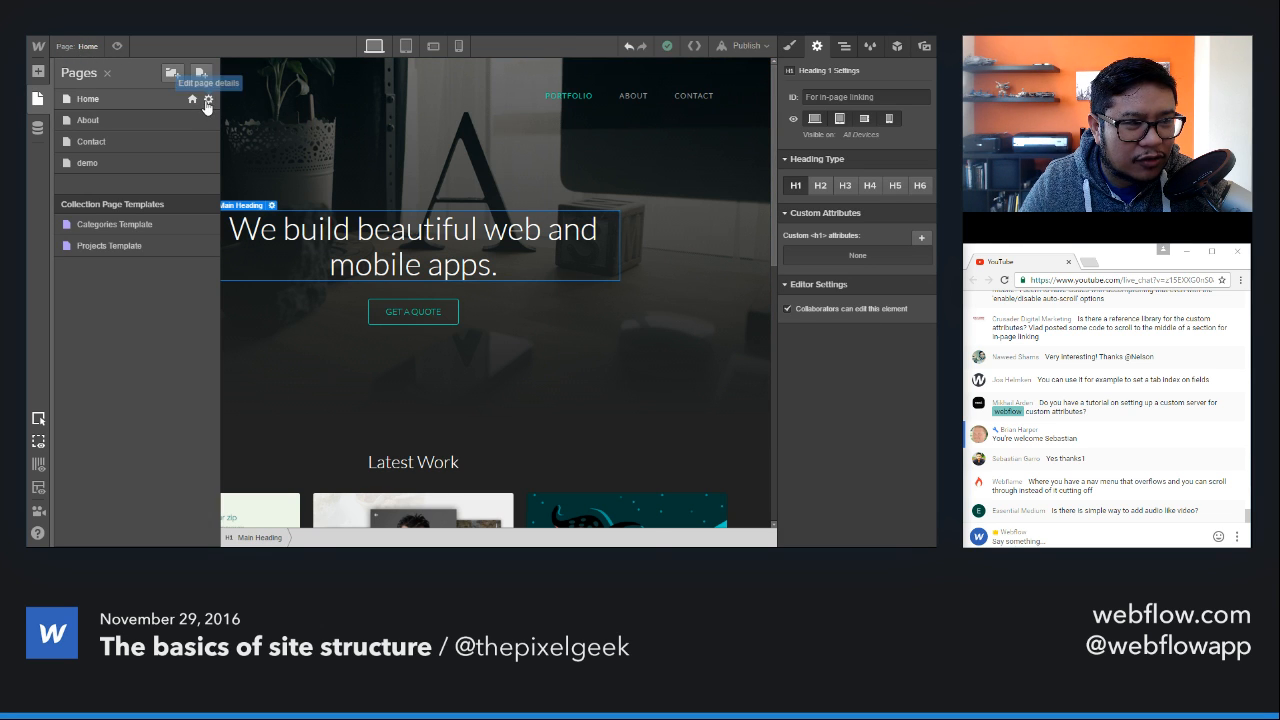
{"action": "left_click", "coordinate": [207, 101]}
{"action": "scroll", "coordinate": [371, 332], "scroll_direction": "down", "scroll_amount": 8}
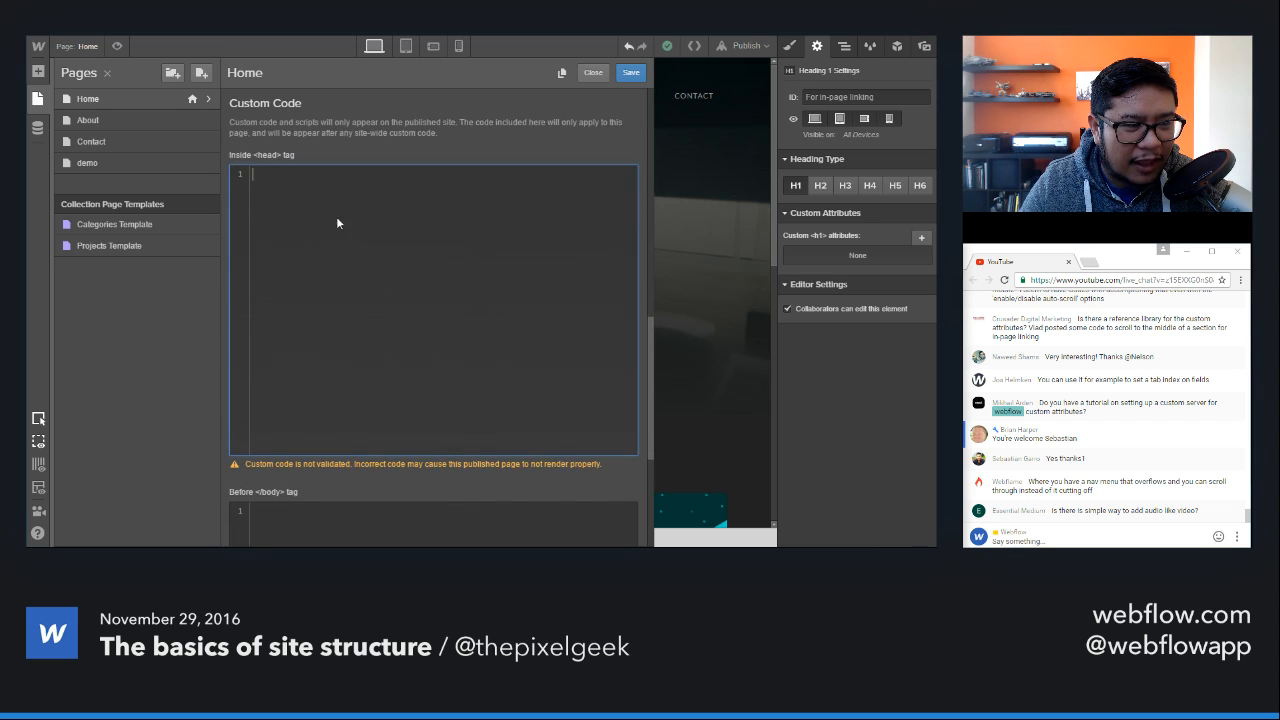
{"action": "scroll", "coordinate": [402, 346], "scroll_direction": "down", "scroll_amount": 5}
{"action": "left_click", "coordinate": [407, 401]}
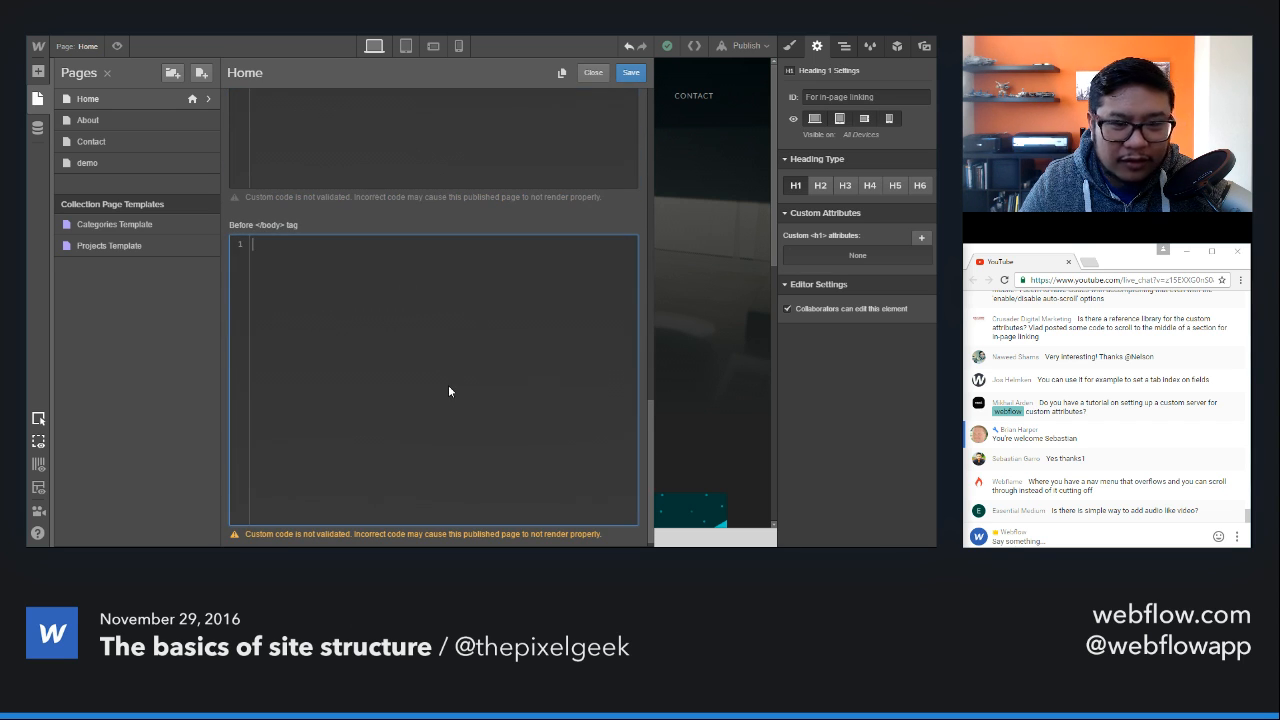
{"action": "left_click", "coordinate": [705, 164]}
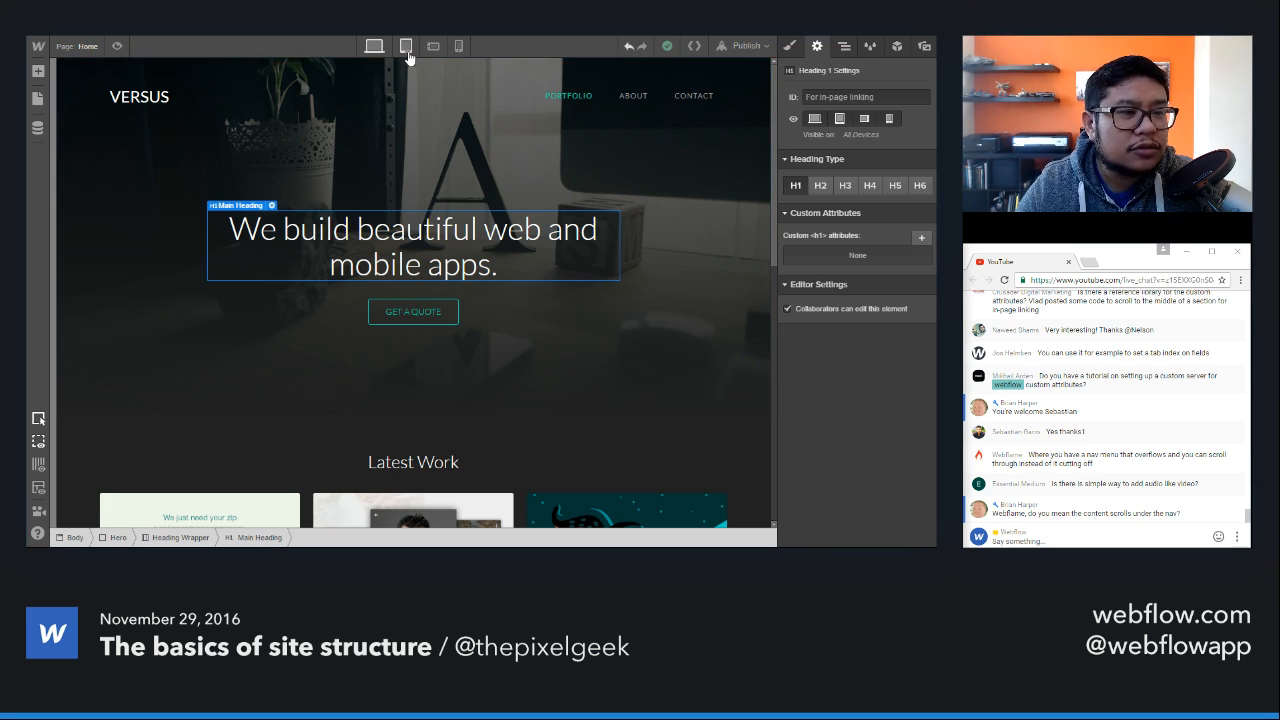
Step: Add five copies of the Contact link to the Versus Nav symbol's menu at desktop size
{"action": "left_click", "coordinate": [491, 105]}
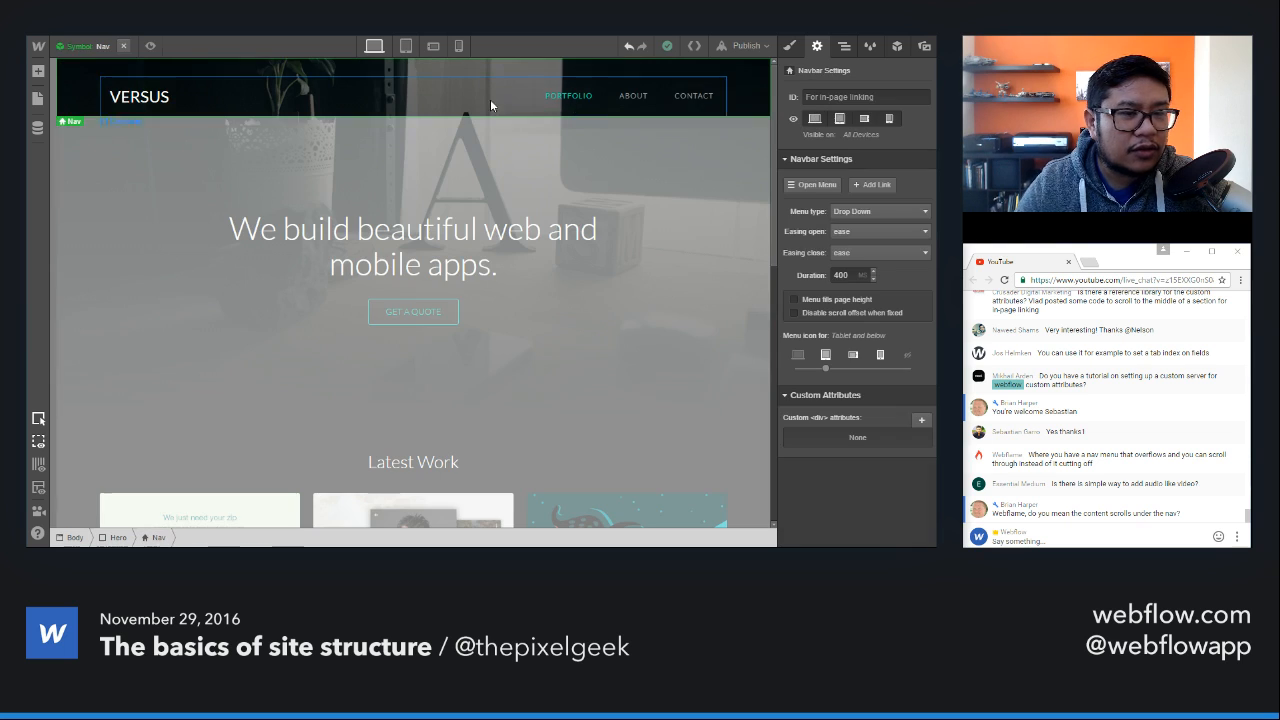
{"action": "left_click", "coordinate": [706, 112]}
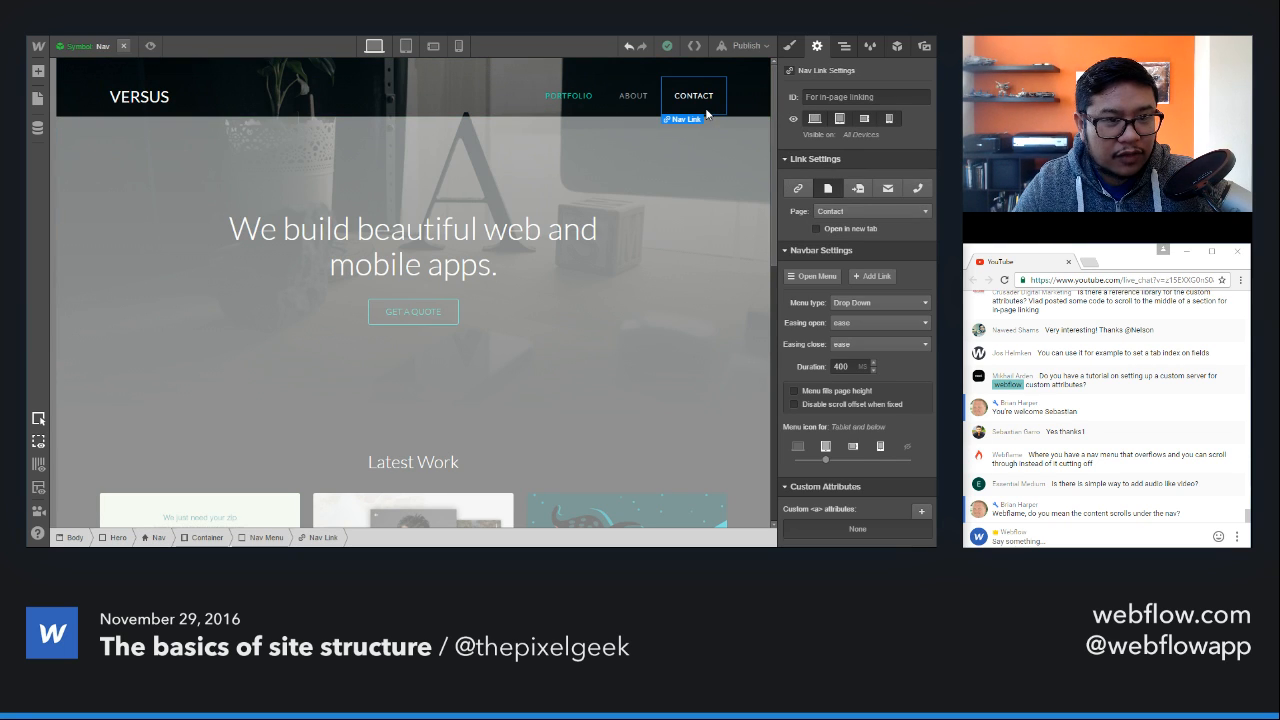
{"action": "key", "text": "ctrl+c"}
{"action": "key", "text": "ctrl+v"}
{"action": "key", "text": "ctrl+v"}
{"action": "key", "text": "ctrl+v"}
{"action": "key", "text": "ctrl+v"}
{"action": "key", "text": "ctrl+v"}
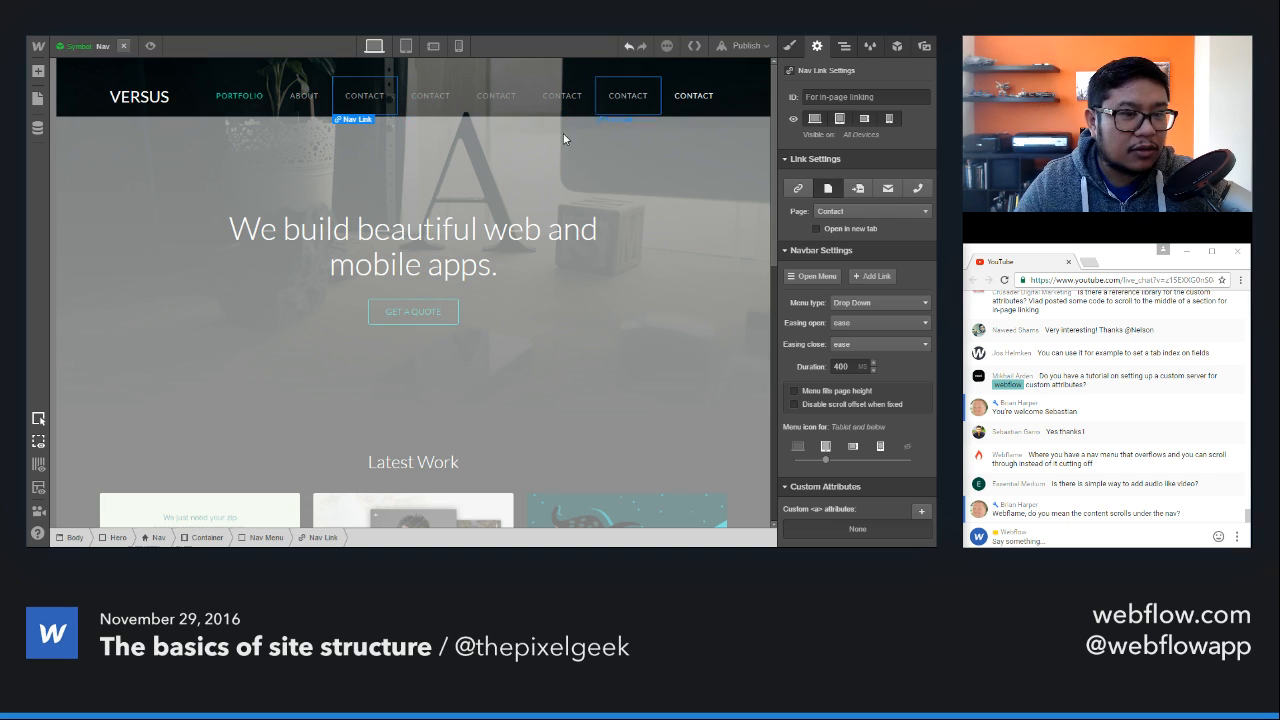
Step: Preview the Home page at tablet width and test the navbar's menu button while scrolling the page
{"action": "left_click", "coordinate": [407, 47]}
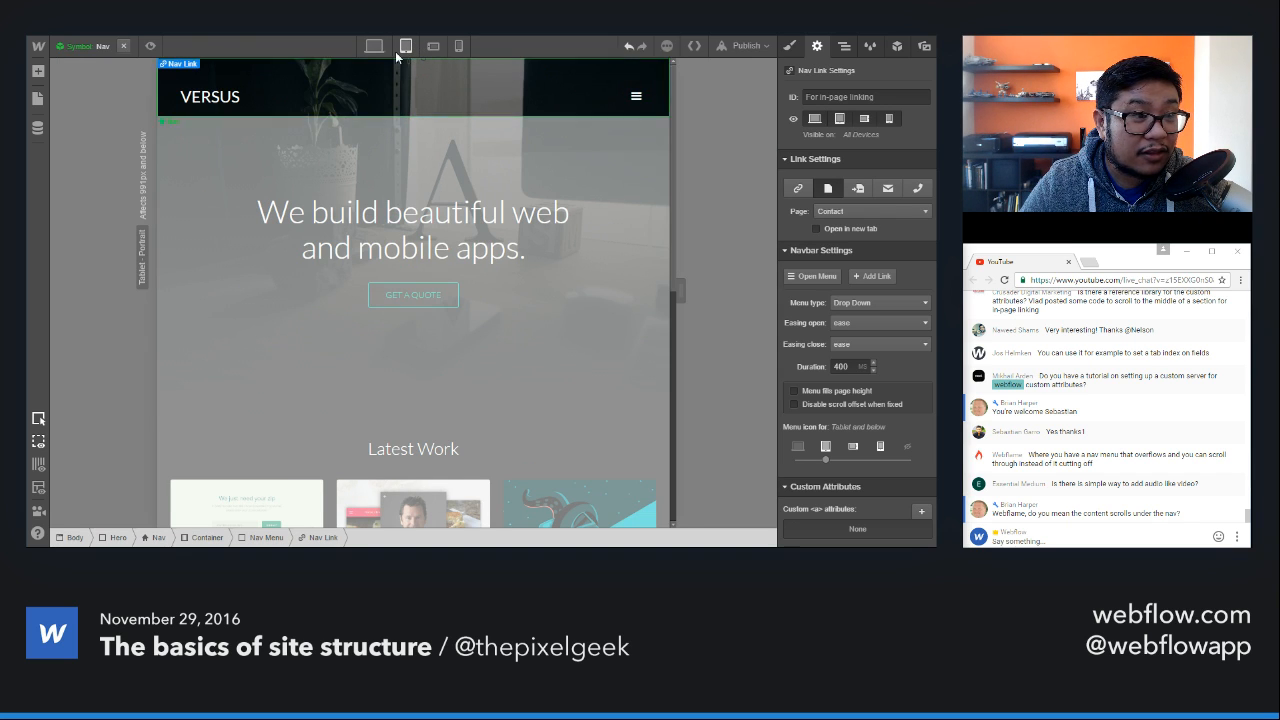
{"action": "left_click", "coordinate": [150, 46]}
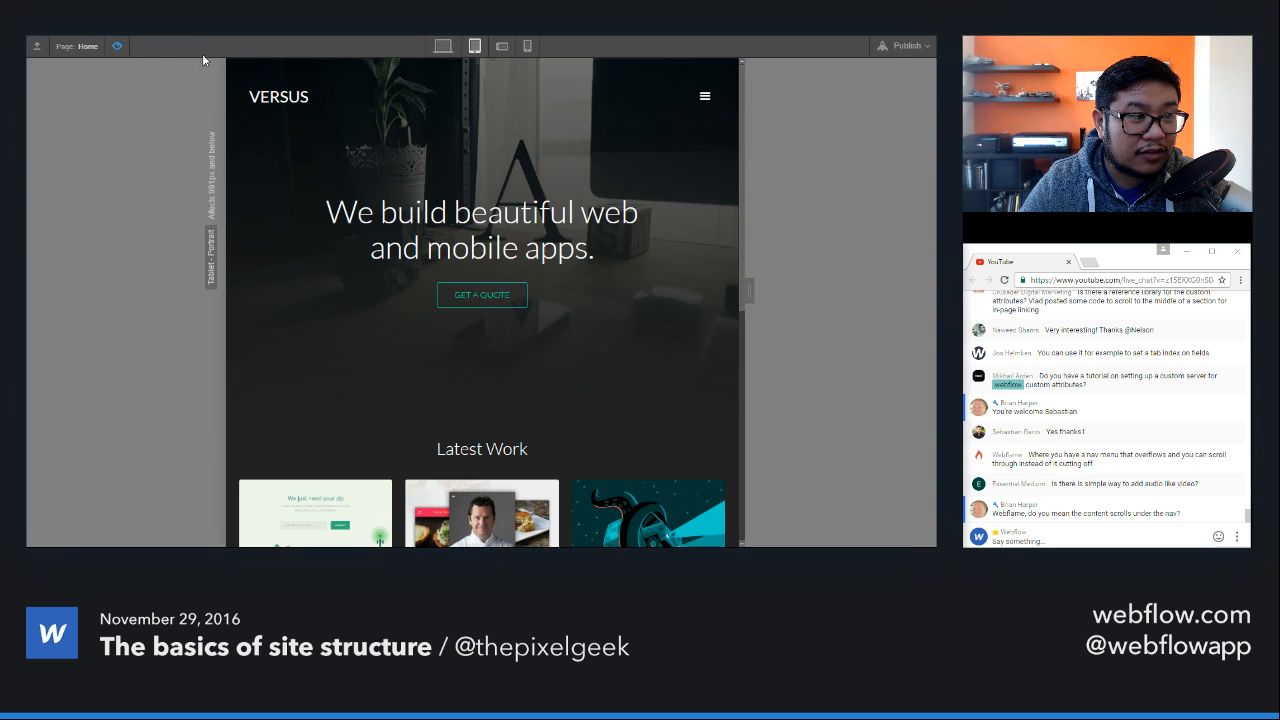
{"action": "left_click", "coordinate": [118, 46]}
{"action": "double_click", "coordinate": [594, 97]}
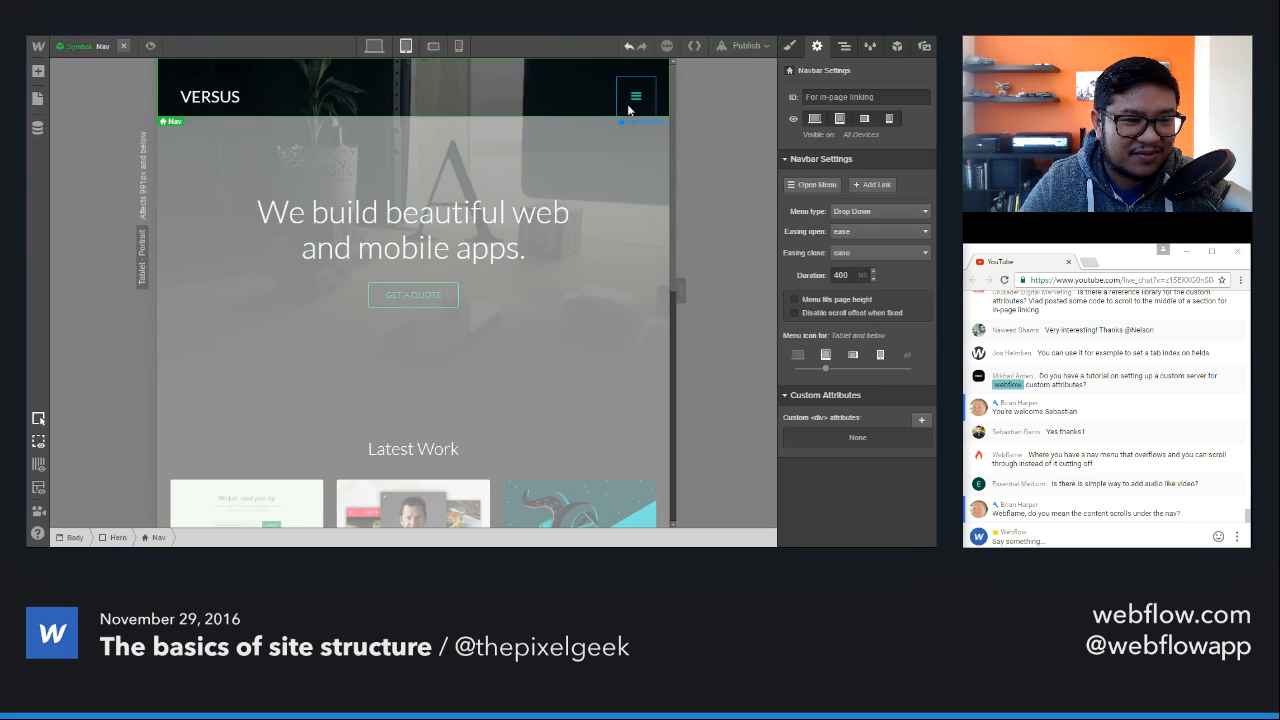
{"action": "left_click", "coordinate": [628, 110]}
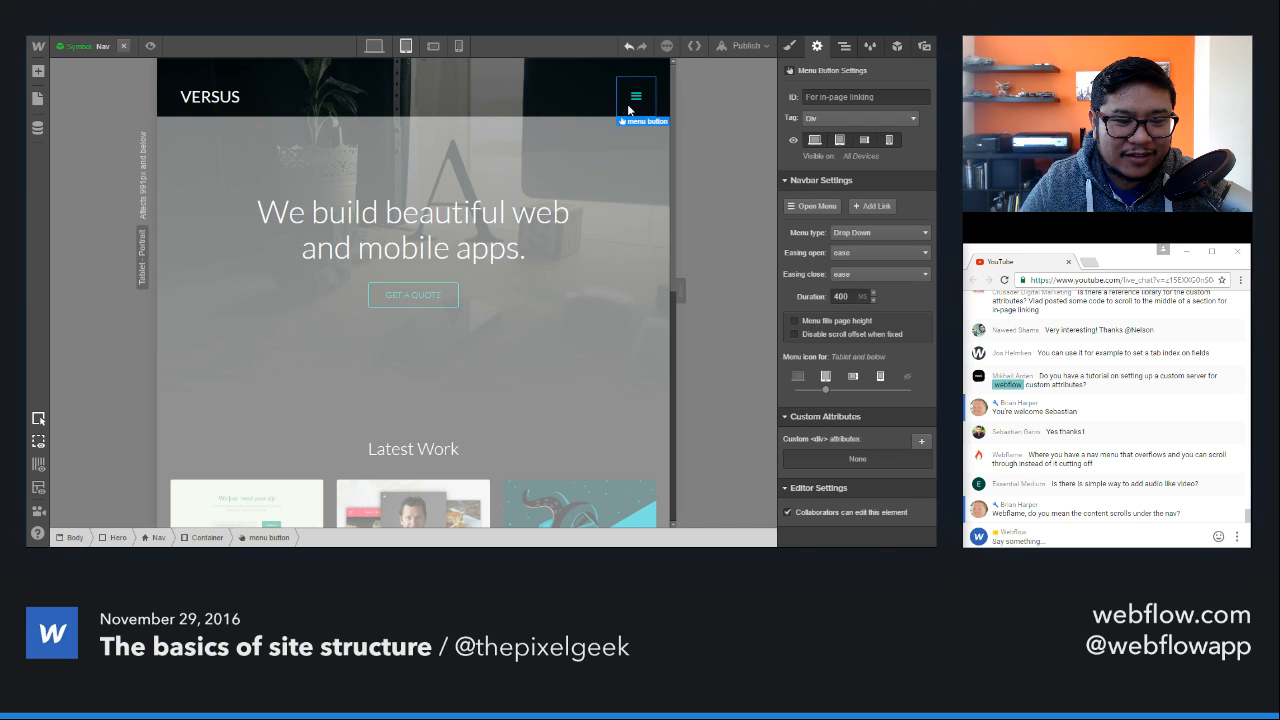
{"action": "left_click", "coordinate": [119, 46]}
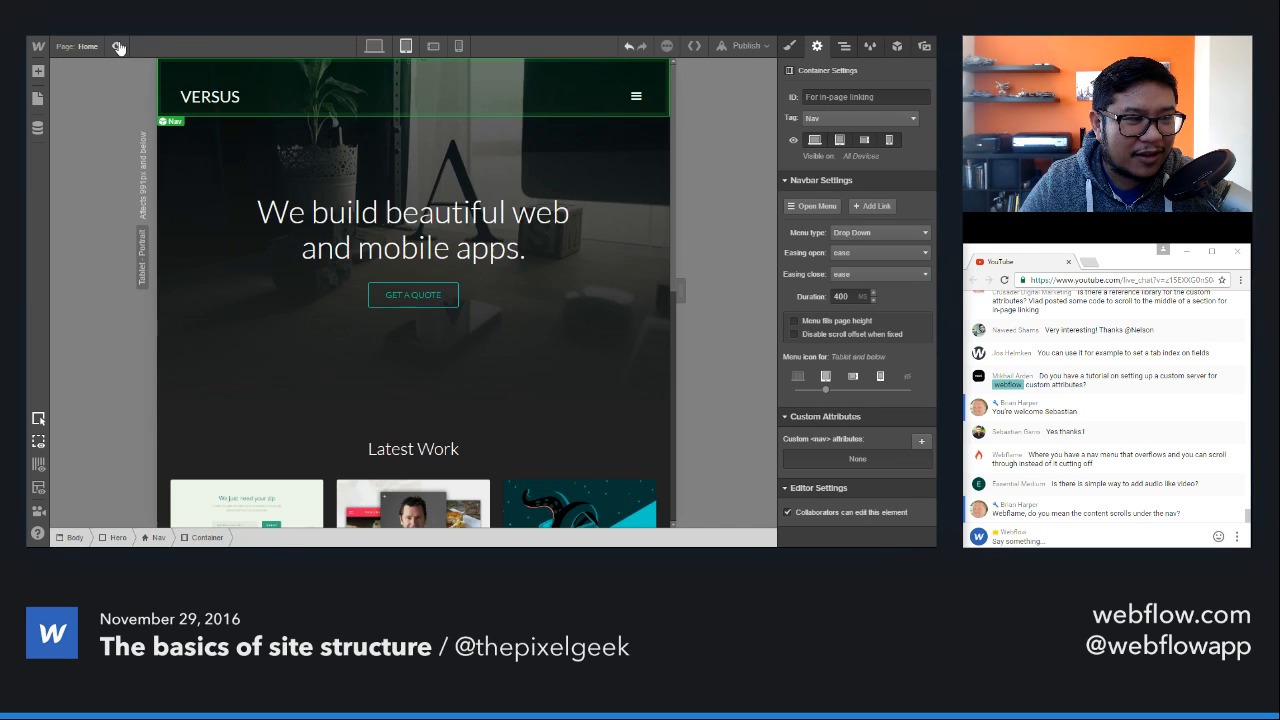
{"action": "left_click", "coordinate": [118, 47]}
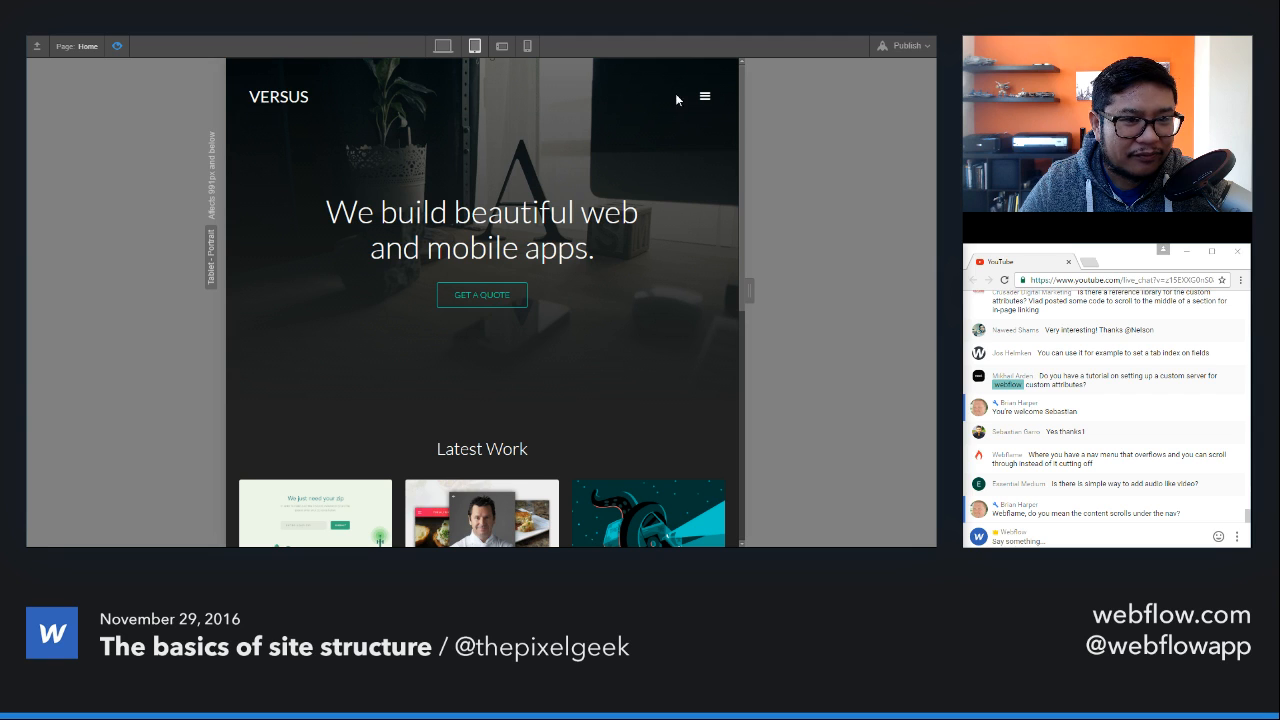
{"action": "left_click", "coordinate": [699, 108]}
{"action": "scroll", "coordinate": [667, 298], "scroll_direction": "down", "scroll_amount": 7}
{"action": "scroll", "coordinate": [666, 290], "scroll_direction": "up", "scroll_amount": 7}
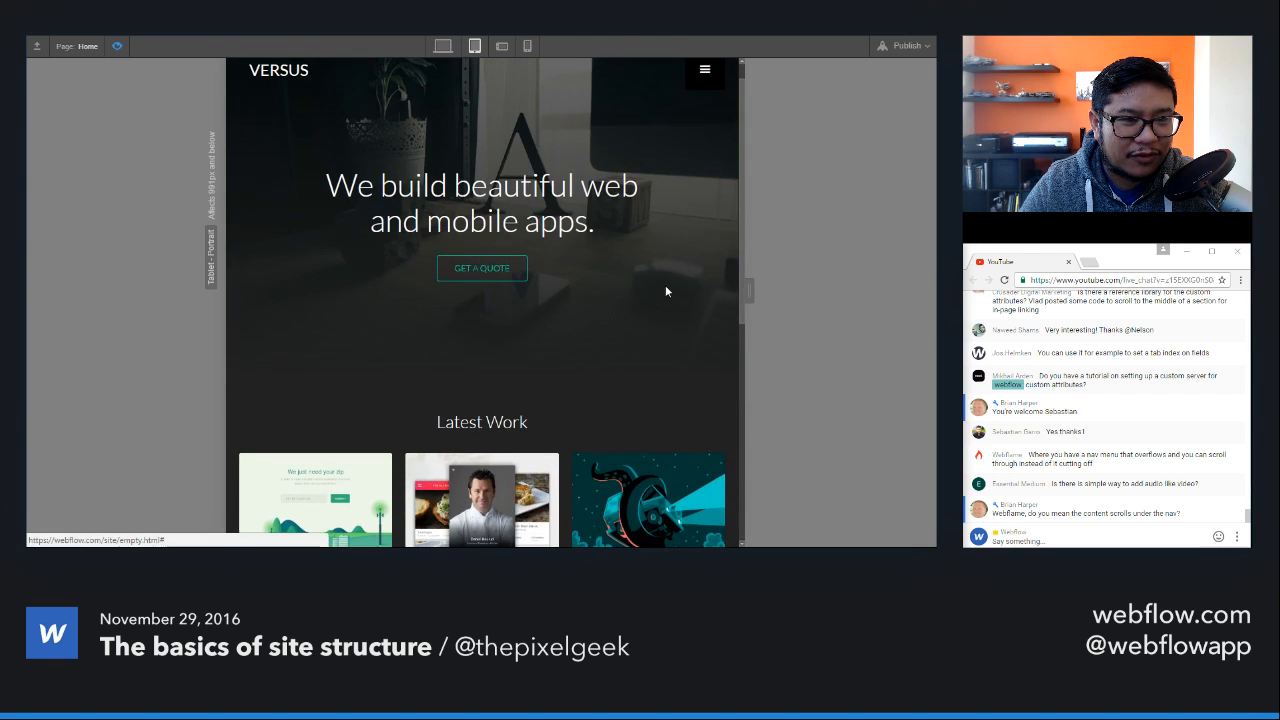
Step: Test the Home page's menu button in the phone landscape preview and return to editing
{"action": "left_click", "coordinate": [502, 46]}
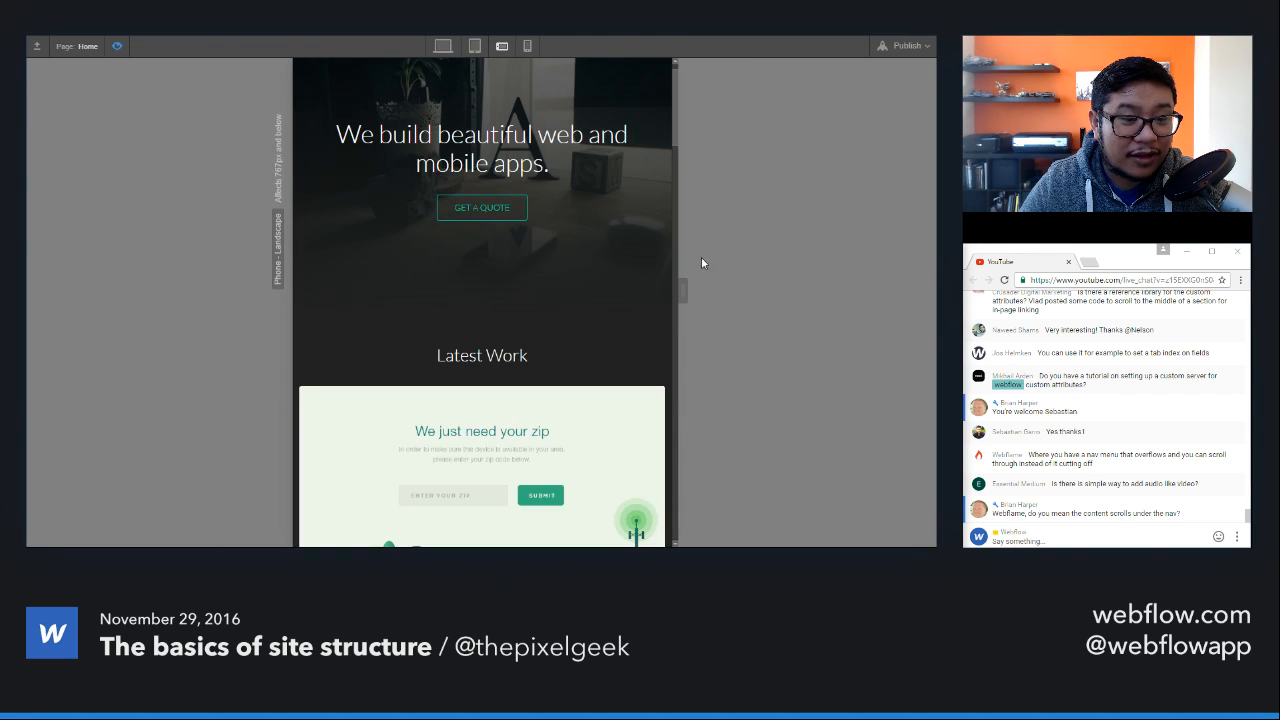
{"action": "scroll", "coordinate": [625, 355], "scroll_direction": "up", "scroll_amount": 1}
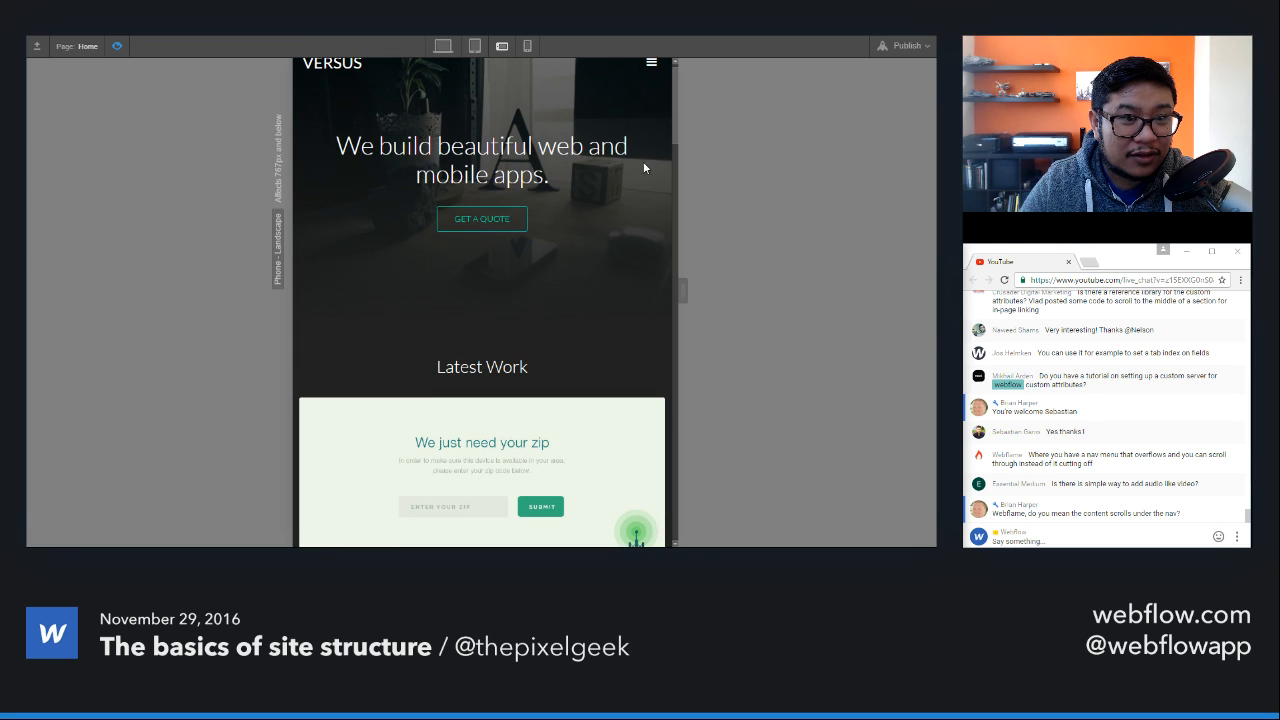
{"action": "left_click", "coordinate": [650, 63]}
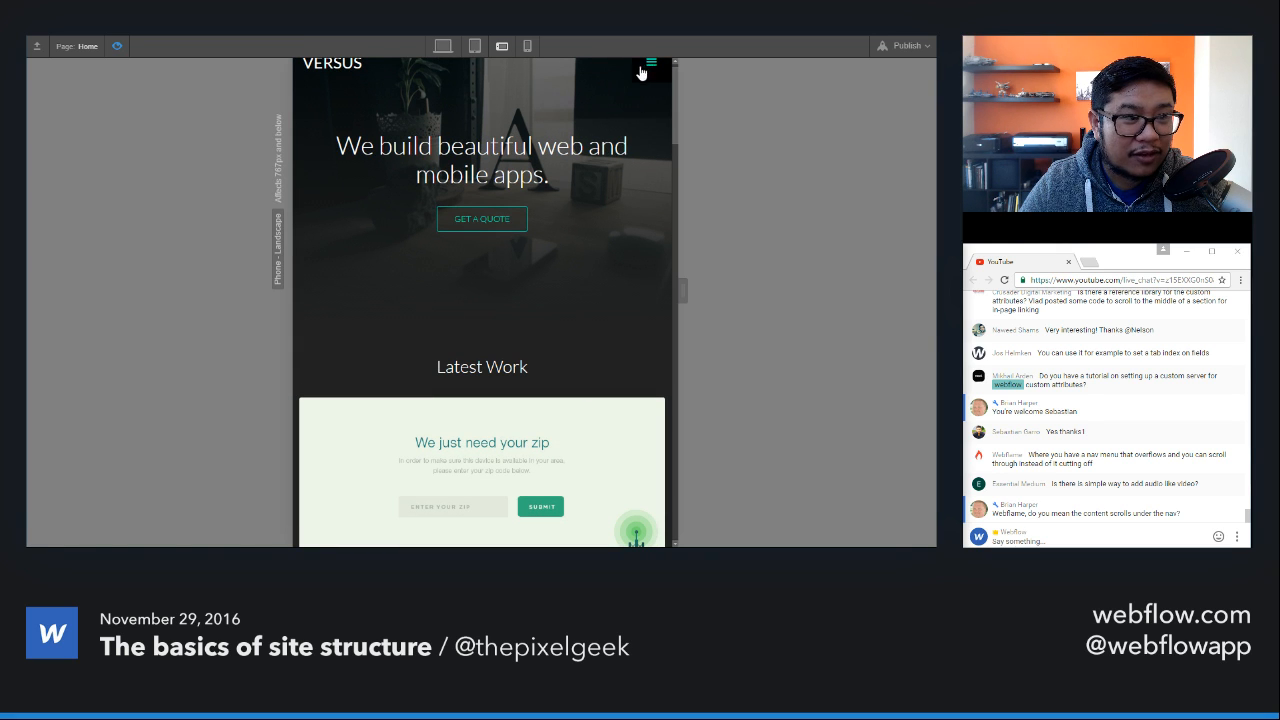
{"action": "left_click", "coordinate": [119, 46]}
Step: Set the HTML tag of the Nav symbol's container to Div and retest the menu button in preview
{"action": "left_click", "coordinate": [477, 80]}
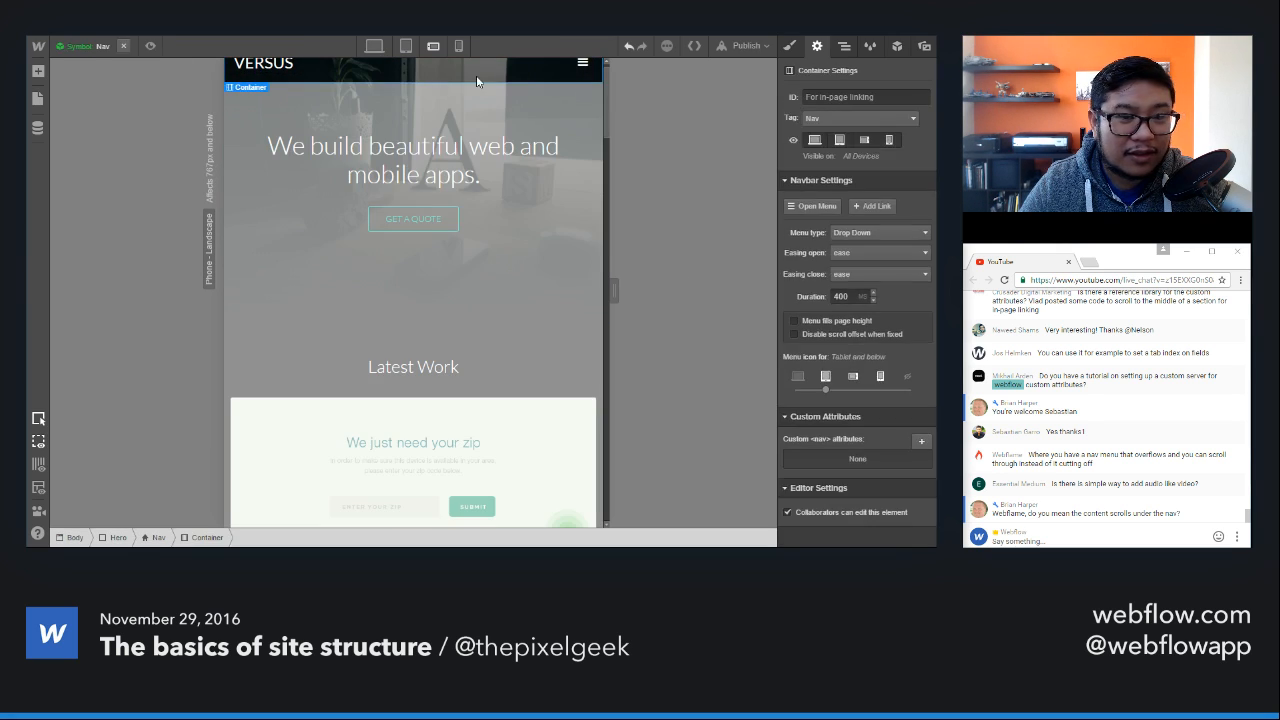
{"action": "left_click", "coordinate": [789, 46]}
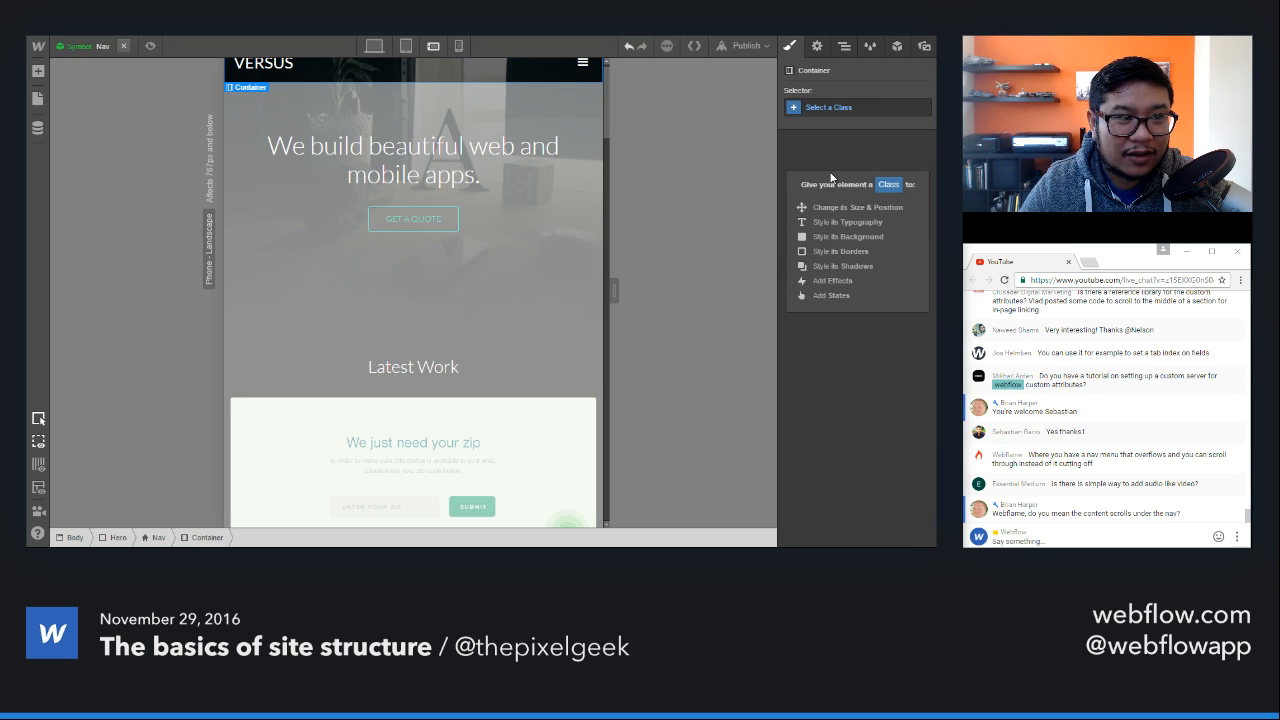
{"action": "left_click", "coordinate": [817, 47]}
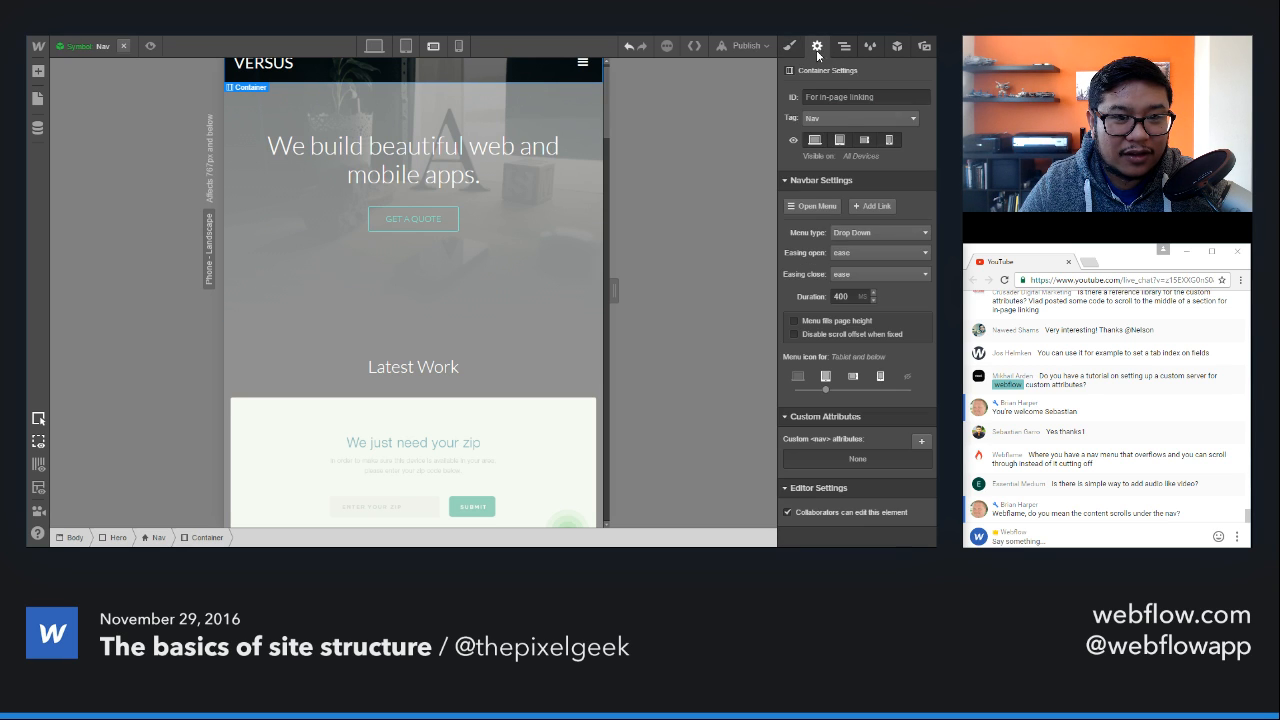
{"action": "left_click", "coordinate": [831, 119]}
{"action": "left_click", "coordinate": [818, 133]}
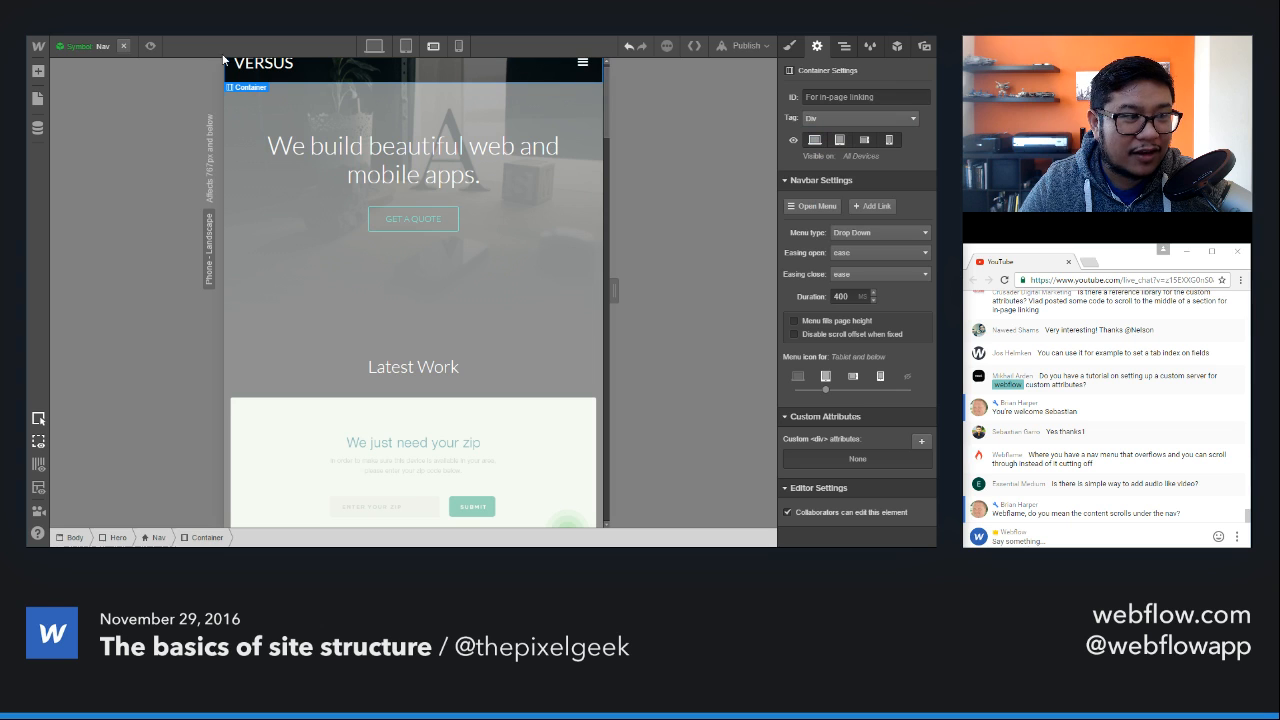
{"action": "left_click", "coordinate": [149, 47]}
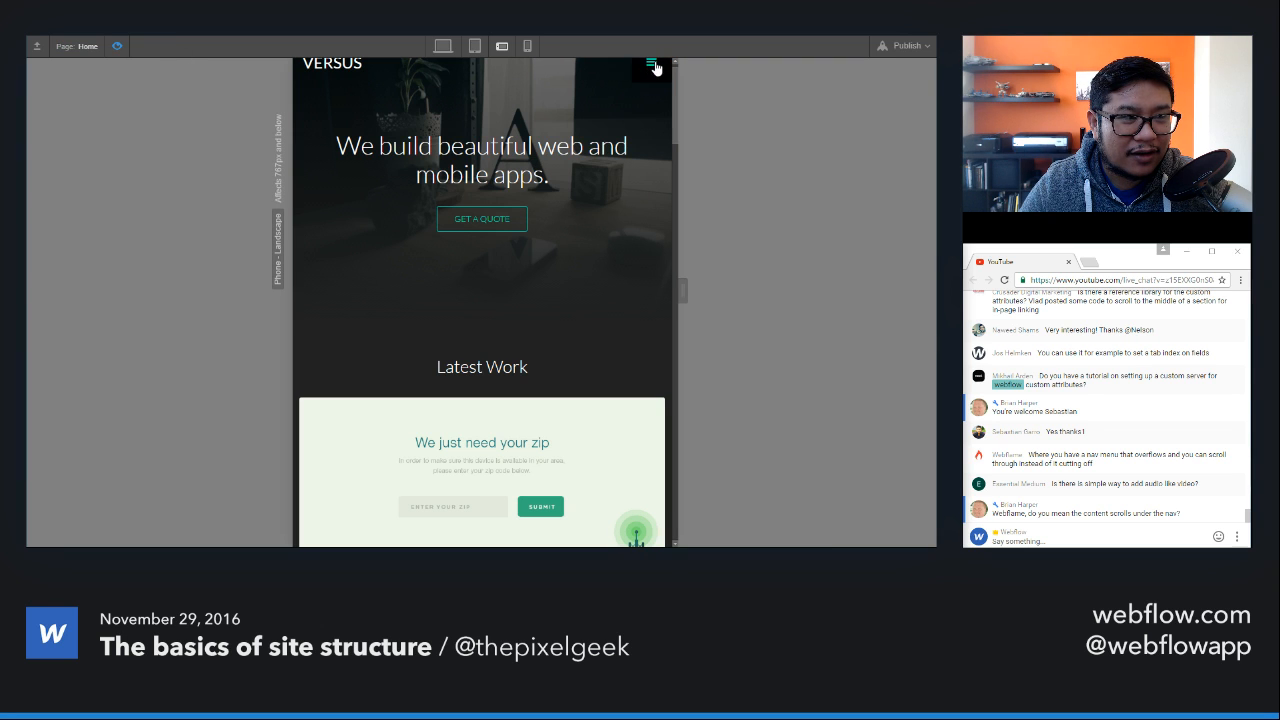
{"action": "left_click", "coordinate": [121, 45]}
Step: Open the demo page, test its navbar menu button in the phone landscape preview, and return to editing
{"action": "left_click", "coordinate": [76, 47]}
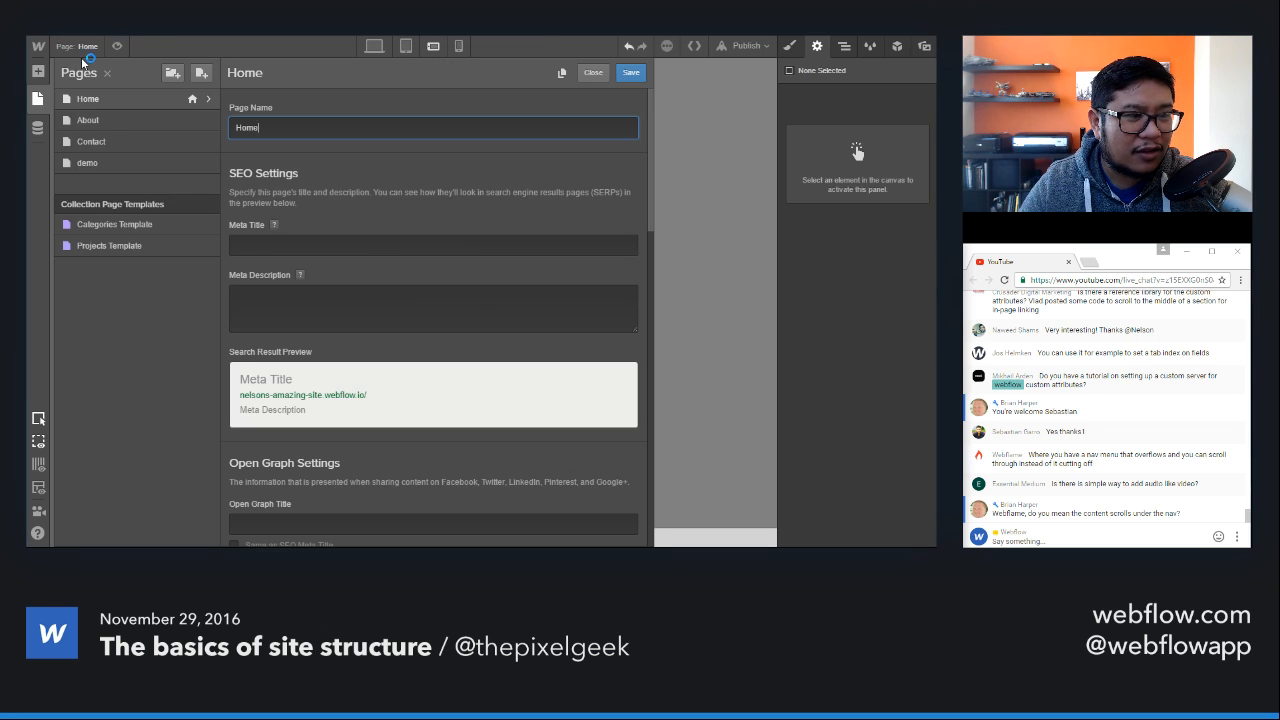
{"action": "left_click", "coordinate": [123, 163]}
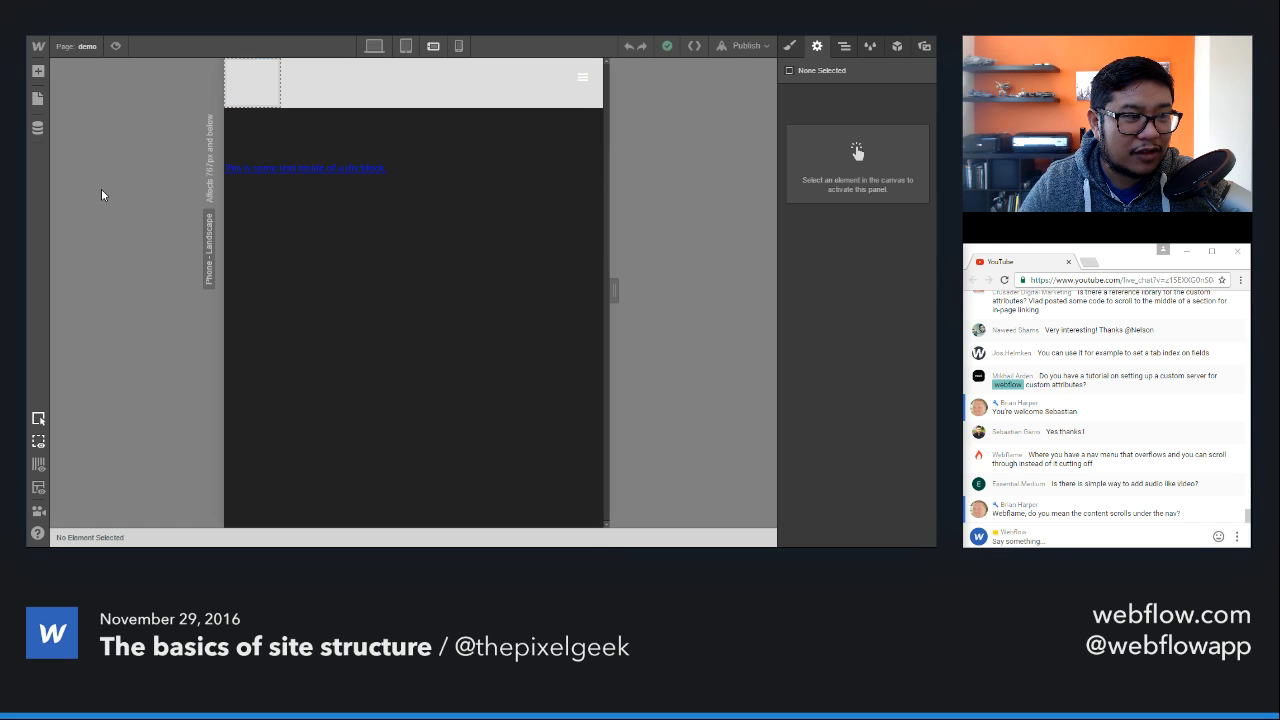
{"action": "left_click", "coordinate": [592, 91]}
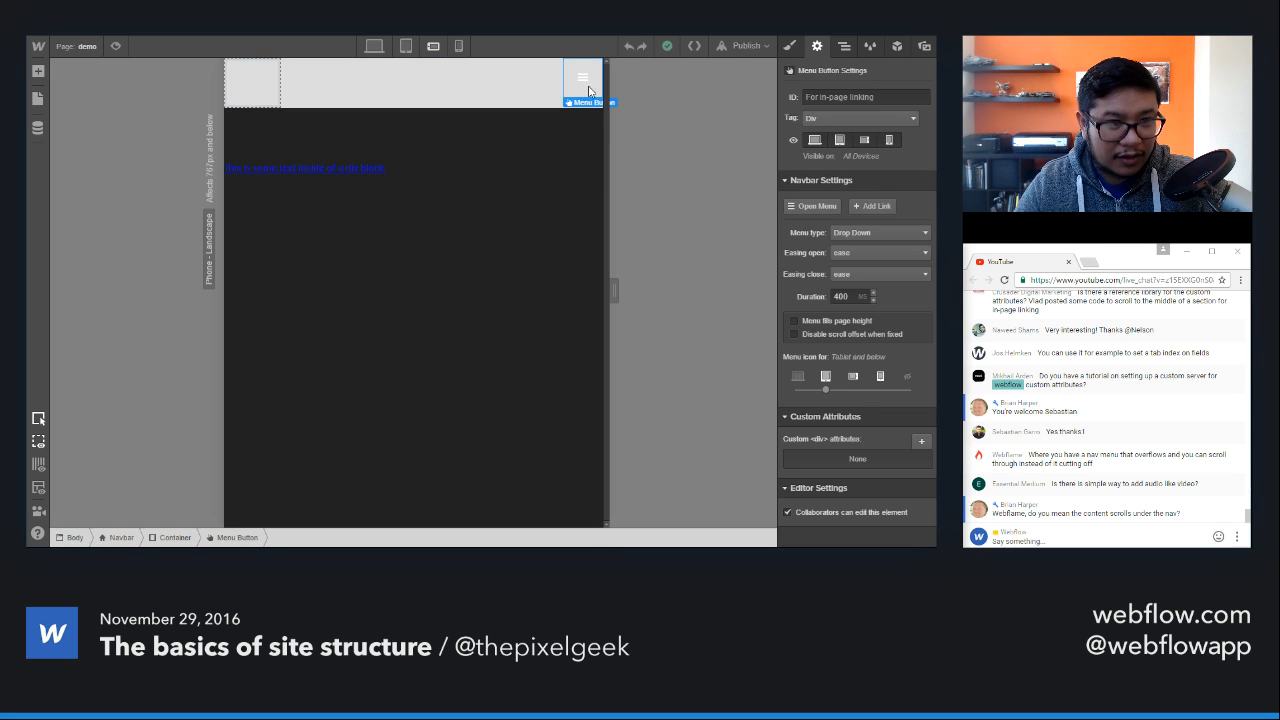
{"action": "left_click", "coordinate": [117, 46]}
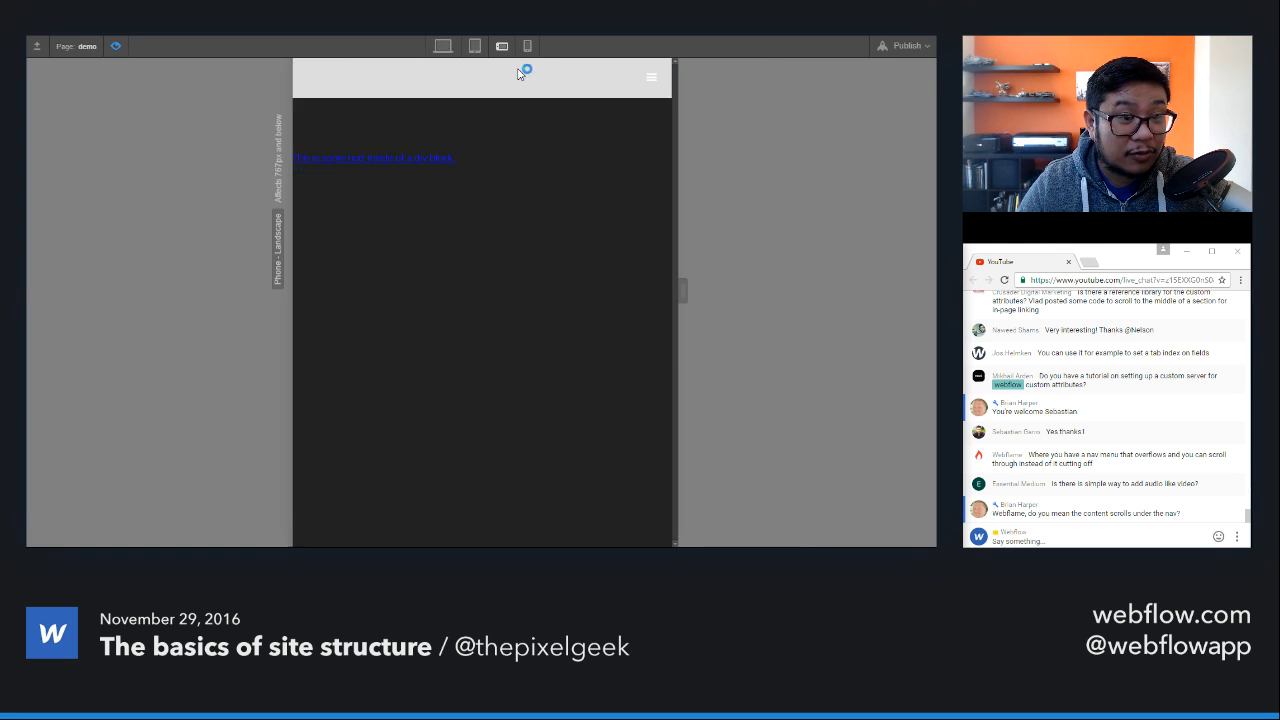
{"action": "left_click", "coordinate": [650, 80]}
{"action": "left_click", "coordinate": [650, 80]}
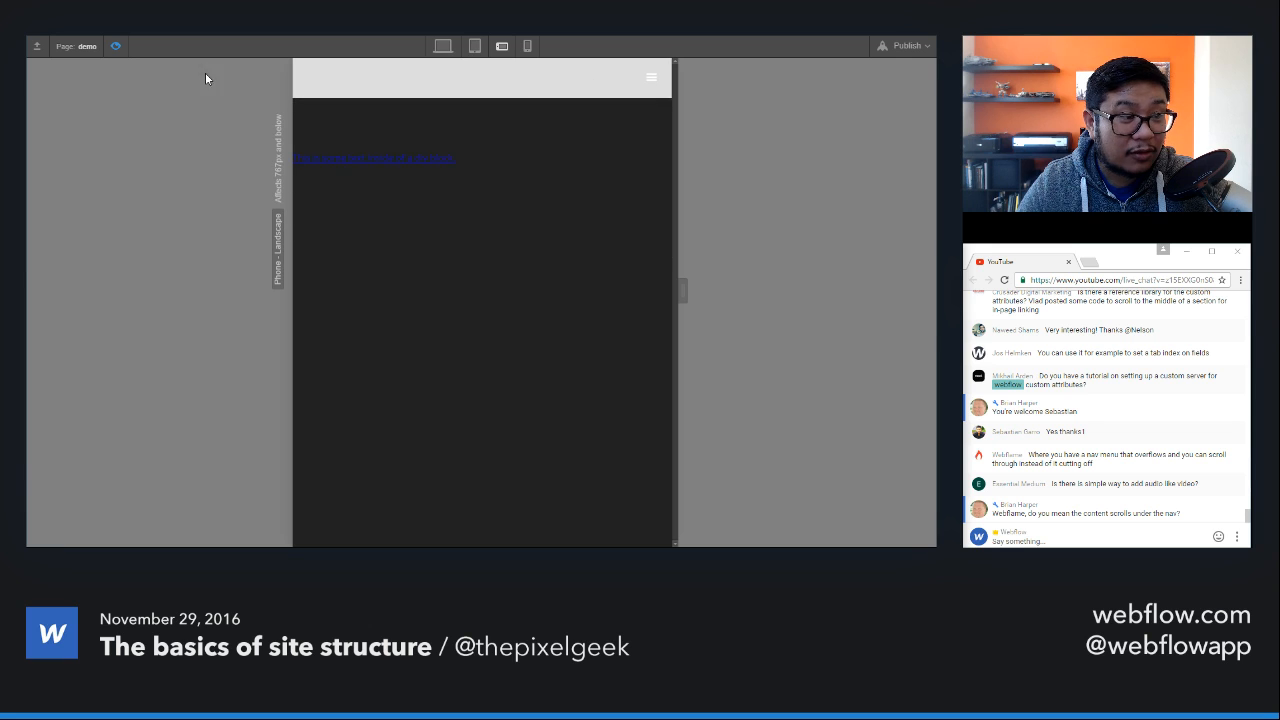
{"action": "left_click", "coordinate": [114, 46]}
Step: Add two copies of the Contact link to the demo page's navbar at desktop size
{"action": "left_click", "coordinate": [374, 46]}
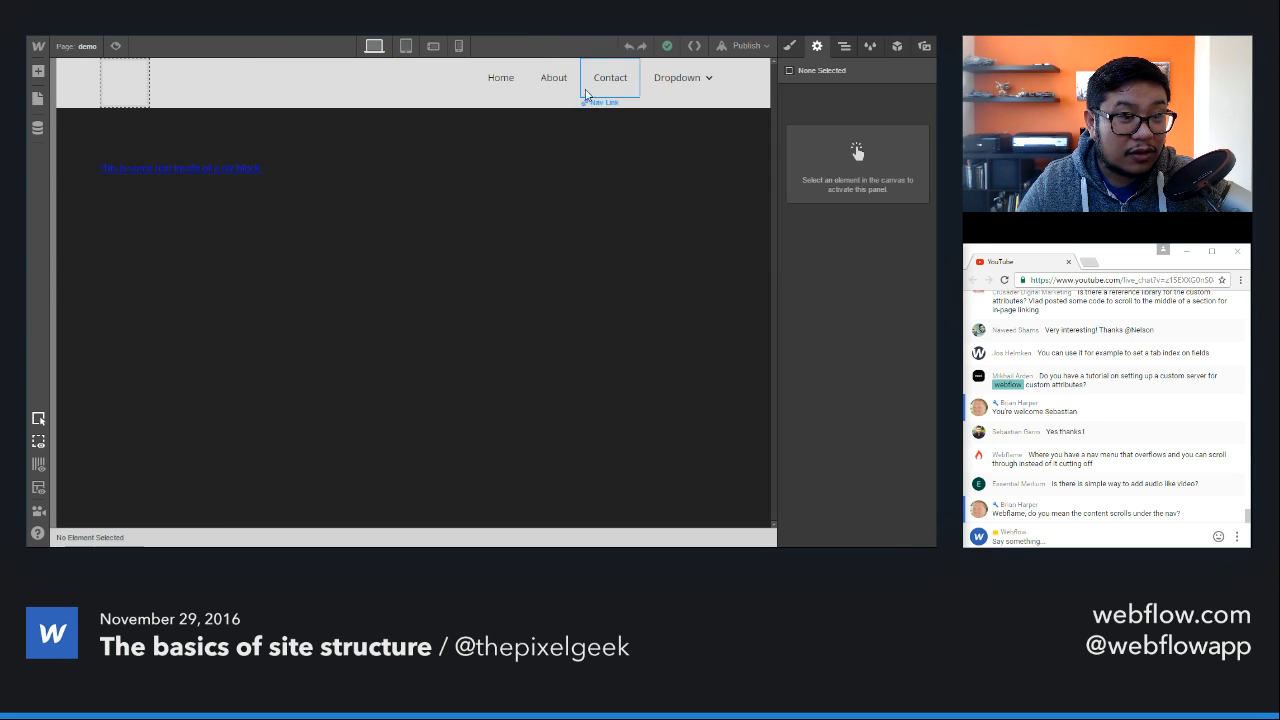
{"action": "left_click", "coordinate": [599, 94]}
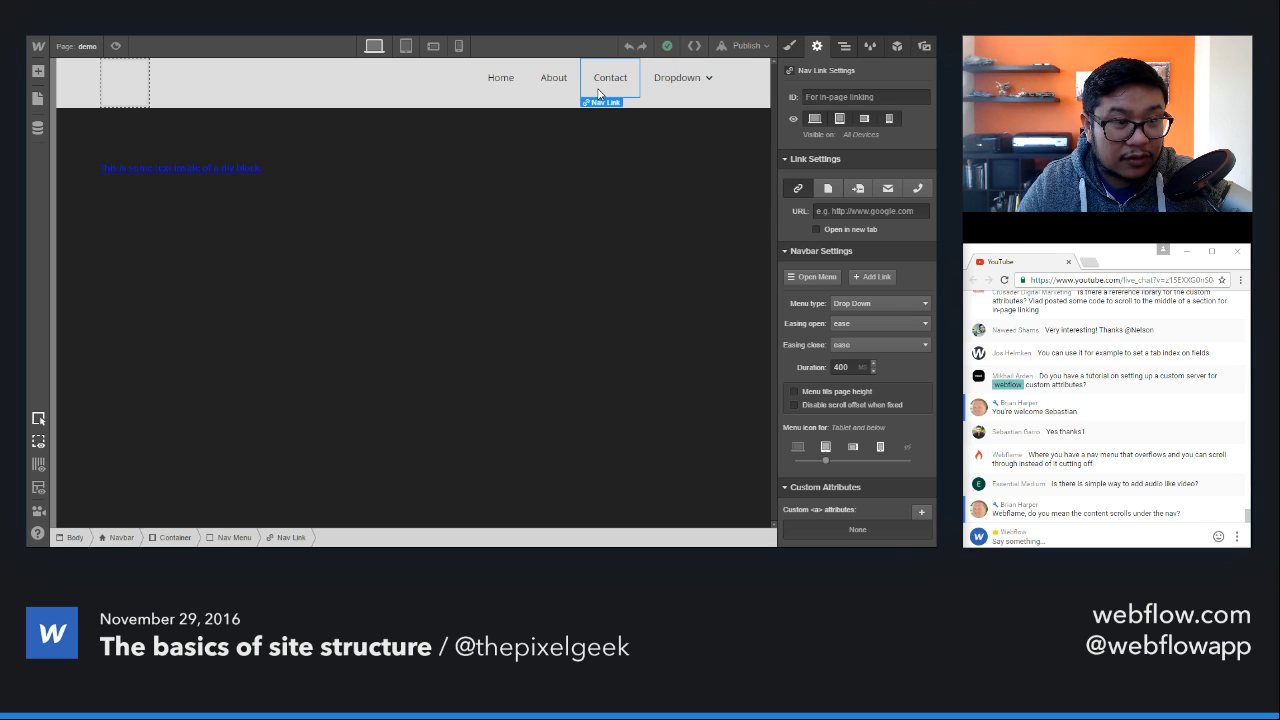
{"action": "key", "text": "ctrl+d"}
{"action": "key", "text": "ctrl+d"}
{"action": "left_click", "coordinate": [679, 100]}
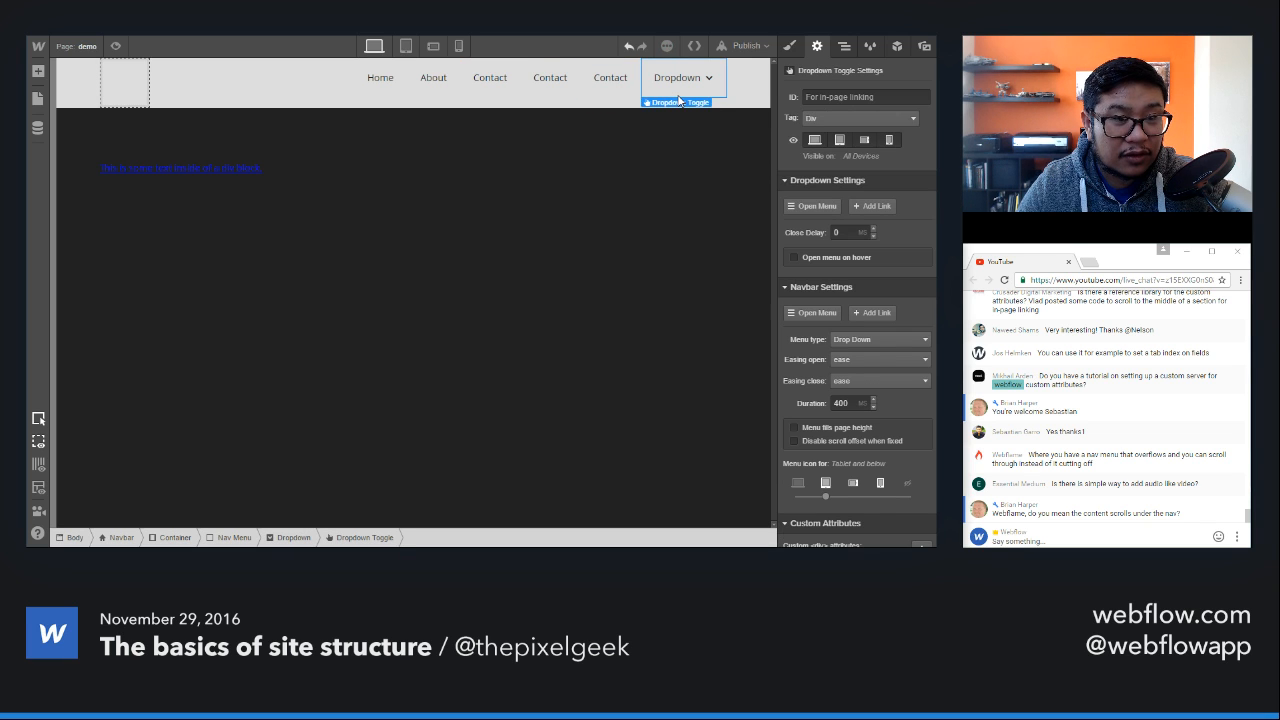
{"action": "key", "text": "ctrl+v"}
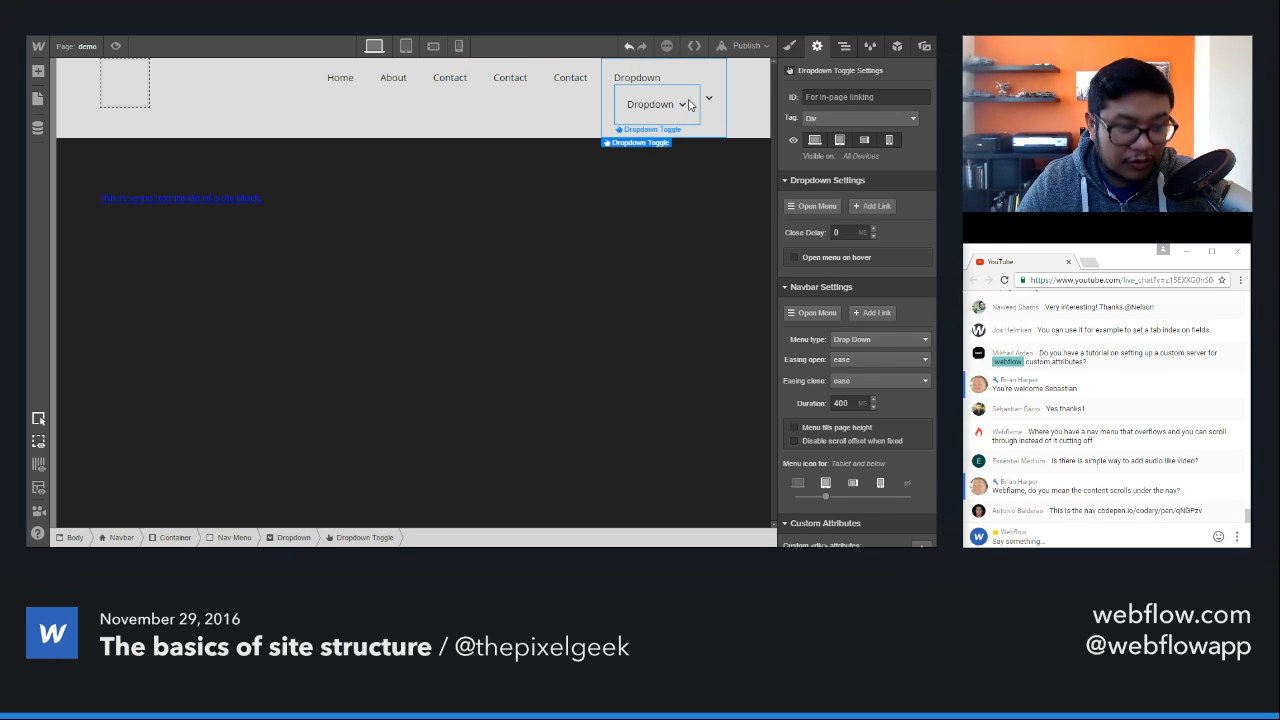
{"action": "key", "text": "ctrl+z"}
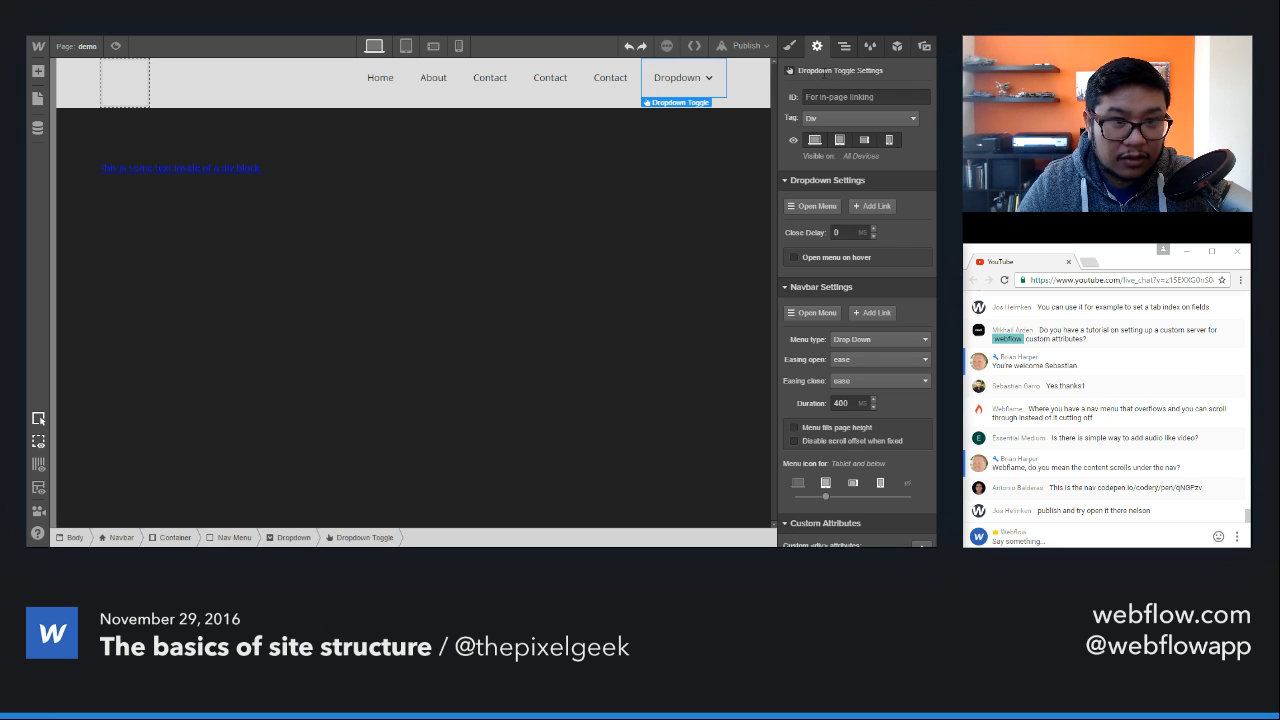
Step: Add two copies of the whole Dropdown element to the demo page's nav menu
{"action": "left_click", "coordinate": [844, 46]}
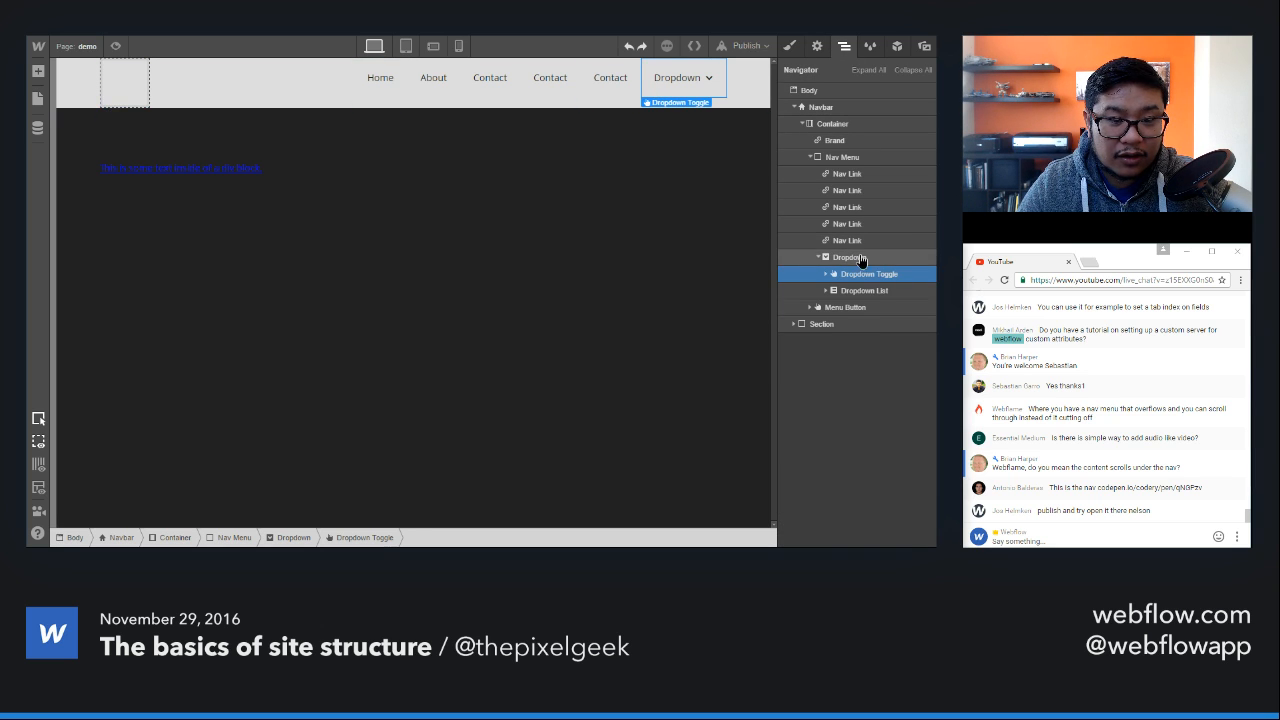
{"action": "left_click", "coordinate": [862, 259]}
{"action": "key", "text": "ctrl+v"}
{"action": "key", "text": "ctrl+v"}
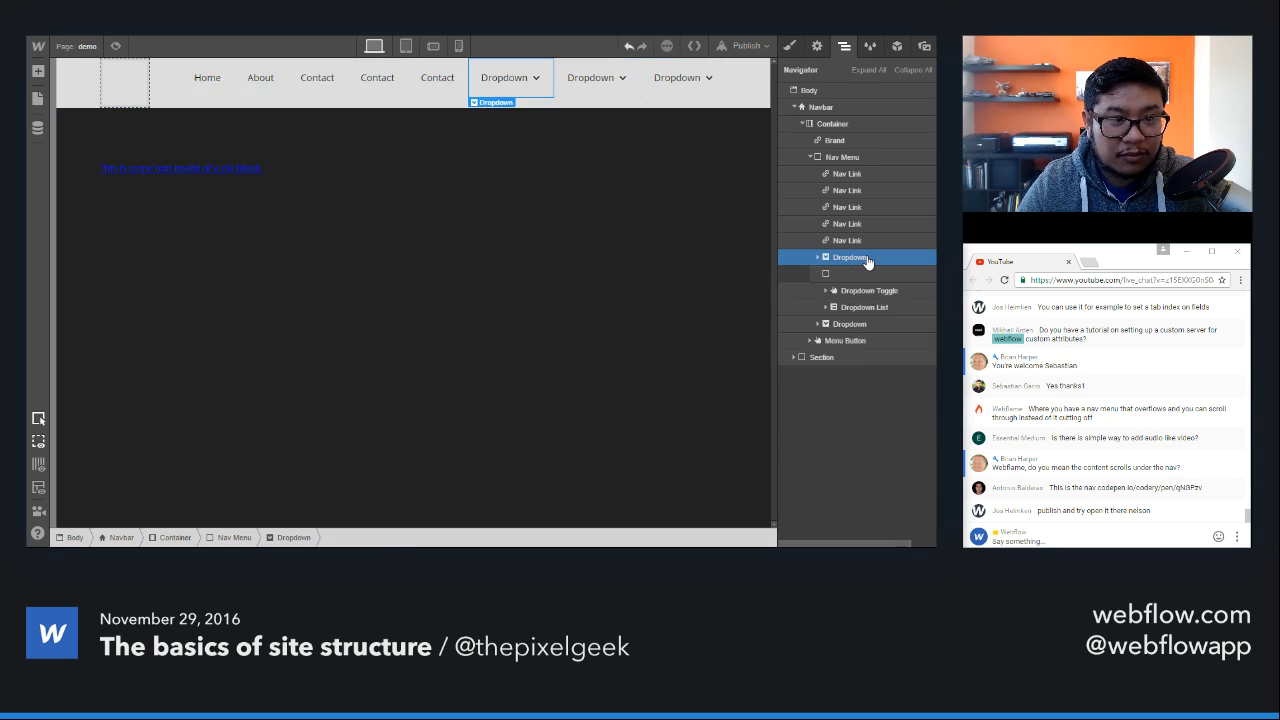
Step: Preview the demo page at tablet width, open the nav menu, expand its dropdowns in turn, and return to editing
{"action": "left_click", "coordinate": [115, 46]}
{"action": "left_click", "coordinate": [475, 47]}
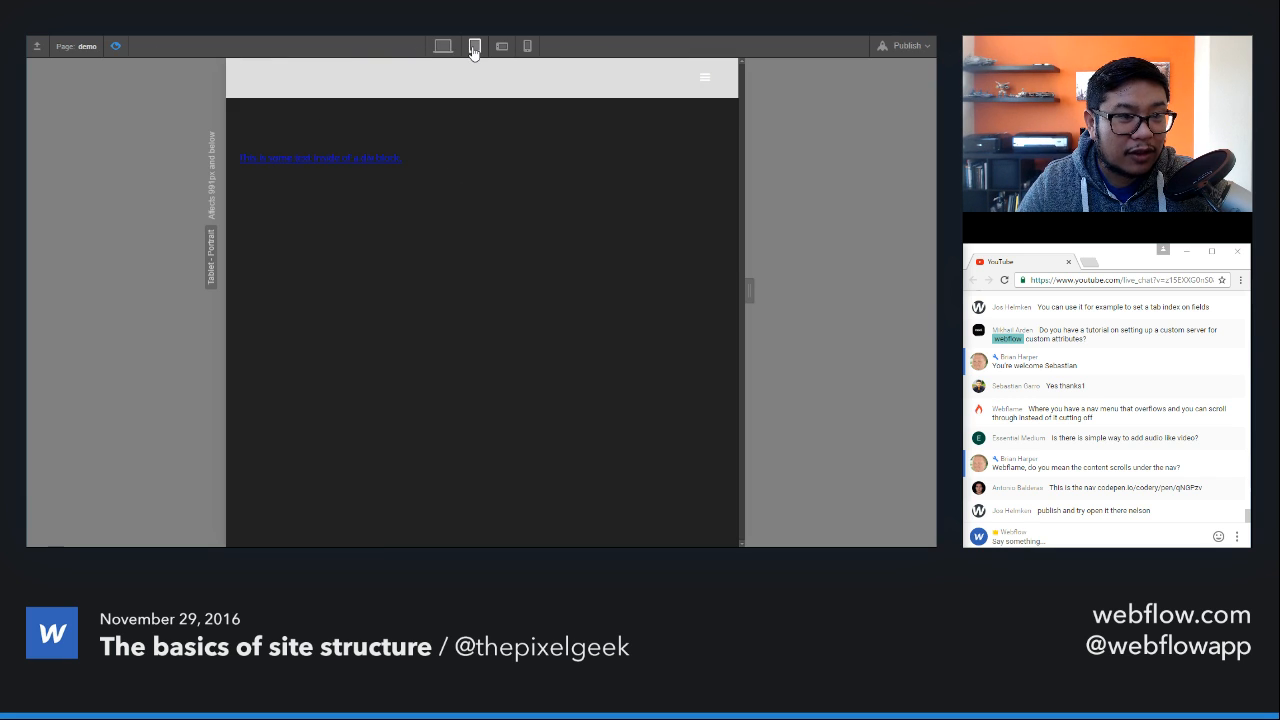
{"action": "left_click", "coordinate": [706, 79]}
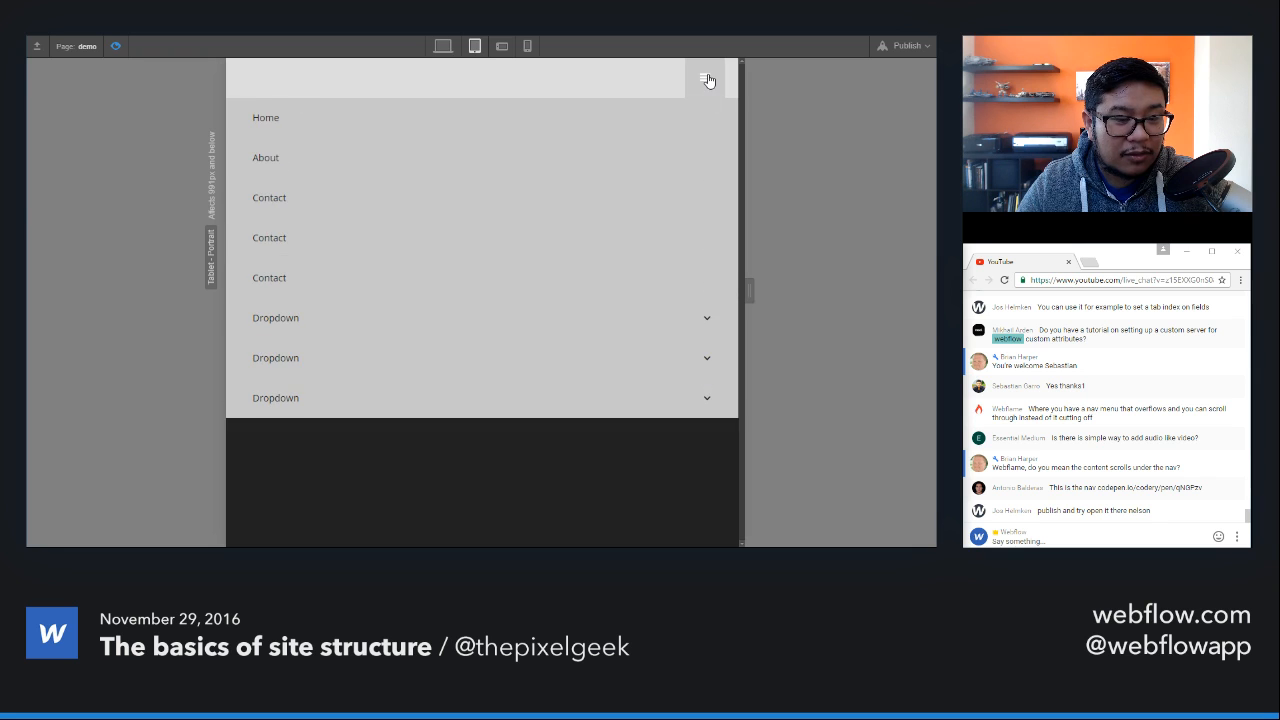
{"action": "left_click", "coordinate": [697, 316]}
{"action": "left_click", "coordinate": [705, 445]}
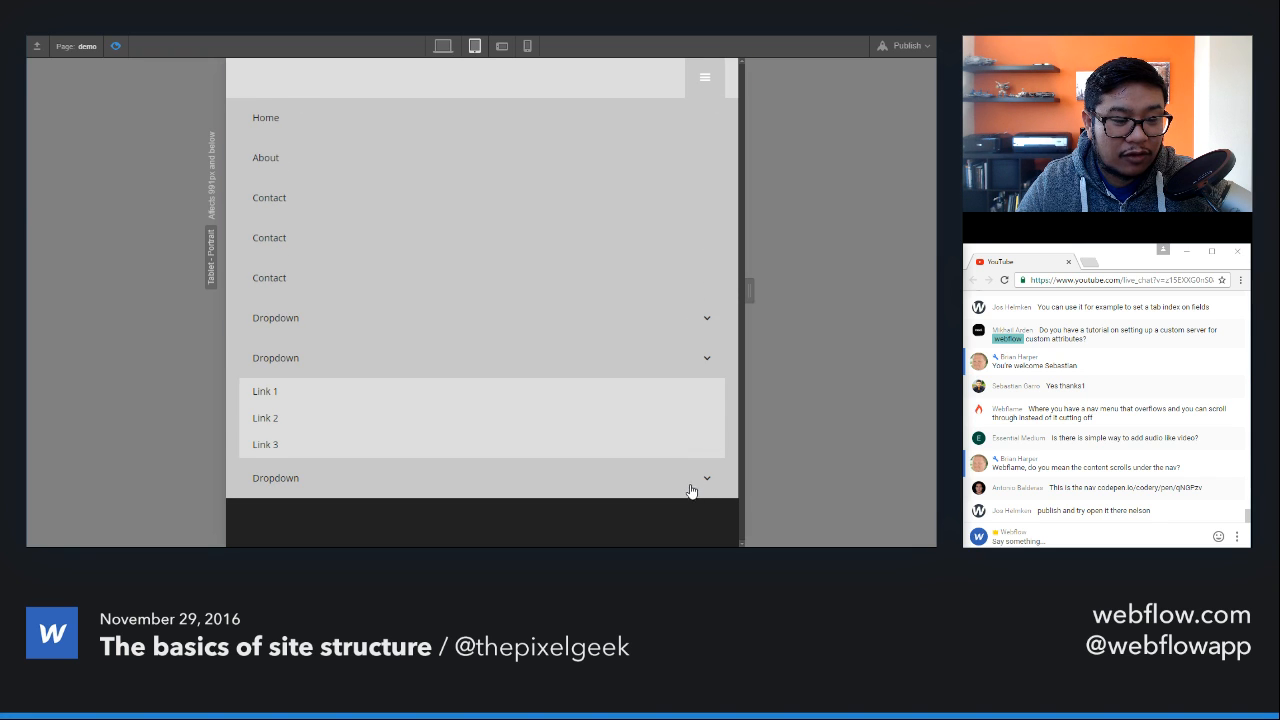
{"action": "left_click", "coordinate": [690, 490]}
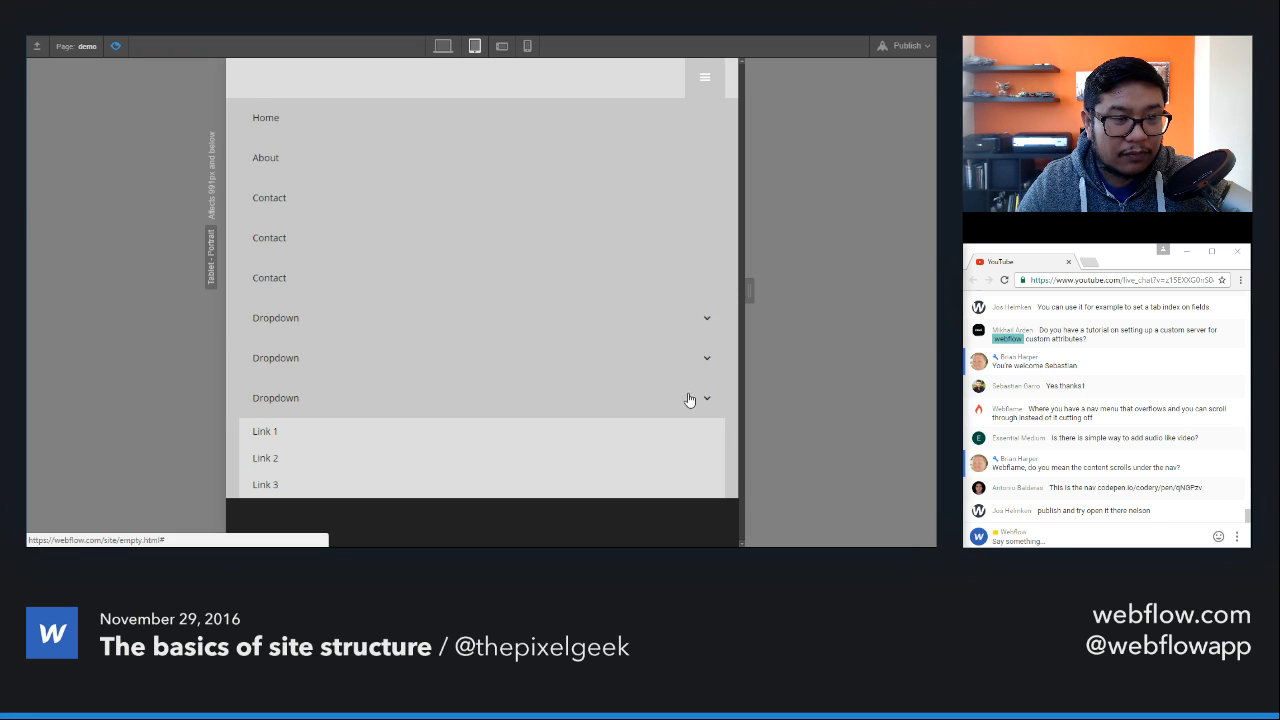
{"action": "left_click", "coordinate": [115, 47]}
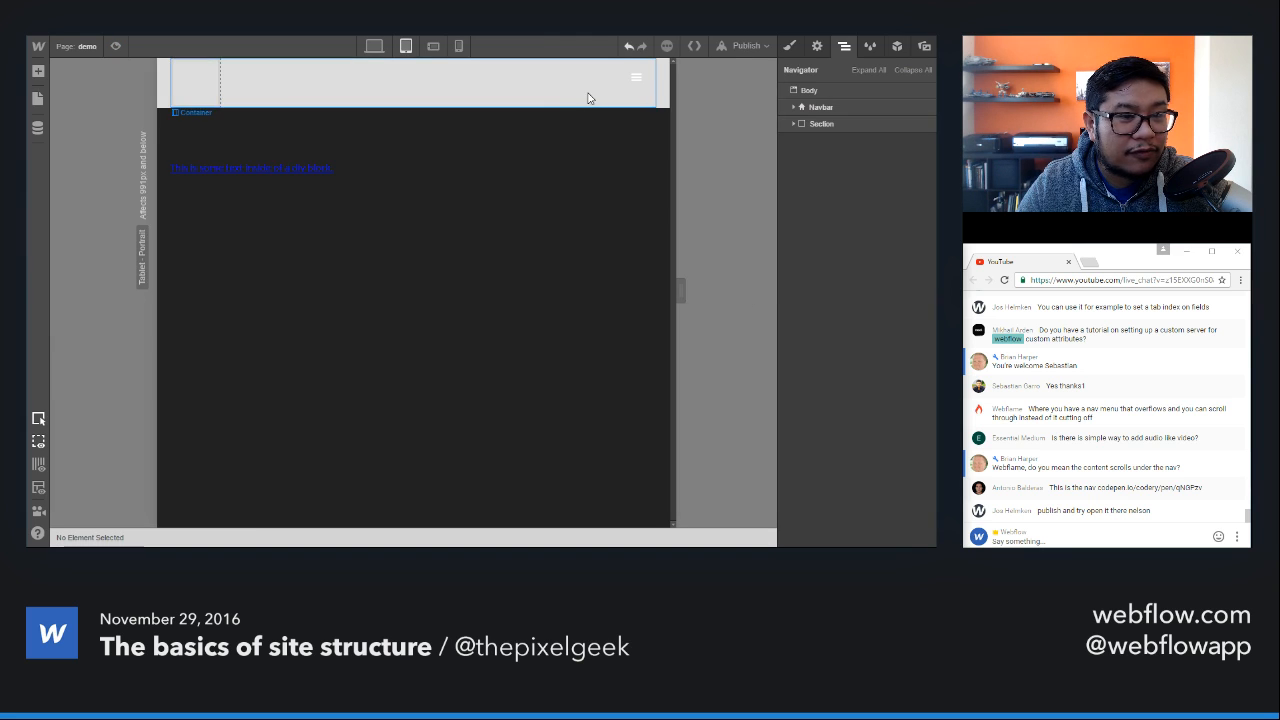
Step: Select the Nav Menu inside the demo page's navbar container and show it open on the tablet canvas
{"action": "left_click", "coordinate": [794, 107]}
{"action": "left_click", "coordinate": [843, 157]}
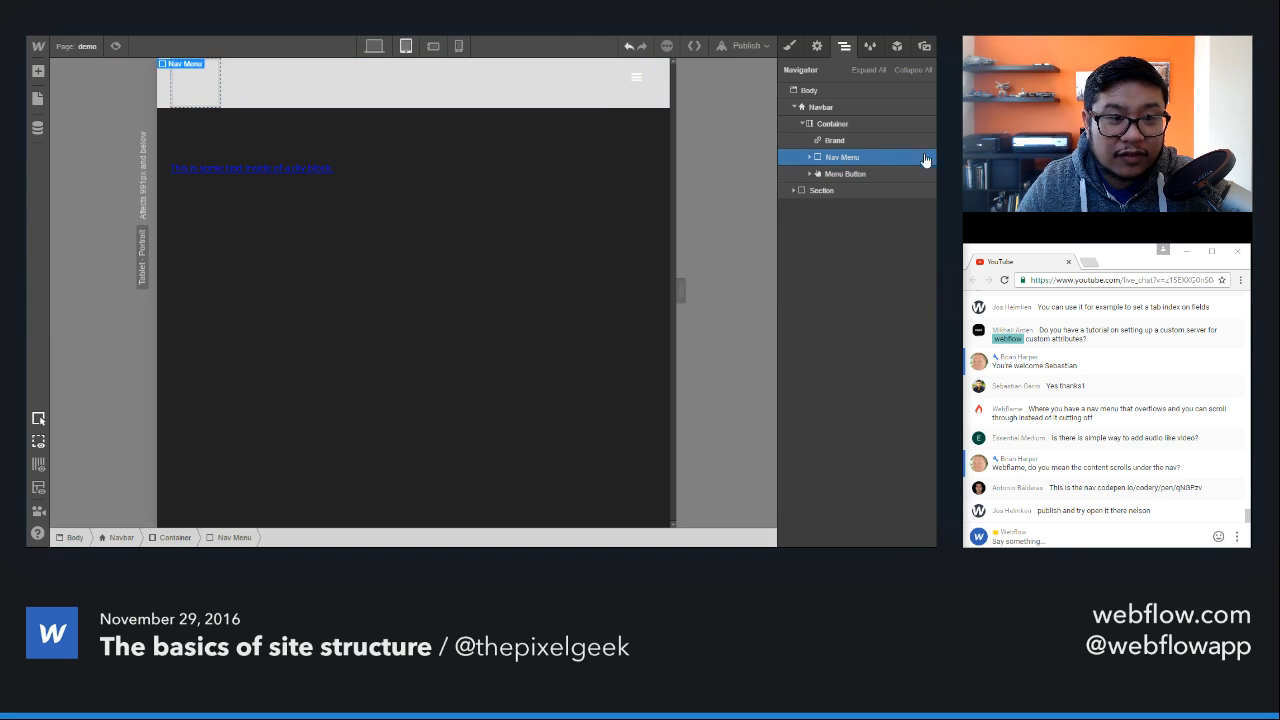
{"action": "left_click", "coordinate": [817, 47]}
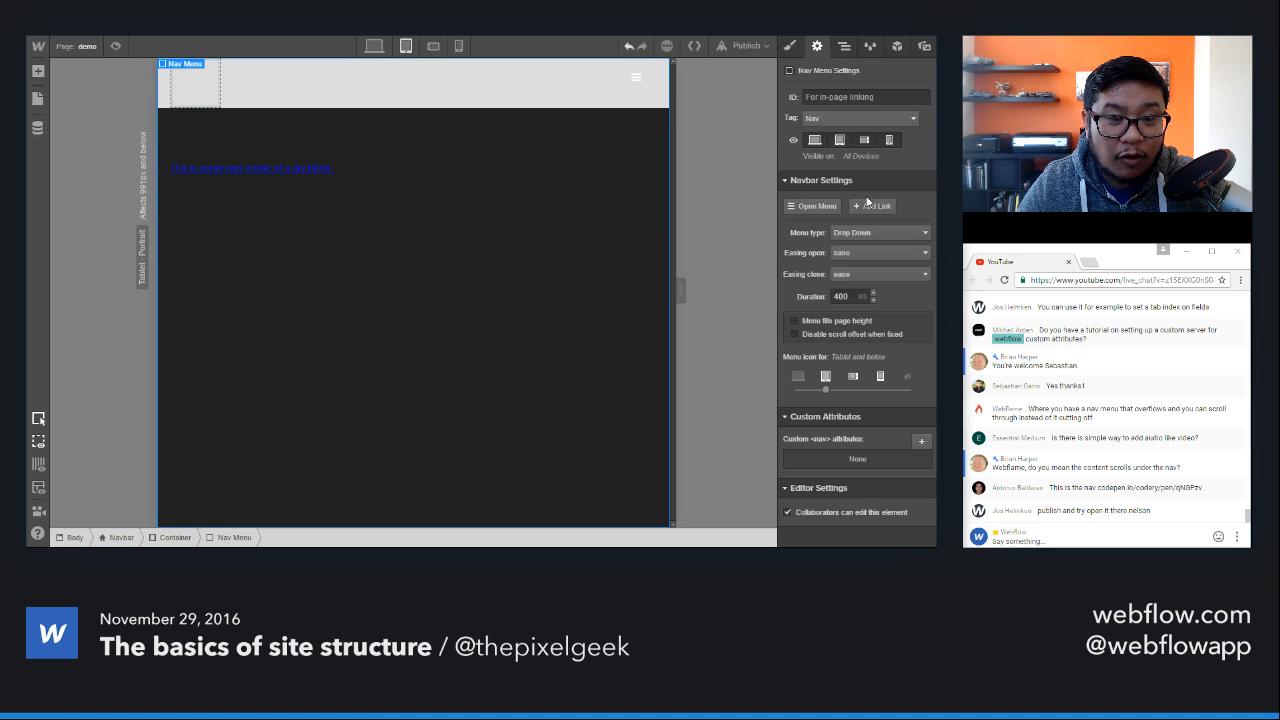
{"action": "left_click", "coordinate": [818, 207]}
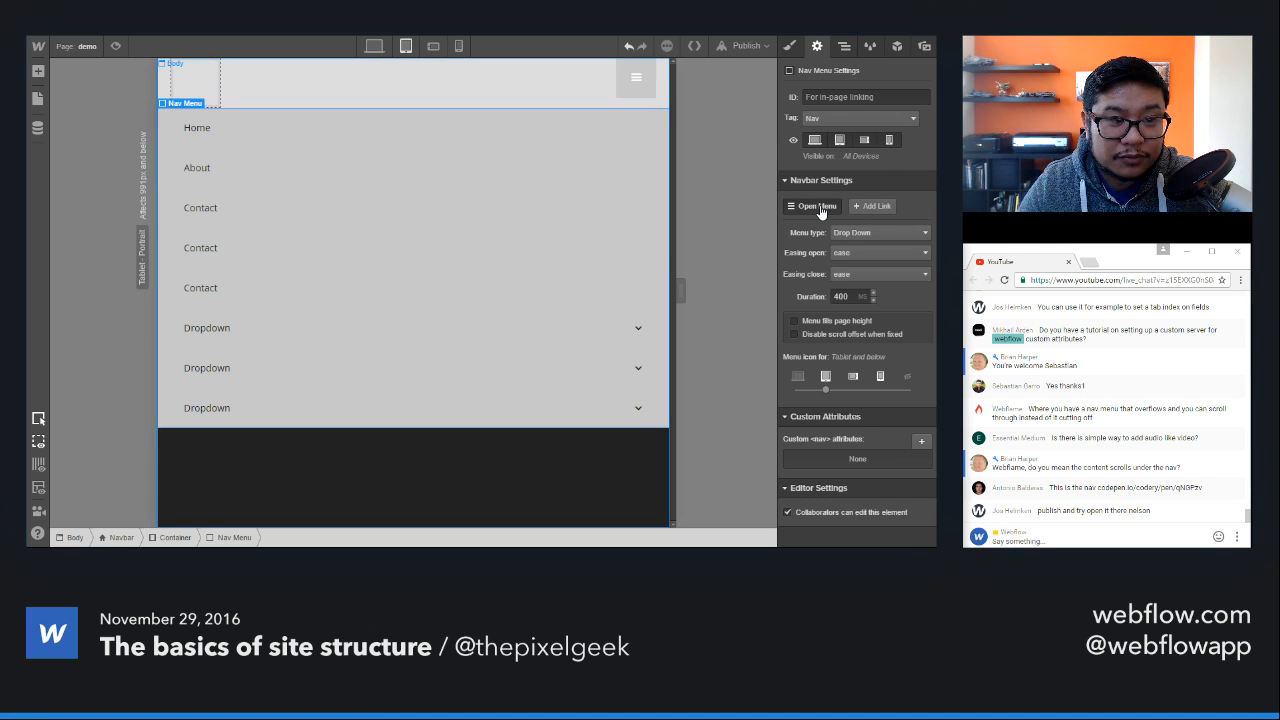
Step: Give the Nav Menu element a new class called "nav menu demo"
{"action": "left_click", "coordinate": [843, 47]}
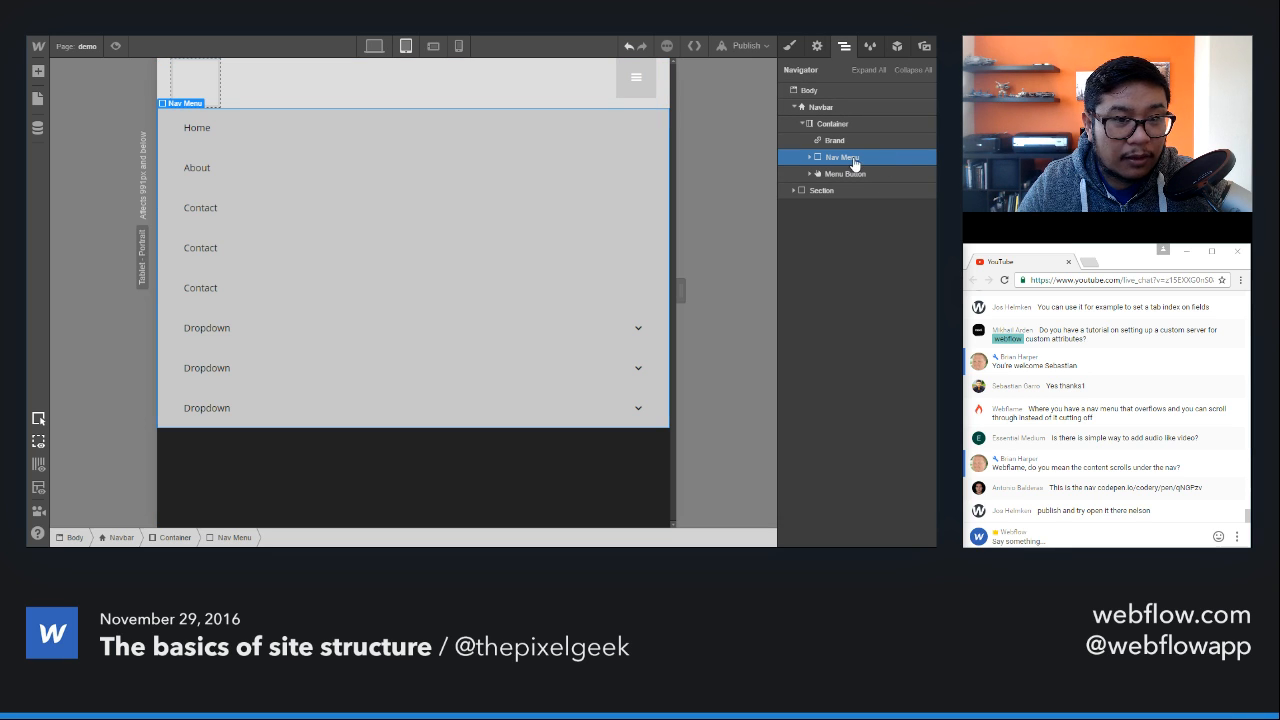
{"action": "left_click", "coordinate": [790, 46]}
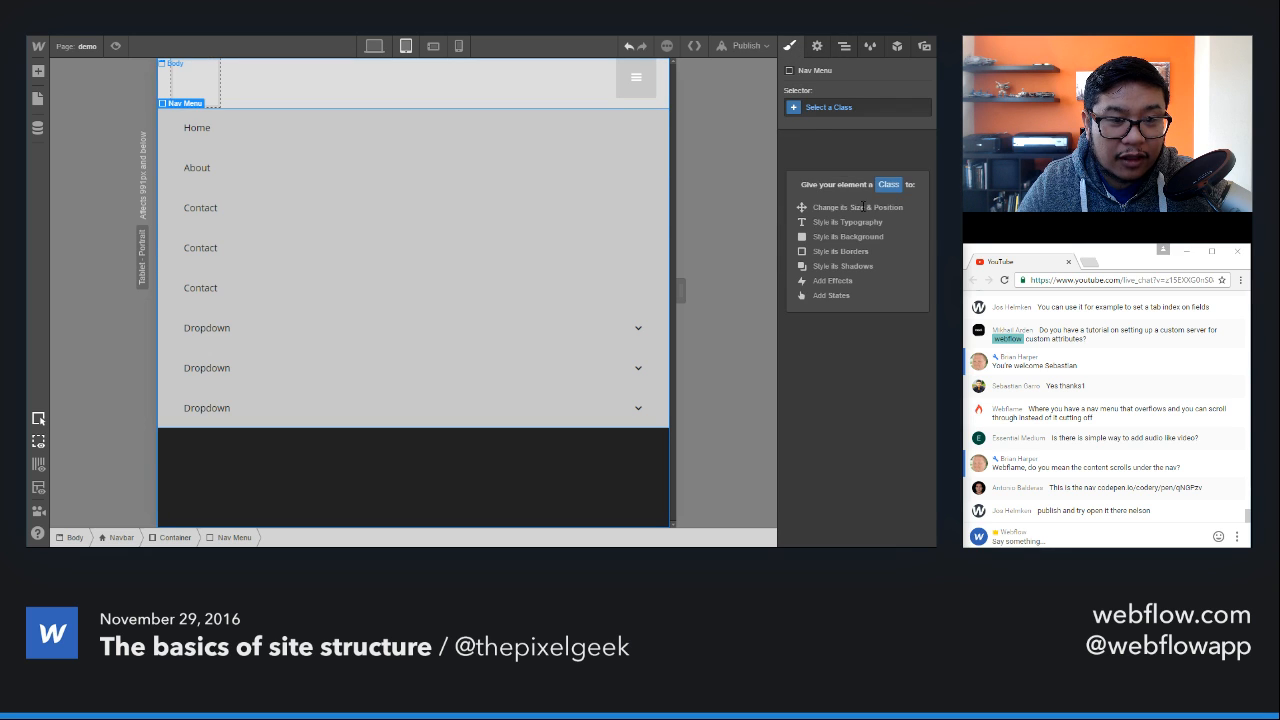
{"action": "left_click", "coordinate": [840, 108]}
{"action": "type", "text": "nav menu"}
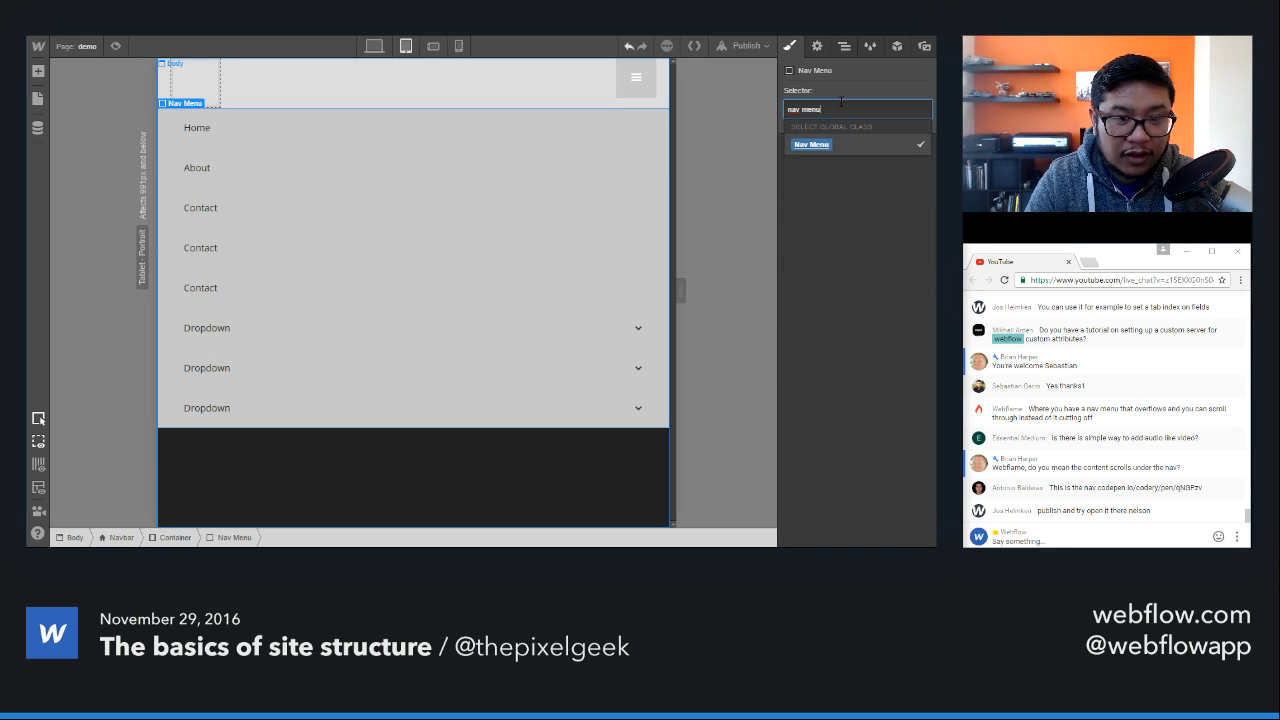
{"action": "type", "text": " demo"}
{"action": "key", "text": "Return"}
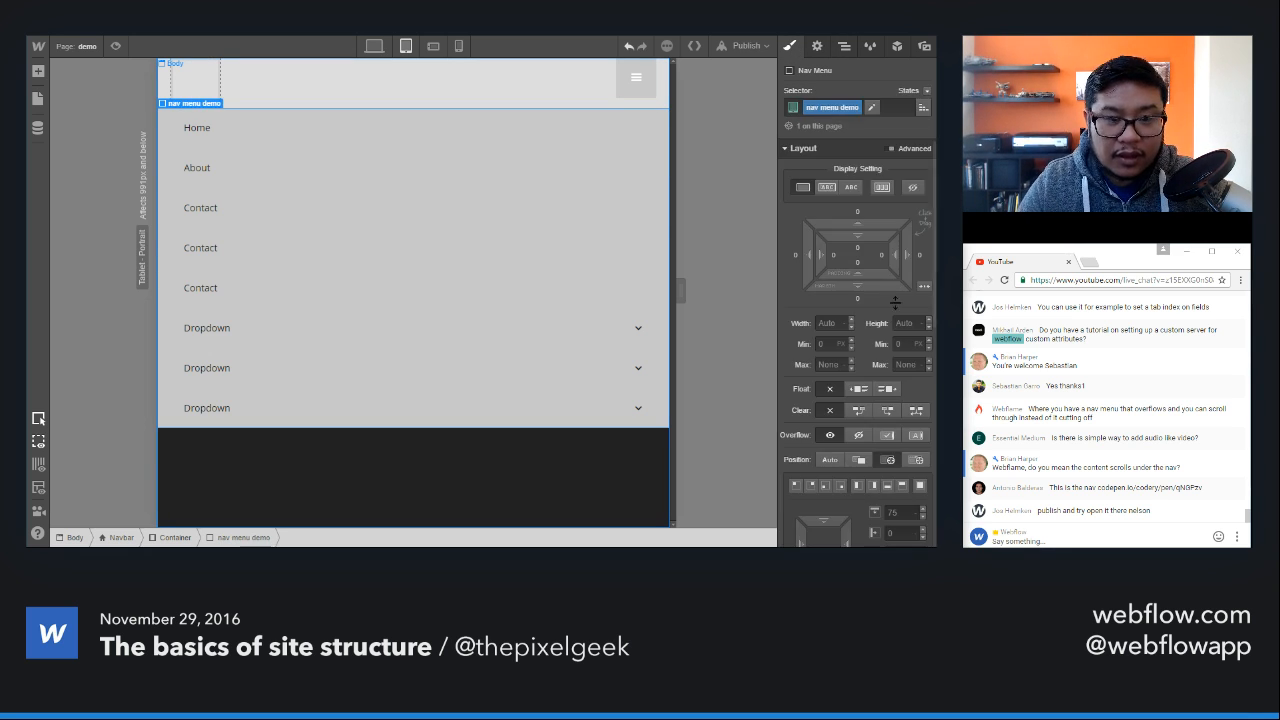
Step: Set the nav menu demo class's overflow to auto and its height to 400 px
{"action": "scroll", "coordinate": [880, 310], "scroll_direction": "down", "scroll_amount": 1}
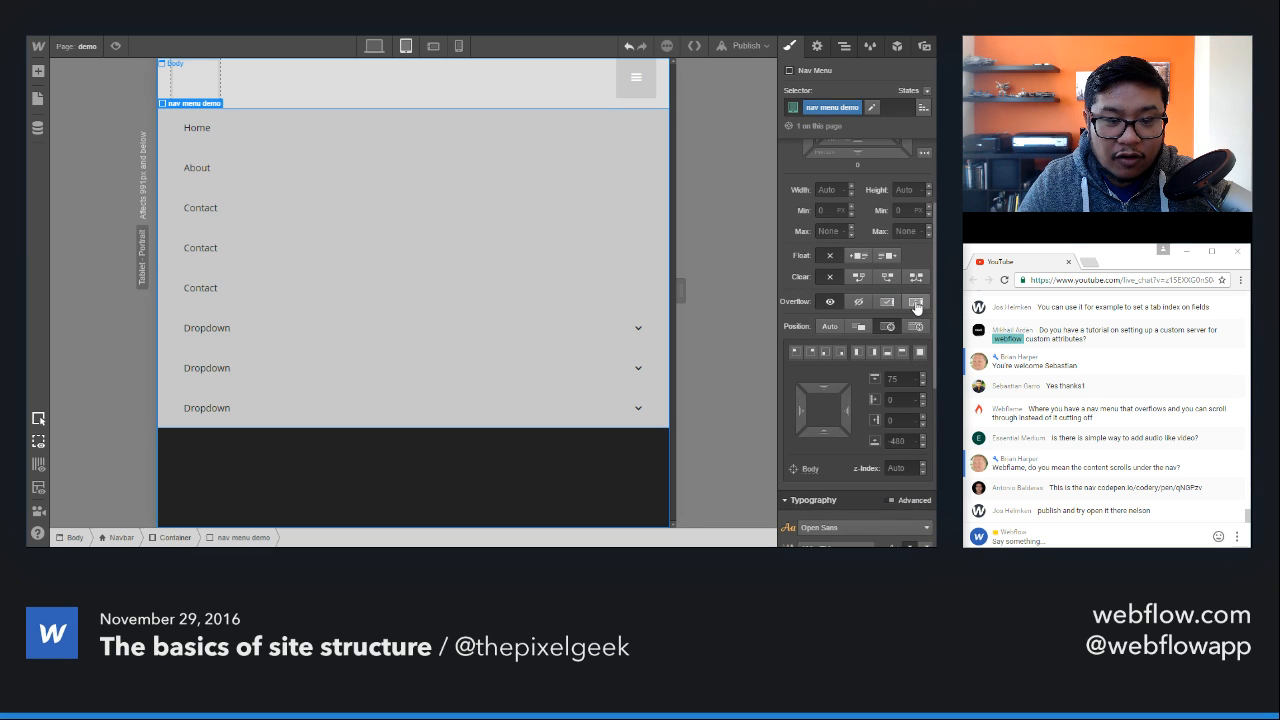
{"action": "left_click", "coordinate": [916, 304]}
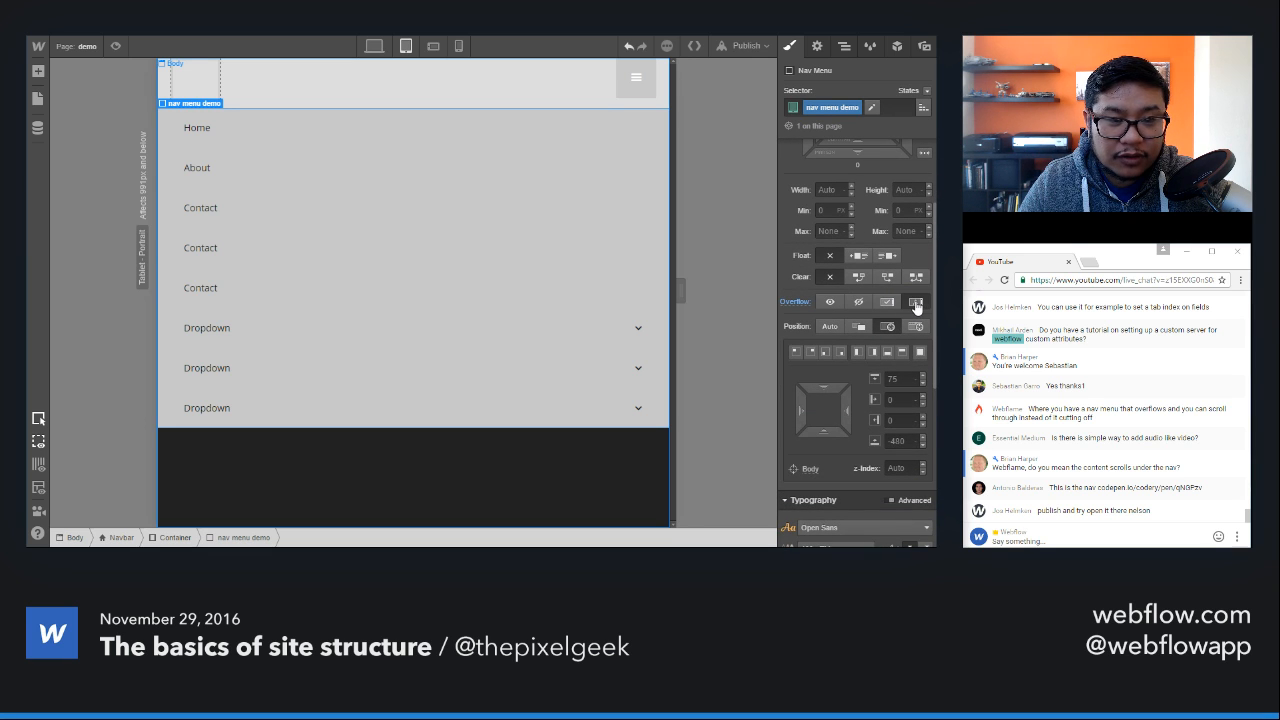
{"action": "scroll", "coordinate": [916, 304], "scroll_direction": "up", "scroll_amount": 2}
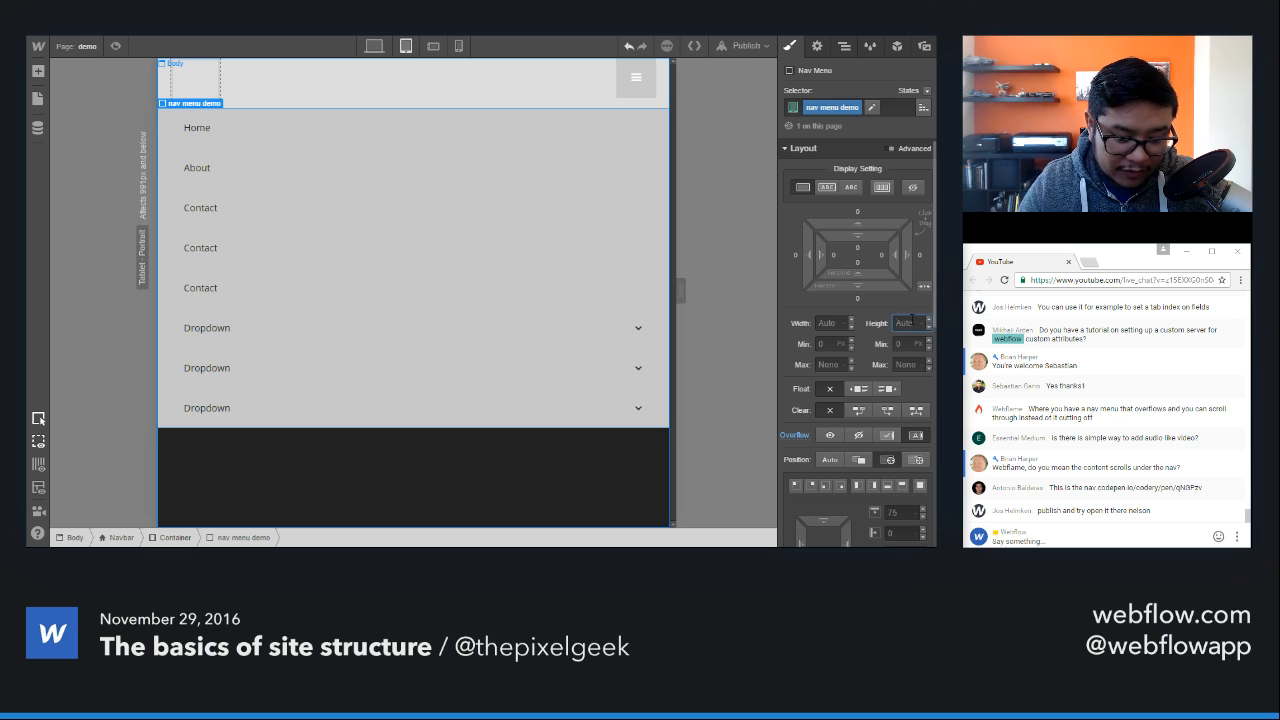
{"action": "type", "text": "400"}
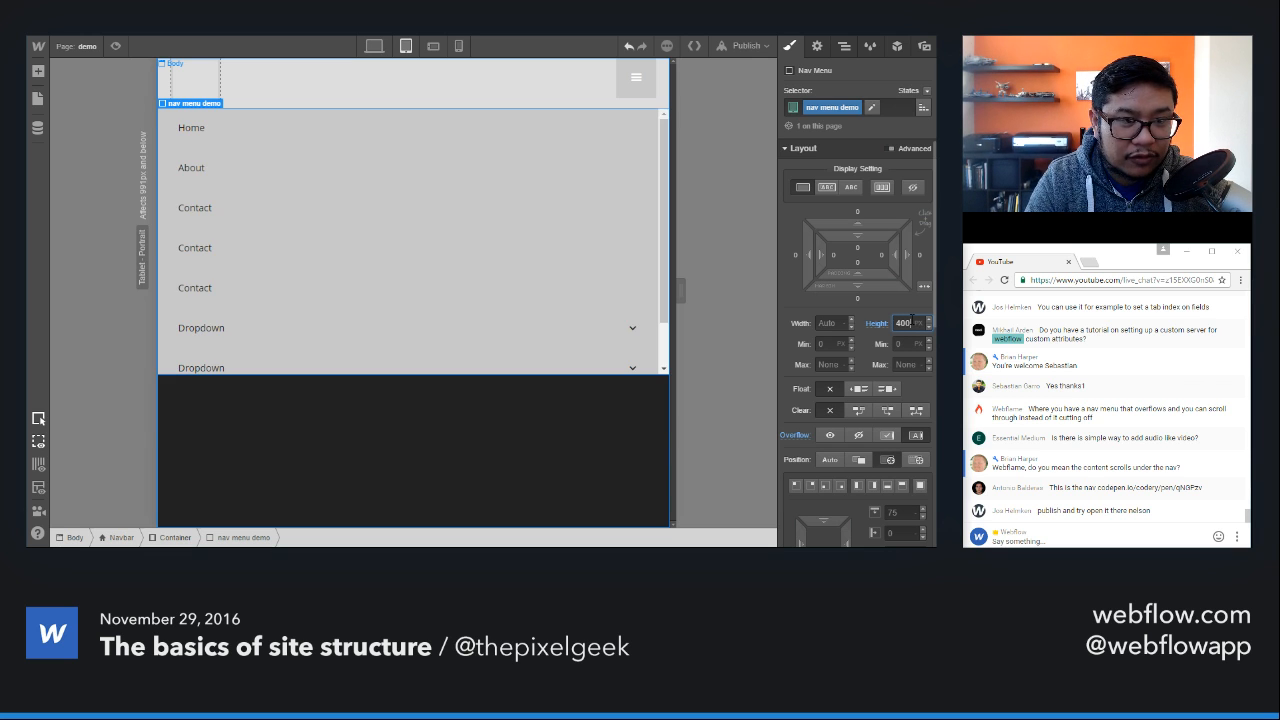
{"action": "scroll", "coordinate": [563, 260], "scroll_direction": "down", "scroll_amount": 2}
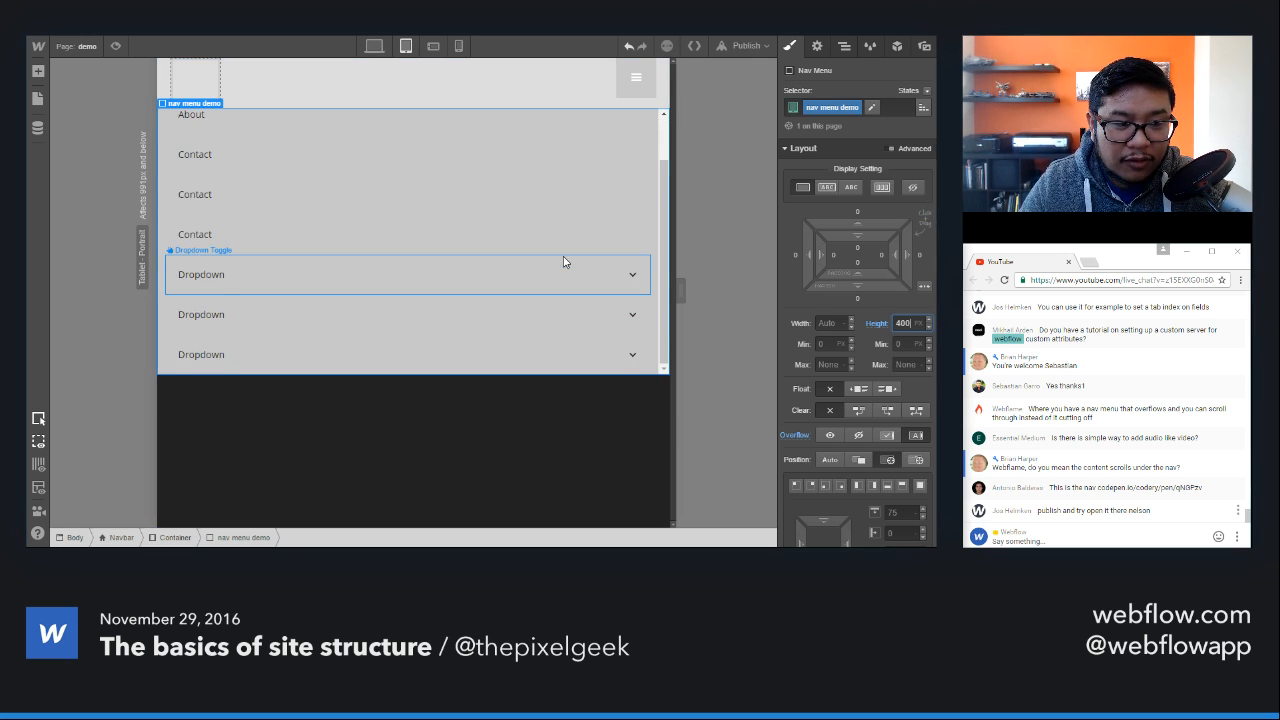
{"action": "scroll", "coordinate": [563, 261], "scroll_direction": "up", "scroll_amount": 2}
{"action": "scroll", "coordinate": [563, 261], "scroll_direction": "down", "scroll_amount": 3}
{"action": "scroll", "coordinate": [563, 261], "scroll_direction": "up", "scroll_amount": 3}
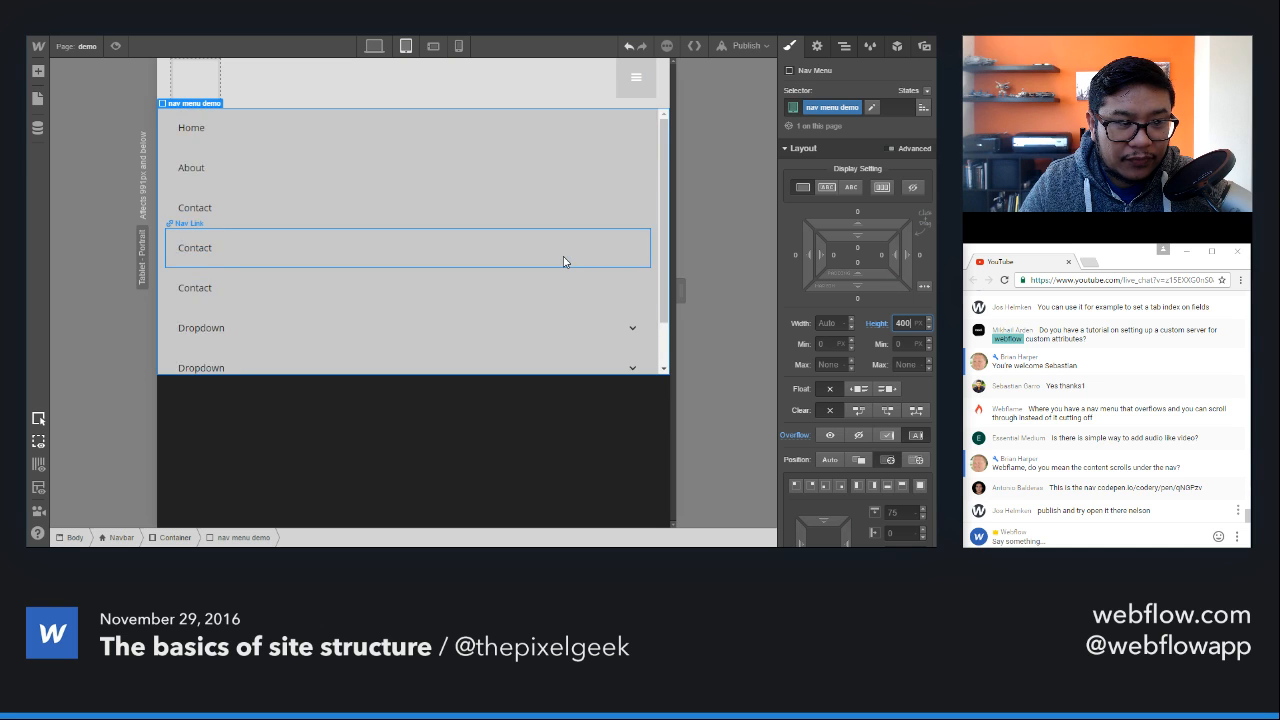
Step: Preview the demo page at tablet width, test the nav menu's scrolling with its dropdowns expanded, and return to editing
{"action": "left_click", "coordinate": [115, 46]}
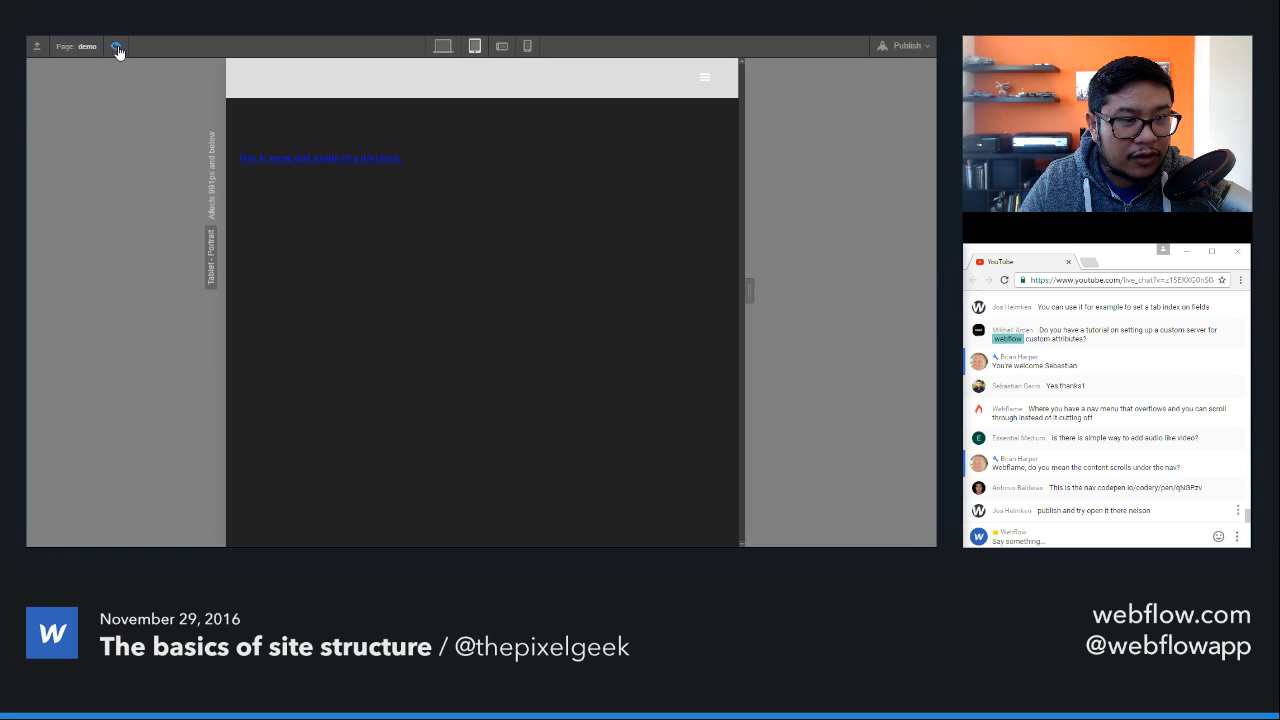
{"action": "left_click", "coordinate": [702, 80]}
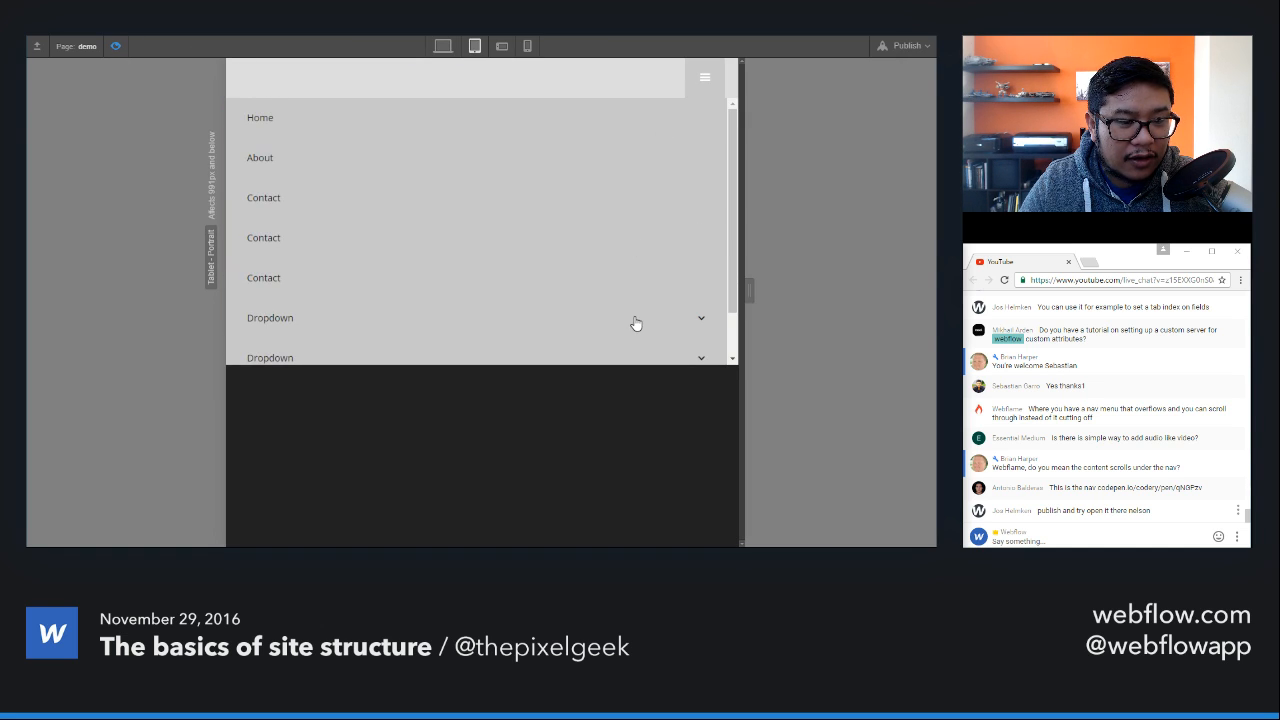
{"action": "scroll", "coordinate": [635, 313], "scroll_direction": "down", "scroll_amount": 1}
{"action": "scroll", "coordinate": [635, 313], "scroll_direction": "down", "scroll_amount": 1}
{"action": "left_click", "coordinate": [583, 337]}
{"action": "scroll", "coordinate": [583, 337], "scroll_direction": "down", "scroll_amount": 2}
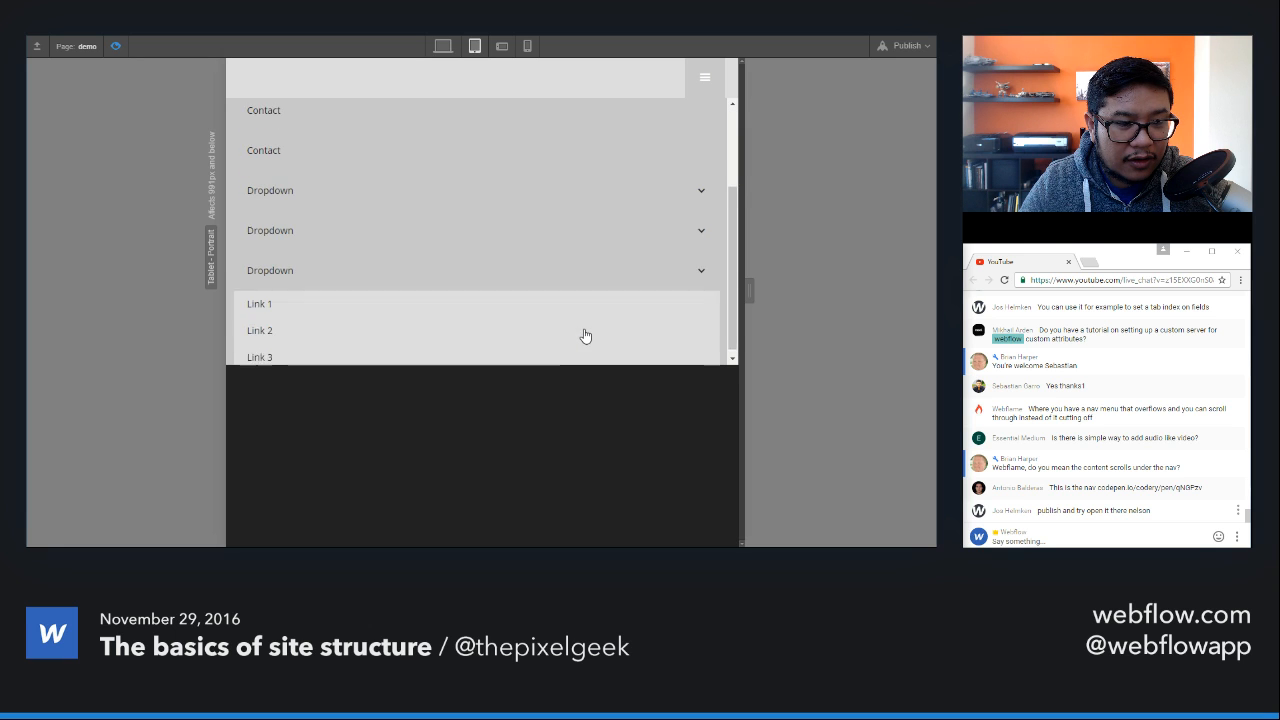
{"action": "left_click", "coordinate": [556, 260]}
{"action": "left_click", "coordinate": [569, 263]}
{"action": "scroll", "coordinate": [569, 263], "scroll_direction": "down", "scroll_amount": 2}
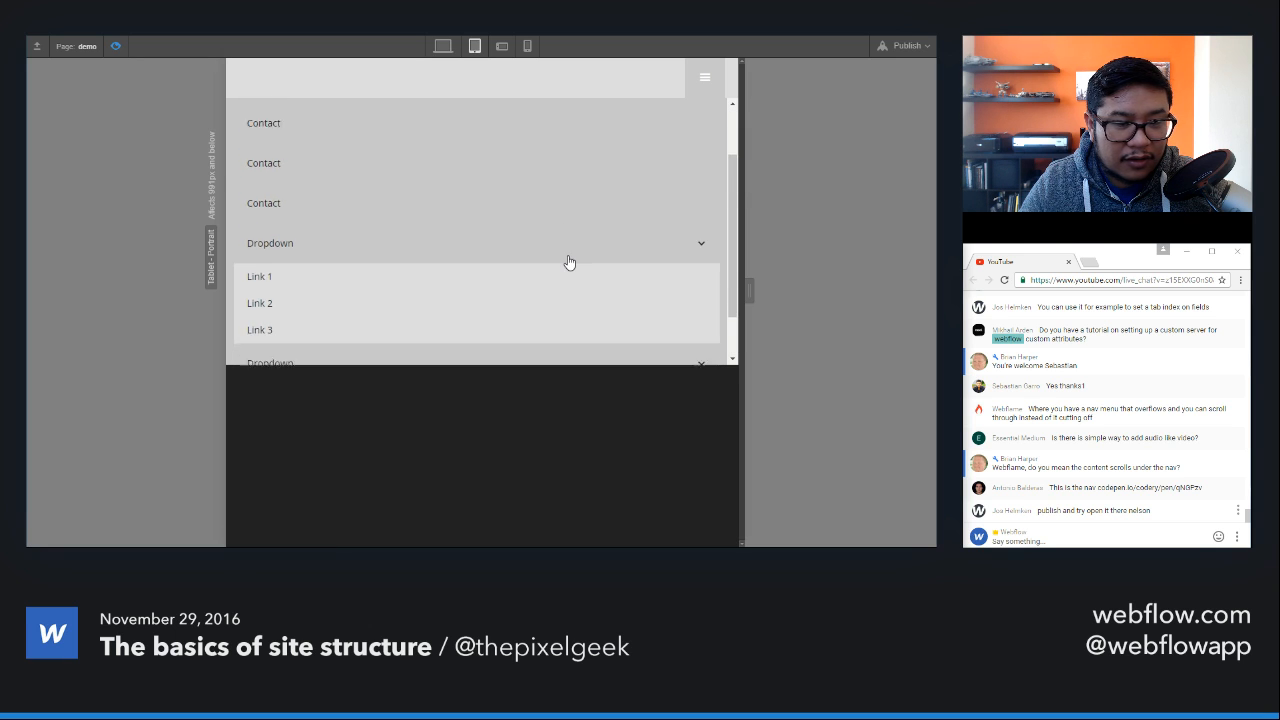
{"action": "scroll", "coordinate": [569, 263], "scroll_direction": "up", "scroll_amount": 3}
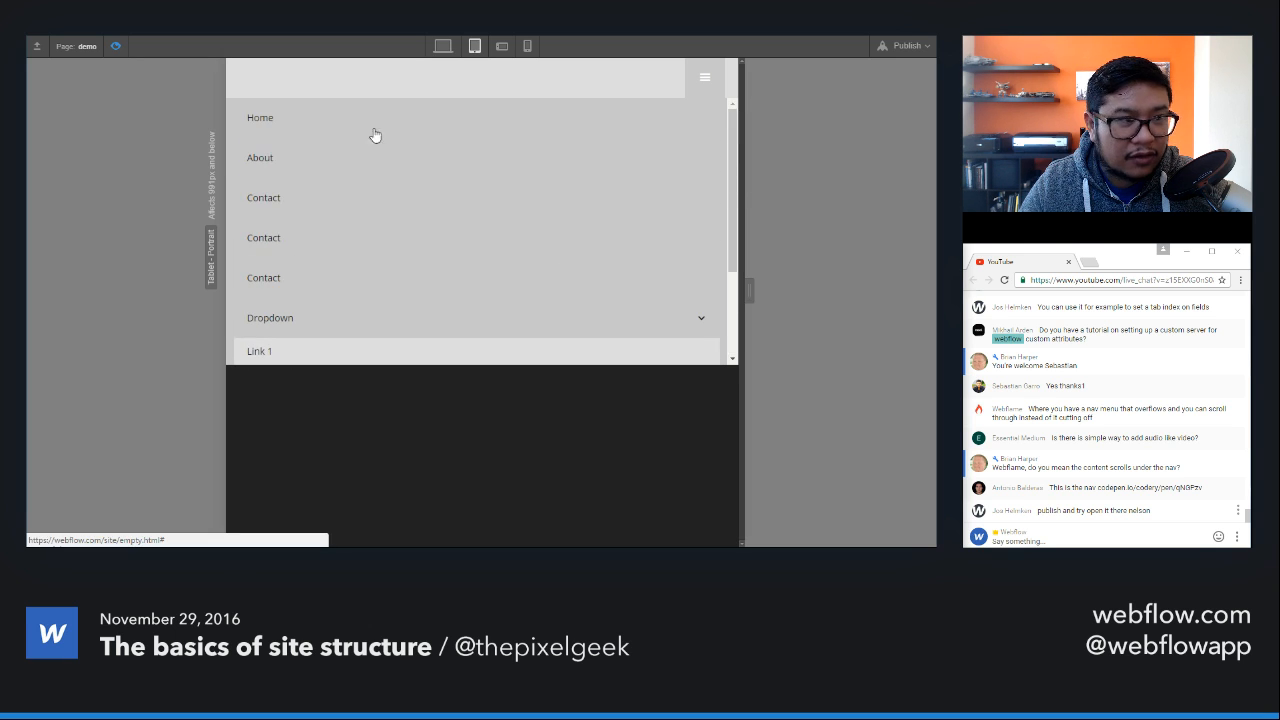
{"action": "left_click", "coordinate": [115, 46]}
Step: Reopen the navbar's menu on the canvas and display the nav menu demo class's height and overflow styles
{"action": "left_click", "coordinate": [630, 96]}
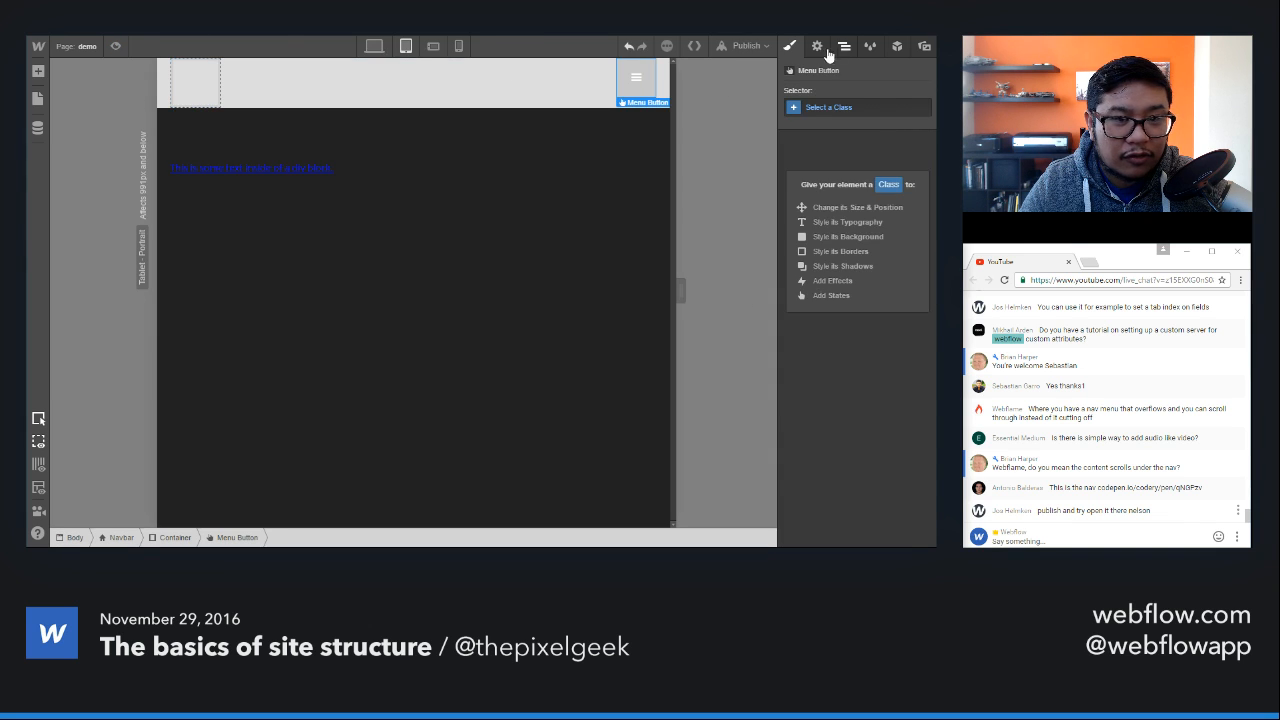
{"action": "left_click", "coordinate": [817, 46]}
{"action": "left_click", "coordinate": [806, 207]}
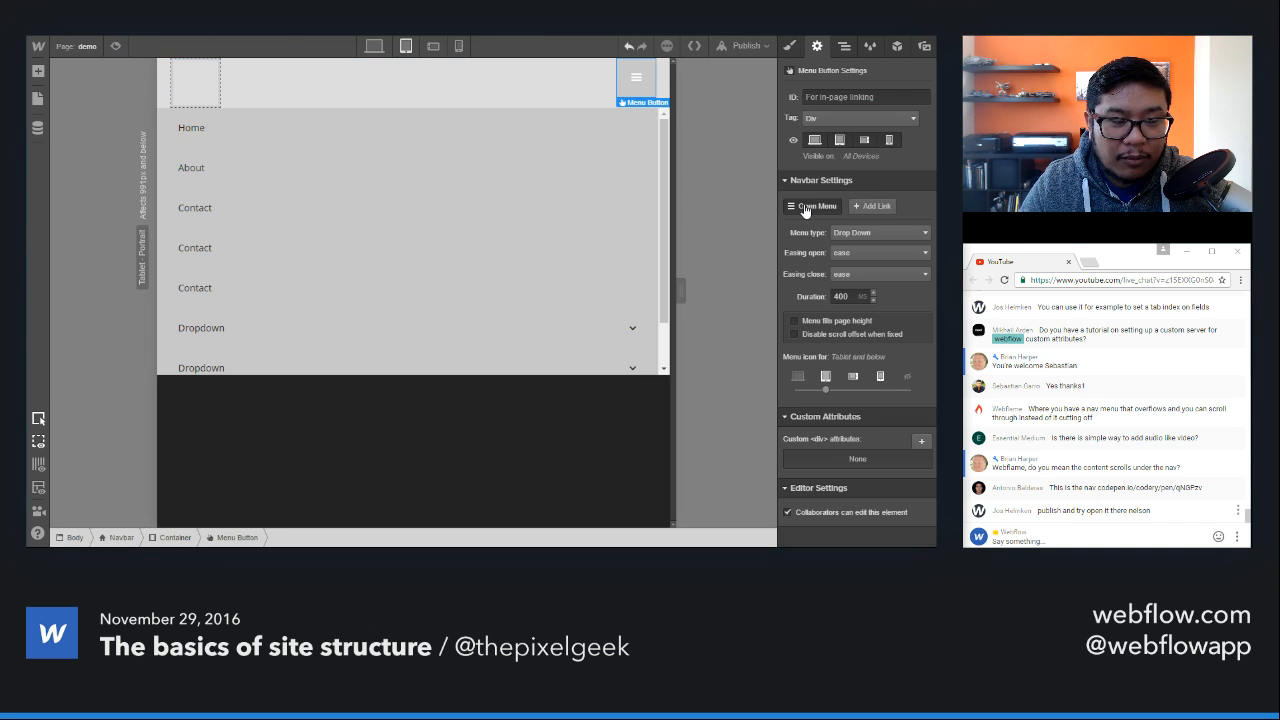
{"action": "left_click", "coordinate": [844, 46]}
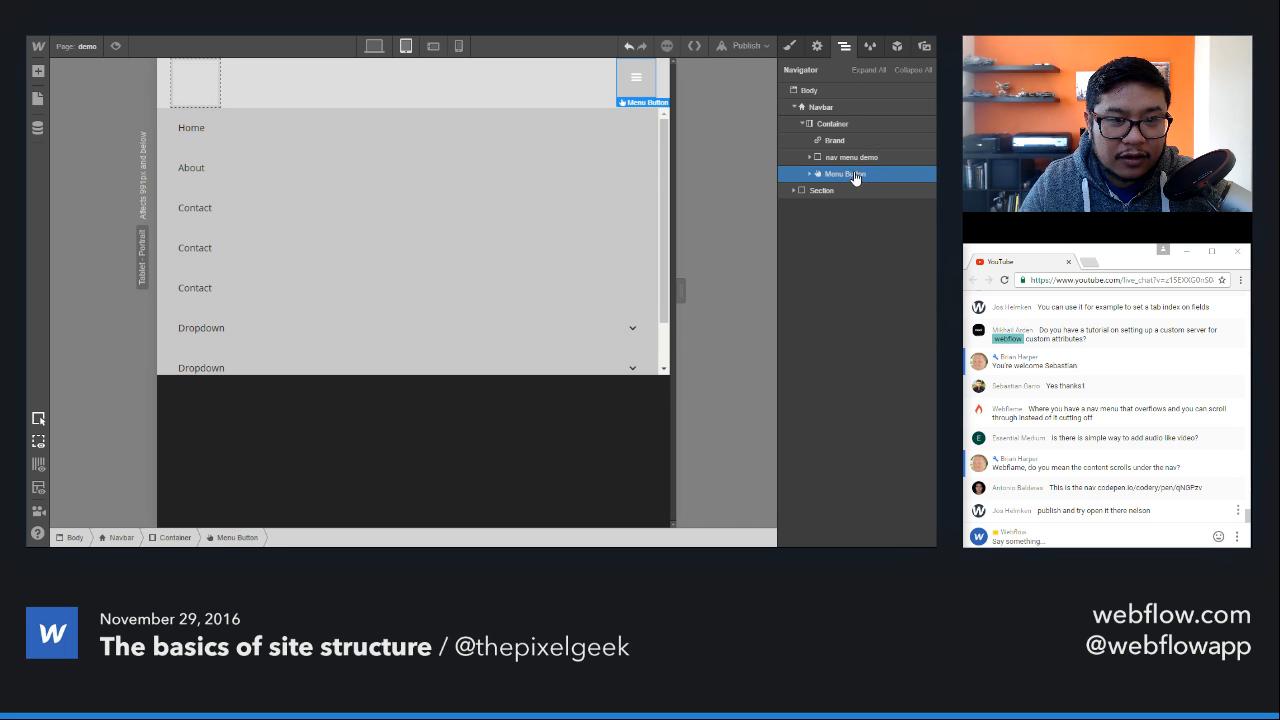
{"action": "left_click", "coordinate": [846, 159]}
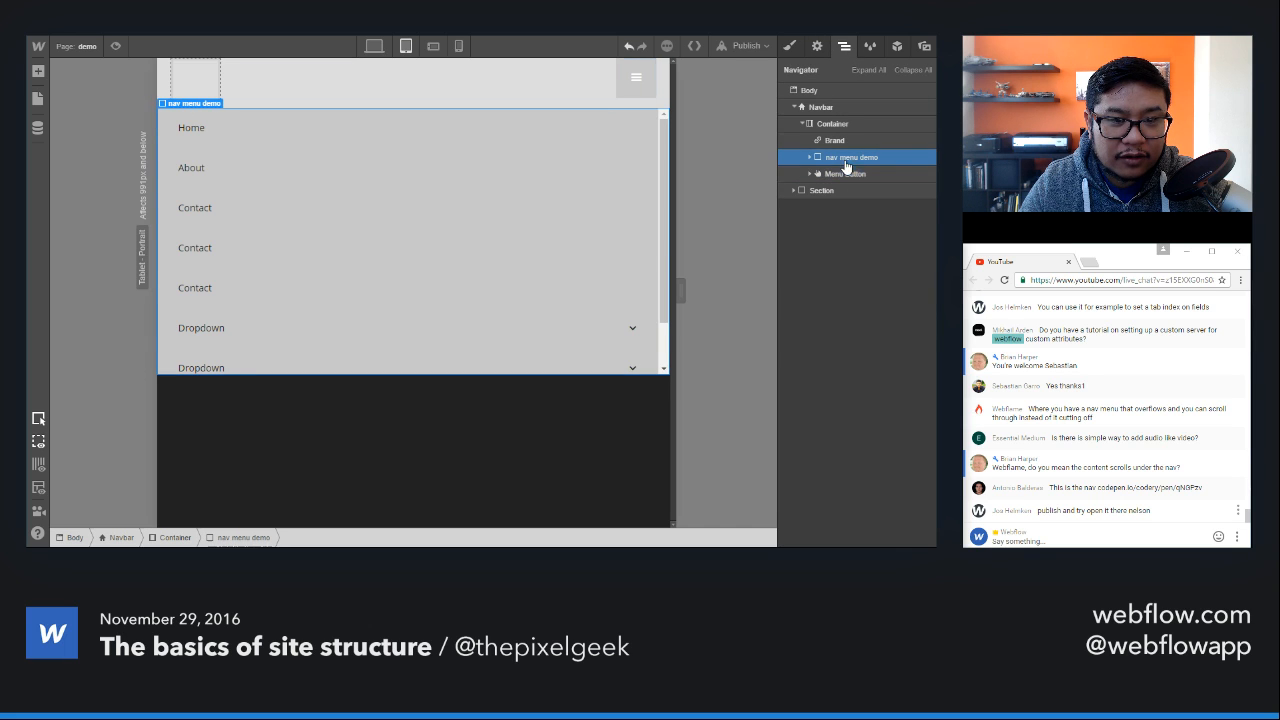
{"action": "left_click", "coordinate": [790, 46]}
{"action": "scroll", "coordinate": [843, 152], "scroll_direction": "down", "scroll_amount": 3}
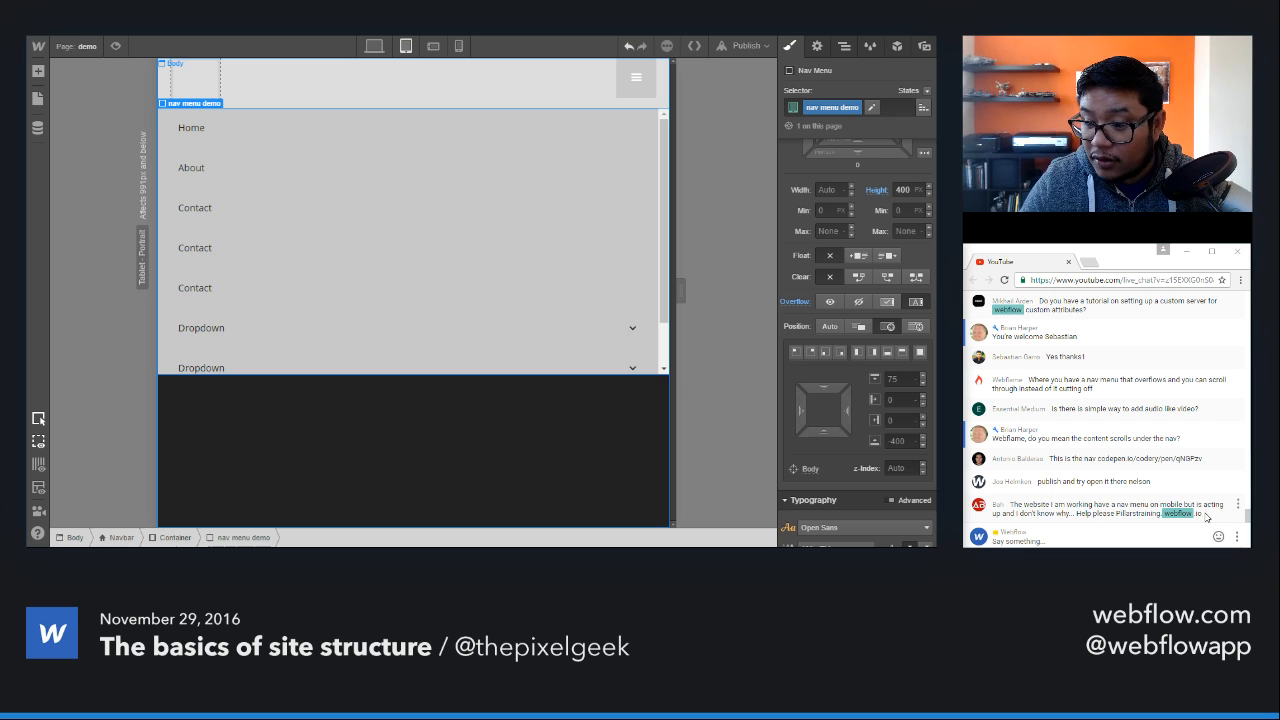
Step: Copy the pillarstraining.webflow.io address from the live chat and load it in the browser, leaving the Webflow Designer
{"action": "left_click_drag", "start_coordinate": [1206, 514], "coordinate": [1116, 514]}
{"action": "key", "text": "ctrl+c"}
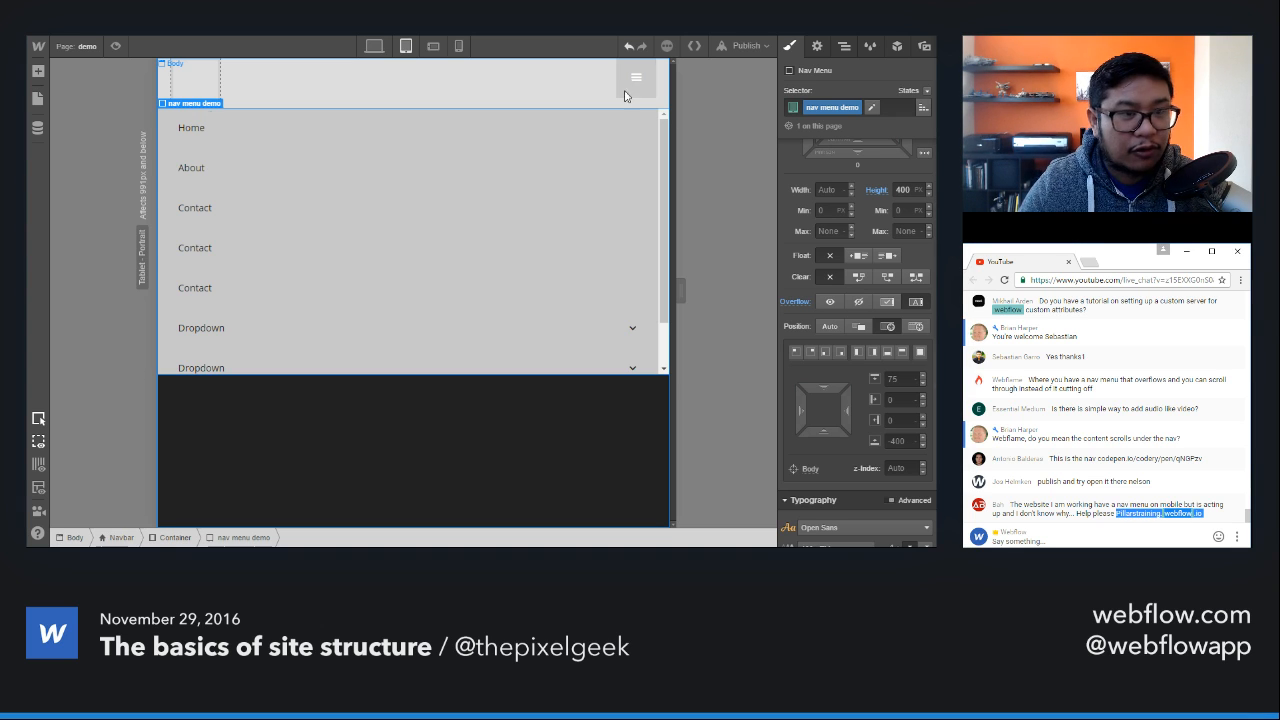
{"action": "left_click", "coordinate": [540, 36]}
{"action": "key", "text": "ctrl+v"}
{"action": "key", "text": "Return"}
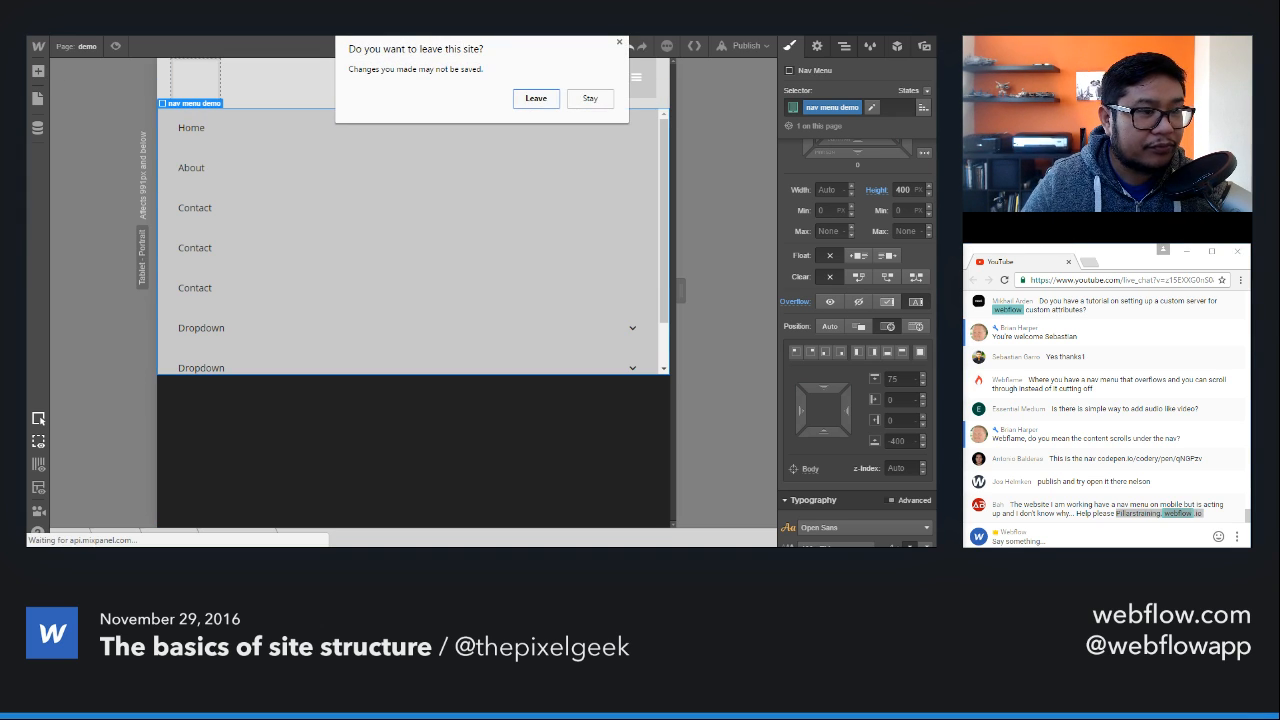
{"action": "left_click", "coordinate": [531, 99]}
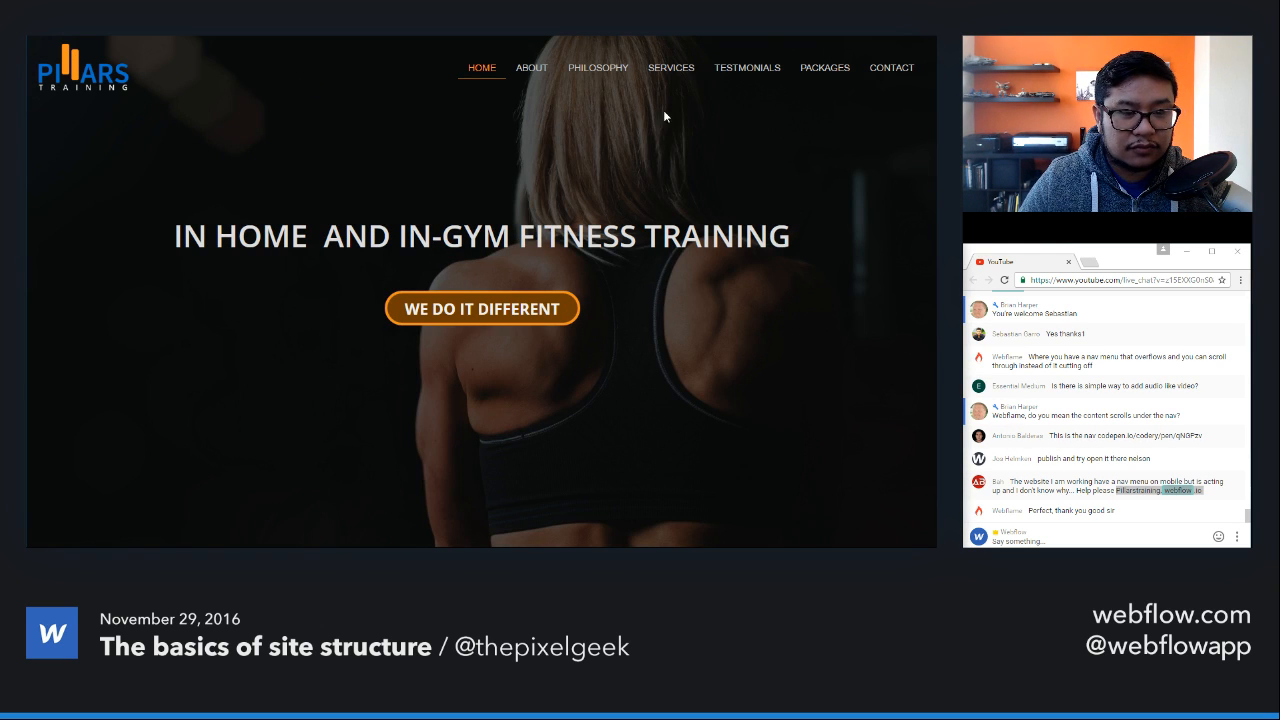
Step: Inspect the Pillars Training site with Developer Tools, turn on the responsive device view, and move the tools window out of the way
{"action": "right_click", "coordinate": [664, 117]}
{"action": "left_click", "coordinate": [705, 275]}
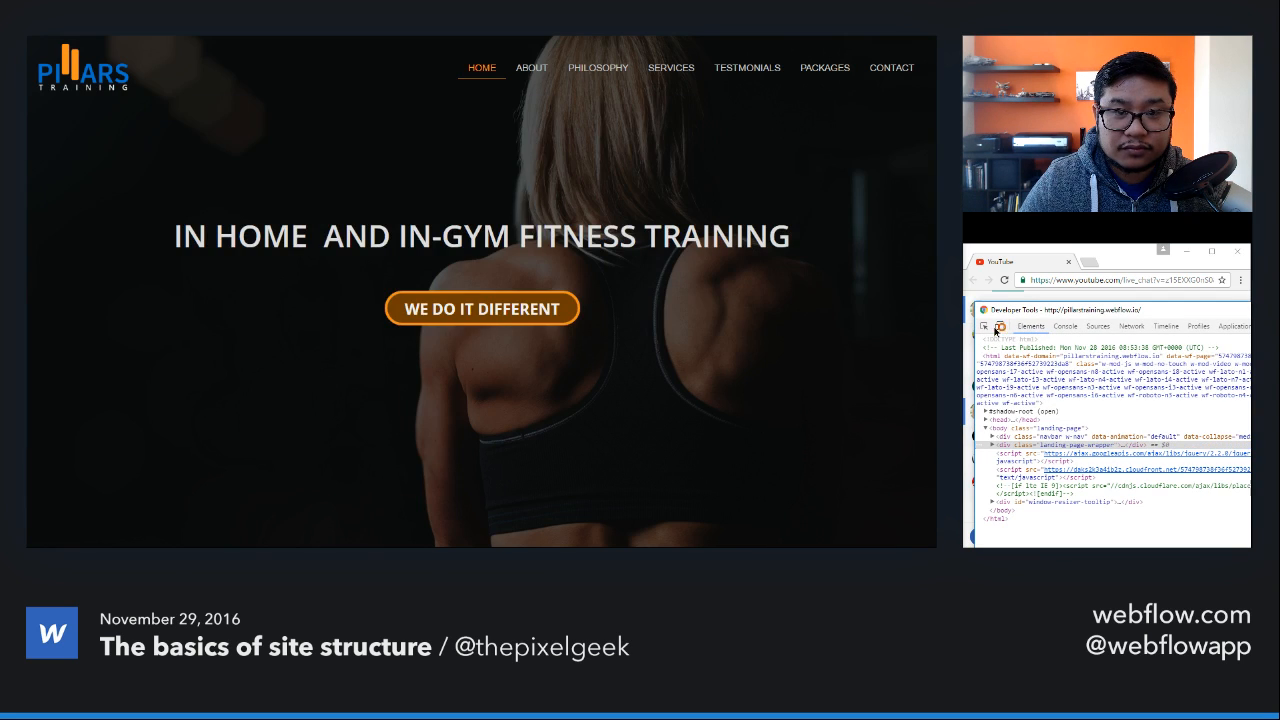
{"action": "left_click", "coordinate": [998, 326]}
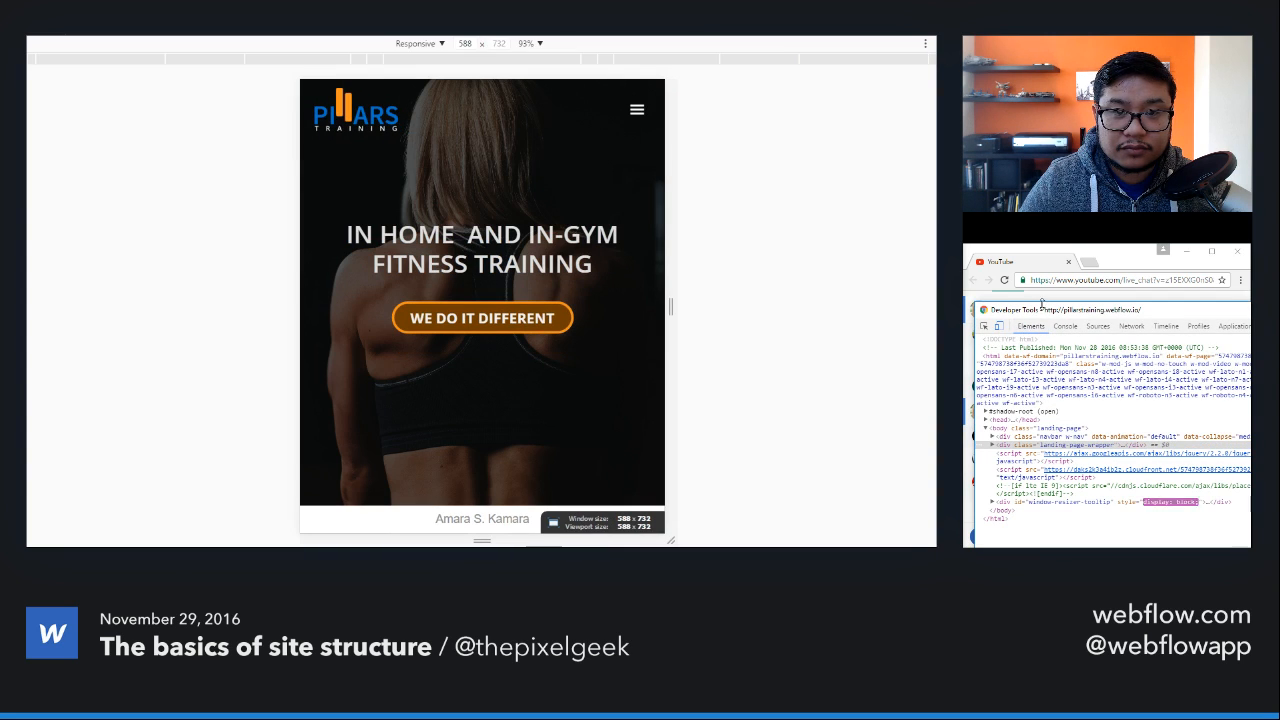
{"action": "left_click_drag", "start_coordinate": [1050, 310], "coordinate": [1279, 420]}
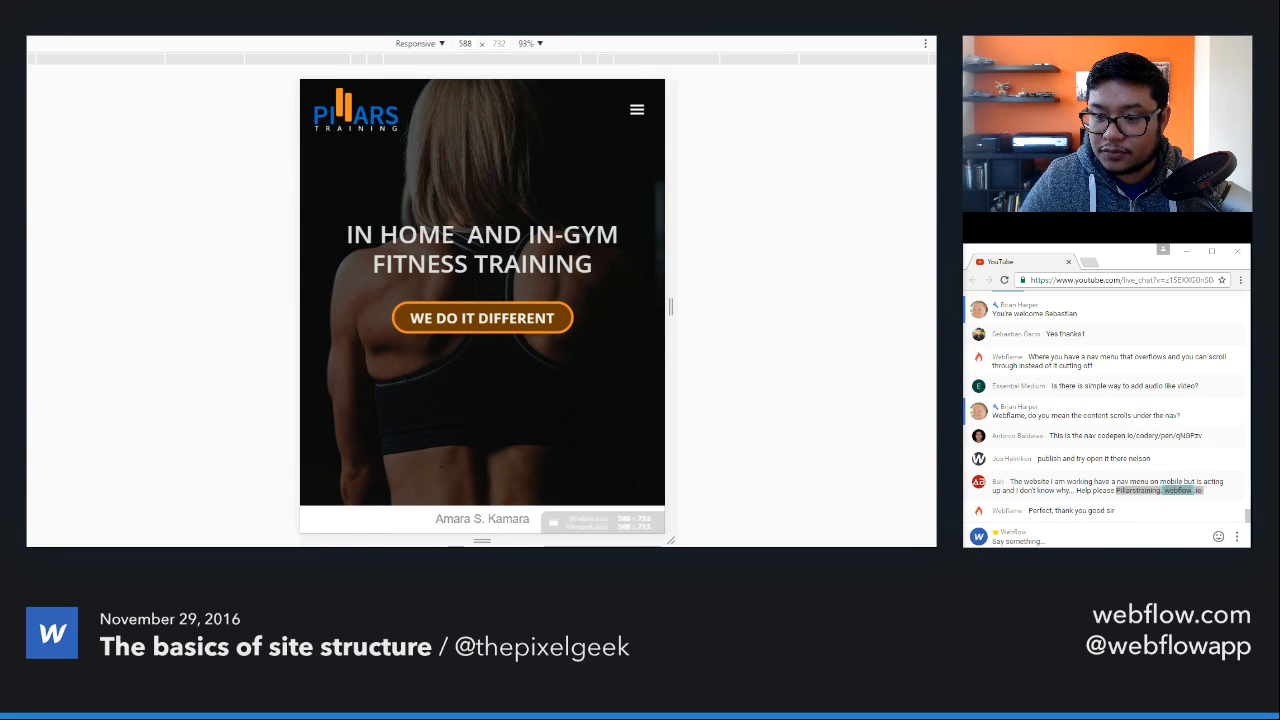
Step: Open and close the Pillars Training site's mobile nav menu repeatedly to test how it behaves
{"action": "left_click", "coordinate": [637, 110]}
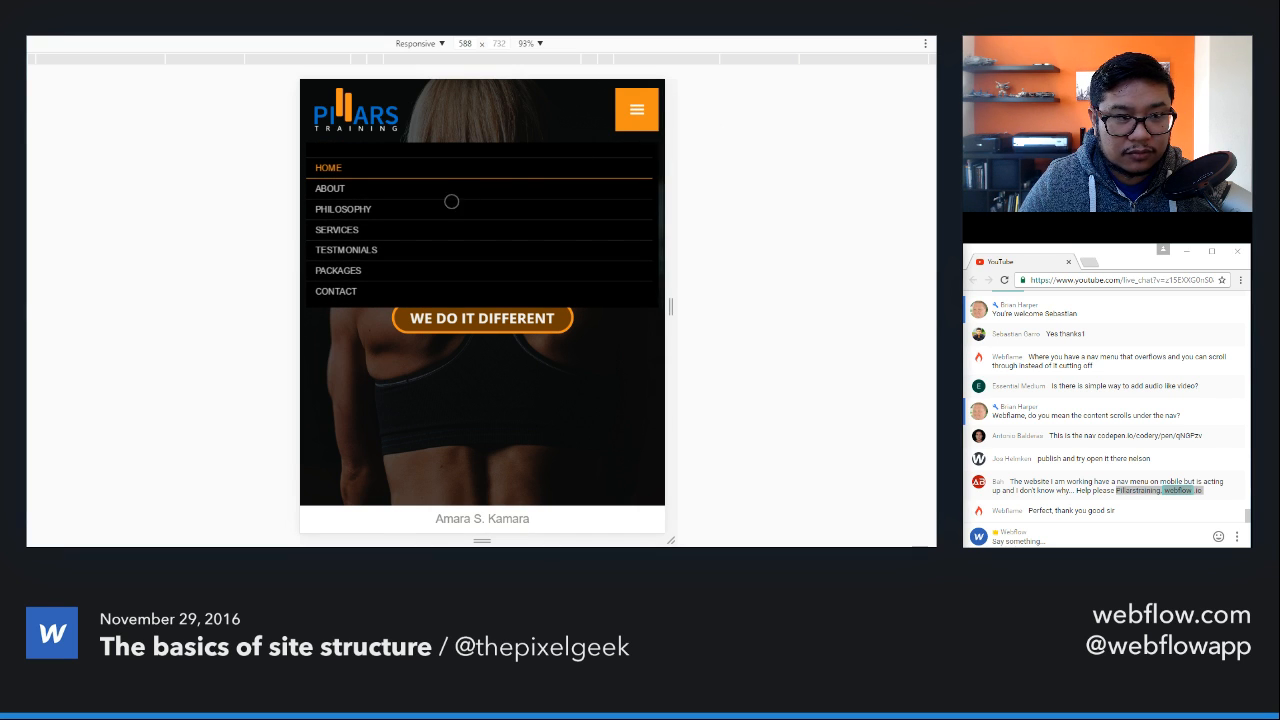
{"action": "left_click", "coordinate": [637, 114]}
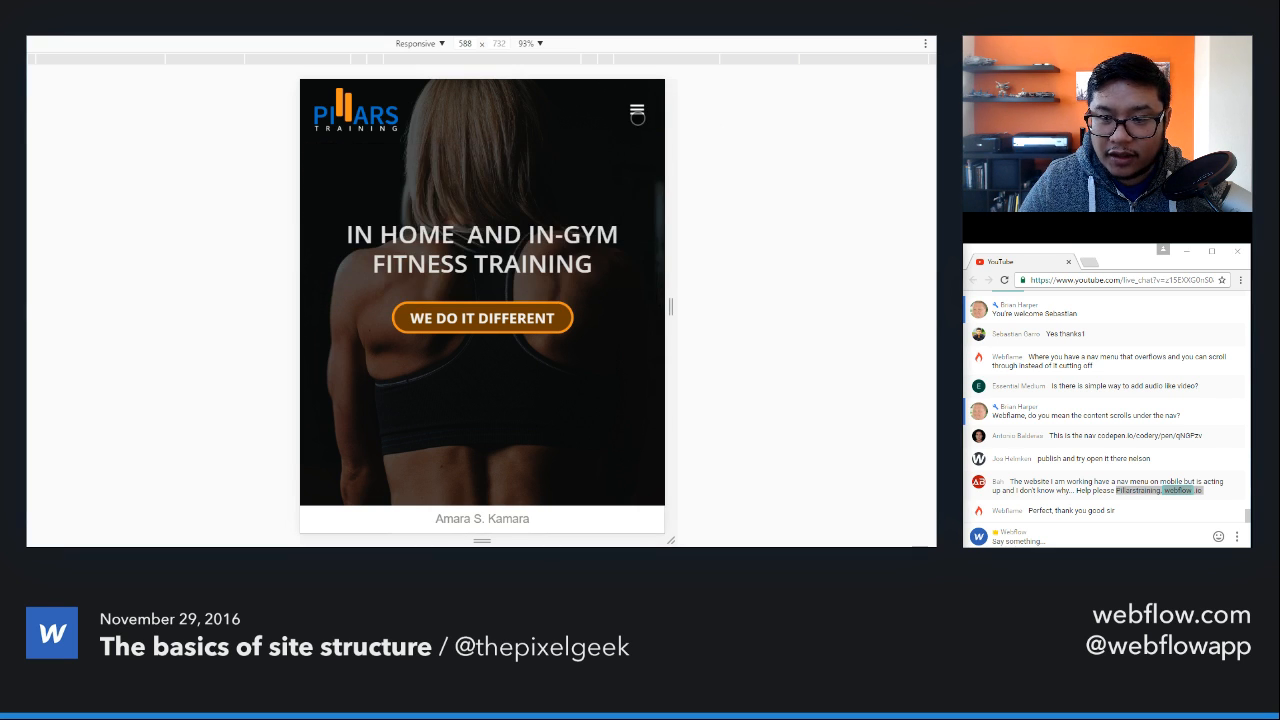
{"action": "left_click", "coordinate": [637, 112]}
{"action": "left_click", "coordinate": [637, 112]}
{"action": "left_click", "coordinate": [637, 114]}
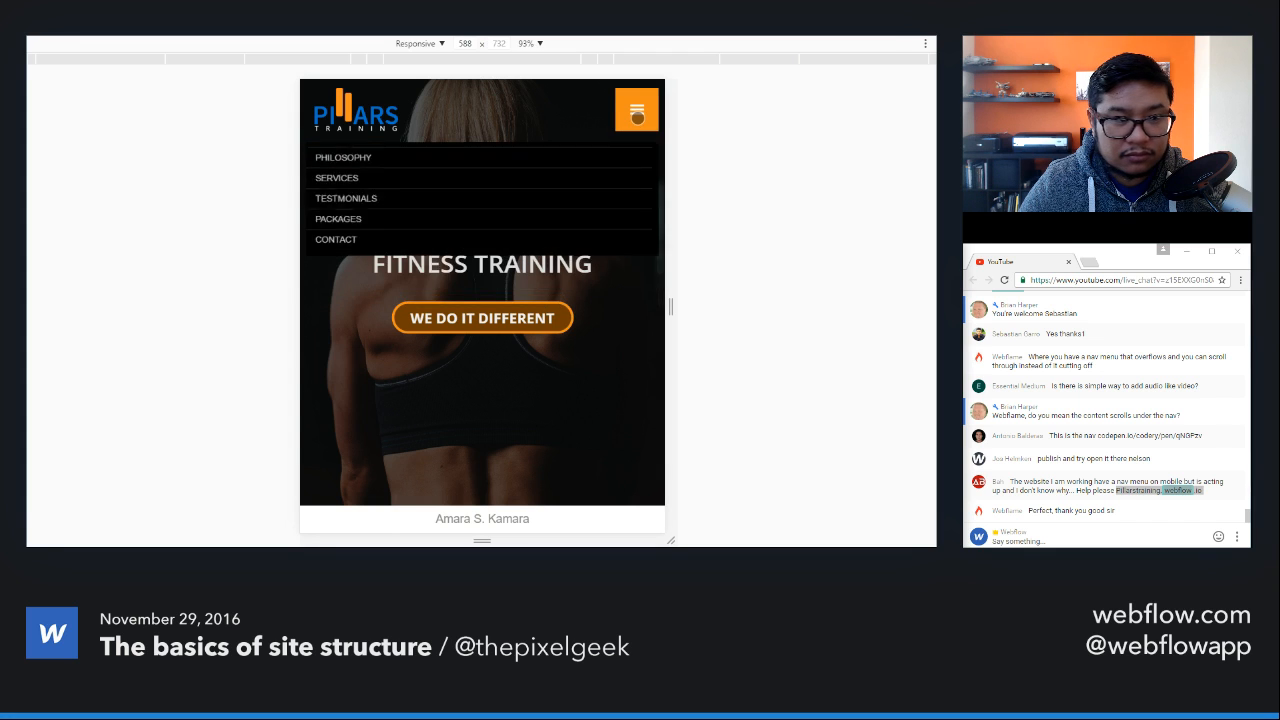